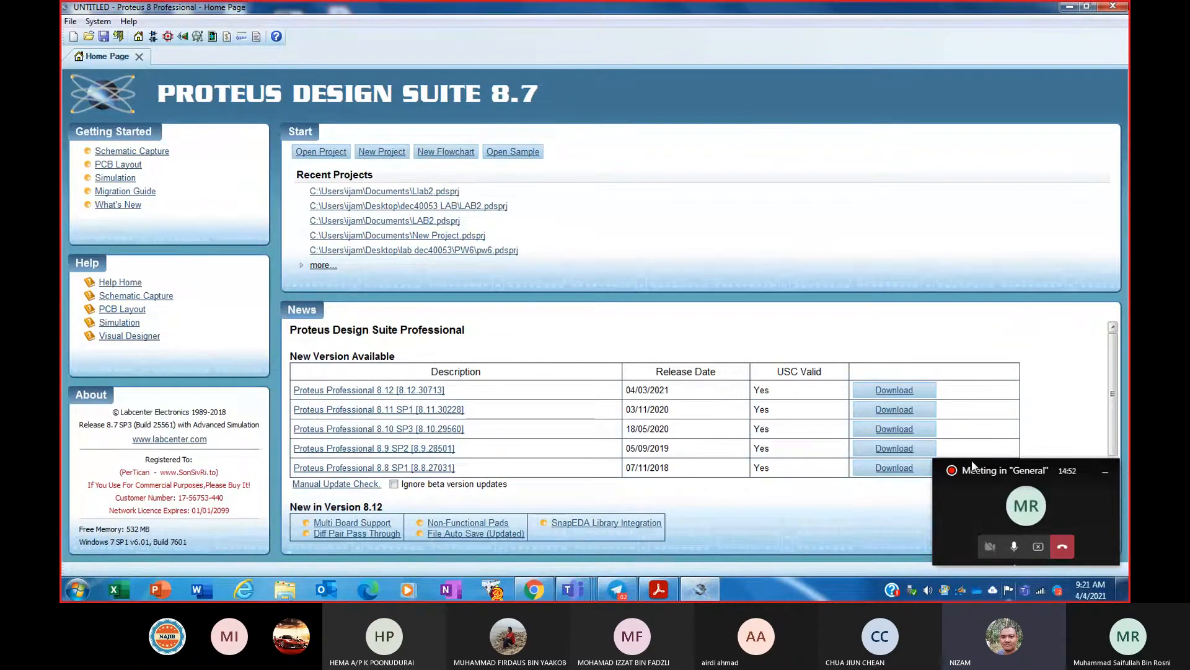
- Check the recording option of the Teams meeting and minimise the meeting window
{"action": "left_click", "coordinate": [971, 491]}
{"action": "left_click", "coordinate": [729, 61]}
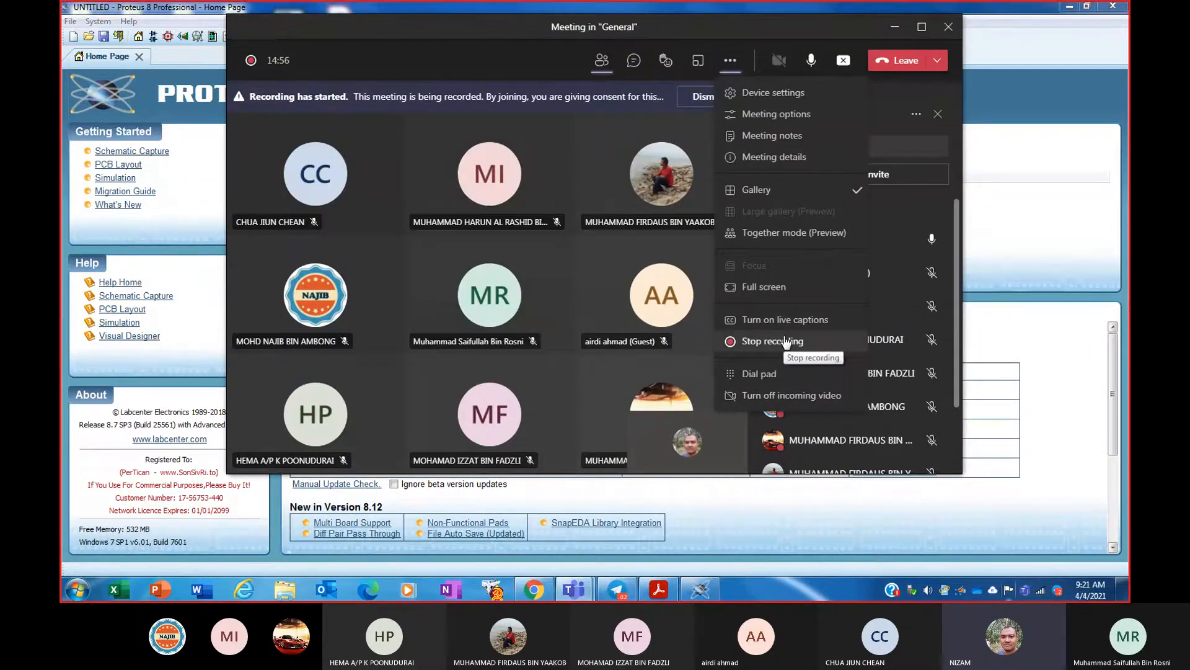
{"action": "left_click", "coordinate": [697, 99]}
{"action": "left_click", "coordinate": [697, 99]}
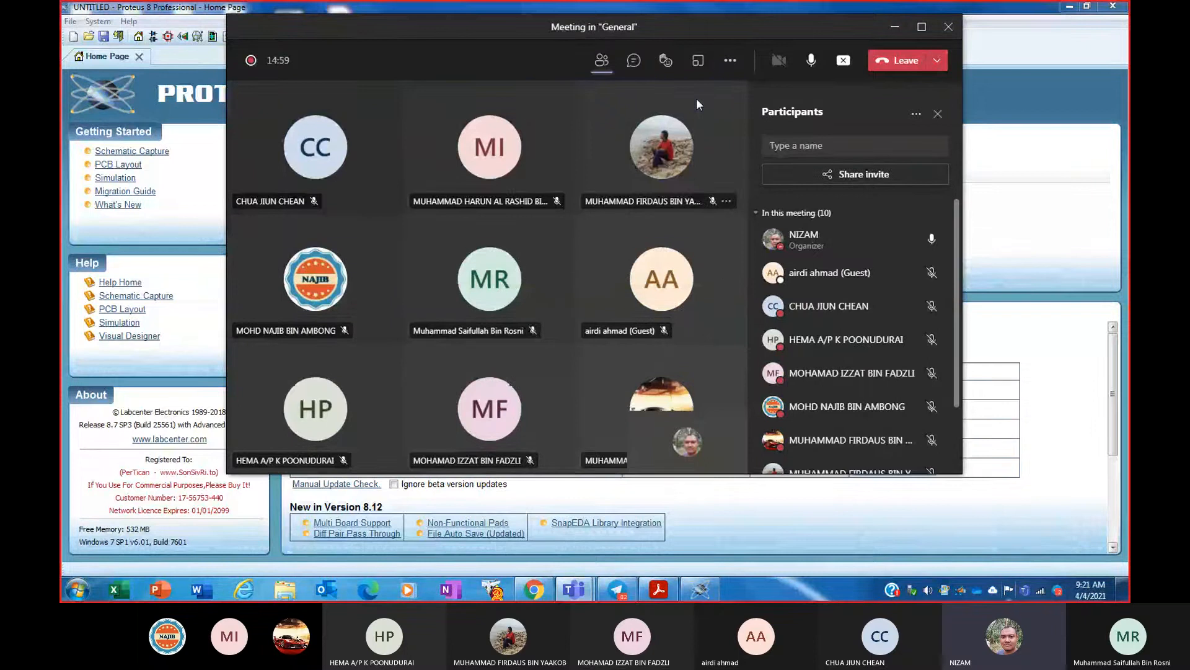
{"action": "left_click", "coordinate": [896, 29]}
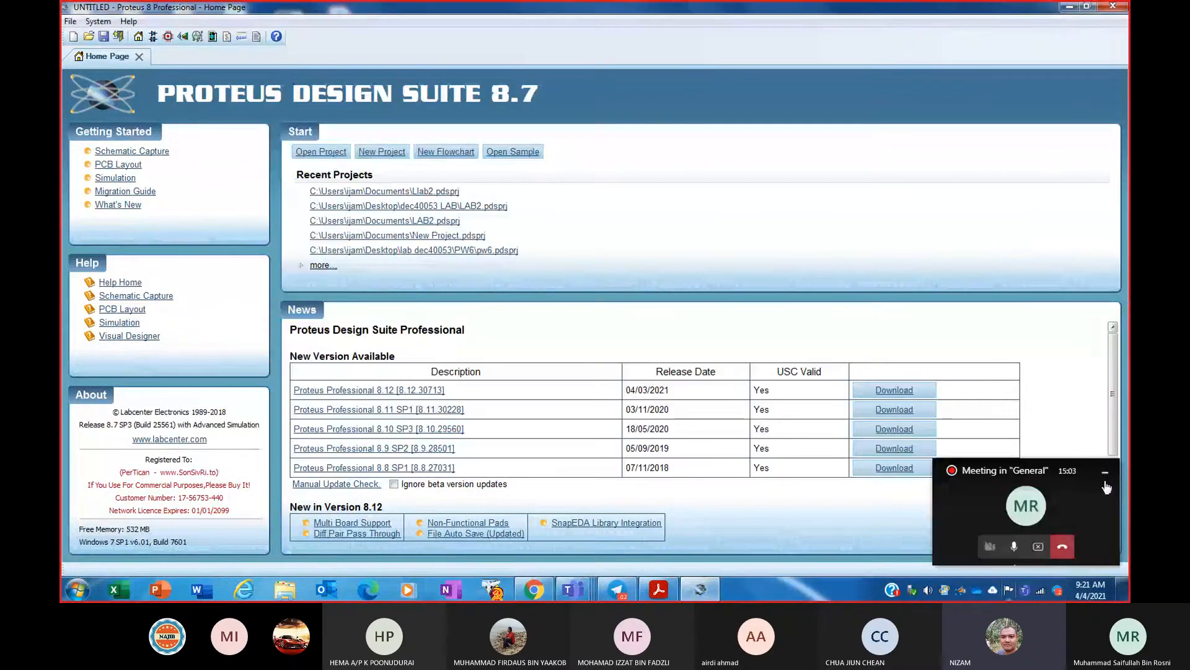
- Start a new project named Litar projek1 with a schematic based on the Landscape A3 template
{"action": "left_click", "coordinate": [379, 154]}
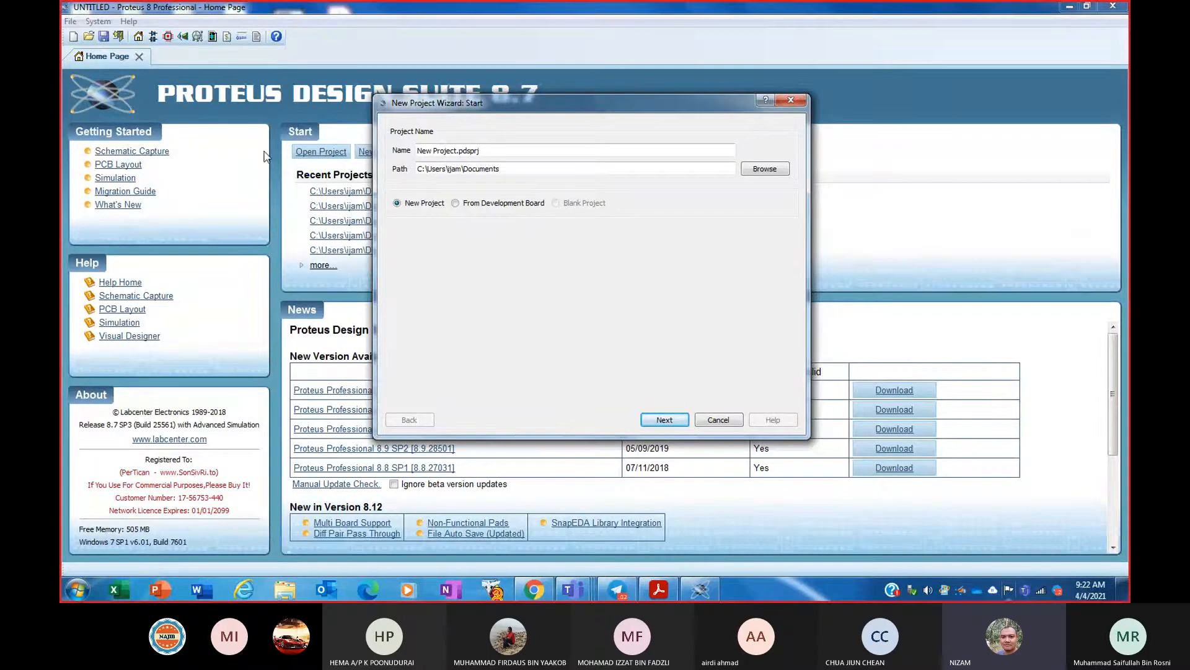
{"action": "left_click_drag", "start_coordinate": [457, 151], "coordinate": [413, 162]}
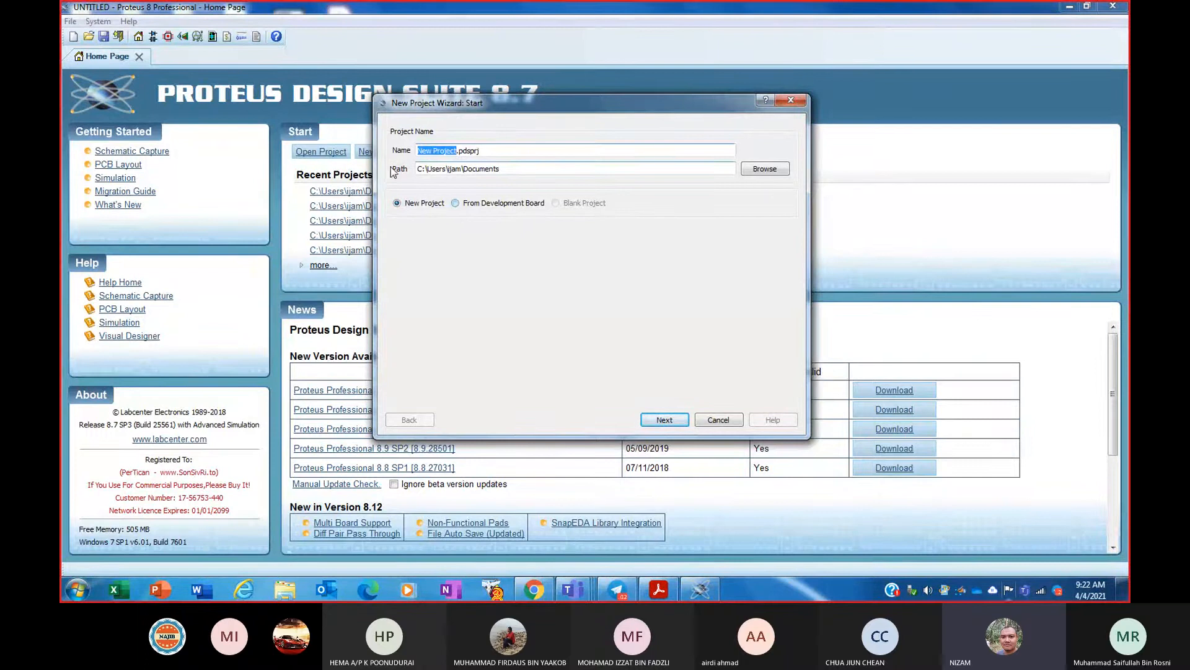
{"action": "type", "text": "Litar projek1"}
{"action": "left_click", "coordinate": [661, 421]}
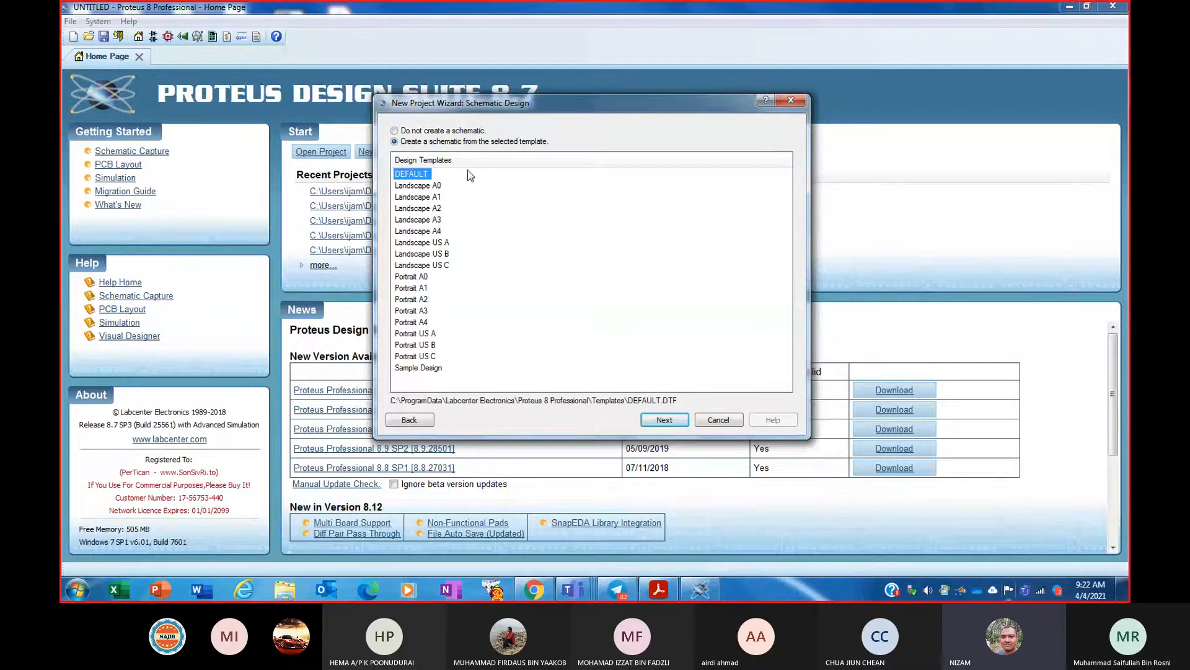
{"action": "left_click", "coordinate": [431, 220]}
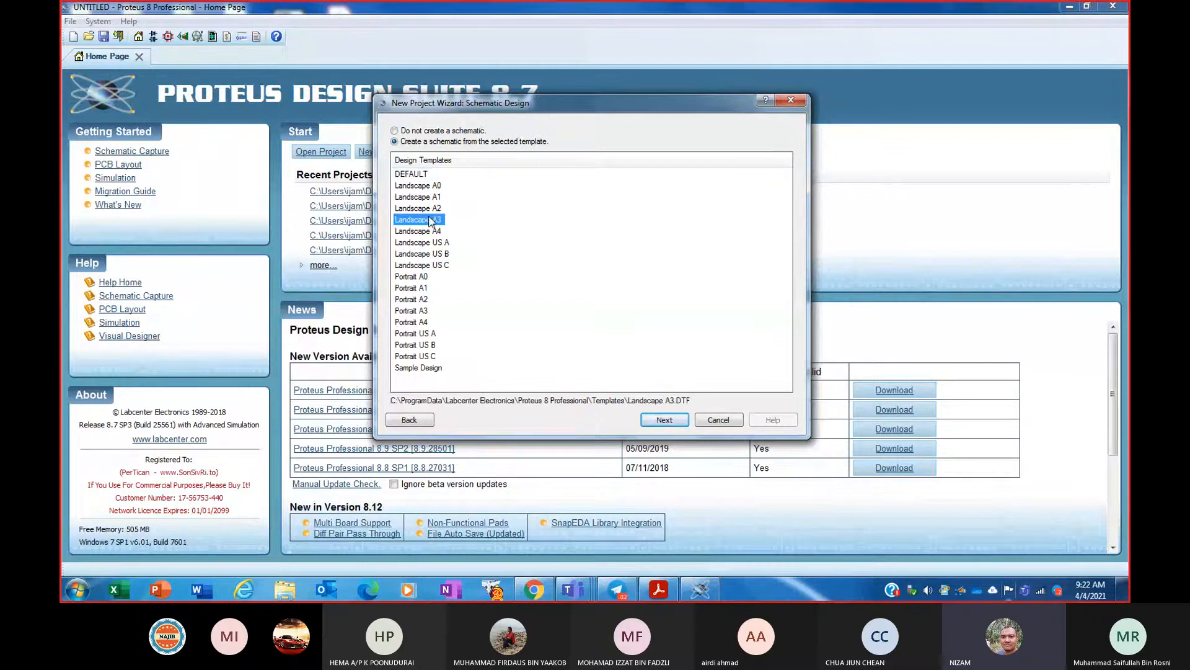
{"action": "left_click", "coordinate": [681, 421]}
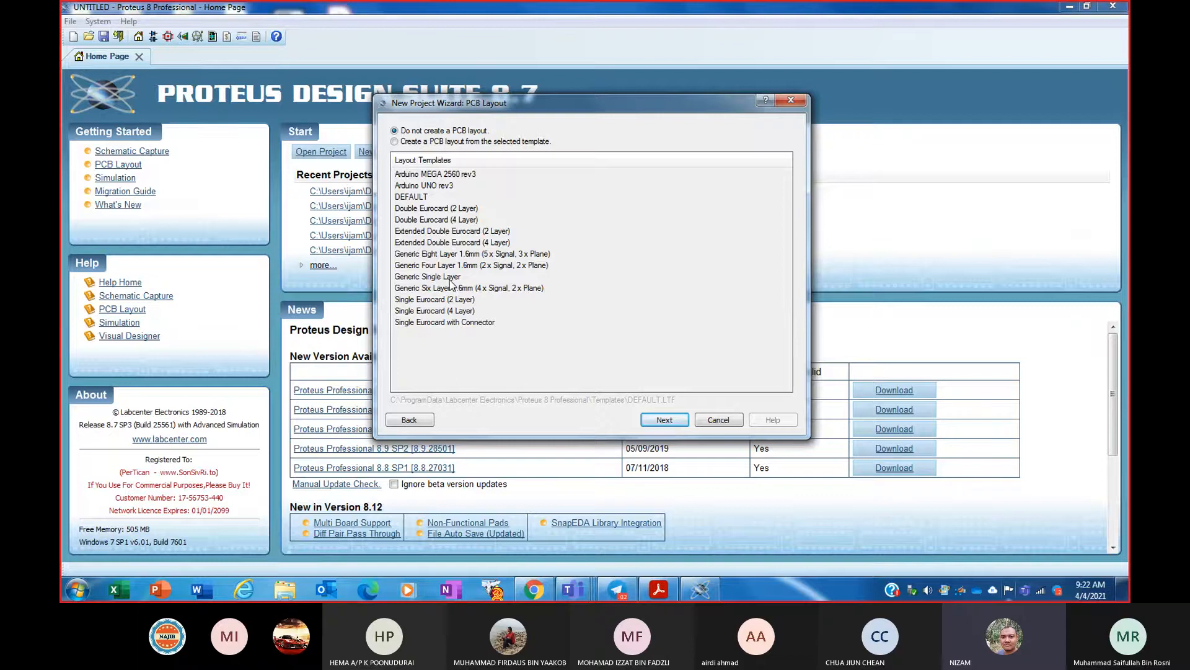
- Add a PCB layout from the Generic Single Layer template, keeping the default layer stackup and drill pairs
{"action": "left_click", "coordinate": [395, 142]}
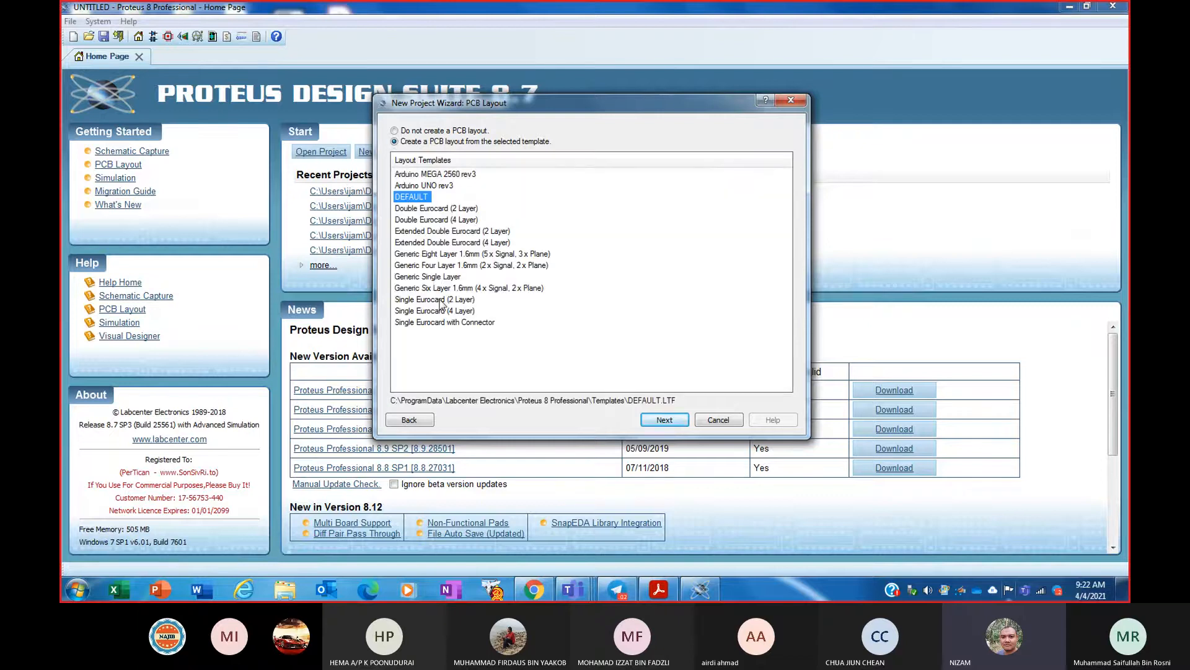
{"action": "left_click", "coordinate": [434, 278]}
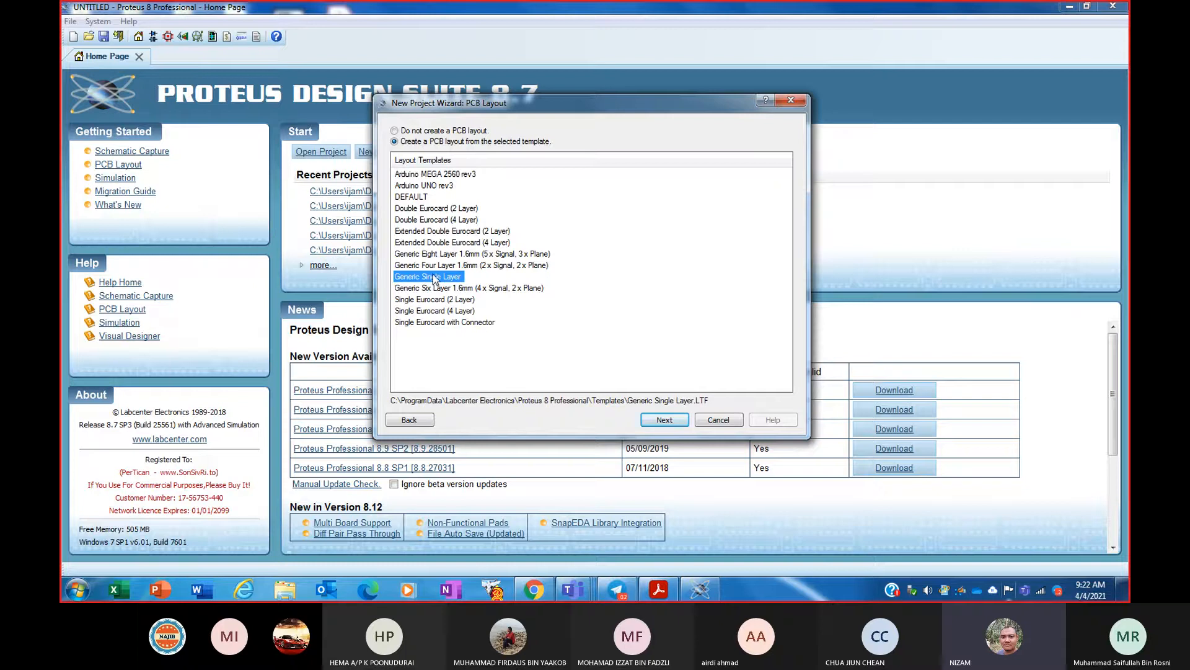
{"action": "left_click", "coordinate": [664, 421]}
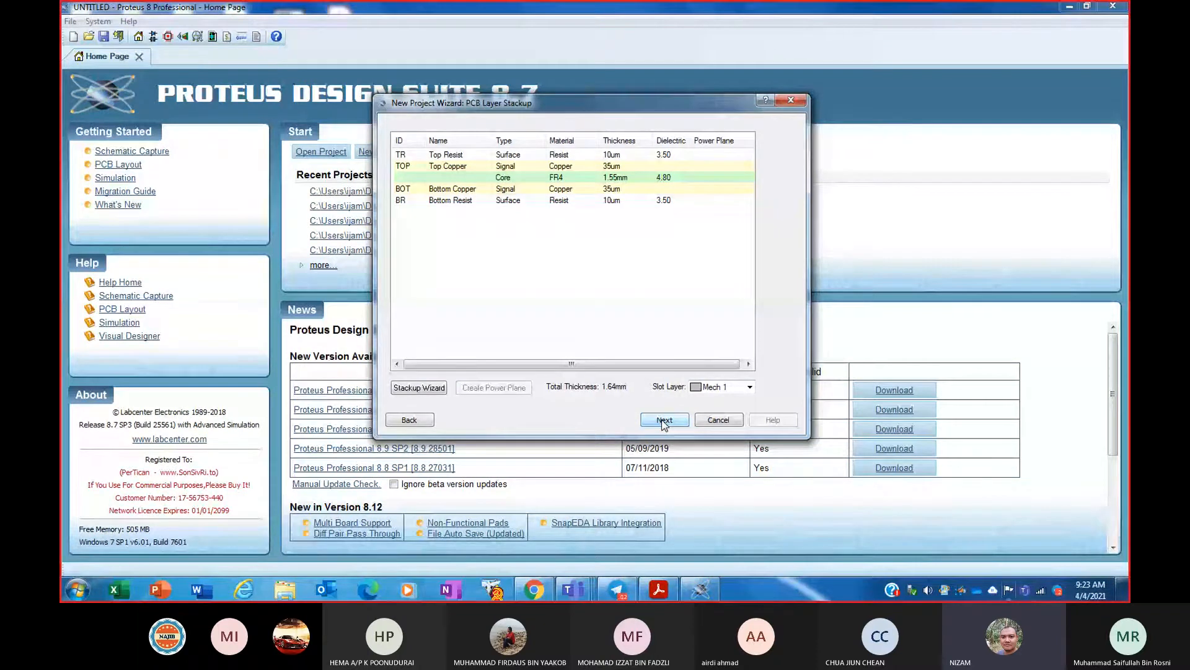
{"action": "left_click", "coordinate": [664, 420]}
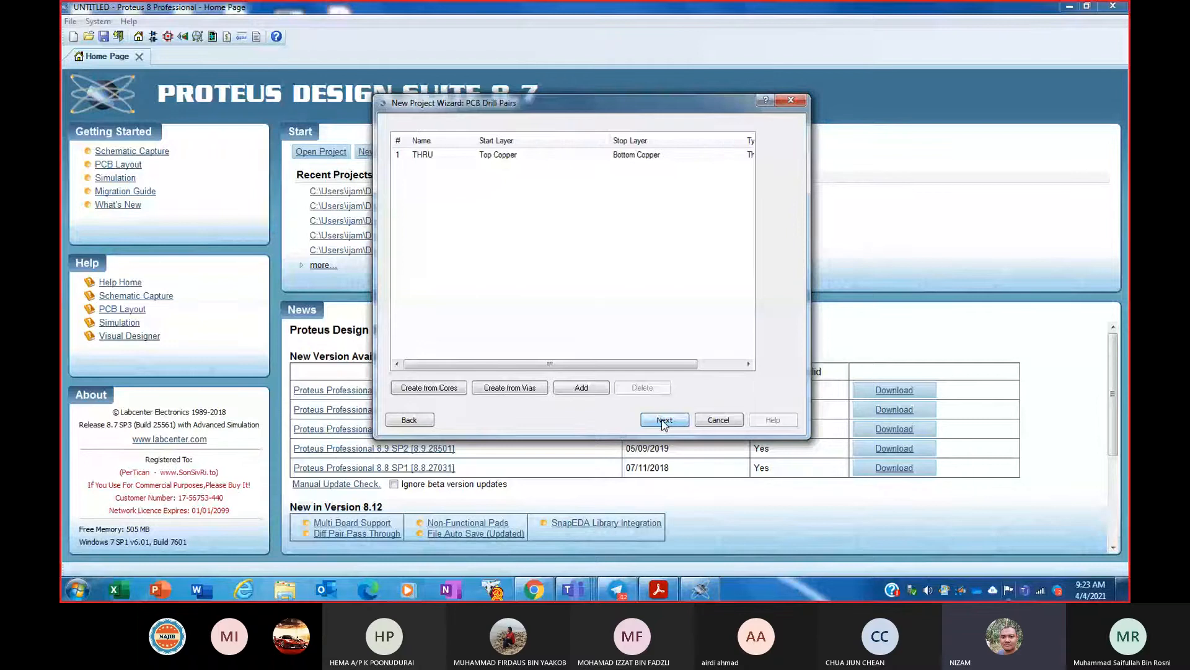
{"action": "left_click", "coordinate": [664, 421]}
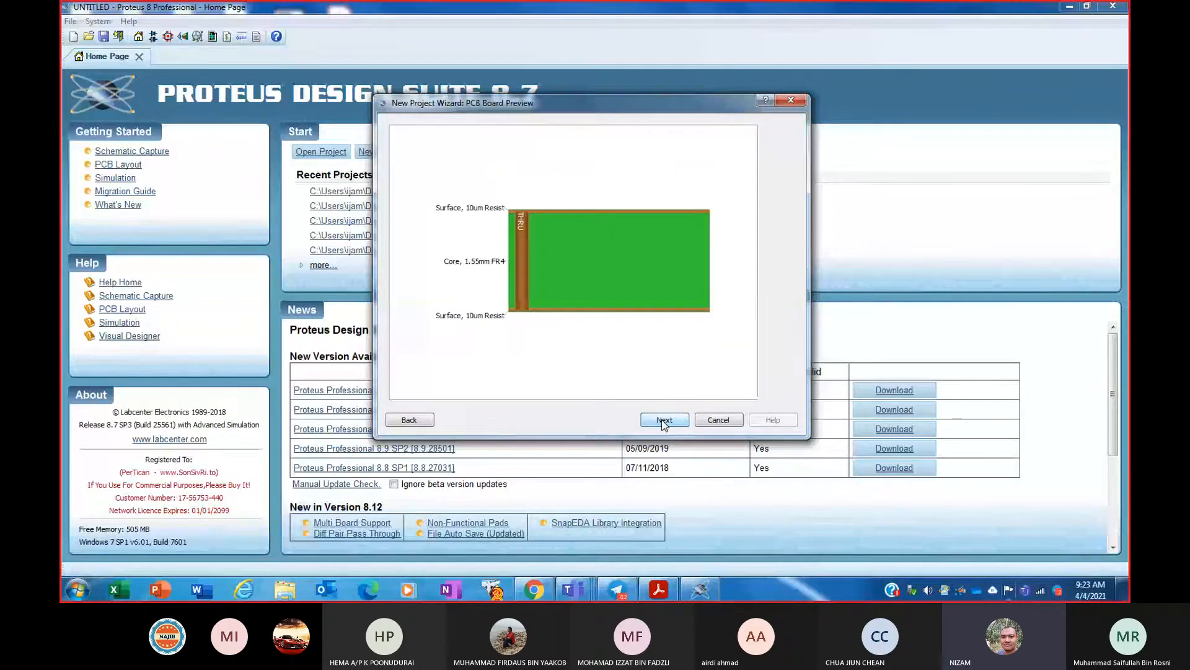
{"action": "left_click", "coordinate": [664, 420]}
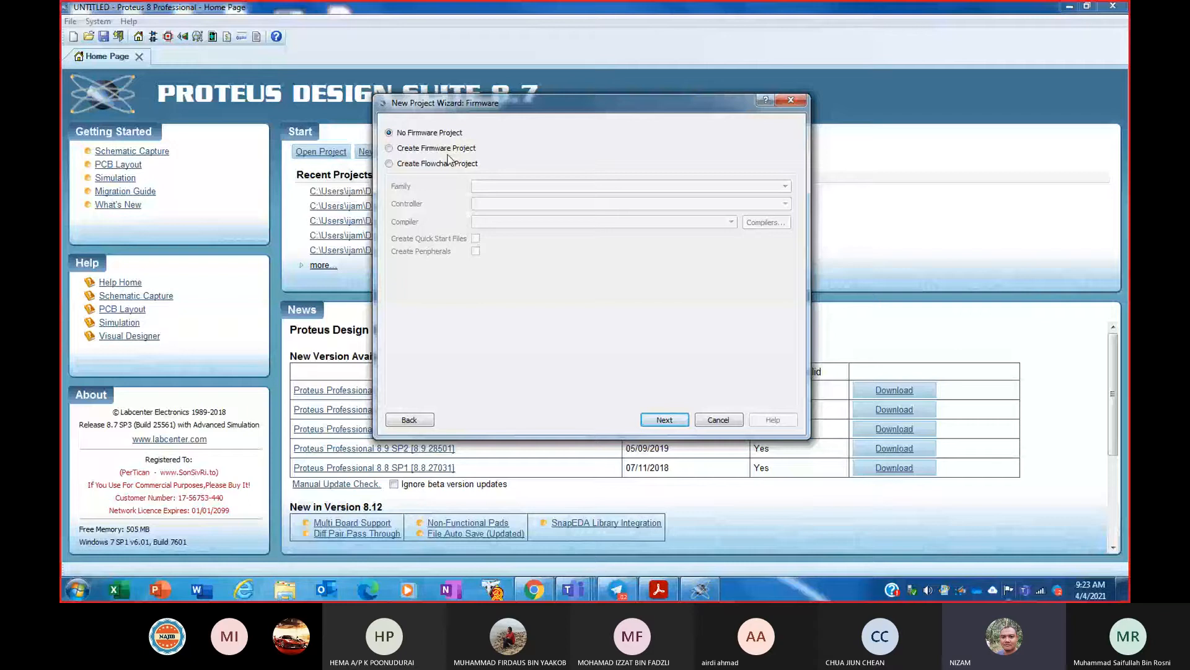
- Add an ARDUINO firmware project with the Arduino Nano controller and Arduino AVR (Proteus) compiler, and finish creating the project
{"action": "left_click", "coordinate": [389, 148]}
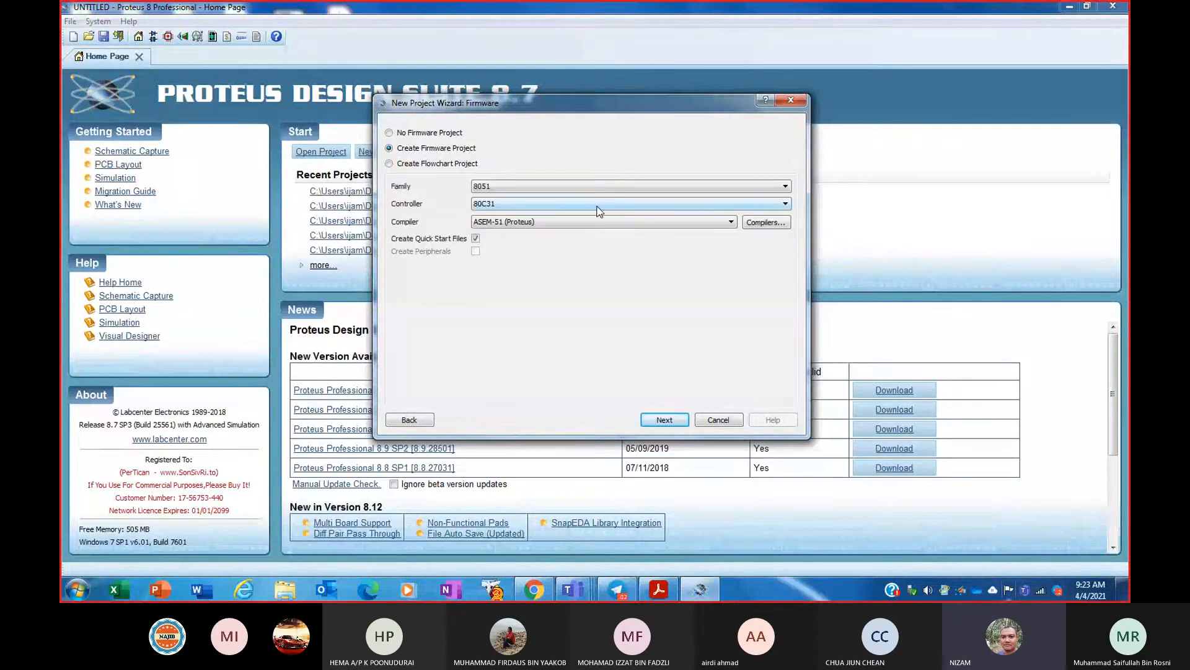
{"action": "left_click", "coordinate": [653, 189]}
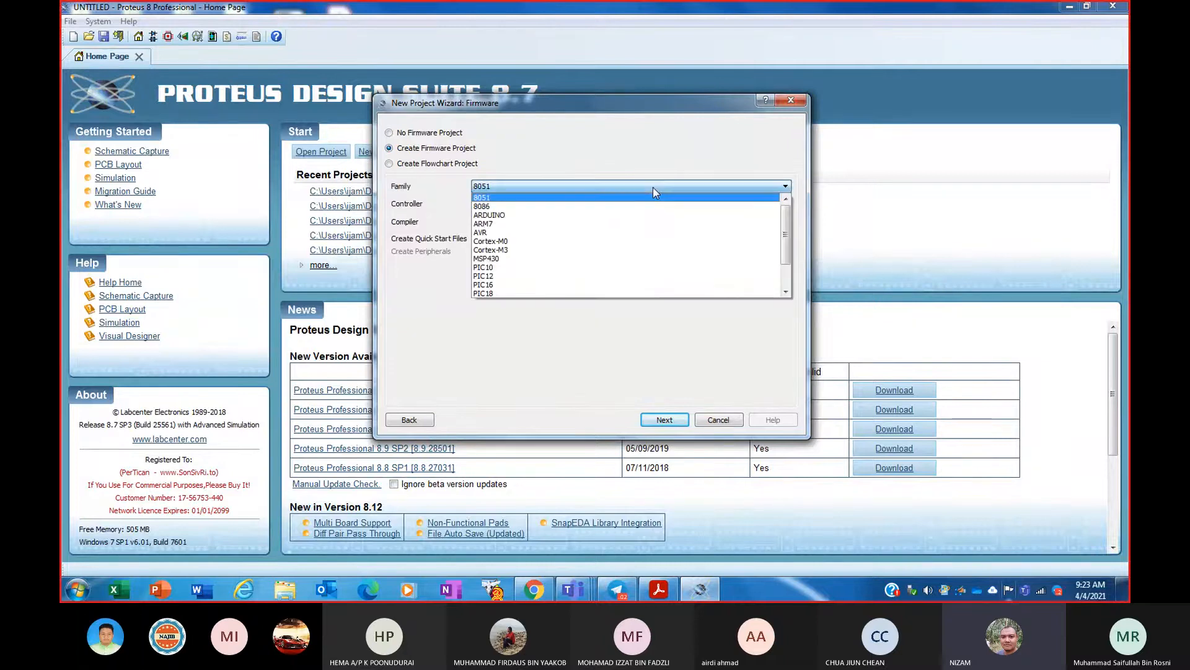
{"action": "left_click", "coordinate": [490, 215]}
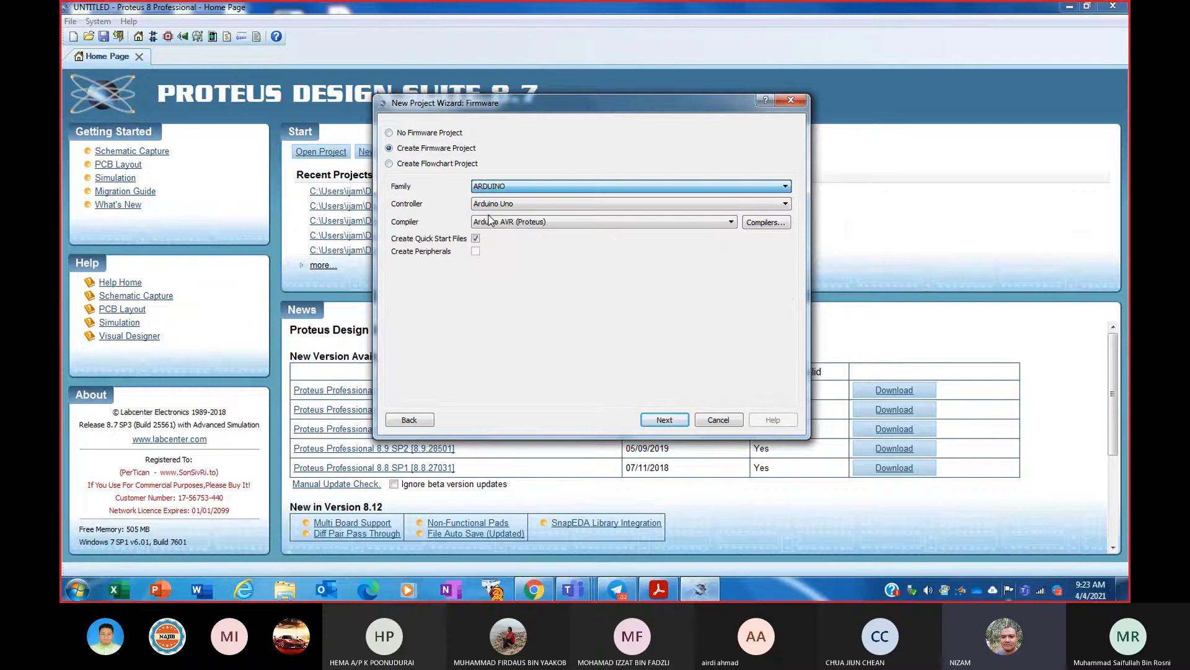
{"action": "left_click", "coordinate": [516, 186]}
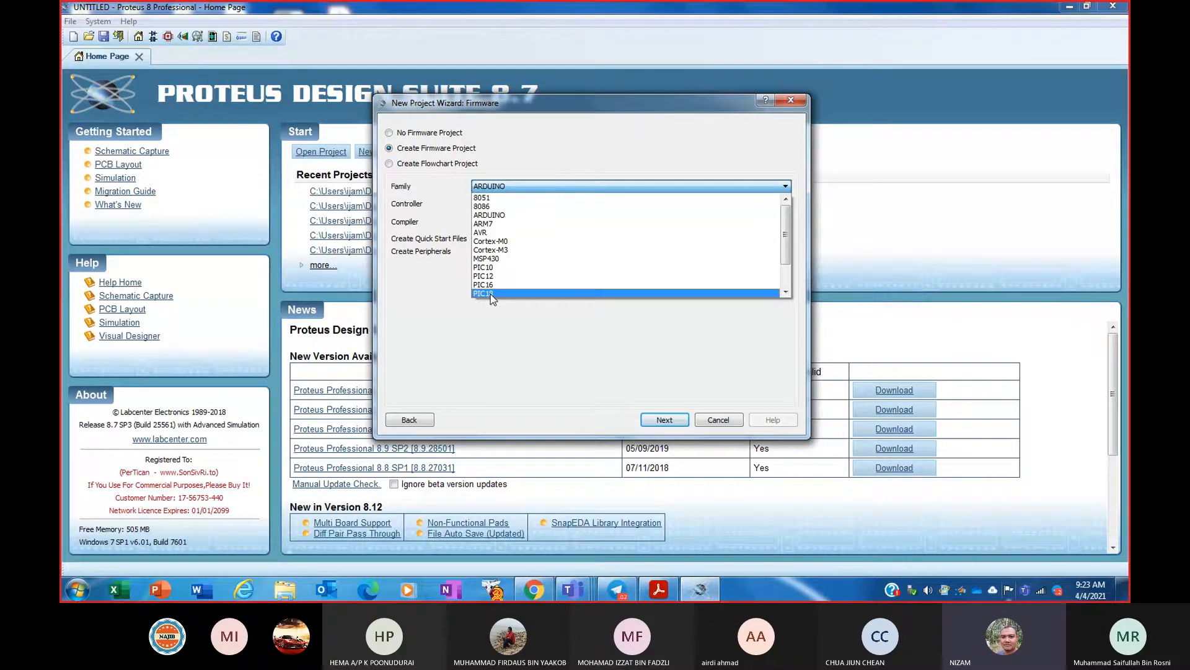
{"action": "left_click", "coordinate": [540, 187]}
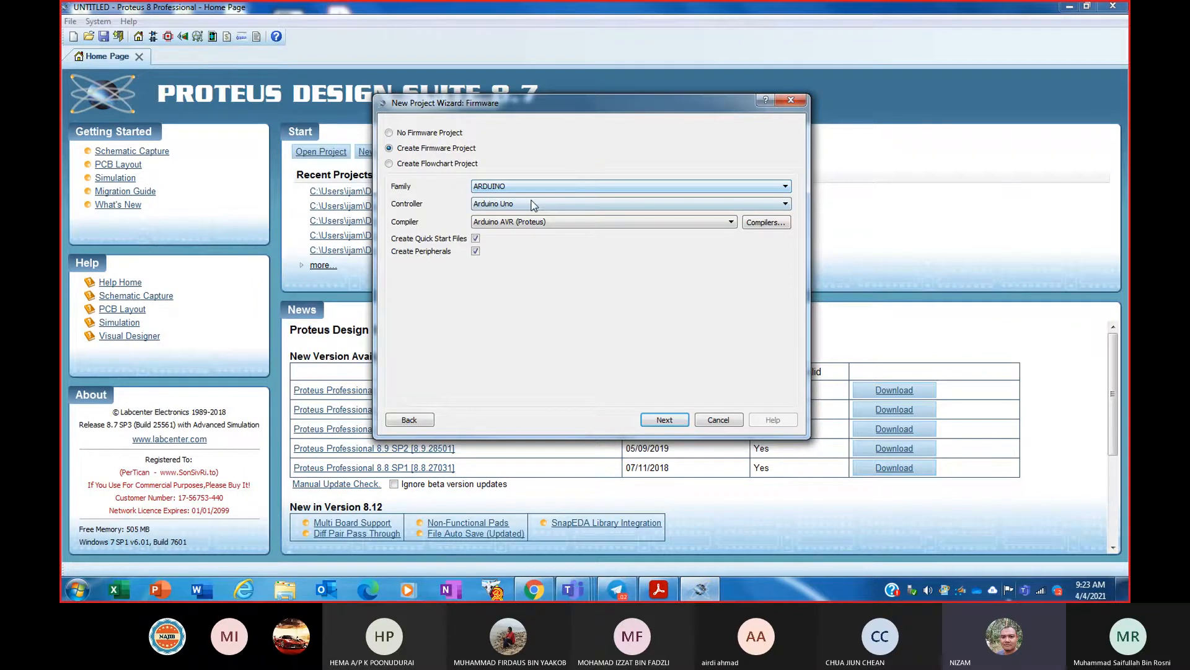
{"action": "left_click", "coordinate": [532, 204]}
{"action": "left_click", "coordinate": [525, 239]}
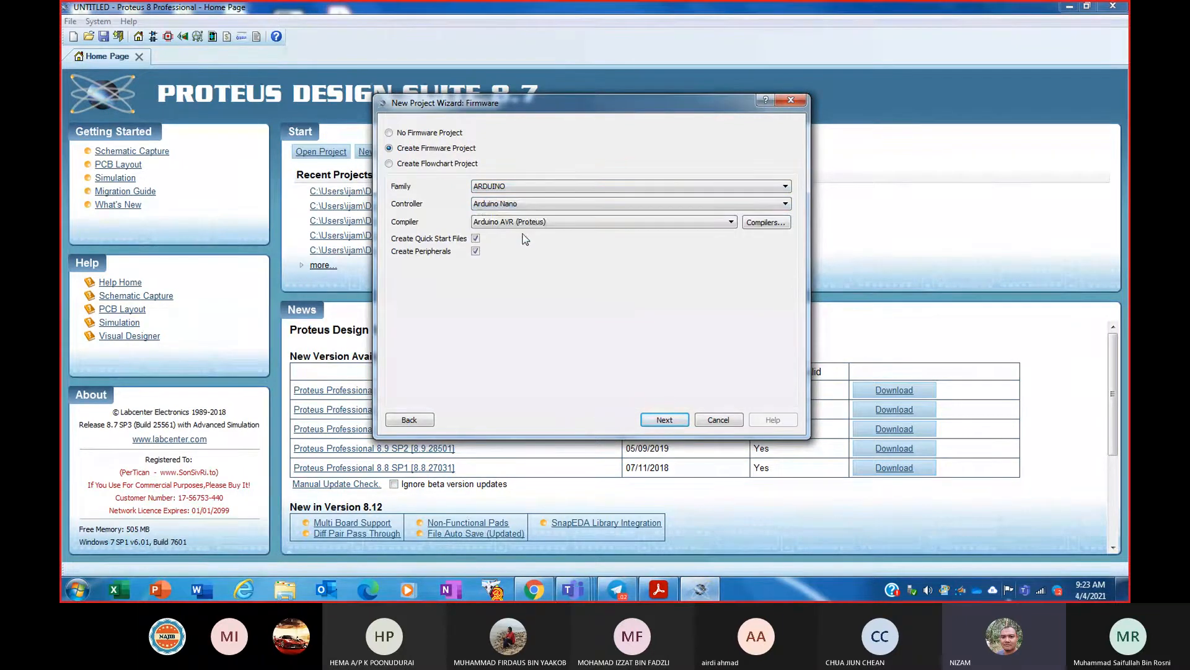
{"action": "left_click", "coordinate": [549, 222]}
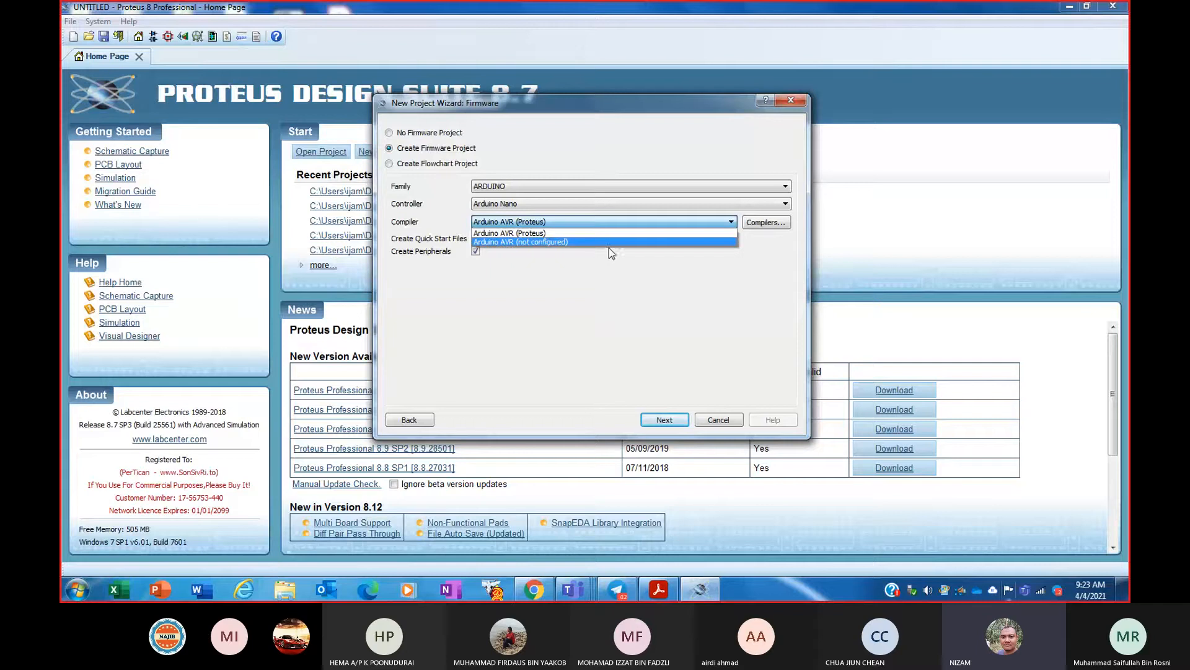
{"action": "left_click", "coordinate": [630, 275]}
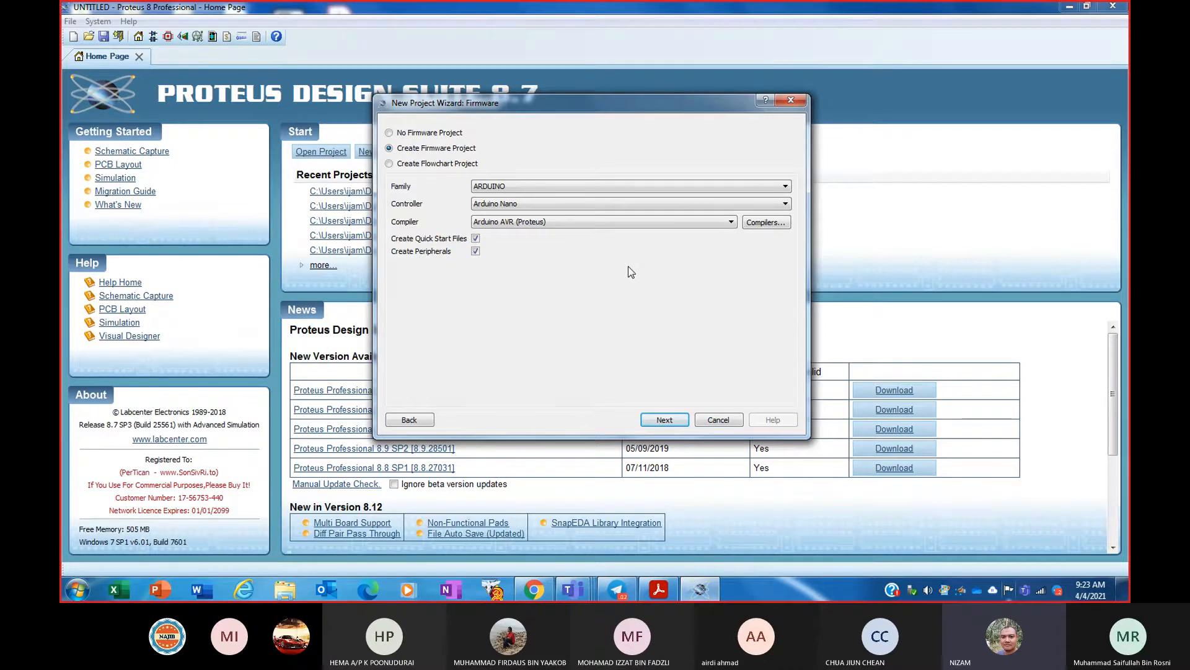
{"action": "left_click", "coordinate": [674, 423]}
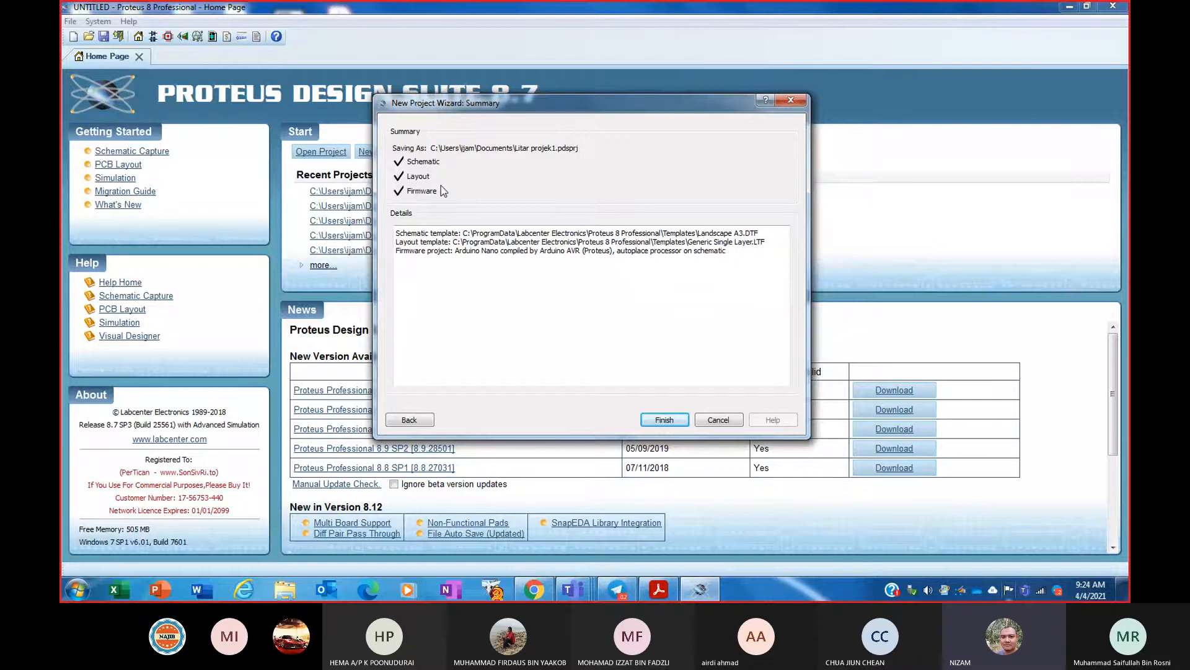
{"action": "left_click", "coordinate": [673, 422]}
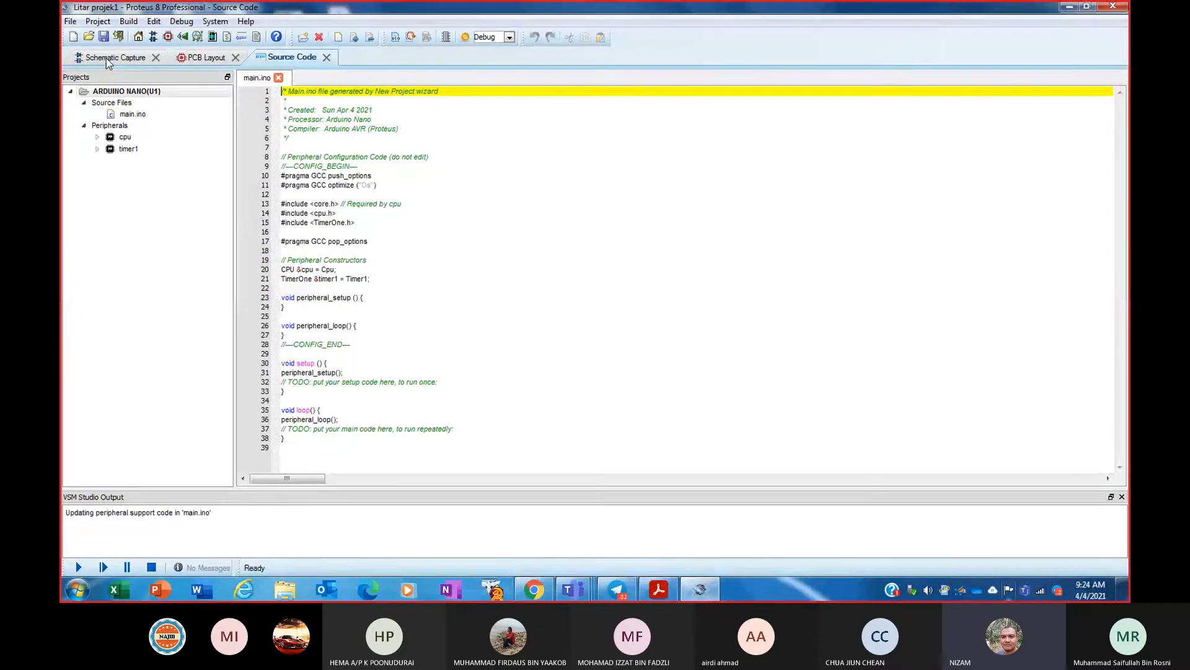
- View the project's PCB layout and return to the empty schematic sheet
{"action": "left_click", "coordinate": [108, 59]}
{"action": "left_click", "coordinate": [206, 57]}
{"action": "left_click", "coordinate": [115, 58]}
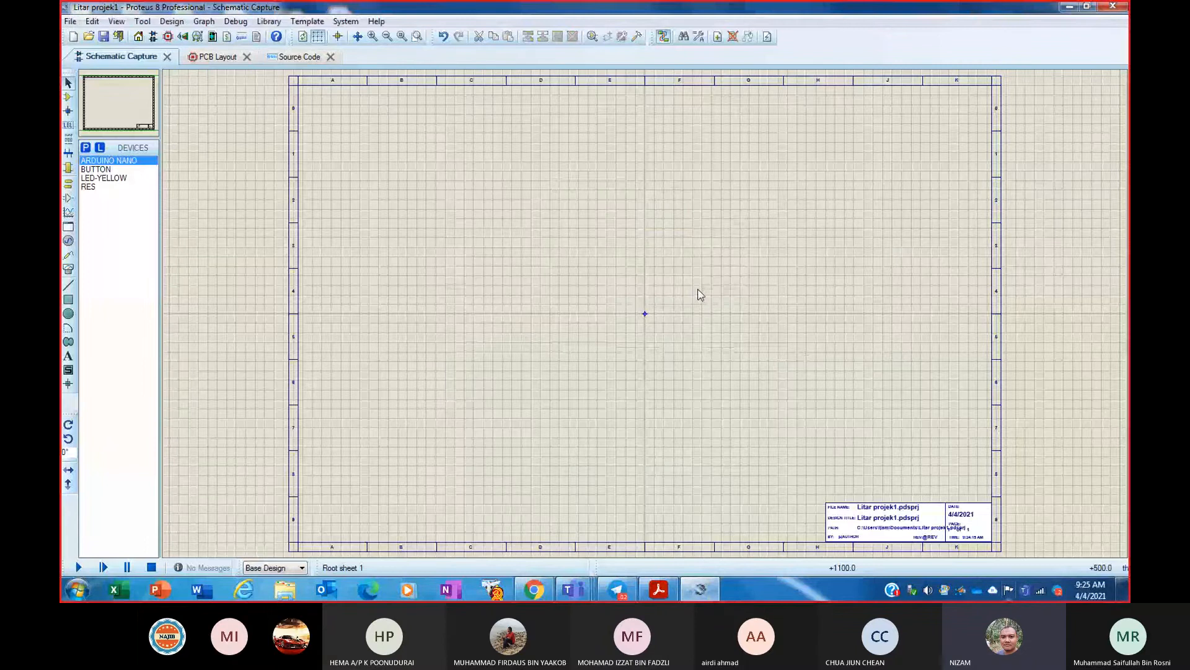
- Switch to the reference circuit PDF in Adobe Acrobat, restore its window to a smaller size and move it aside over the schematic
{"action": "left_click", "coordinate": [659, 590]}
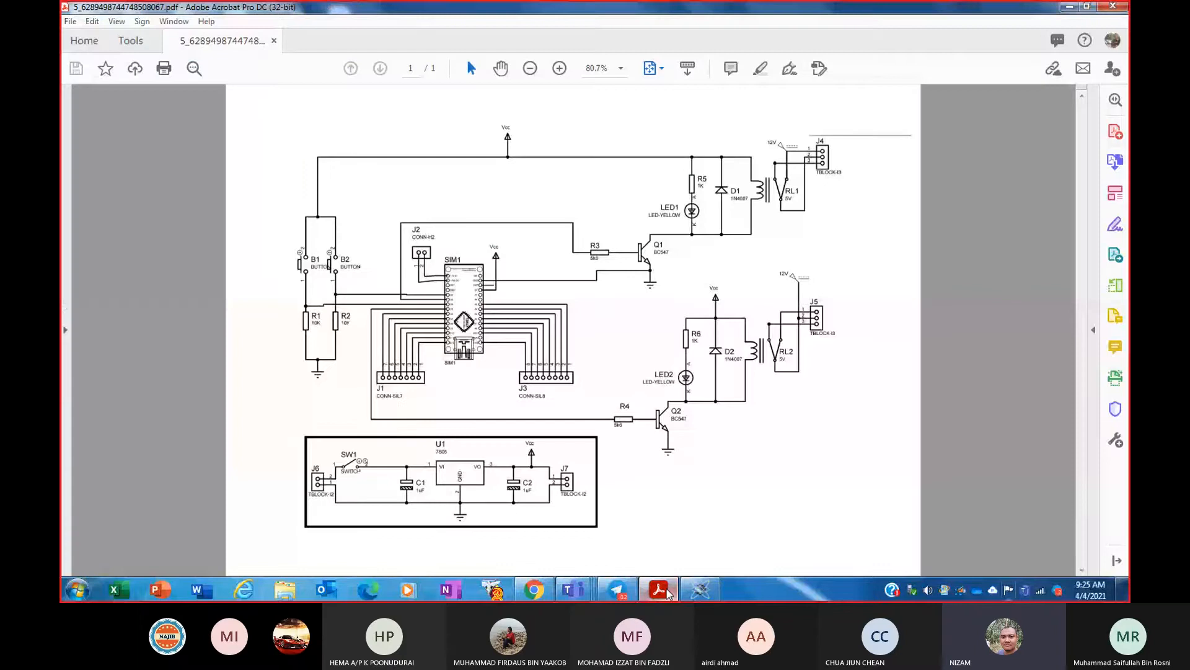
{"action": "left_click", "coordinate": [1086, 8]}
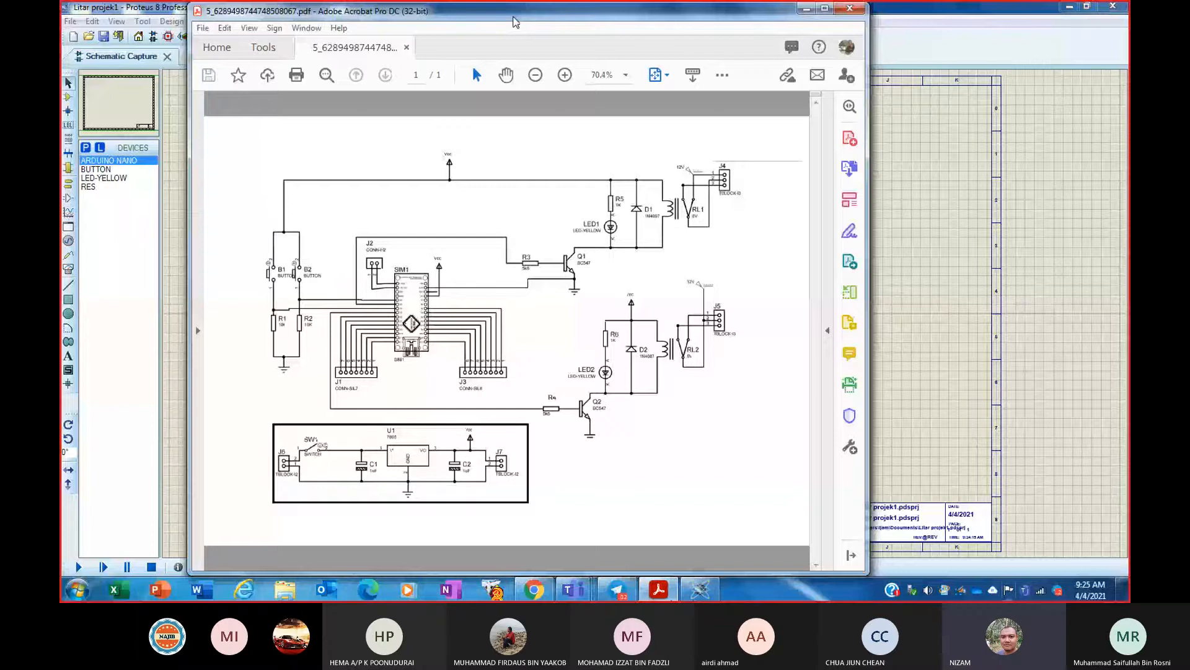
{"action": "left_click_drag", "start_coordinate": [514, 22], "coordinate": [745, 22]}
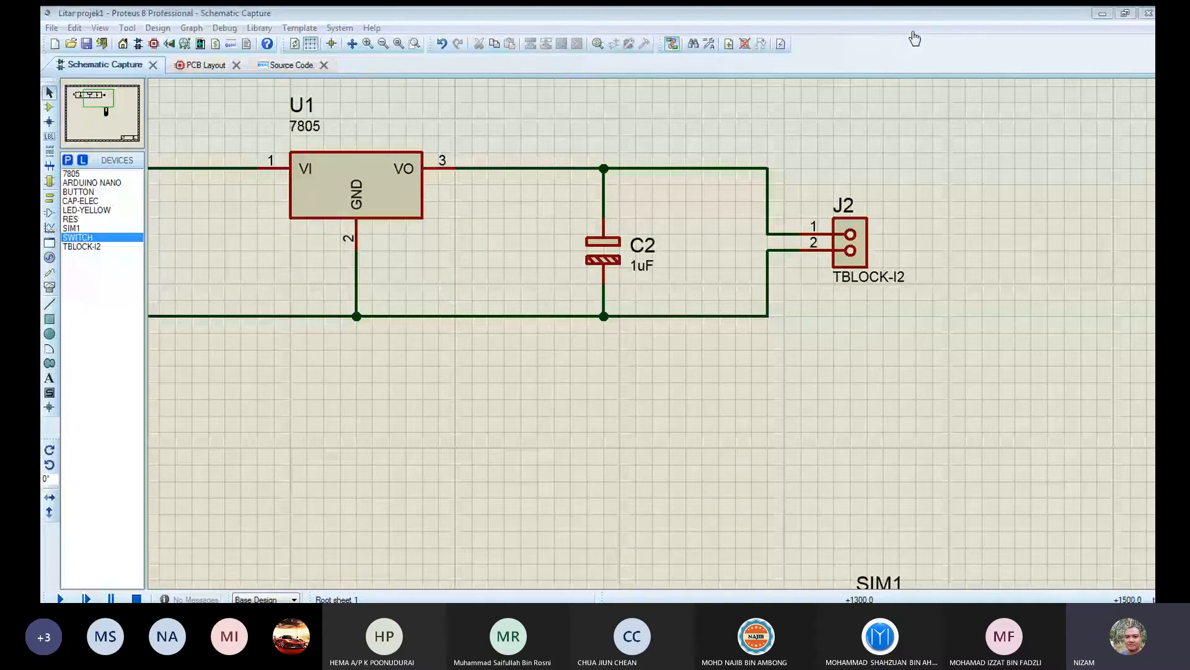
- Examine the 7805 power supply circuit on the full sheet and around capacitor C1
{"action": "scroll", "coordinate": [742, 324], "scroll_direction": "down", "scroll_amount": 3}
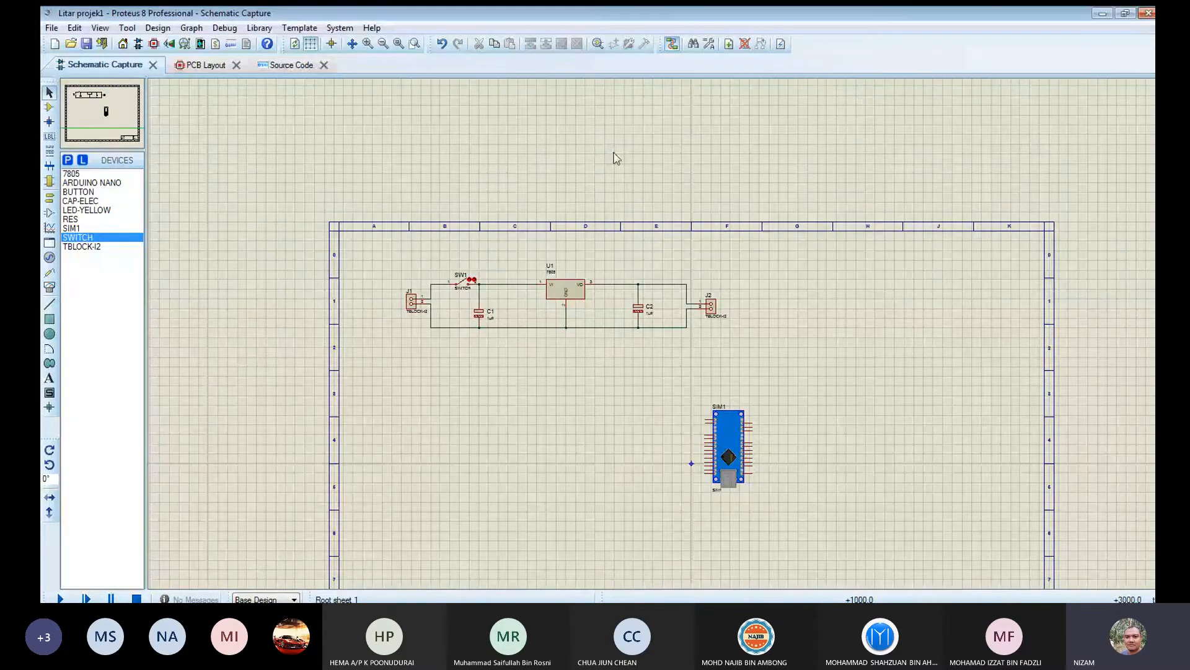
{"action": "left_click", "coordinate": [398, 43]}
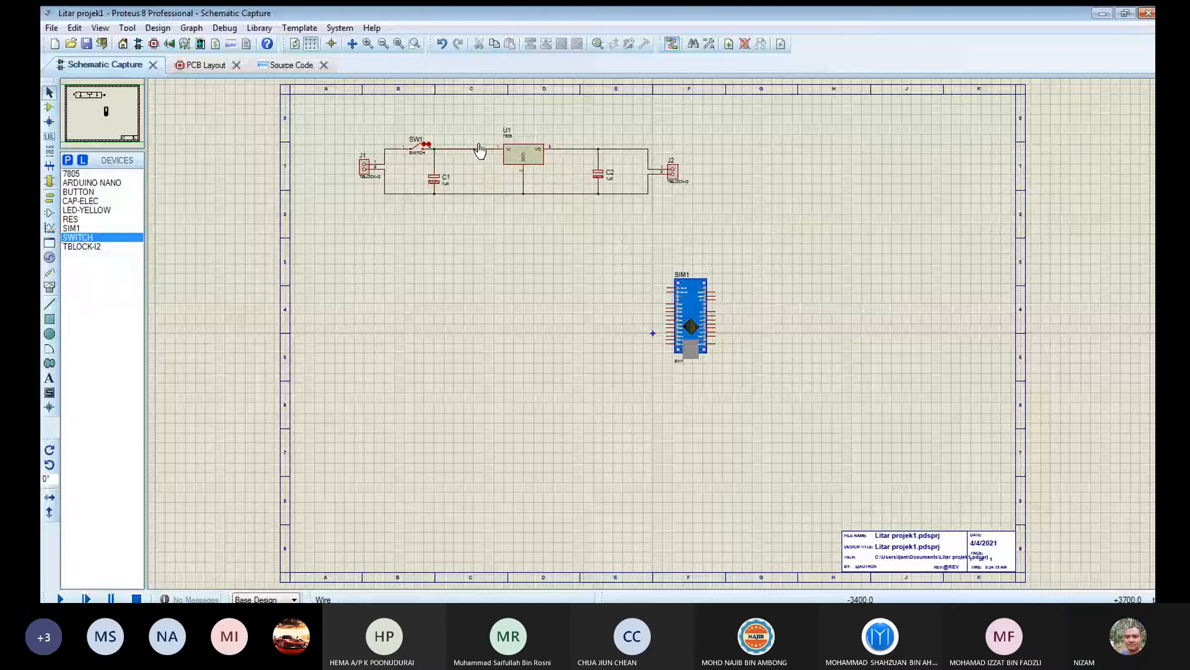
{"action": "left_click", "coordinate": [435, 181]}
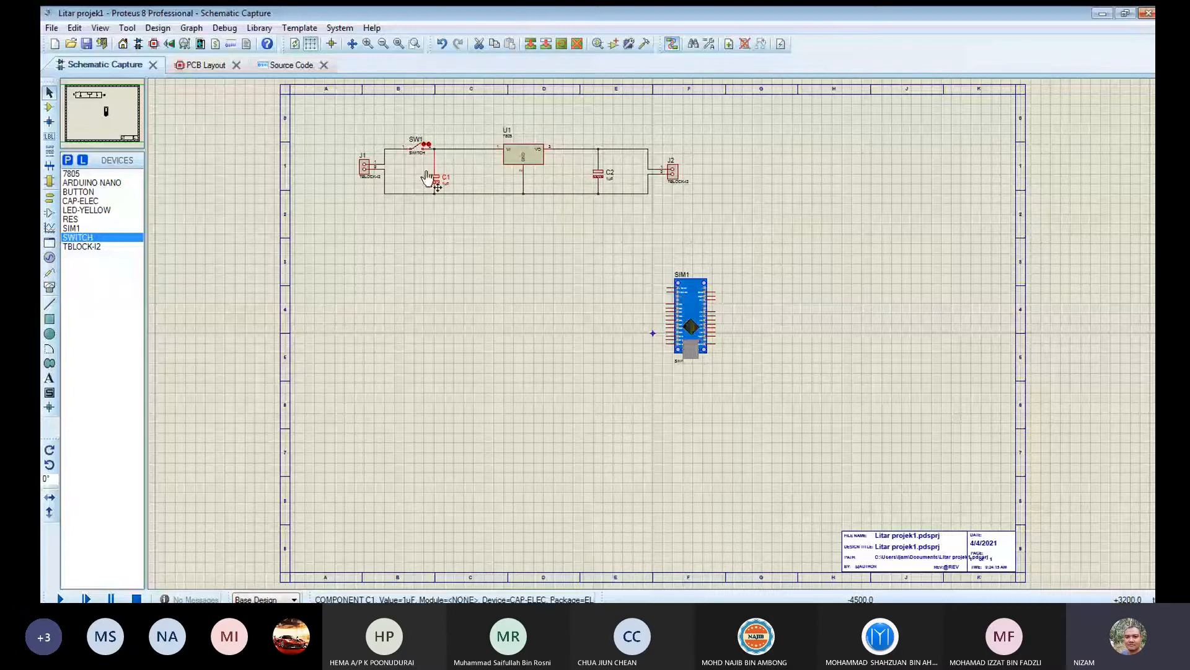
{"action": "left_click", "coordinate": [1024, 524]}
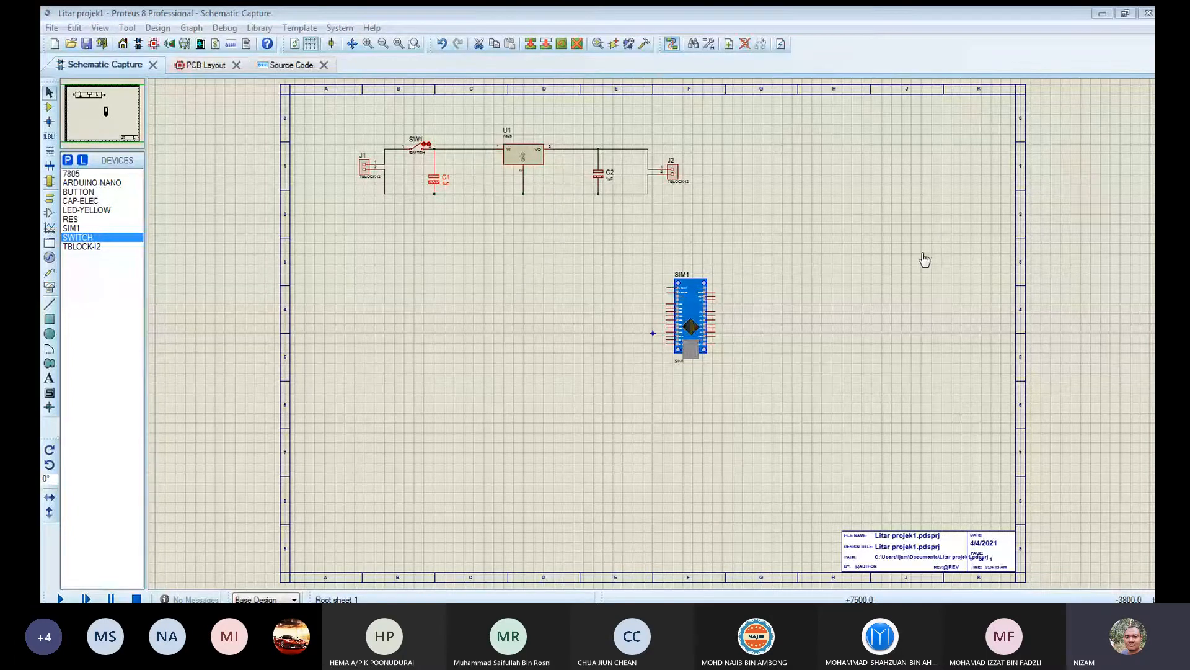
{"action": "left_click", "coordinate": [1083, 258]}
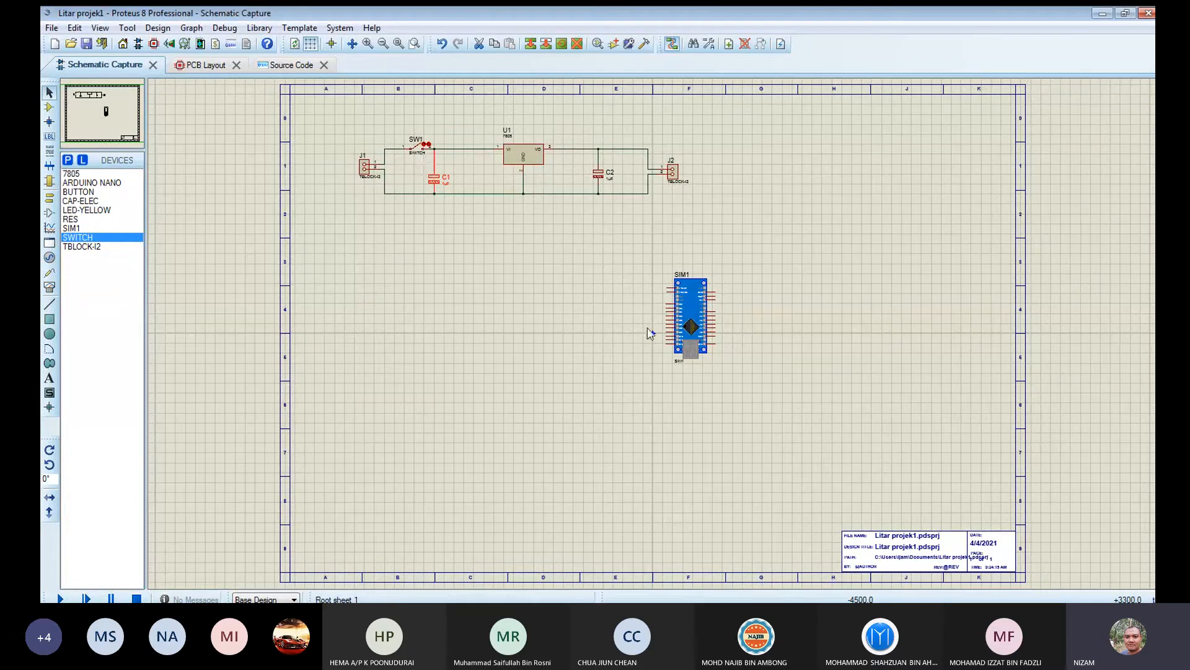
{"action": "scroll", "coordinate": [647, 328], "scroll_direction": "up", "scroll_amount": 3}
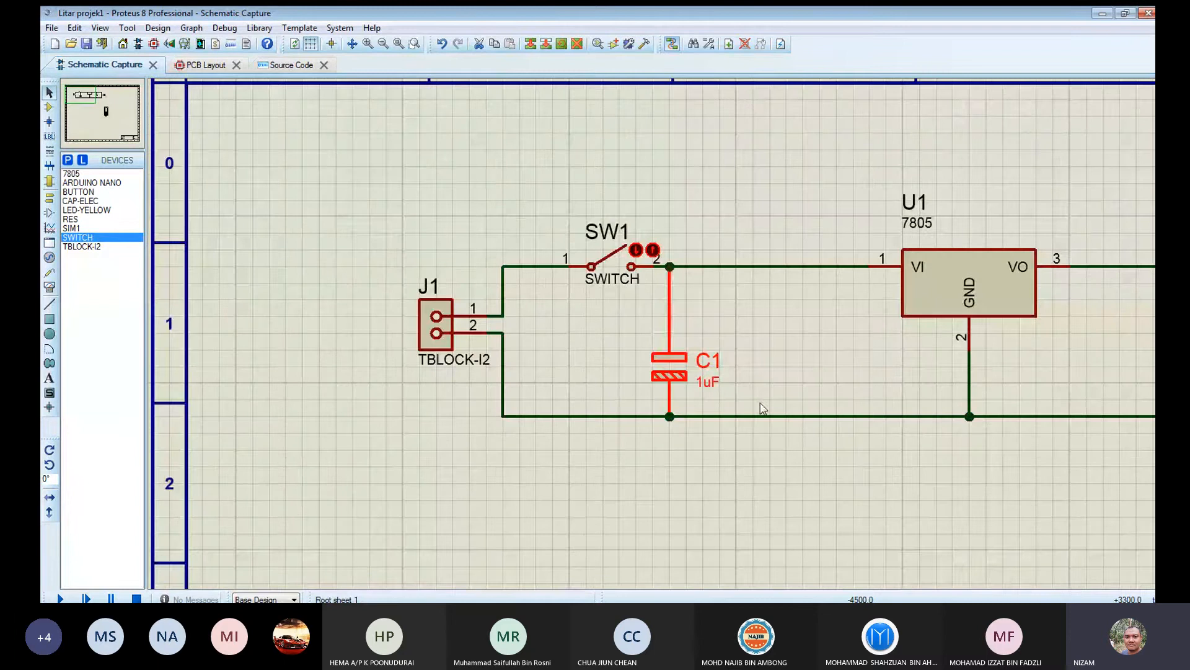
{"action": "scroll", "coordinate": [783, 356], "scroll_direction": "down", "scroll_amount": 1}
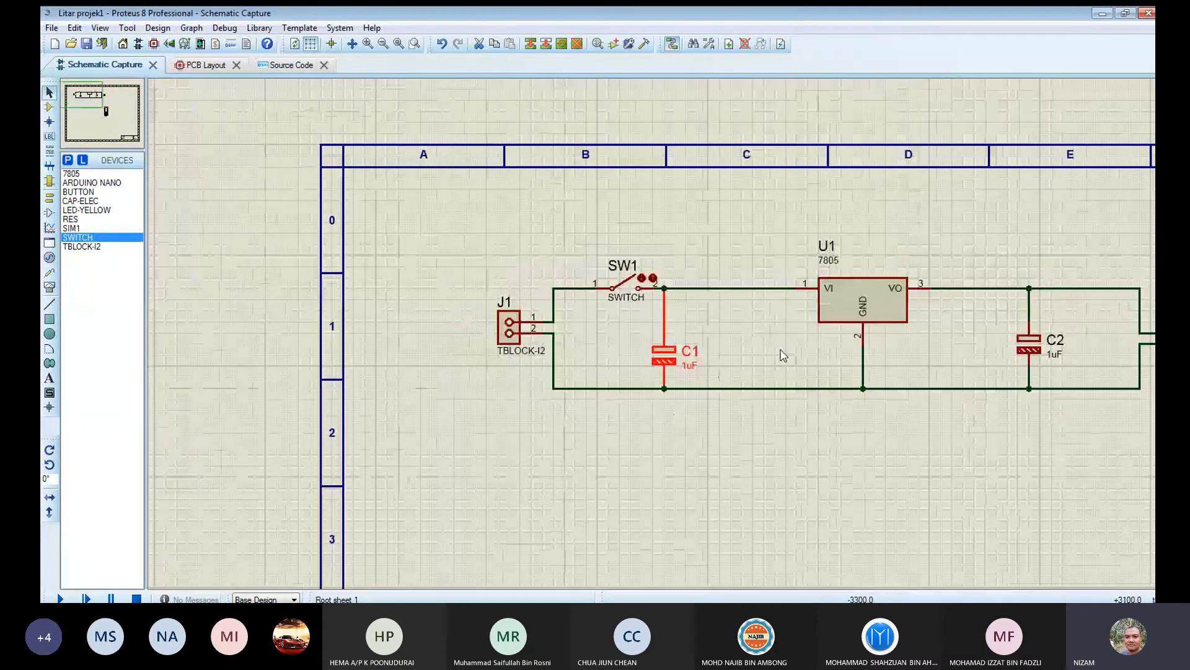
- Move the 7805 regulator and capacitor C2 closer to the switch, and straighten the 7805's ground wire down to the rail
{"action": "scroll", "coordinate": [657, 341], "scroll_direction": "down", "scroll_amount": 1}
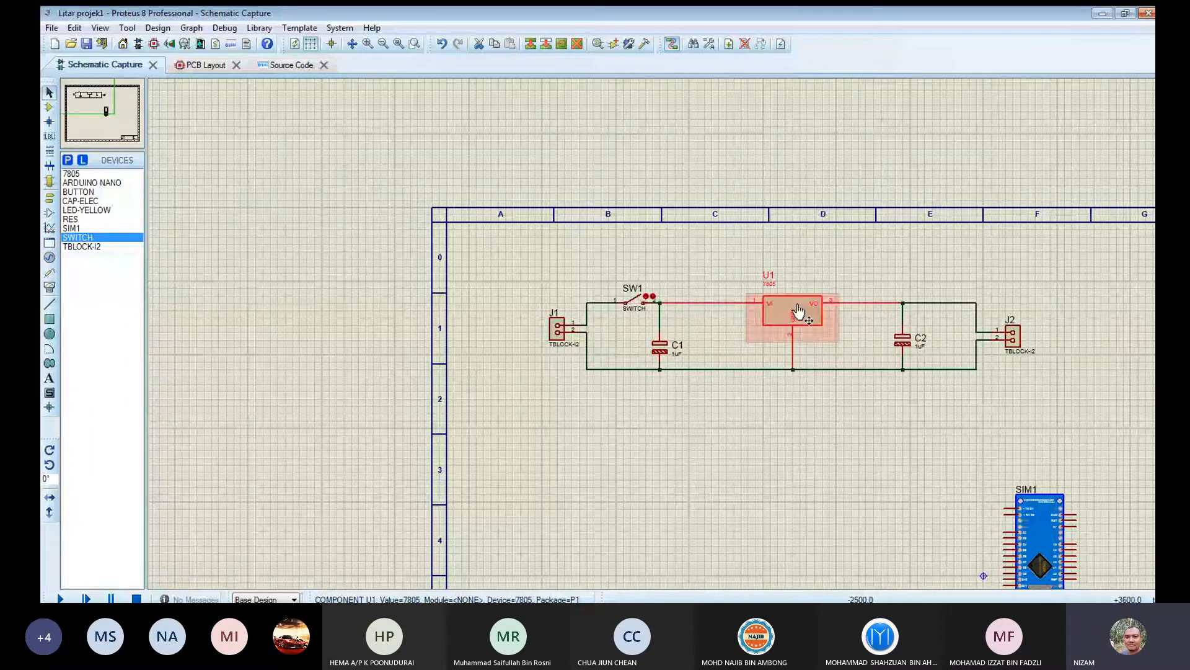
{"action": "left_click_drag", "start_coordinate": [797, 313], "coordinate": [730, 306]}
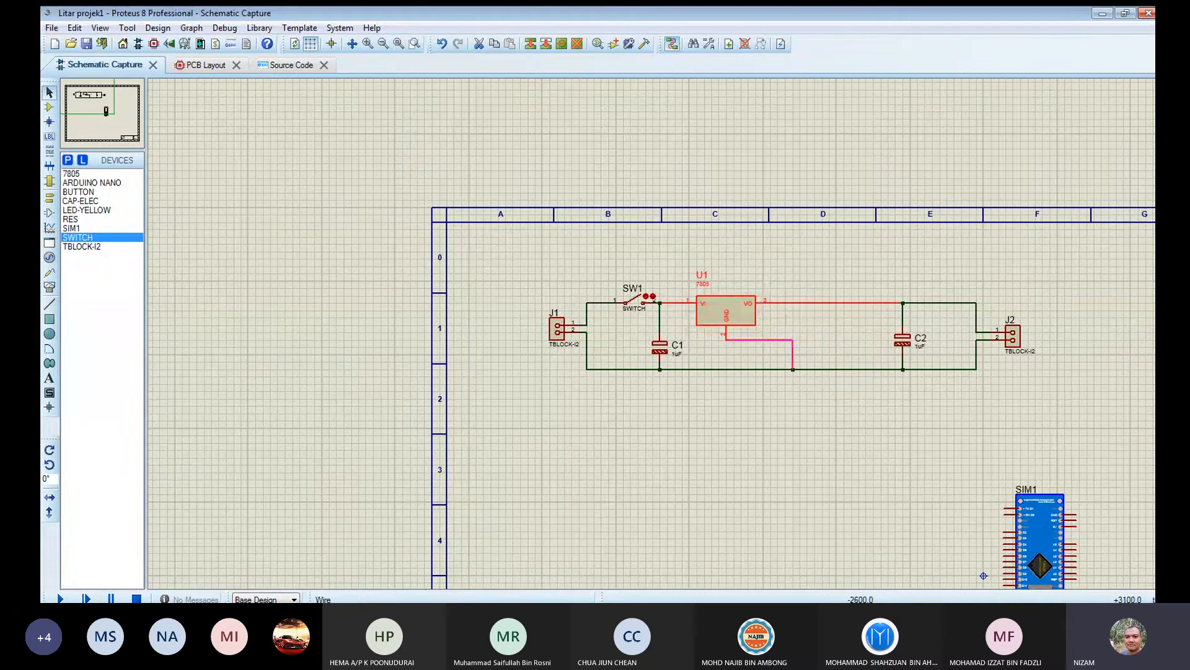
{"action": "left_click_drag", "start_coordinate": [793, 348], "coordinate": [726, 353]}
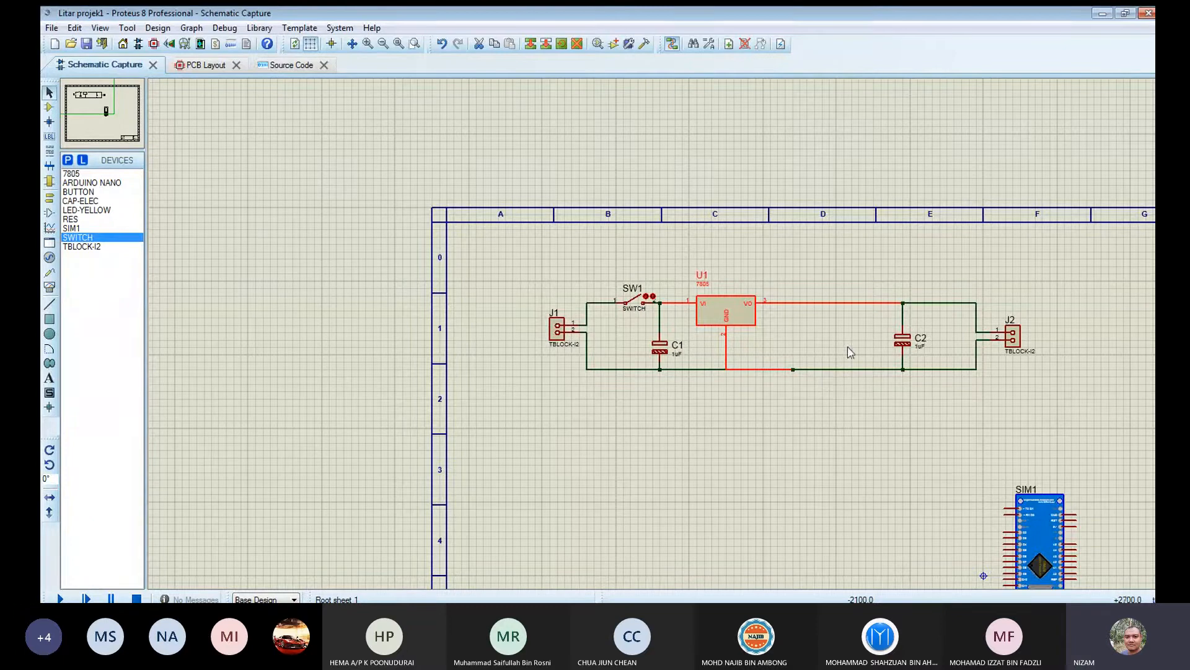
{"action": "left_click_drag", "start_coordinate": [899, 337], "coordinate": [804, 330]}
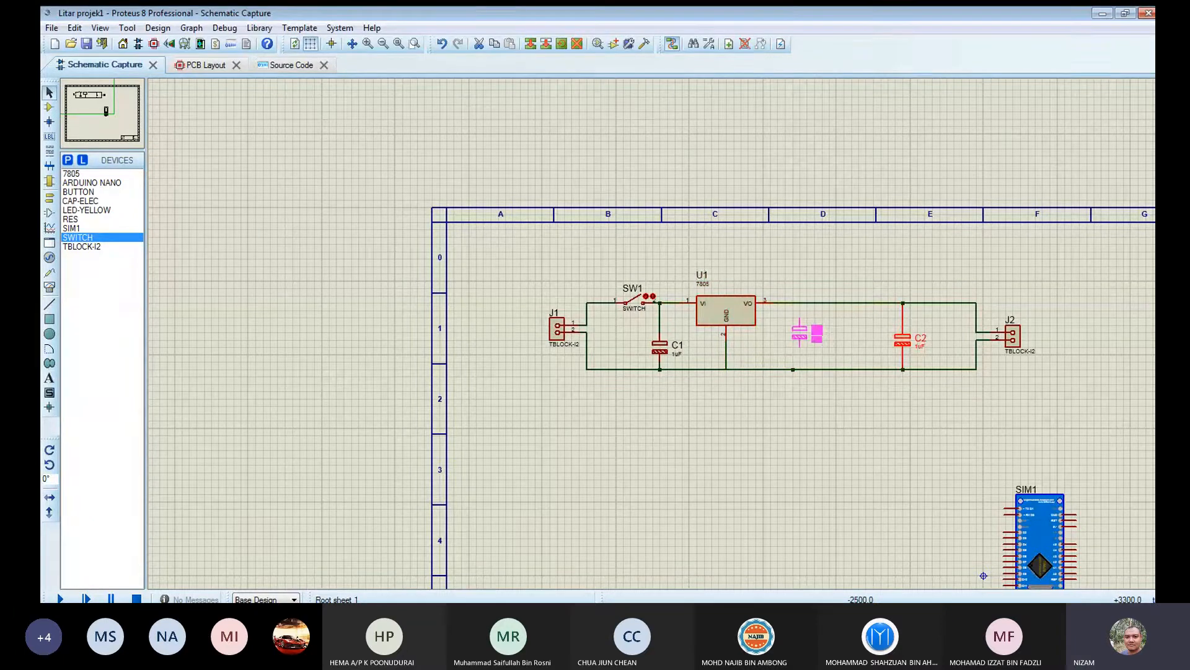
{"action": "left_click_drag", "start_coordinate": [804, 330], "coordinate": [803, 332]}
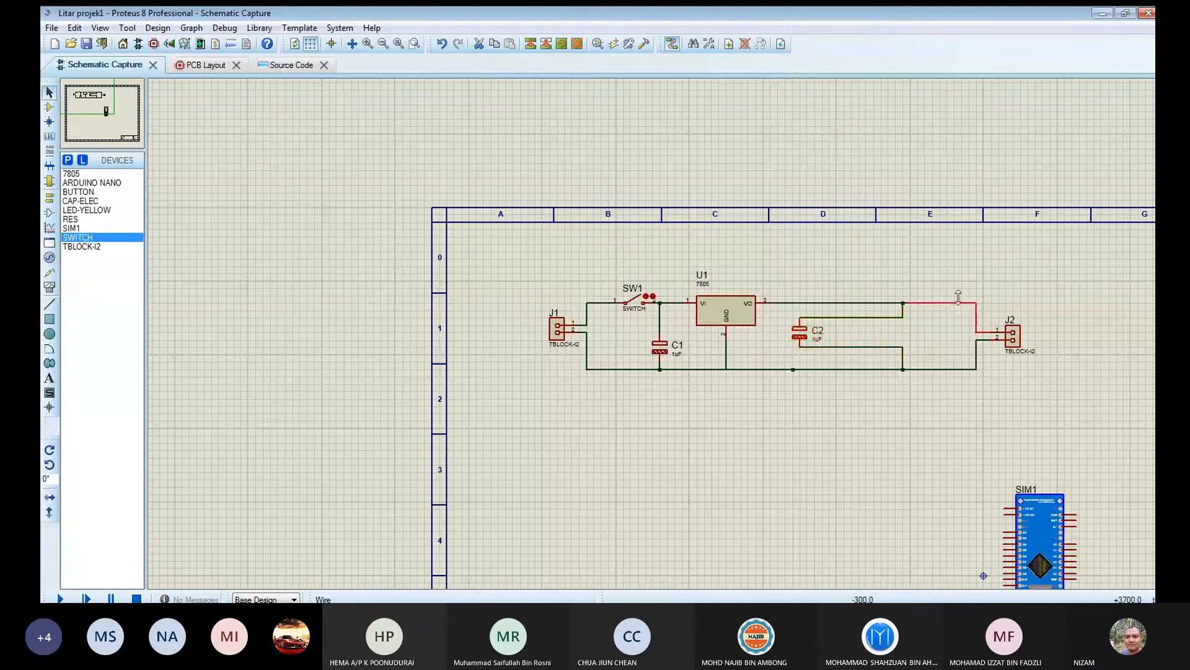
- Delete the wires linking J2, both leads of C2 and the 7805's VO pin
{"action": "right_click", "coordinate": [958, 301]}
{"action": "right_click", "coordinate": [958, 300]}
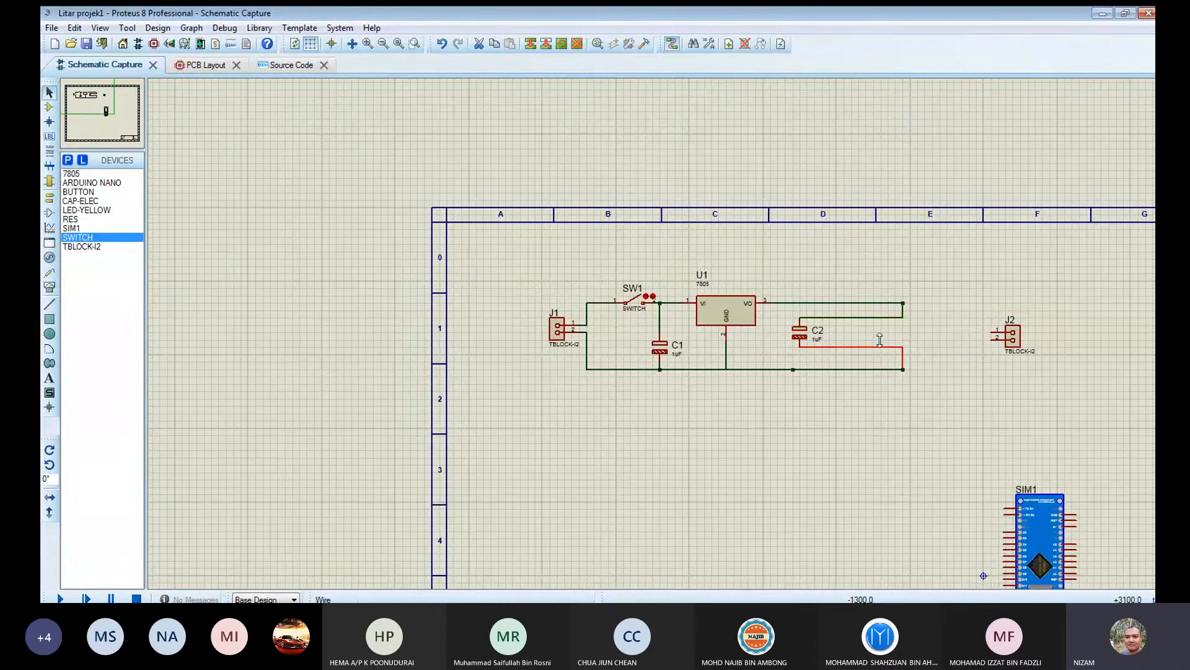
{"action": "right_click", "coordinate": [880, 341]}
{"action": "right_click", "coordinate": [880, 341]}
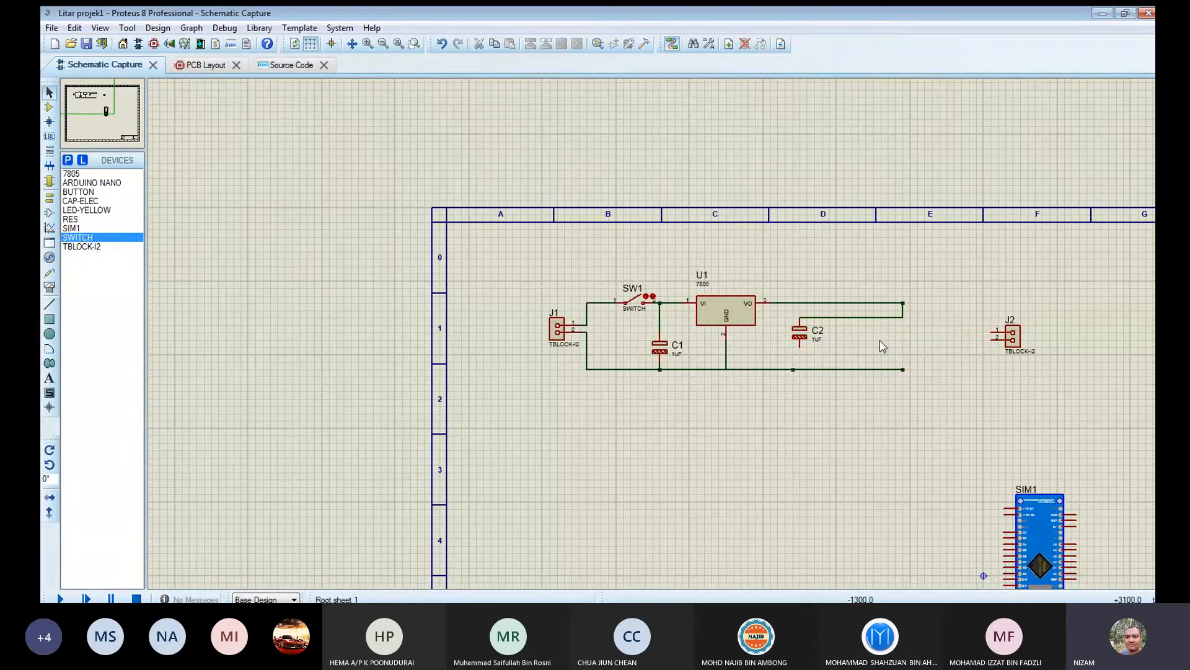
{"action": "right_click", "coordinate": [880, 315]}
{"action": "right_click", "coordinate": [879, 315]}
{"action": "right_click", "coordinate": [879, 303]}
{"action": "right_click", "coordinate": [880, 302]}
- Delete the remaining ground rail wires between J1, C1 and the 7805's GND pin
{"action": "right_click", "coordinate": [849, 369]}
{"action": "right_click", "coordinate": [850, 370]}
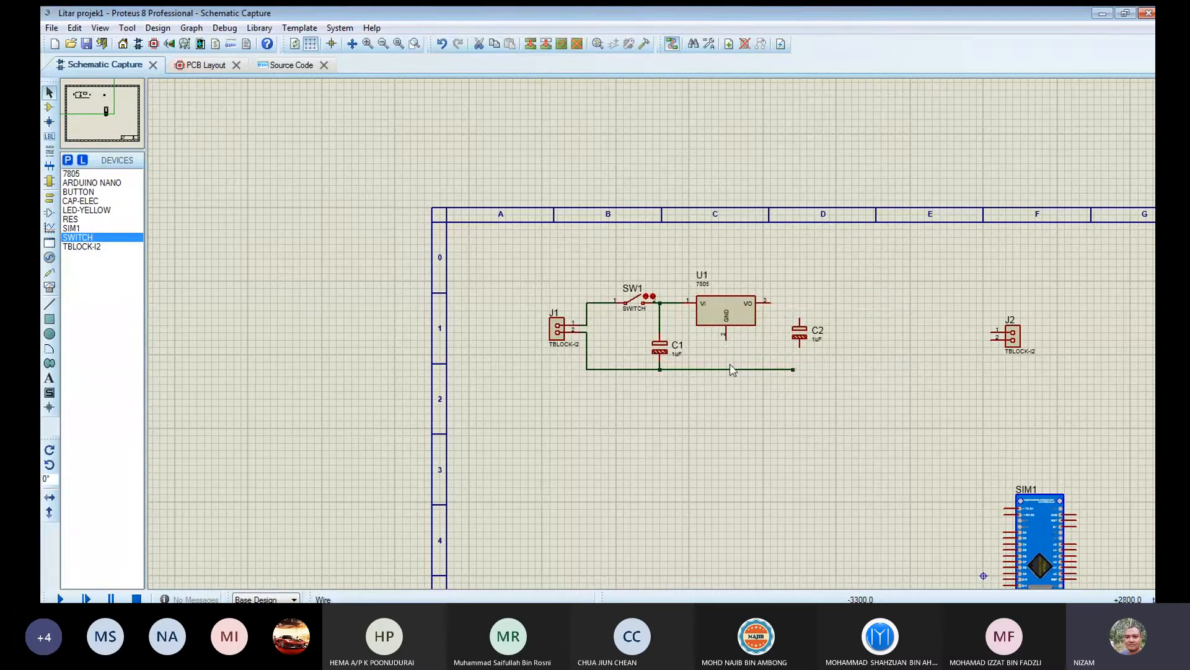
{"action": "right_click", "coordinate": [732, 370]}
{"action": "right_click", "coordinate": [732, 370]}
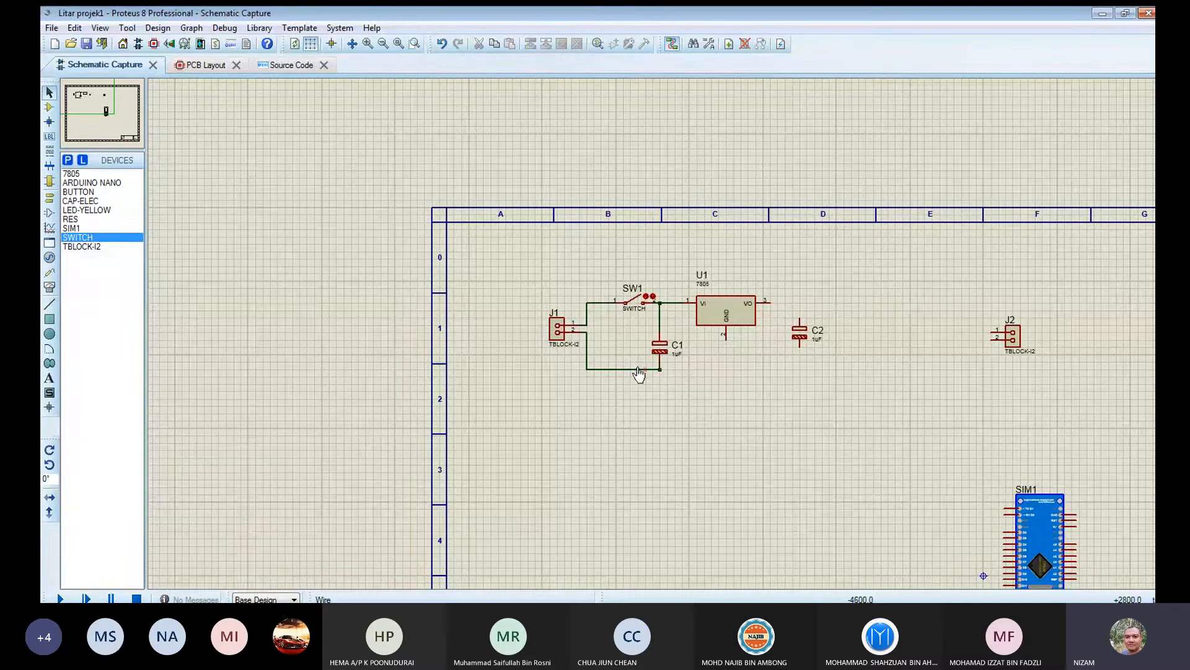
{"action": "right_click", "coordinate": [656, 359]}
{"action": "right_click", "coordinate": [656, 360]}
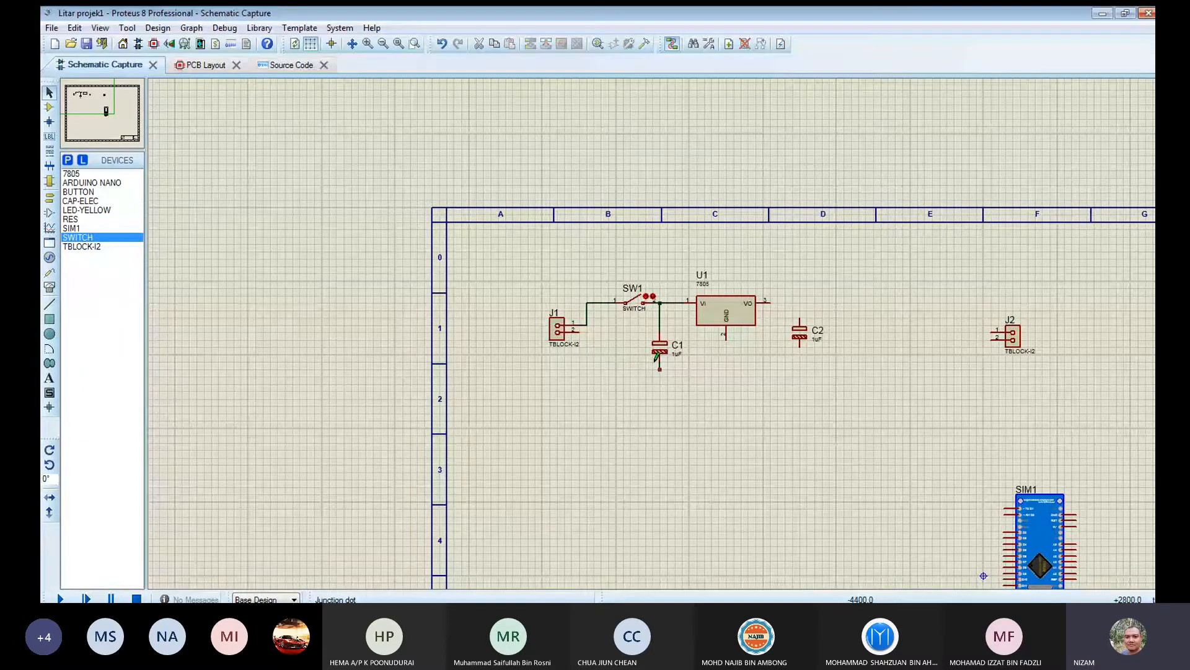
- Move terminal block J2 beside C2 and wire the 7805's VO pin to J2 pin 1
{"action": "left_click", "coordinate": [1014, 335]}
{"action": "left_click_drag", "start_coordinate": [1014, 334], "coordinate": [866, 332]}
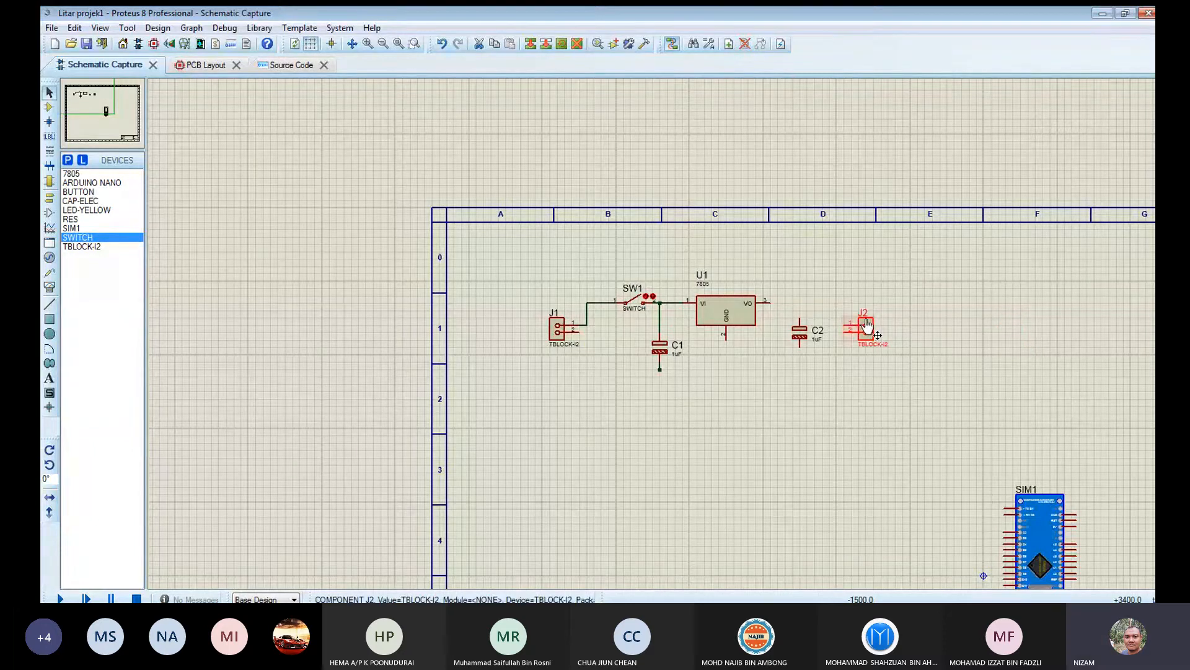
{"action": "left_click", "coordinate": [770, 302]}
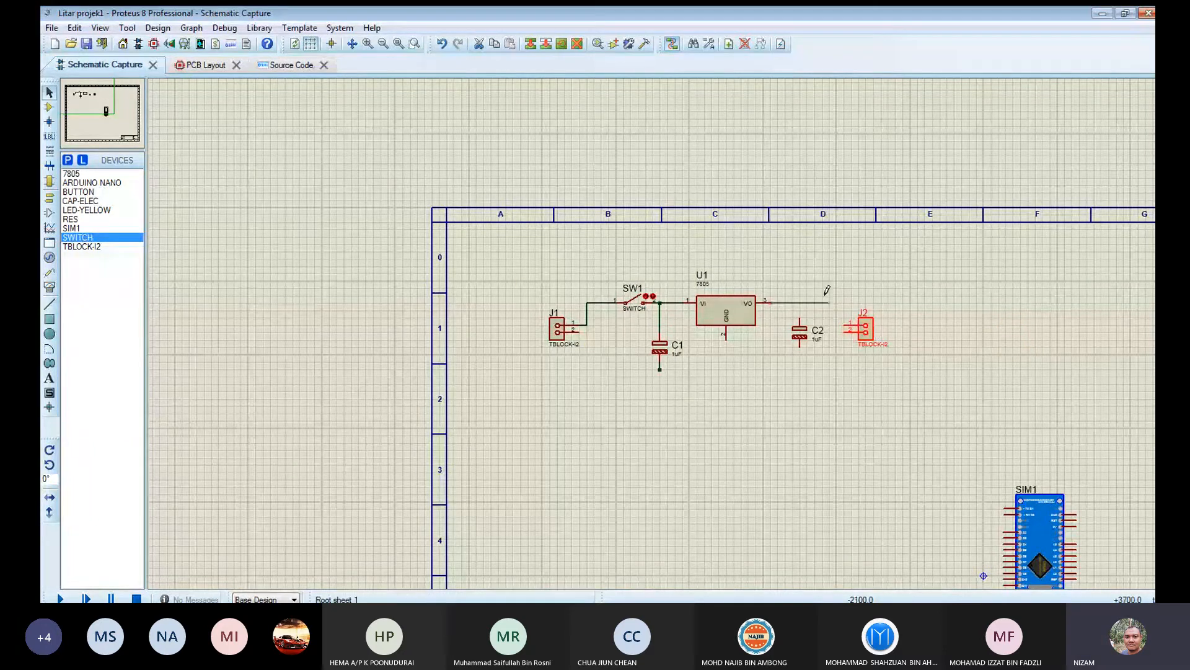
{"action": "left_click", "coordinate": [842, 323]}
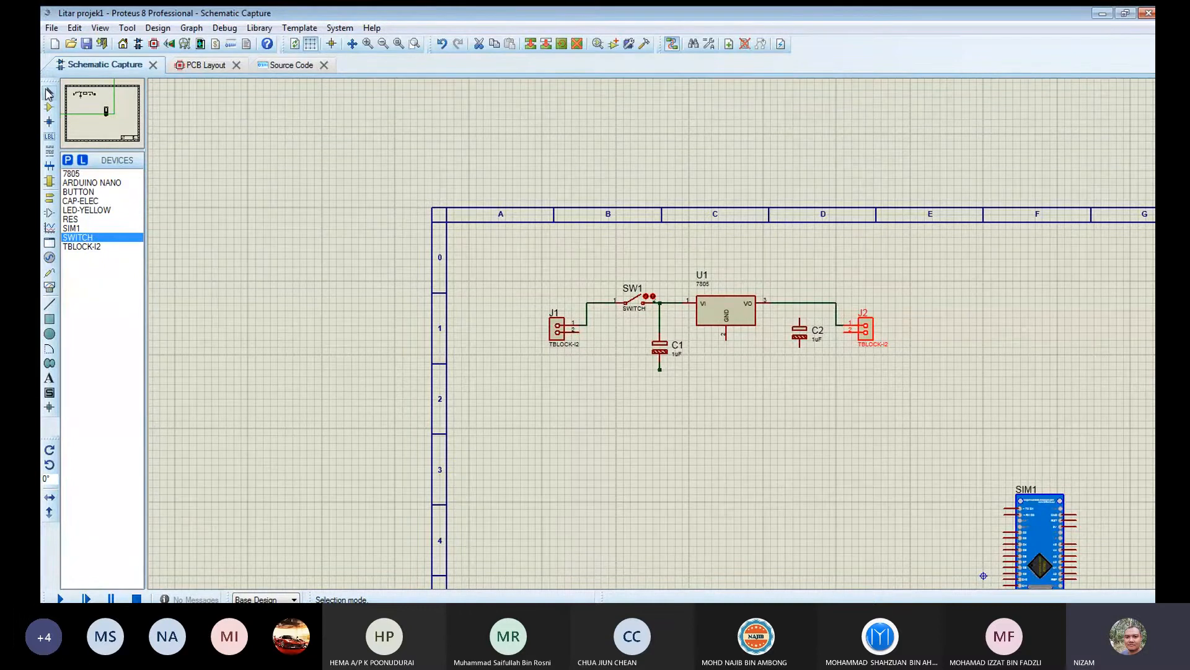
{"action": "left_click", "coordinate": [49, 93]}
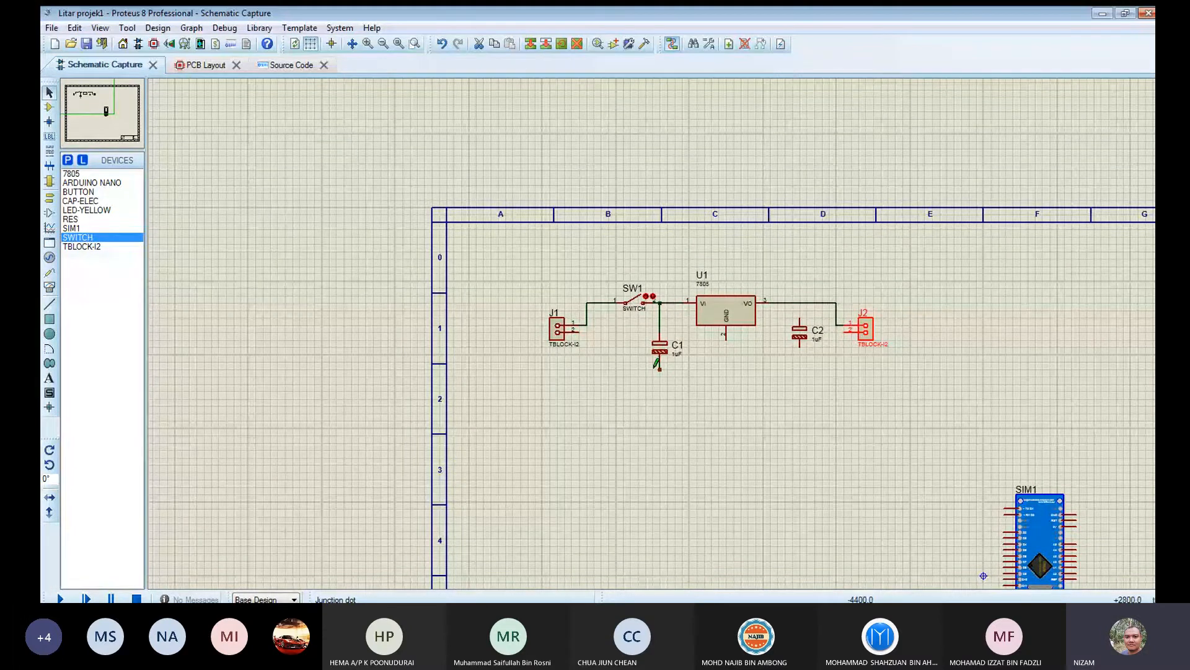
- Route a new ground rail wire from J1 pin 2, beneath the components, to J2 pin 2
{"action": "scroll", "coordinate": [656, 366], "scroll_direction": "up", "scroll_amount": 3}
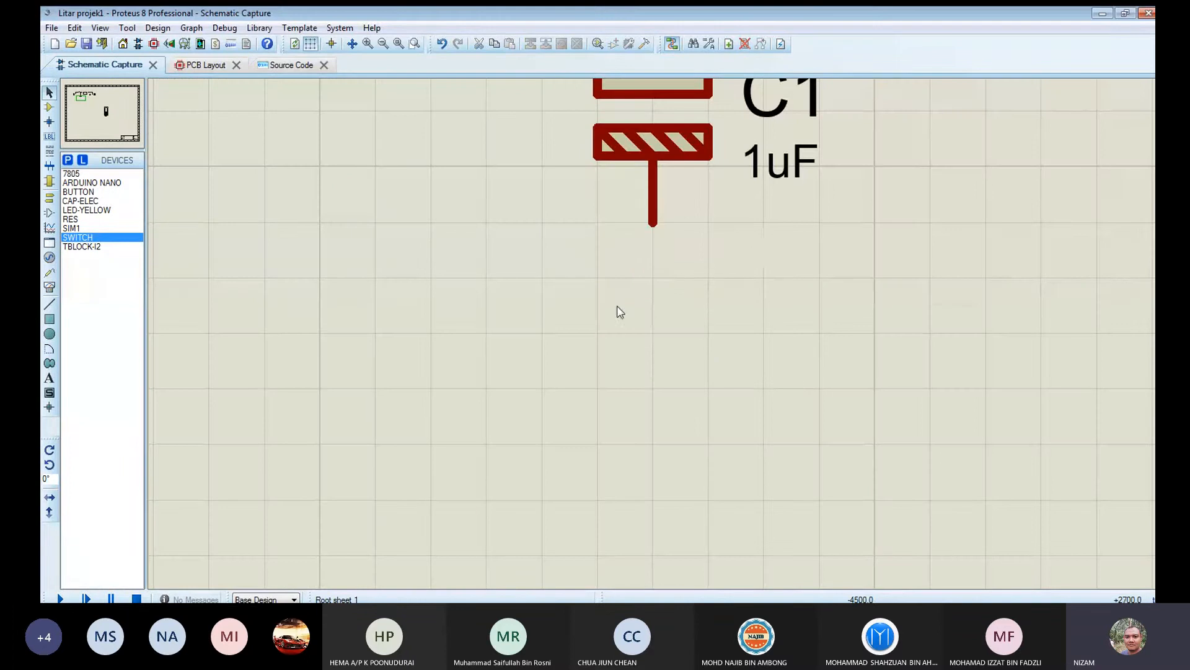
{"action": "scroll", "coordinate": [761, 370], "scroll_direction": "down", "scroll_amount": 1}
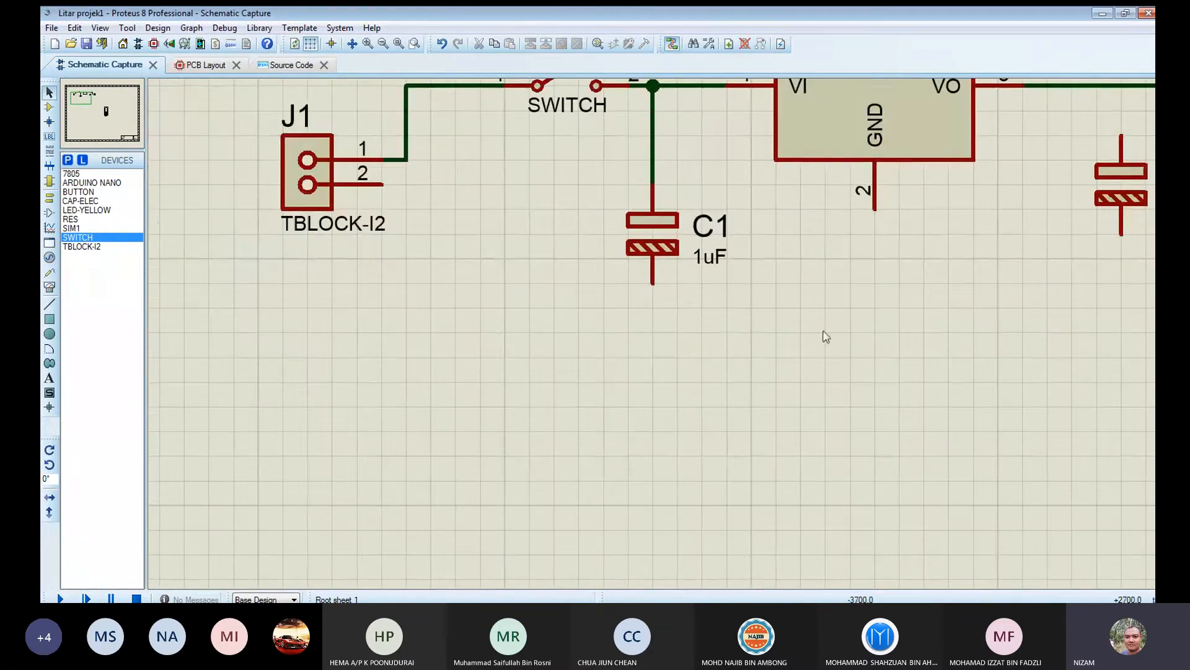
{"action": "scroll", "coordinate": [725, 329], "scroll_direction": "down", "scroll_amount": 2}
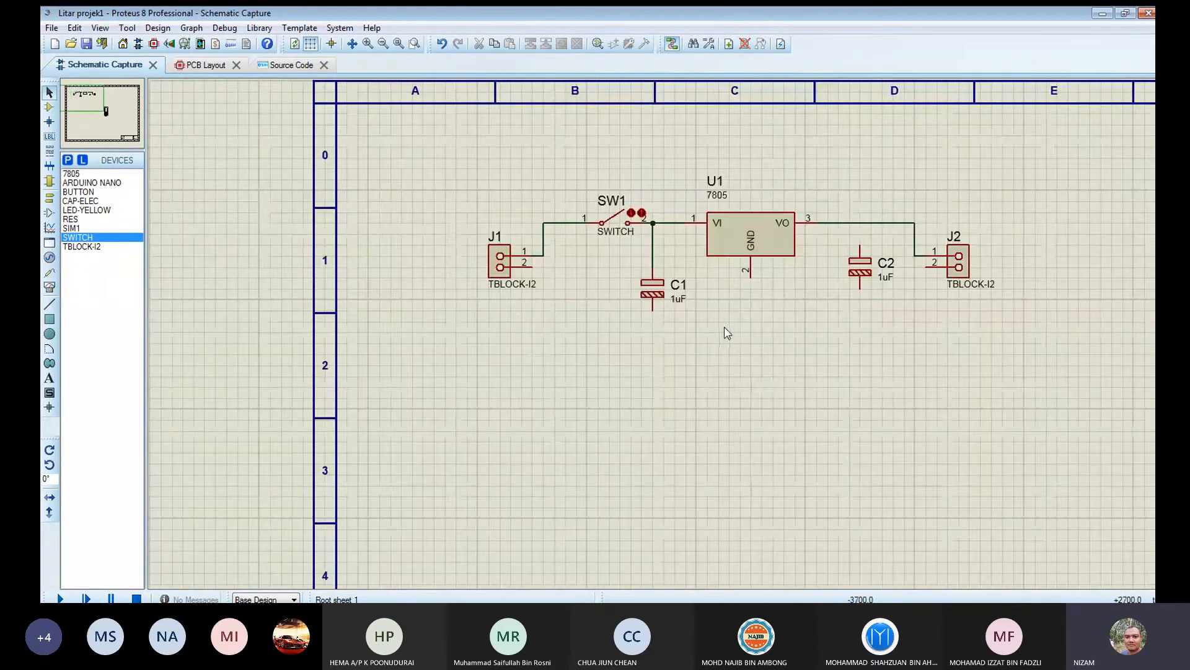
{"action": "left_click", "coordinate": [527, 266]}
{"action": "left_click", "coordinate": [913, 313]}
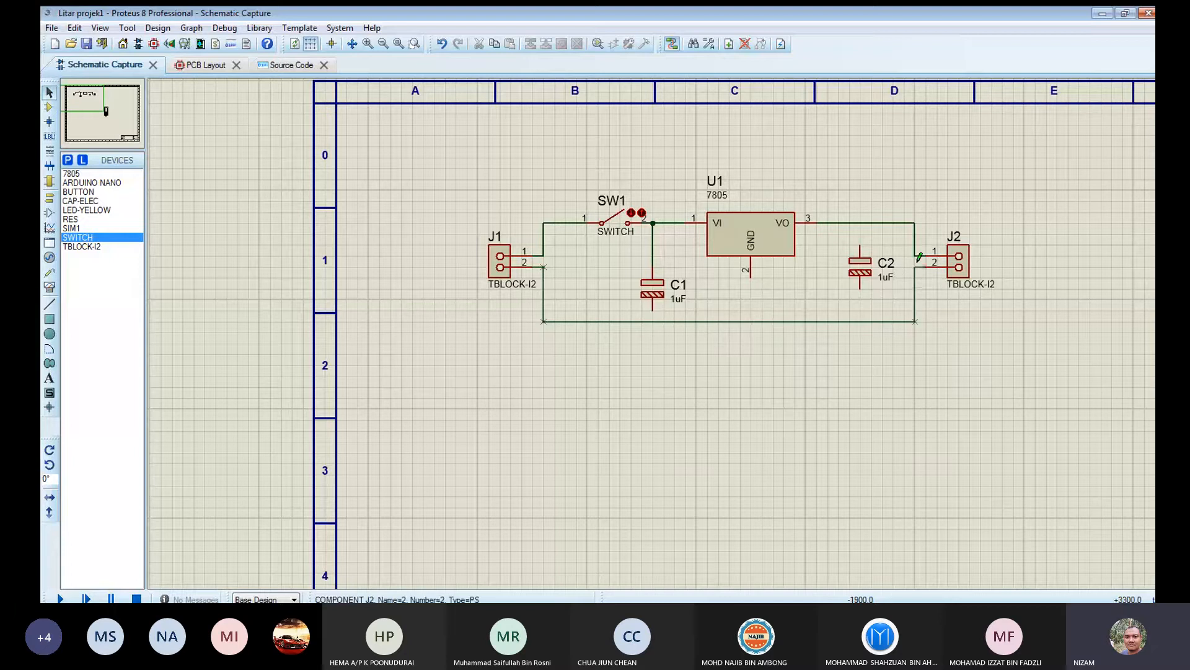
{"action": "left_click", "coordinate": [920, 257]}
- Wire C2 between the 7805's output line and the ground rail, and connect the 7805's GND pin to the rail
{"action": "left_click", "coordinate": [860, 244]}
{"action": "left_click", "coordinate": [858, 221]}
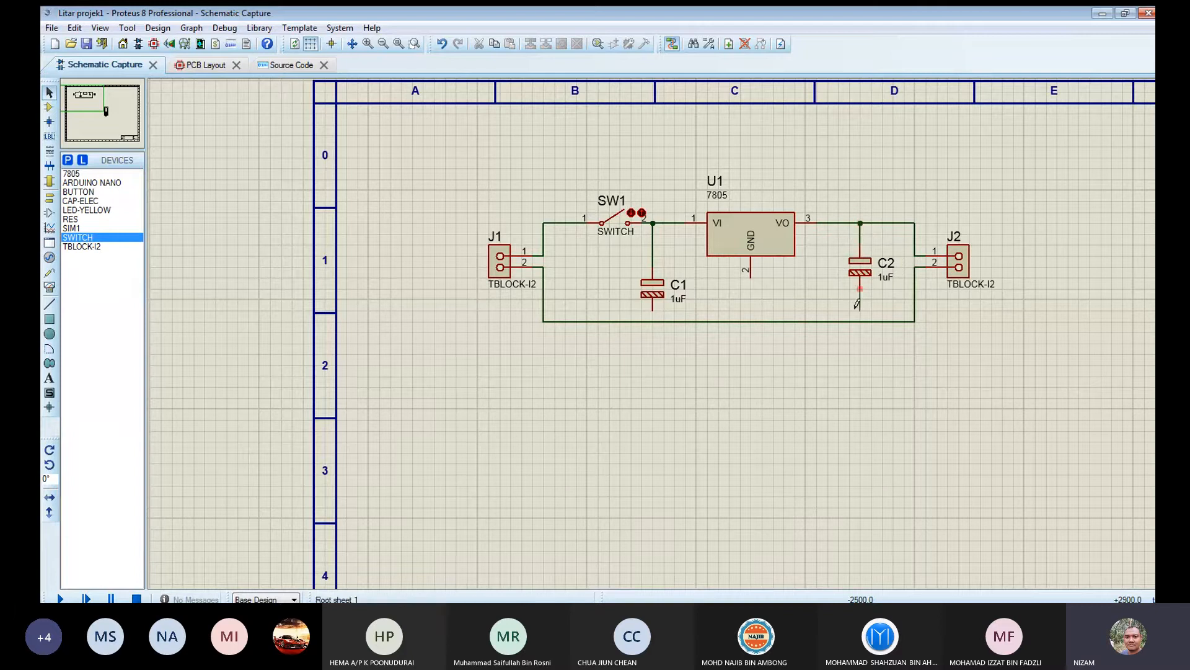
{"action": "left_click", "coordinate": [859, 289]}
{"action": "left_click", "coordinate": [860, 322]}
{"action": "left_click", "coordinate": [751, 278]}
{"action": "left_click", "coordinate": [751, 322]}
- Place a GROUND terminal beneath the 7805 and wire it to the ground rail junction
{"action": "scroll", "coordinate": [755, 336], "scroll_direction": "down", "scroll_amount": 2}
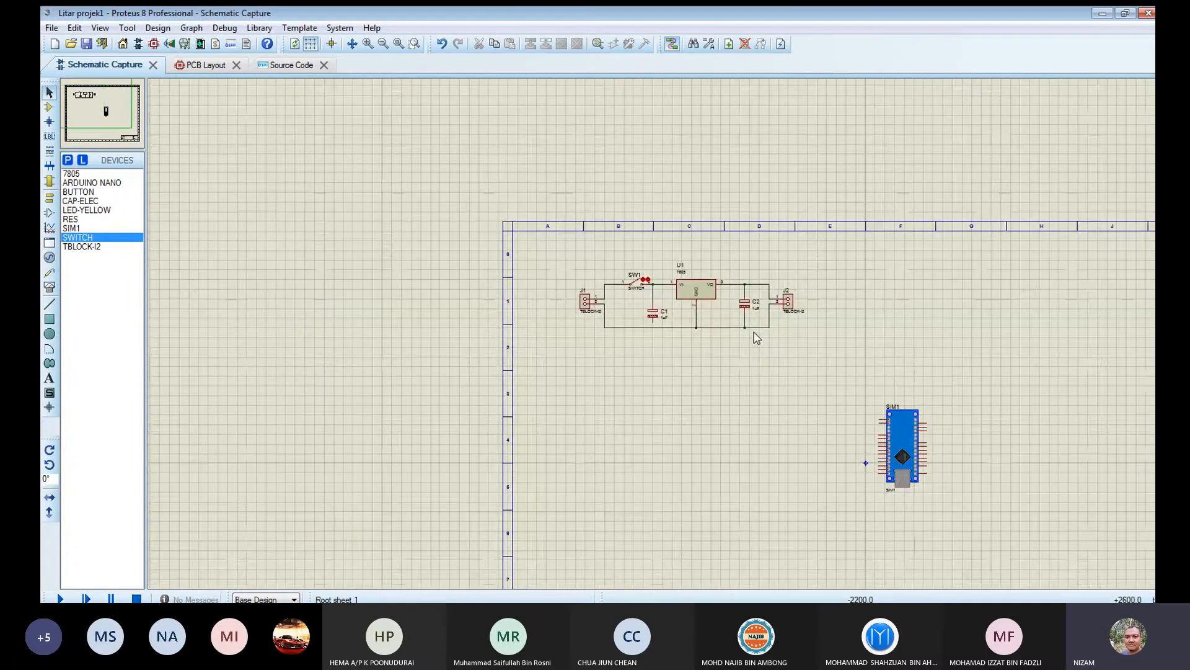
{"action": "scroll", "coordinate": [757, 337], "scroll_direction": "down", "scroll_amount": 1}
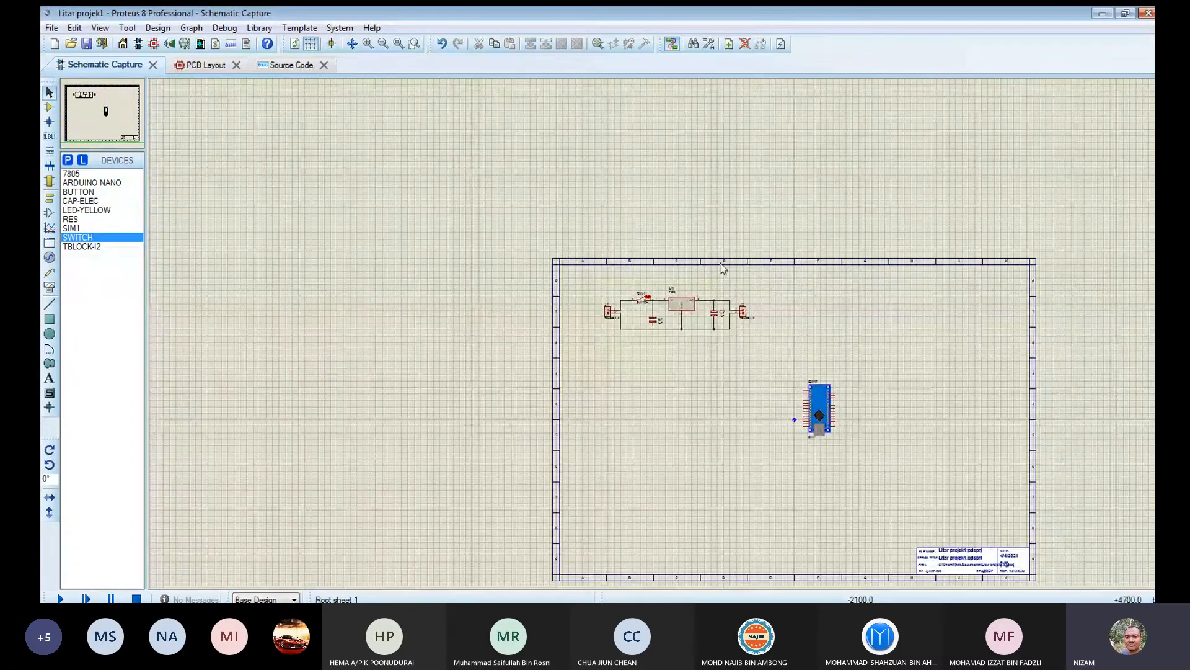
{"action": "scroll", "coordinate": [723, 268], "scroll_direction": "up", "scroll_amount": 2}
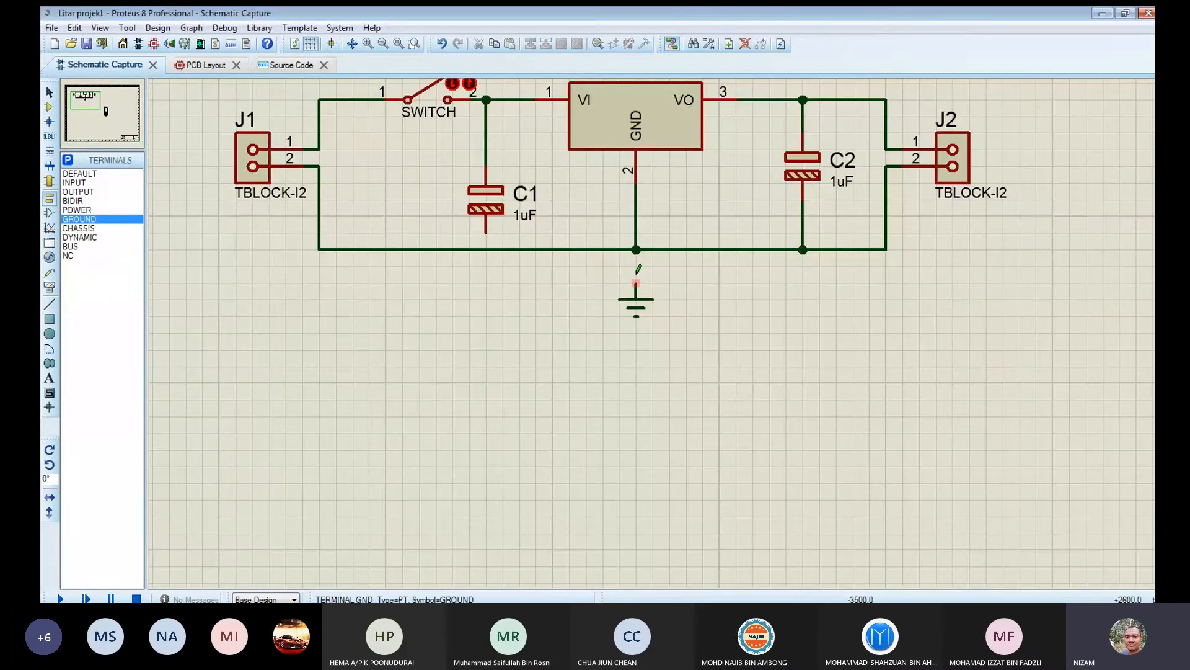
{"action": "left_click", "coordinate": [637, 276]}
{"action": "left_click", "coordinate": [635, 249]}
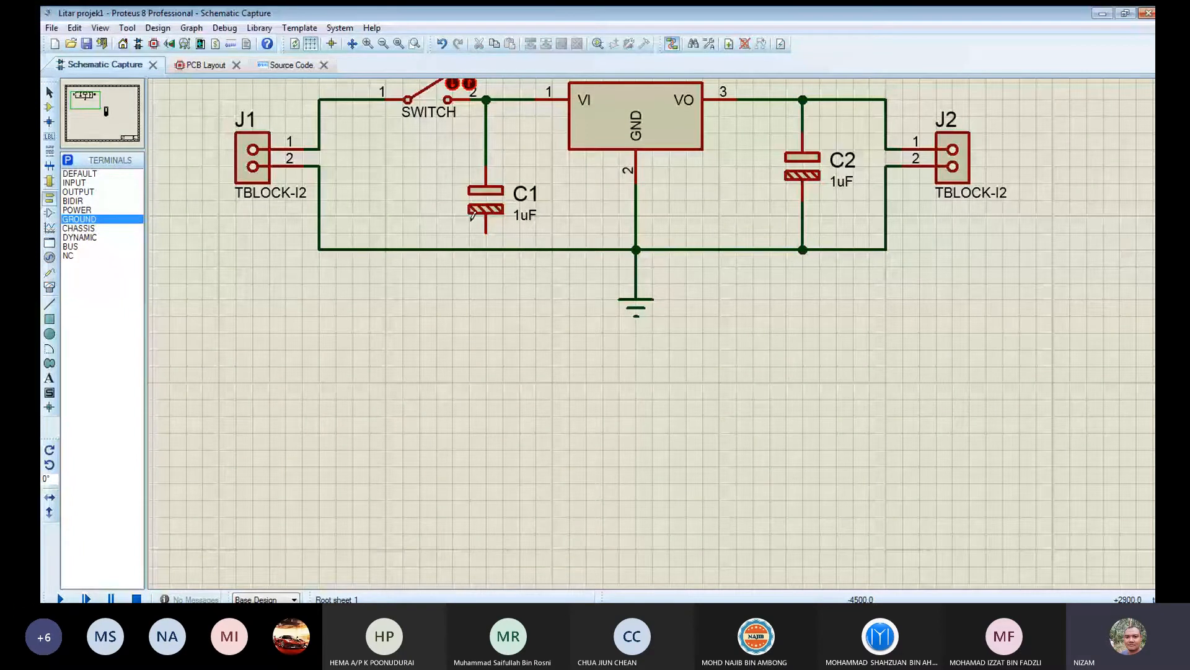
- Wire C1's lower lead to the ground rail and move C1 up level with C2
{"action": "left_click", "coordinate": [487, 249]}
{"action": "left_click", "coordinate": [485, 233]}
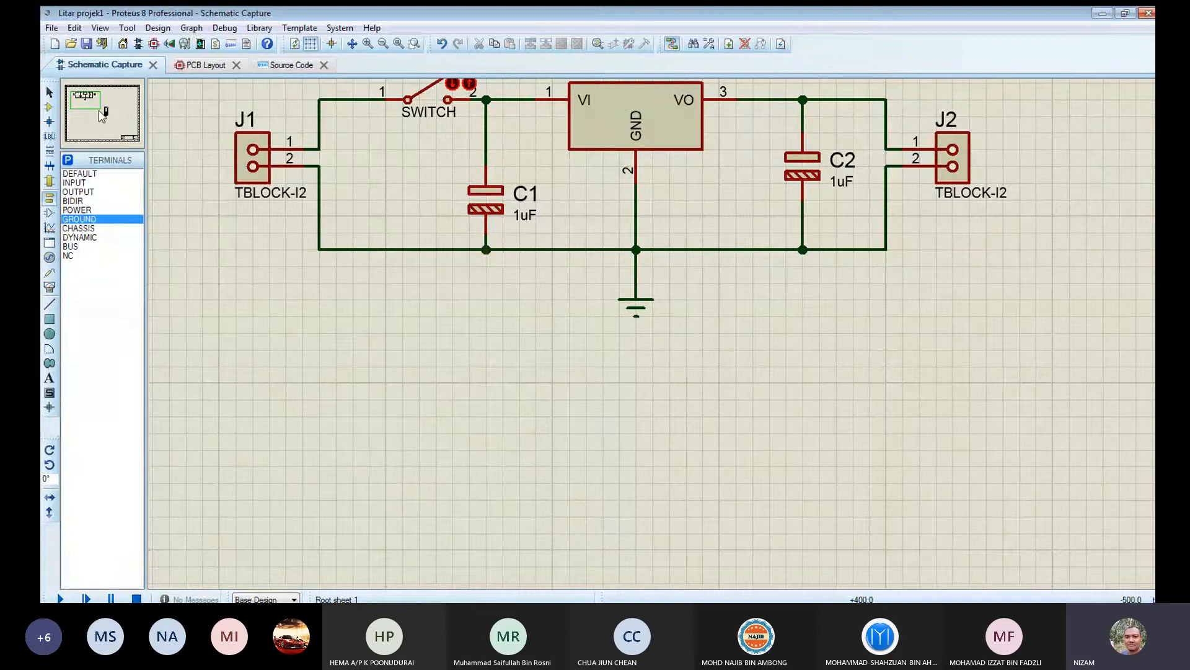
{"action": "left_click_drag", "start_coordinate": [485, 200], "coordinate": [486, 165]}
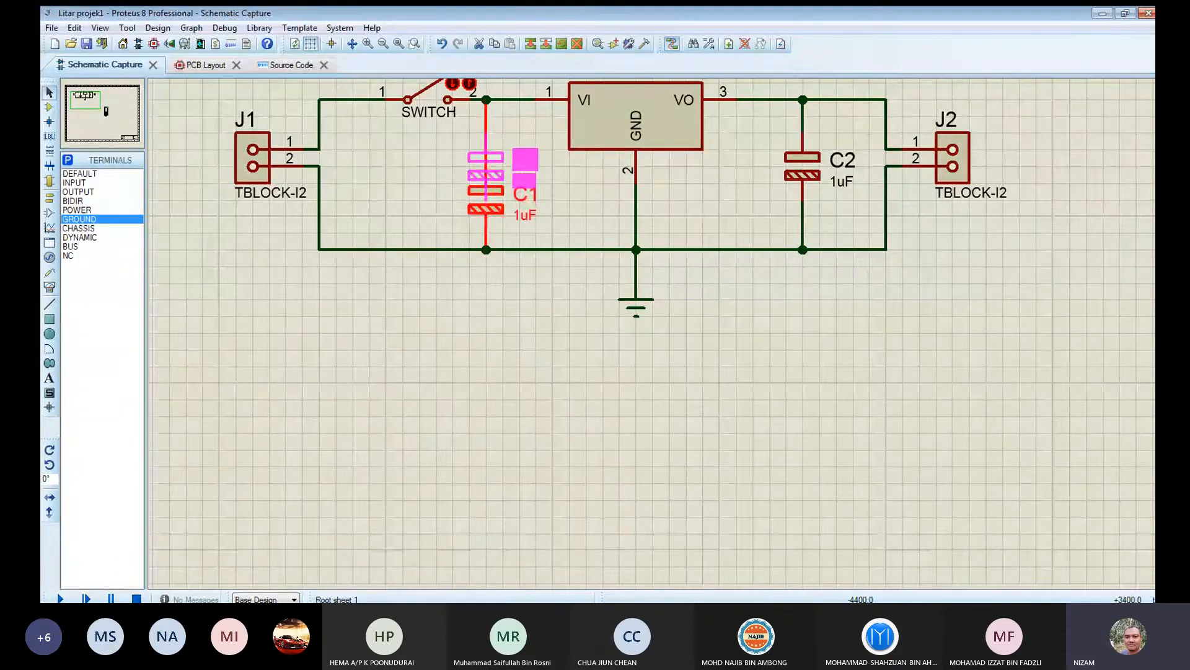
{"action": "left_click", "coordinate": [533, 354]}
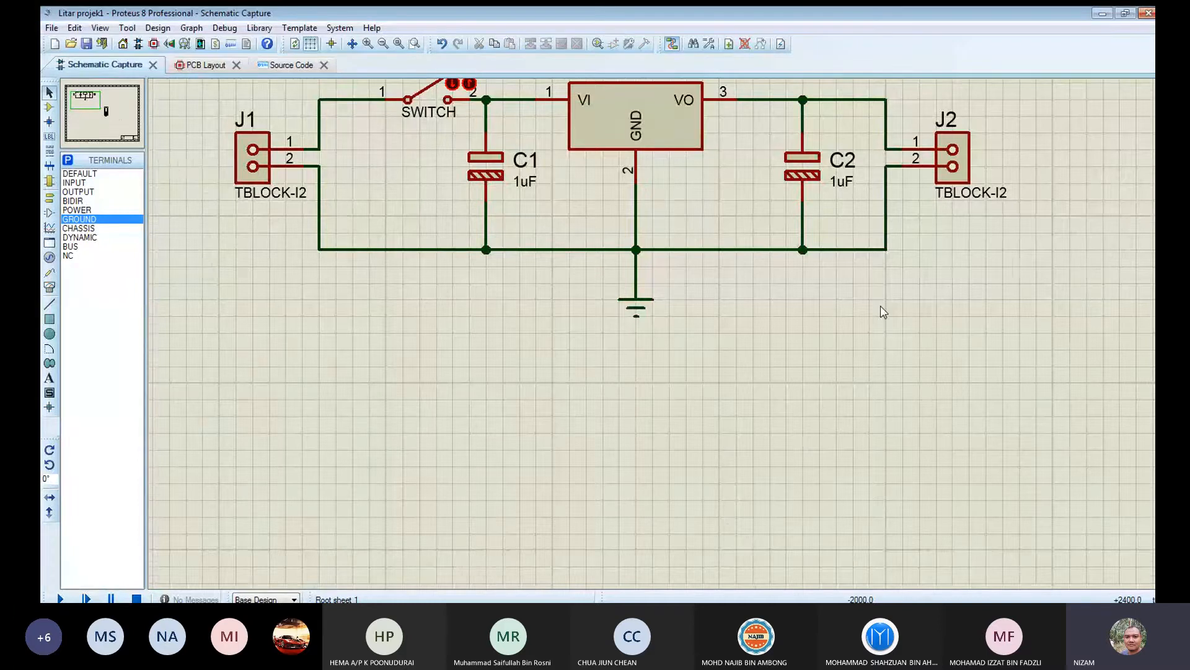
{"action": "scroll", "coordinate": [753, 325], "scroll_direction": "down", "scroll_amount": 2}
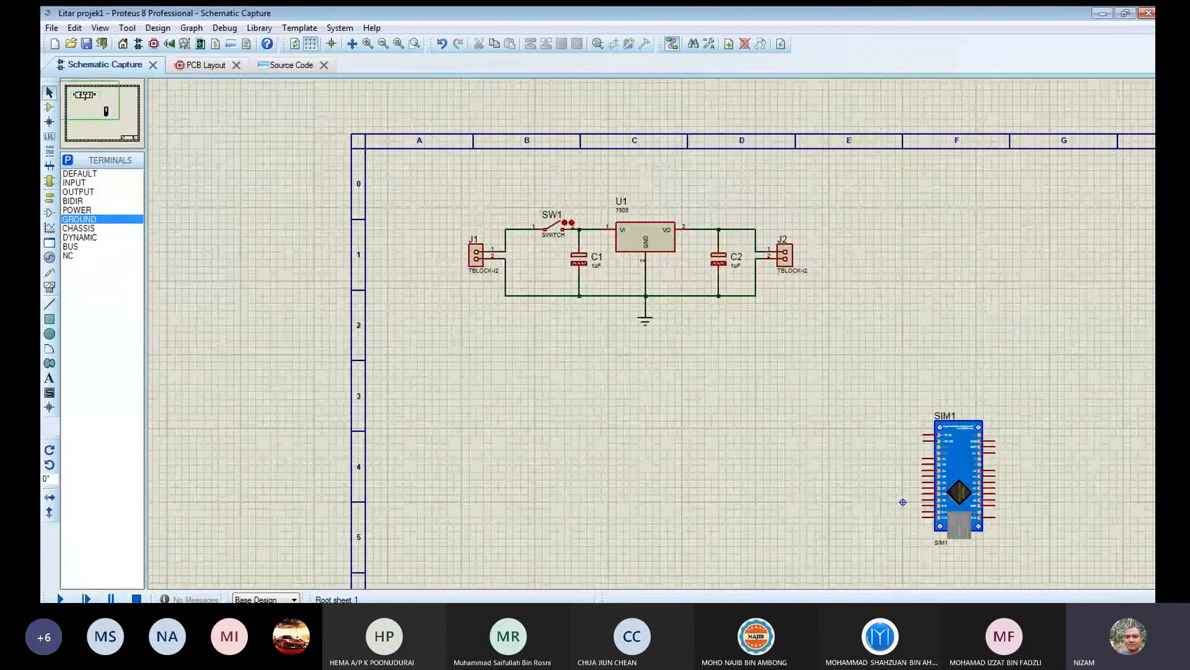
{"action": "key", "text": "super+shift+s"}
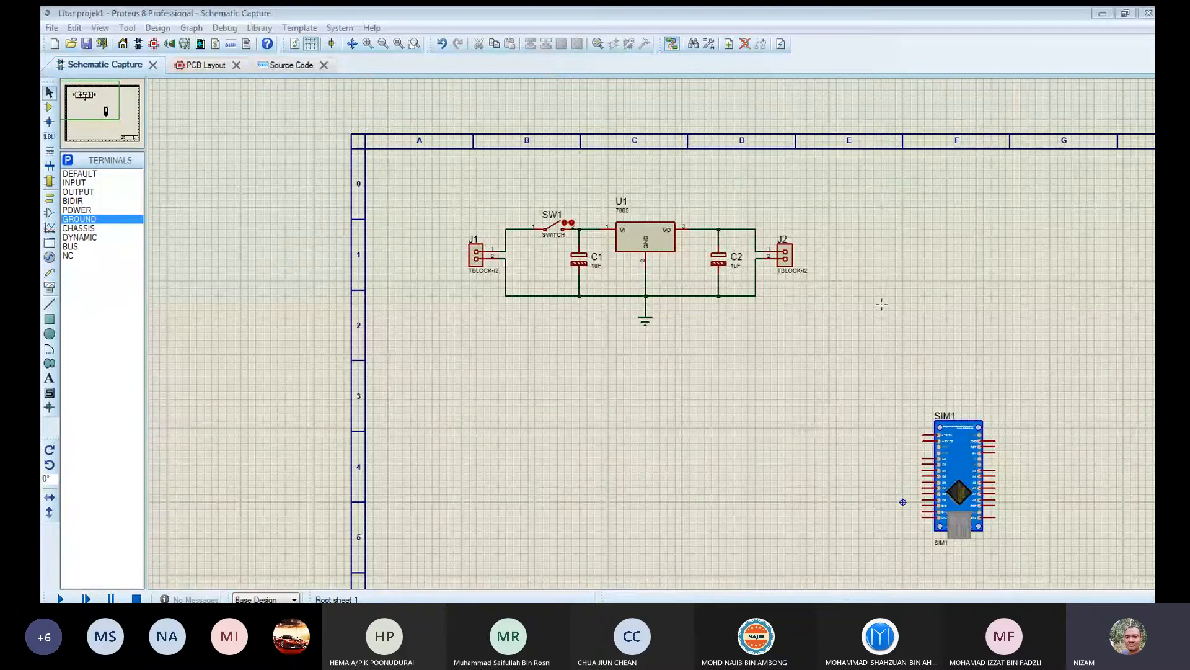
{"action": "left_click", "coordinate": [492, 411]}
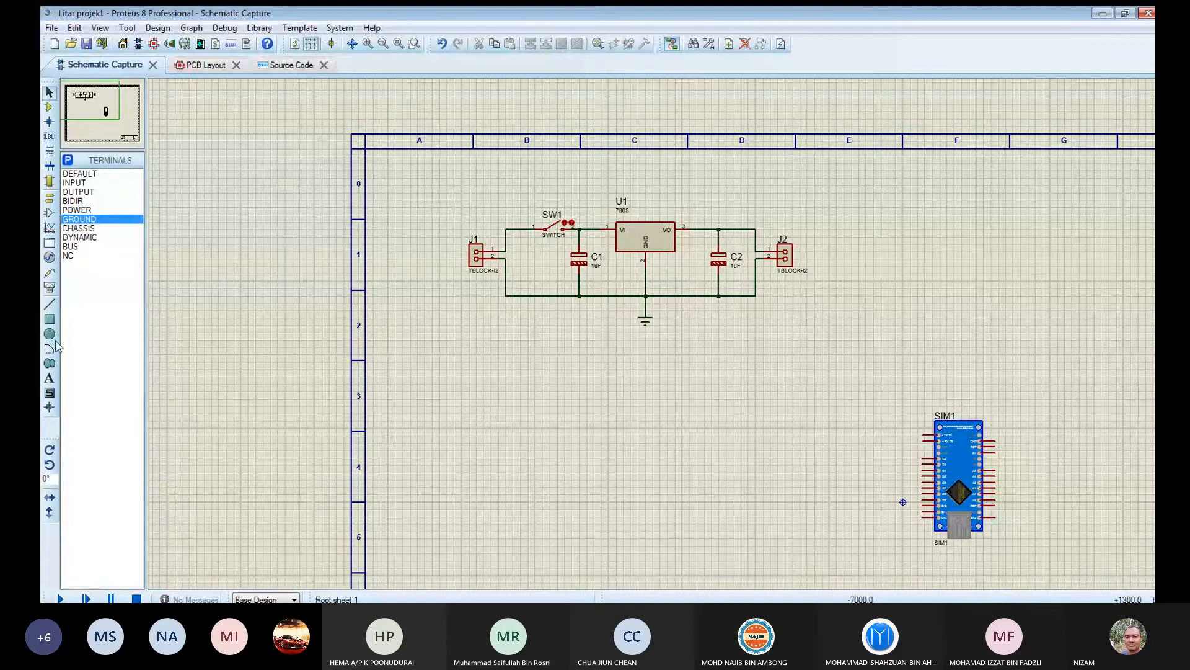
- Place a POWER terminal just above the 7805's output line near C2
{"action": "left_click", "coordinate": [49, 256]}
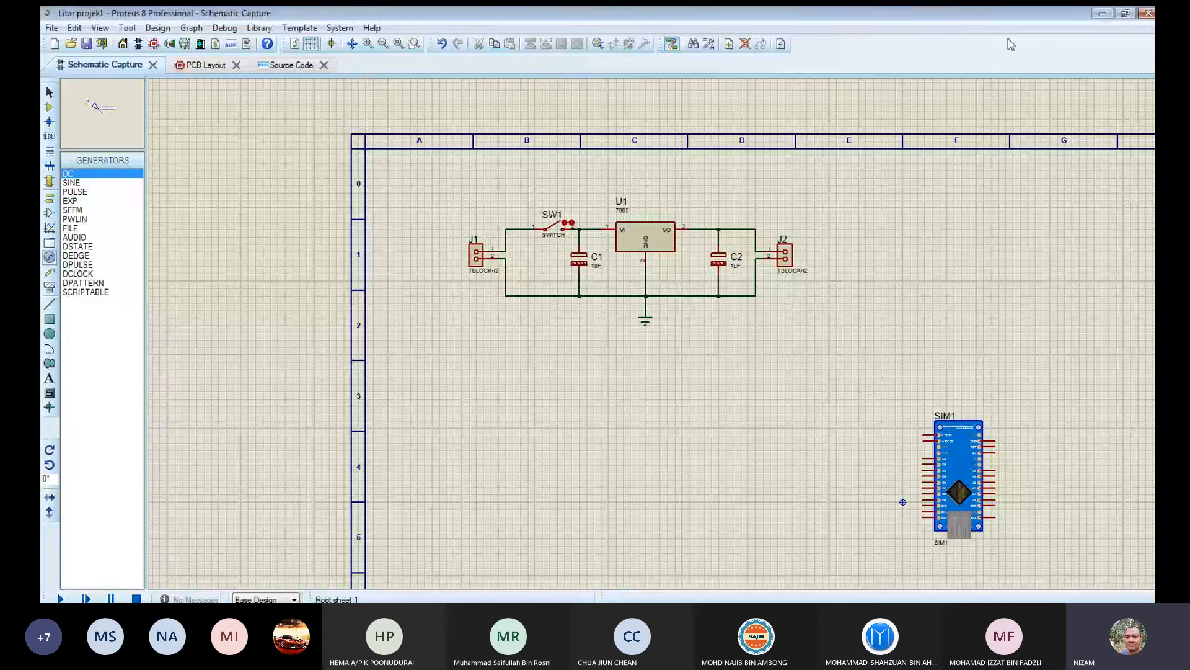
{"action": "left_click", "coordinate": [49, 197]}
{"action": "left_click", "coordinate": [80, 173]}
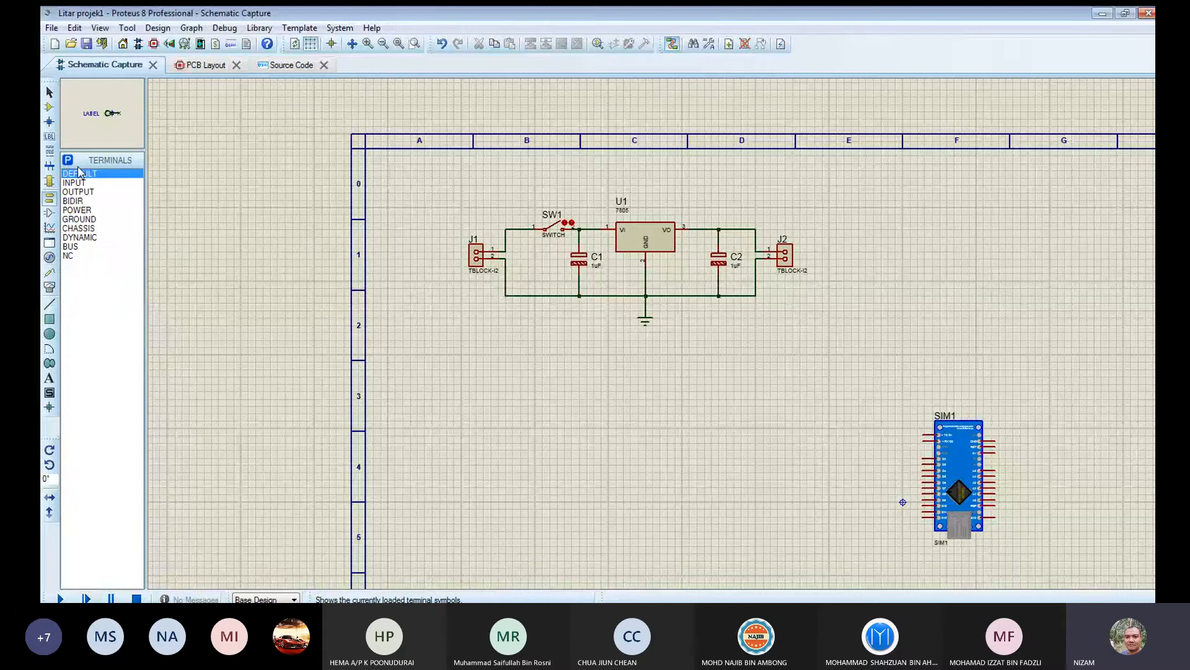
{"action": "left_click", "coordinate": [77, 210]}
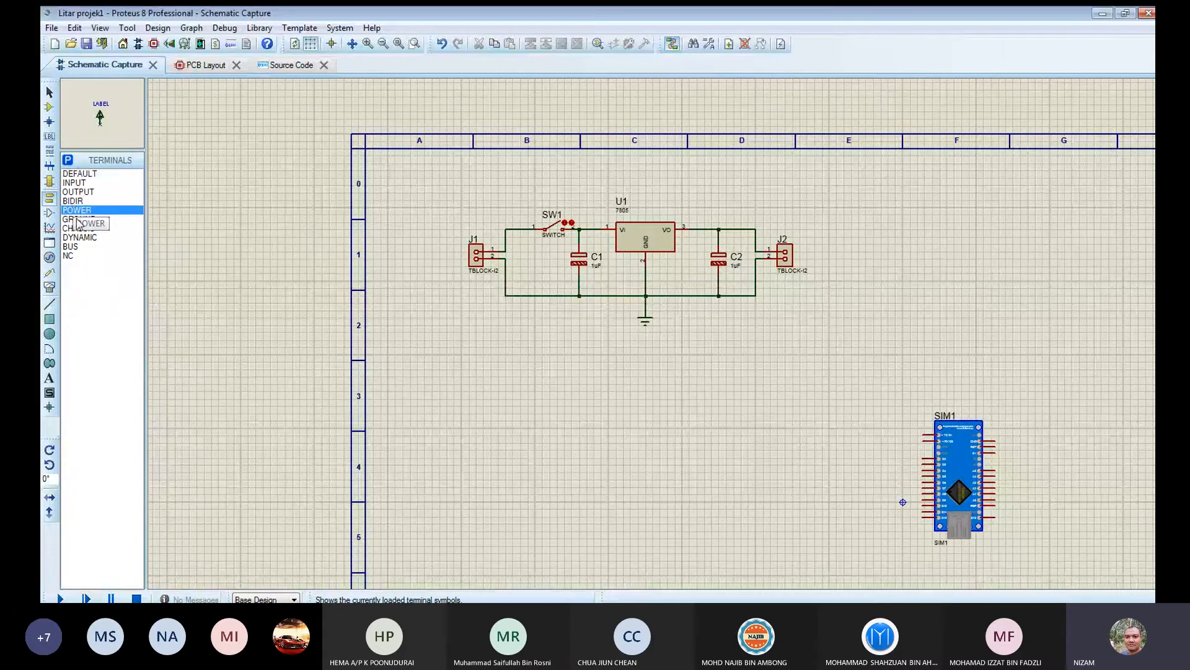
{"action": "left_click", "coordinate": [79, 219]}
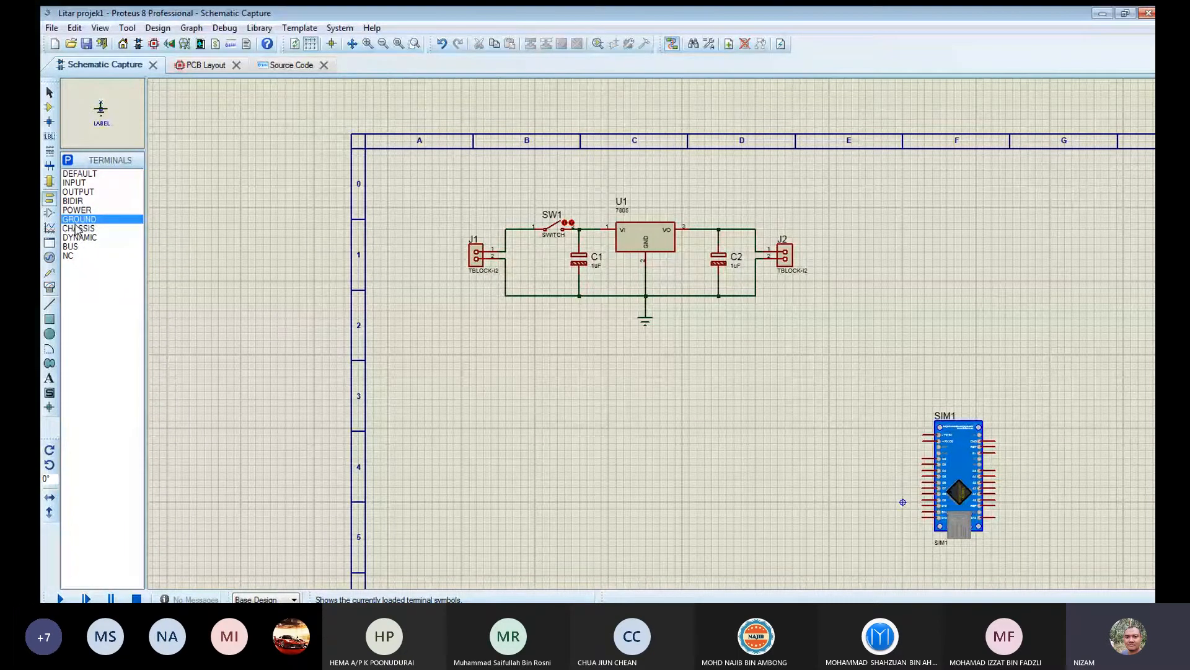
{"action": "left_click", "coordinate": [78, 211]}
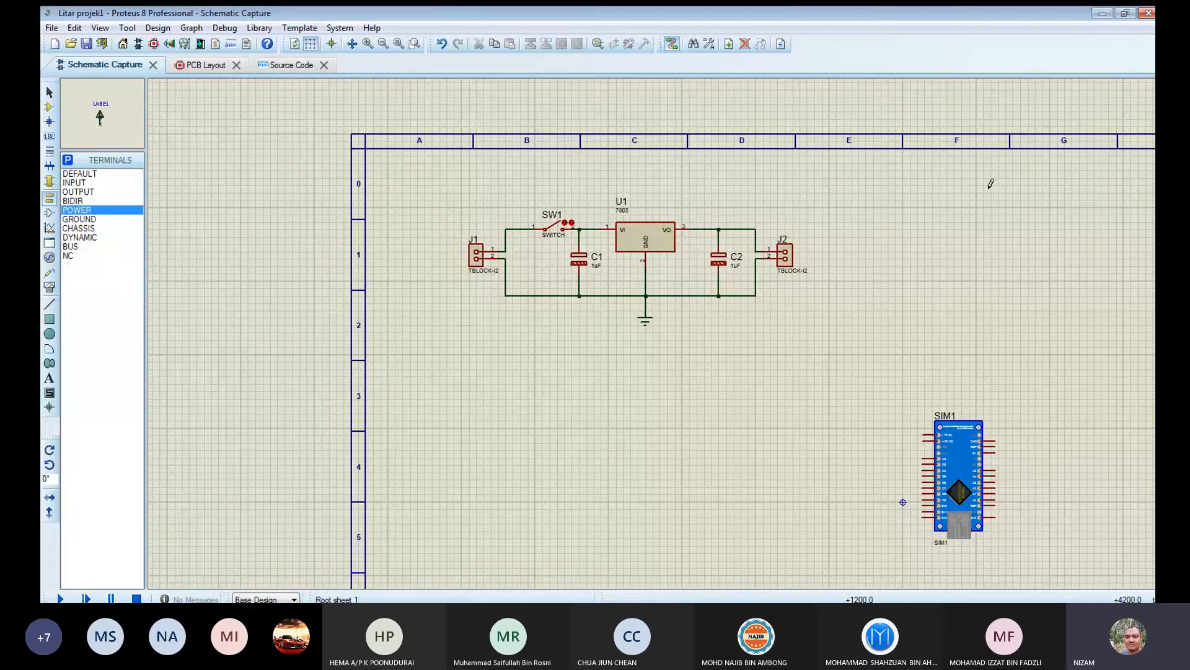
{"action": "left_click", "coordinate": [728, 211]}
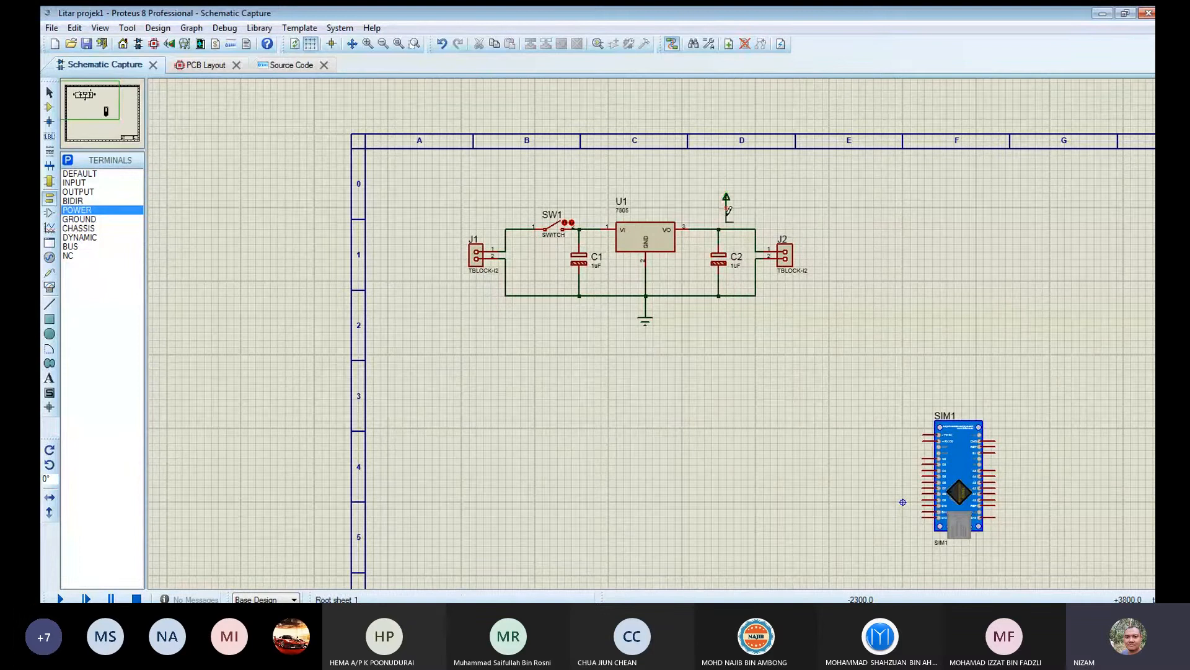
- Connect the POWER terminal to the 7805's output line and label the terminal Vcc
{"action": "left_click", "coordinate": [725, 227]}
{"action": "key", "text": "Escape"}
{"action": "left_click", "coordinate": [727, 198]}
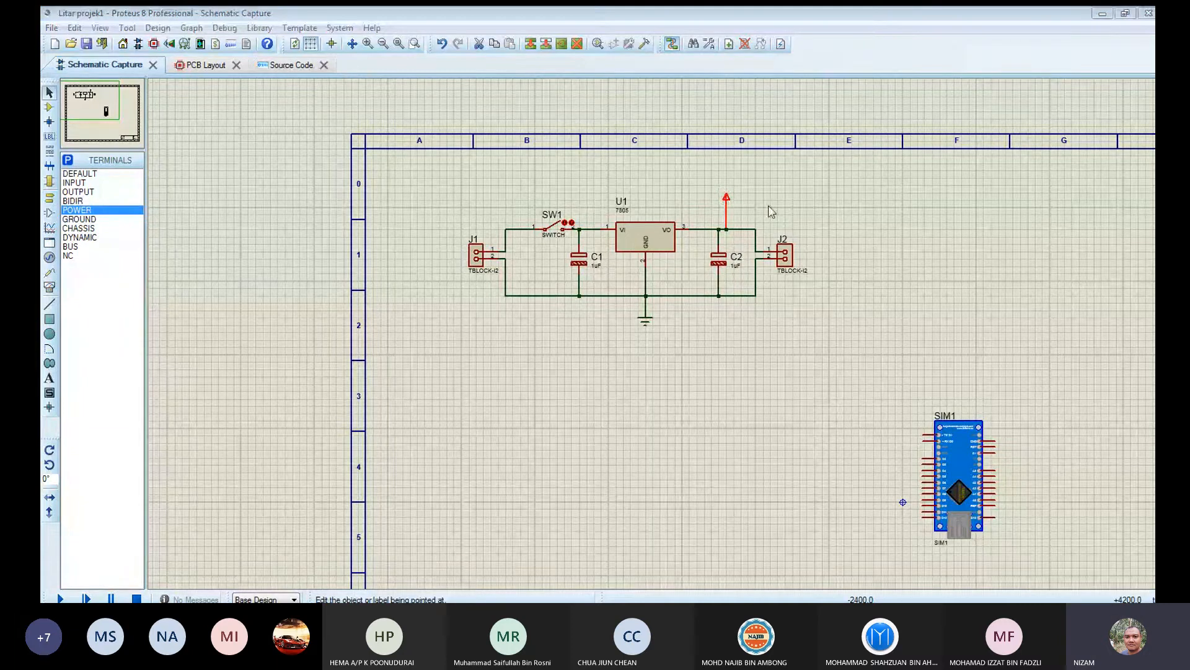
{"action": "left_click", "coordinate": [727, 200]}
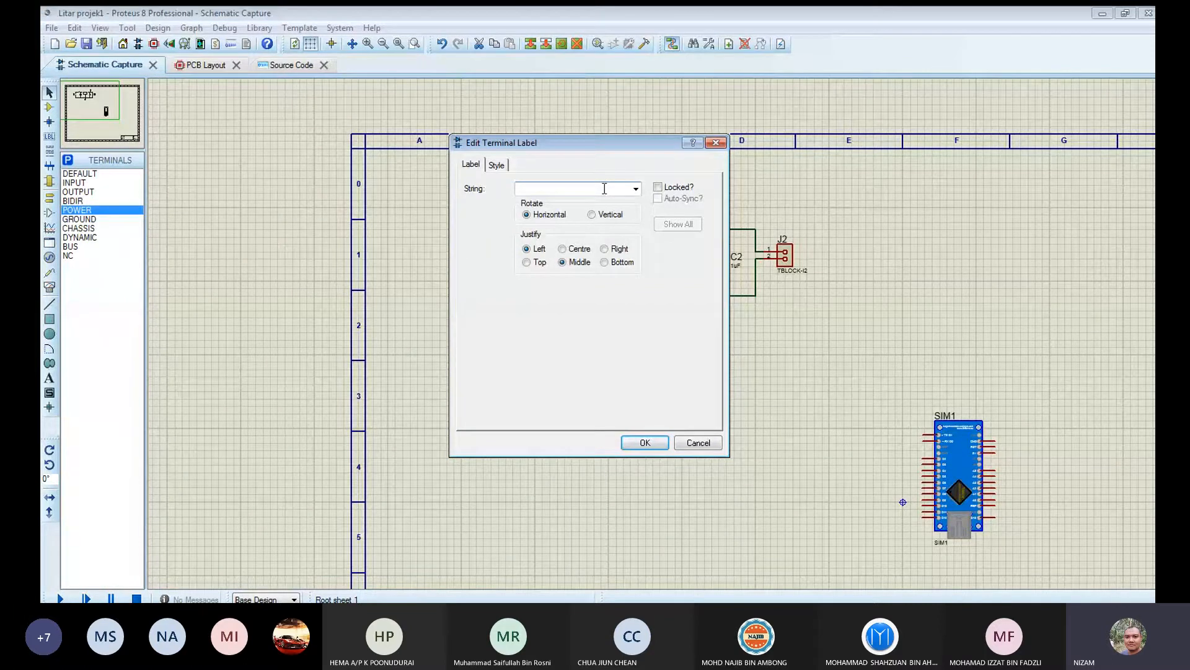
{"action": "type", "text": "Vcc"}
{"action": "left_click", "coordinate": [634, 441]}
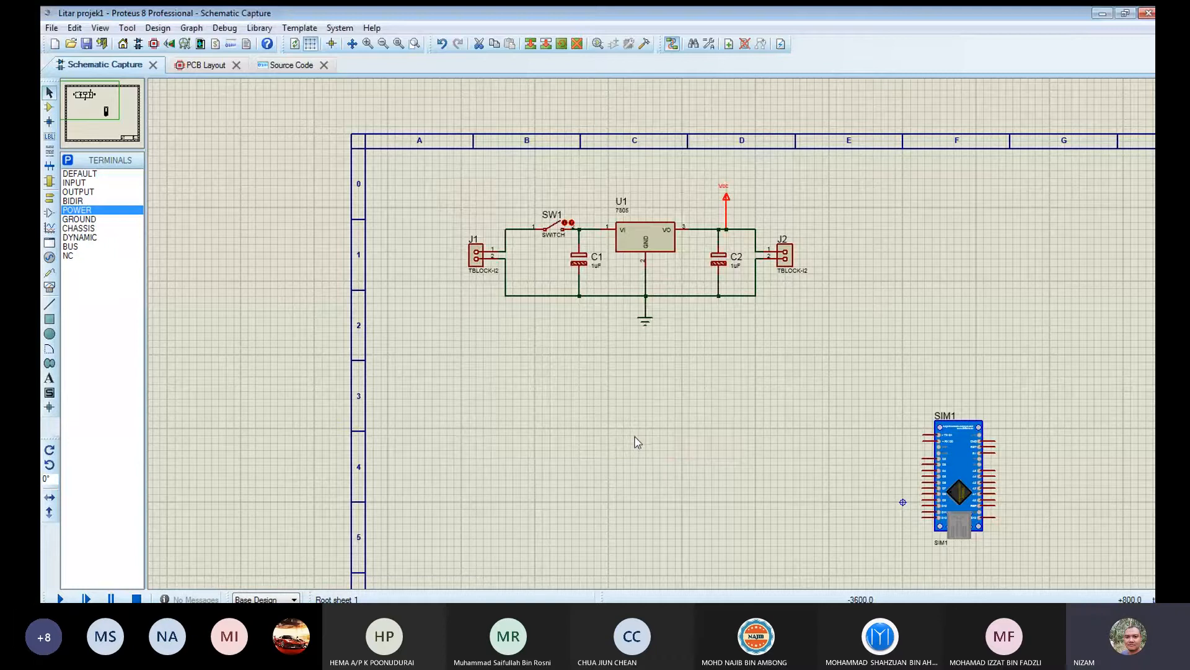
{"action": "left_click", "coordinate": [679, 472]}
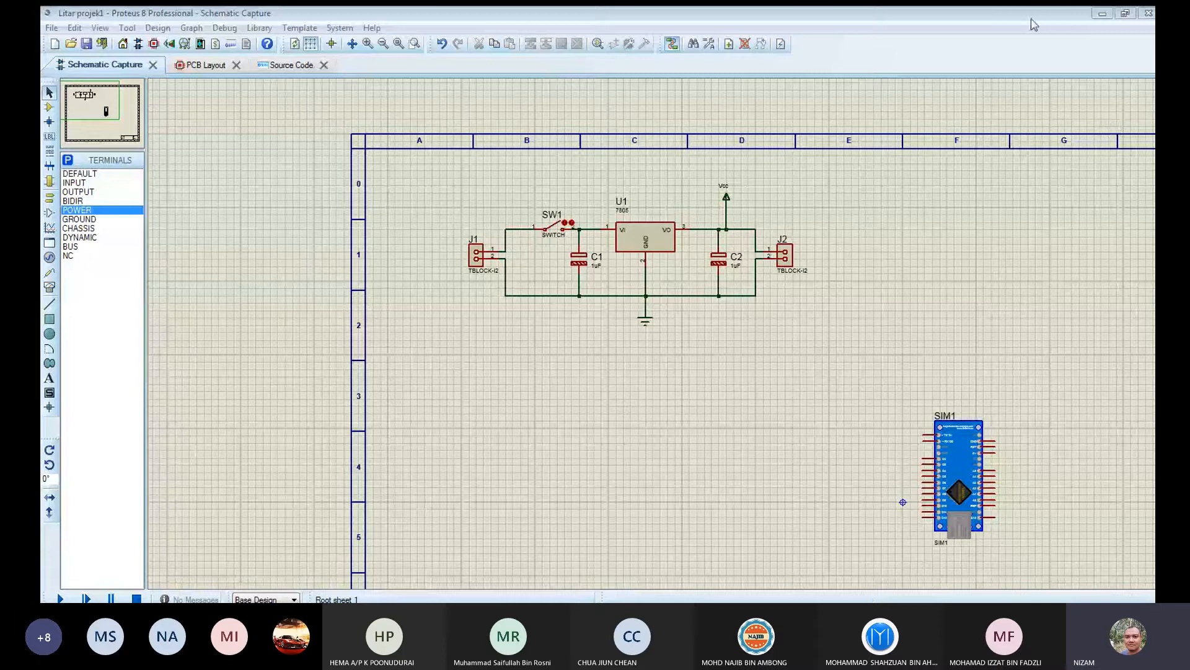
- Shrink the schematic window to sit beside the reference PDF, return to component placement, and search the device library for ppd
{"action": "left_click", "coordinate": [1123, 13]}
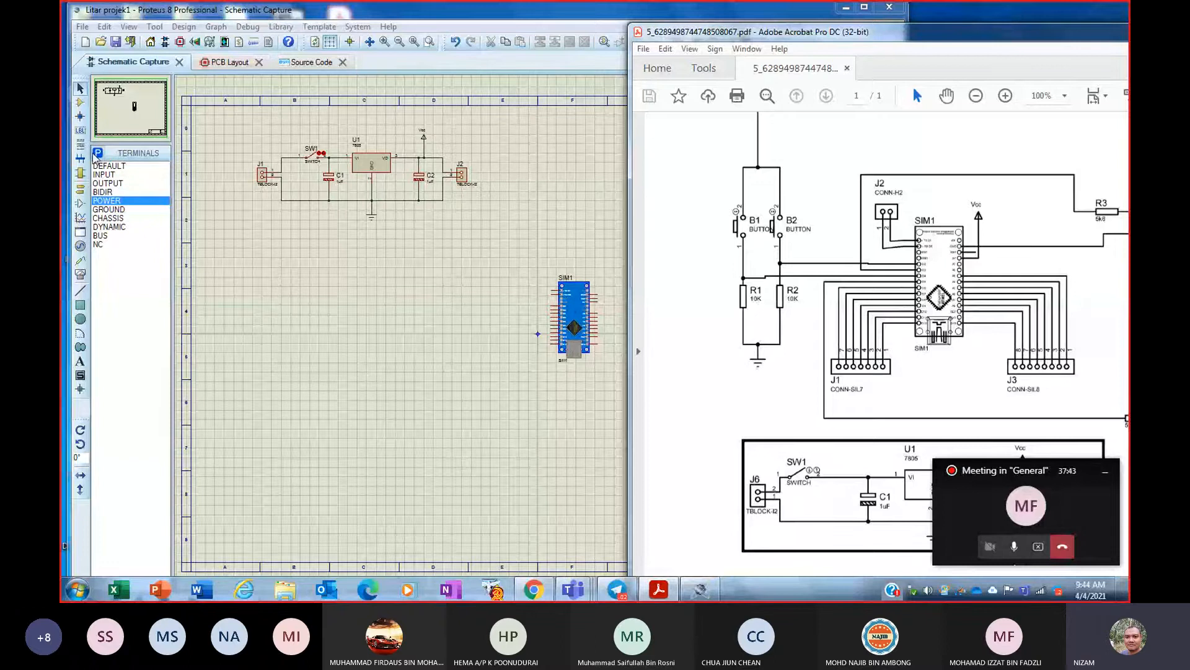
{"action": "left_click", "coordinate": [97, 154]}
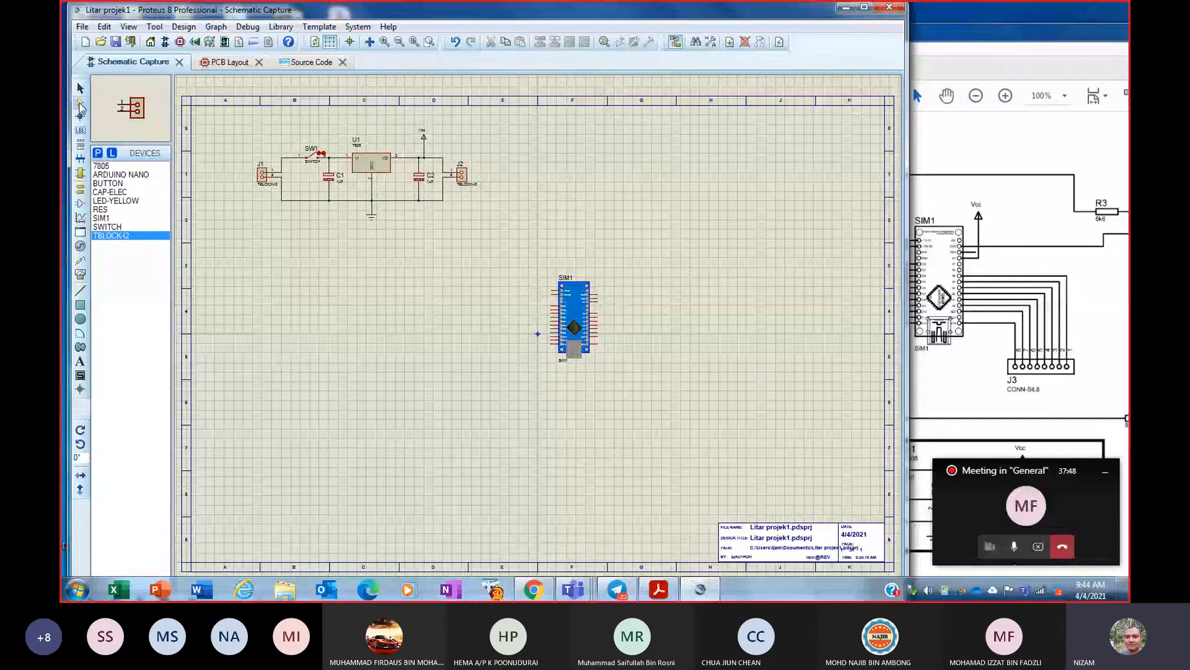
{"action": "left_click", "coordinate": [80, 105]}
{"action": "left_click", "coordinate": [98, 154]}
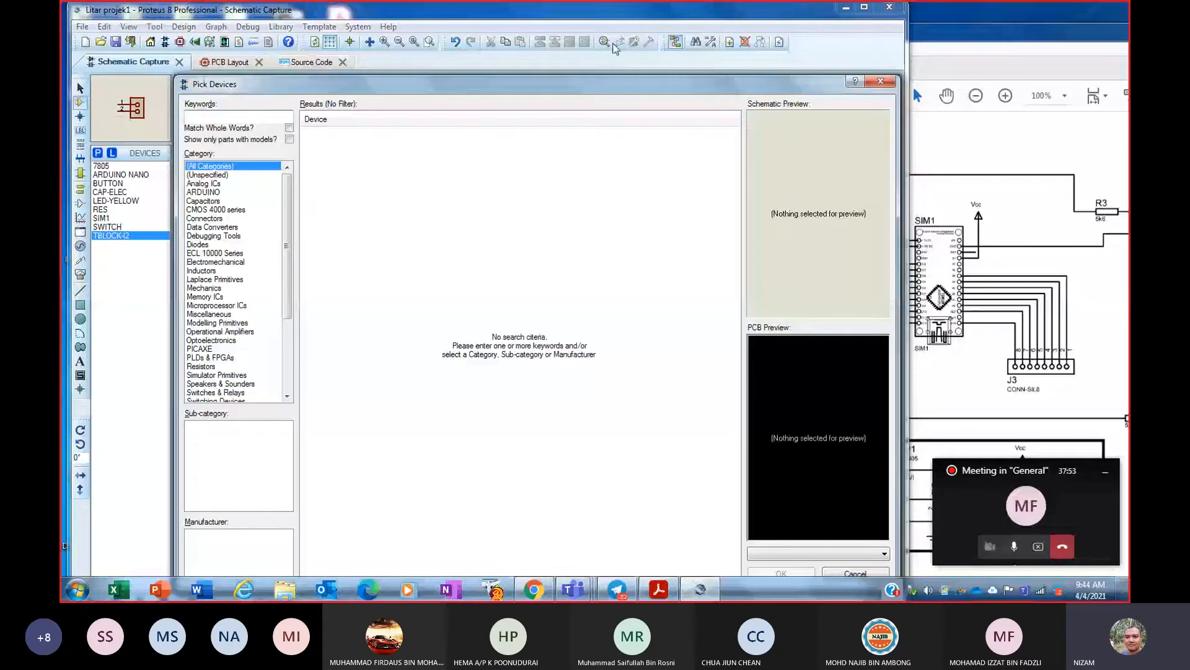
{"action": "left_click", "coordinate": [958, 32]}
{"action": "left_click", "coordinate": [203, 115]}
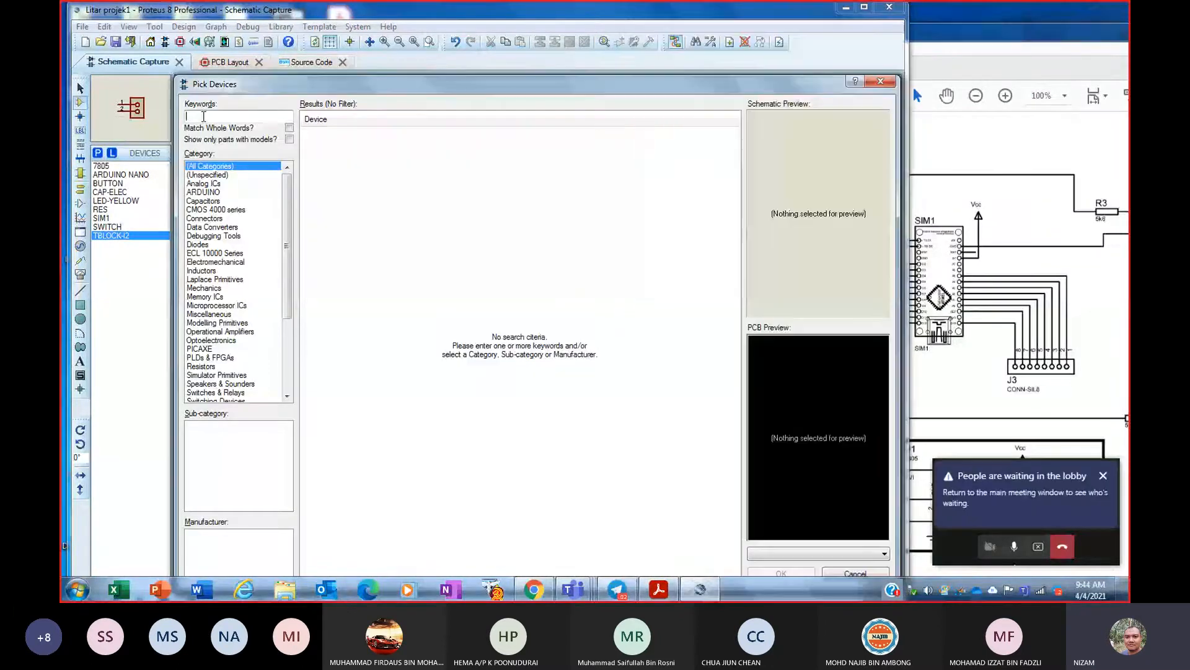
{"action": "type", "text": "ppd"}
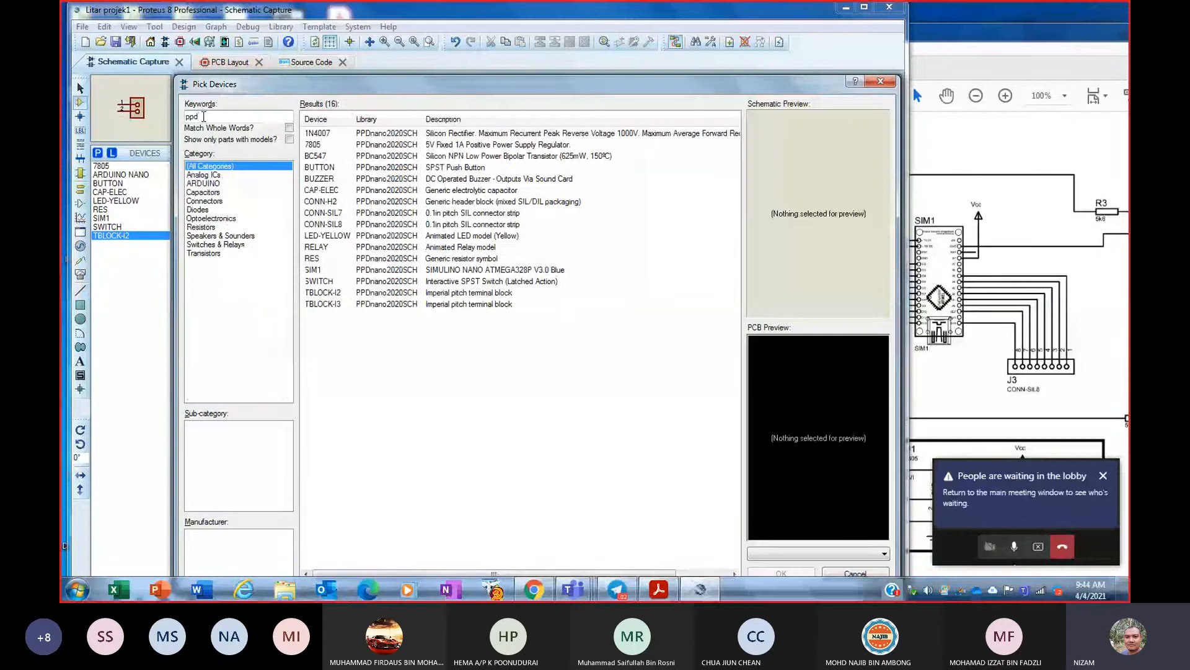
- Switch to the Teams meeting, admit the guest waiting in the lobby, and minimize the meeting windows
{"action": "left_click", "coordinate": [1022, 497]}
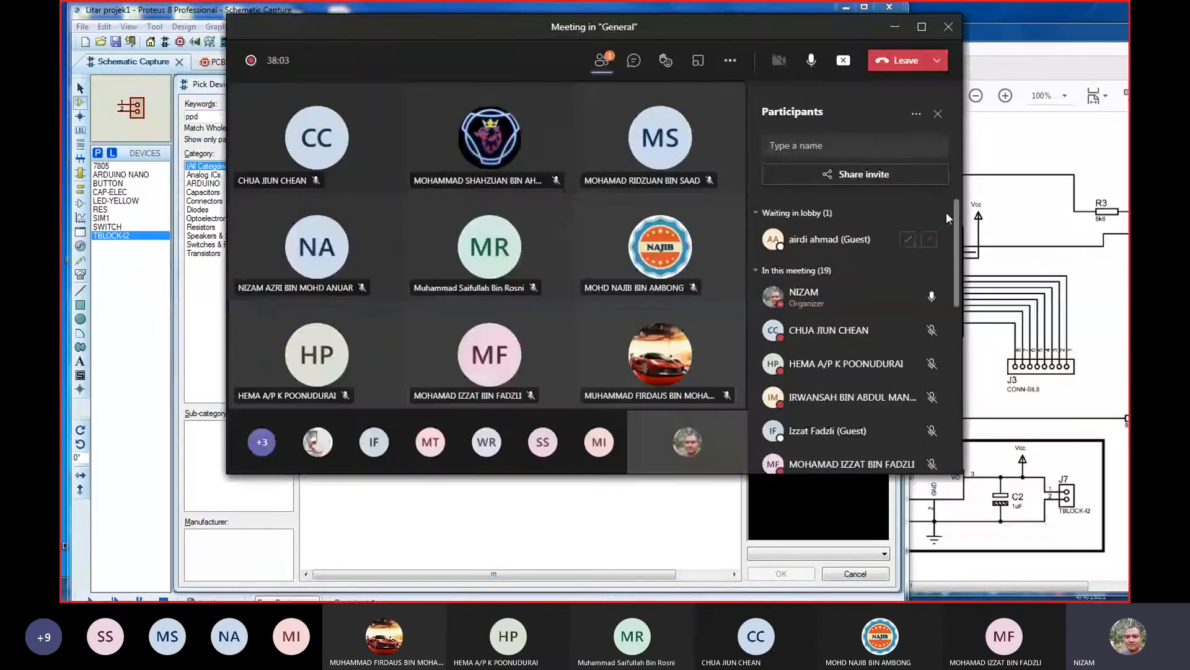
{"action": "left_click", "coordinate": [908, 239]}
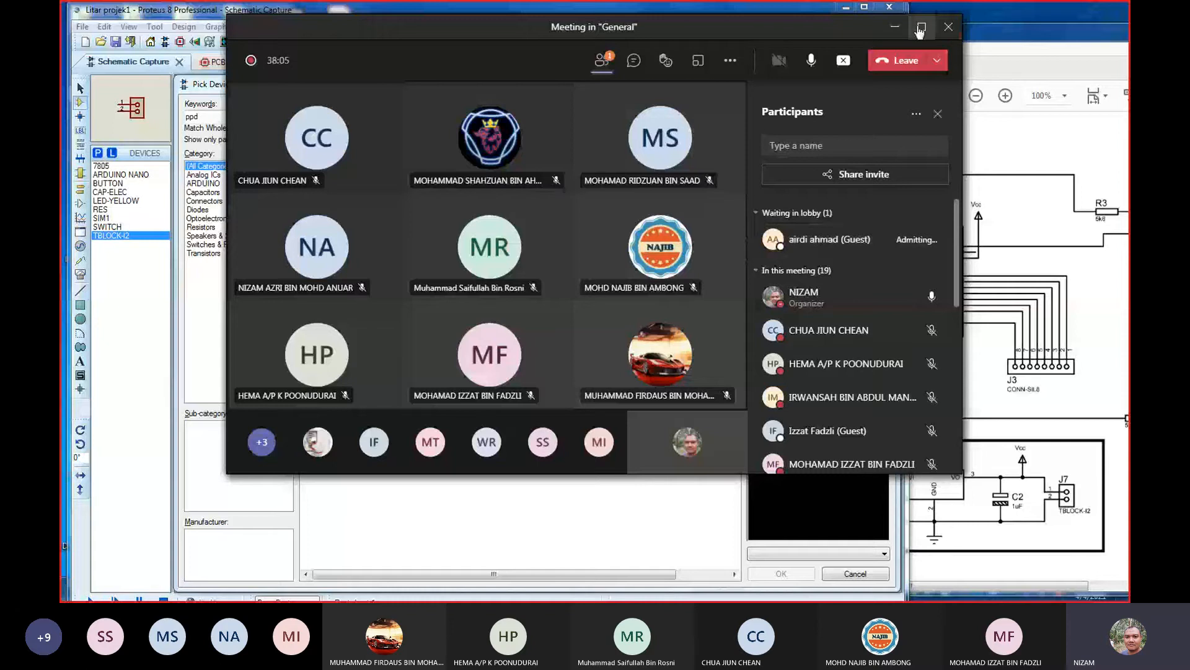
{"action": "left_click", "coordinate": [895, 27]}
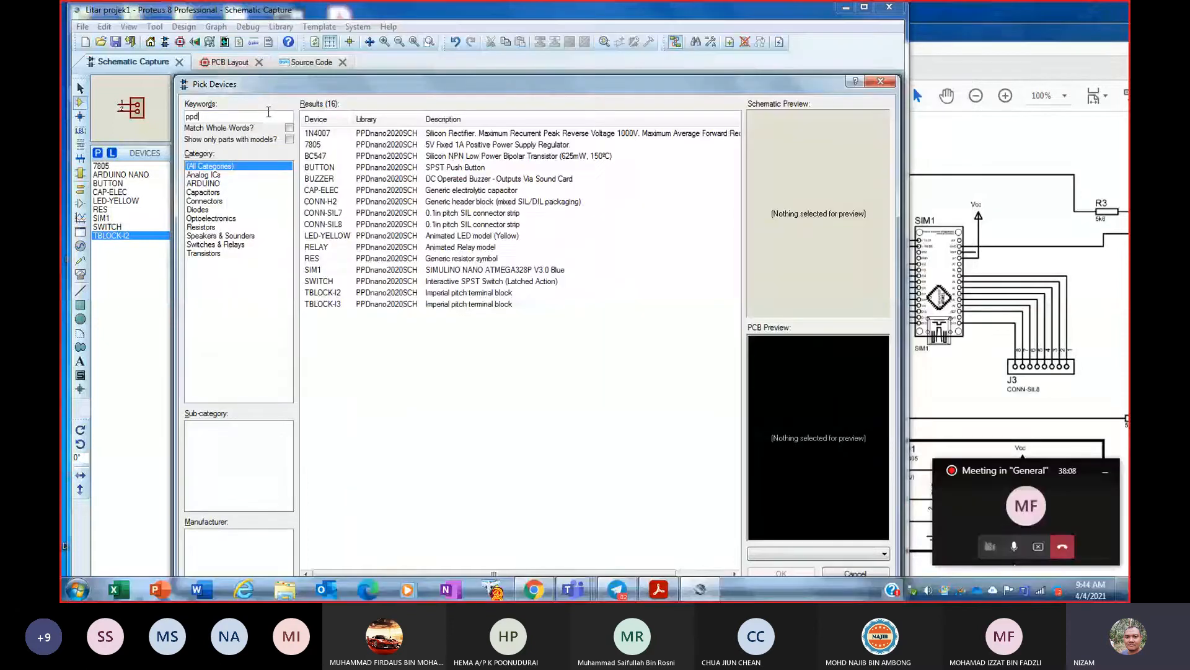
{"action": "left_click", "coordinate": [1104, 472]}
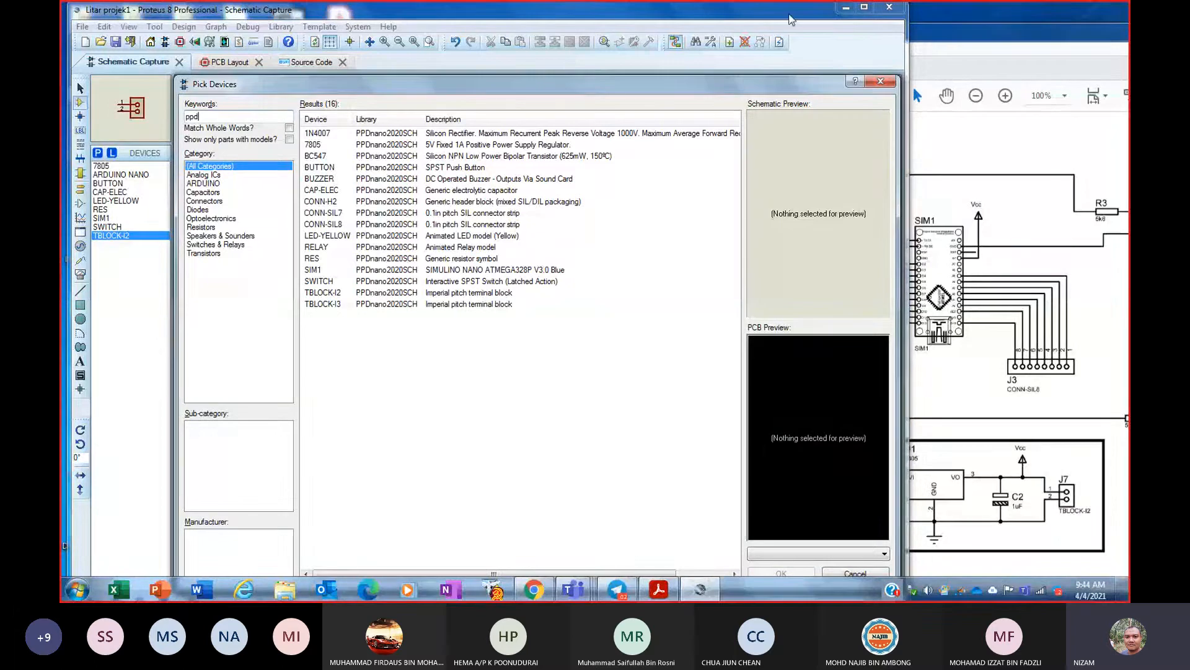
- Following the reference PDF, pick CONN-H2 from the Connectors category and place it to the upper left of the Arduino Nano
{"action": "left_click", "coordinate": [1012, 46]}
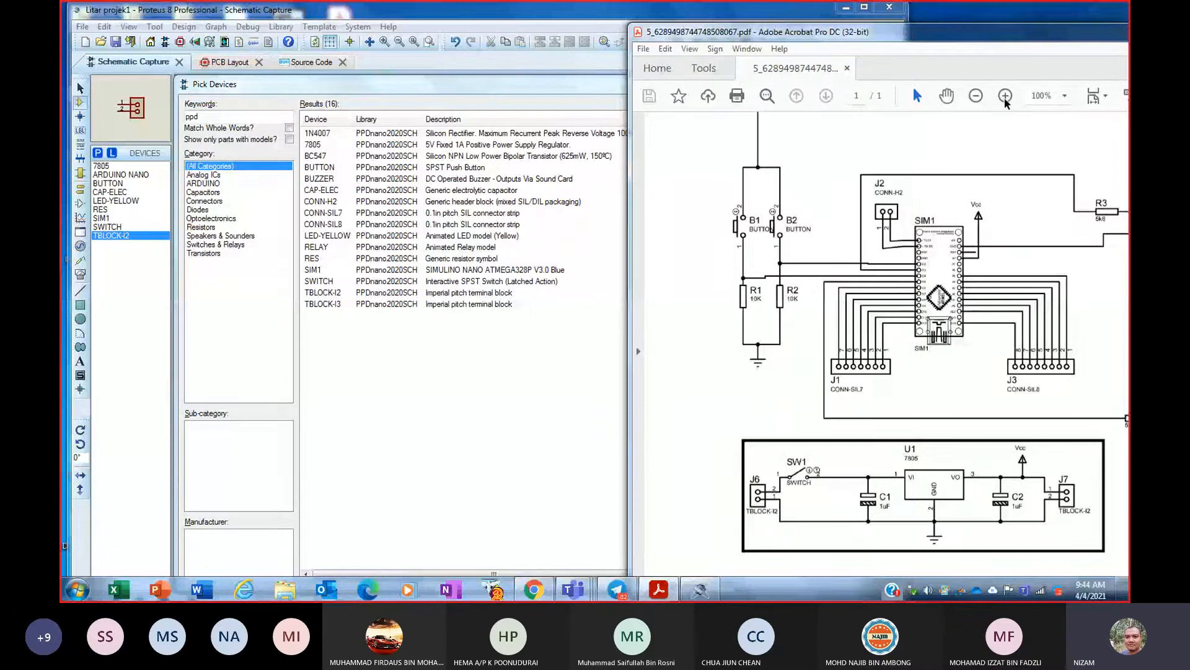
{"action": "left_click_drag", "start_coordinate": [875, 185], "coordinate": [900, 193]}
{"action": "left_click", "coordinate": [205, 201]}
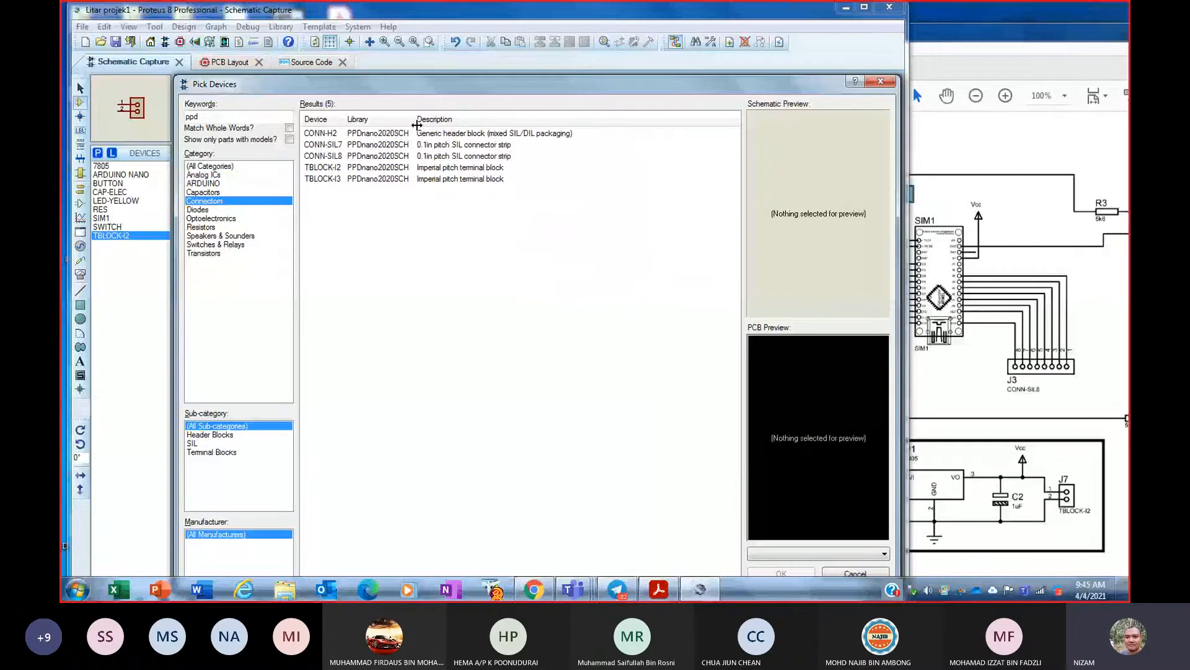
{"action": "left_click", "coordinate": [369, 135]}
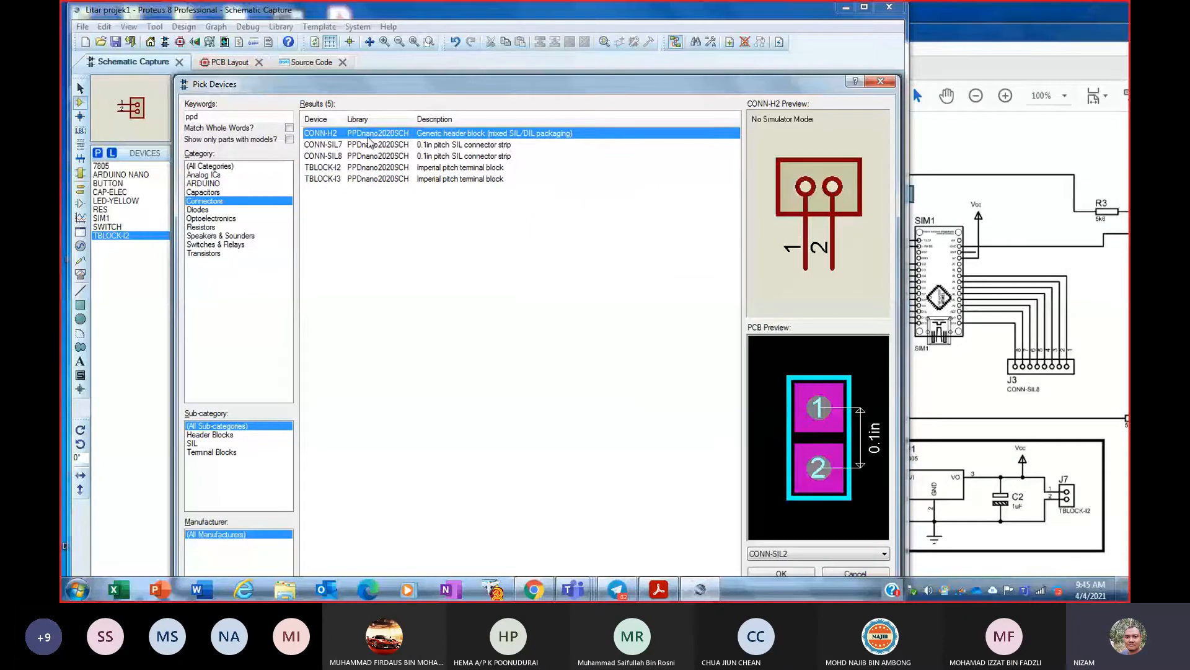
{"action": "left_click", "coordinate": [993, 25]}
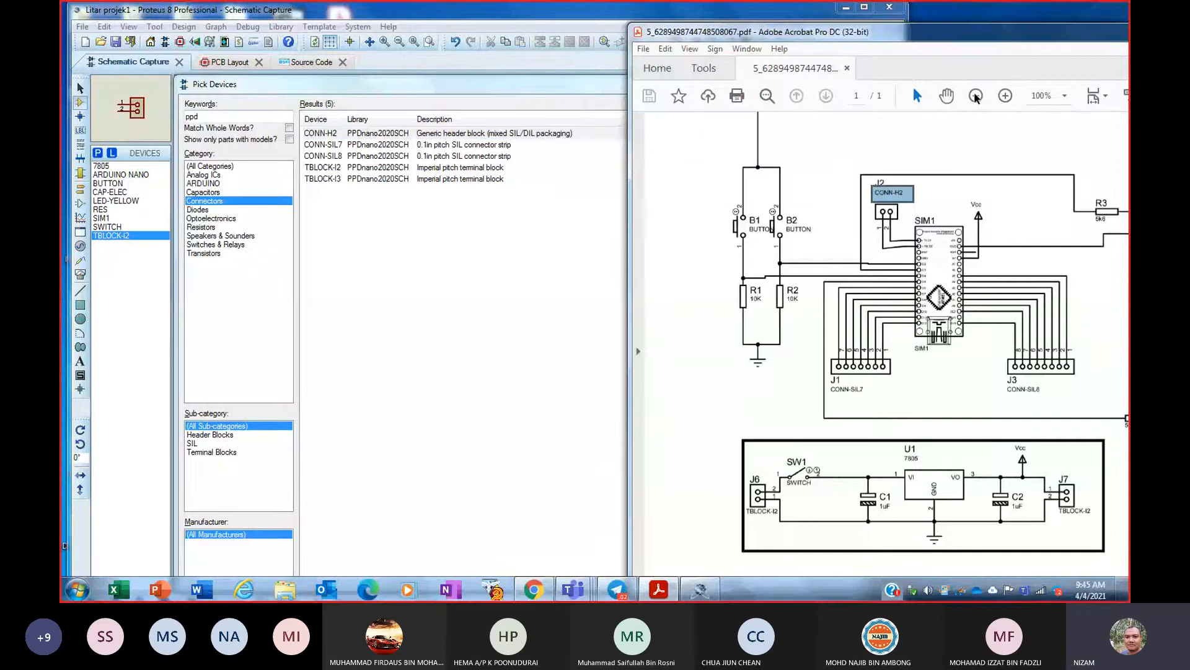
{"action": "left_click", "coordinate": [378, 134]}
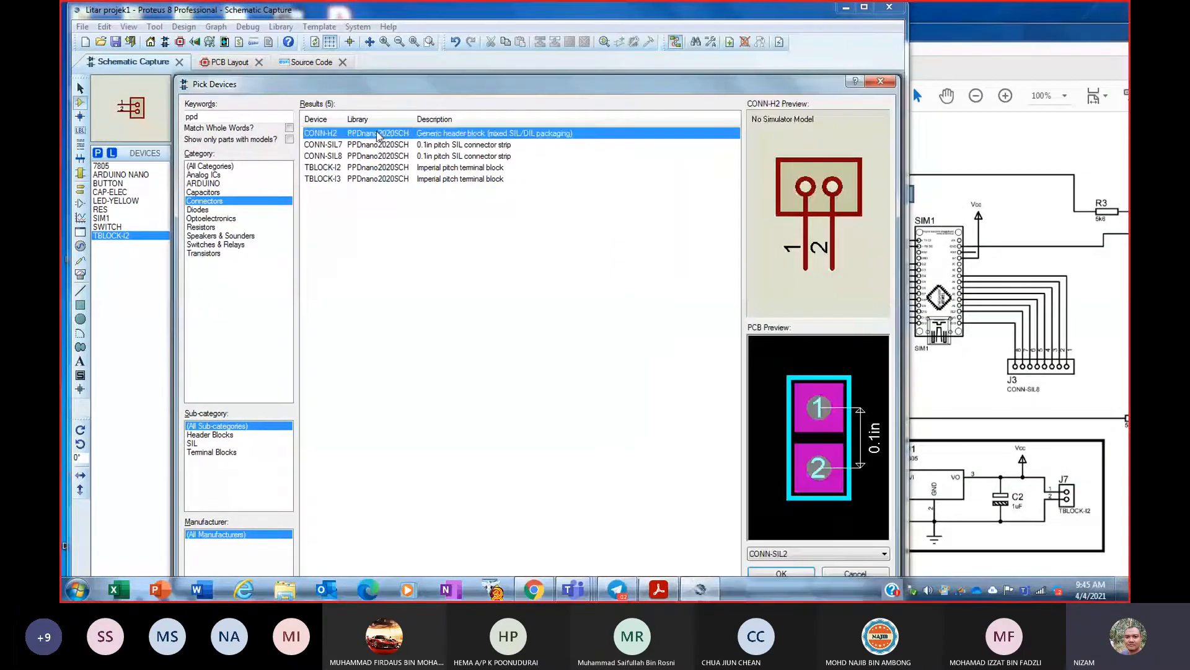
{"action": "left_click", "coordinate": [797, 576]}
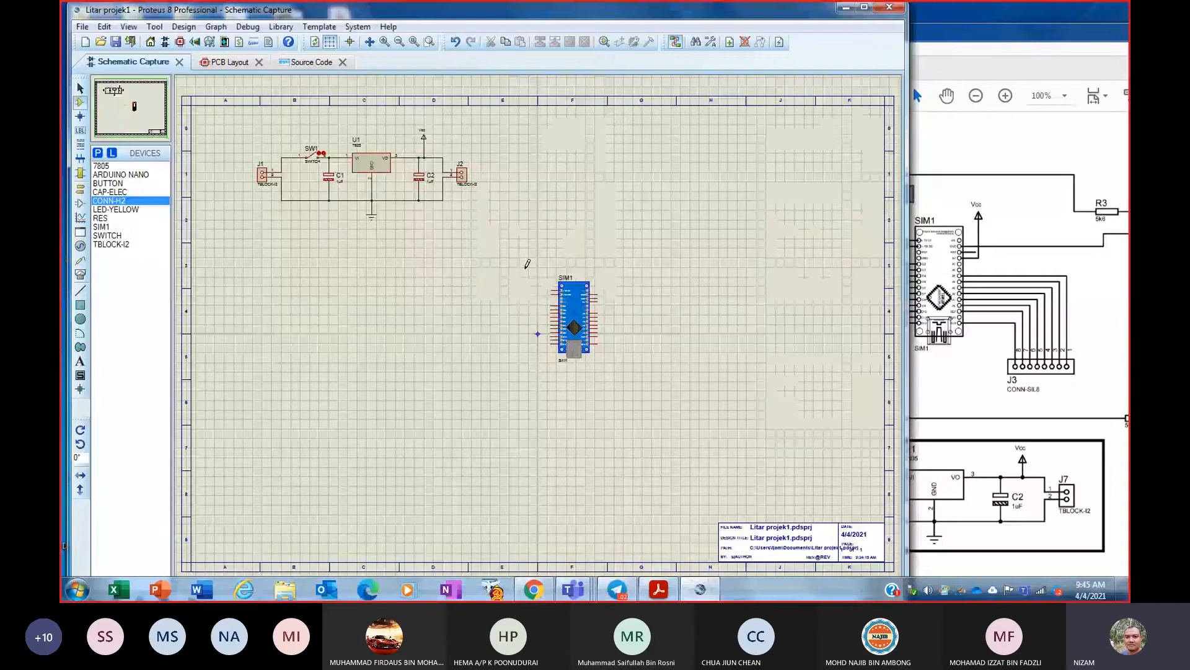
{"action": "left_click", "coordinate": [527, 264]}
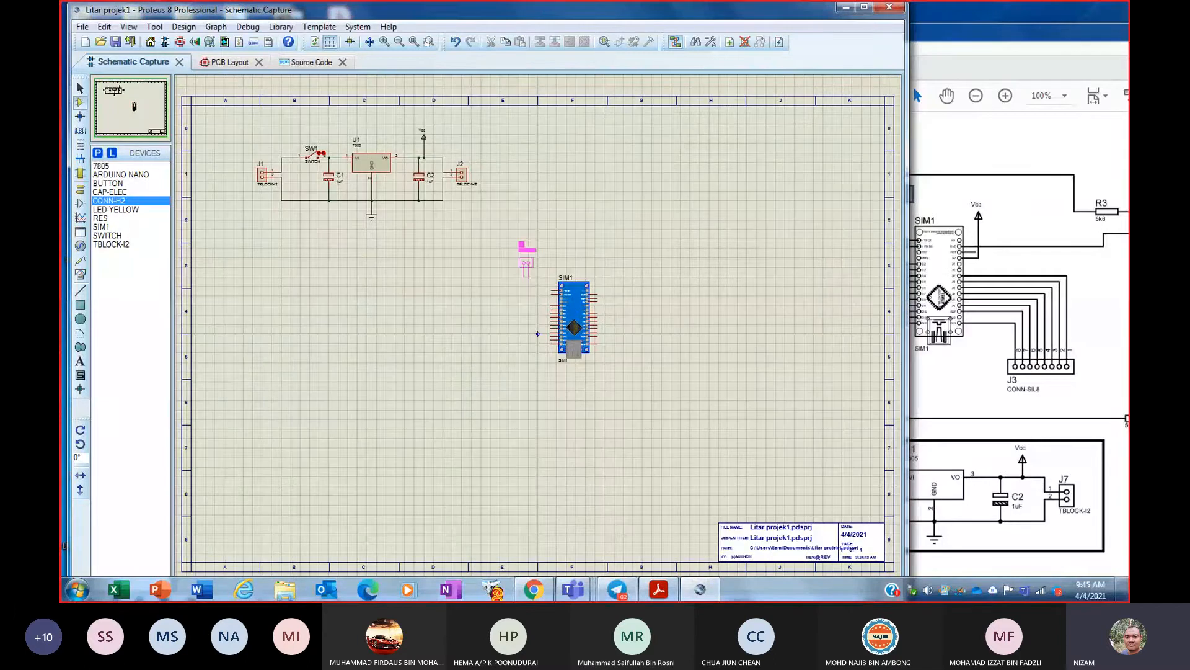
{"action": "left_click", "coordinate": [512, 268]}
- Search the device library for ppd, pick CONN-SIL7 from the Connectors category, and place it to the lower left of the Arduino Nano
{"action": "left_click", "coordinate": [979, 38]}
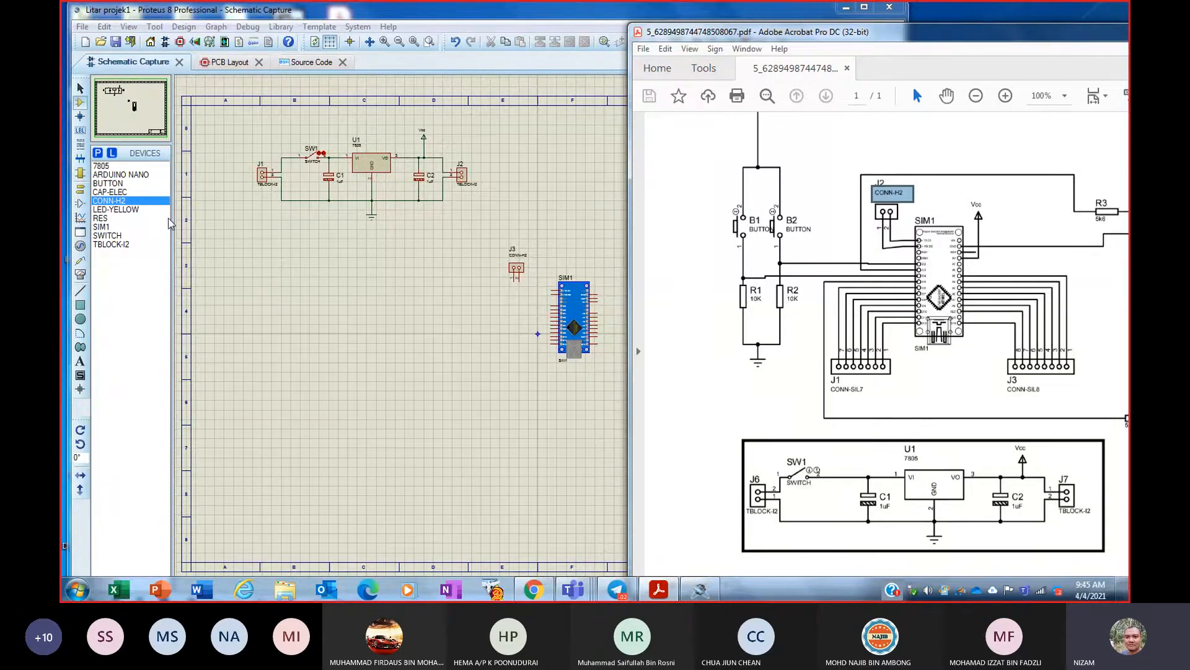
{"action": "left_click", "coordinate": [97, 154]}
{"action": "type", "text": "ppd"}
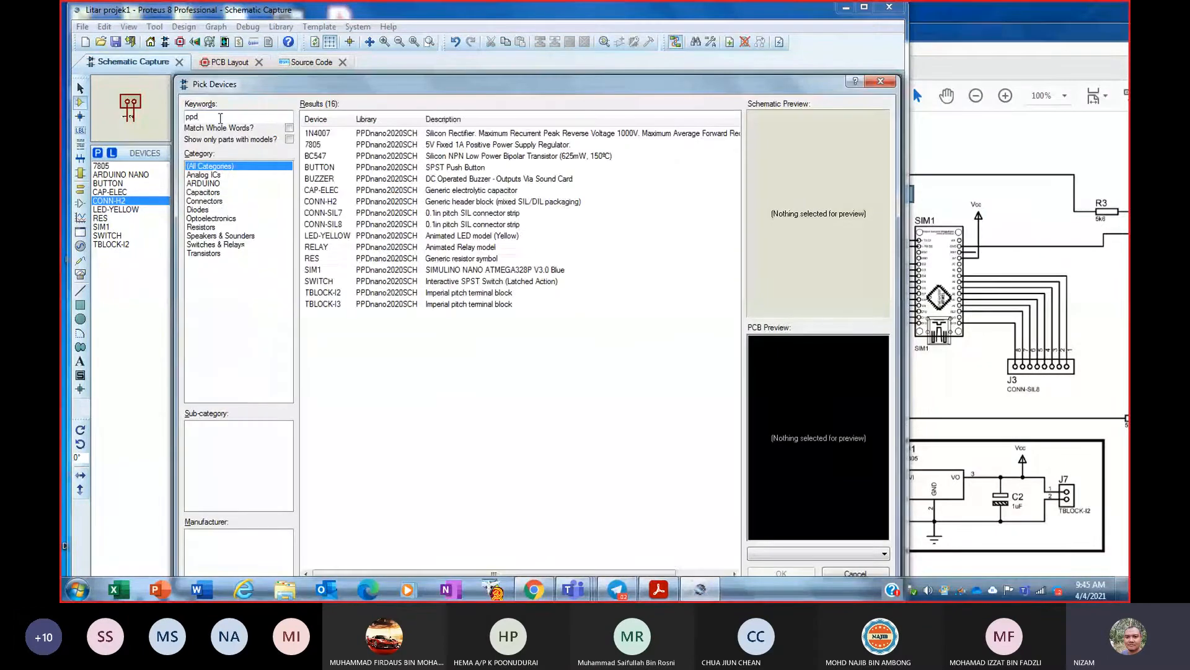
{"action": "left_click", "coordinate": [204, 201]}
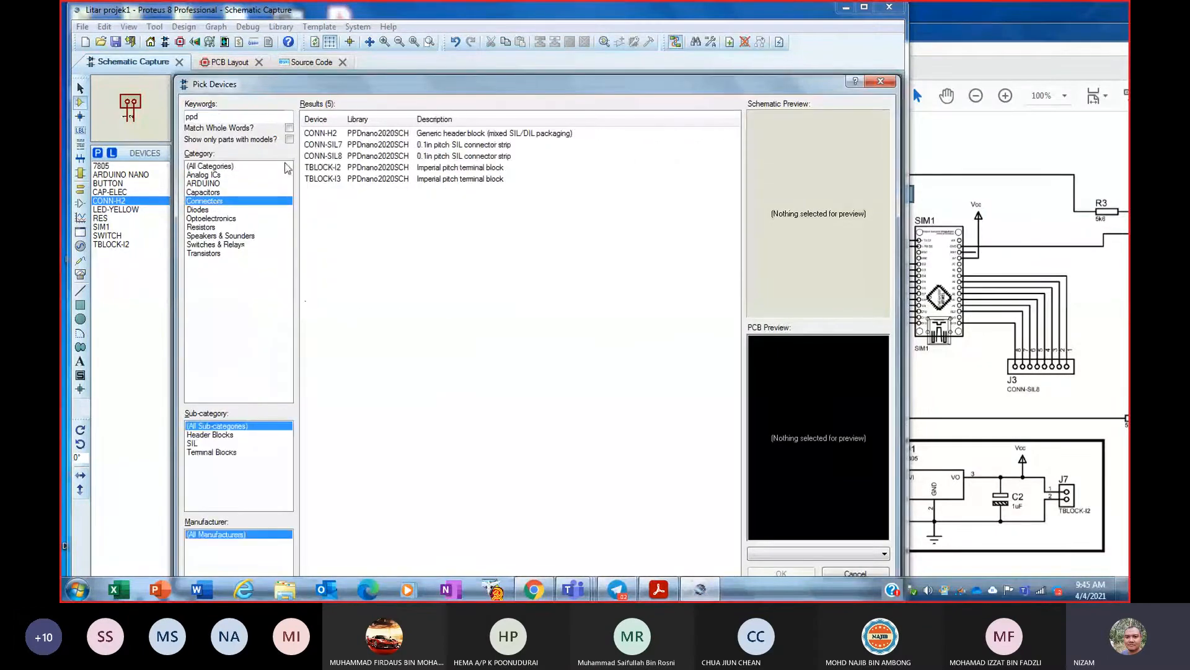
{"action": "left_click", "coordinate": [375, 148]}
{"action": "left_click", "coordinate": [783, 571]}
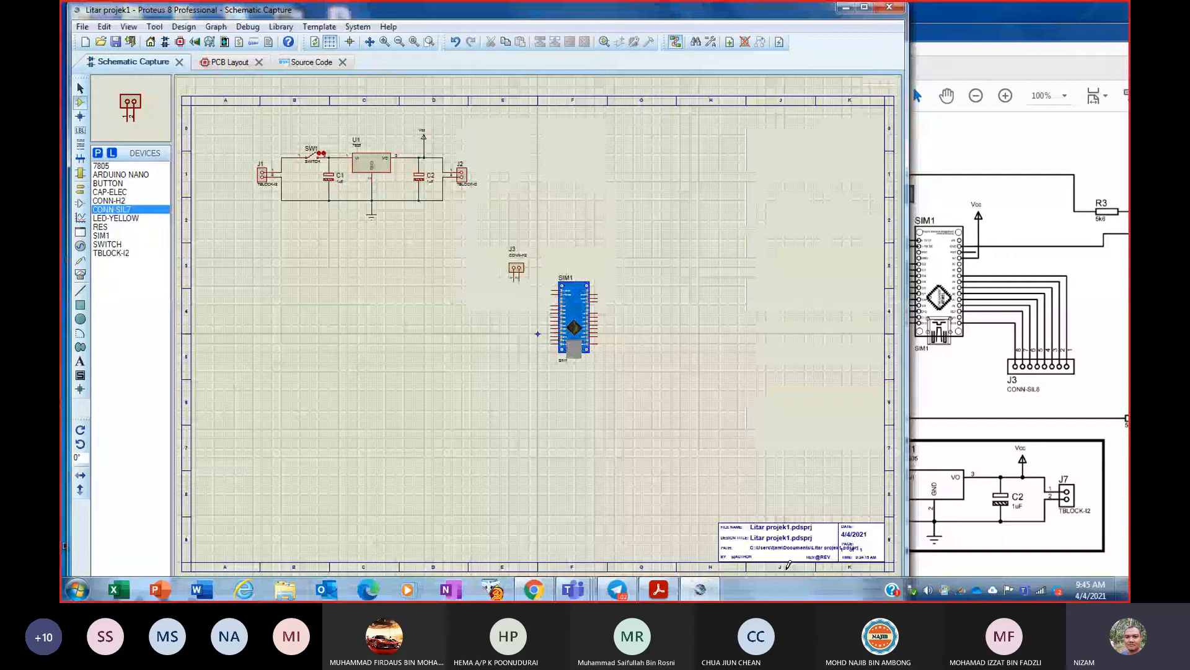
{"action": "left_click", "coordinate": [467, 380]}
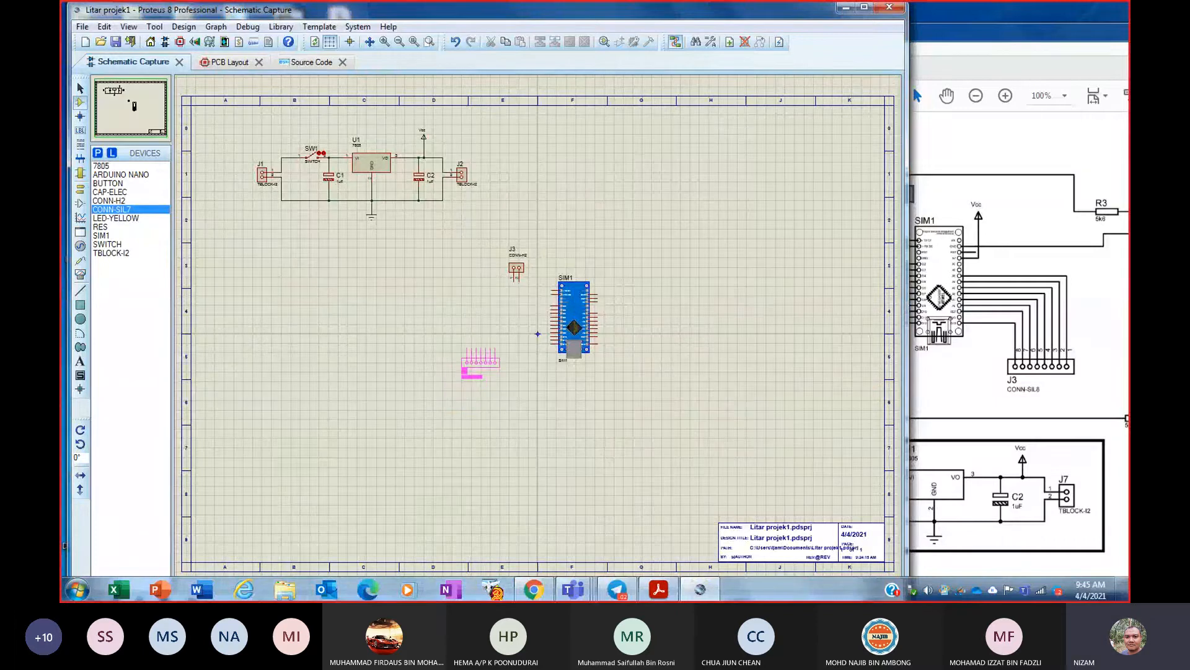
{"action": "left_click", "coordinate": [502, 362]}
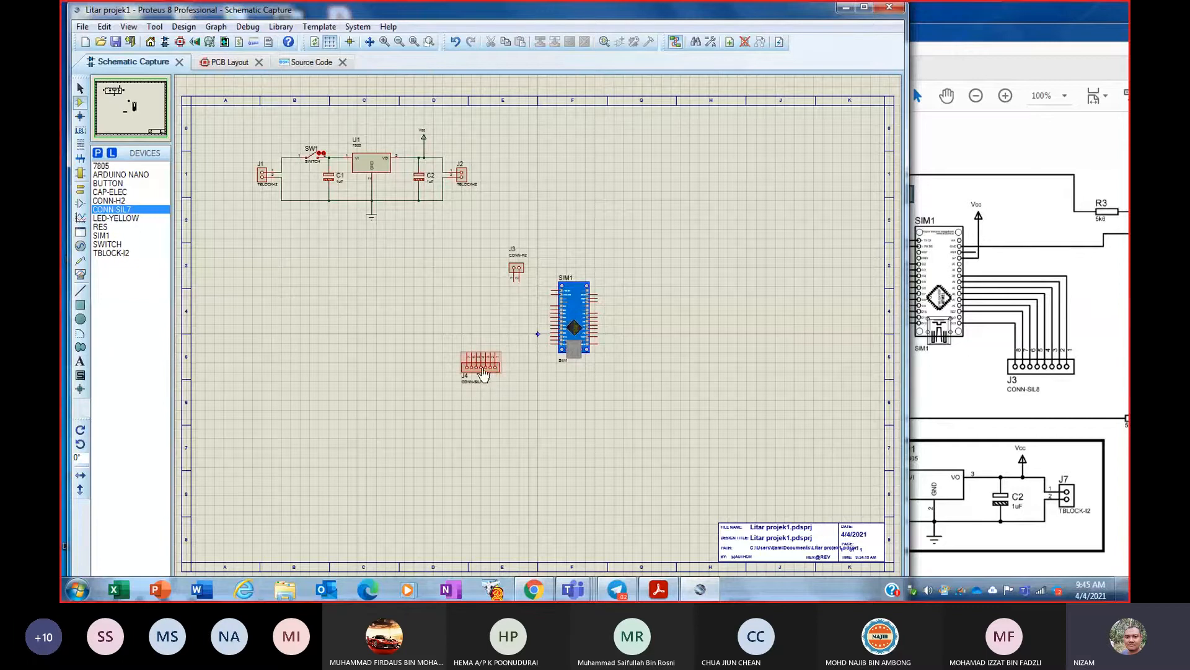
- Search the device library for ppd, pick CONN-SIL8 from the Connectors category, and place it to the lower right of the Arduino Nano
{"action": "left_click", "coordinate": [99, 154]}
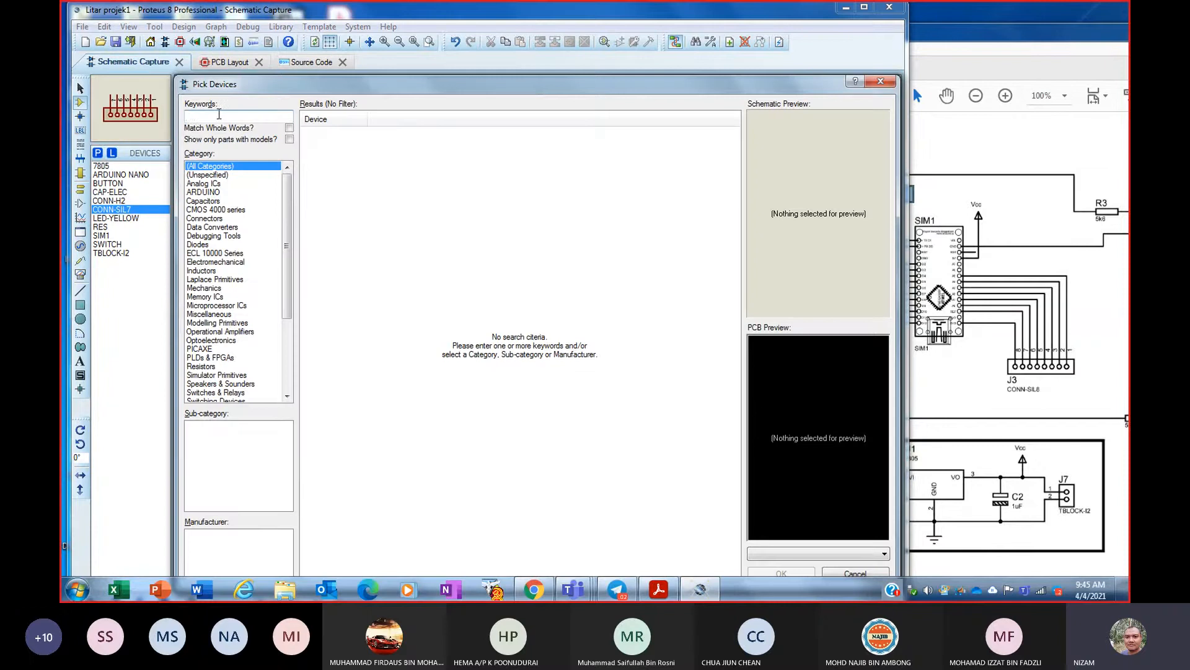
{"action": "type", "text": "ppd"}
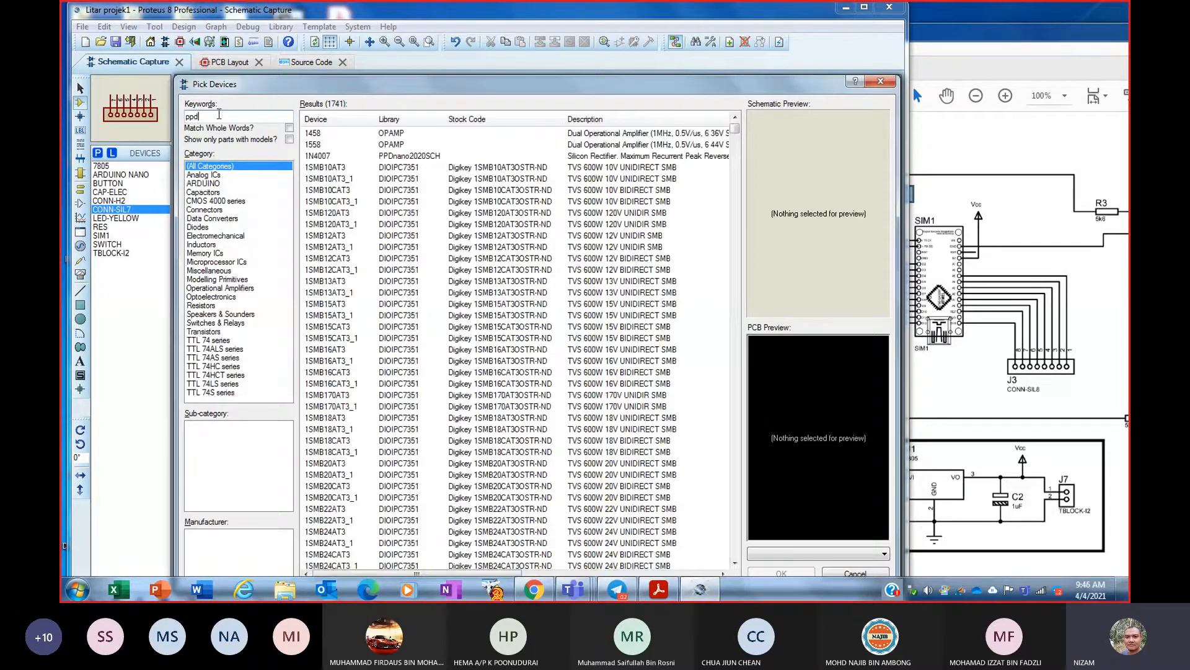
{"action": "left_click", "coordinate": [216, 201]}
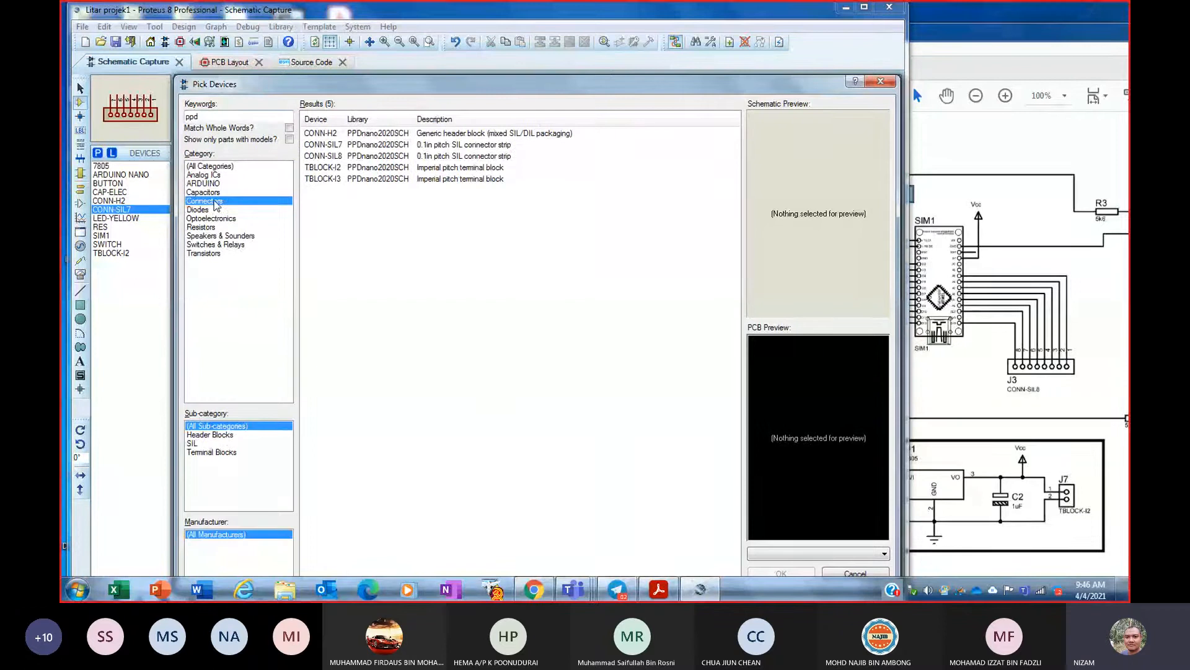
{"action": "left_click", "coordinate": [362, 159]}
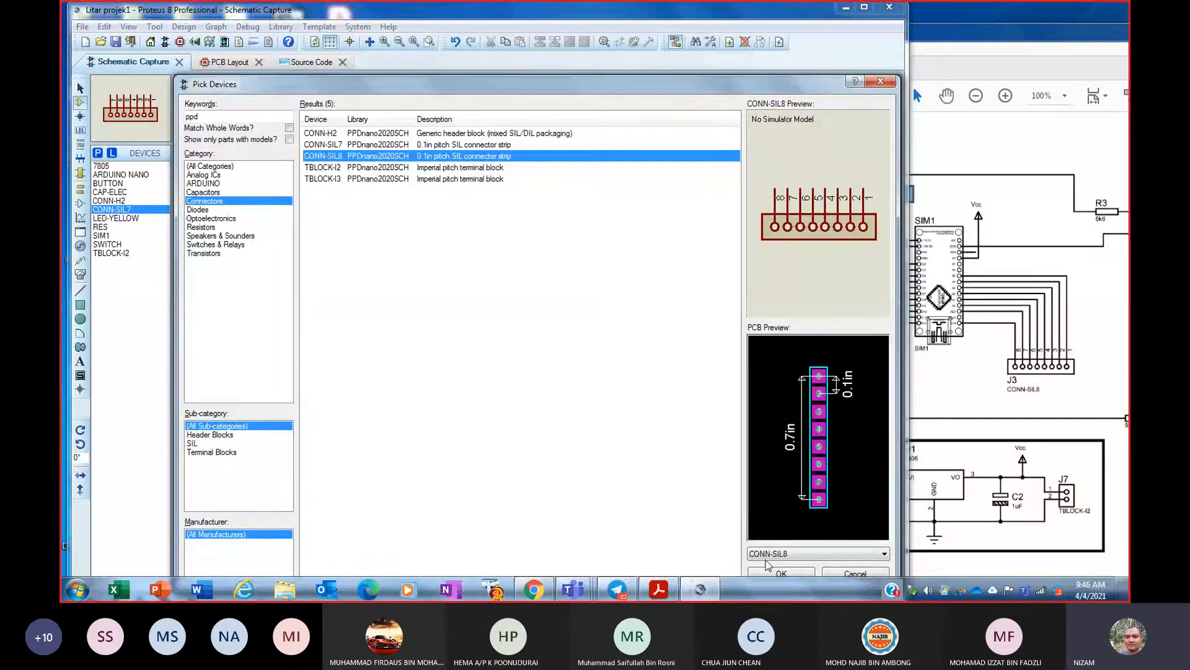
{"action": "double_click", "coordinate": [363, 159]}
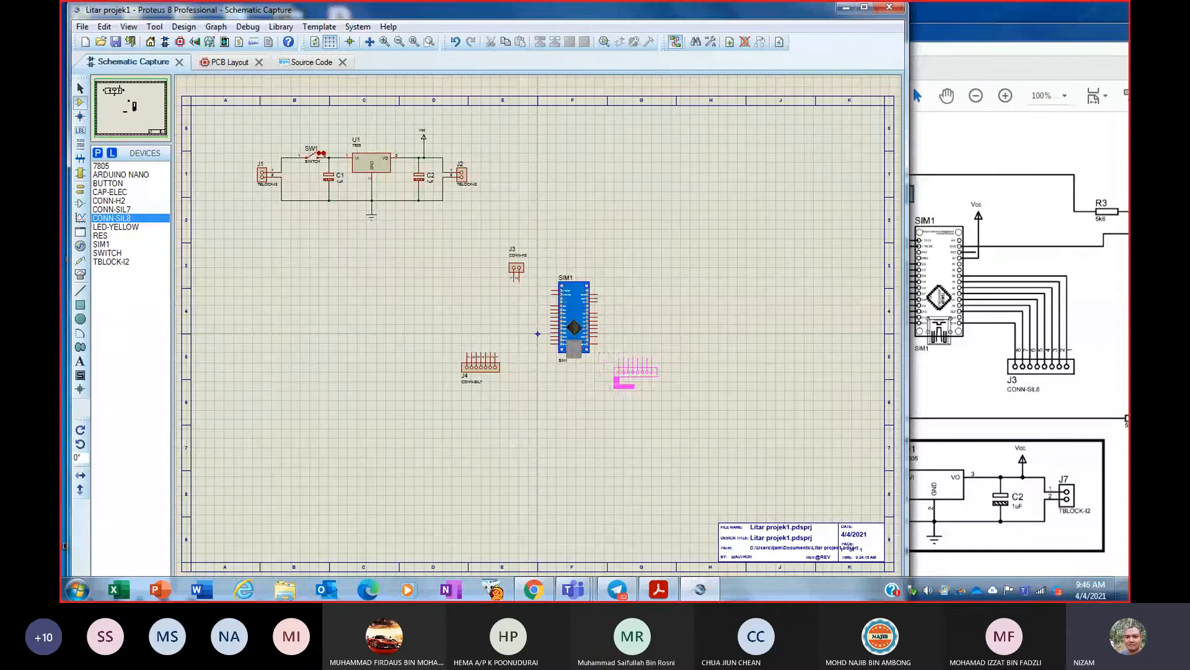
{"action": "left_click", "coordinate": [635, 371]}
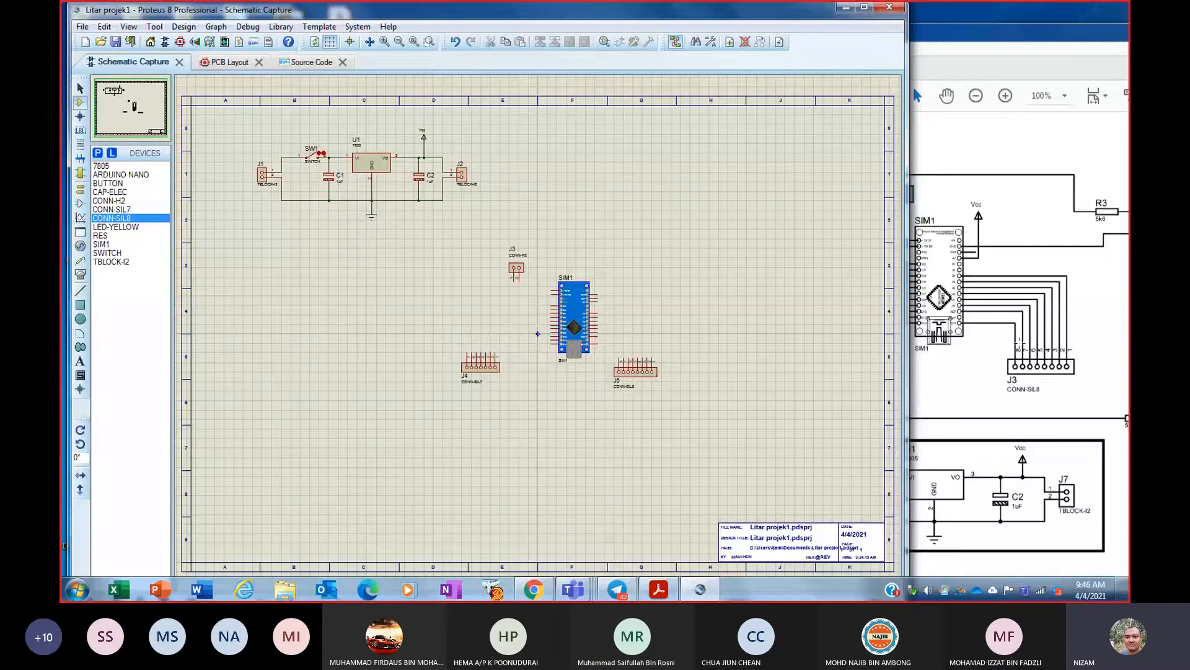
- Following the reference PDF, search the device library for ppd, pick BUTTON, and accept replacing its existing instances with the library version
{"action": "left_click", "coordinate": [935, 395]}
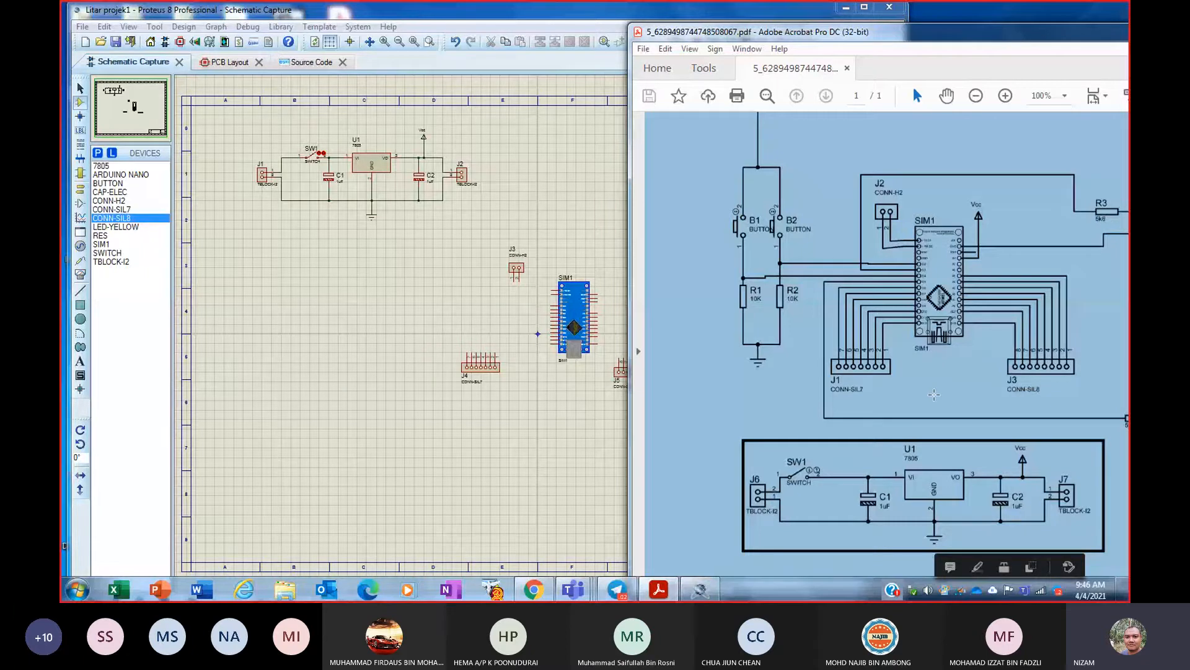
{"action": "left_click", "coordinate": [785, 242]}
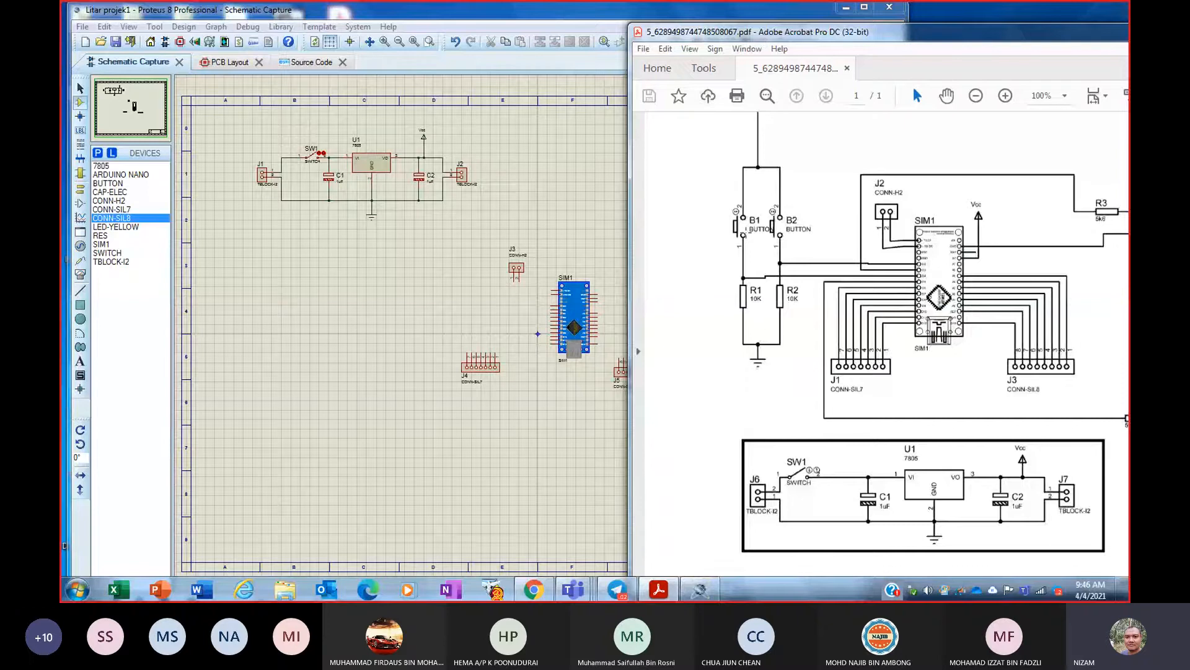
{"action": "left_click", "coordinate": [98, 153]}
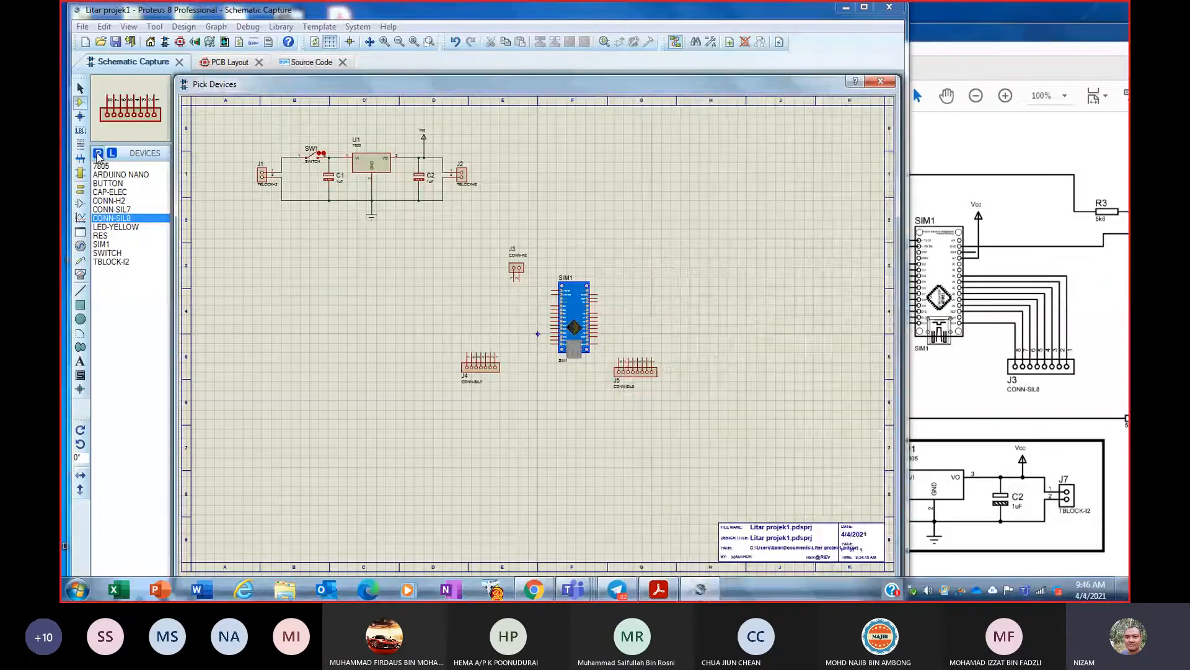
{"action": "type", "text": "ppl"}
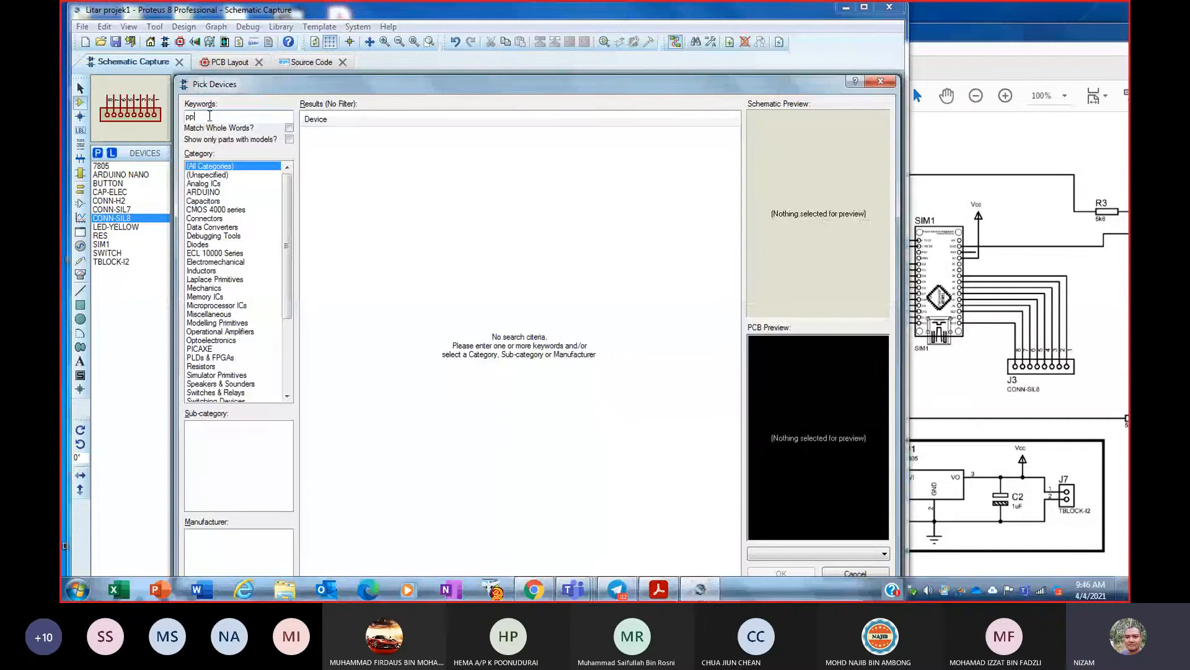
{"action": "key", "text": "BackSpace"}
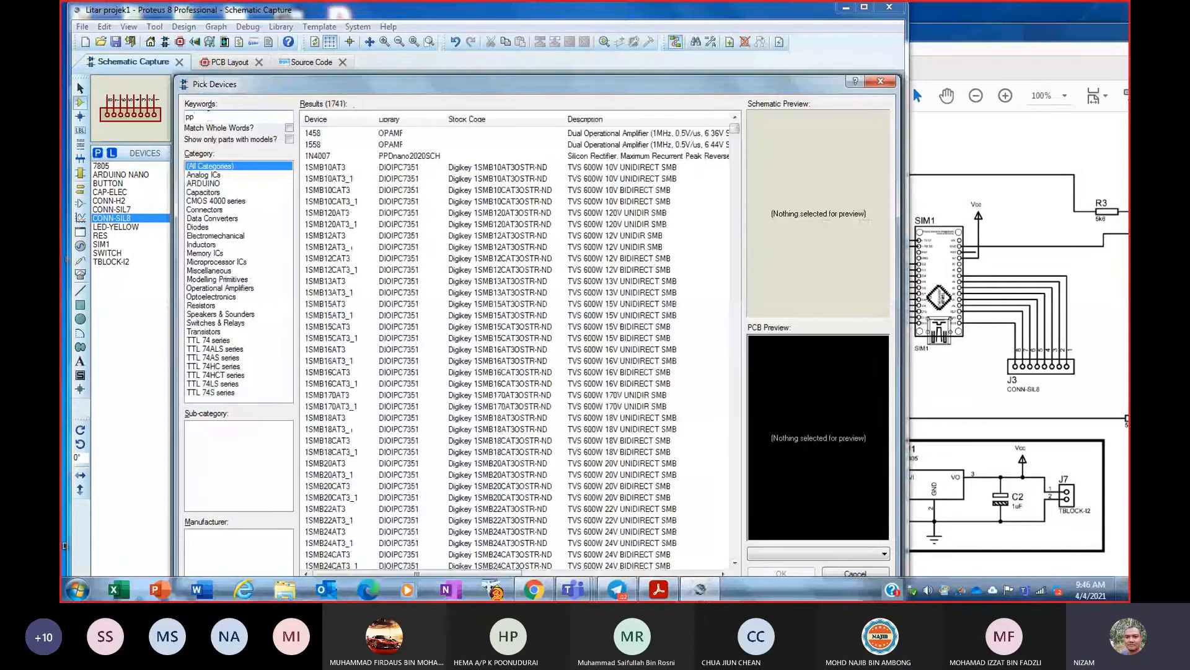
{"action": "type", "text": "d"}
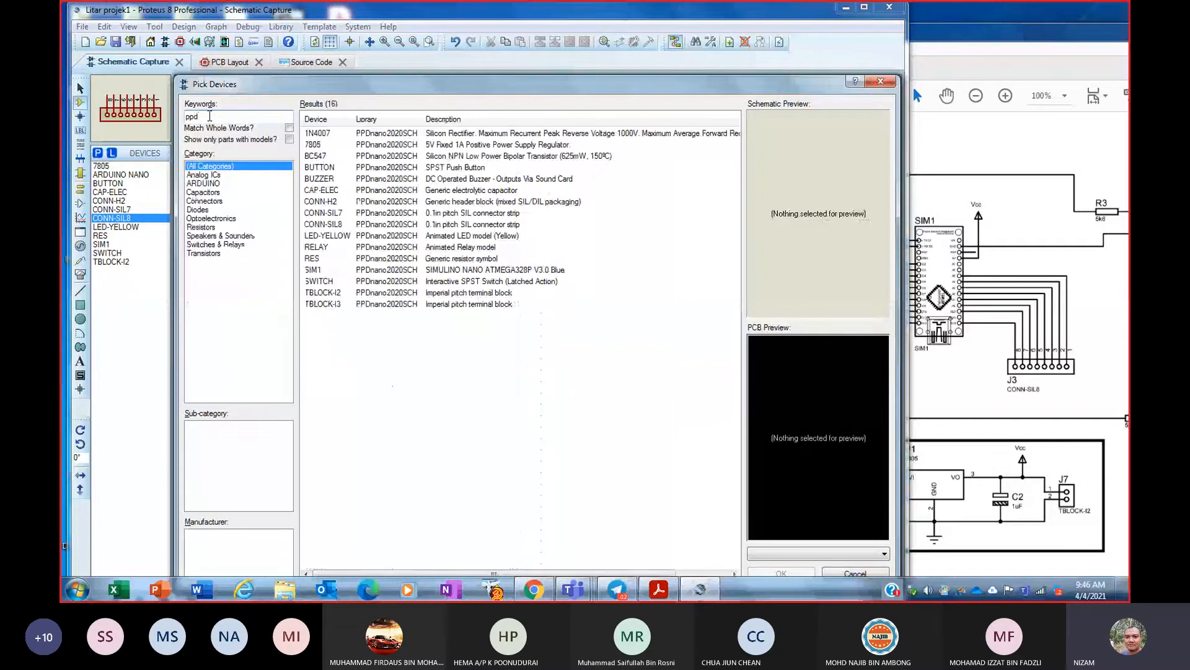
{"action": "left_click", "coordinate": [340, 172]}
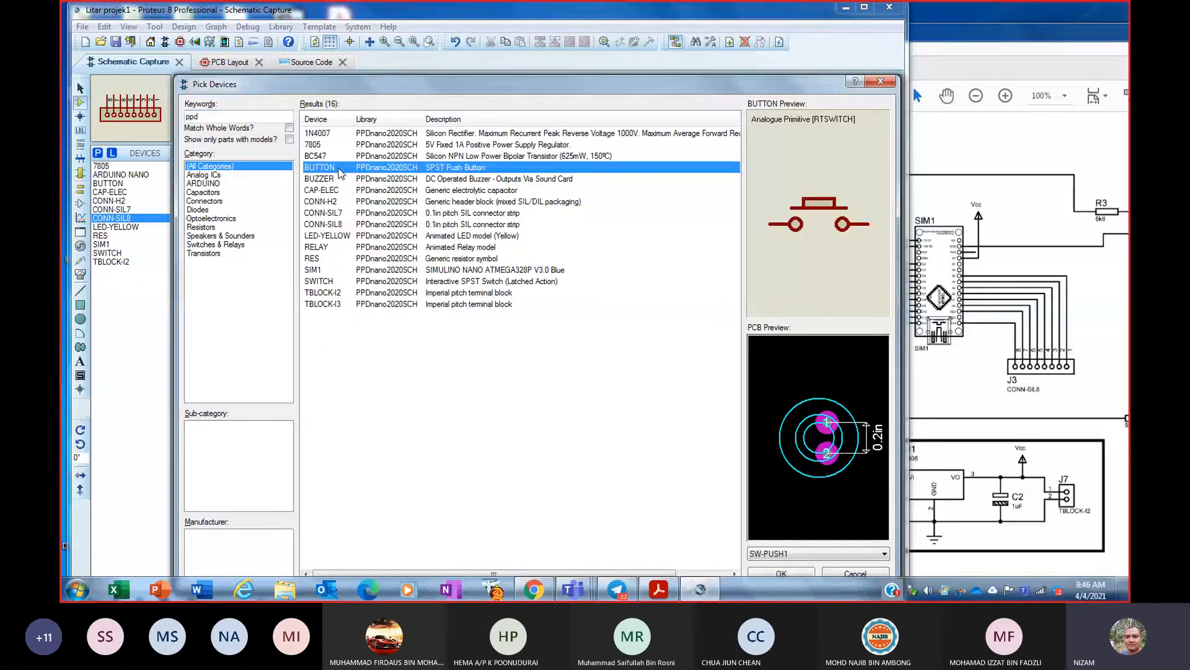
{"action": "left_click", "coordinate": [782, 574]}
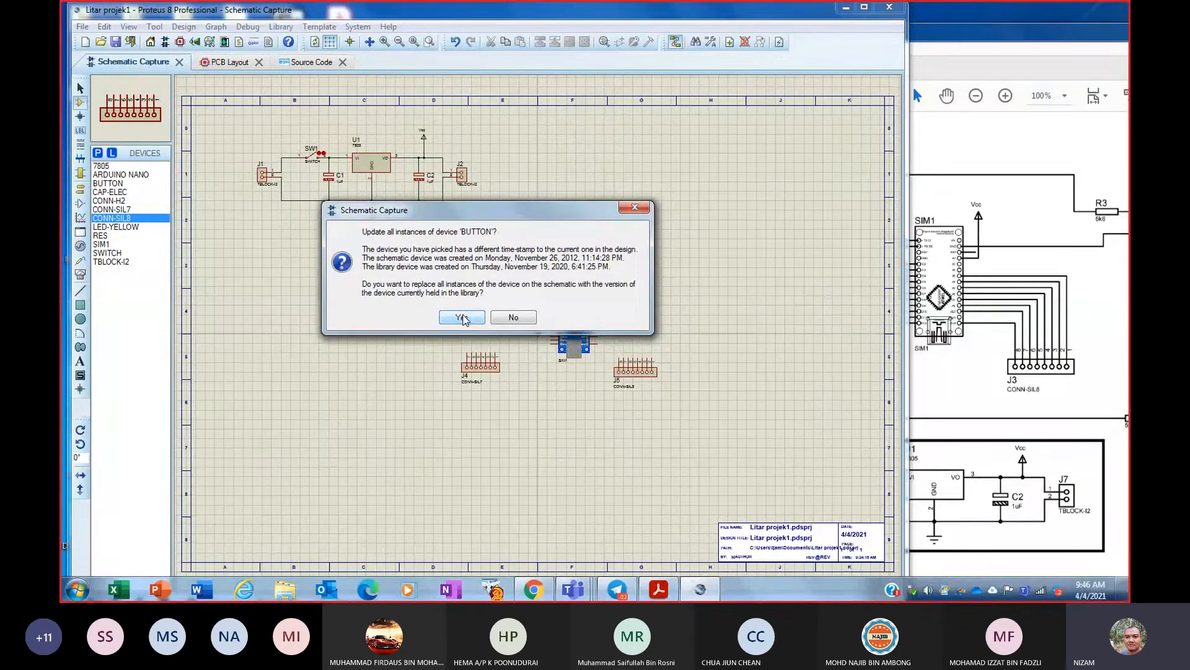
{"action": "left_click", "coordinate": [462, 318]}
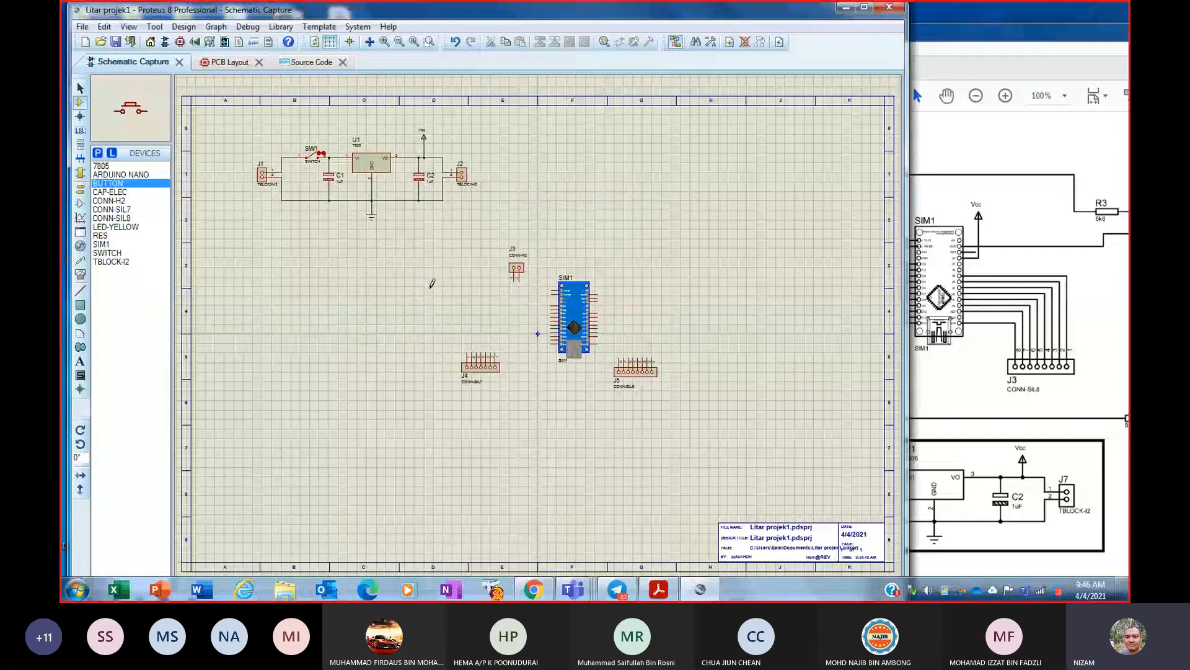
- Place two push buttons one above the other to the left of the Arduino Nano
{"action": "left_click", "coordinate": [391, 317]}
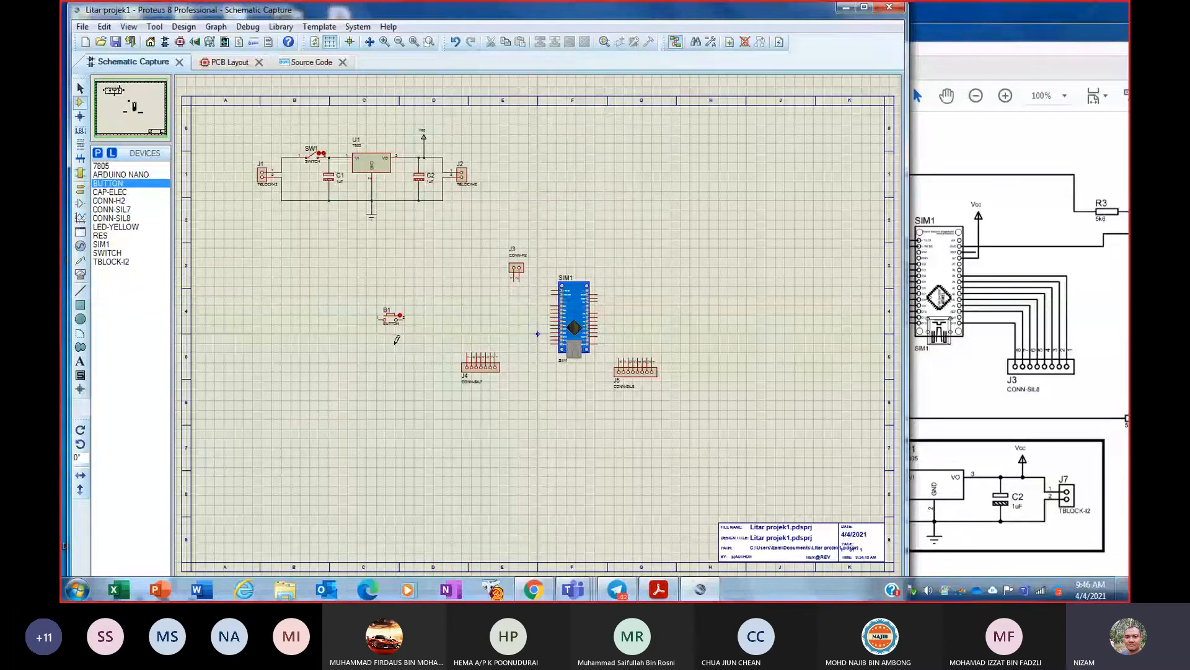
{"action": "left_click", "coordinate": [397, 339]}
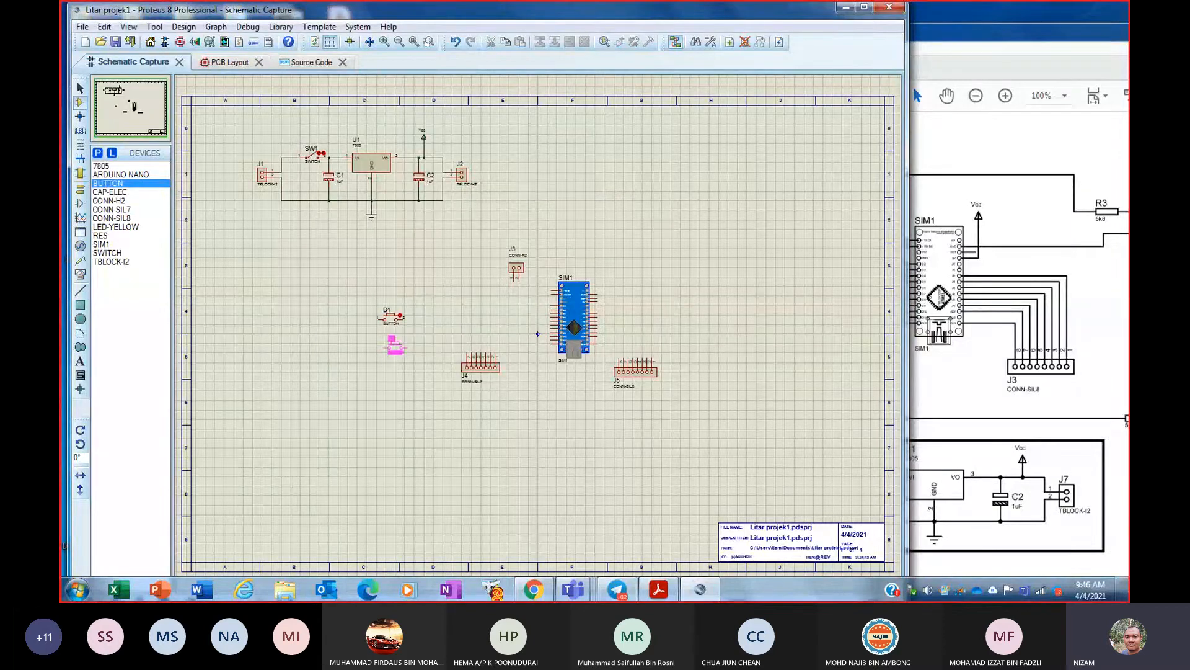
{"action": "left_click", "coordinate": [393, 343]}
- Select both push buttons together and rotate them anti-clockwise so they stand upright as in the reference PDF
{"action": "left_click", "coordinate": [1052, 36]}
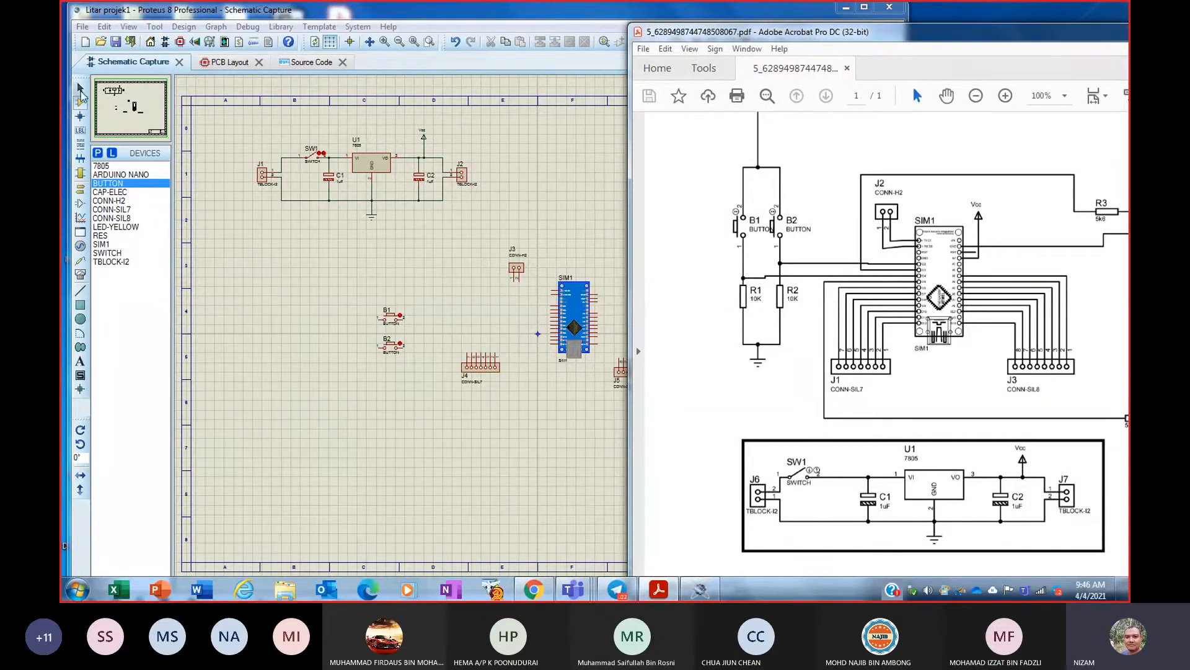
{"action": "left_click", "coordinate": [81, 93]}
{"action": "left_click_drag", "start_coordinate": [328, 281], "coordinate": [424, 395]}
{"action": "right_click", "coordinate": [416, 312]}
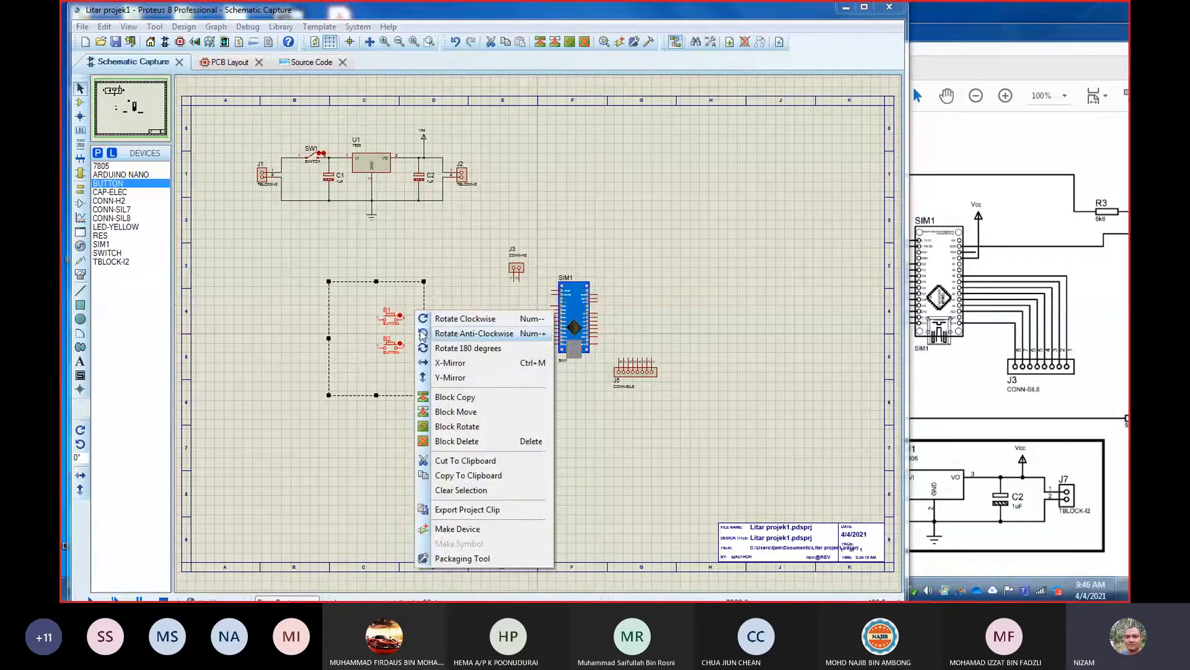
{"action": "left_click", "coordinate": [422, 334]}
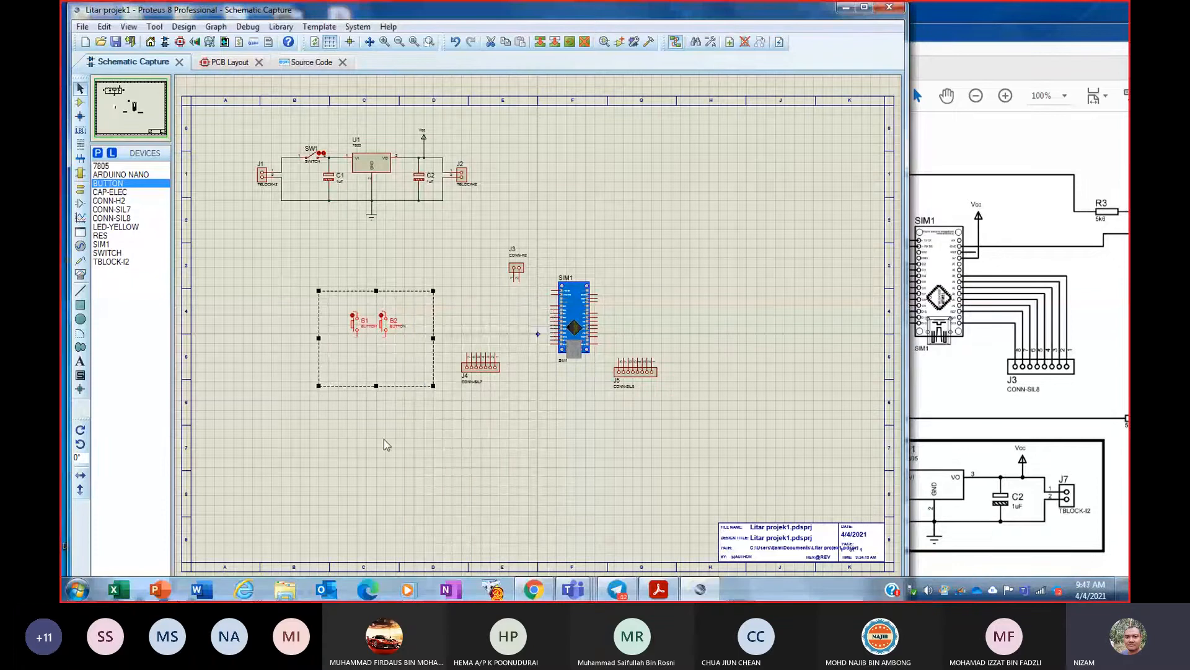
- Search the device library for ppd, pick RES from the Resistors category, and place two resistors above the push buttons
{"action": "left_click", "coordinate": [1085, 41]}
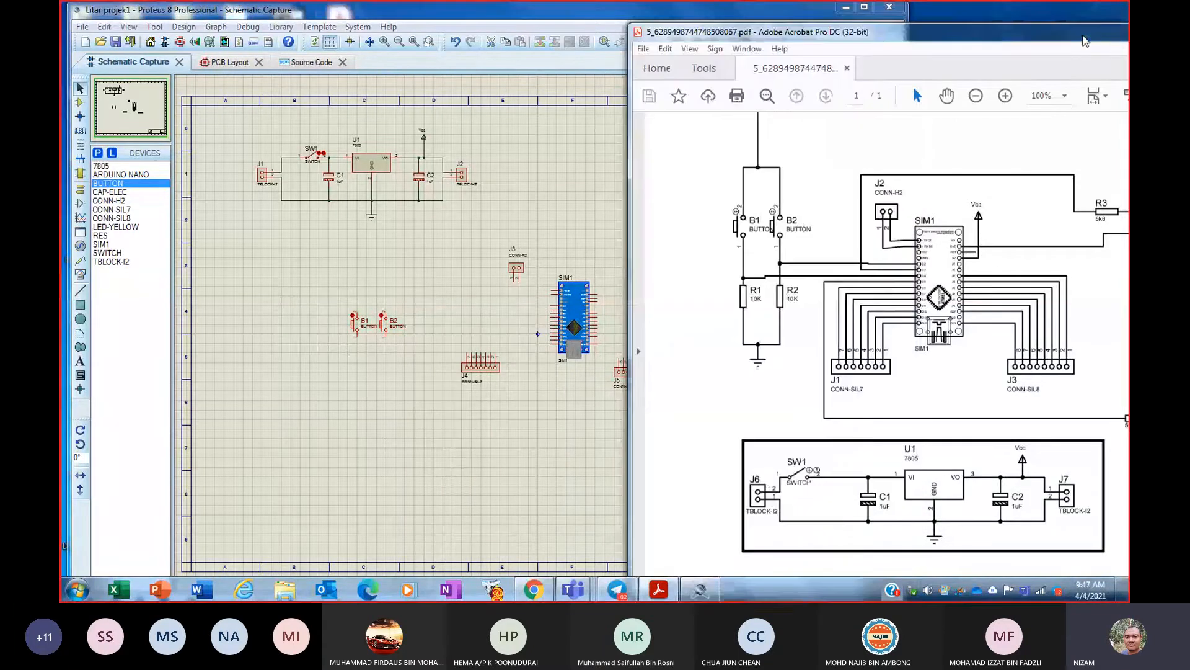
{"action": "scroll", "coordinate": [805, 214], "scroll_direction": "up", "scroll_amount": 2}
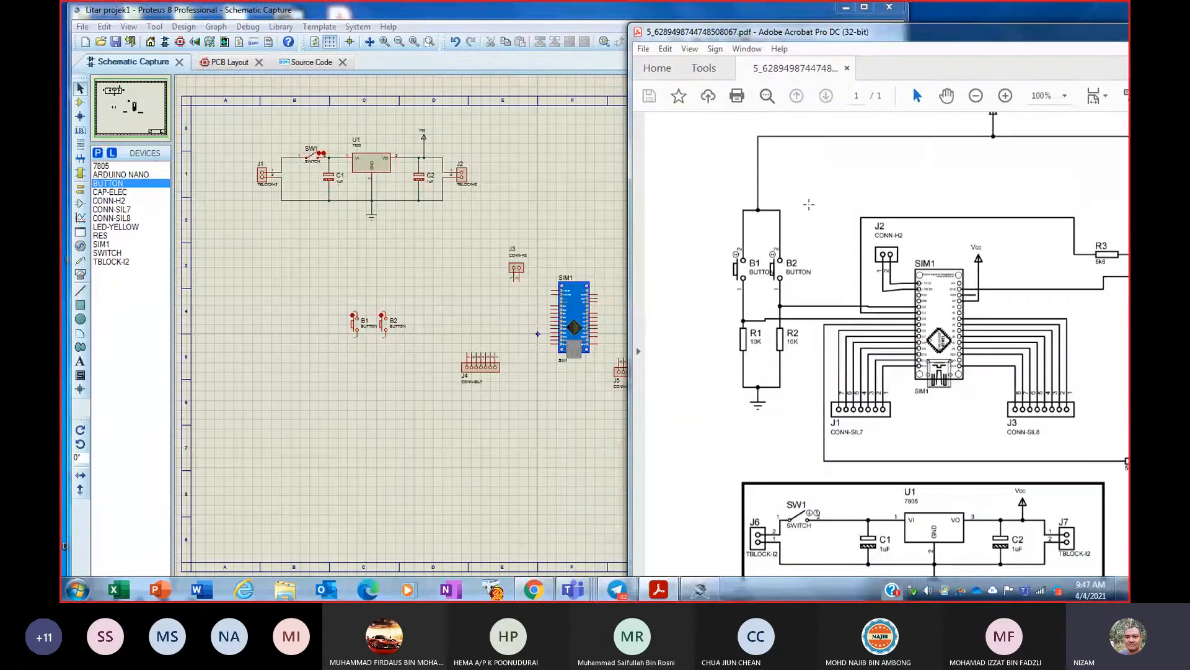
{"action": "scroll", "coordinate": [809, 204], "scroll_direction": "down", "scroll_amount": 2}
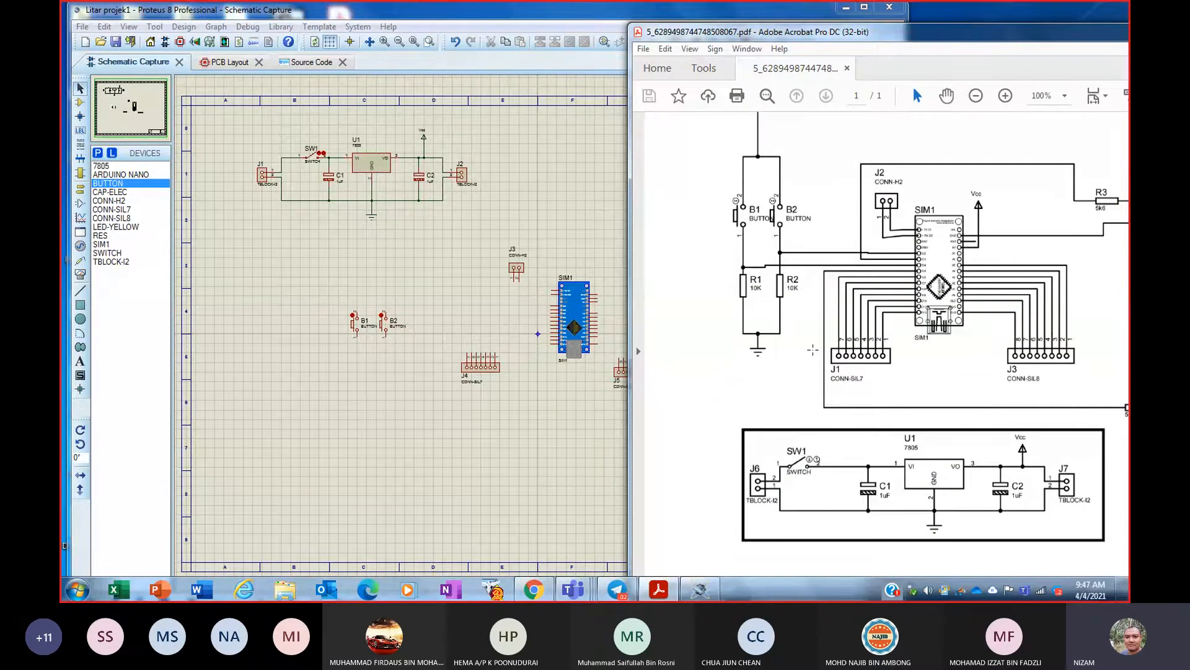
{"action": "left_click", "coordinate": [98, 153]}
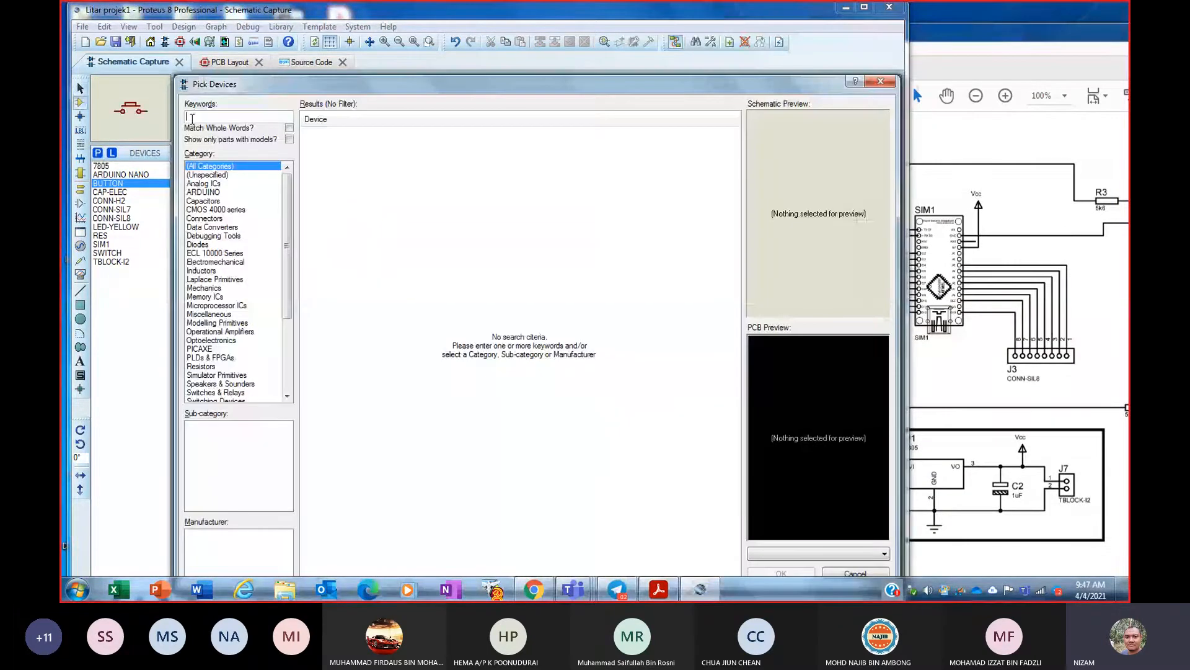
{"action": "type", "text": "pp"}
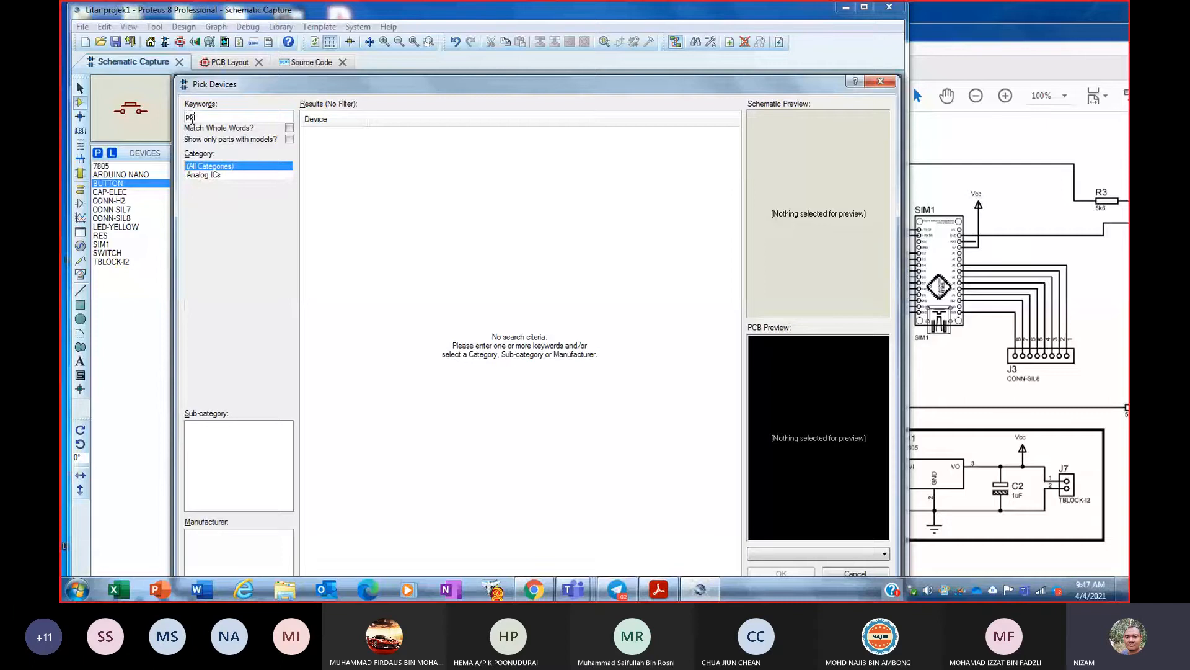
{"action": "type", "text": "d"}
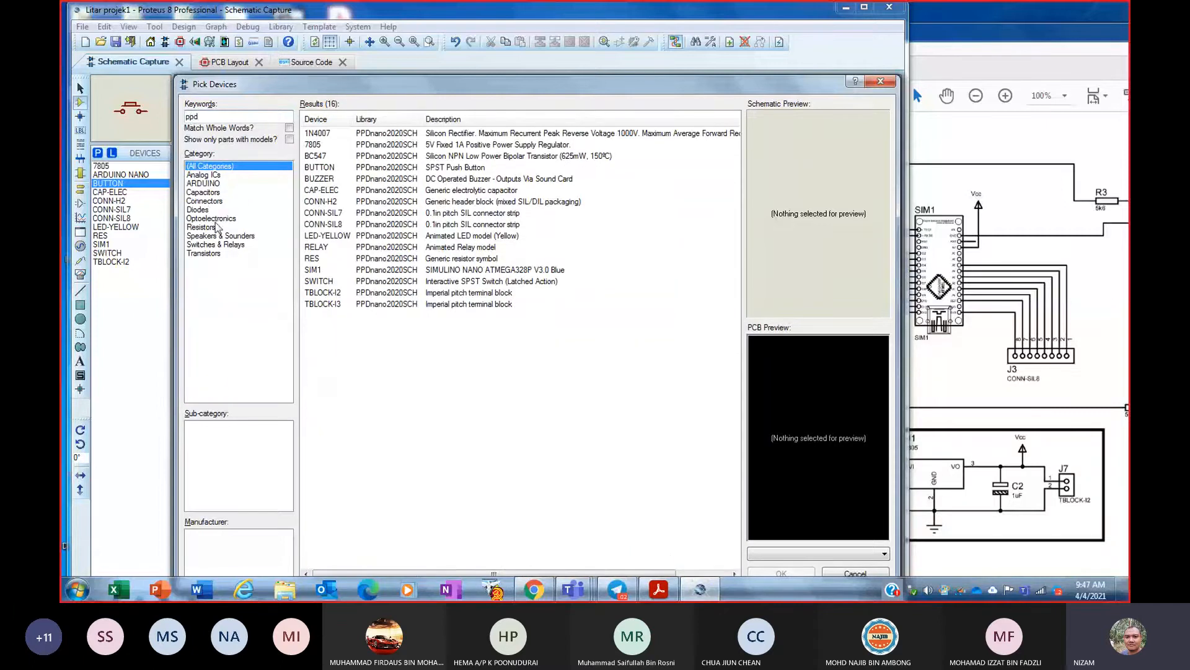
{"action": "left_click", "coordinate": [209, 228]}
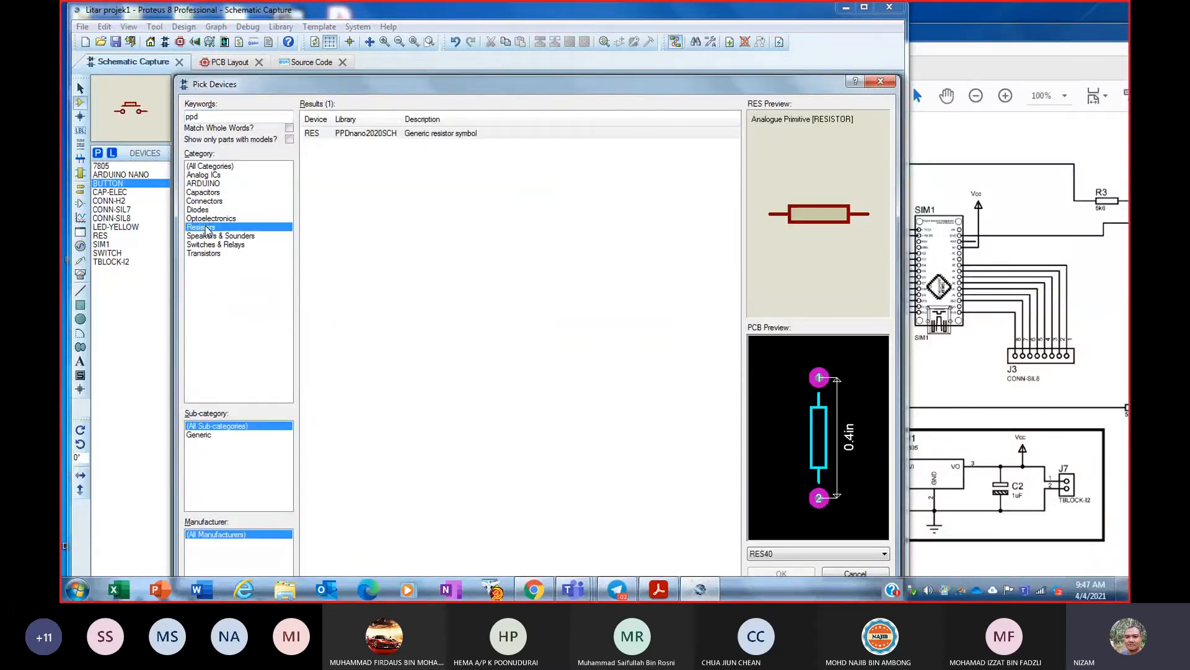
{"action": "left_click", "coordinate": [400, 136]}
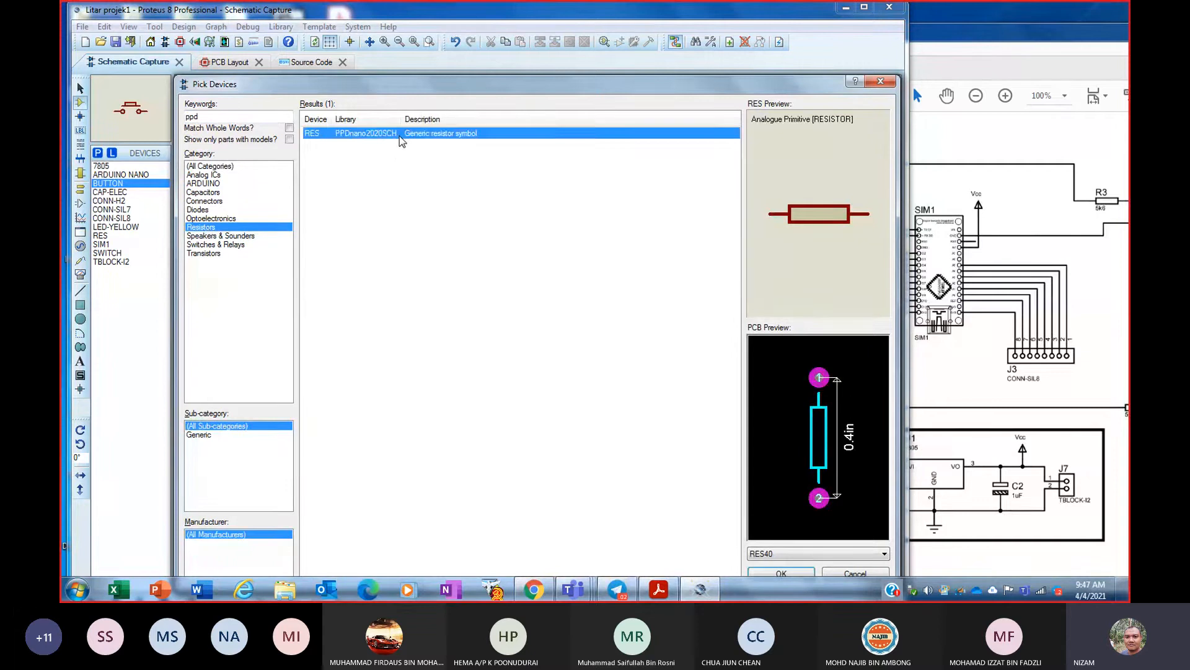
{"action": "left_click", "coordinate": [783, 571]}
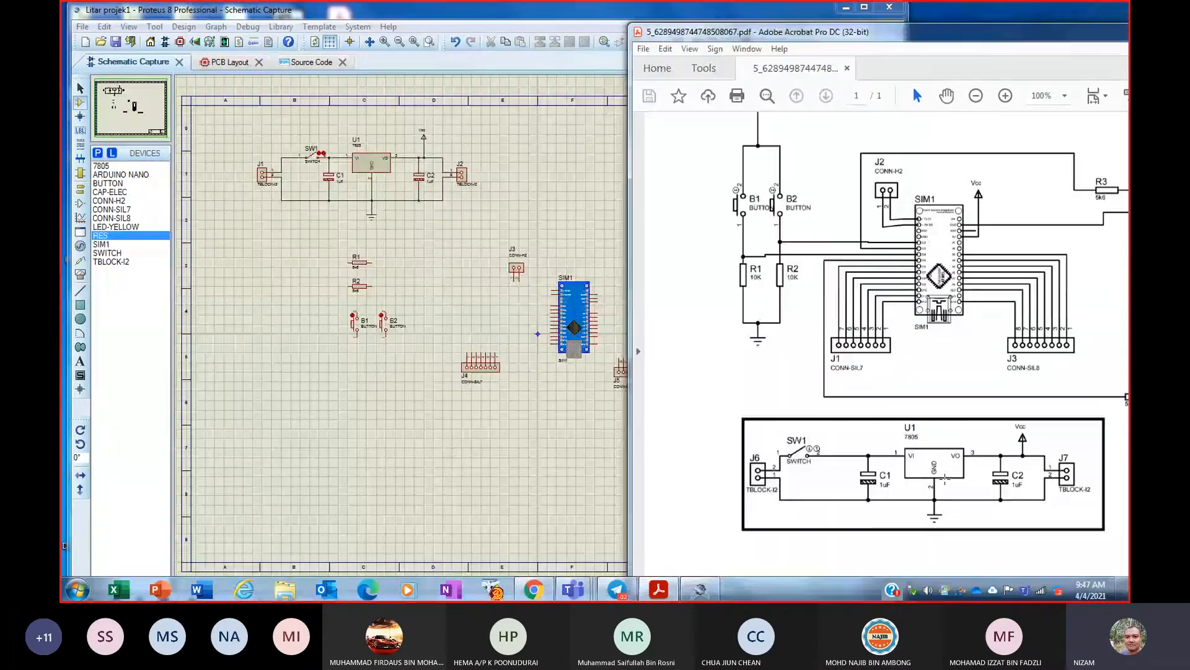
- Zoom the reference PDF out to 70.4% to check the transistor and relay sections, and return to the schematic
{"action": "left_click", "coordinate": [976, 96]}
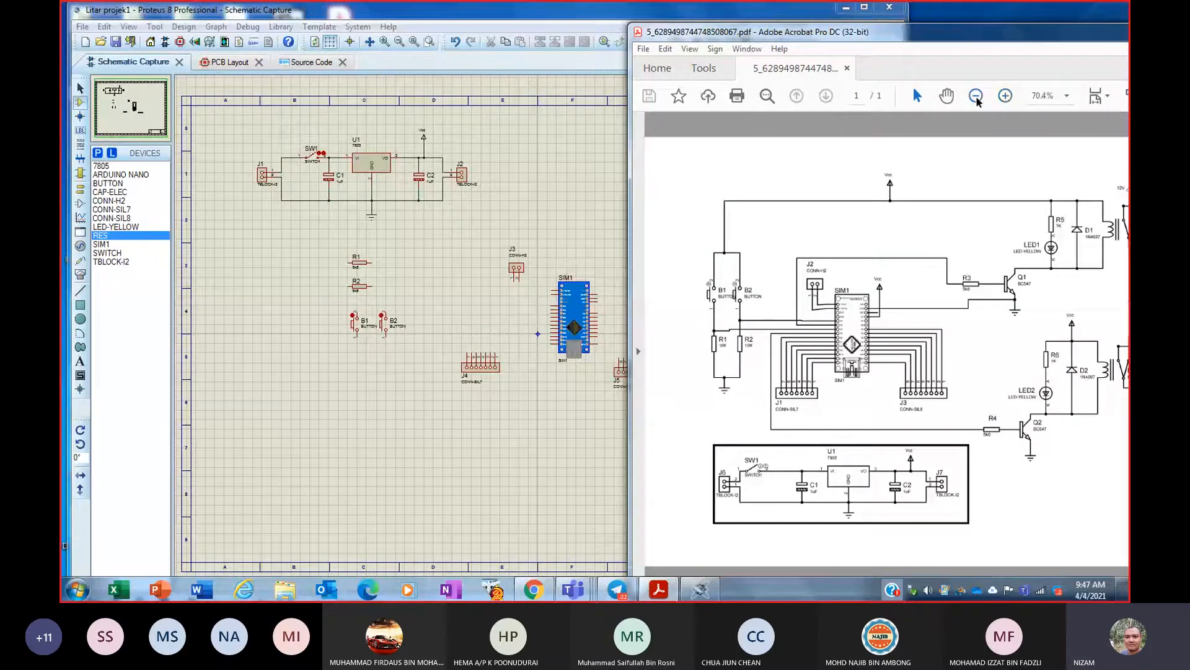
{"action": "left_click", "coordinate": [514, 15]}
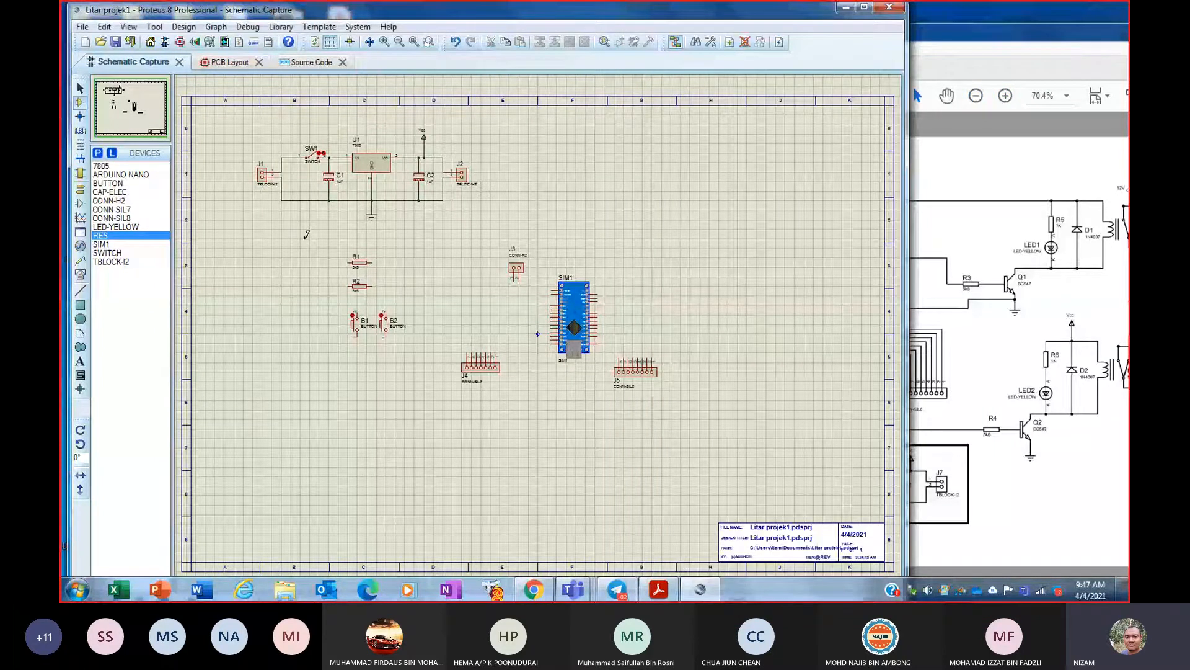
{"action": "key", "text": "Escape"}
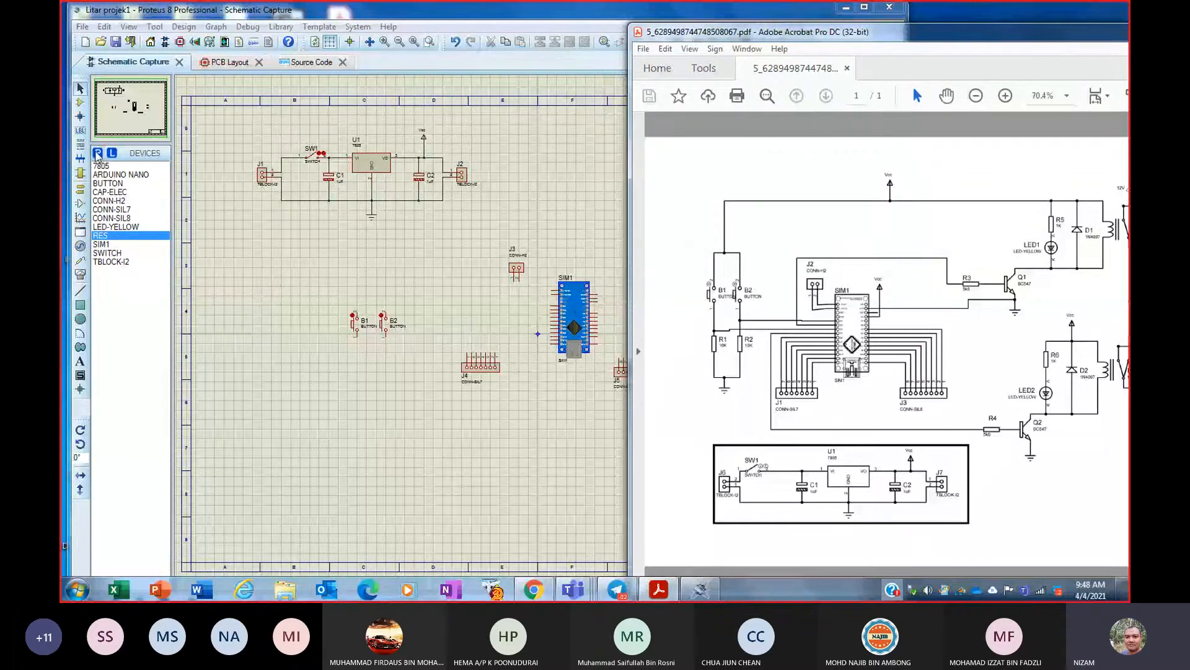
- Search the device library for ppd and look through its component categories, comparing them with the resistors in the reference PDF
{"action": "left_click", "coordinate": [97, 153]}
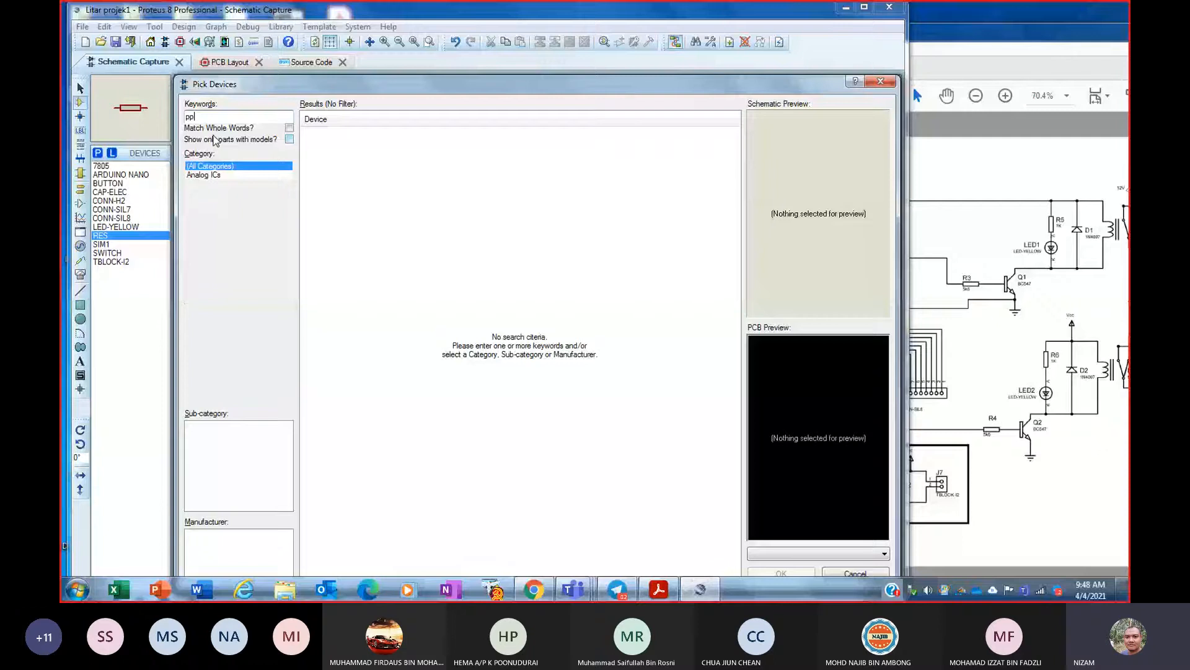
{"action": "type", "text": "ppd"}
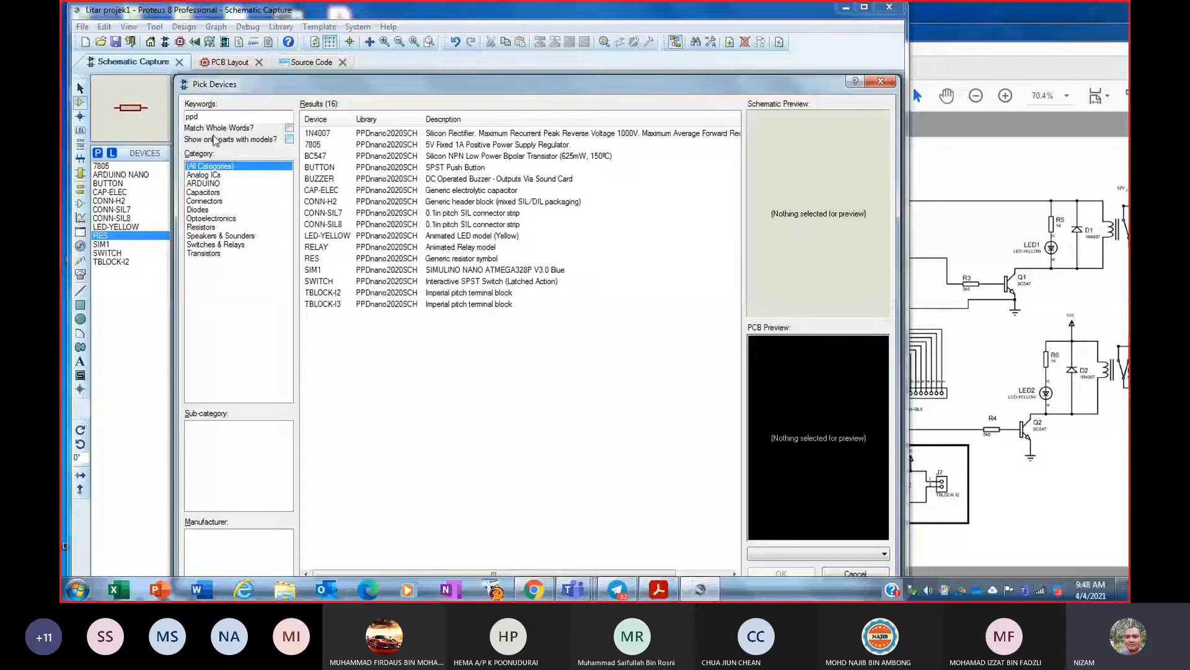
{"action": "left_click", "coordinate": [210, 218]}
{"action": "left_click", "coordinate": [205, 201]}
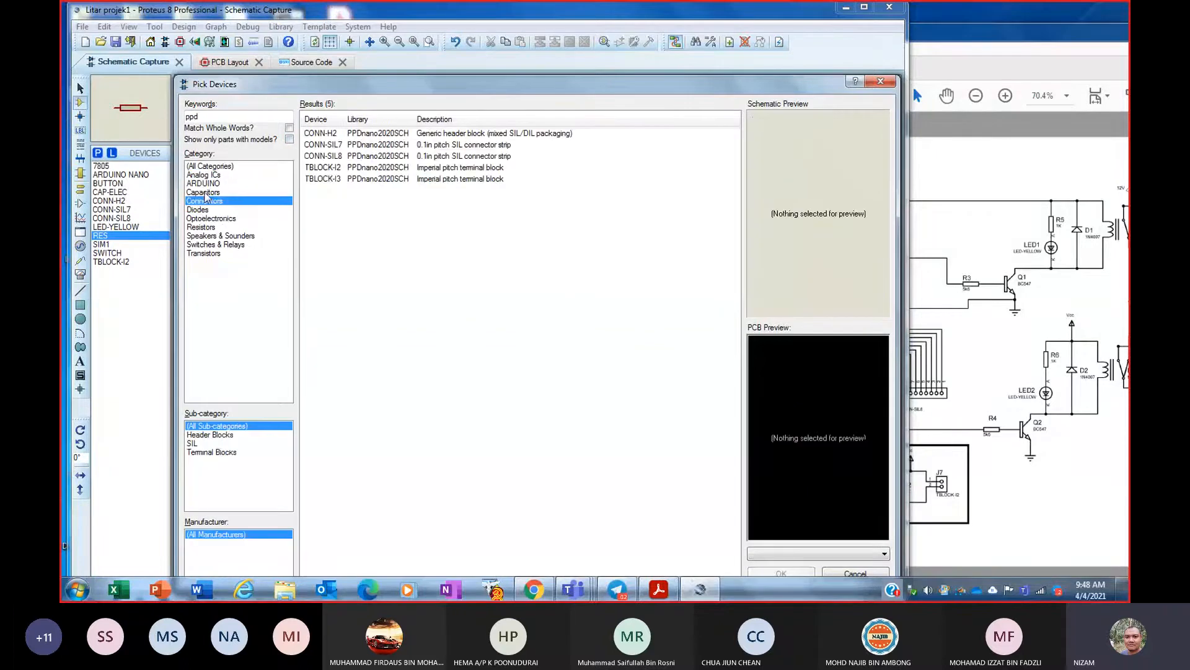
{"action": "left_click", "coordinate": [206, 193]}
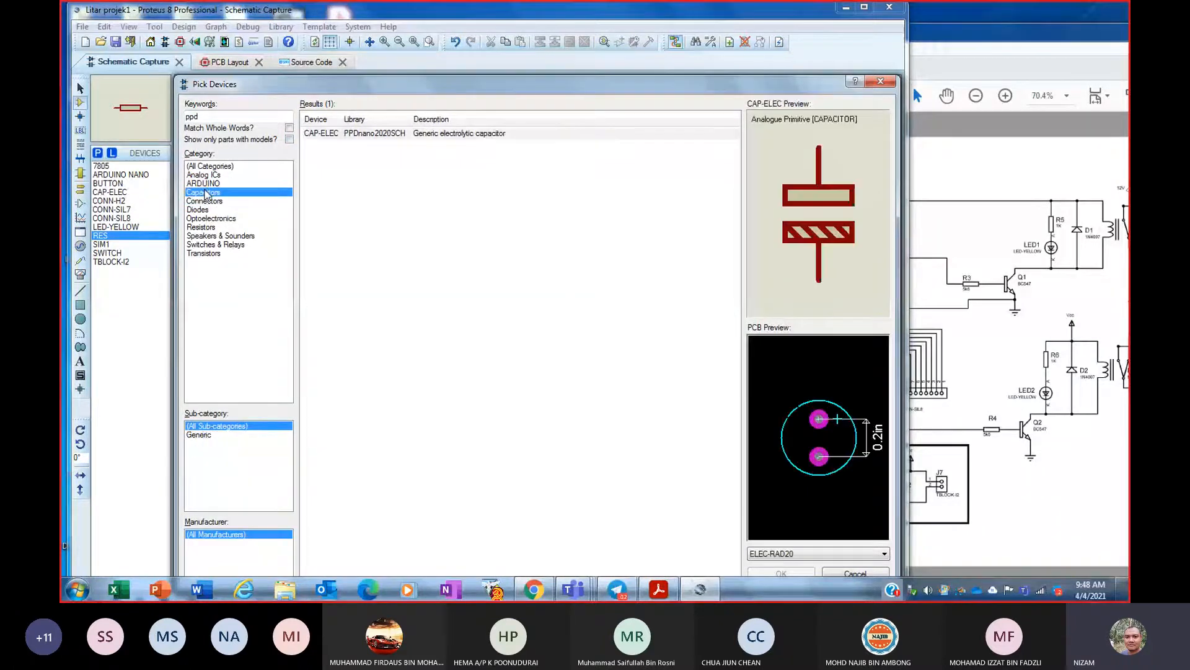
{"action": "left_click", "coordinate": [207, 175]}
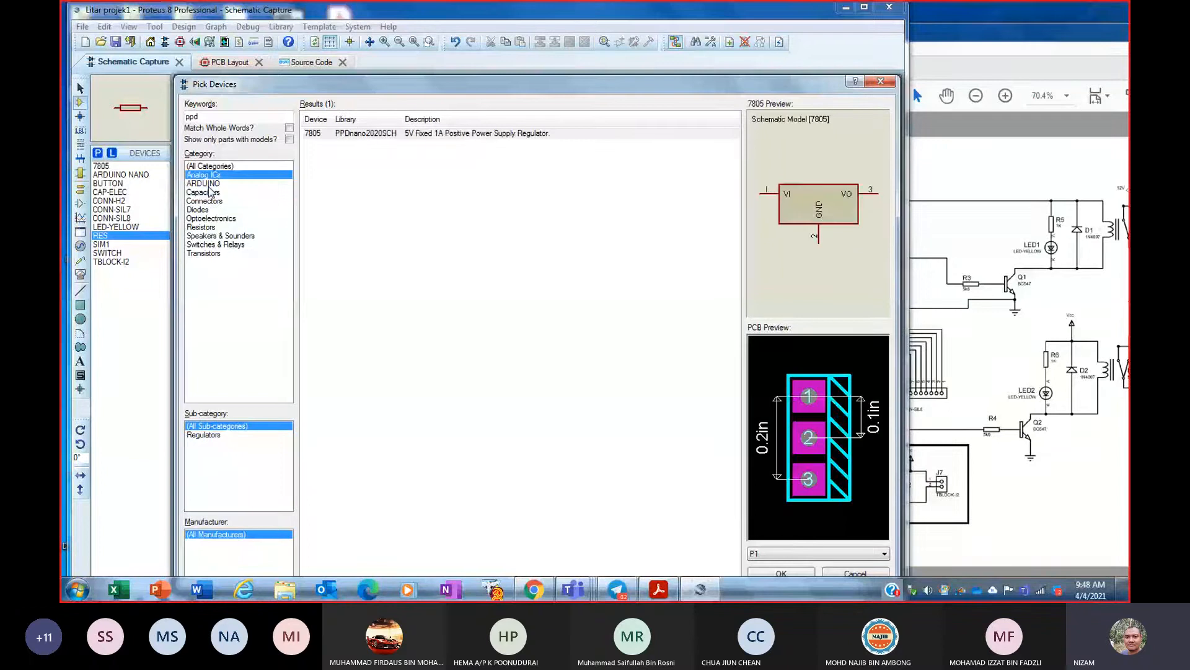
{"action": "left_click", "coordinate": [204, 183]}
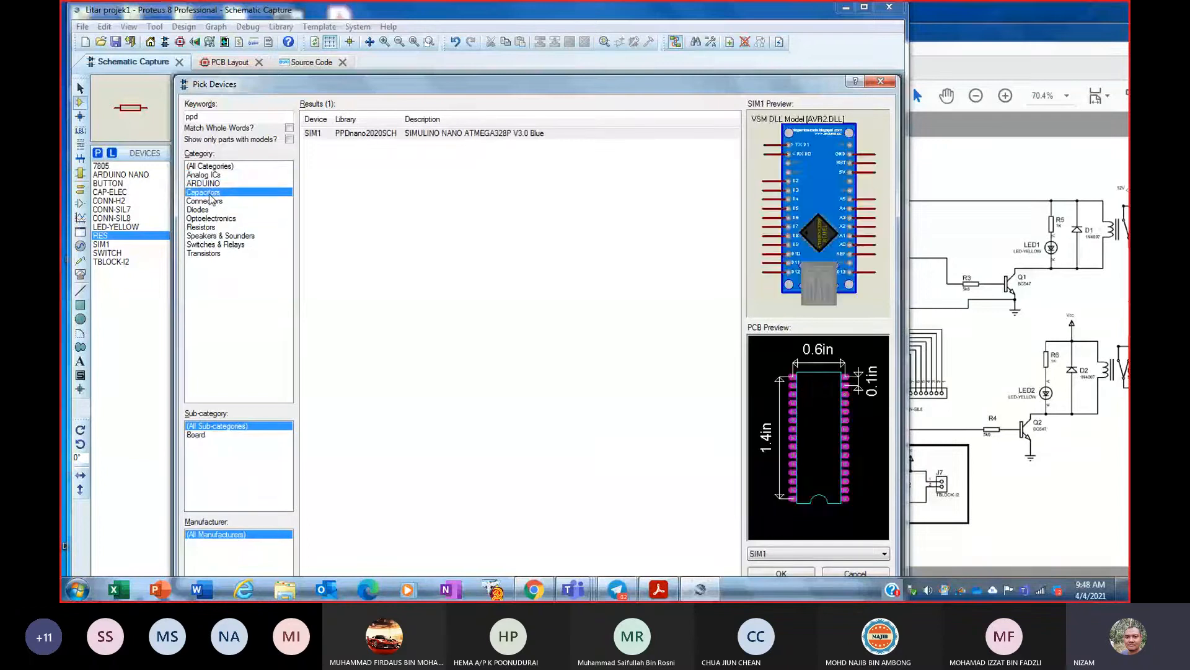
{"action": "left_click", "coordinate": [205, 201]}
{"action": "left_click", "coordinate": [211, 244]}
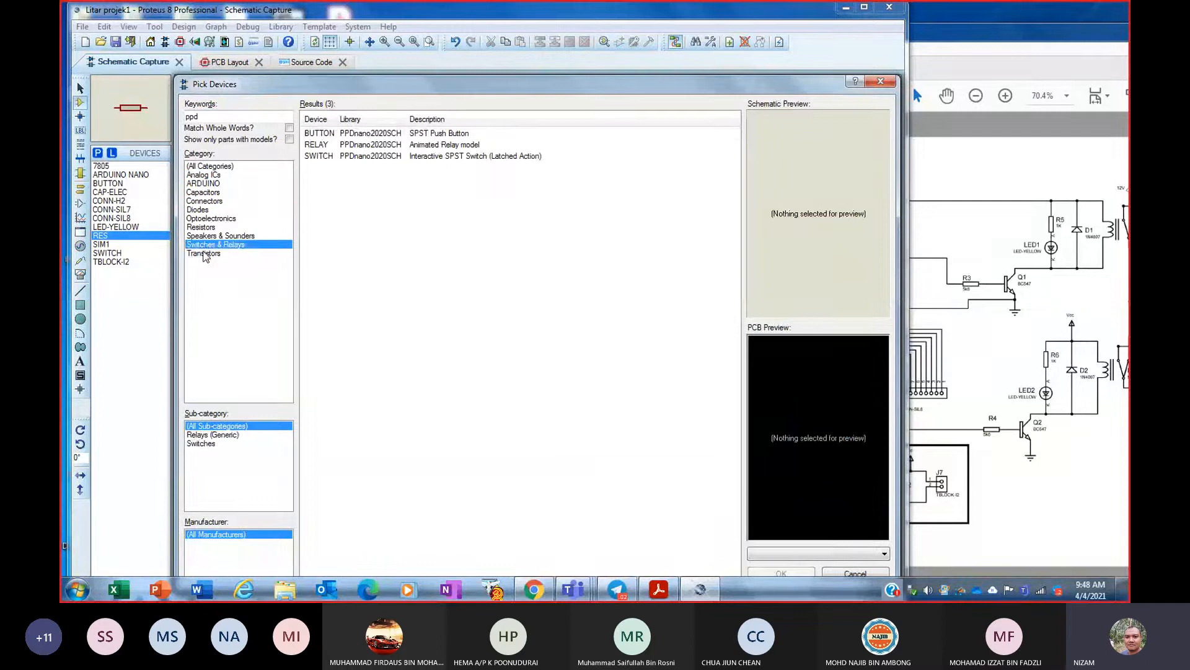
{"action": "left_click", "coordinate": [205, 254]}
{"action": "left_click", "coordinate": [208, 246]}
{"action": "left_click", "coordinate": [208, 237]}
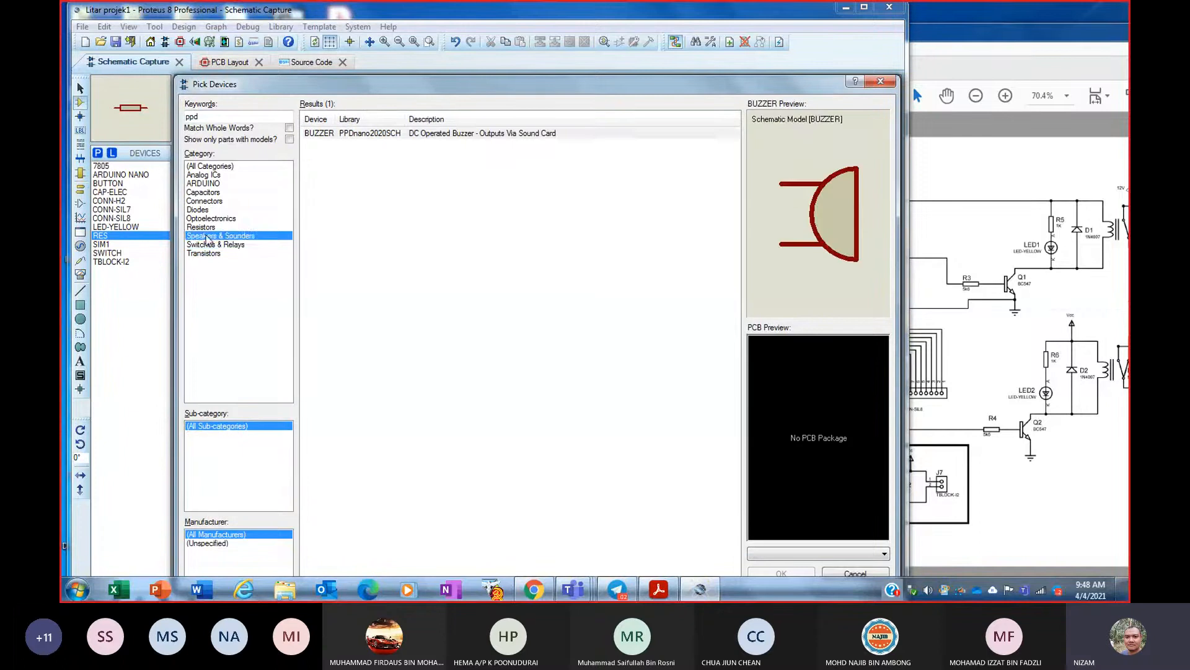
{"action": "left_click", "coordinate": [208, 219]}
{"action": "left_click", "coordinate": [203, 195]}
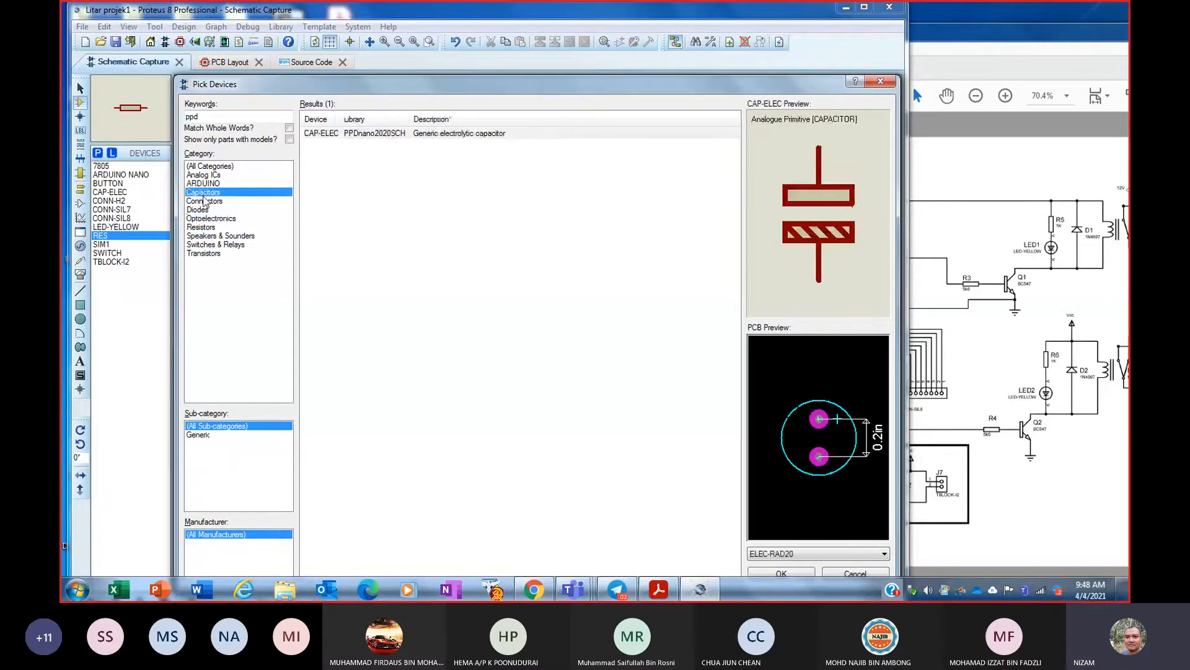
{"action": "left_click", "coordinate": [985, 41]}
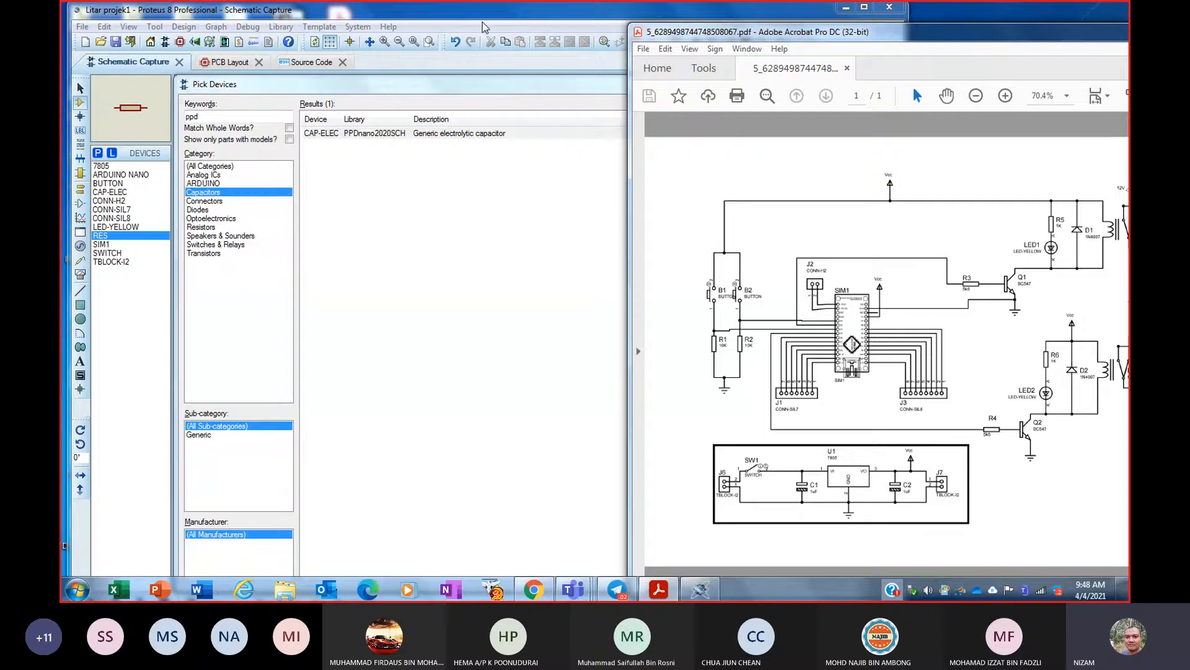
- Search the device library for 10k, pick MINRES10K from the 0.6W Metal Film resistors, and place two below the push buttons
{"action": "left_click", "coordinate": [247, 106]}
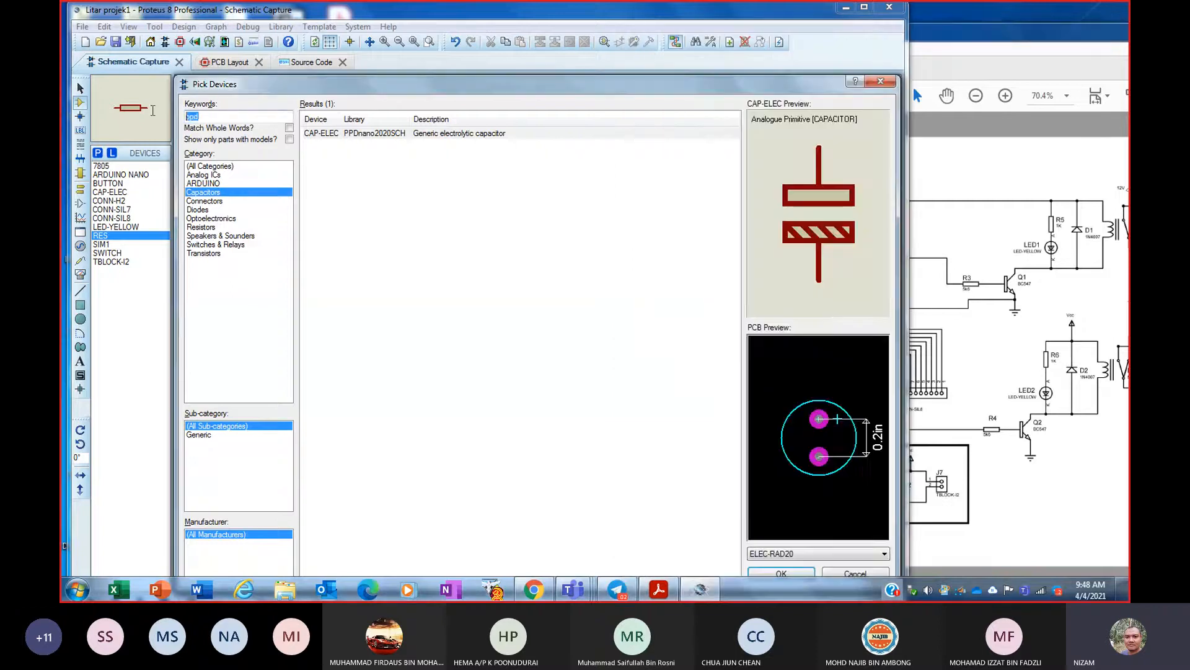
{"action": "type", "text": "10k"}
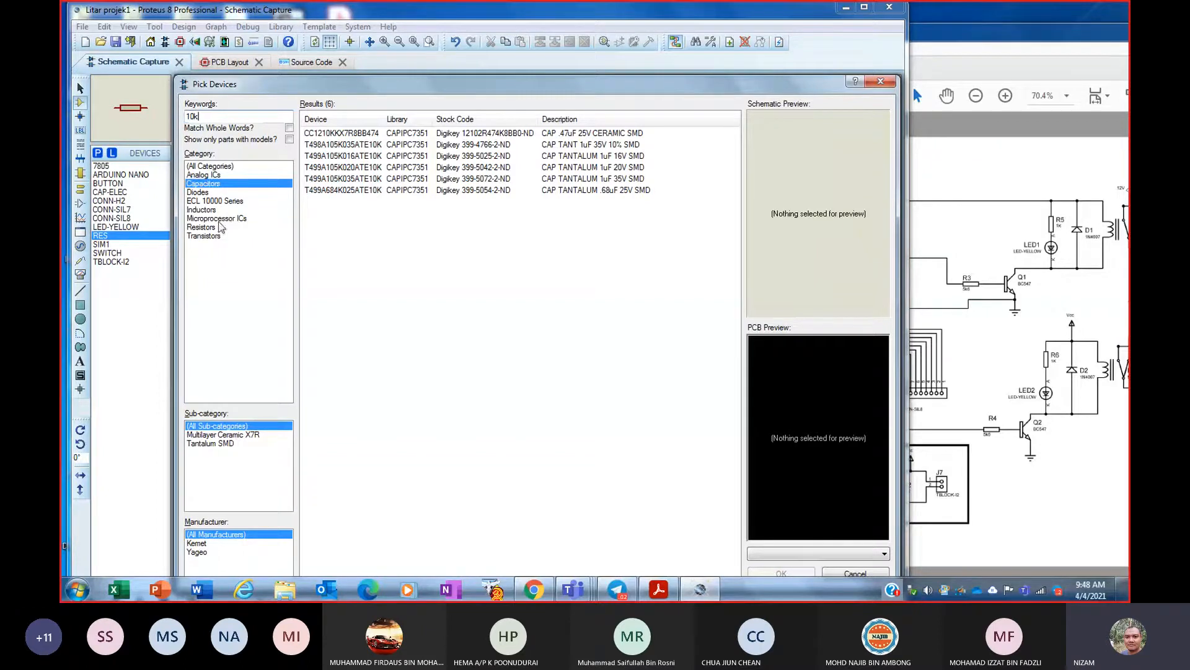
{"action": "left_click", "coordinate": [220, 226]}
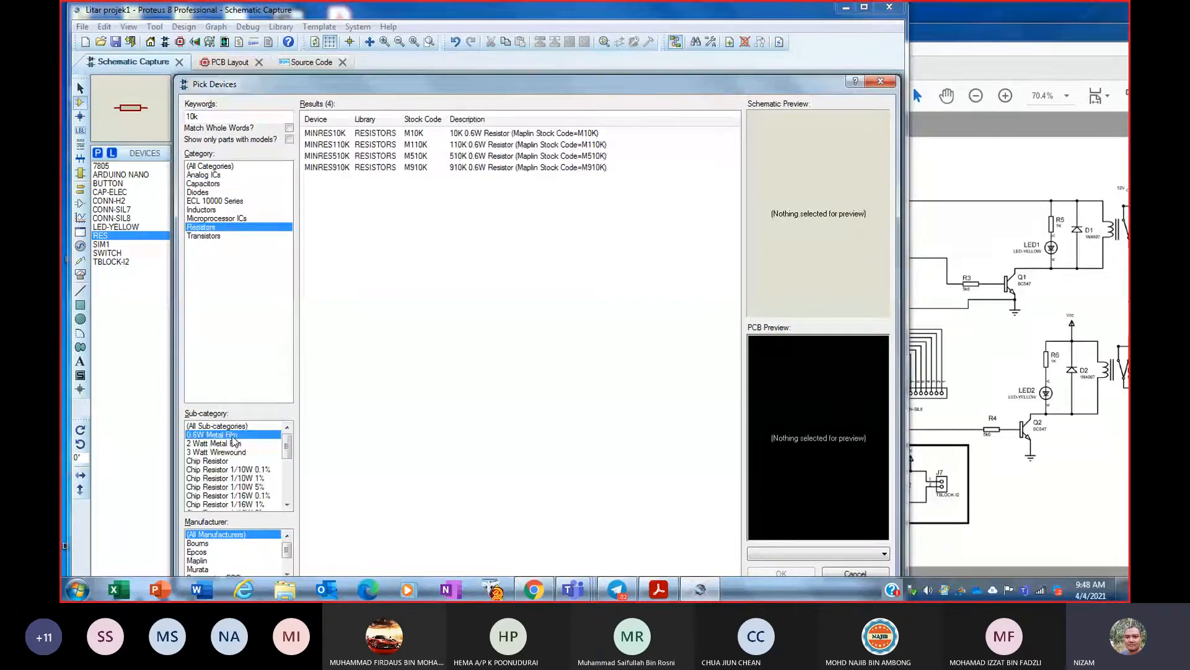
{"action": "left_click", "coordinate": [468, 135]}
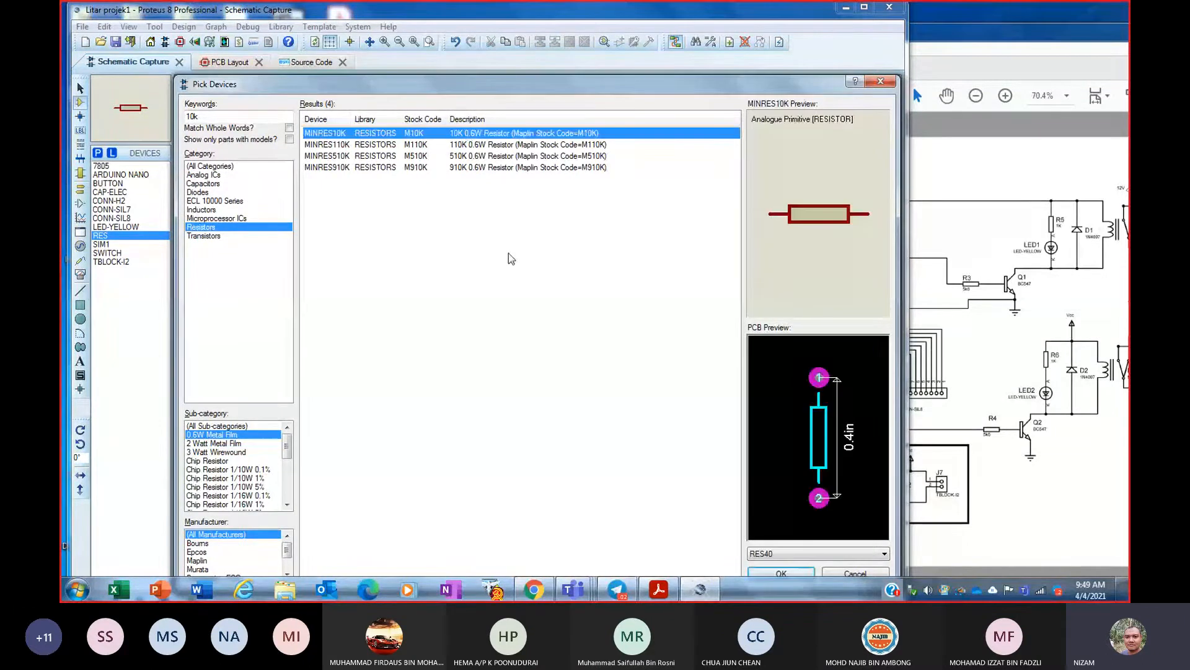
{"action": "left_click", "coordinate": [786, 574]}
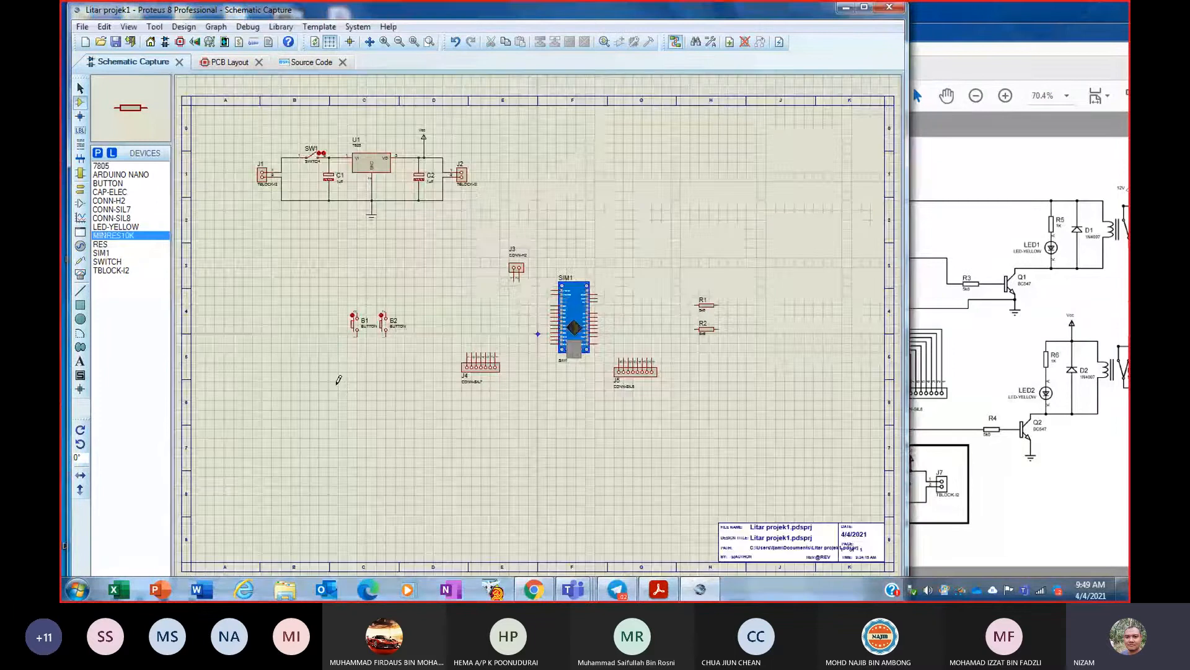
{"action": "left_click", "coordinate": [362, 370]}
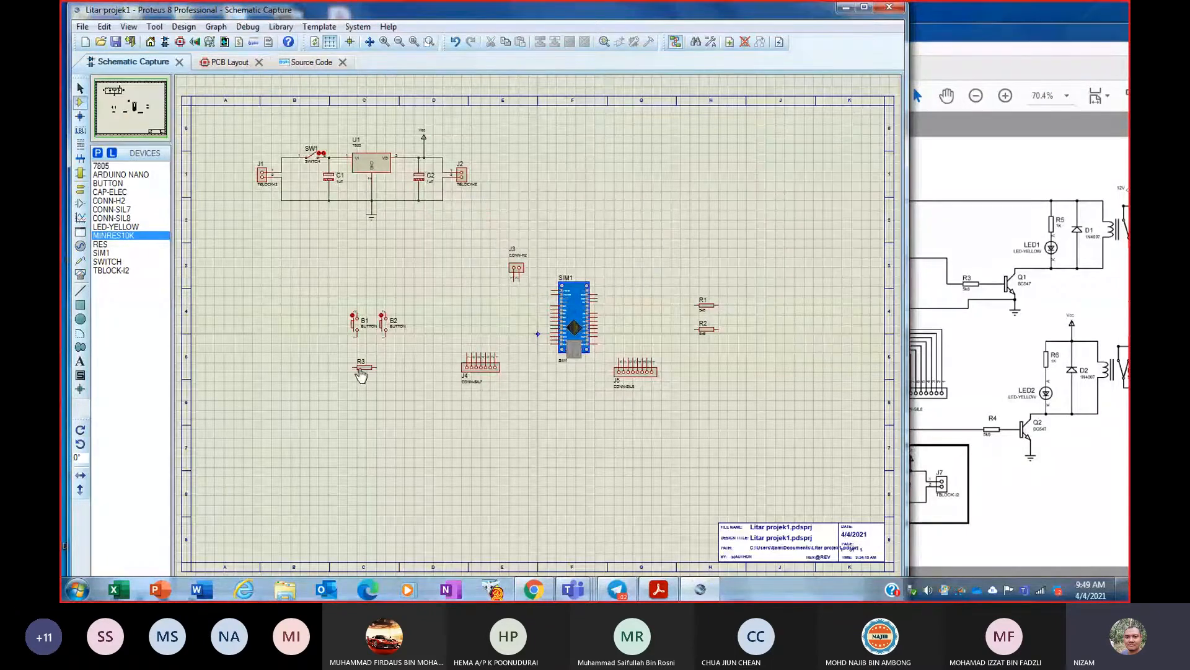
{"action": "left_click", "coordinate": [363, 401]}
{"action": "left_click", "coordinate": [992, 39]}
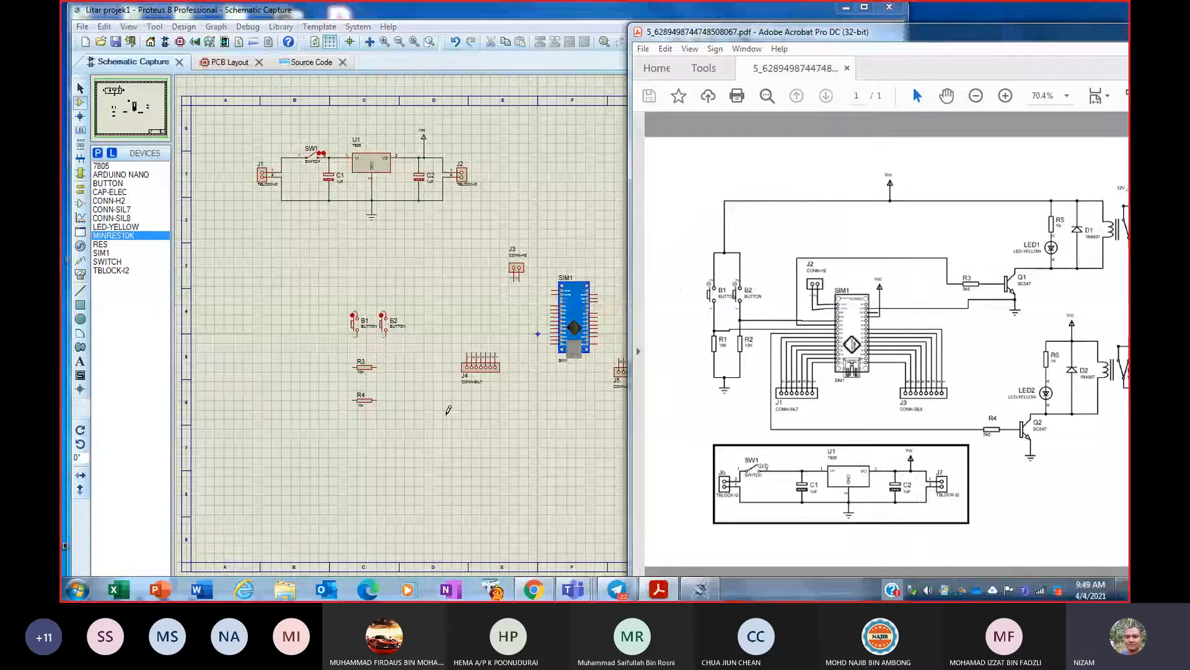
- Select both 10k resistors together, rotate them anti-clockwise, and move them directly below the two push buttons
{"action": "left_click", "coordinate": [80, 89]}
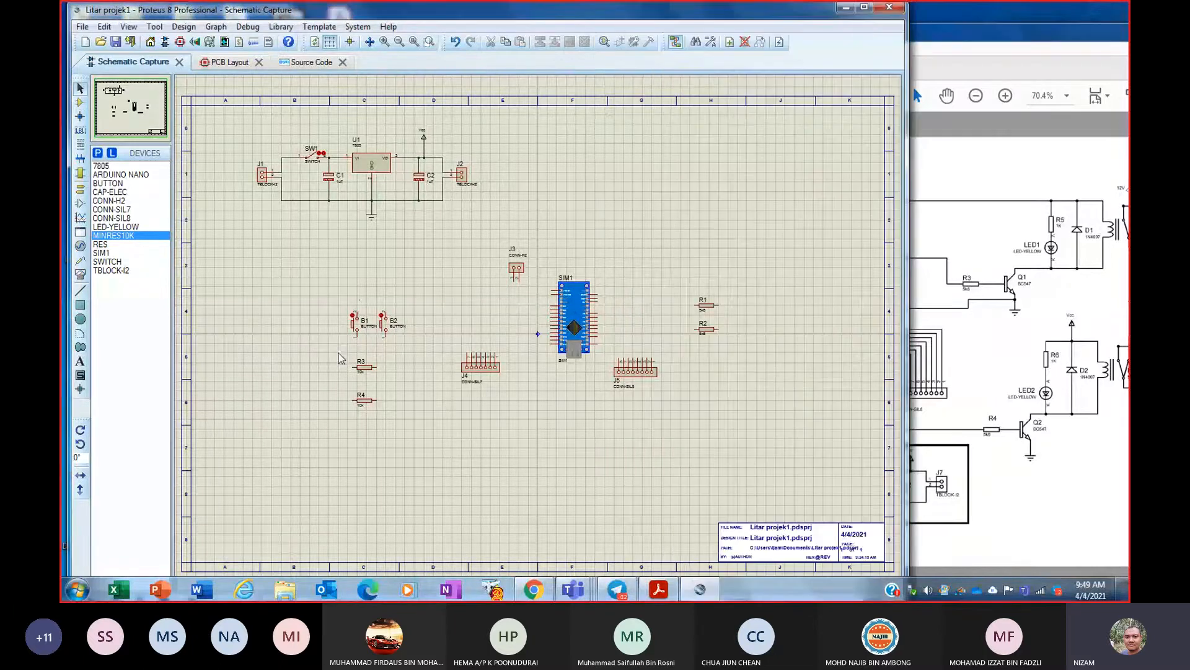
{"action": "left_click_drag", "start_coordinate": [338, 352], "coordinate": [399, 438]}
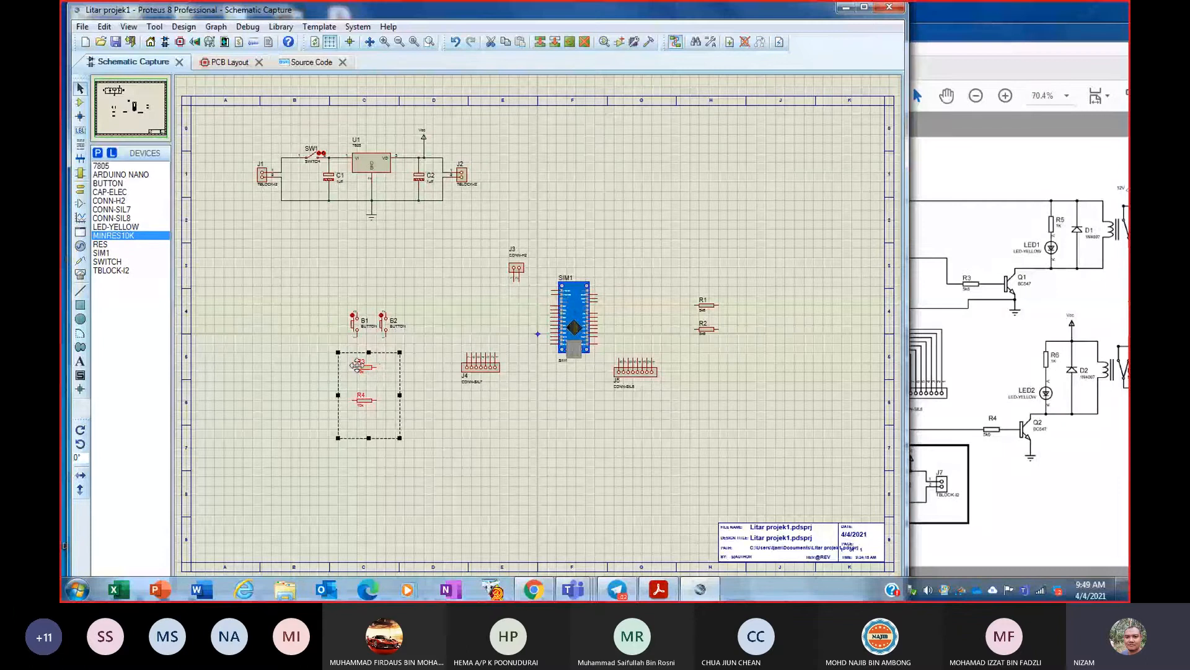
{"action": "right_click", "coordinate": [373, 364]}
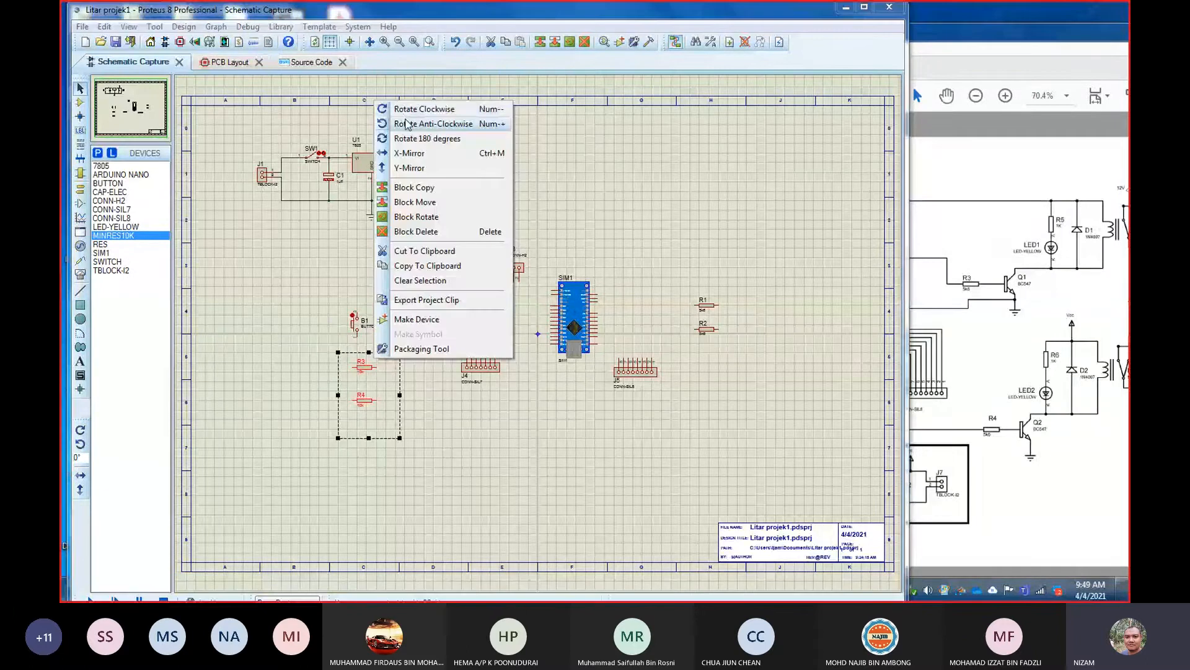
{"action": "left_click", "coordinate": [407, 124]}
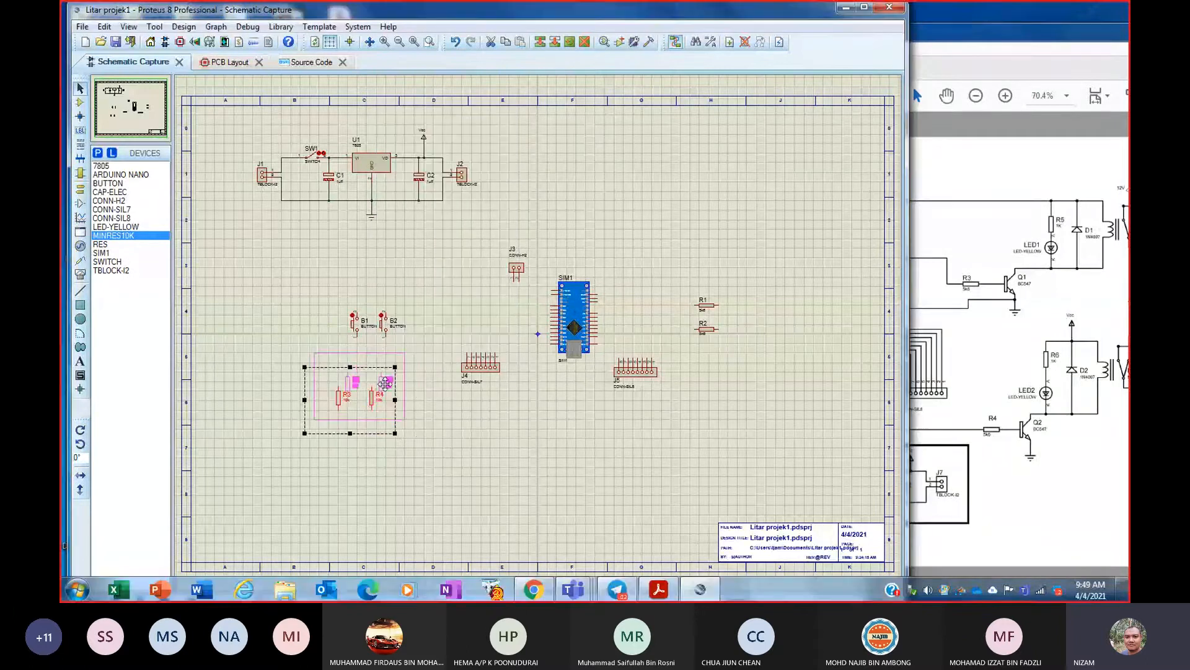
{"action": "left_click", "coordinate": [650, 484]}
- Arrange the reference PDF beside the schematic at 100% zoom and examine its transistor and relay sections
{"action": "left_click", "coordinate": [1032, 38]}
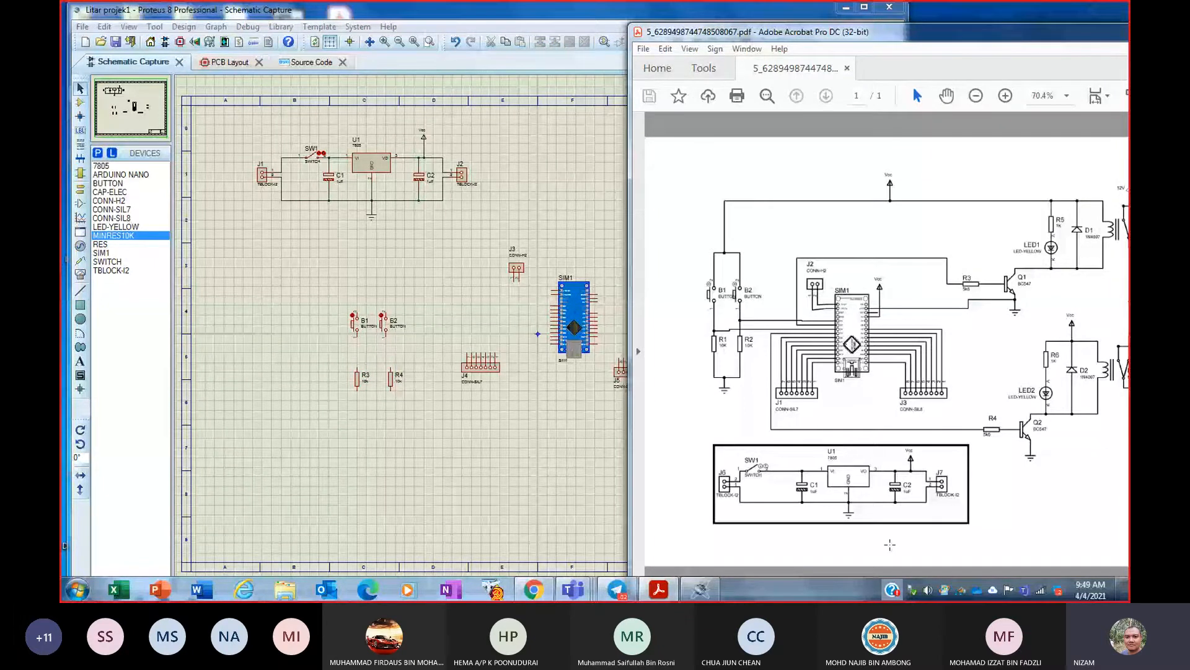
{"action": "scroll", "coordinate": [890, 545], "scroll_direction": "down", "scroll_amount": 2}
{"action": "left_click_drag", "start_coordinate": [983, 34], "coordinate": [891, 5]}
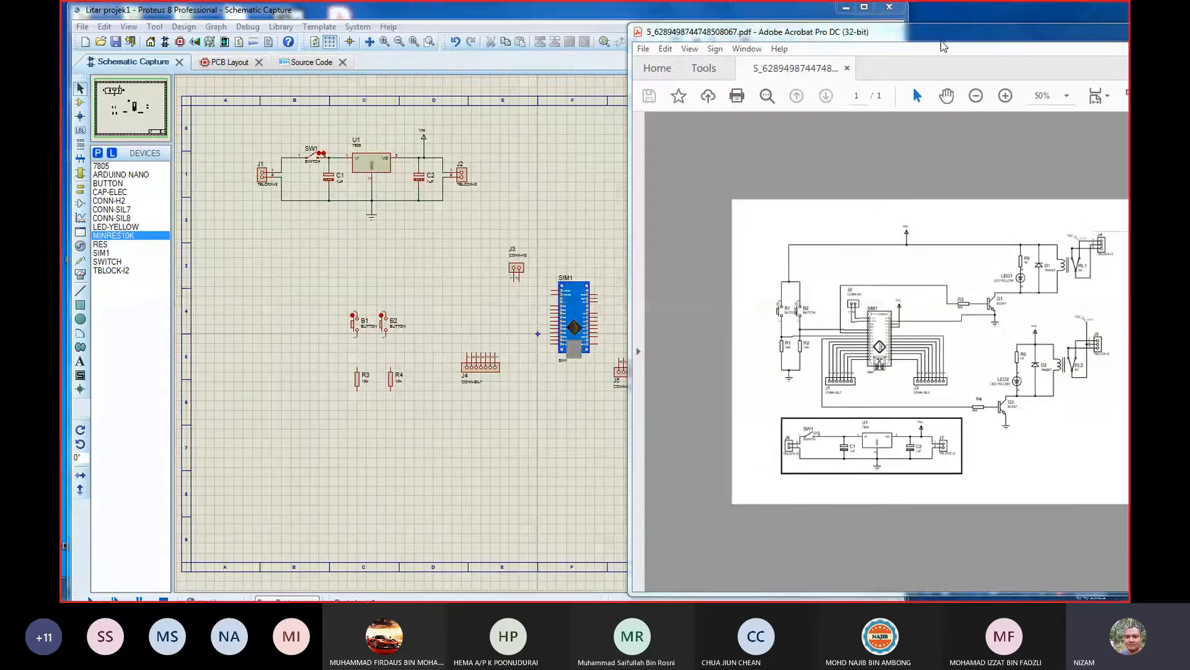
{"action": "left_click_drag", "start_coordinate": [943, 46], "coordinate": [848, 32]}
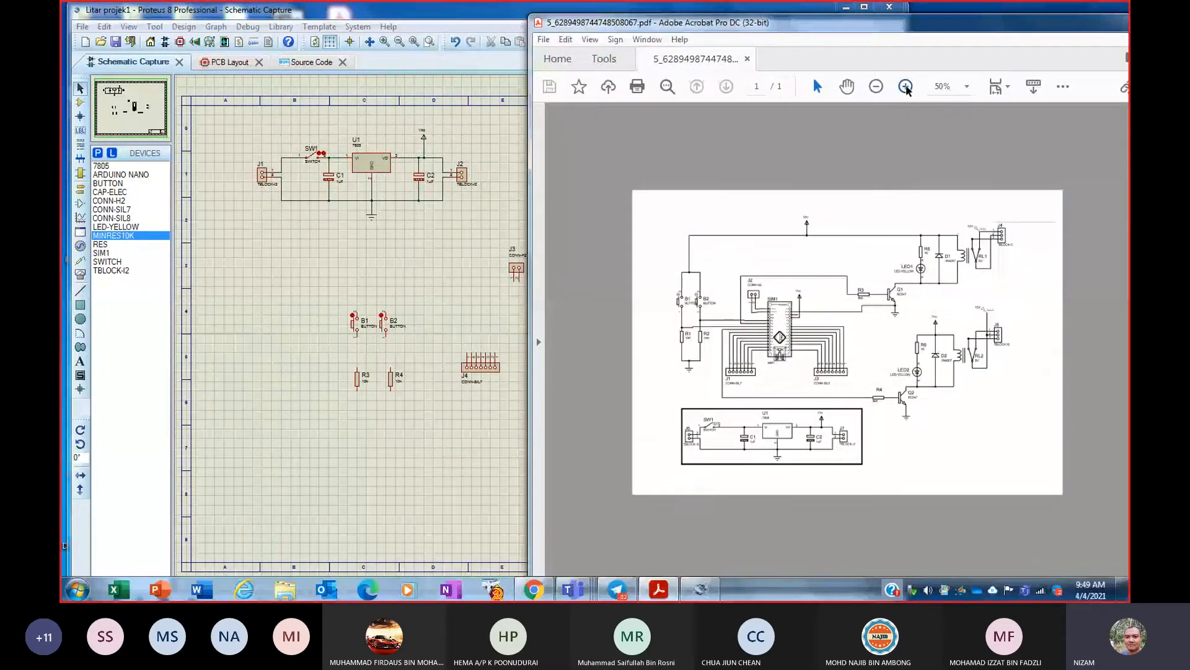
{"action": "left_click", "coordinate": [906, 88]}
{"action": "left_click", "coordinate": [906, 87]}
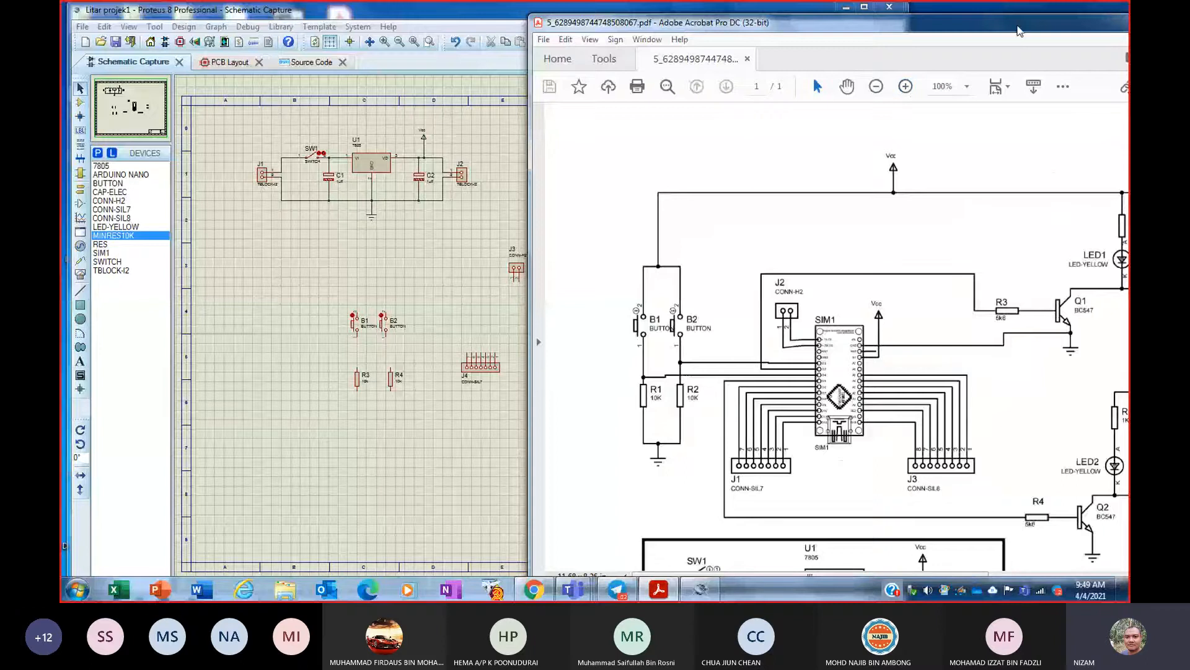
{"action": "left_click_drag", "start_coordinate": [1020, 31], "coordinate": [906, 13]}
{"action": "left_click_drag", "start_coordinate": [452, 271], "coordinate": [683, 273]}
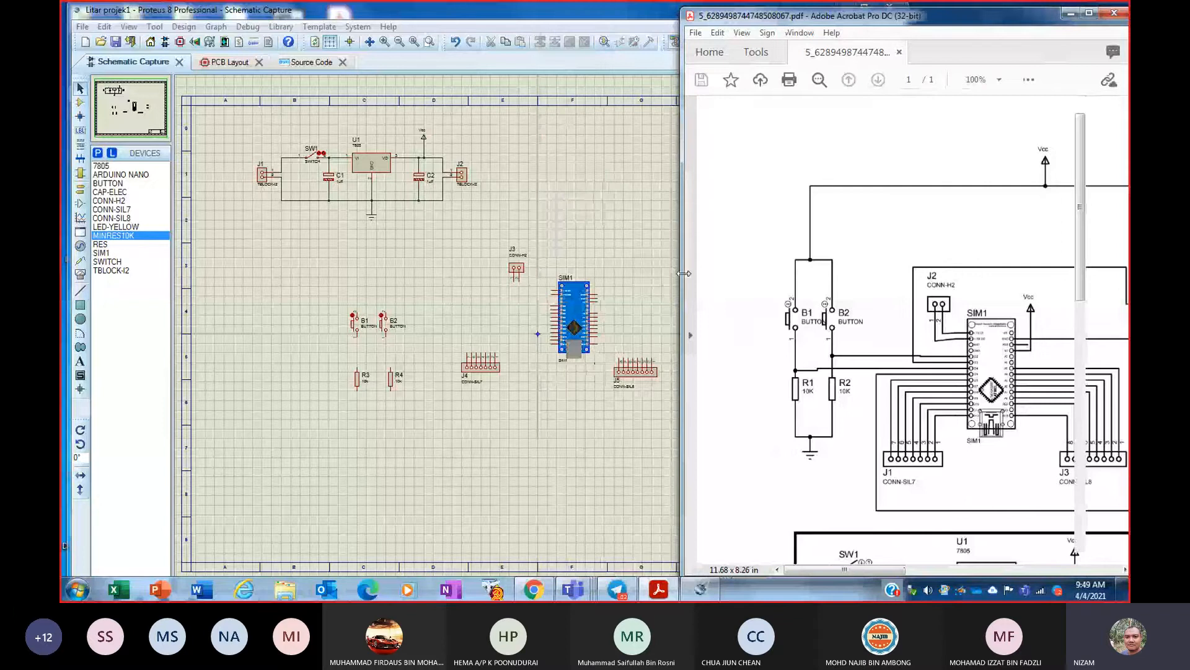
{"action": "left_click_drag", "start_coordinate": [858, 569], "coordinate": [990, 574]}
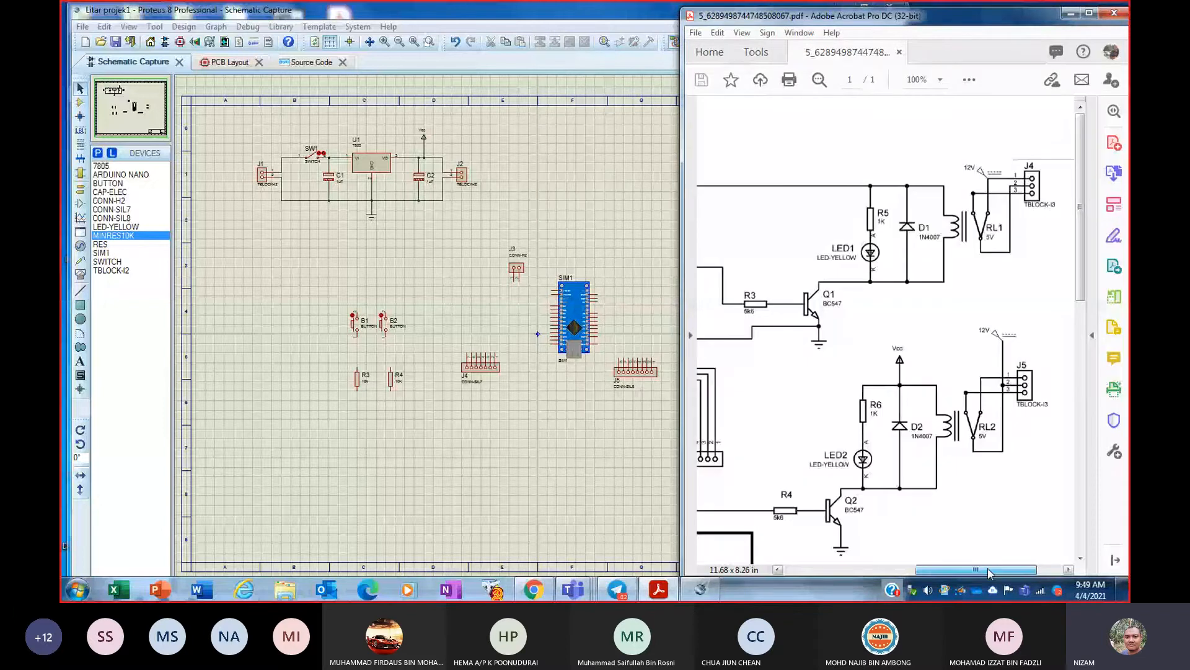
- Search the device library for ppd, pick BC547 from the Transistors category, and place one beside the upper horizontal resistor, away from the Arduino Nano
{"action": "left_click", "coordinate": [97, 153]}
{"action": "type", "text": "pp"}
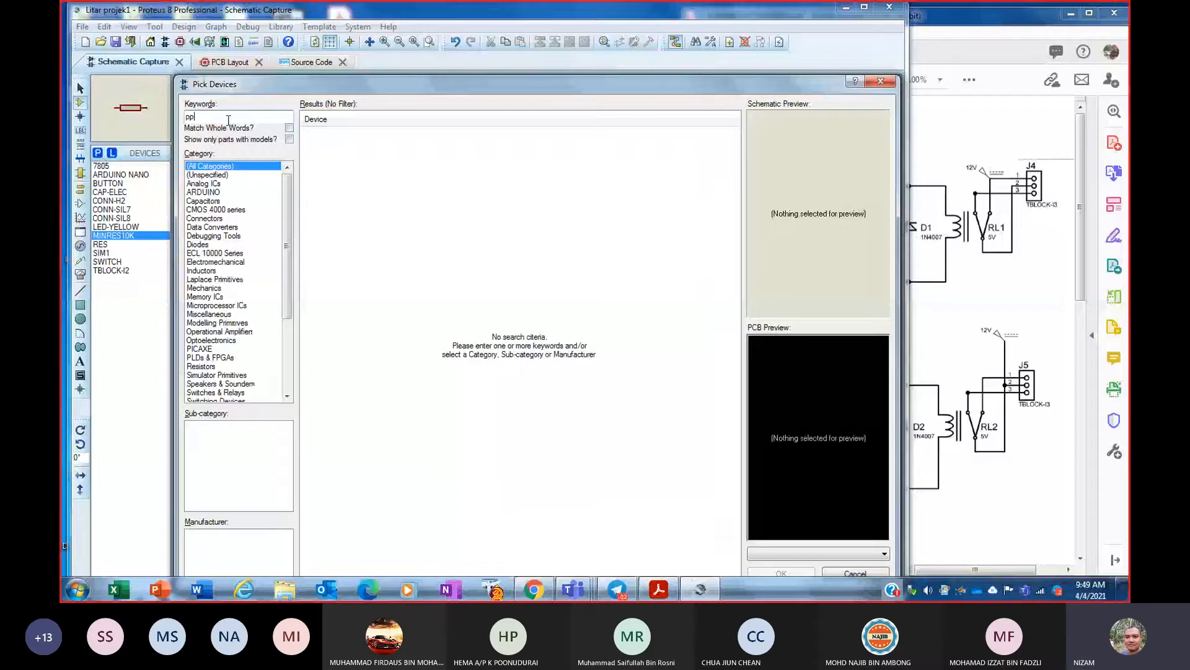
{"action": "type", "text": "d"}
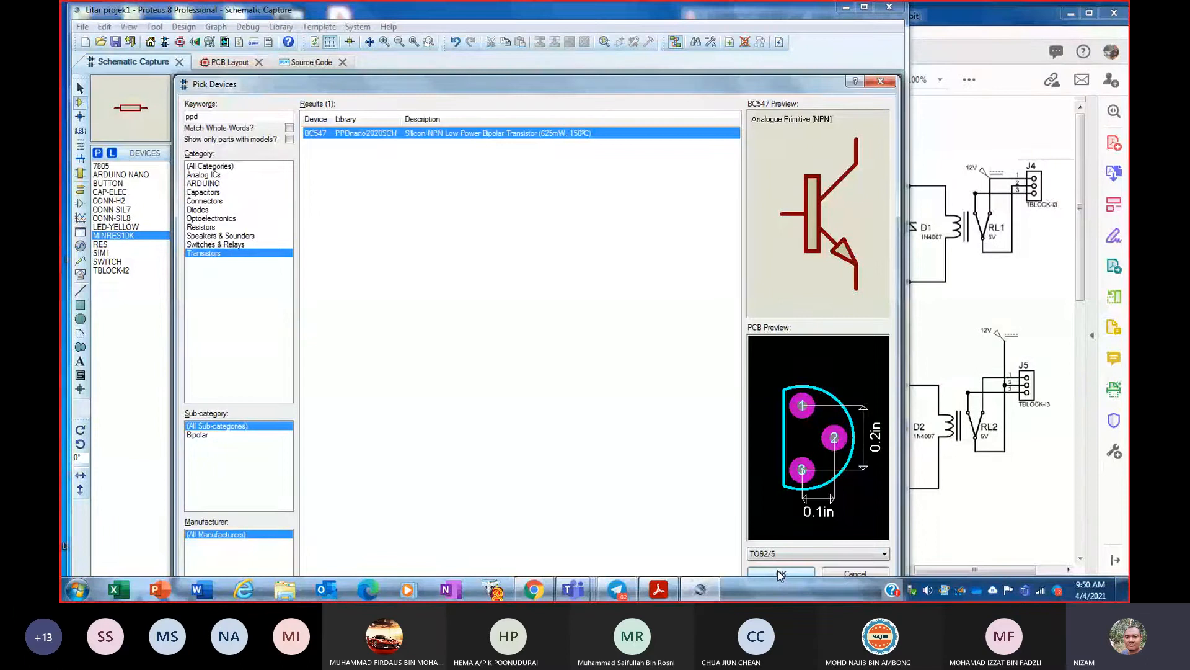
{"action": "left_click", "coordinate": [781, 574]}
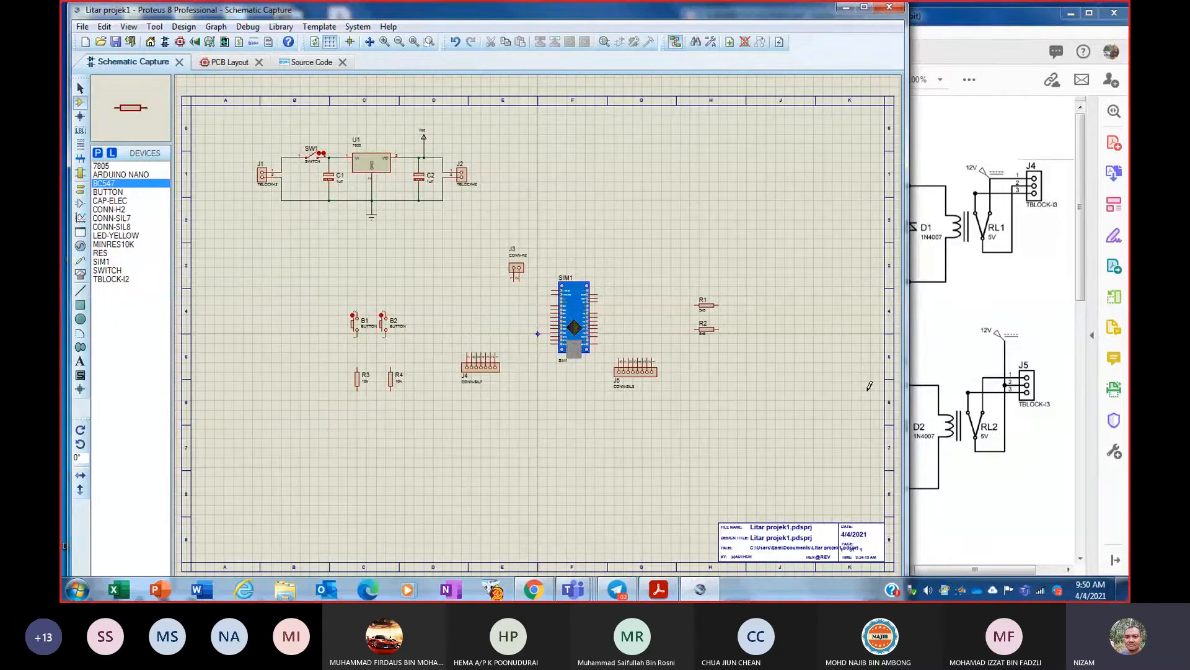
{"action": "left_click", "coordinate": [970, 20]}
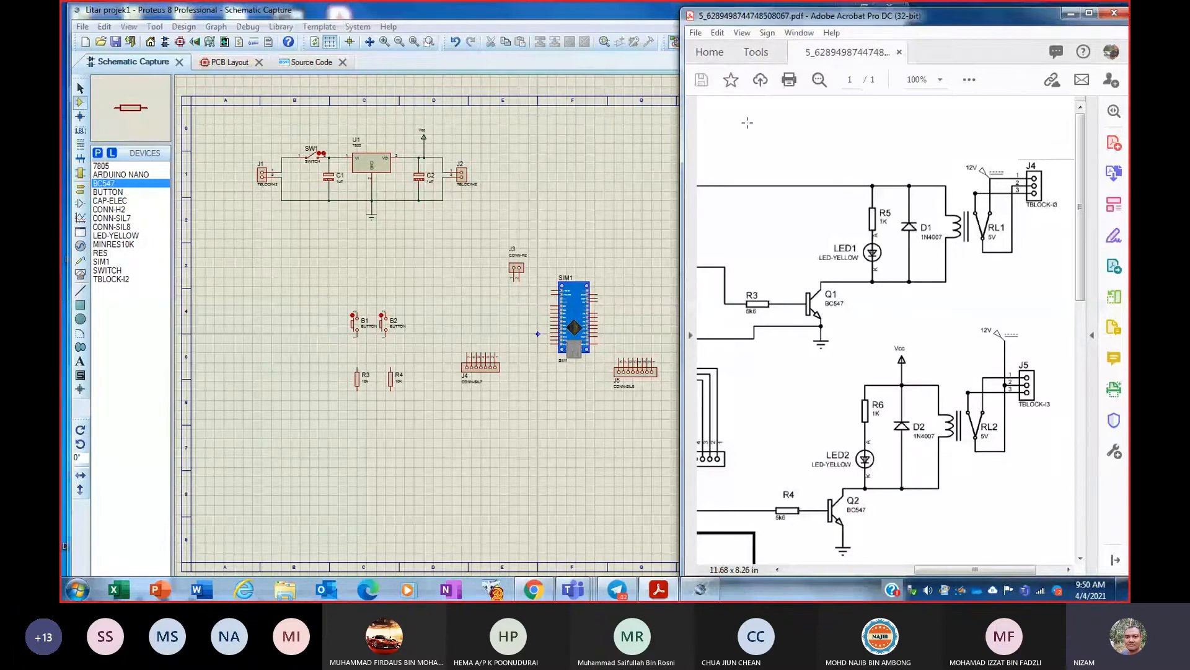
{"action": "key", "text": "alt+Tab"}
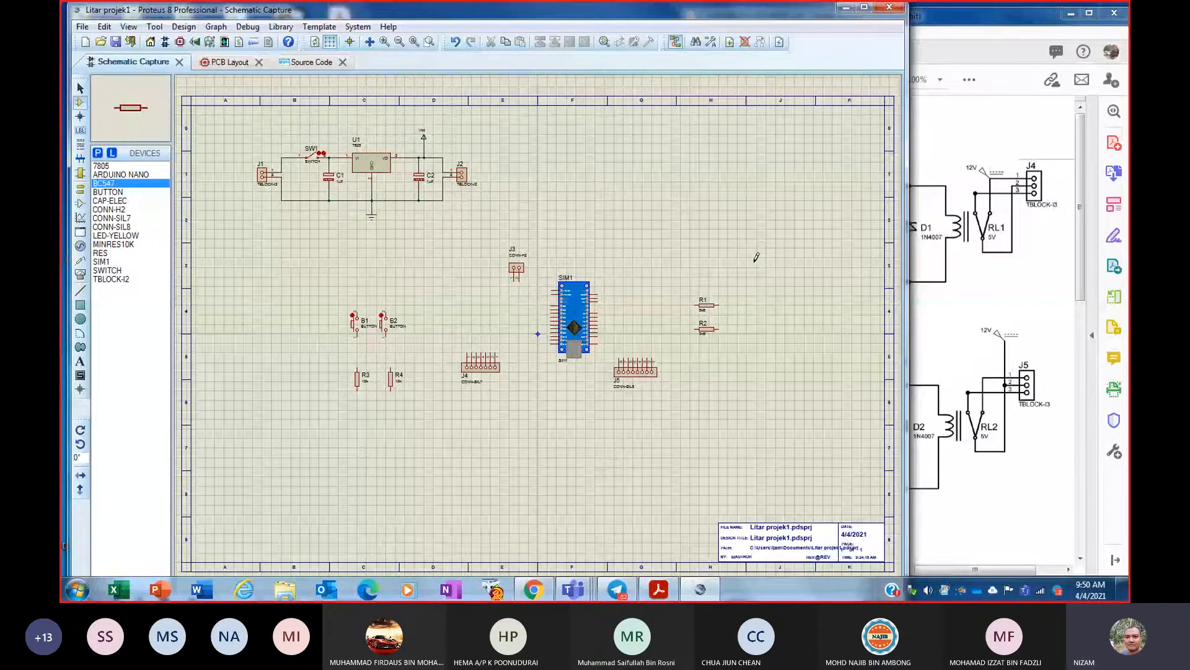
{"action": "left_click", "coordinate": [751, 305]}
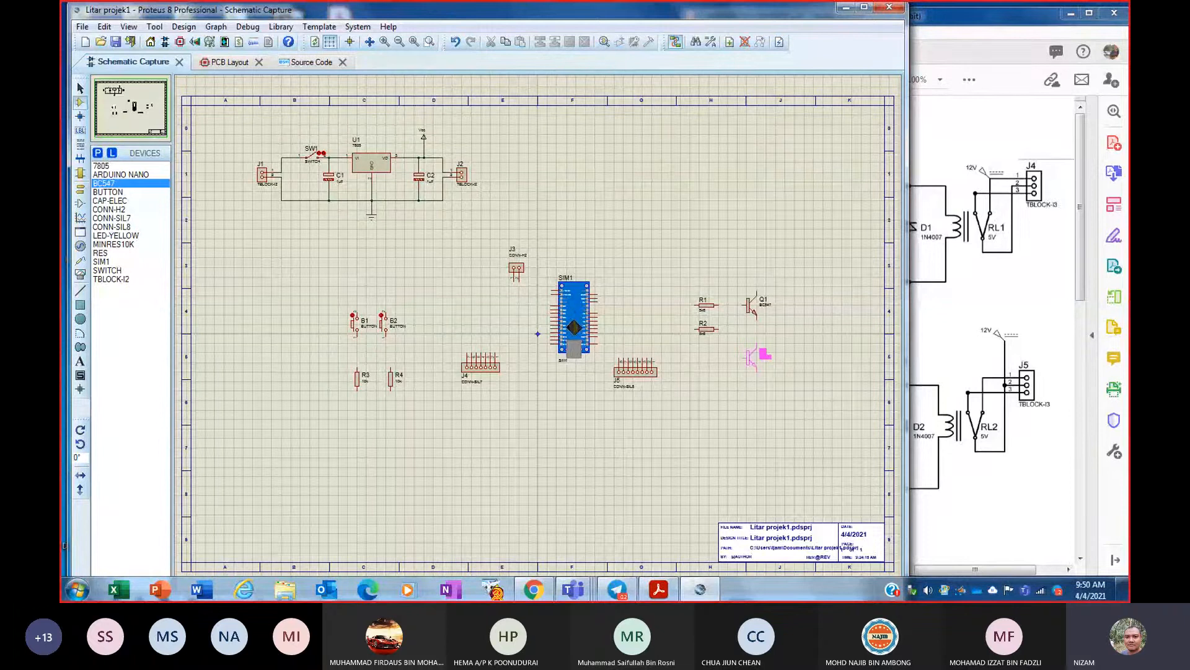
{"action": "left_click", "coordinate": [985, 21]}
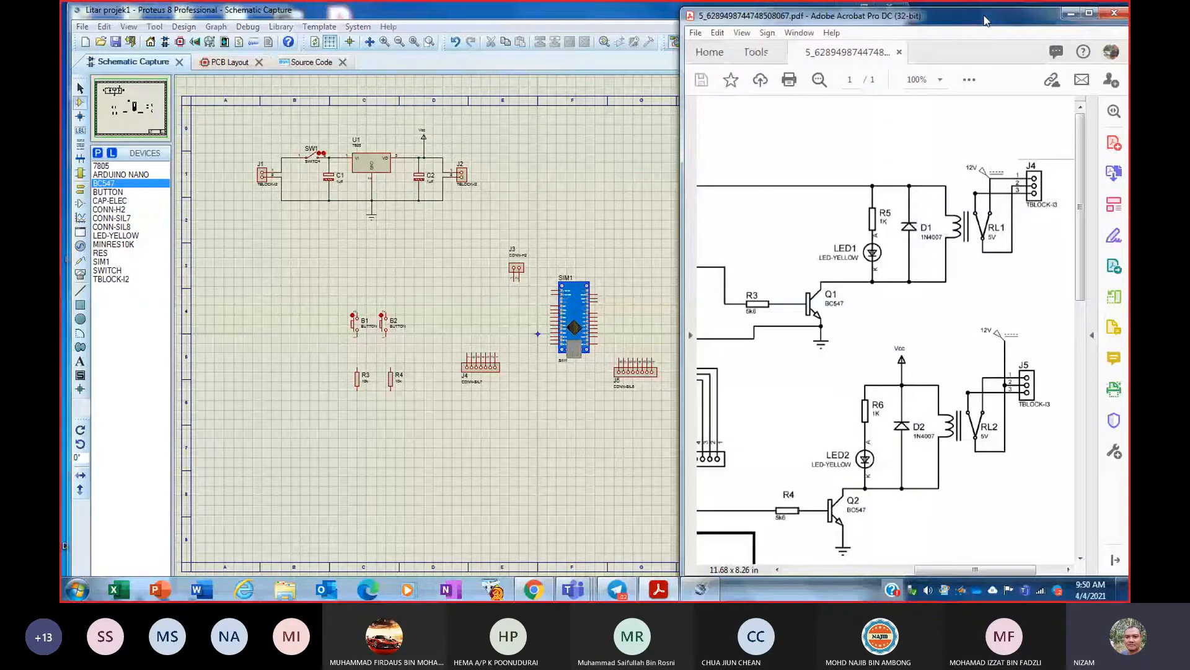
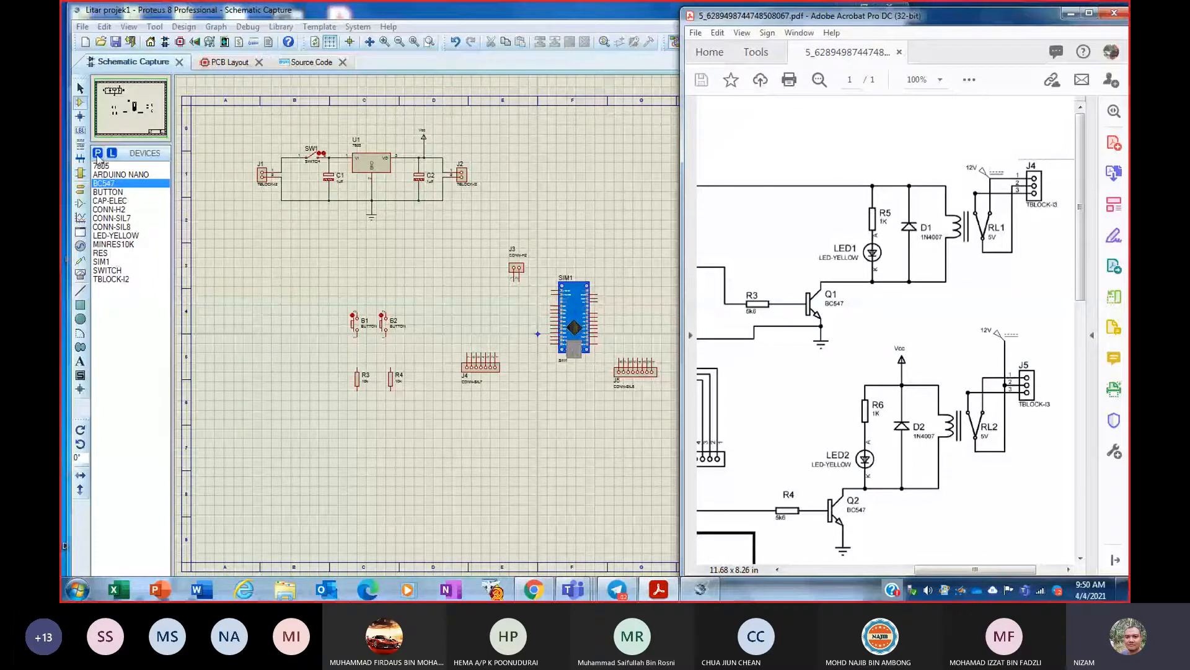
- Search the device library for ppd, pick LED-YELLOW, and replace its existing instances with the library version
{"action": "left_click", "coordinate": [98, 153]}
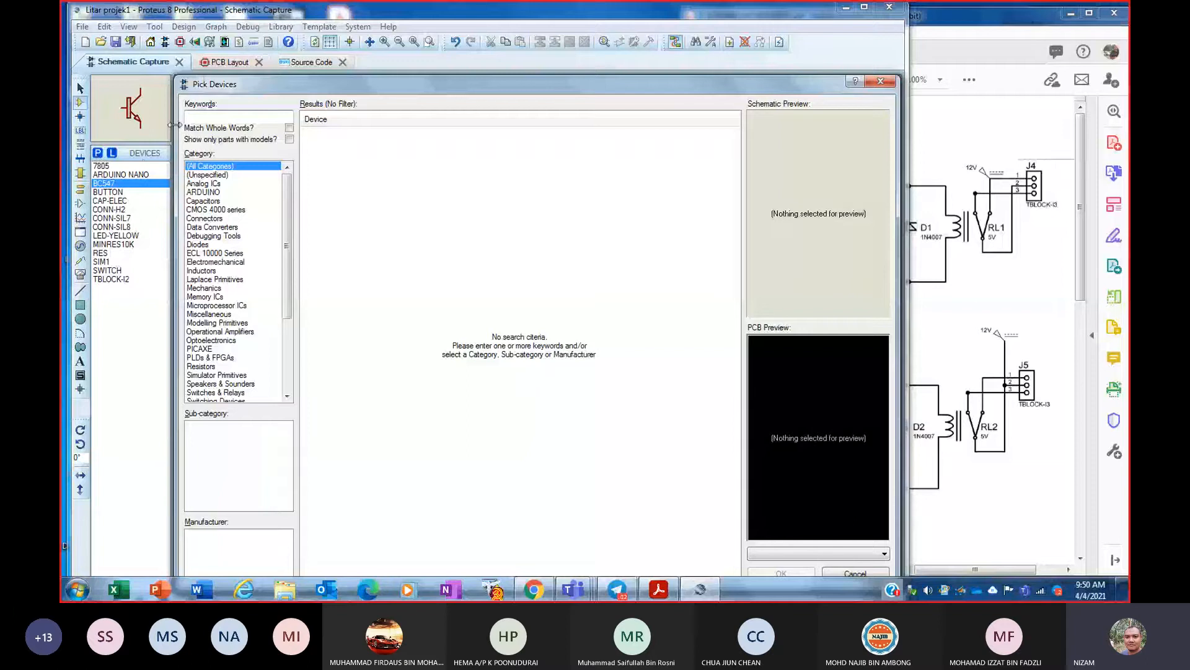
{"action": "type", "text": "ppl"}
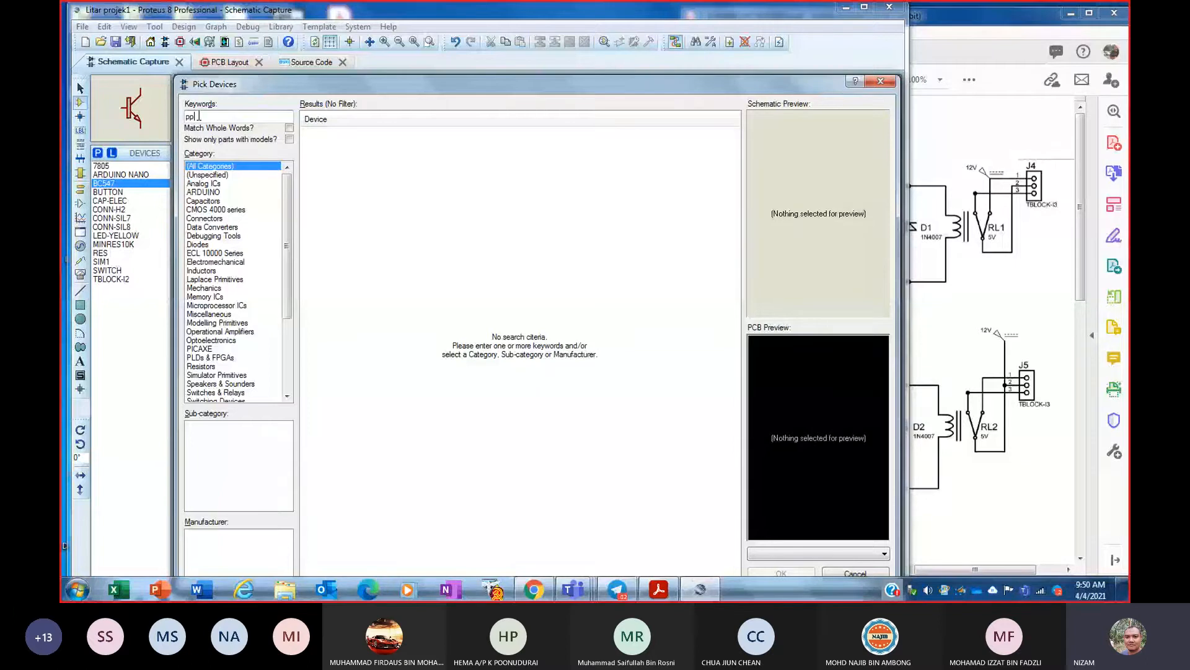
{"action": "type", "text": "d"}
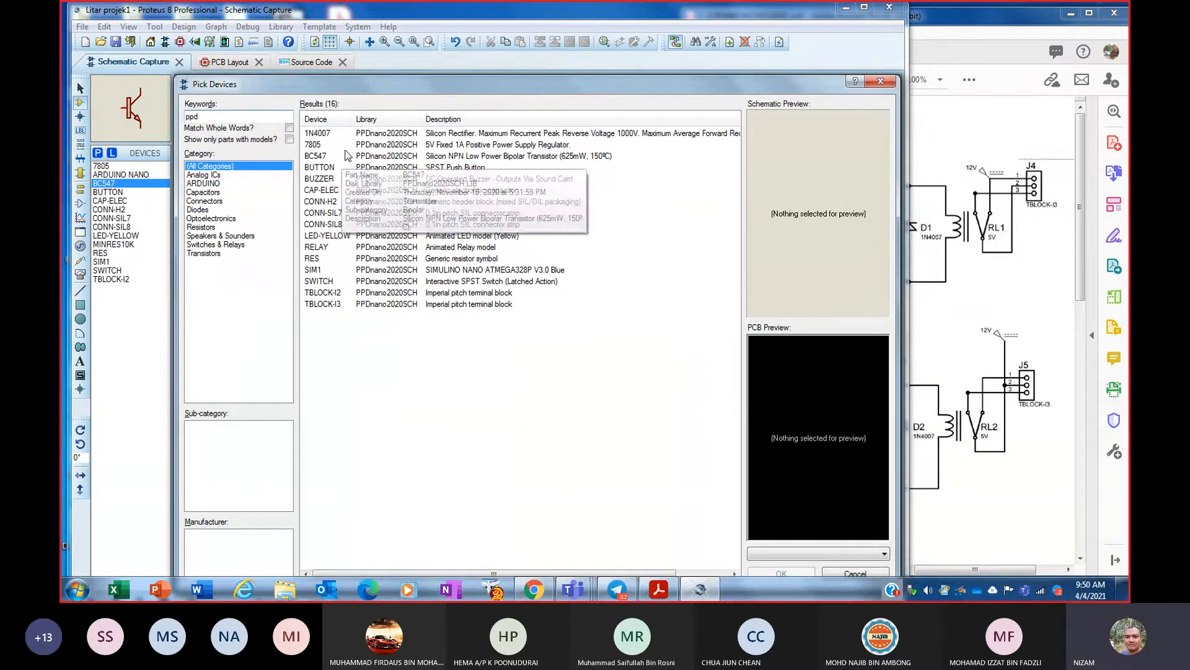
{"action": "left_click", "coordinate": [486, 238]}
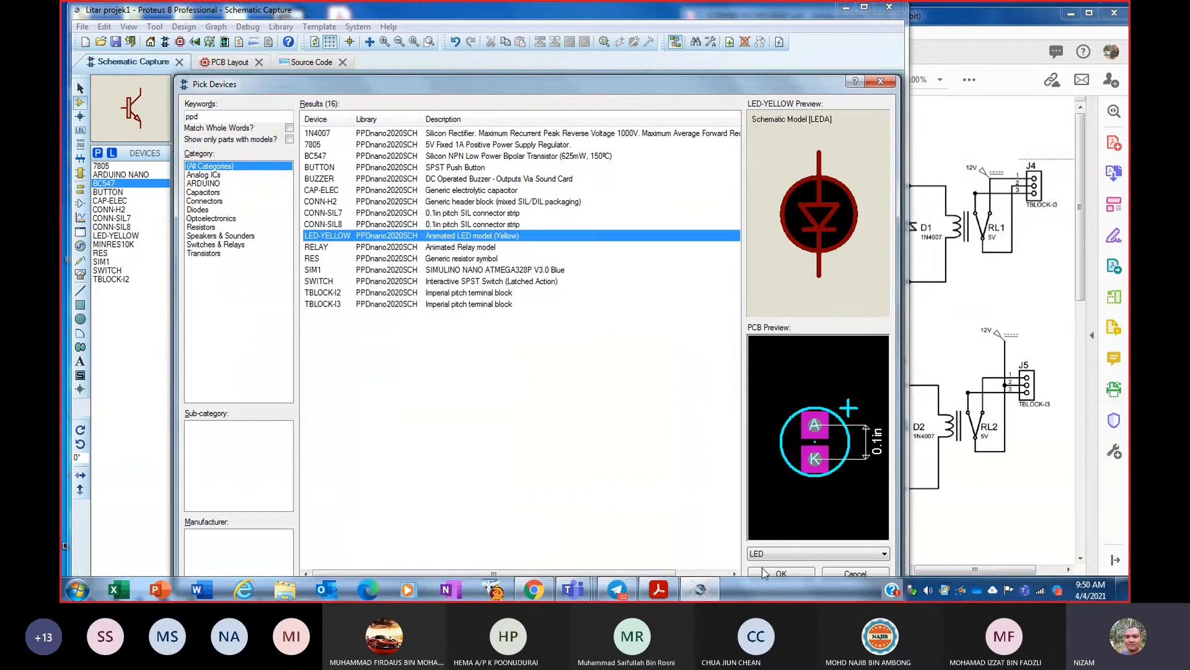
{"action": "left_click", "coordinate": [794, 571]}
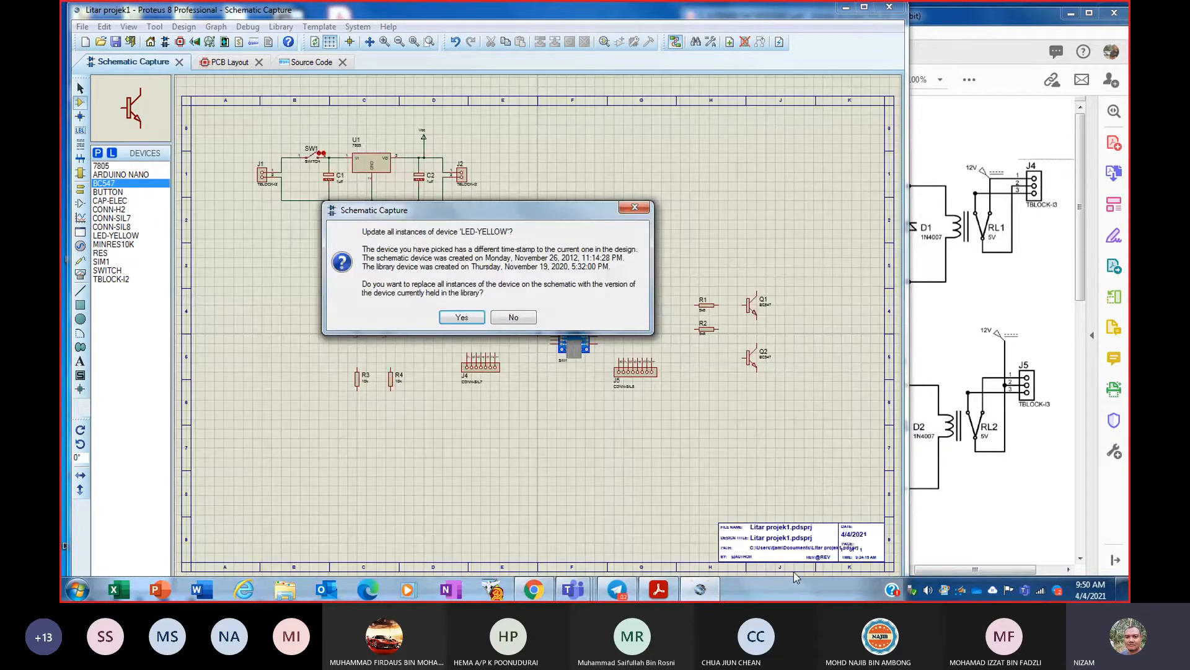
{"action": "left_click", "coordinate": [460, 316]}
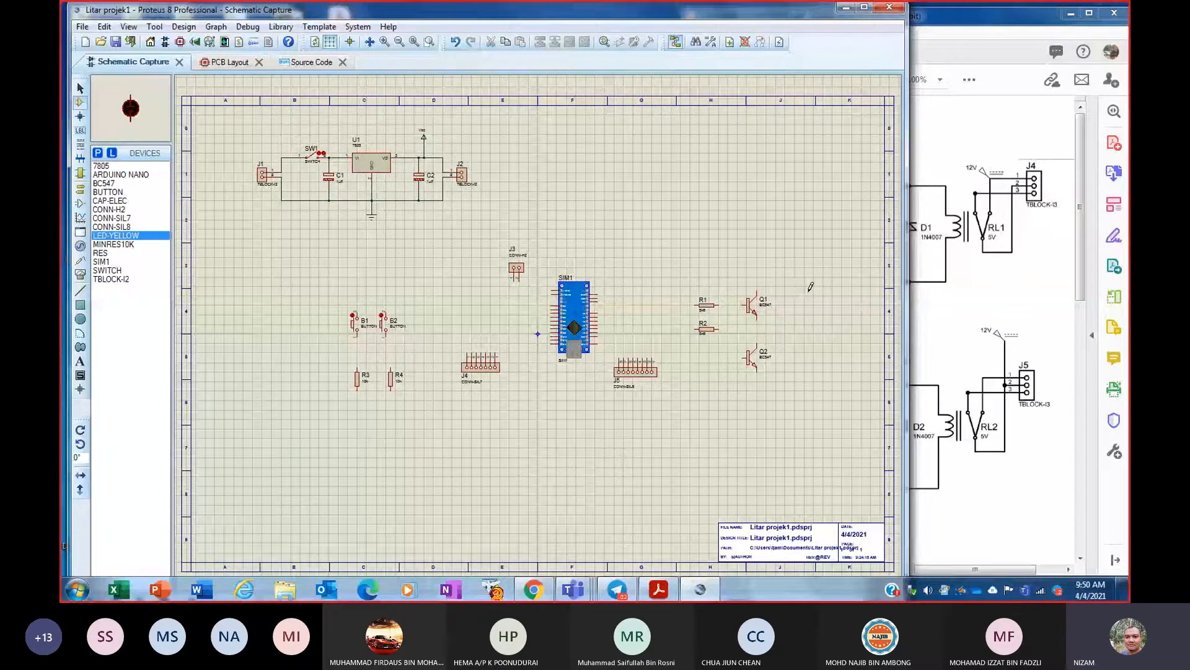
- Place two yellow LEDs on the far side of the transistors, one above Q1 and one below Q2
{"action": "left_click", "coordinate": [1017, 17]}
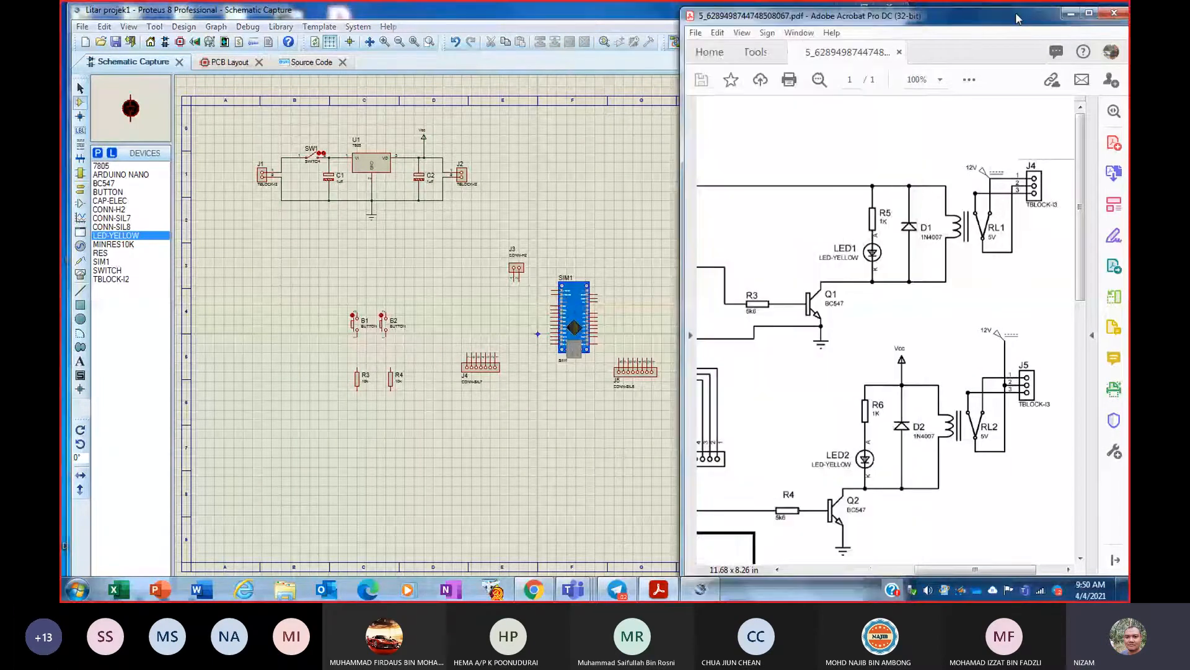
{"action": "left_click", "coordinate": [604, 14]}
{"action": "left_click", "coordinate": [794, 261]}
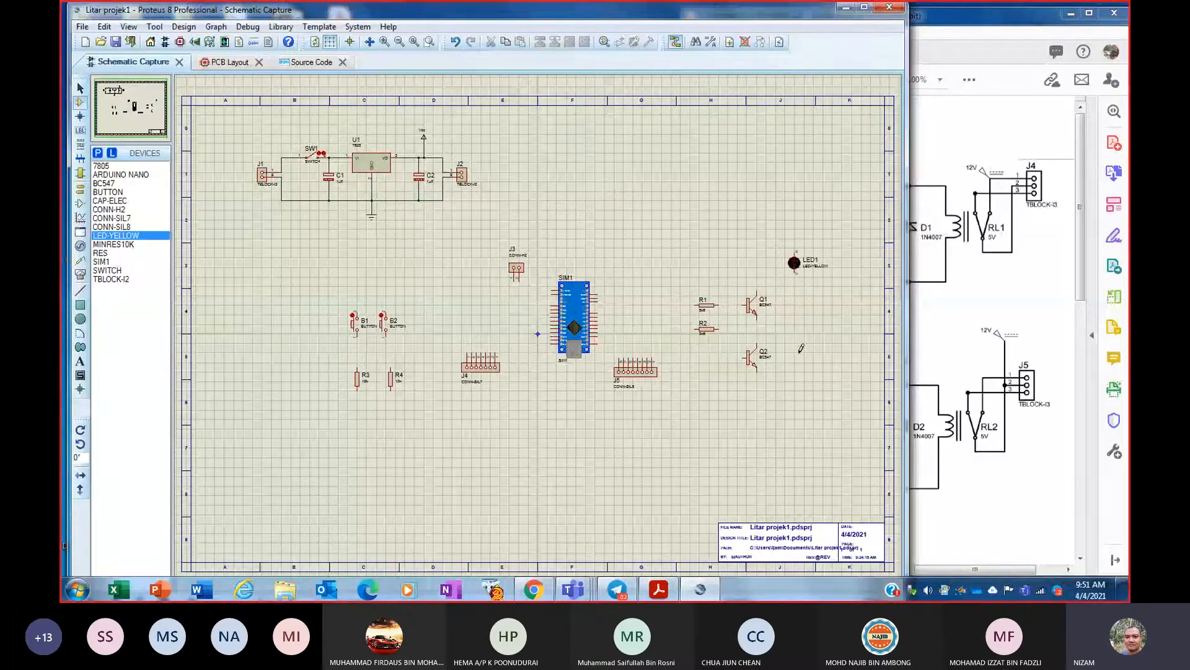
{"action": "left_click", "coordinate": [797, 395]}
- Check the LED orientation against the reference PDF and Y-mirror the lower yellow LED
{"action": "right_click", "coordinate": [797, 394]}
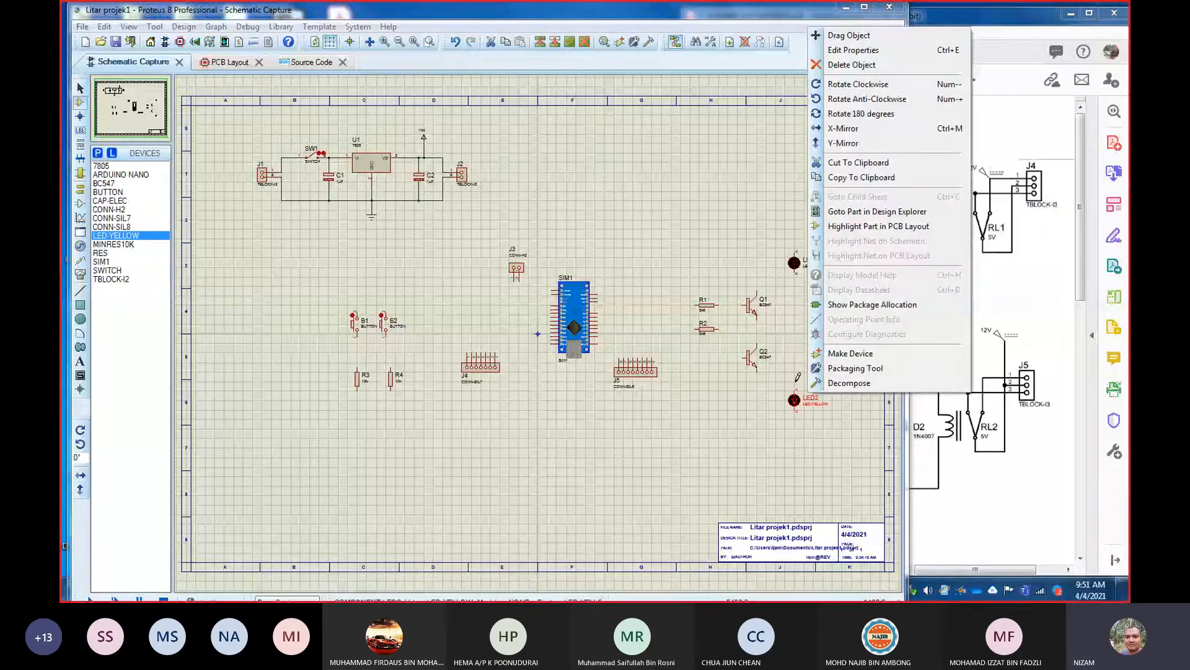
{"action": "left_click", "coordinate": [1001, 8]}
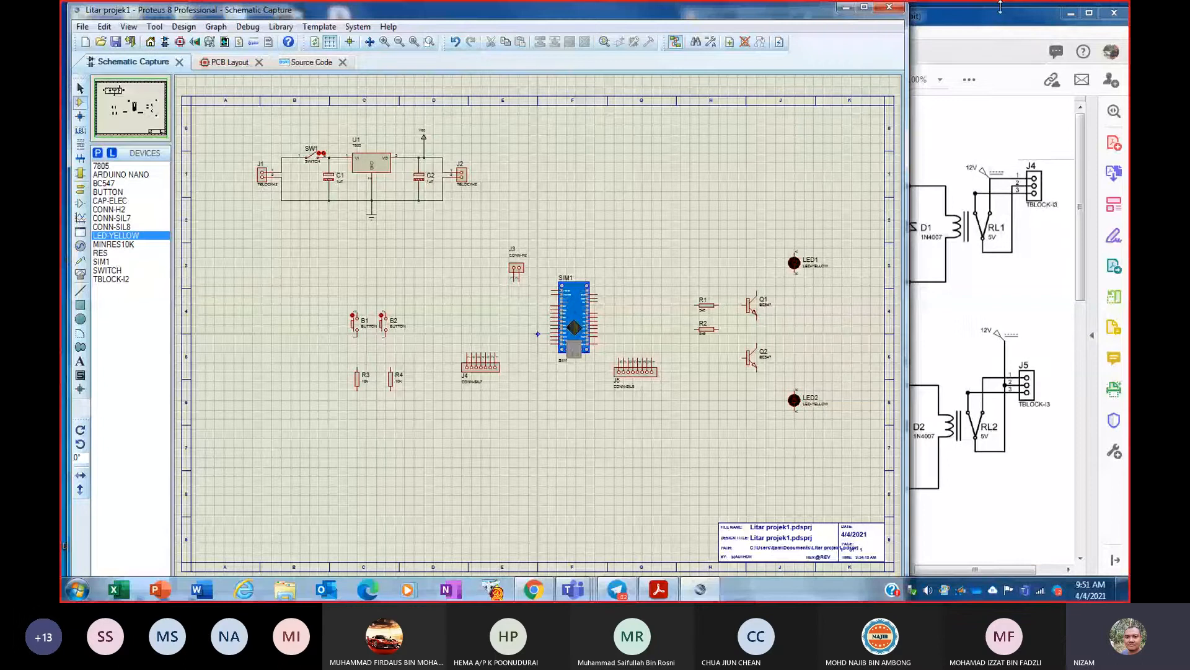
{"action": "left_click", "coordinate": [1000, 24]}
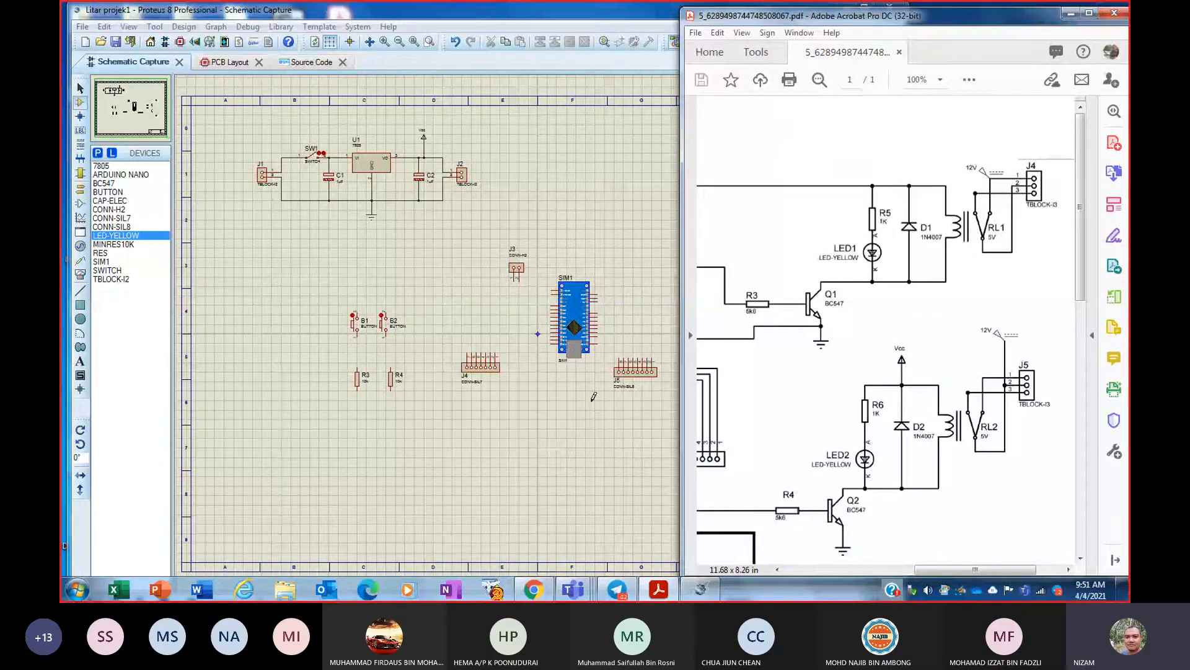
{"action": "left_click", "coordinate": [624, 3]}
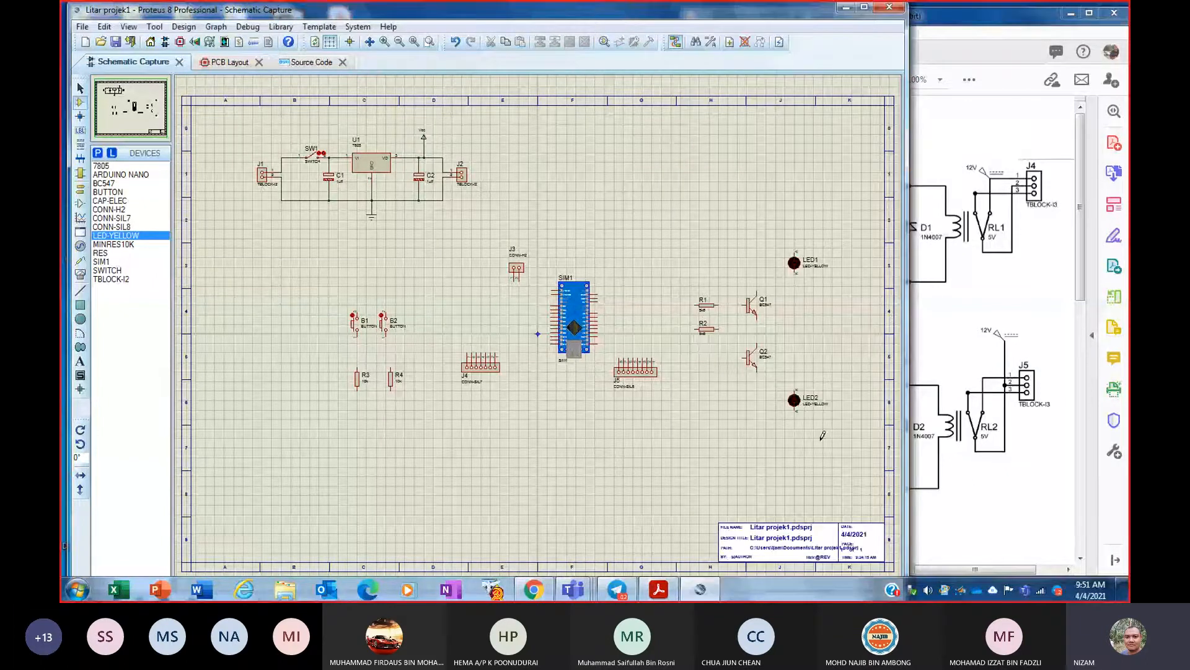
{"action": "right_click", "coordinate": [800, 407]}
{"action": "left_click", "coordinate": [851, 146]}
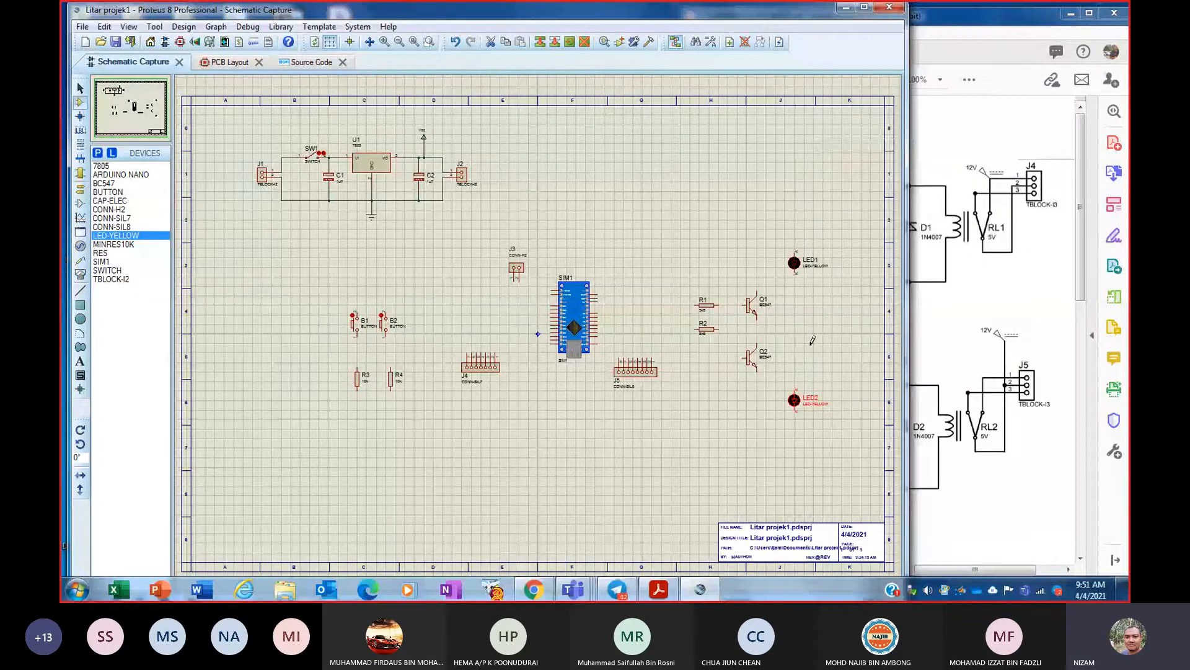
{"action": "left_click", "coordinate": [952, 23]}
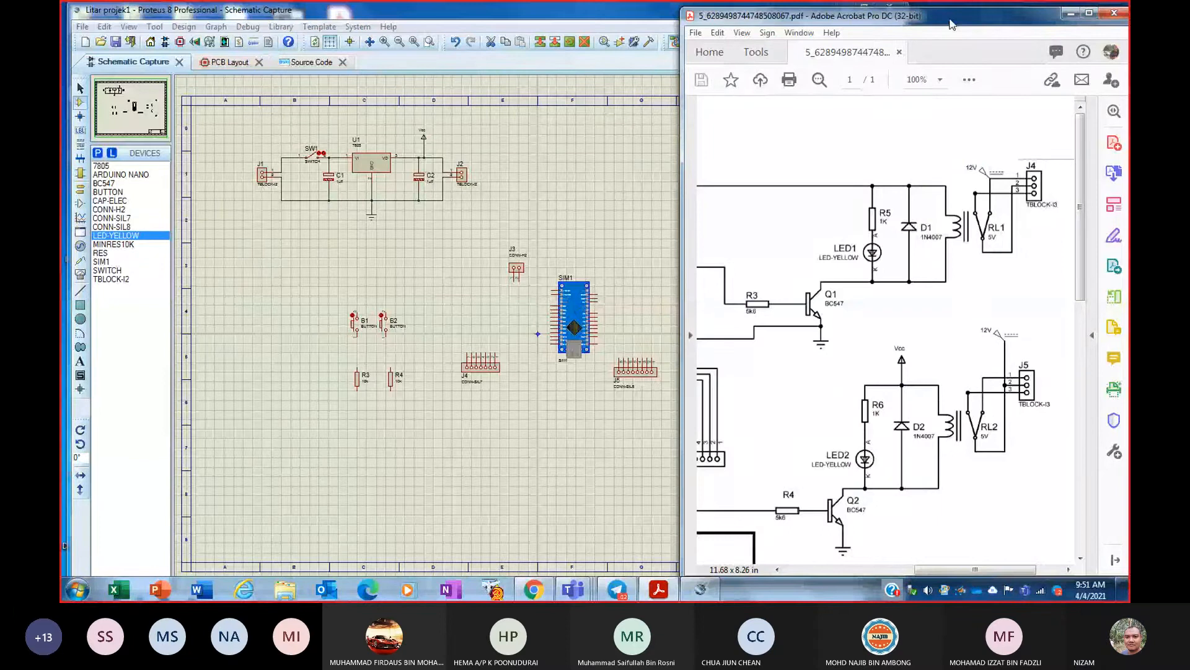
{"action": "left_click", "coordinate": [626, 15]}
{"action": "left_click", "coordinate": [97, 152]}
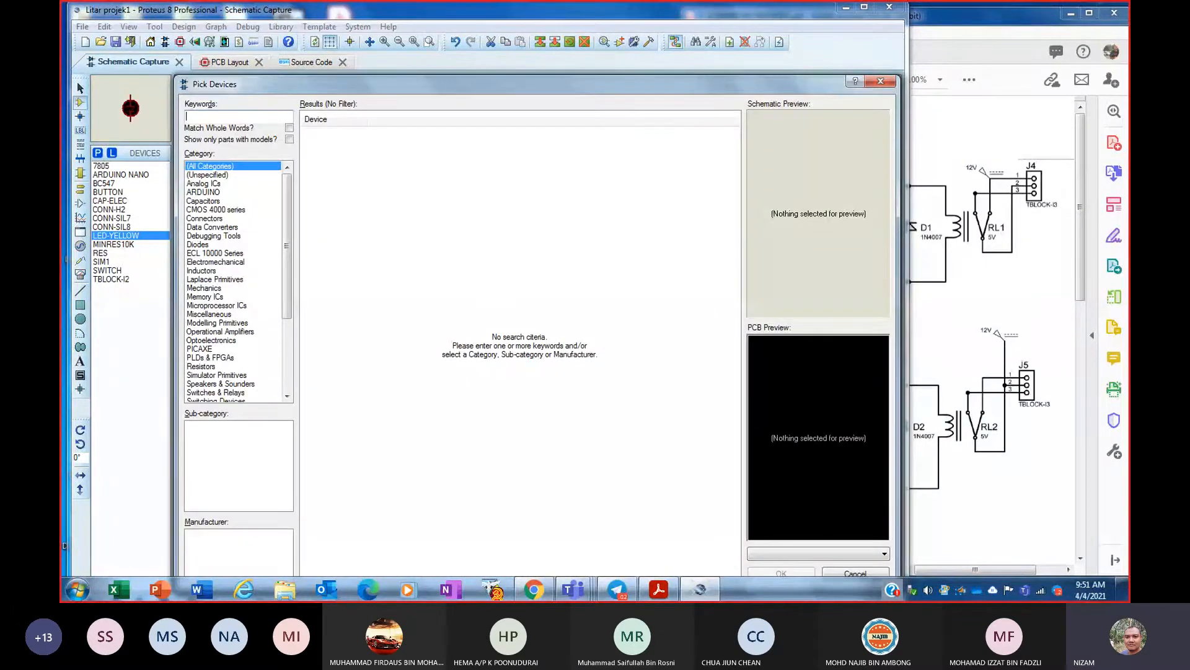
{"action": "type", "text": "pp"}
{"action": "type", "text": "d"}
{"action": "left_click", "coordinate": [208, 228]}
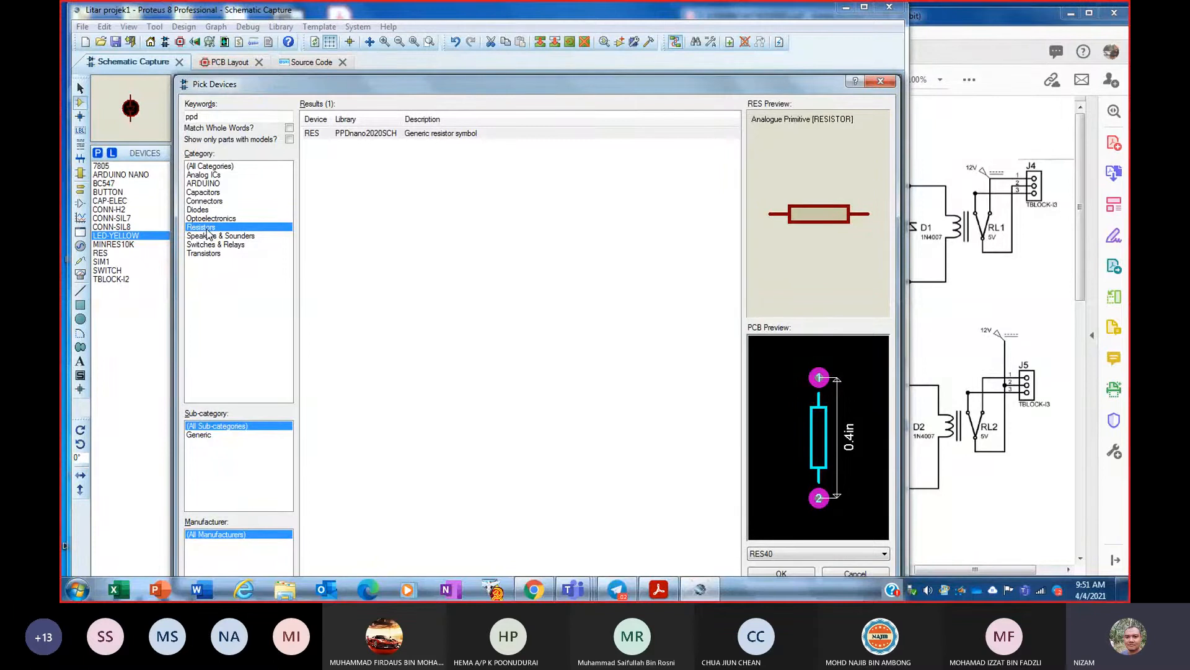
{"action": "left_click", "coordinate": [782, 572]}
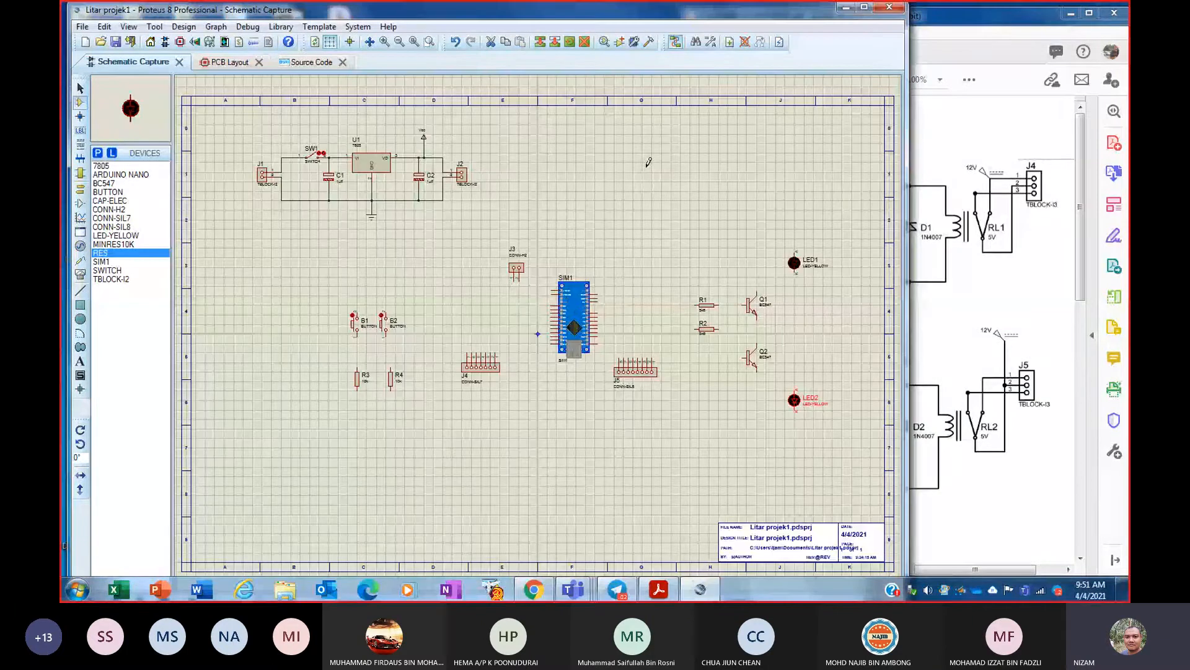
{"action": "left_click", "coordinate": [646, 166]}
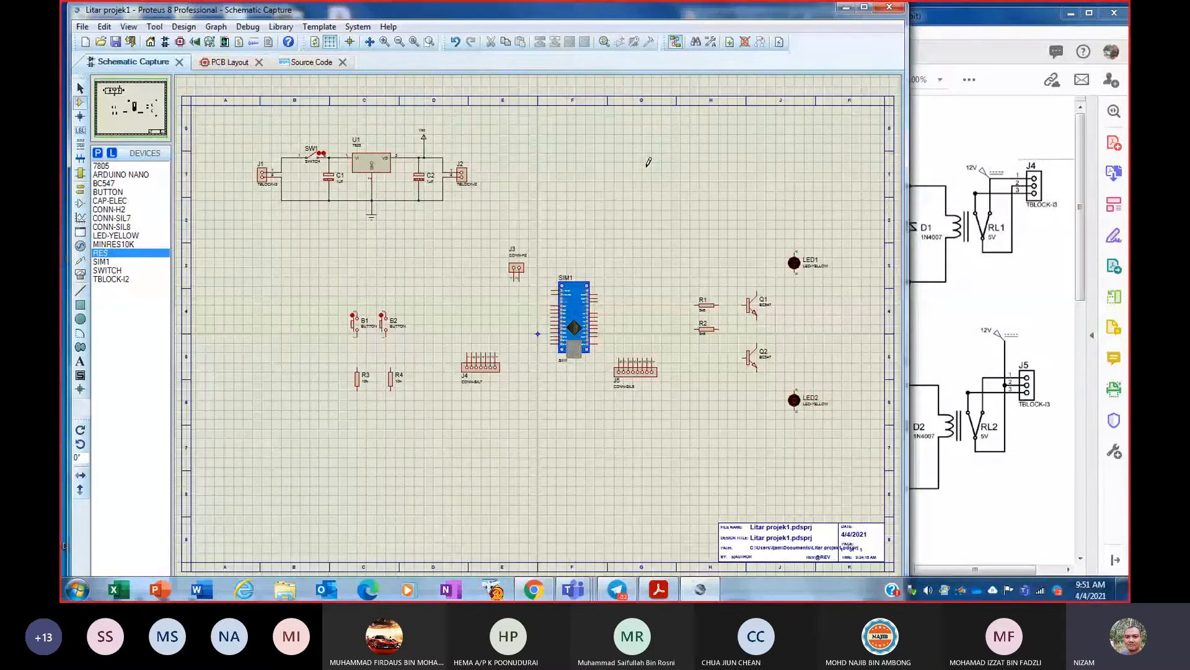
{"action": "left_click", "coordinate": [648, 166]}
{"action": "left_click", "coordinate": [647, 177]}
{"action": "left_click", "coordinate": [80, 89]}
{"action": "key", "text": "ctrl+z"}
- Search the device library for 1k, pick MINRES11K from the 0.6W Metal Film resistors, and place one above each yellow LED
{"action": "key", "text": "p"}
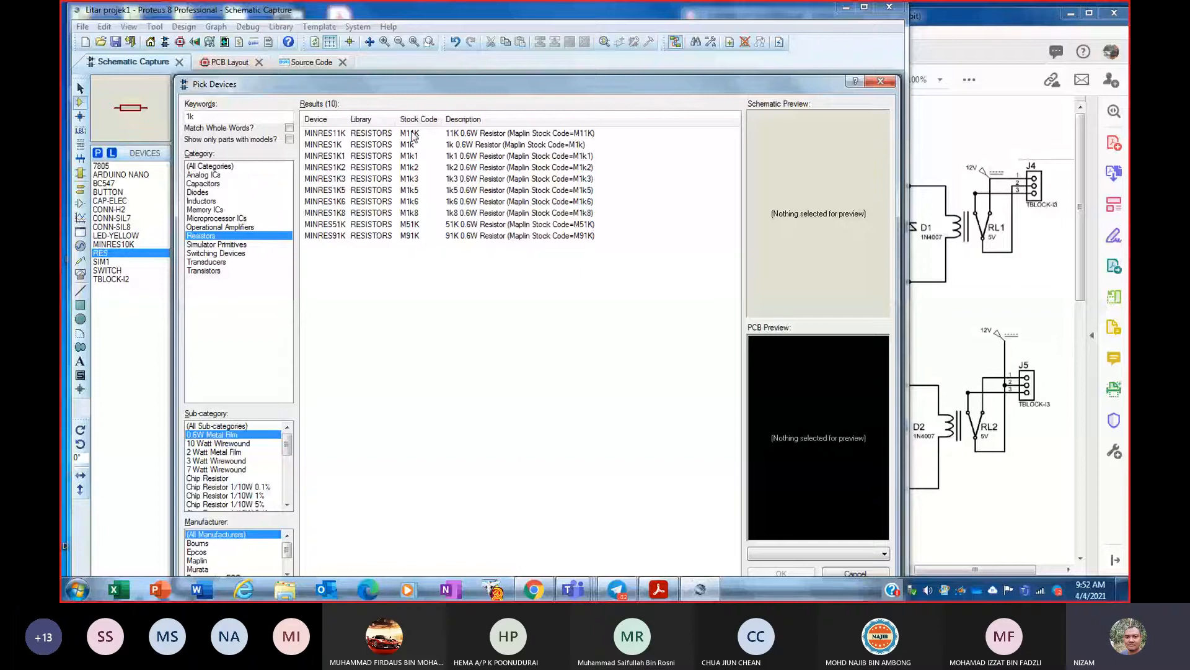
{"action": "left_click", "coordinate": [412, 136]}
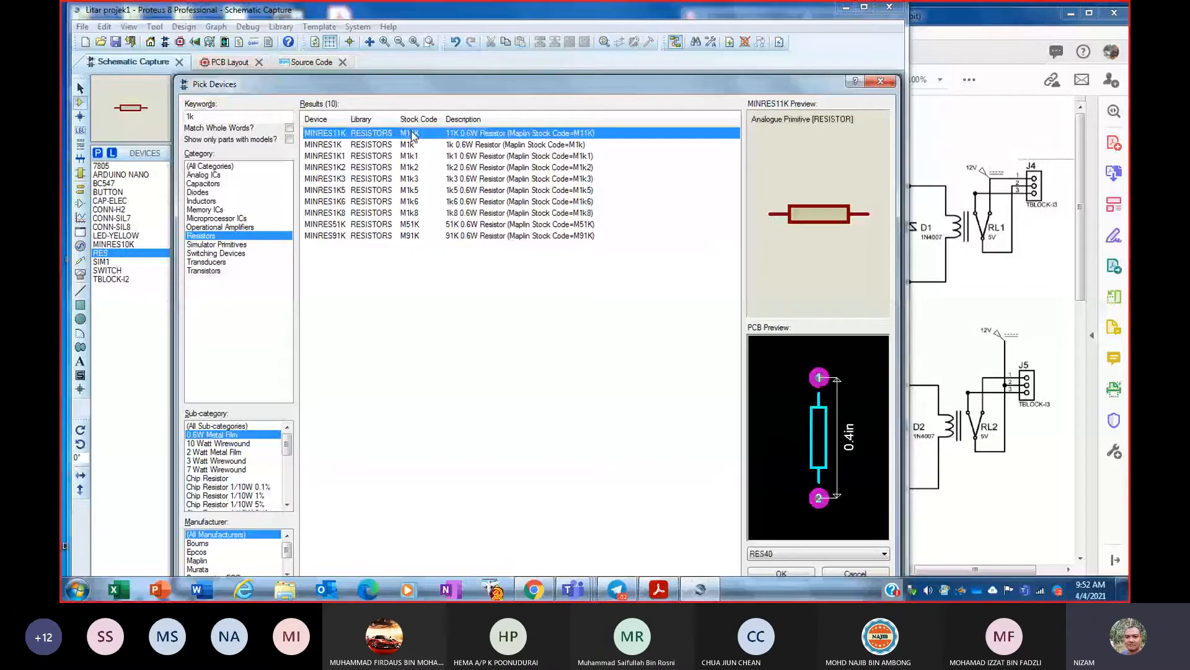
{"action": "left_click", "coordinate": [779, 571]}
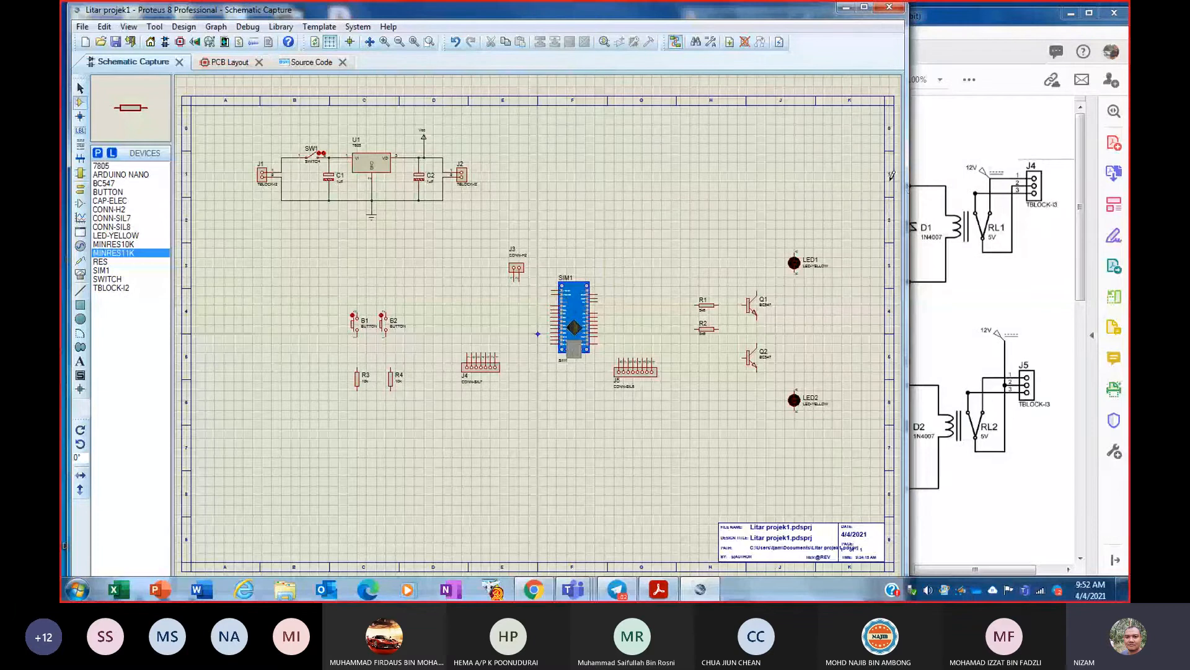
{"action": "left_click", "coordinate": [790, 210]}
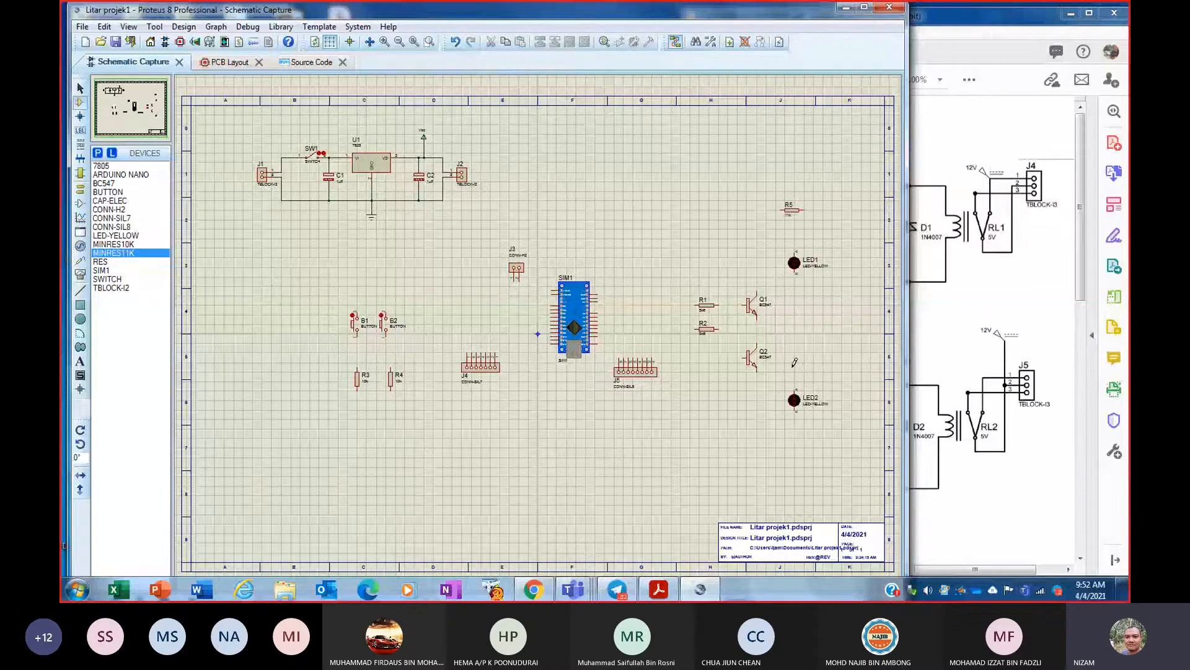
{"action": "left_click", "coordinate": [786, 369]}
- Rotate both MINRES11K resistors clockwise and align the lower one directly above LED2
{"action": "right_click", "coordinate": [792, 208]}
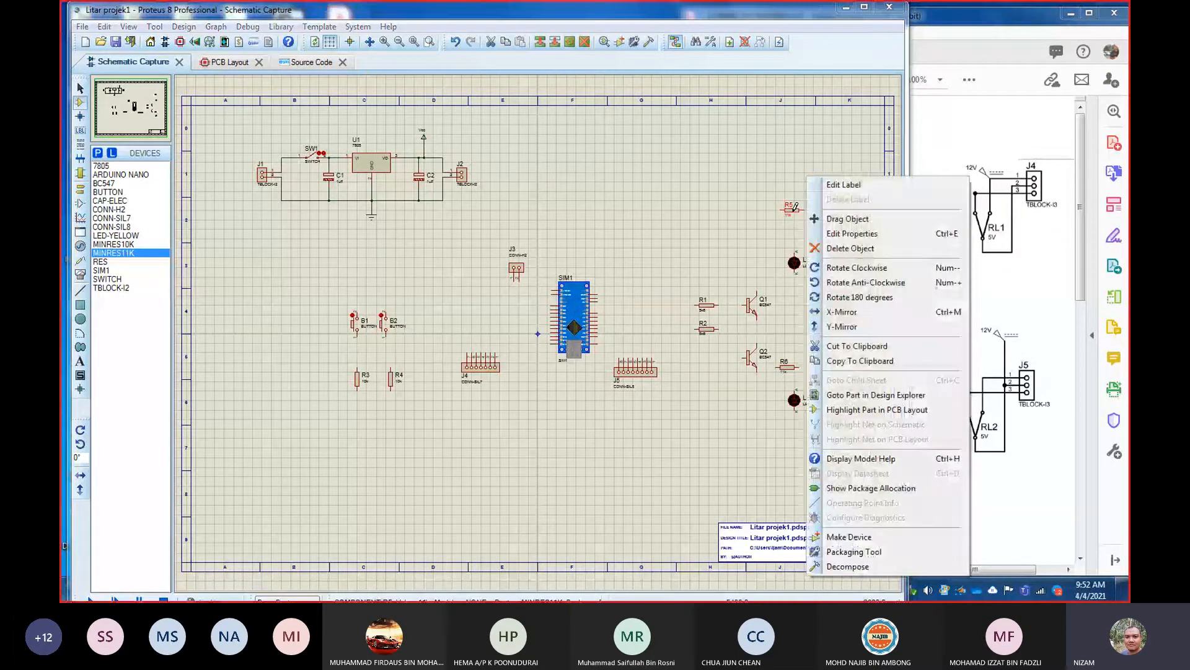
{"action": "left_click", "coordinate": [855, 267]}
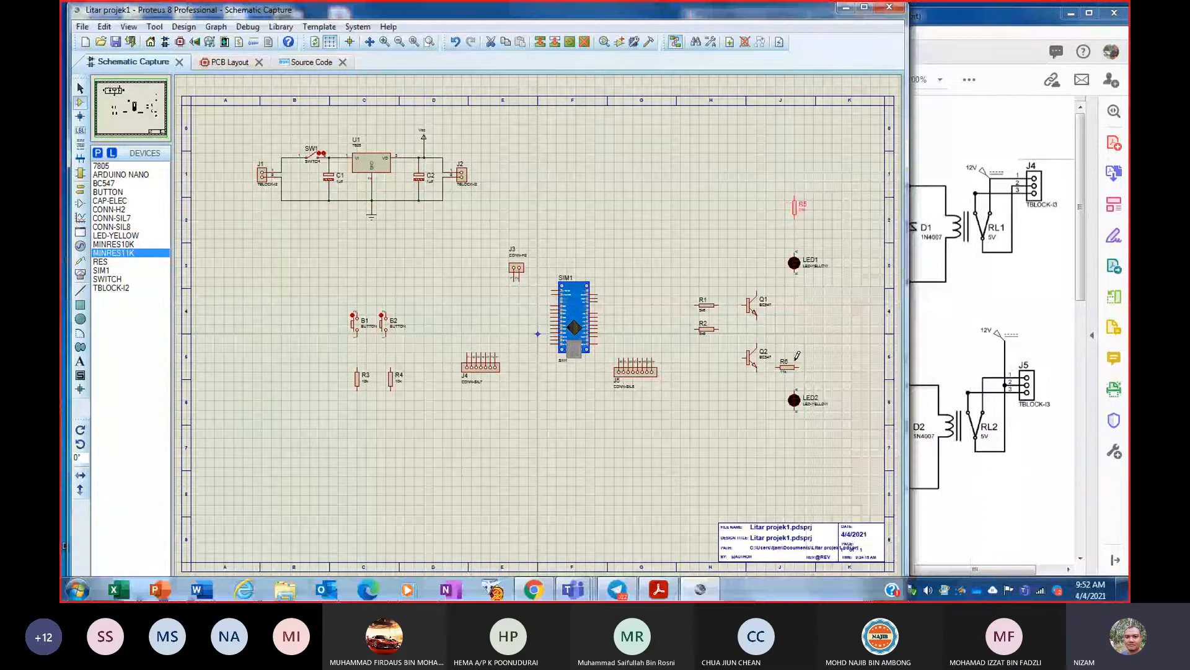
{"action": "right_click", "coordinate": [798, 357]}
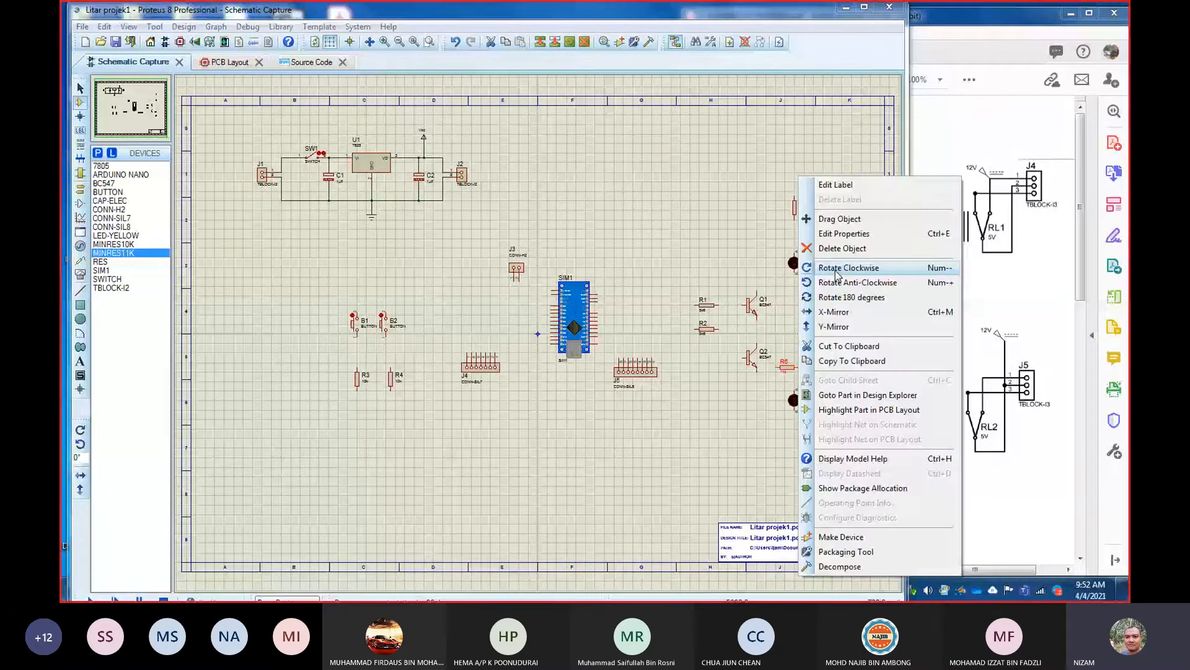
{"action": "left_click", "coordinate": [837, 270]}
{"action": "left_click", "coordinate": [783, 372]}
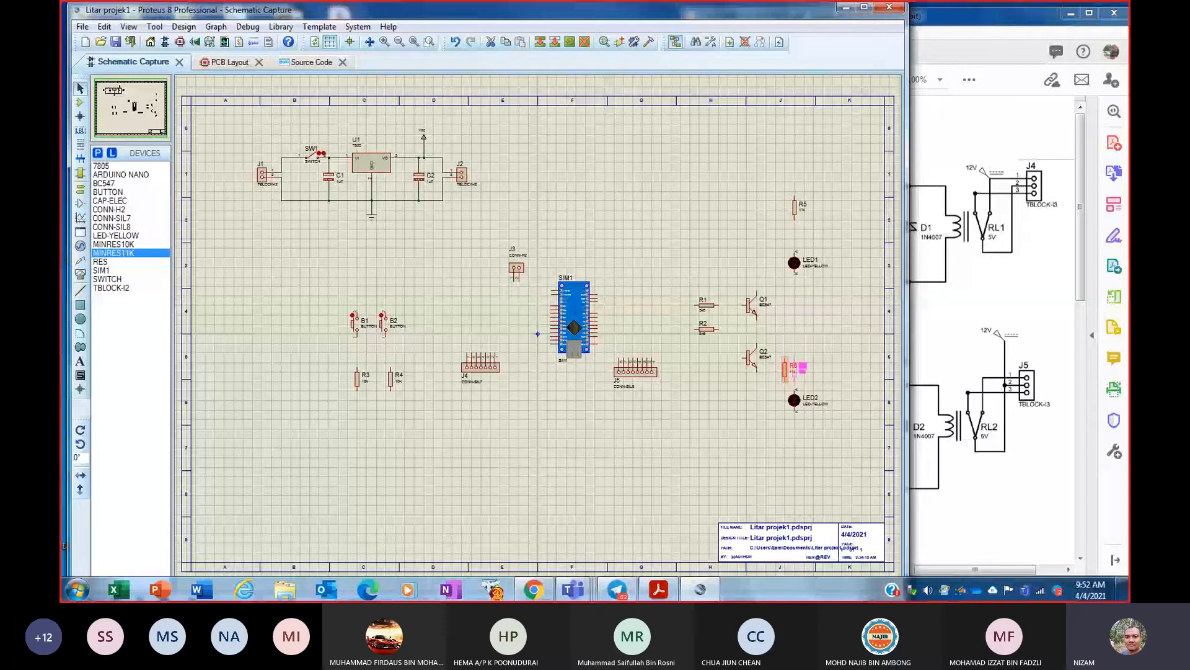
- Pick the 1N4007 diode from the device library and place one beside each resistor and LED pair, following the reference PDF
{"action": "left_click", "coordinate": [1086, 251]}
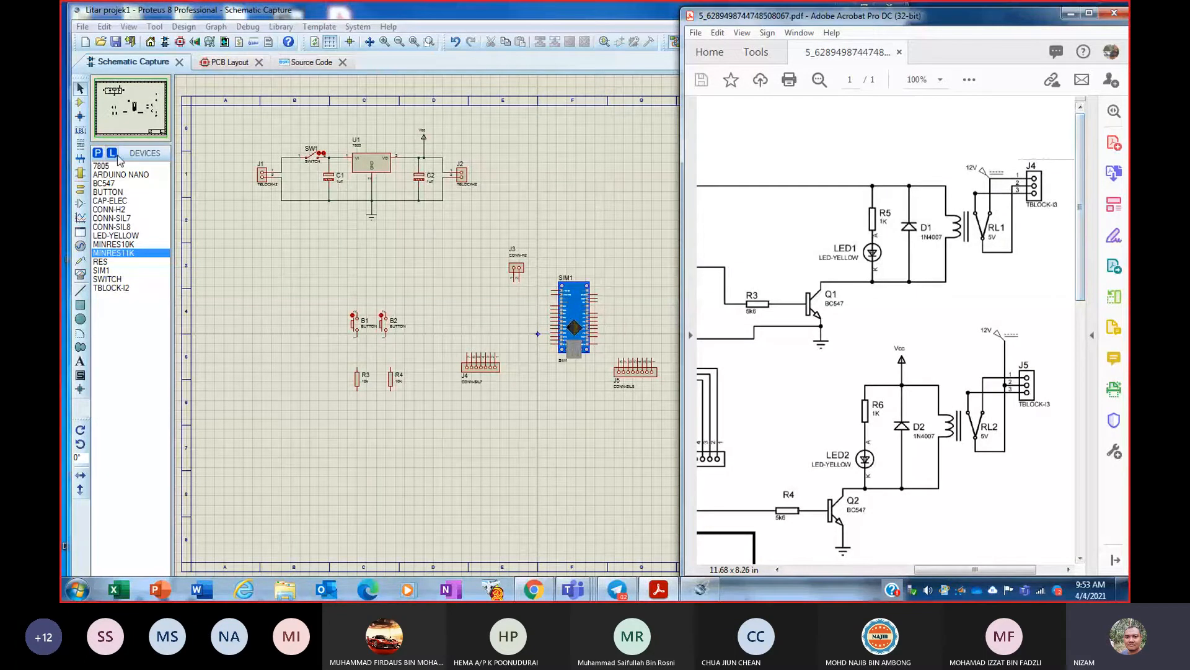
{"action": "left_click", "coordinate": [97, 153]}
{"action": "left_click", "coordinate": [97, 153]}
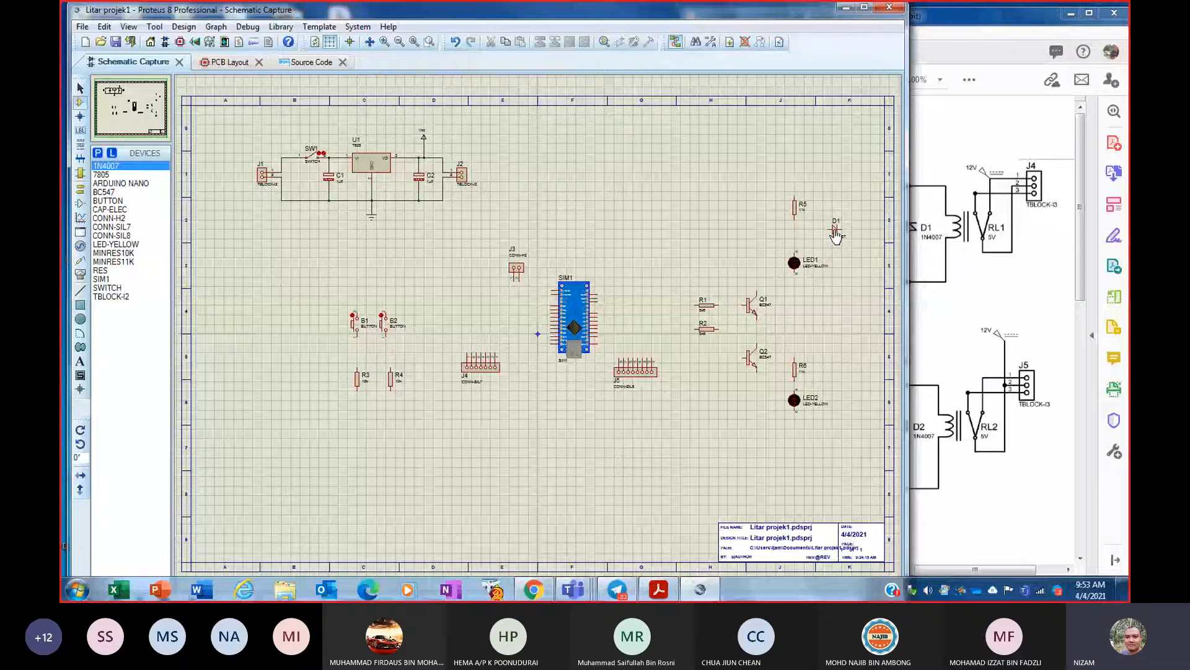
{"action": "left_click", "coordinate": [835, 231]}
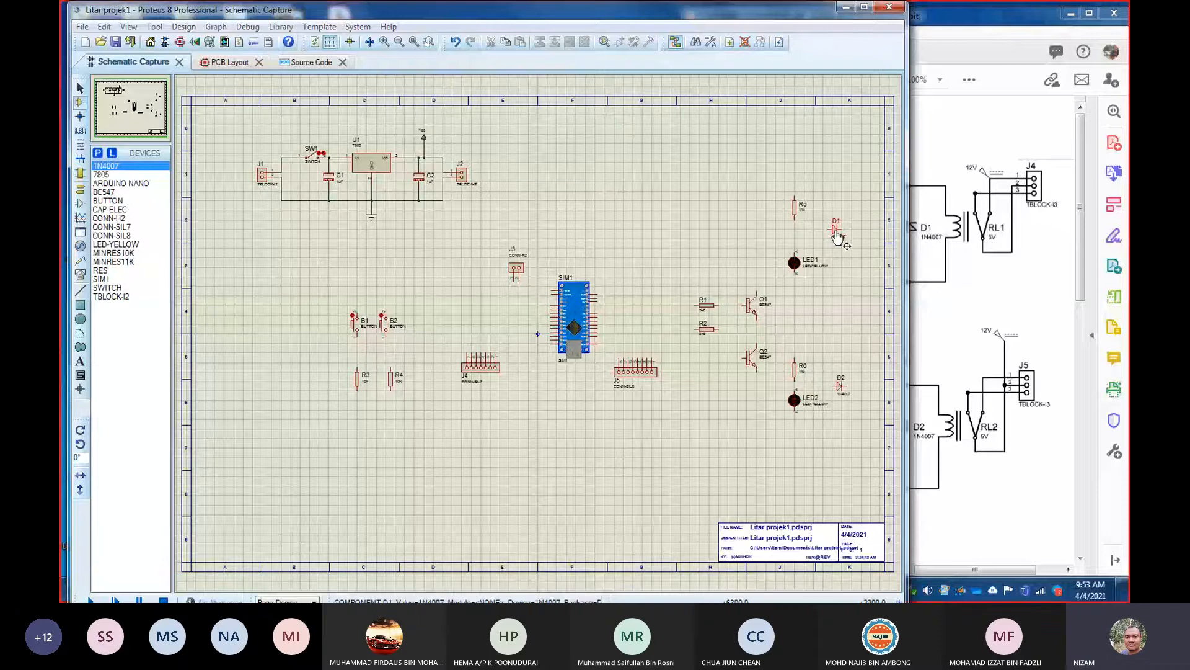
- Rotate diodes D1 and D2 anti-clockwise and save the project
{"action": "right_click", "coordinate": [836, 232]}
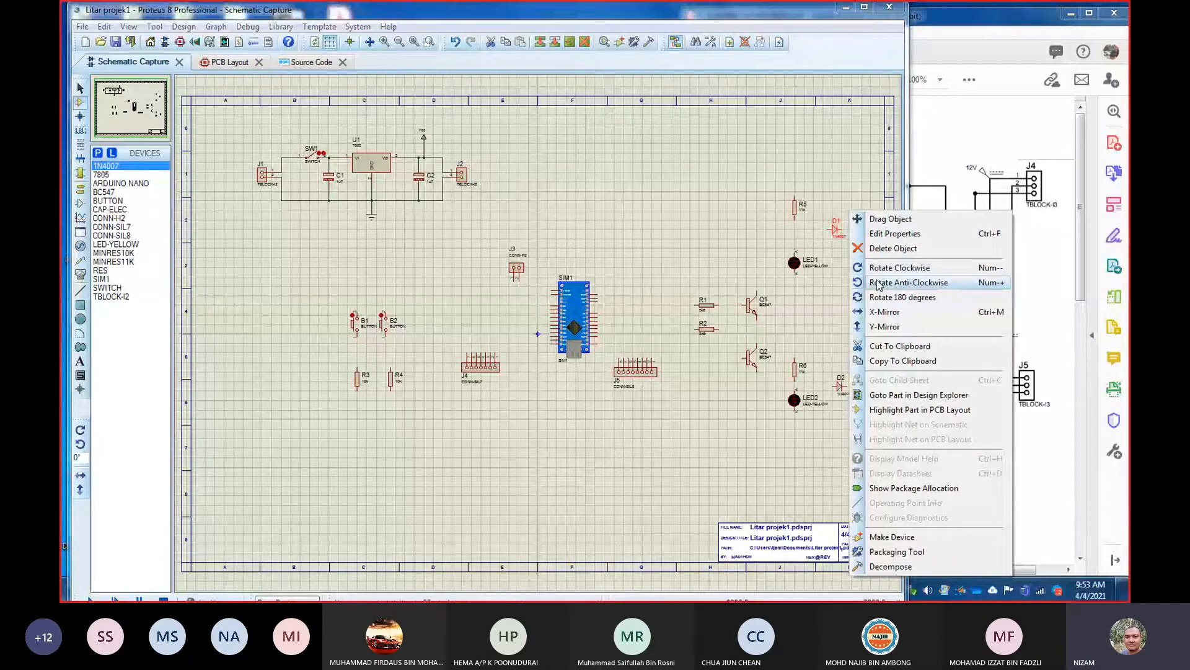
{"action": "left_click", "coordinate": [893, 283]}
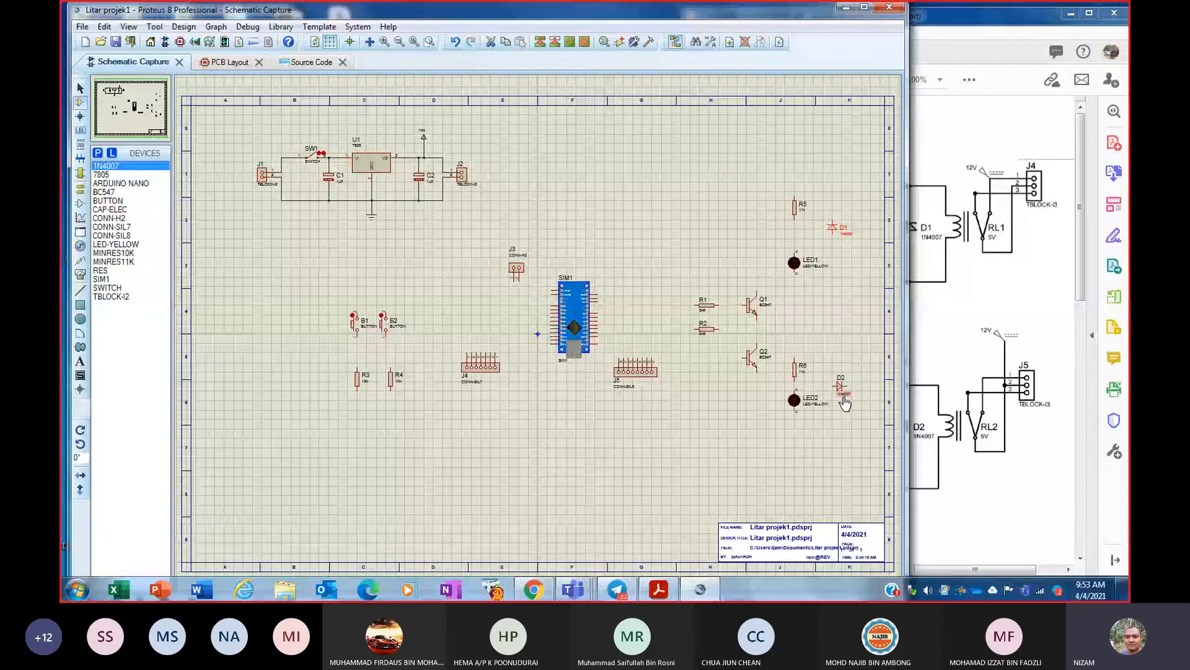
{"action": "right_click", "coordinate": [842, 391]}
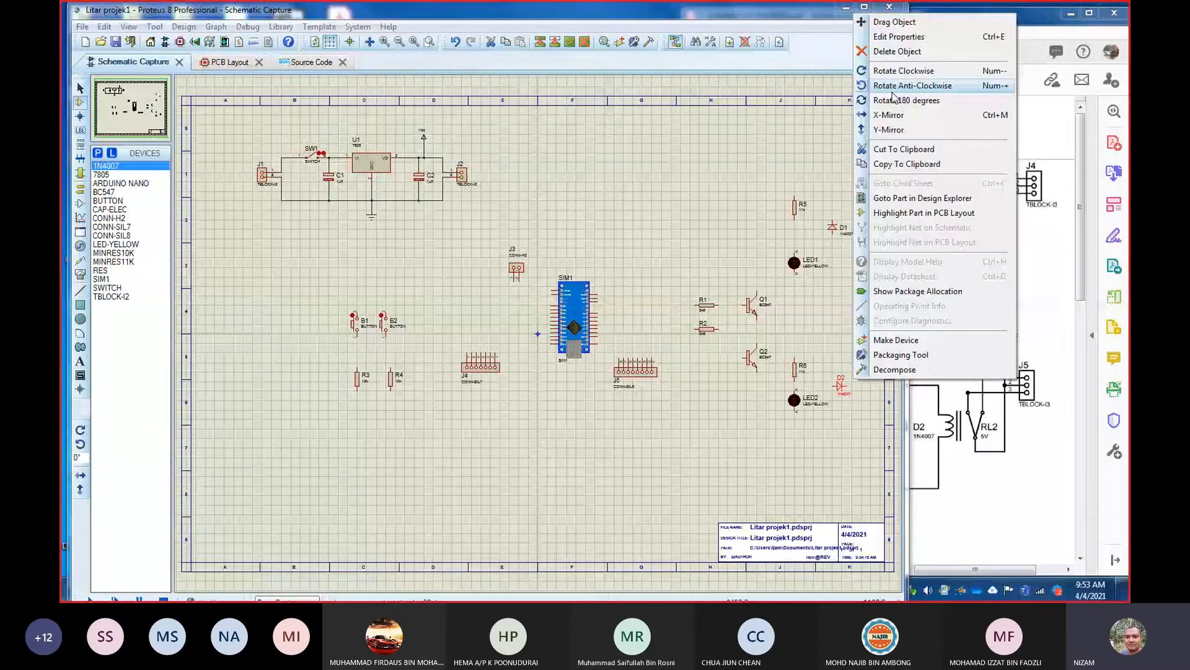
{"action": "left_click", "coordinate": [893, 91]}
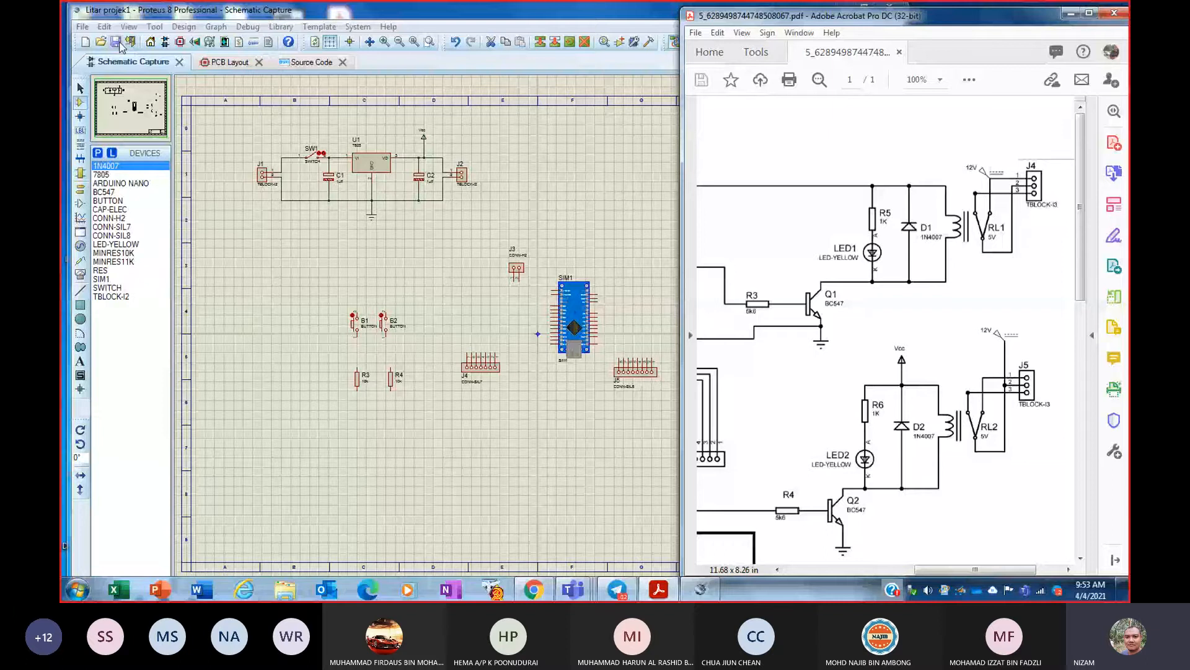
{"action": "left_click", "coordinate": [119, 43]}
- Pick the RELAY device from the ppd library parts and place one beside diode D1, following the reference PDF
{"action": "left_click", "coordinate": [971, 20]}
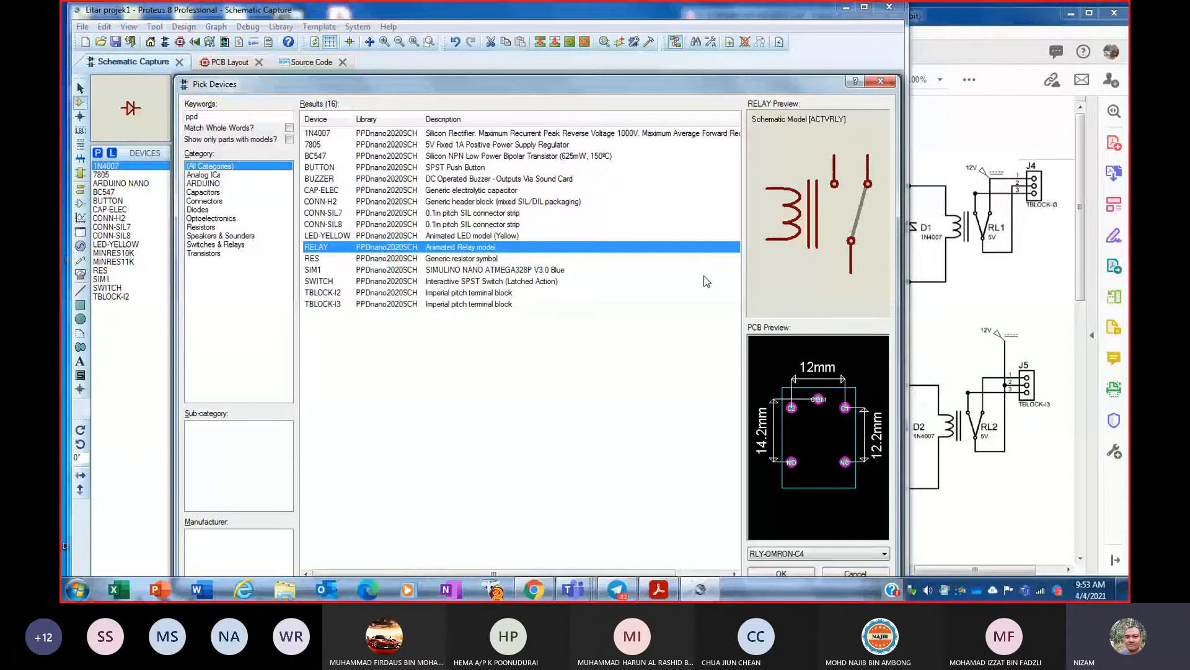
{"action": "left_click", "coordinate": [795, 573]}
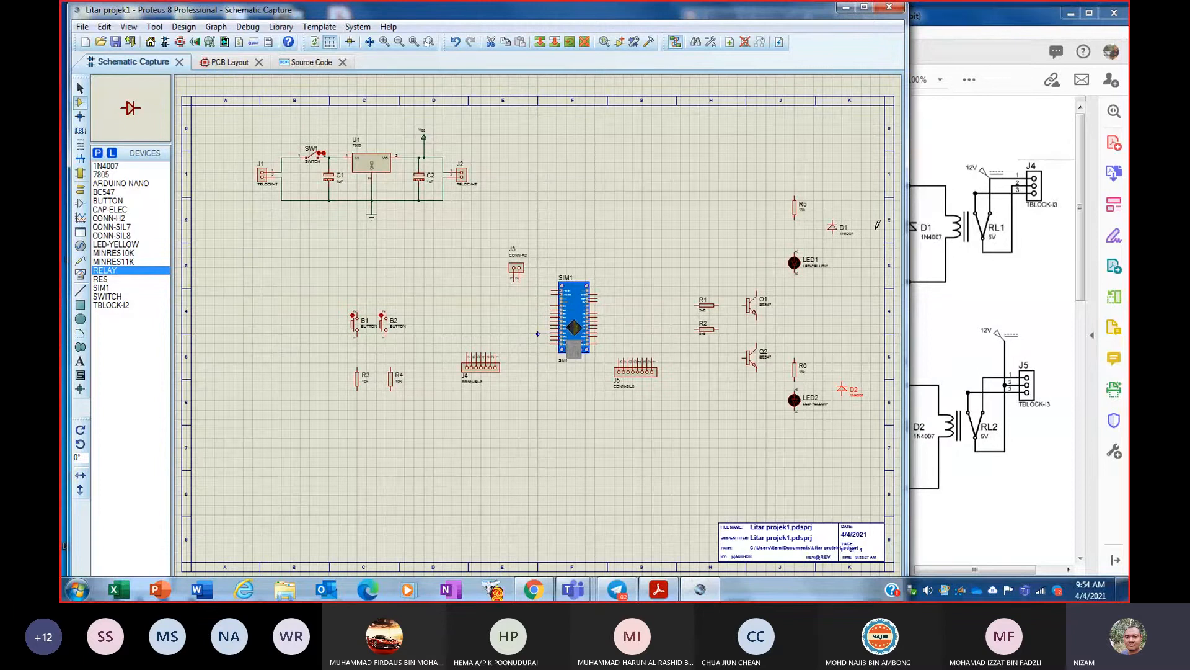
{"action": "left_click", "coordinate": [873, 230]}
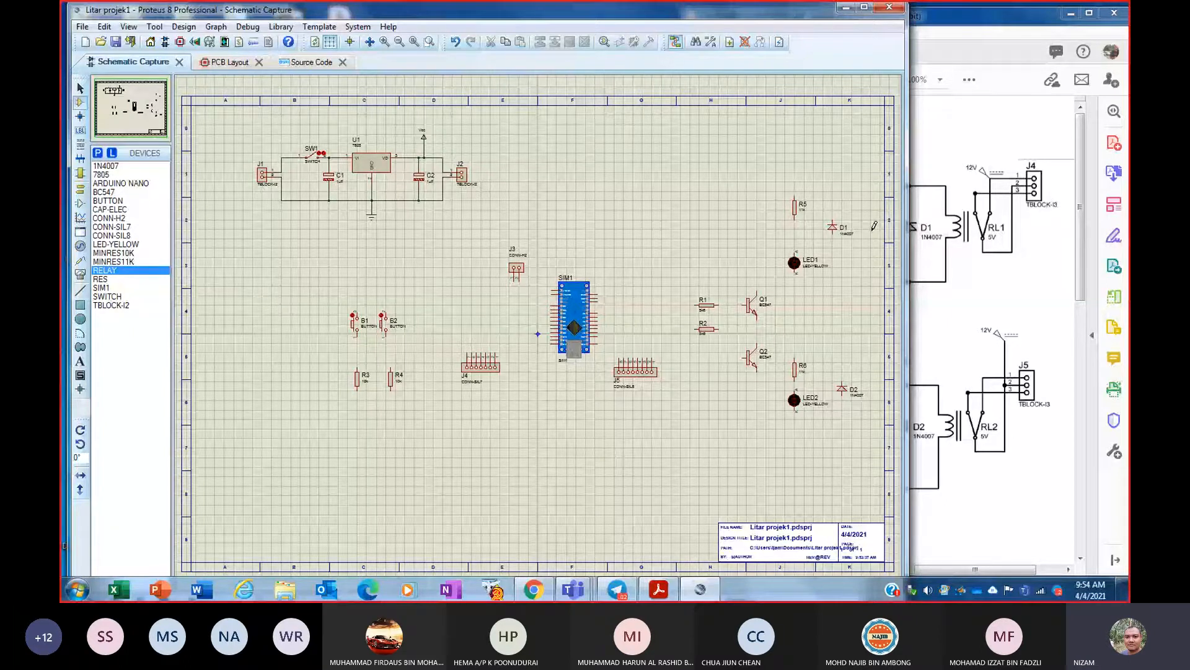
- Move the 7805 supply circuit to the lower part of the sheet and shift all other components up and left
{"action": "left_click_drag", "start_coordinate": [424, 169], "coordinate": [611, 508]}
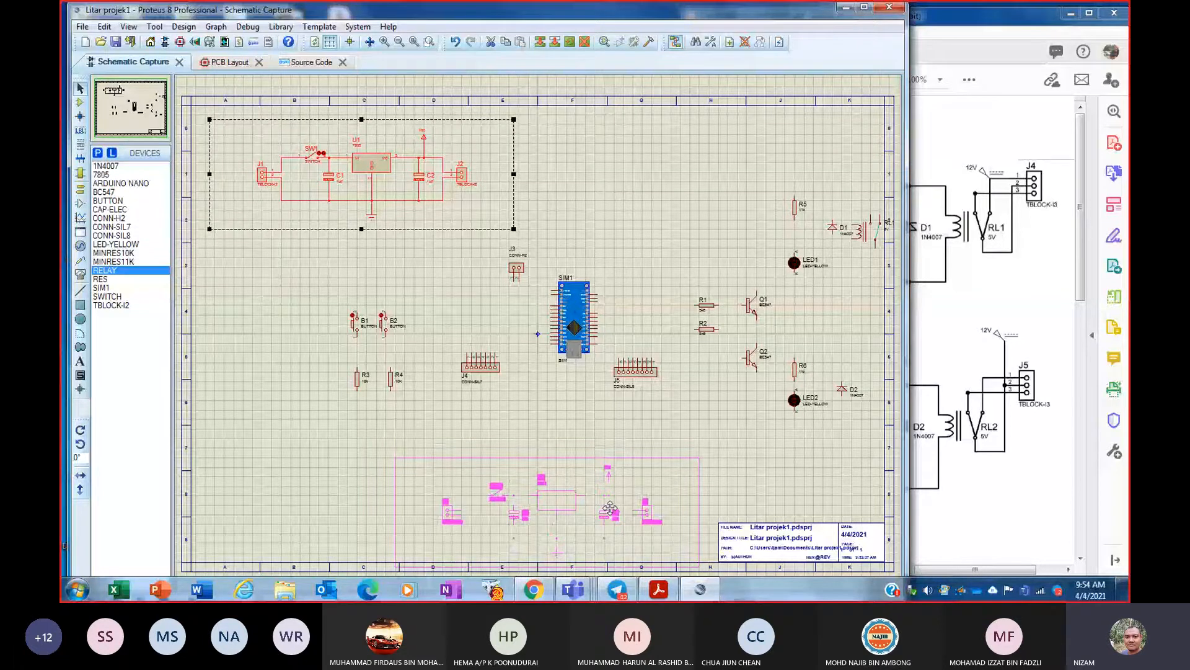
{"action": "left_click_drag", "start_coordinate": [610, 507], "coordinate": [609, 505]}
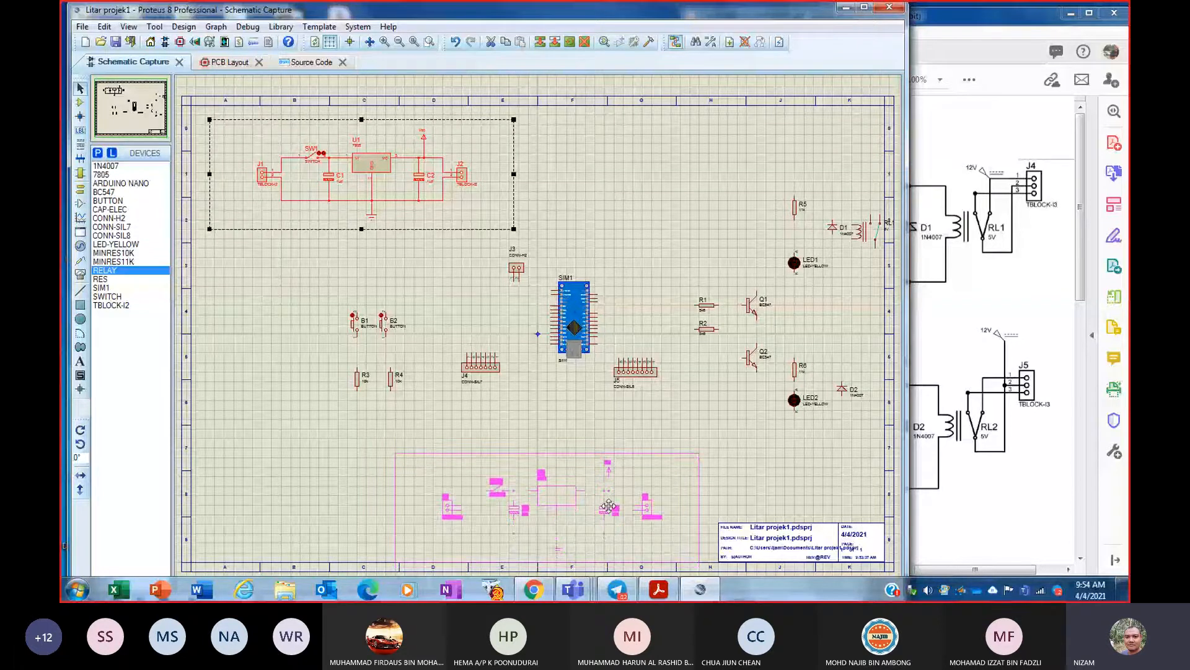
{"action": "left_click_drag", "start_coordinate": [609, 505], "coordinate": [609, 505]}
{"action": "left_click_drag", "start_coordinate": [261, 105], "coordinate": [889, 424]}
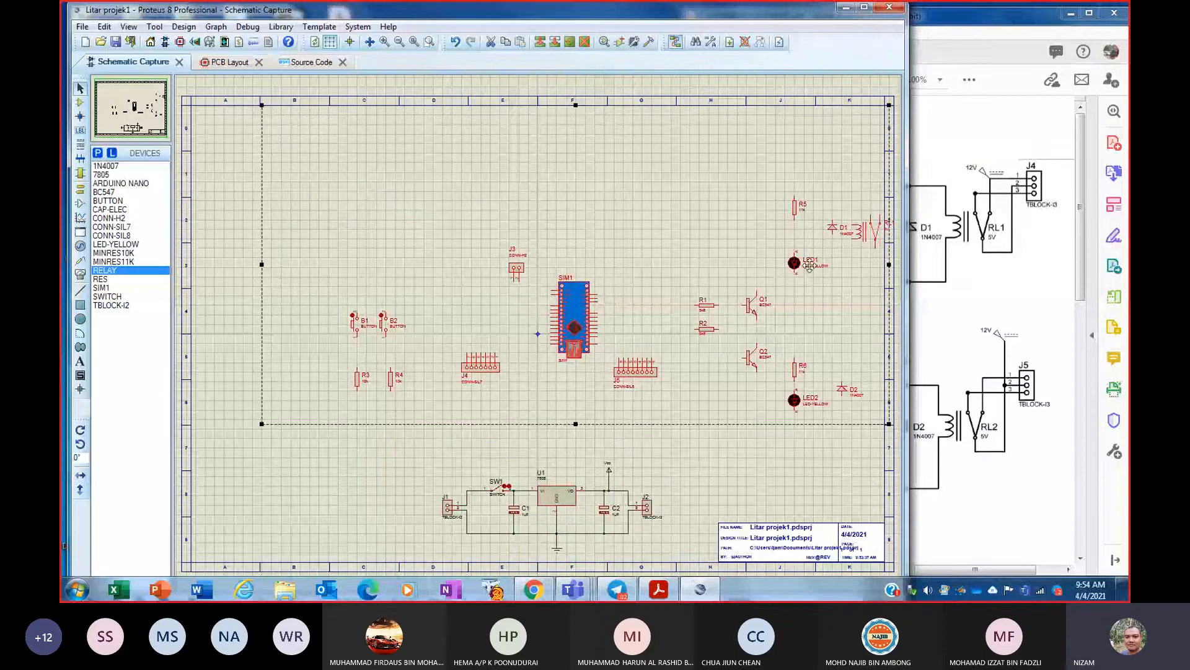
{"action": "left_click_drag", "start_coordinate": [800, 265], "coordinate": [663, 231]}
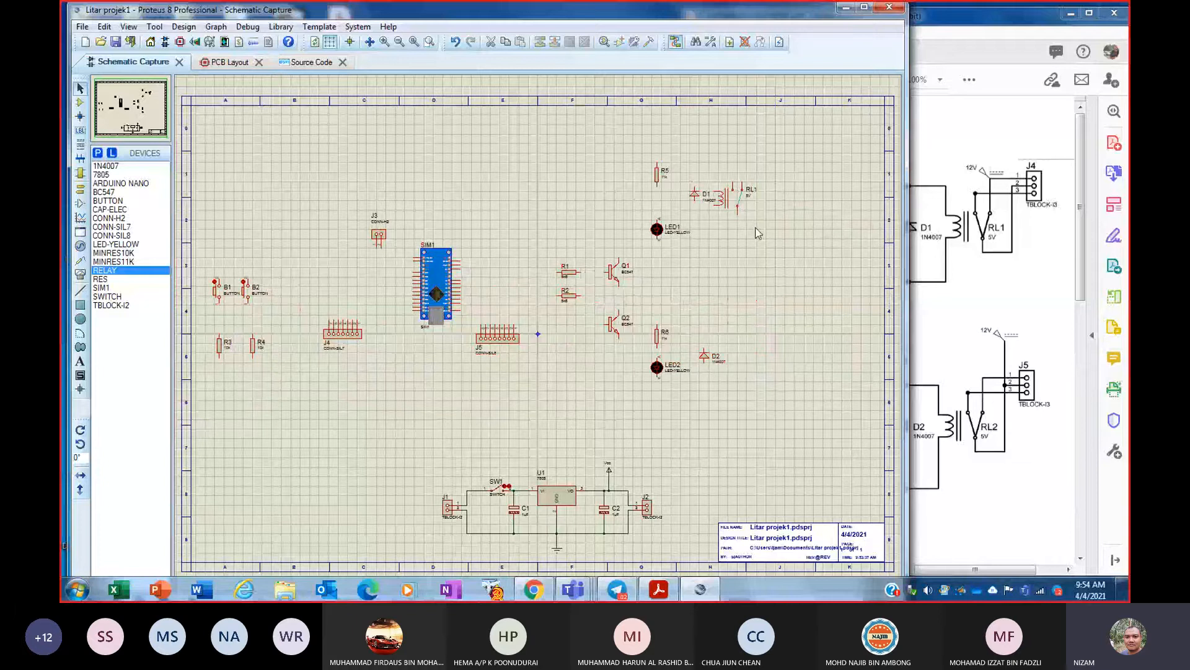
- Move relay RL1 slightly away from diode D1 and place a second RELAY beside diode D2
{"action": "left_click", "coordinate": [763, 190]}
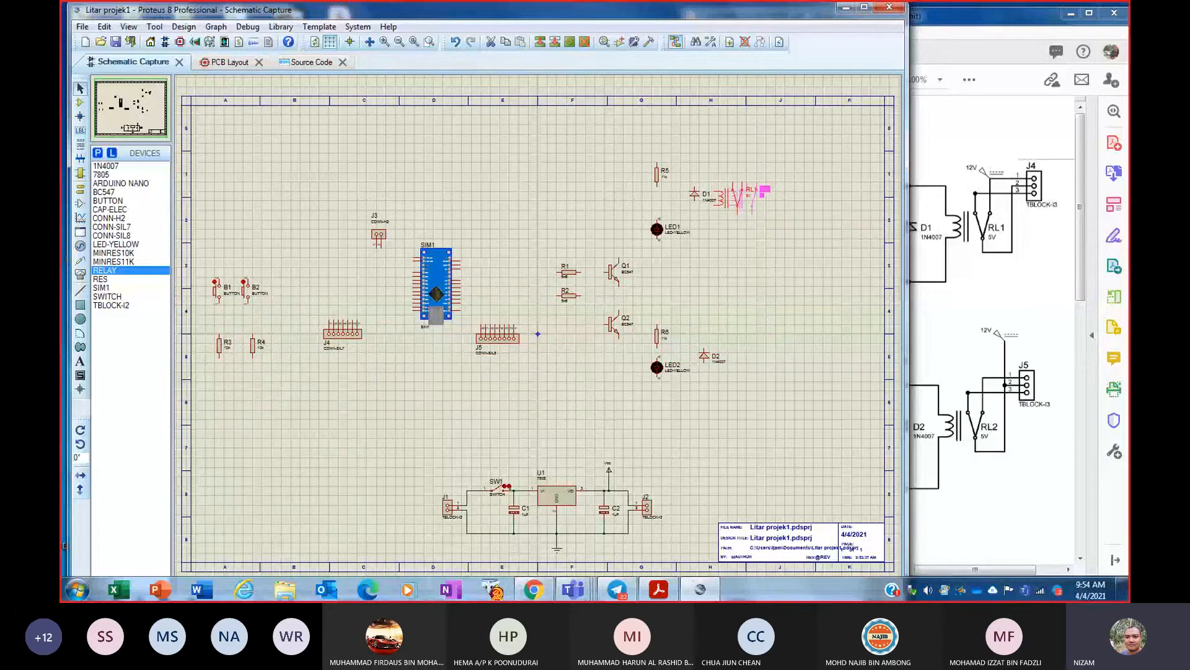
{"action": "left_click", "coordinate": [749, 197]}
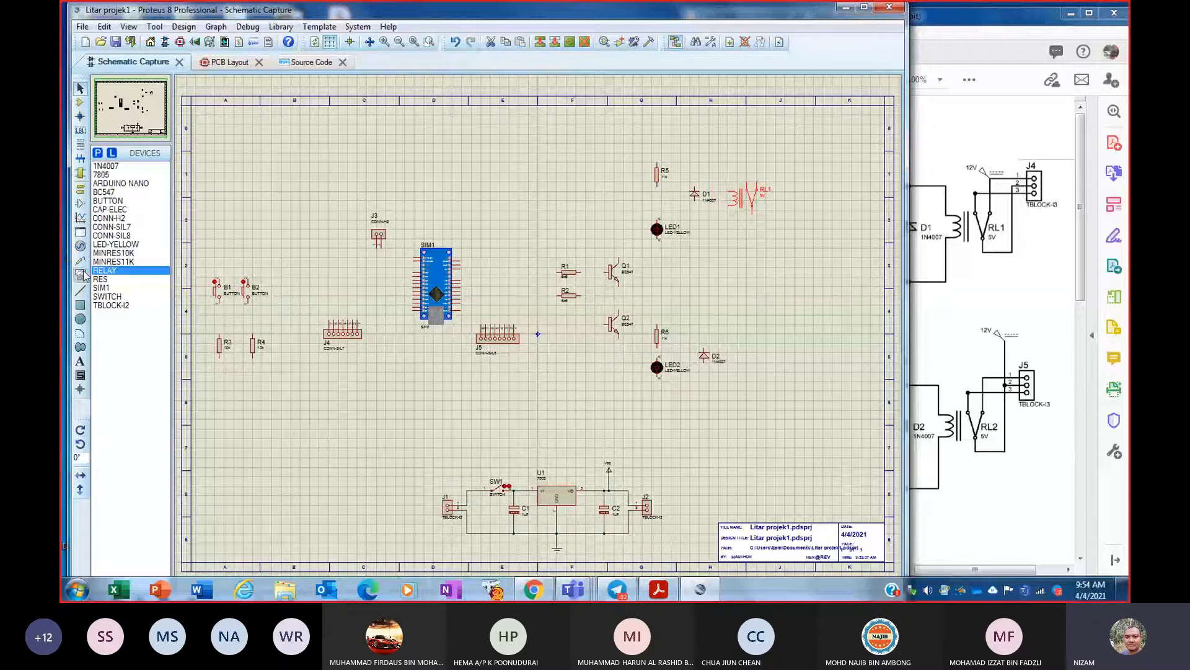
{"action": "left_click", "coordinate": [106, 270]}
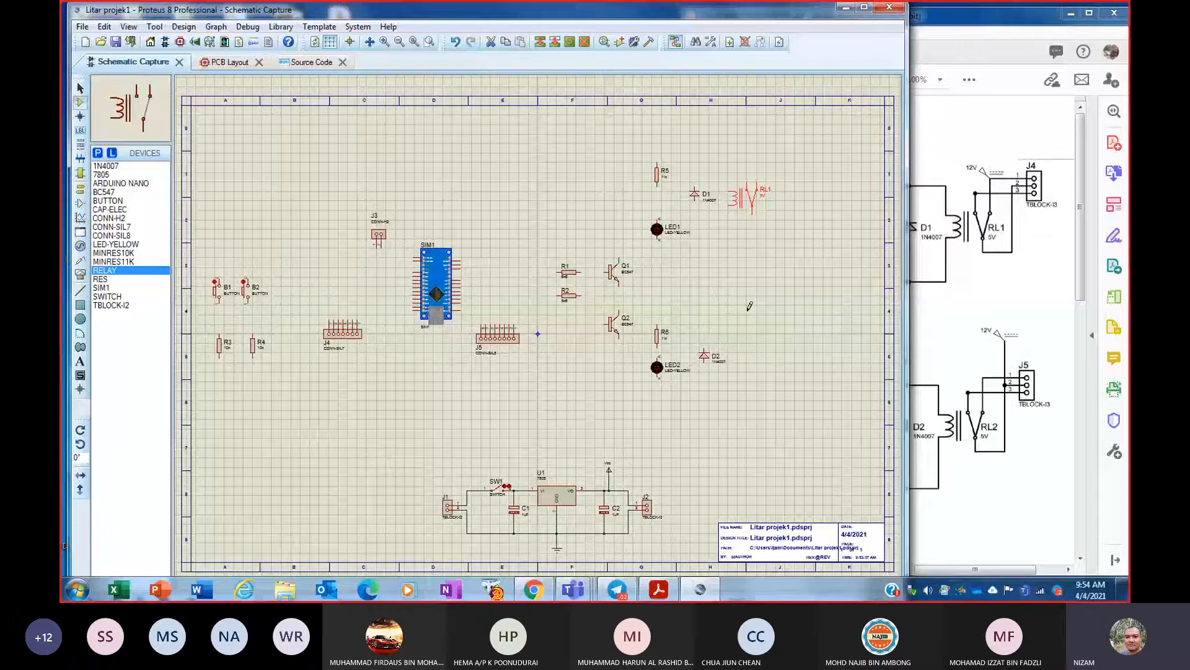
{"action": "left_click", "coordinate": [752, 332]}
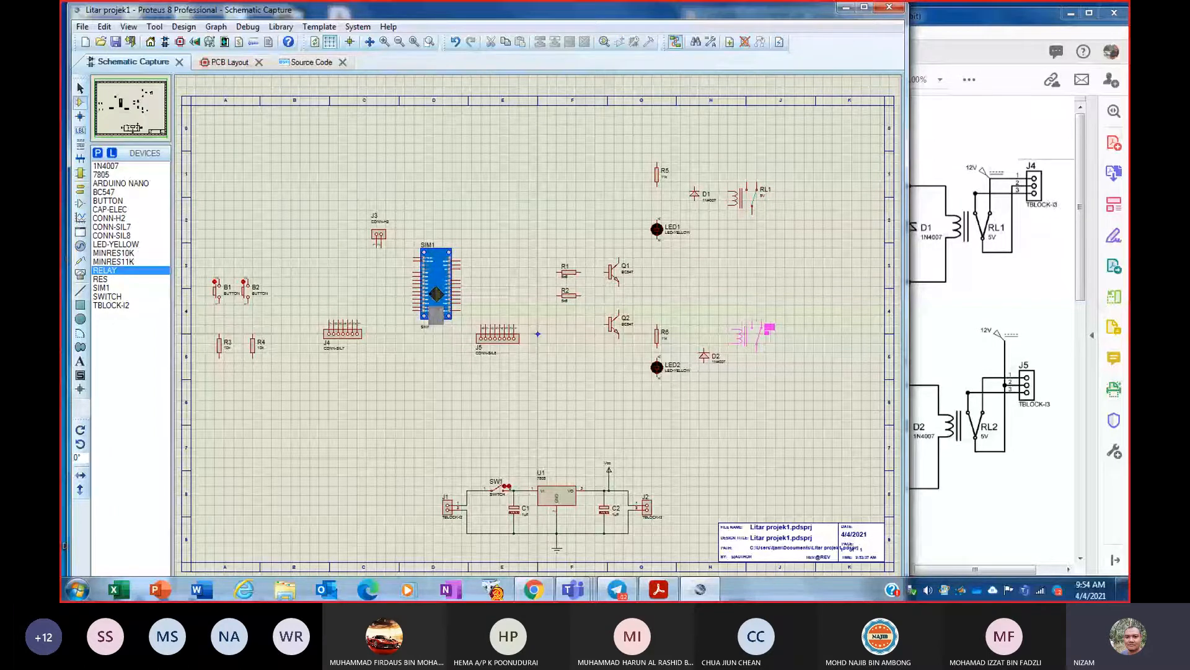
{"action": "left_click", "coordinate": [758, 340]}
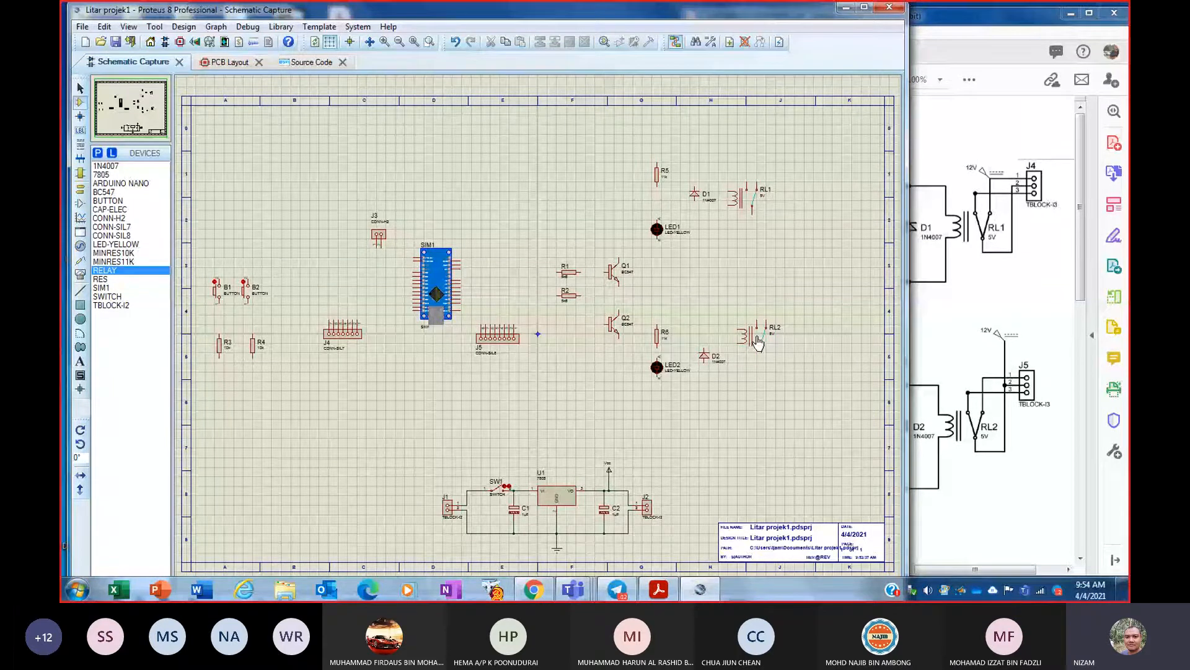
- Search the device library for ppd, pick the TBLOCK-I3 terminal block, and place one to the right of each relay
{"action": "left_click", "coordinate": [98, 153]}
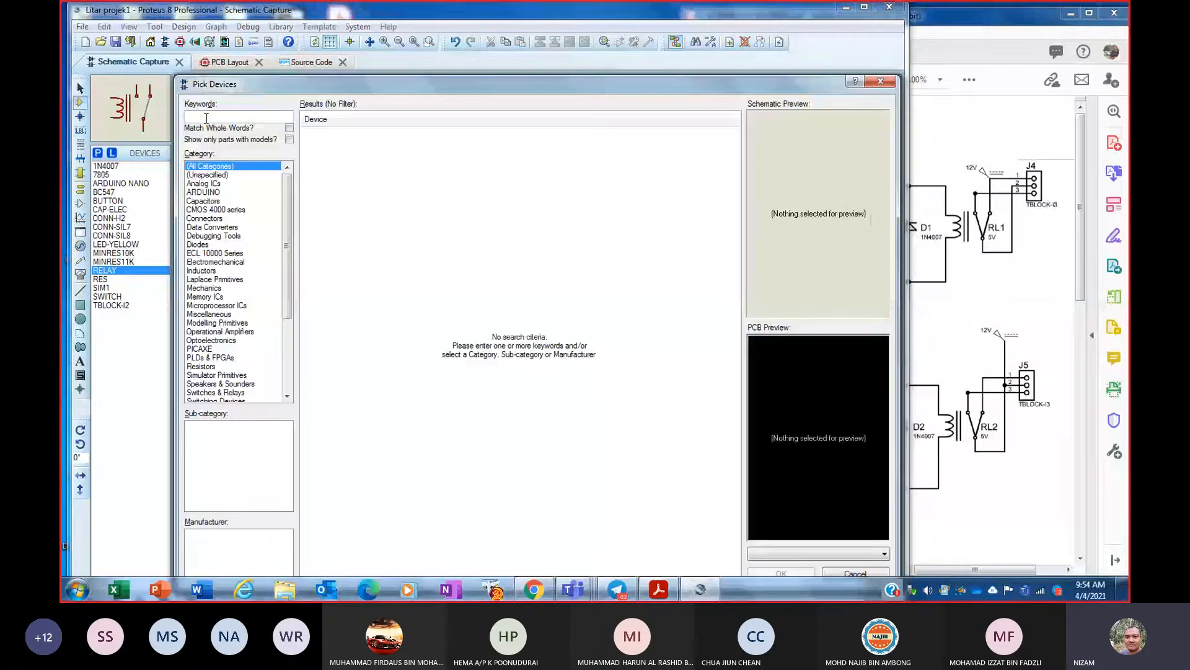
{"action": "type", "text": "pp"}
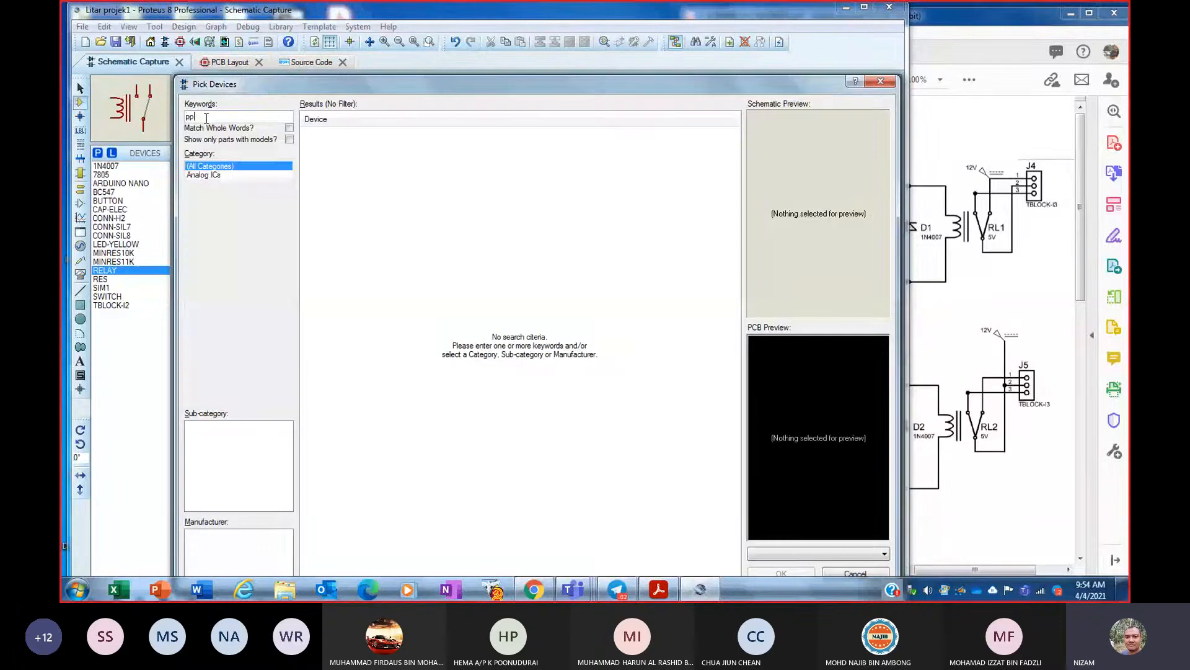
{"action": "type", "text": "d"}
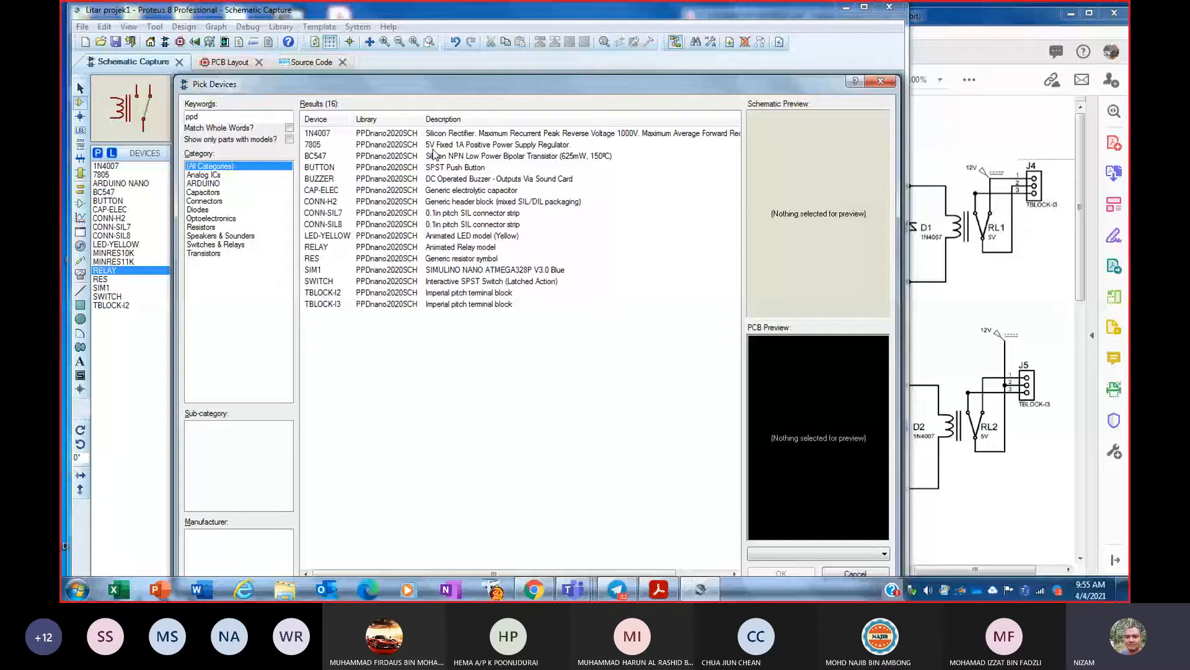
{"action": "left_click", "coordinate": [403, 304]}
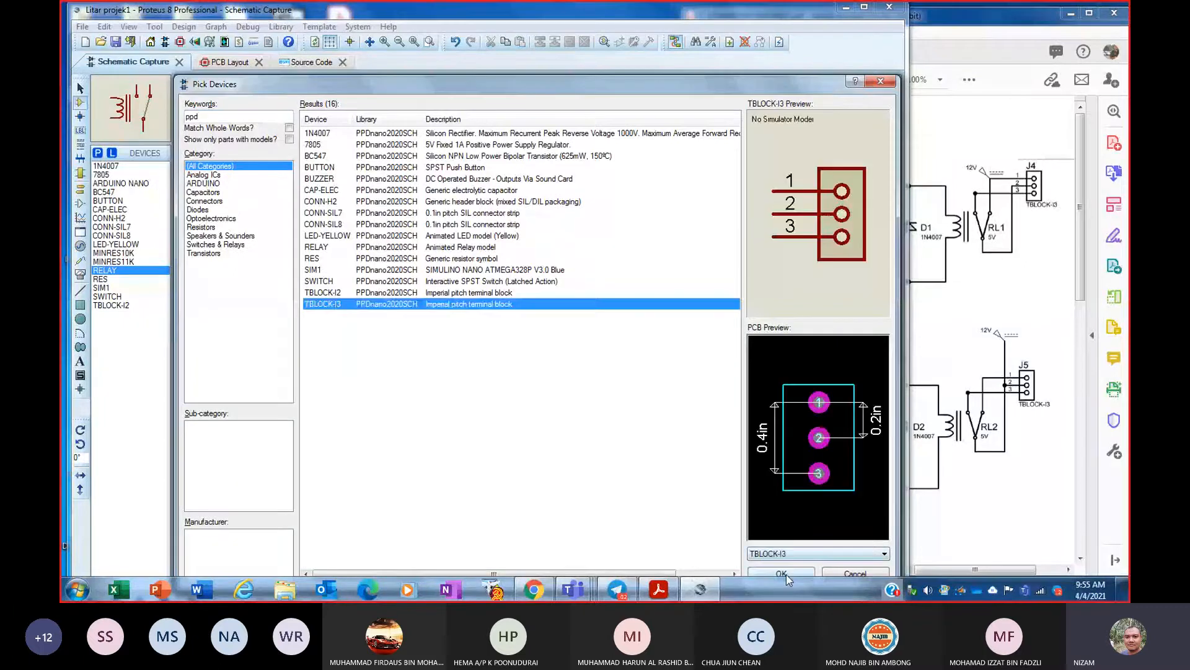
{"action": "left_click", "coordinate": [786, 573]}
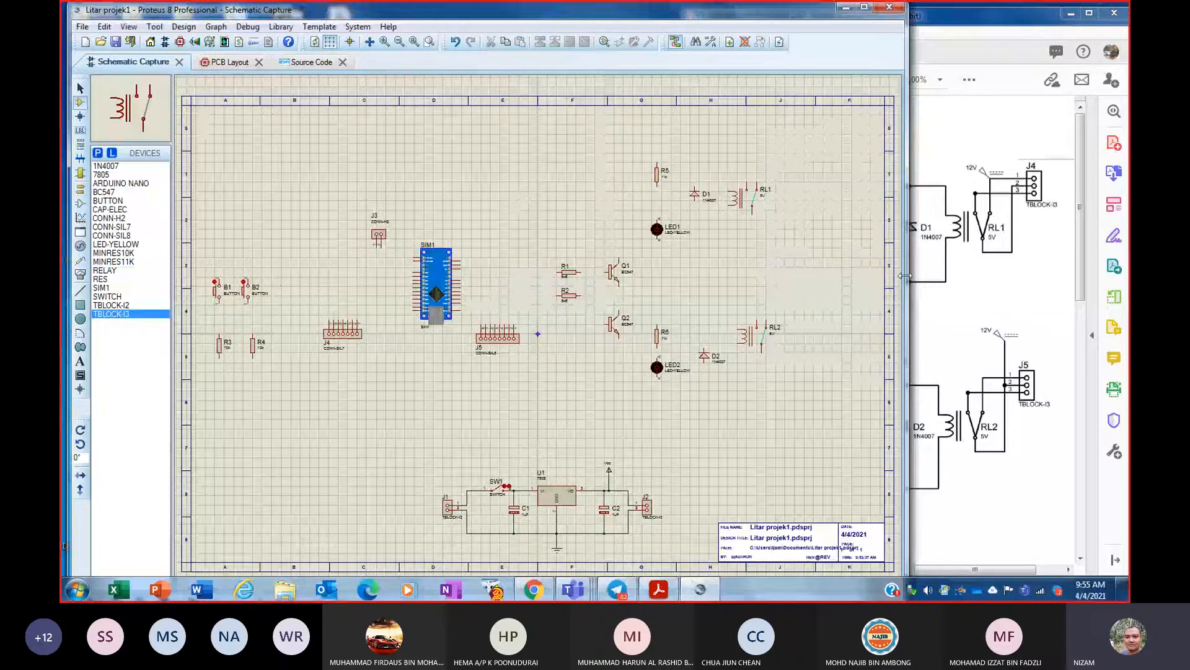
{"action": "left_click", "coordinate": [809, 200]}
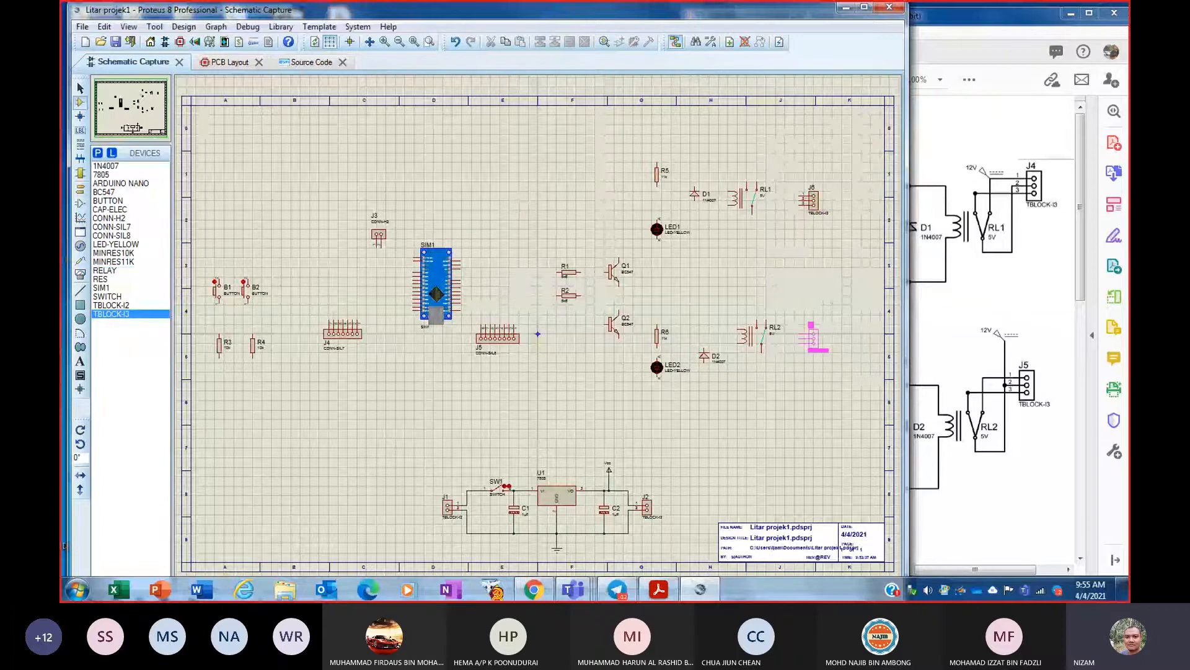
{"action": "left_click", "coordinate": [808, 338]}
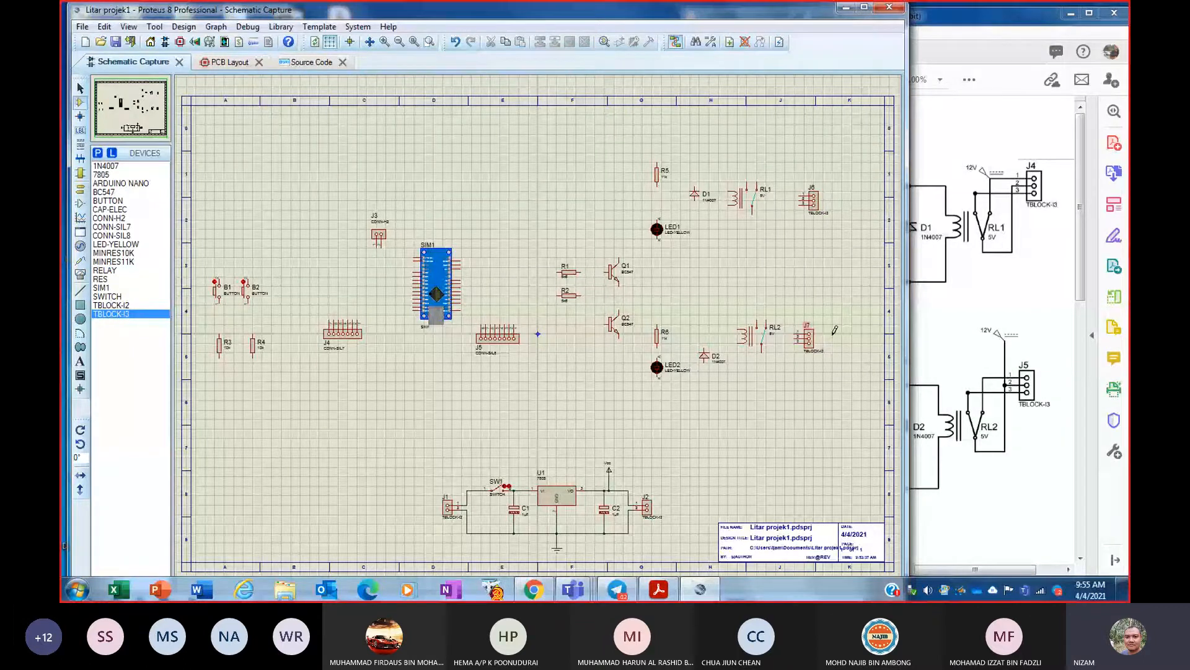
- Check the Arduino Nano section of the reference PDF for its power connections
{"action": "left_click", "coordinate": [995, 19]}
{"action": "scroll", "coordinate": [870, 293], "scroll_direction": "down", "scroll_amount": 1}
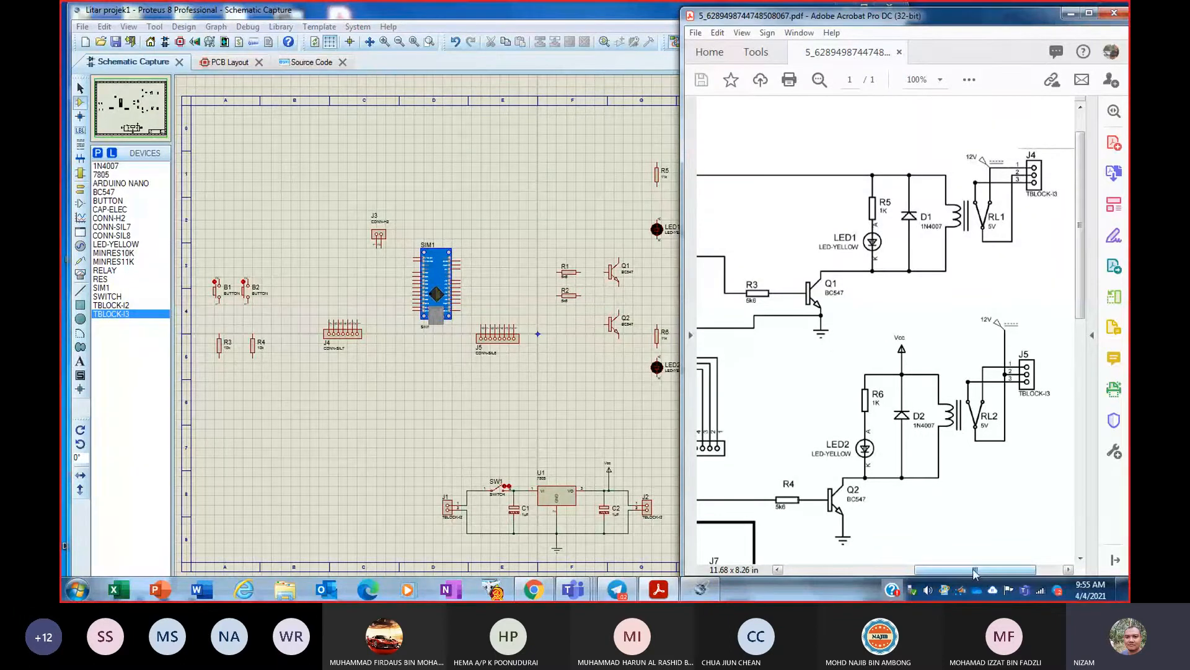
{"action": "left_click_drag", "start_coordinate": [976, 573], "coordinate": [904, 574]}
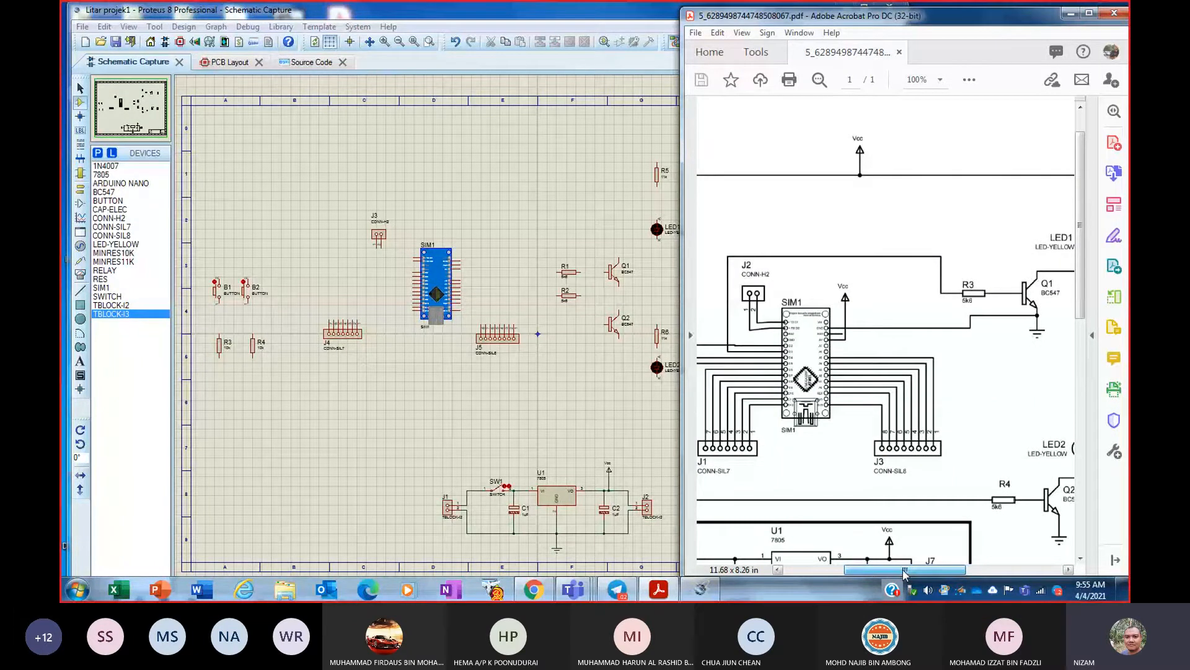
{"action": "left_click", "coordinate": [80, 246]}
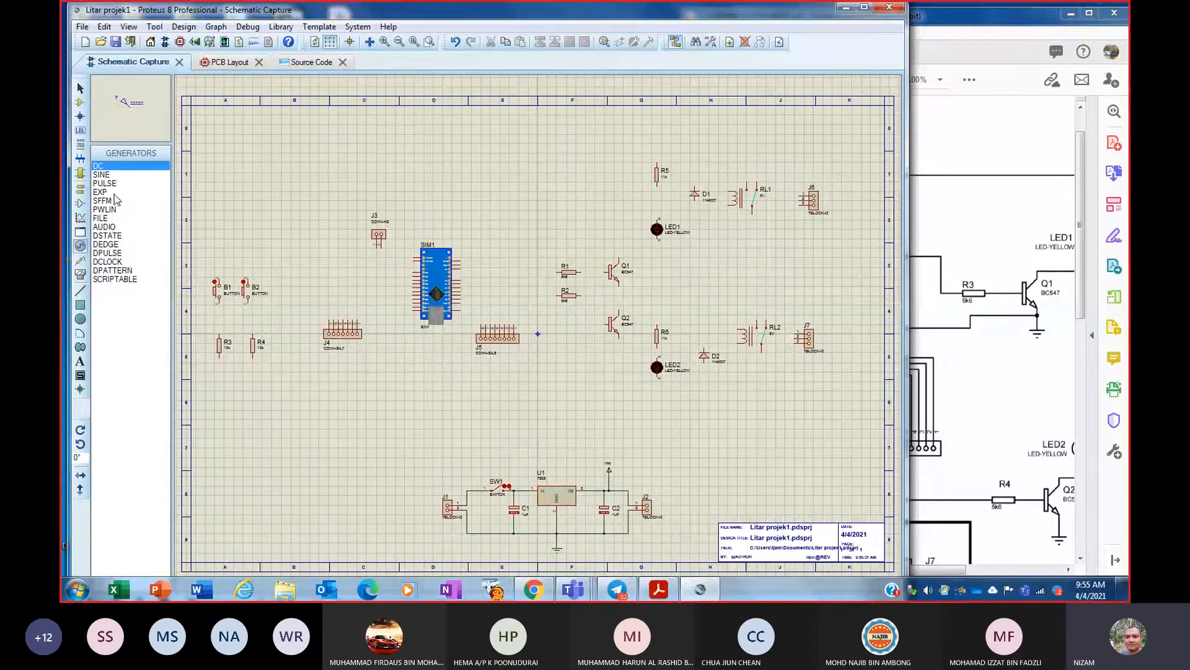
{"action": "left_click", "coordinate": [80, 260]}
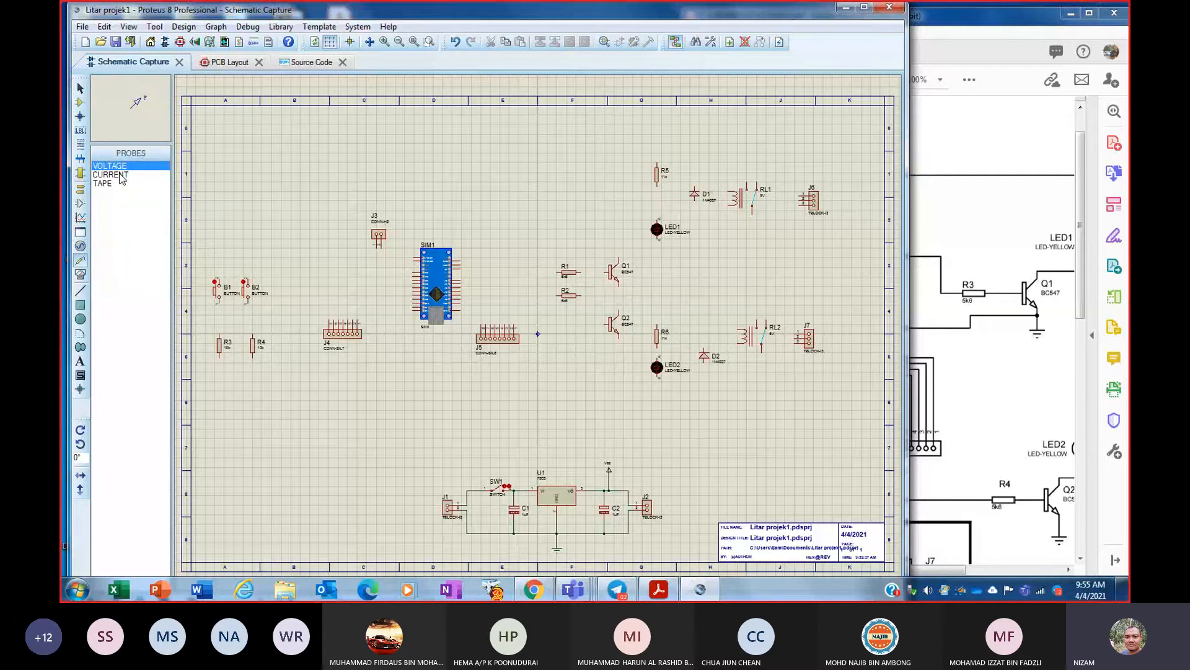
{"action": "left_click", "coordinate": [124, 175]}
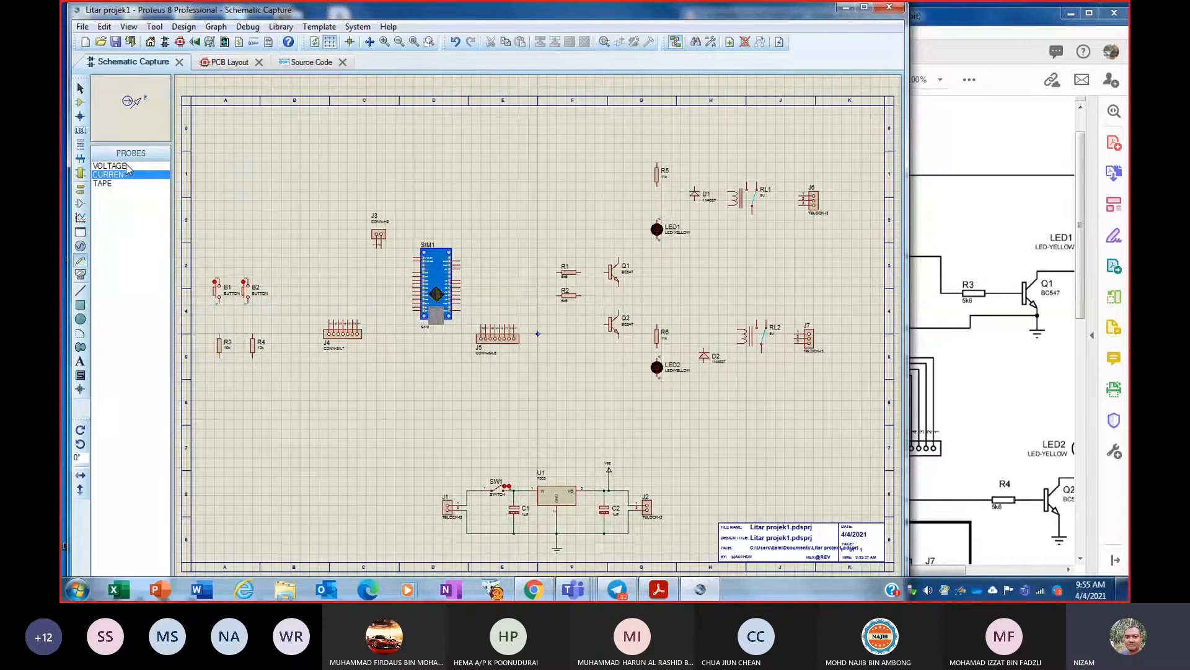
{"action": "left_click", "coordinate": [127, 168]}
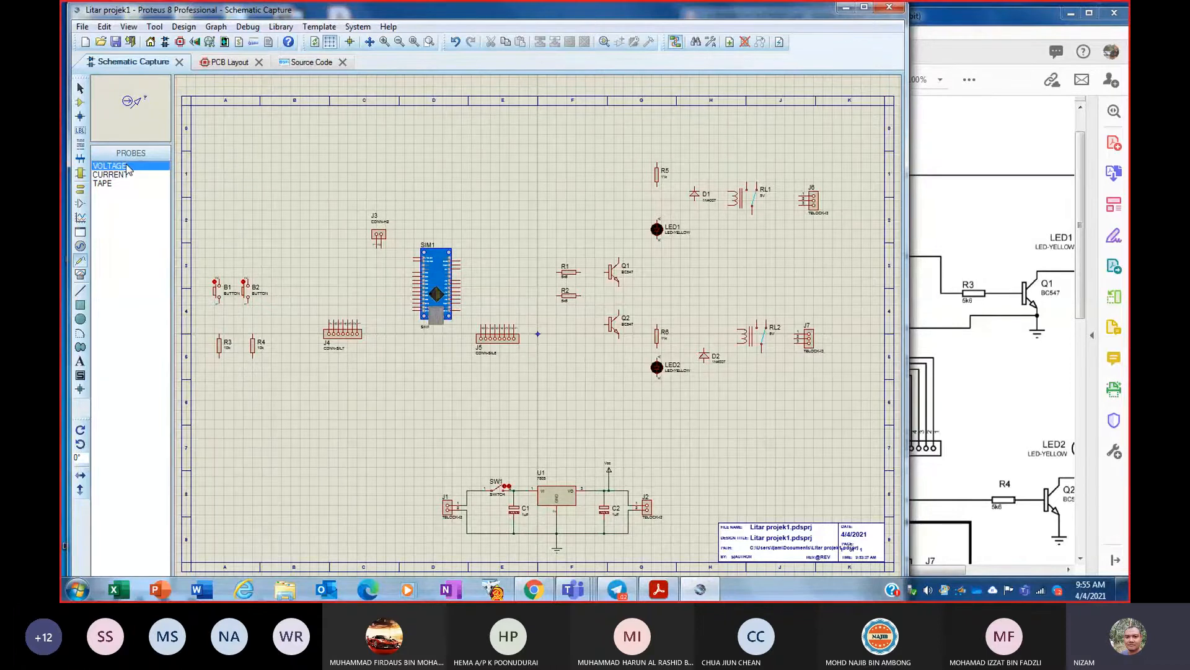
- Place a POWER terminal above and to the right of the Arduino Nano
{"action": "left_click", "coordinate": [81, 189]}
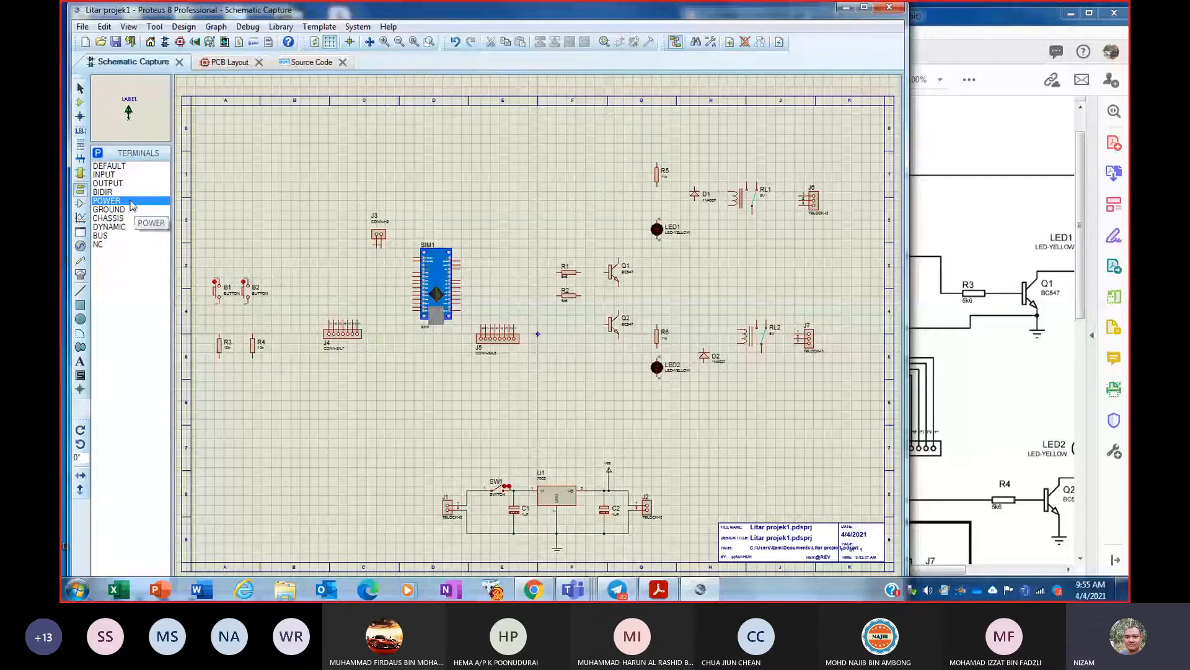
{"action": "left_click", "coordinate": [483, 236]}
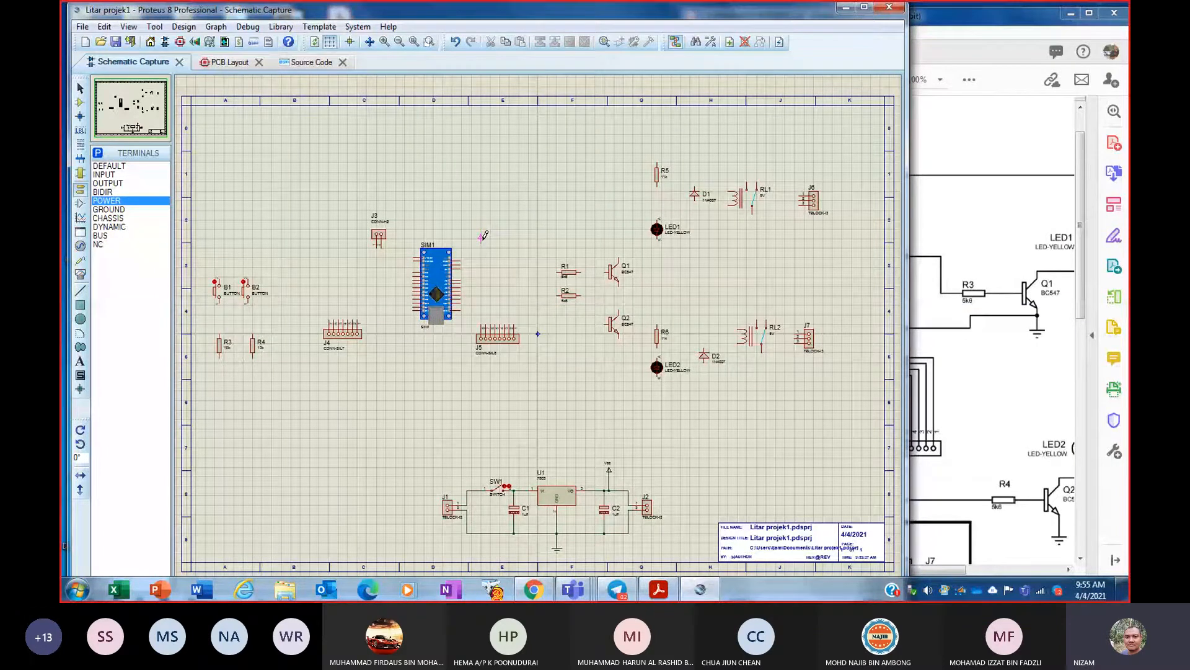
{"action": "left_click", "coordinate": [483, 237]}
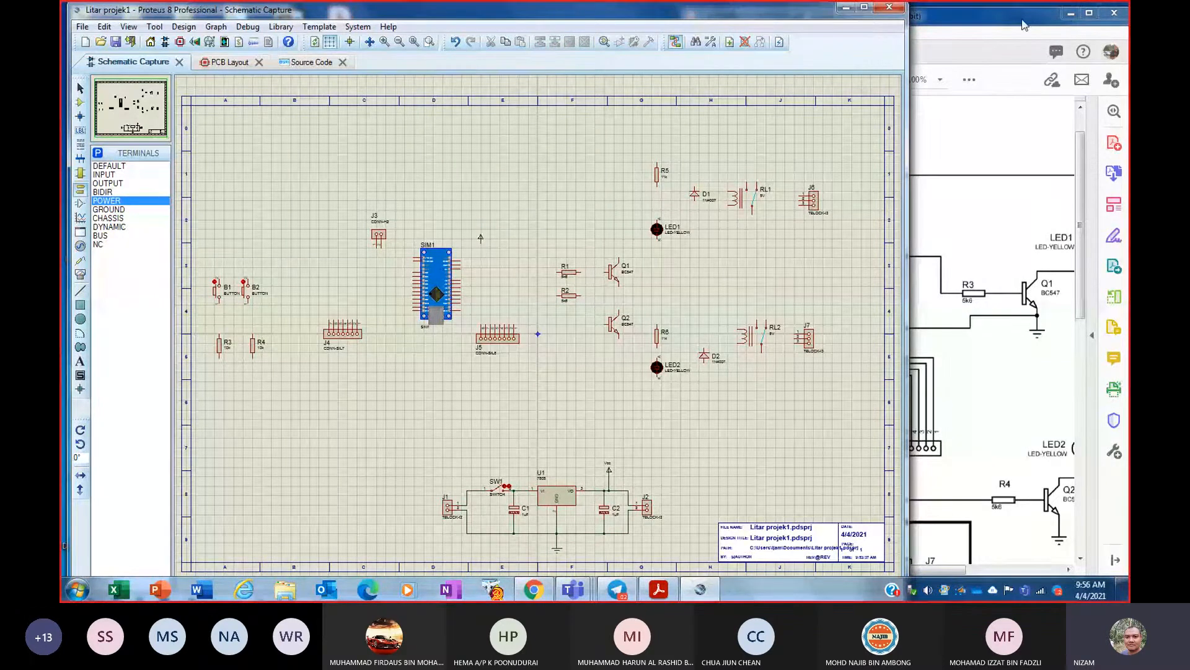
- Examine the Arduino Nano wiring in the reference PDF at 125% and enlarge the matching area of the schematic
{"action": "left_click", "coordinate": [1023, 25]}
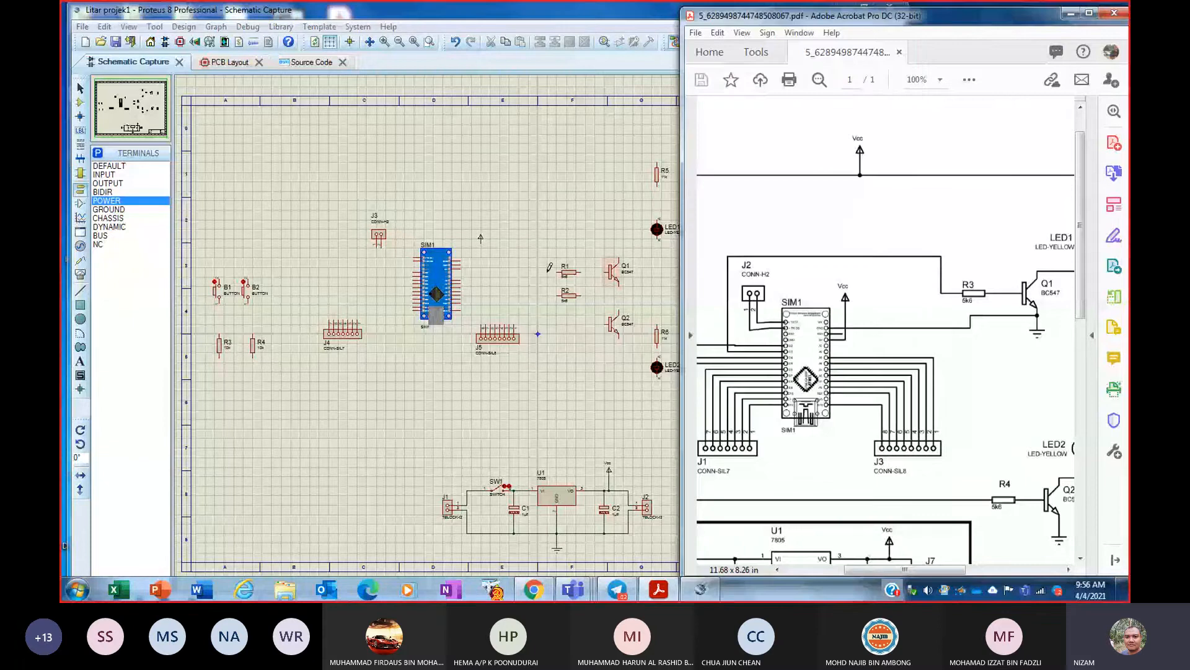
{"action": "scroll", "coordinate": [745, 320], "scroll_direction": "up", "scroll_amount": 1}
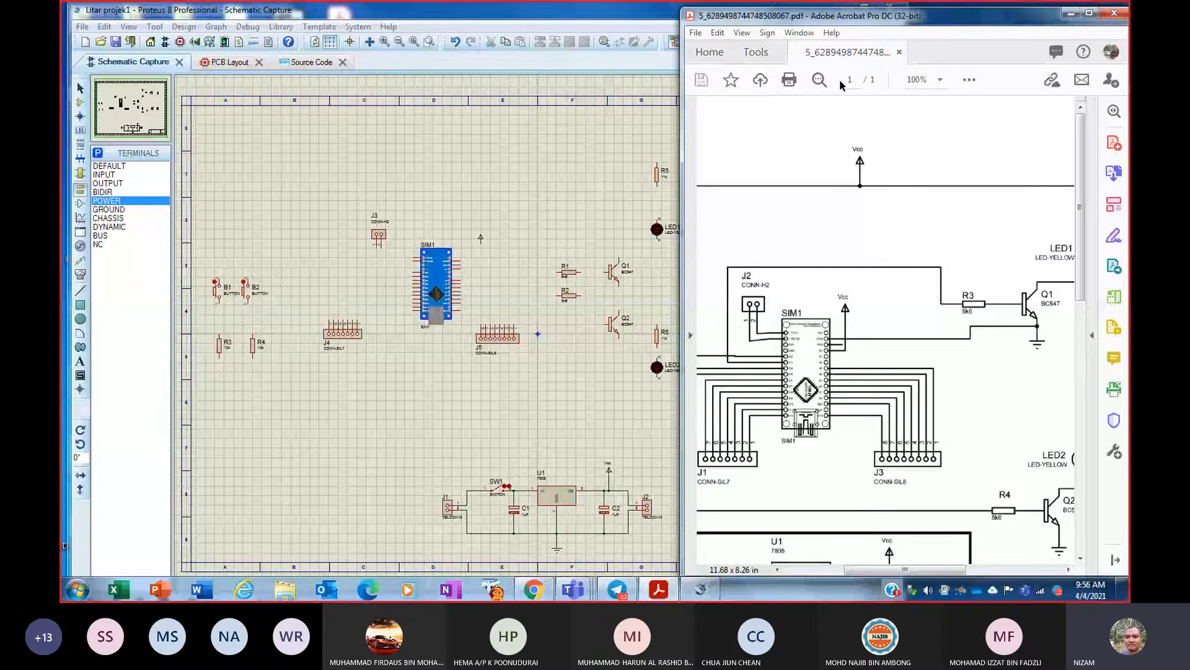
{"action": "left_click", "coordinate": [939, 79]}
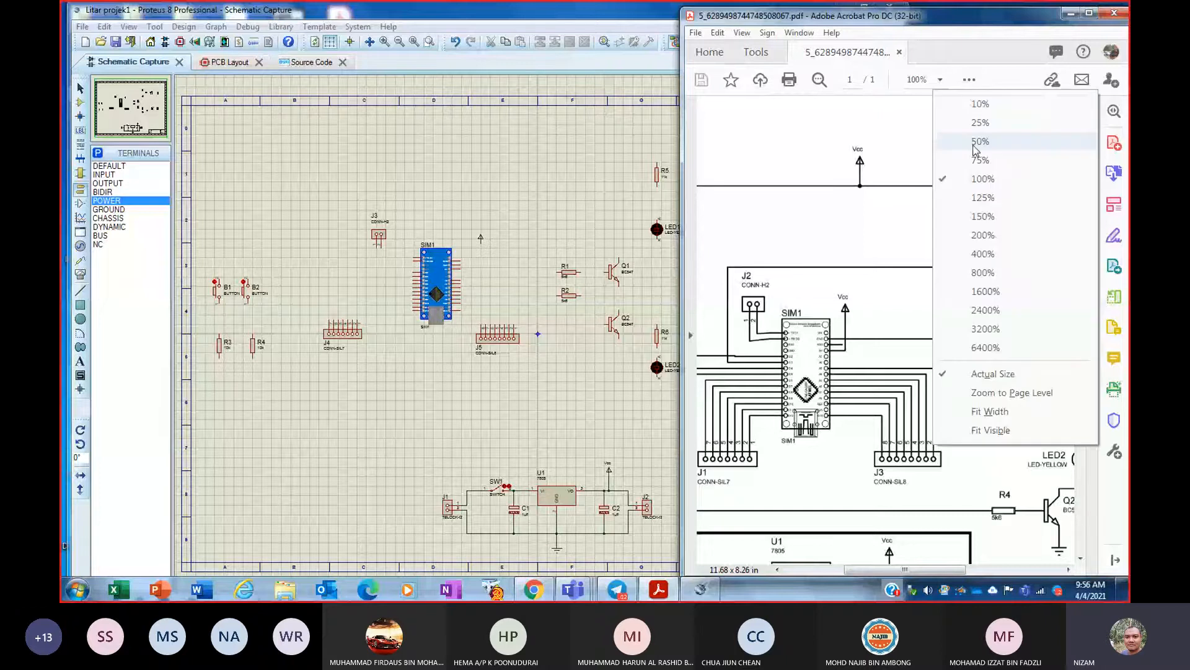
{"action": "left_click", "coordinate": [983, 197]}
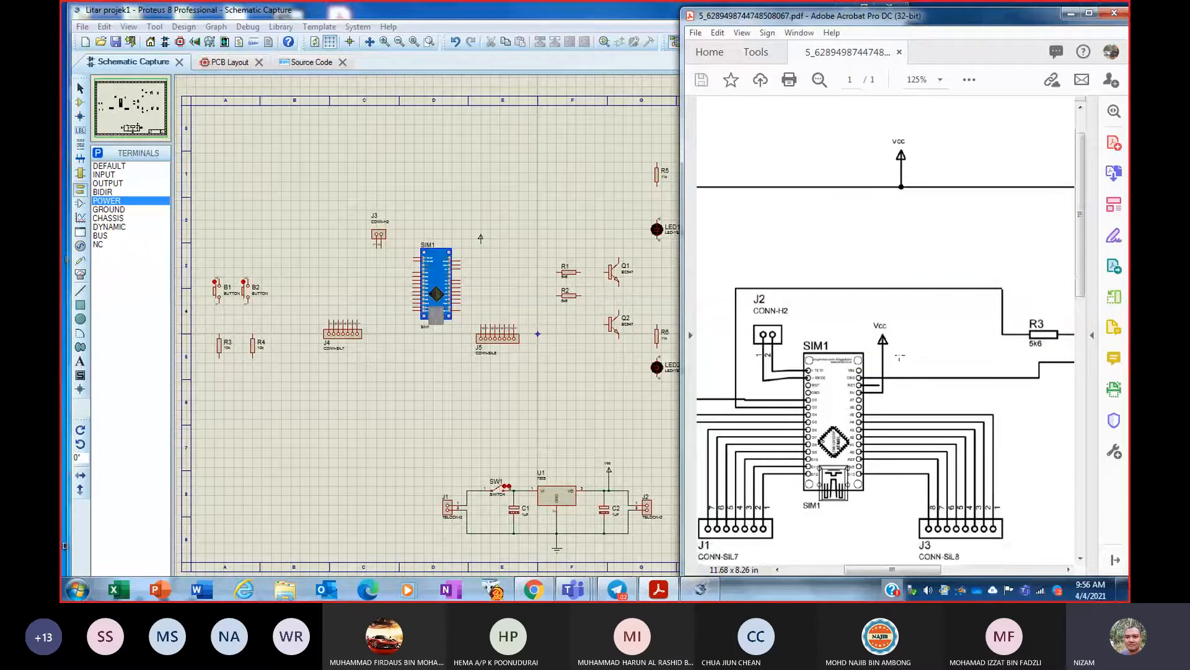
{"action": "scroll", "coordinate": [899, 357], "scroll_direction": "down", "scroll_amount": 3}
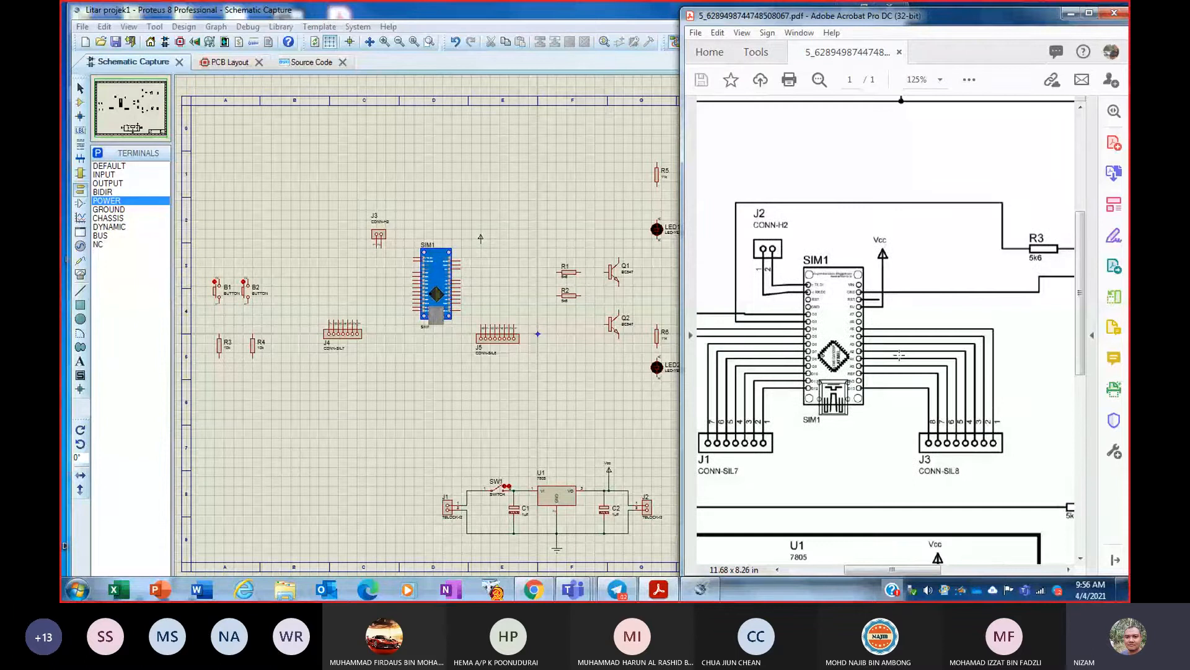
{"action": "left_click", "coordinate": [386, 46]}
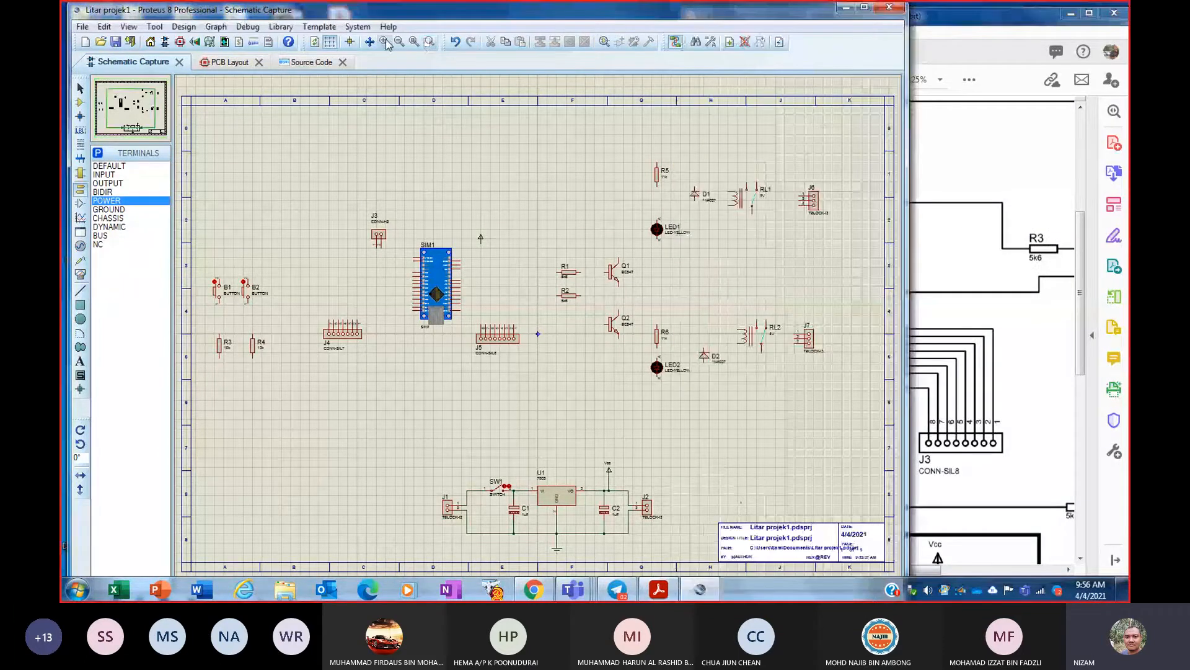
{"action": "left_click", "coordinate": [385, 42]}
{"action": "left_click", "coordinate": [385, 42]}
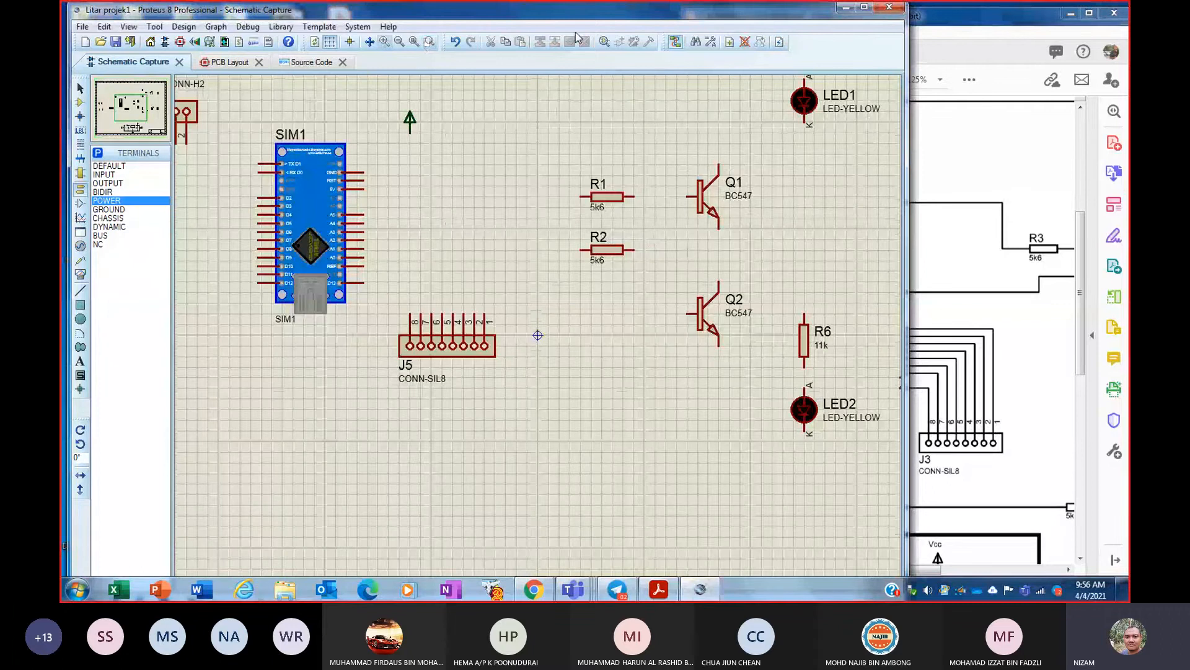
- Following the reference PDF, wire connector J3 to the Arduino Nano: pin 2 to TX D1 and pin 1 to RX D0
{"action": "left_click", "coordinate": [972, 23]}
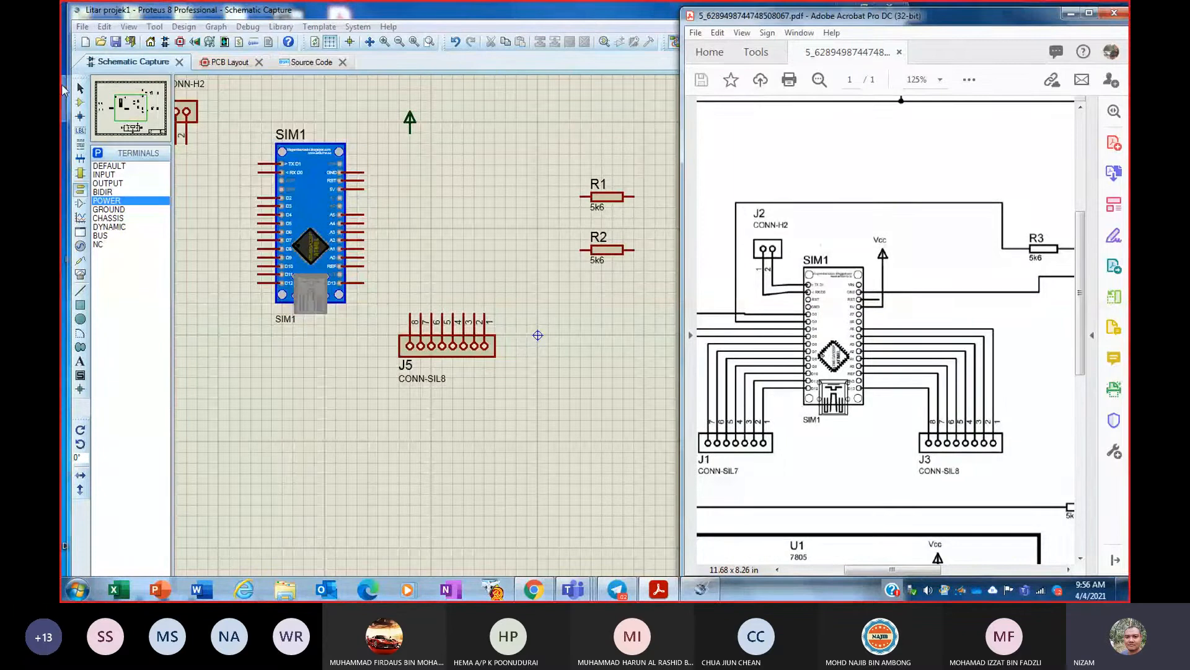
{"action": "left_click", "coordinate": [62, 90]}
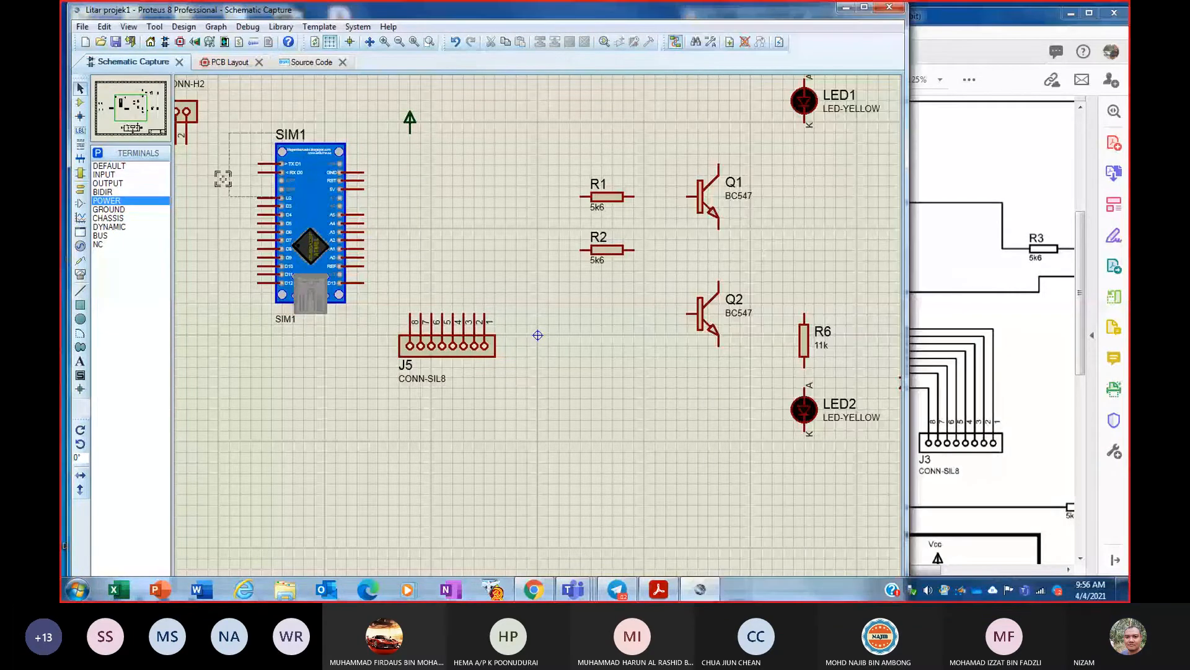
{"action": "left_click", "coordinate": [414, 43]}
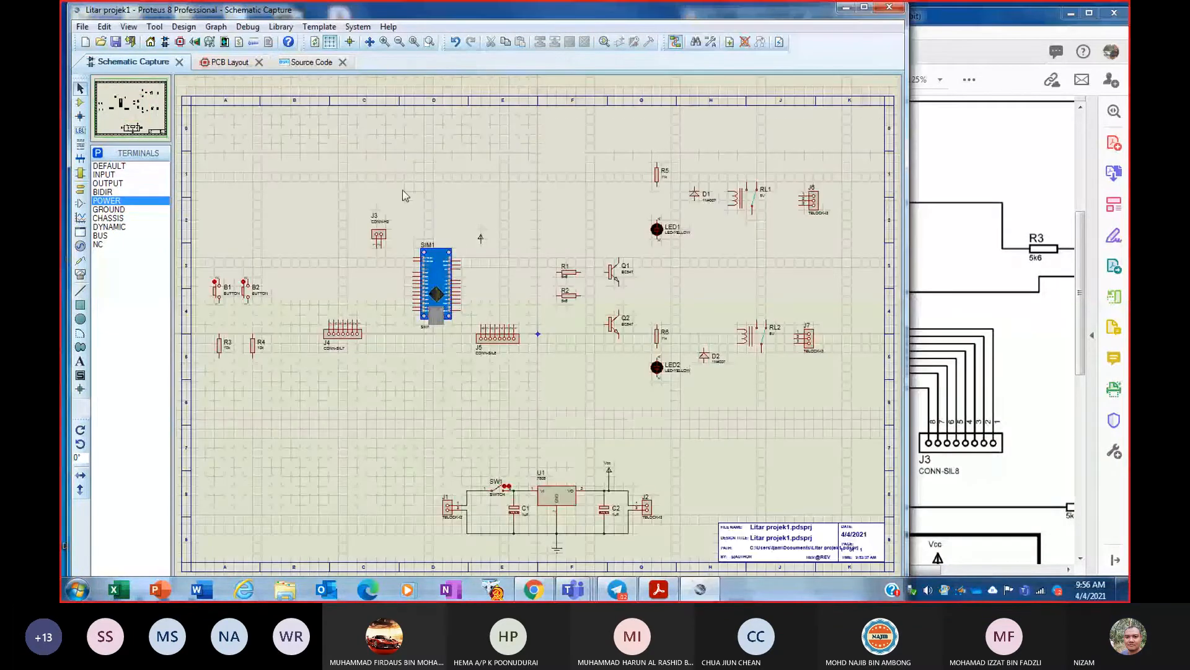
{"action": "scroll", "coordinate": [393, 267], "scroll_direction": "up", "scroll_amount": 4}
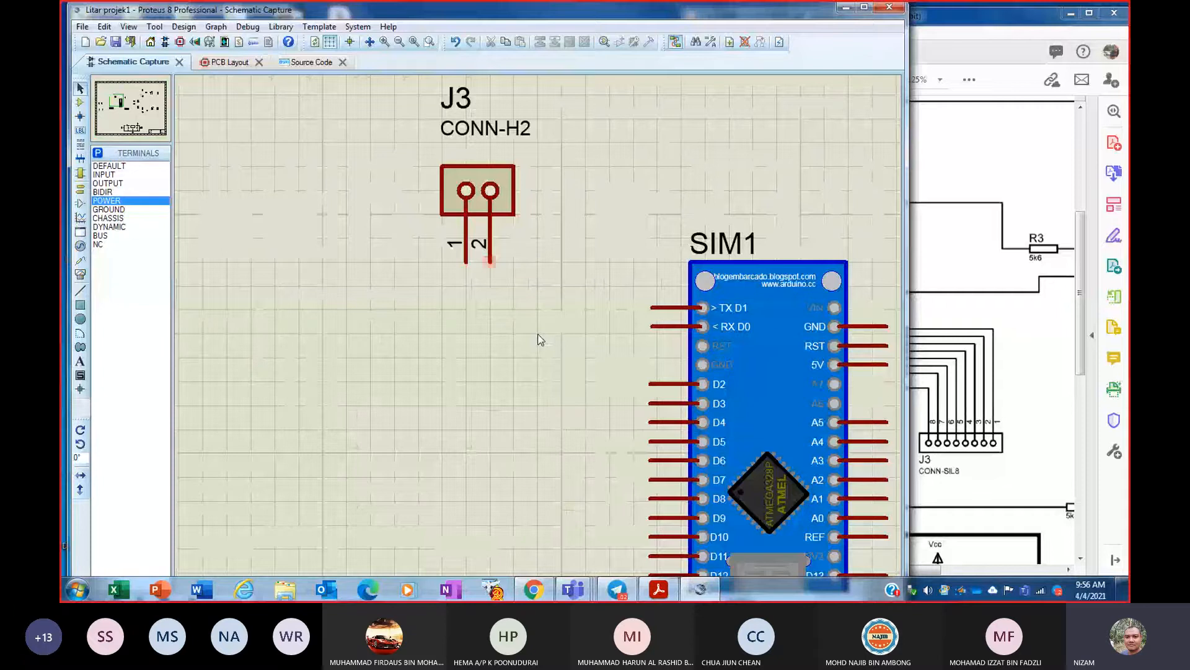
{"action": "left_click", "coordinate": [1008, 25]}
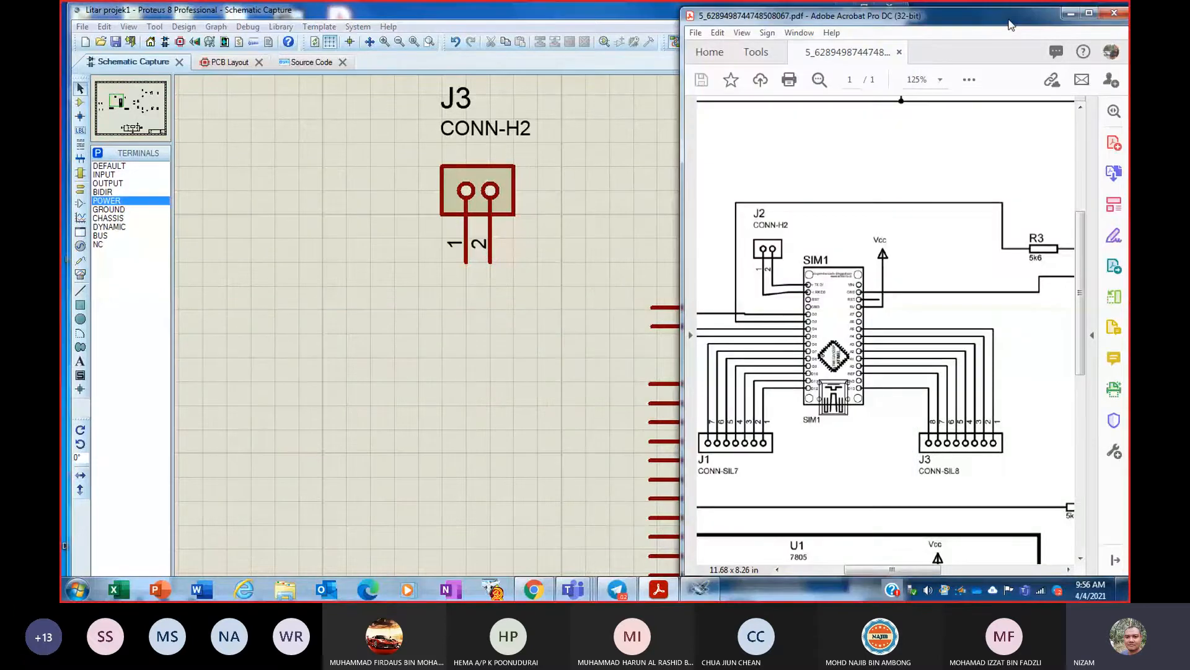
{"action": "scroll", "coordinate": [613, 23], "scroll_direction": "down", "scroll_amount": 1}
{"action": "left_click", "coordinate": [612, 23]}
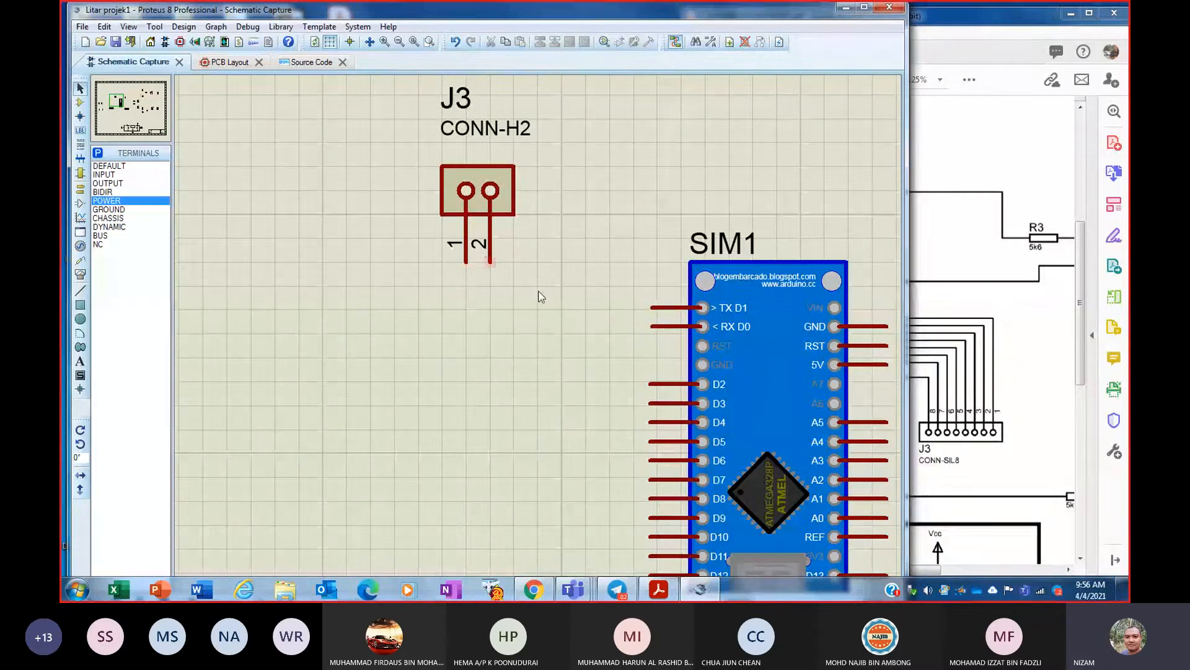
{"action": "left_click", "coordinate": [493, 261]}
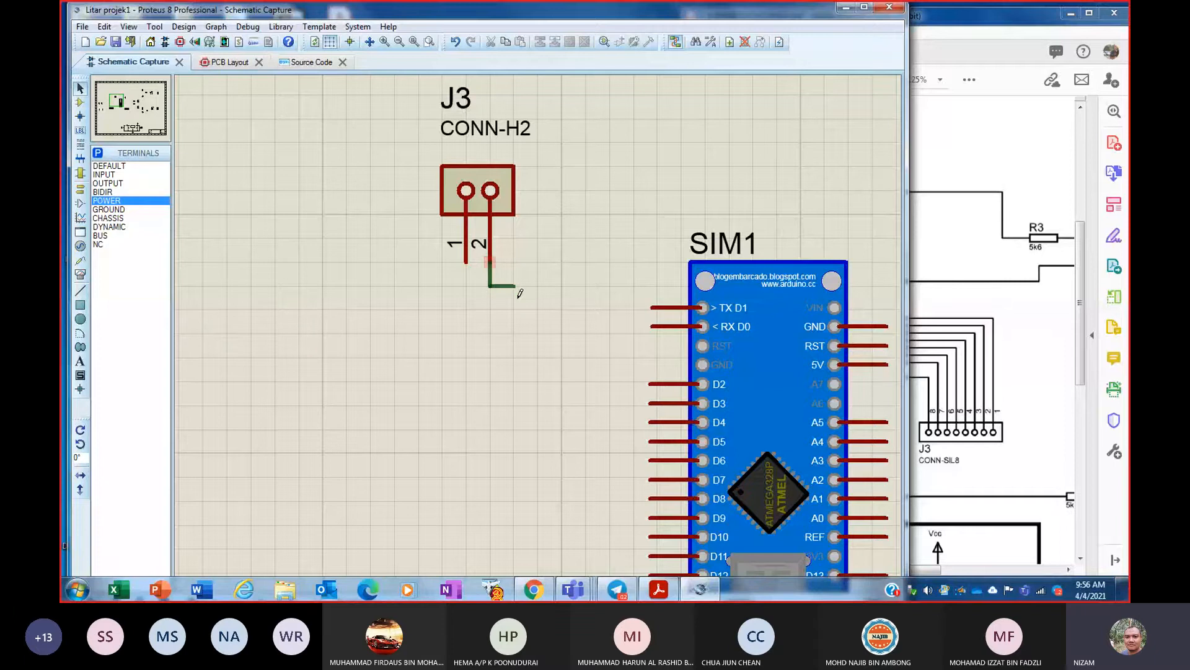
{"action": "left_click", "coordinate": [652, 307]}
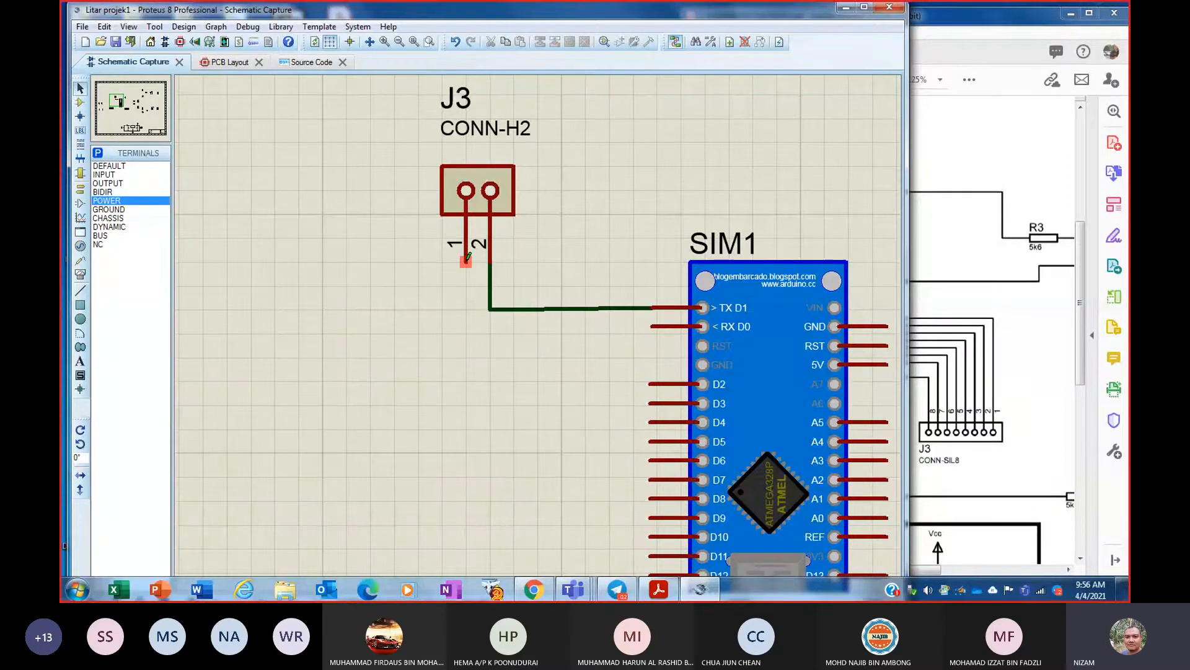
{"action": "left_click", "coordinate": [467, 259]}
{"action": "left_click", "coordinate": [652, 323]}
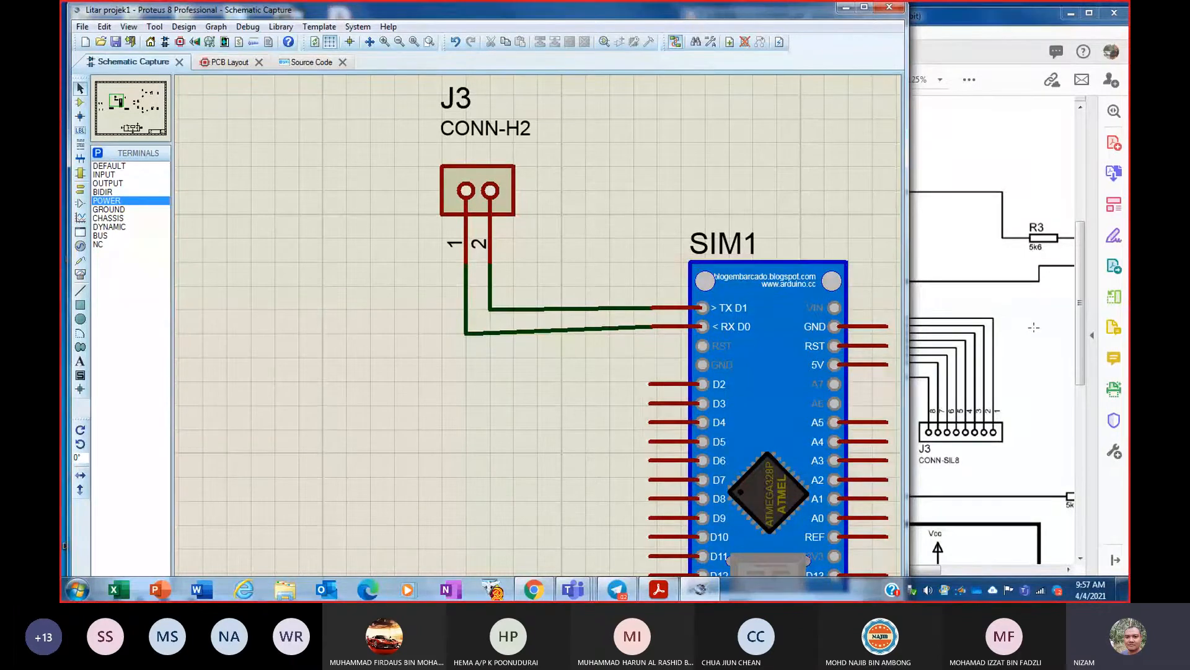
- Examine the CONN-SIL7 connector's wiring in the reference PDF at 150% and locate J4 beside the Arduino Nano in the schematic
{"action": "left_click", "coordinate": [999, 20]}
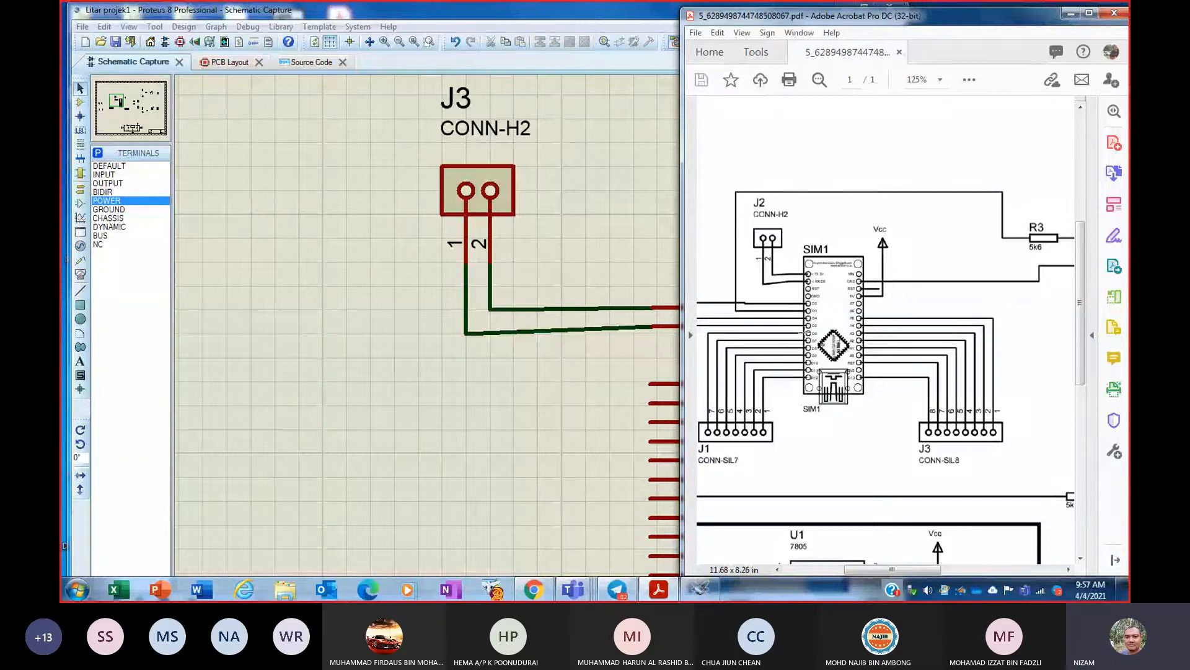
{"action": "scroll", "coordinate": [805, 333], "scroll_direction": "up", "scroll_amount": 1}
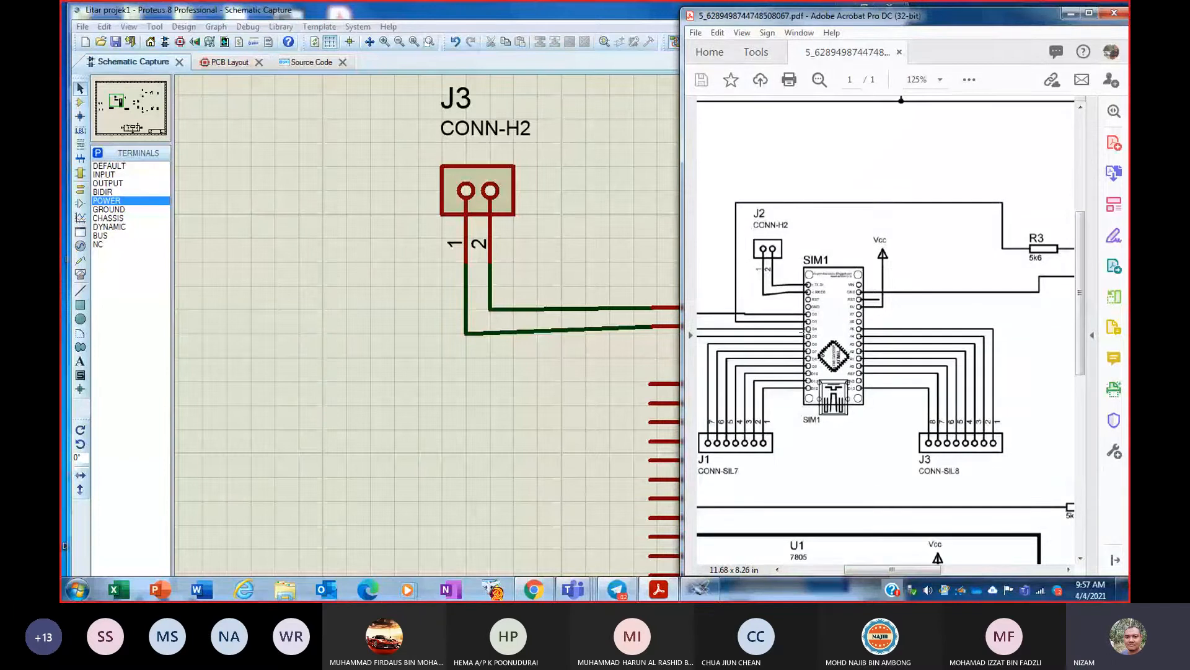
{"action": "left_click", "coordinate": [940, 79]}
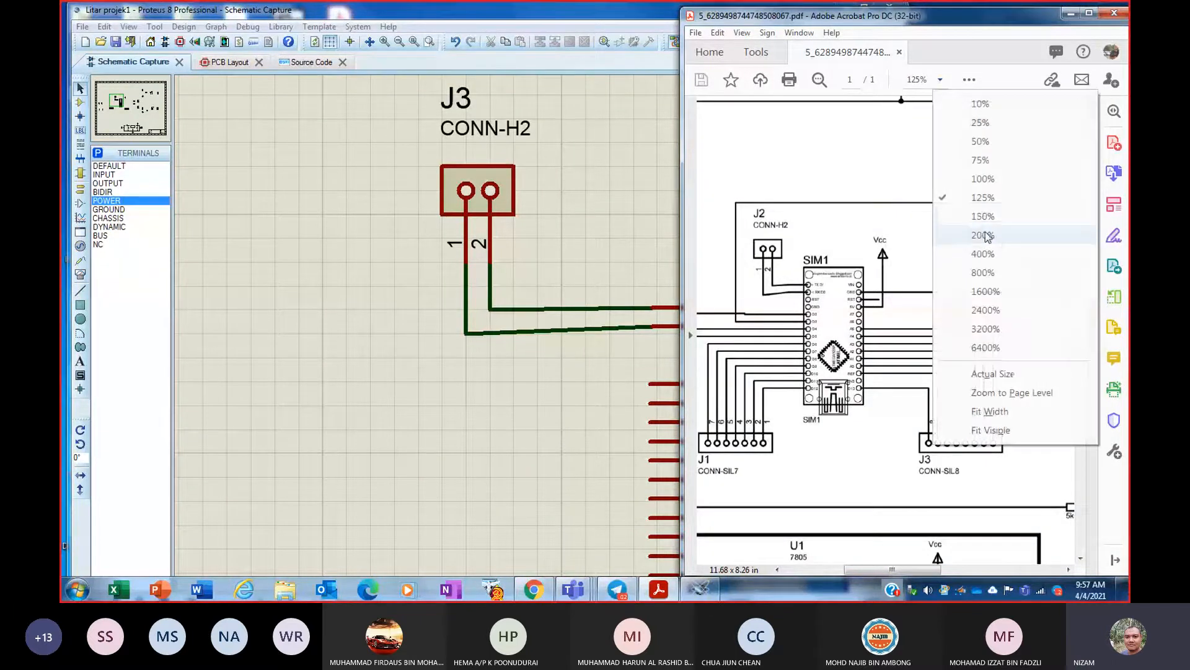
{"action": "left_click", "coordinate": [983, 216]}
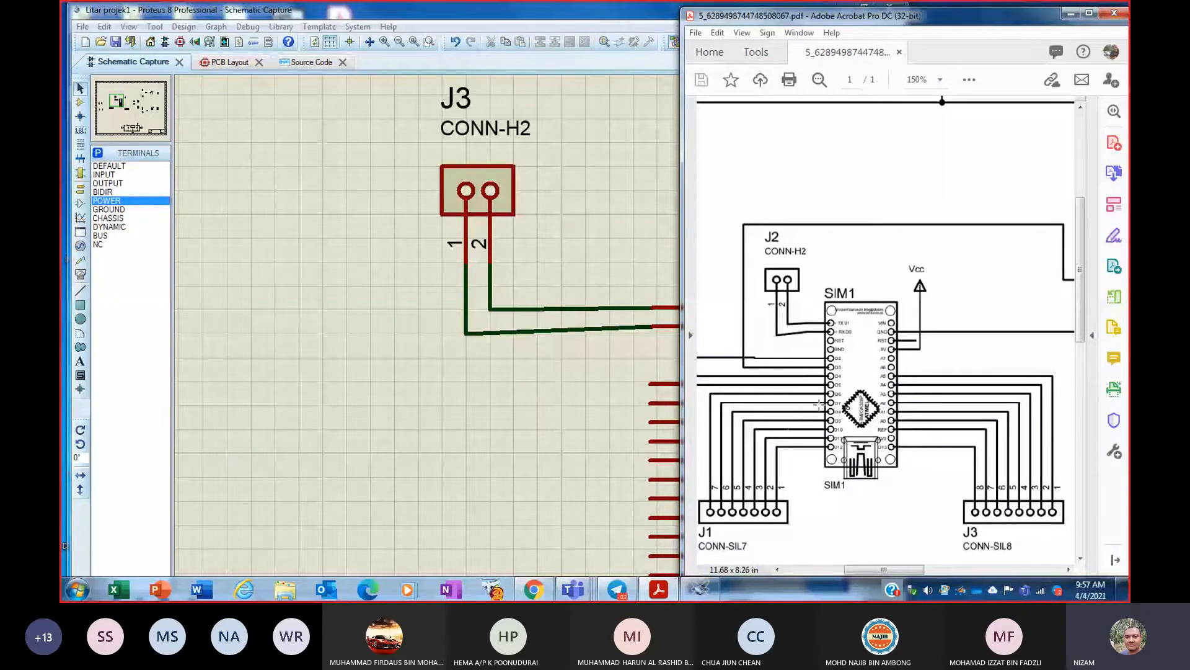
{"action": "scroll", "coordinate": [595, 449], "scroll_direction": "down", "scroll_amount": 1}
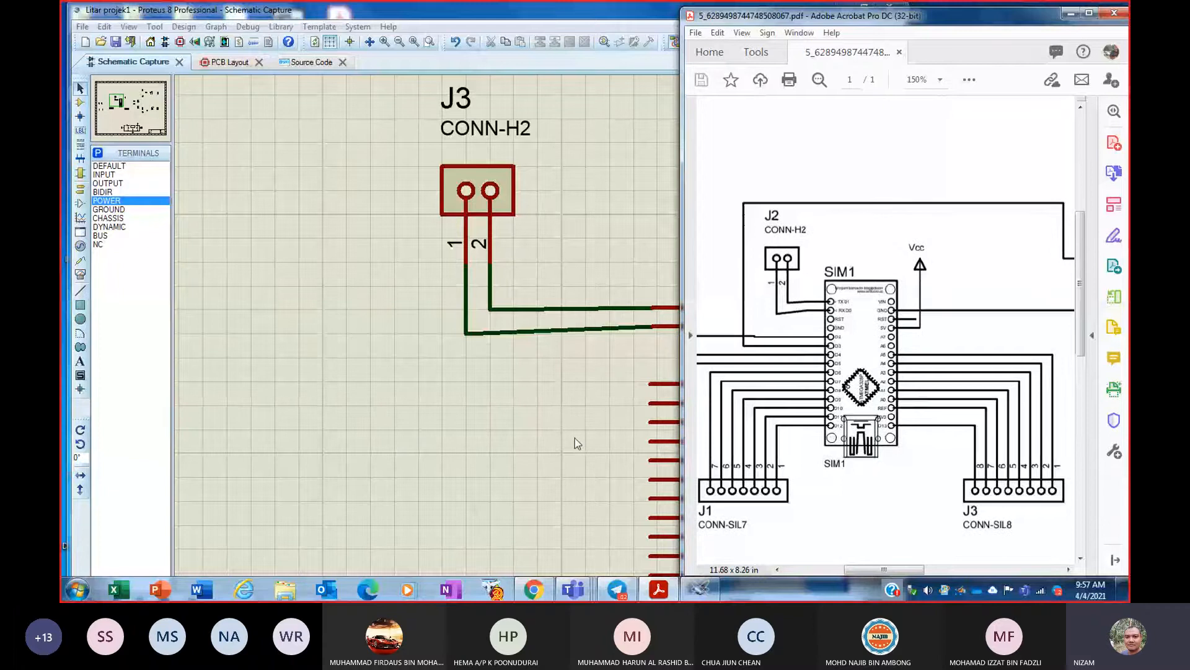
{"action": "left_click", "coordinate": [575, 438]}
{"action": "scroll", "coordinate": [594, 398], "scroll_direction": "down", "scroll_amount": 3}
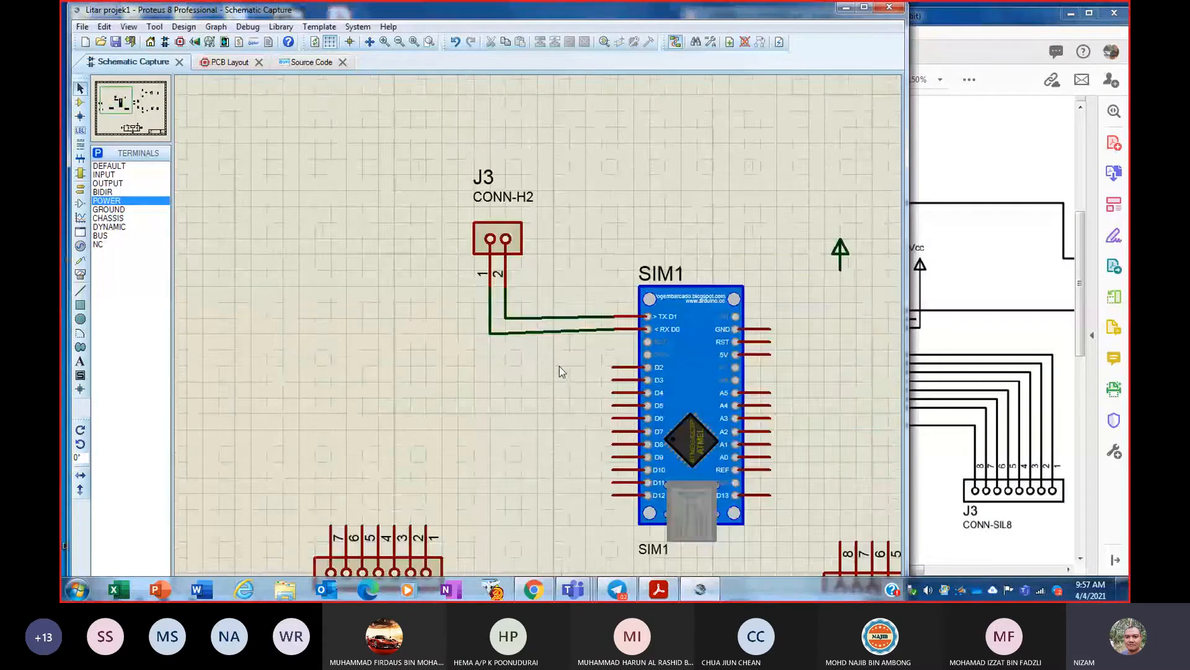
{"action": "scroll", "coordinate": [443, 384], "scroll_direction": "up", "scroll_amount": 2}
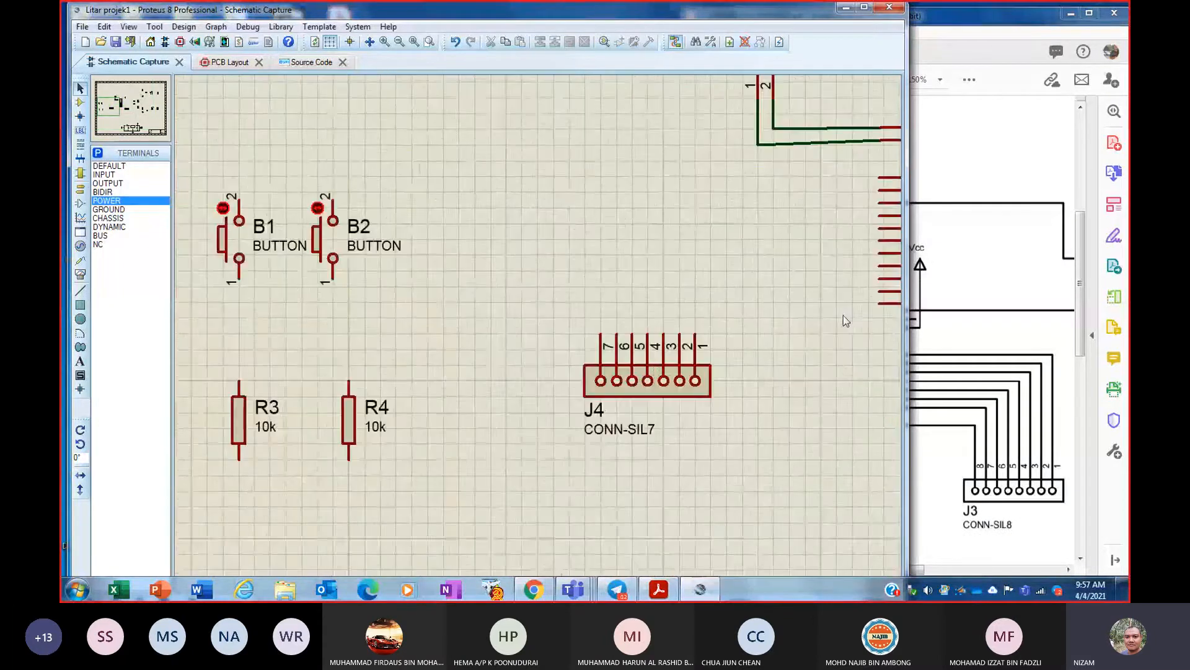
{"action": "scroll", "coordinate": [843, 315], "scroll_direction": "down", "scroll_amount": 1}
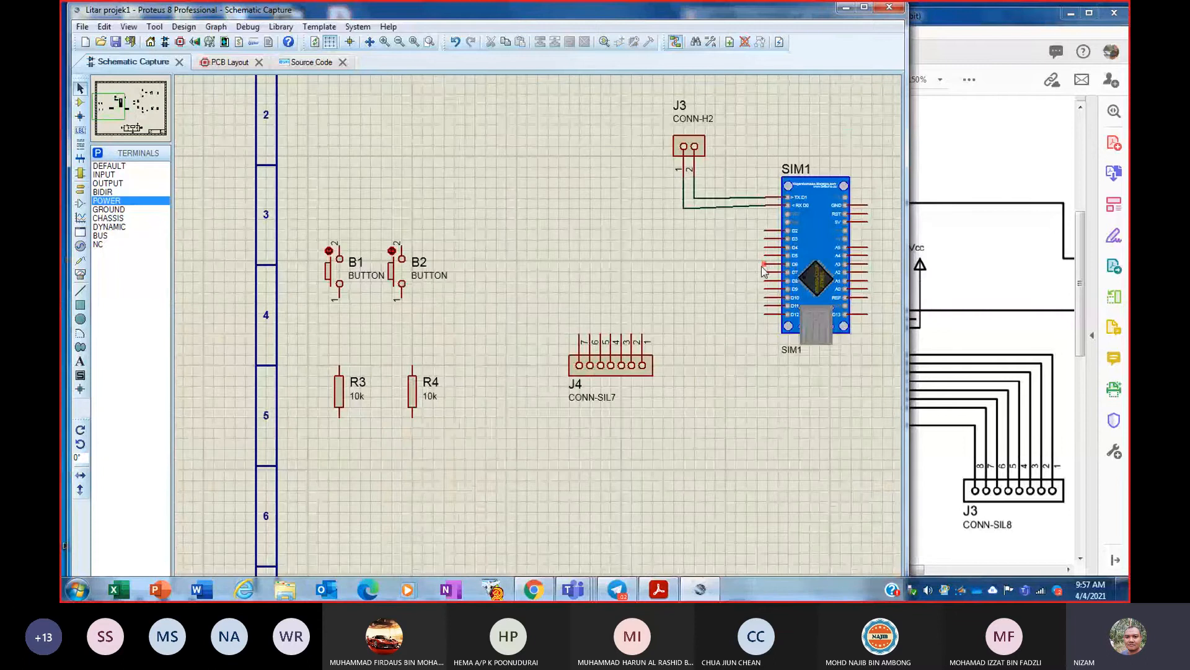
- Wire the Arduino Nano's D6, D7 and D8 pins to pins 7, 6 and 5 of connector J4
{"action": "left_click", "coordinate": [762, 265]}
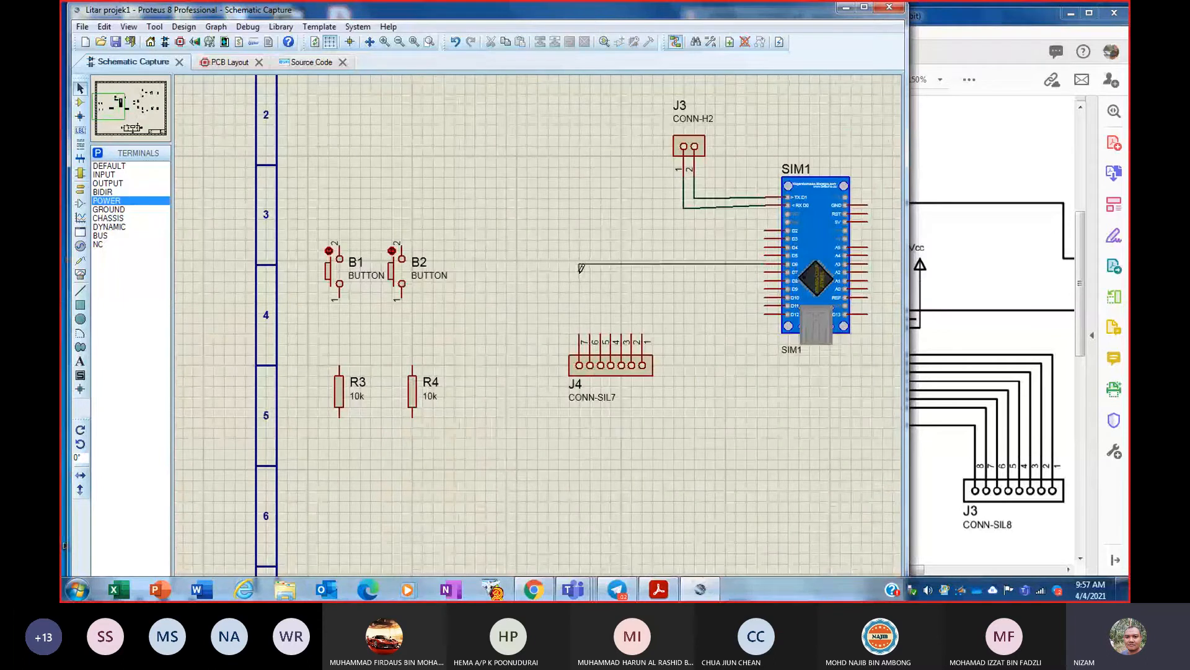
{"action": "left_click", "coordinate": [581, 330]}
{"action": "left_click", "coordinate": [1025, 29]}
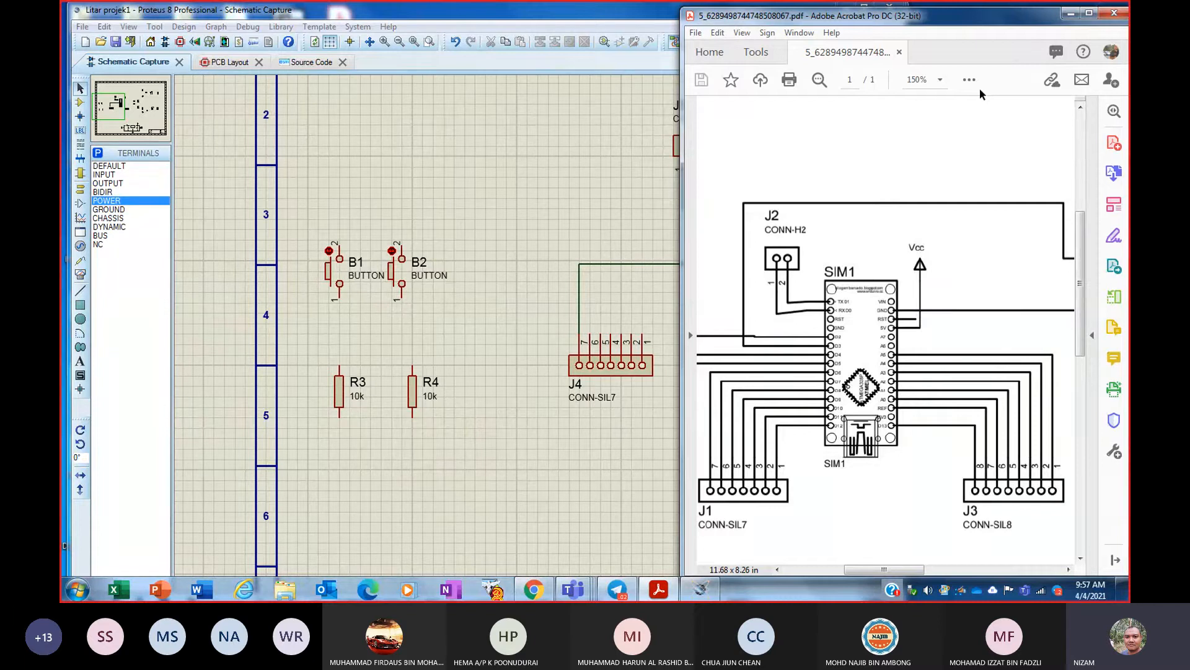
{"action": "left_click", "coordinate": [623, 14]}
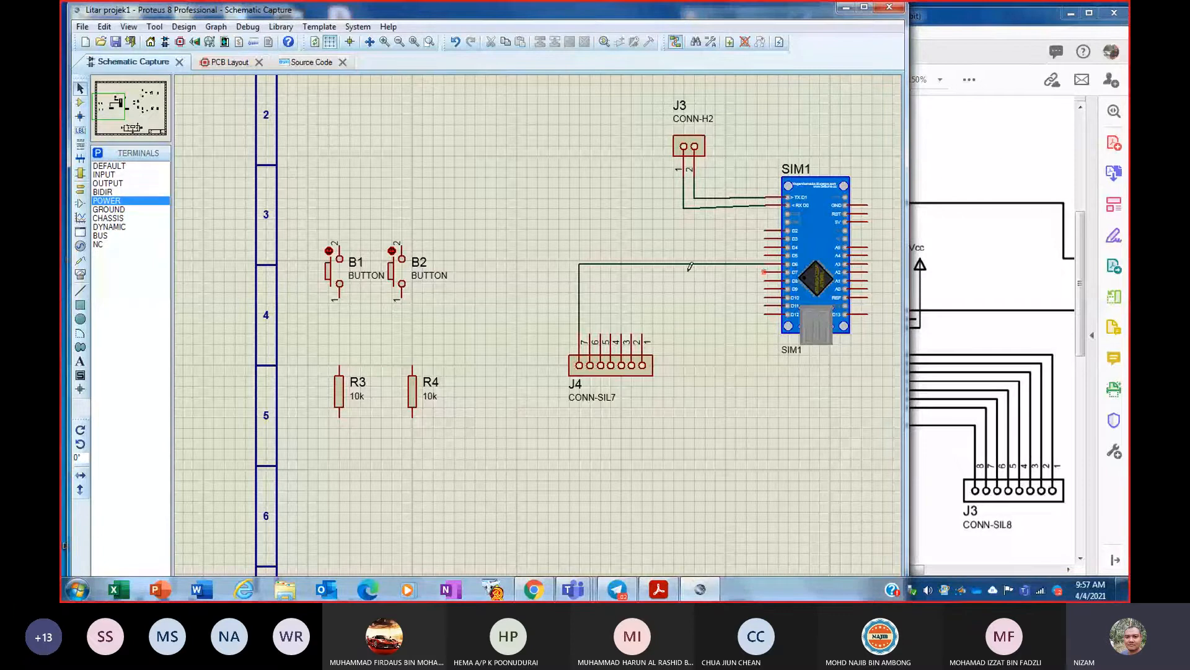
{"action": "left_click", "coordinate": [769, 273]}
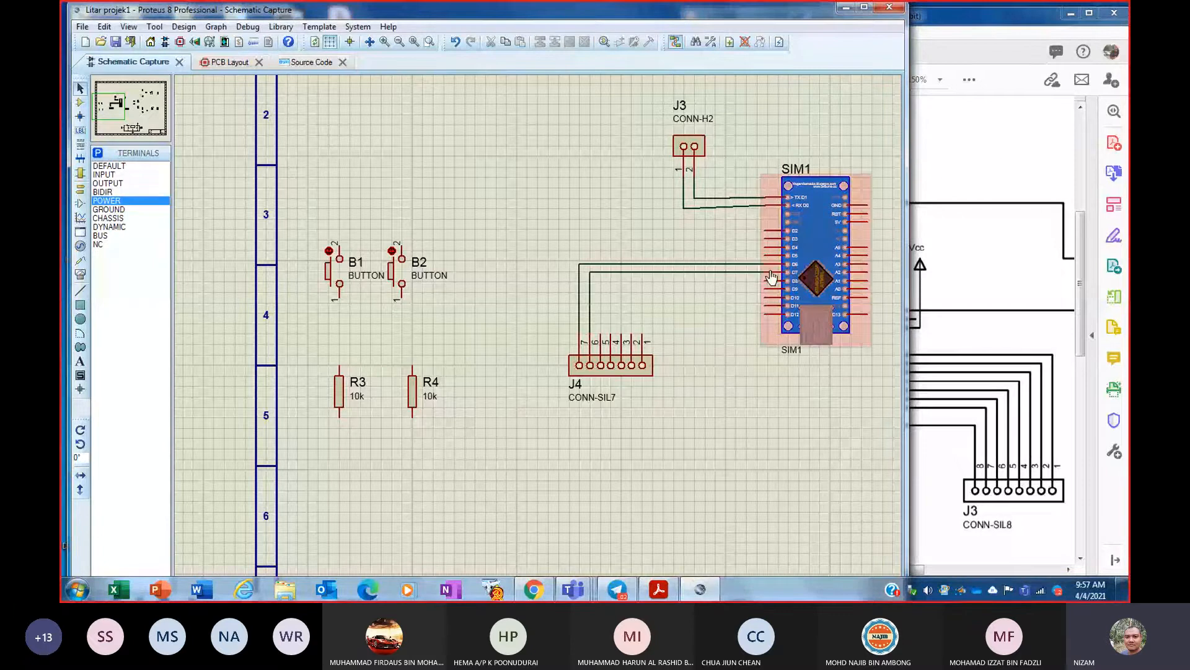
{"action": "left_click", "coordinate": [769, 281]}
{"action": "left_click", "coordinate": [601, 350]}
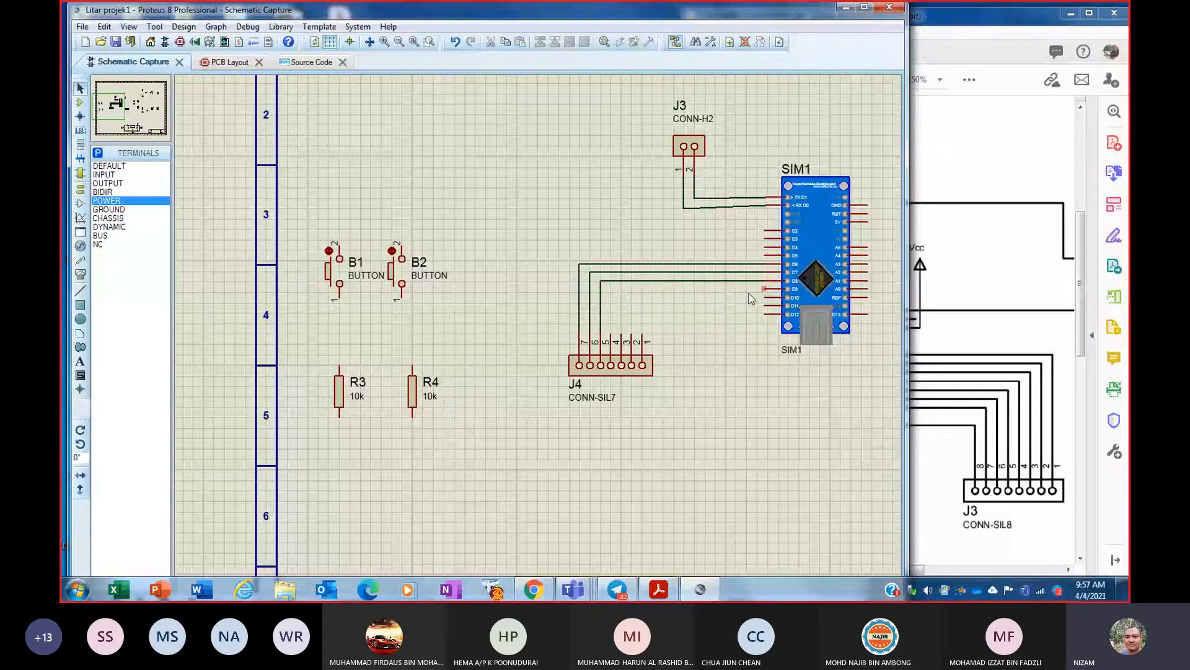
- Wire the Arduino Nano's D9, D10, D11 and D12 pins to pins 4, 3, 2 and 1 of connector J4
{"action": "left_click", "coordinate": [769, 289]}
{"action": "left_click", "coordinate": [610, 350]}
{"action": "left_click", "coordinate": [768, 297]}
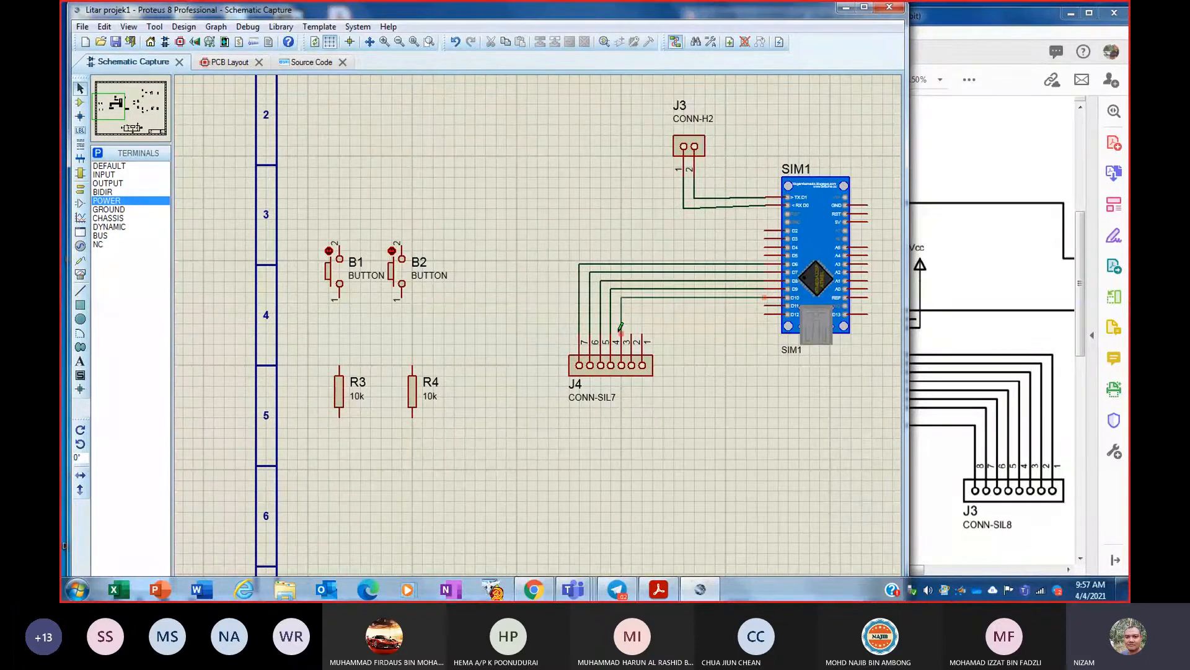
{"action": "left_click", "coordinate": [621, 351]}
{"action": "left_click", "coordinate": [767, 305]}
{"action": "left_click", "coordinate": [632, 349]}
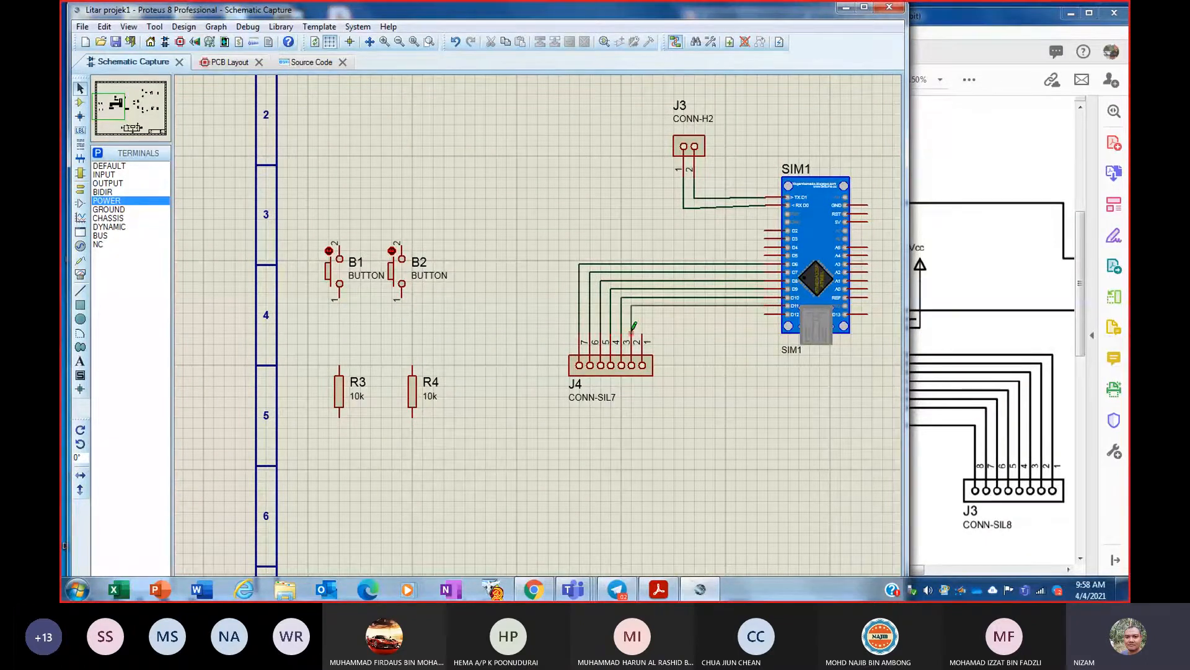
{"action": "left_click", "coordinate": [765, 314]}
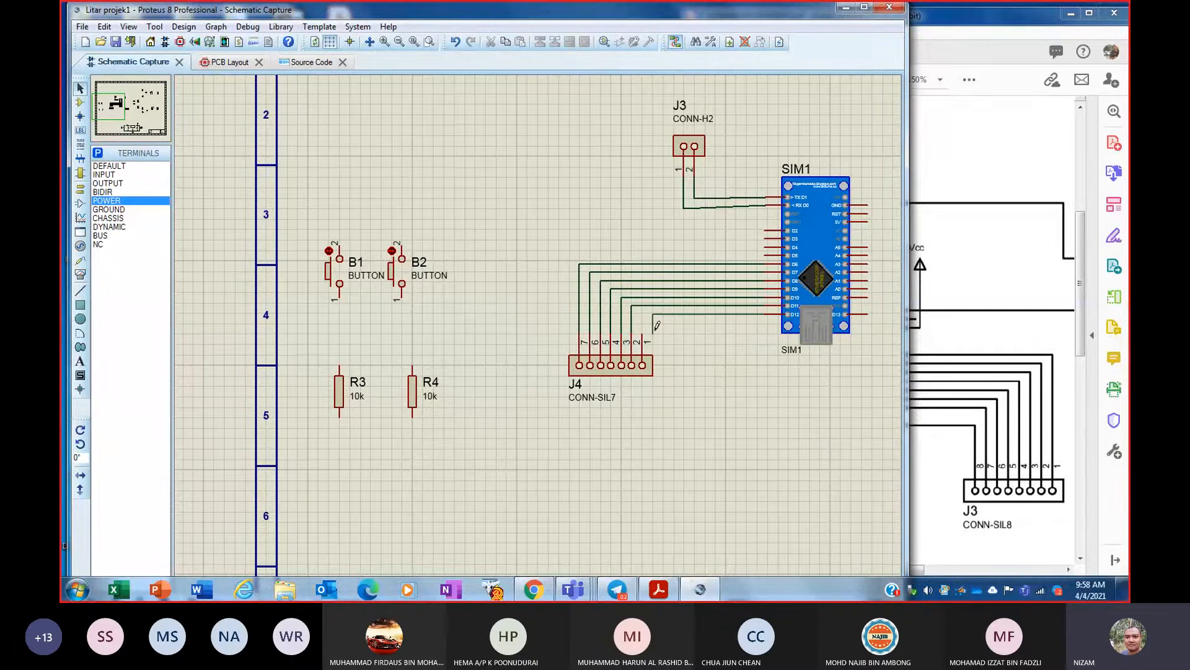
{"action": "left_click", "coordinate": [642, 349]}
- Examine the CONN-SIL8 connector's wiring in the reference PDF at 200% and 100%, and enlarge the schematic around J5
{"action": "left_click", "coordinate": [995, 18]}
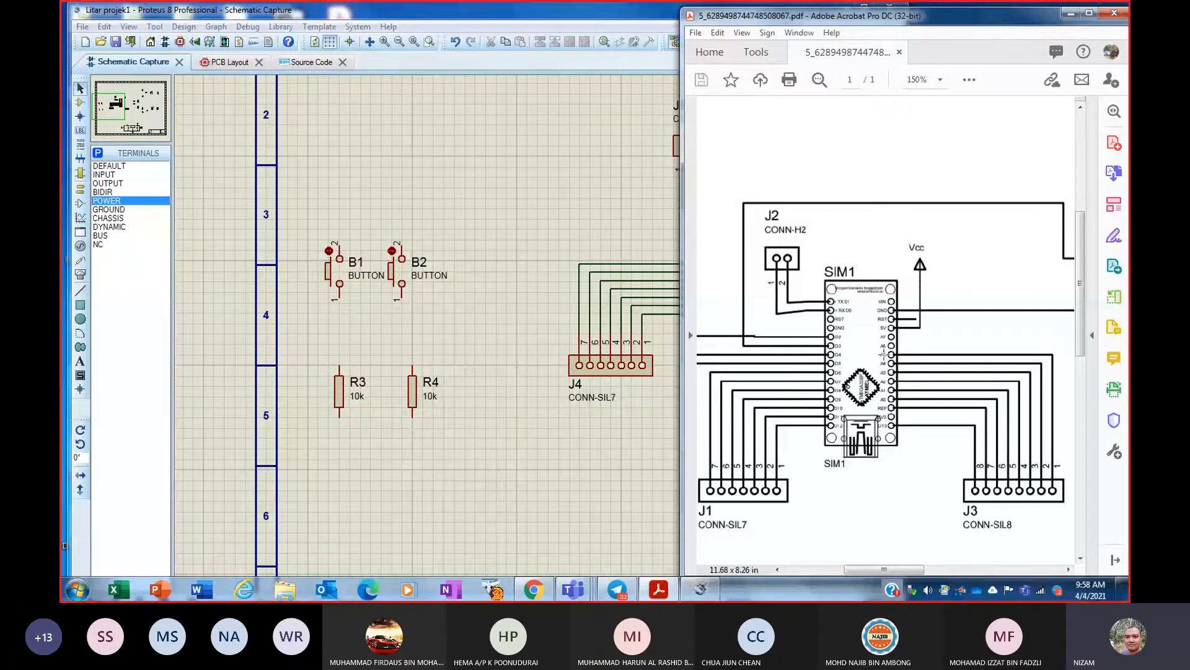
{"action": "scroll", "coordinate": [884, 354], "scroll_direction": "up", "scroll_amount": 1}
{"action": "scroll", "coordinate": [927, 274], "scroll_direction": "down", "scroll_amount": 1}
{"action": "left_click", "coordinate": [942, 76]}
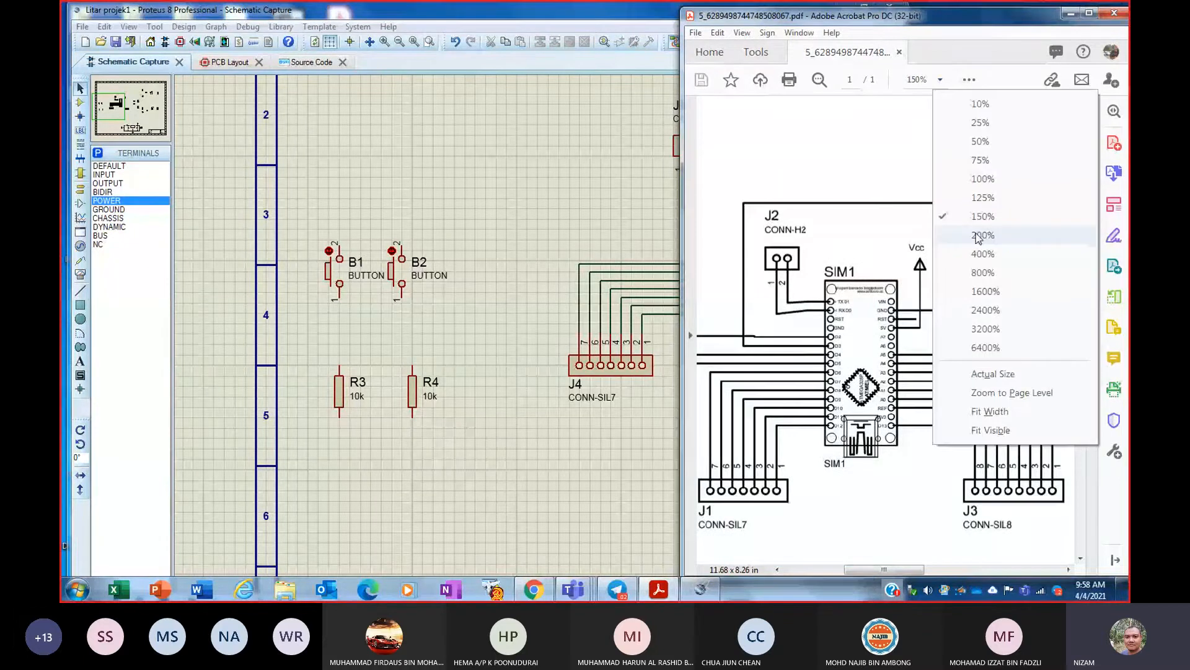
{"action": "left_click", "coordinate": [978, 236]}
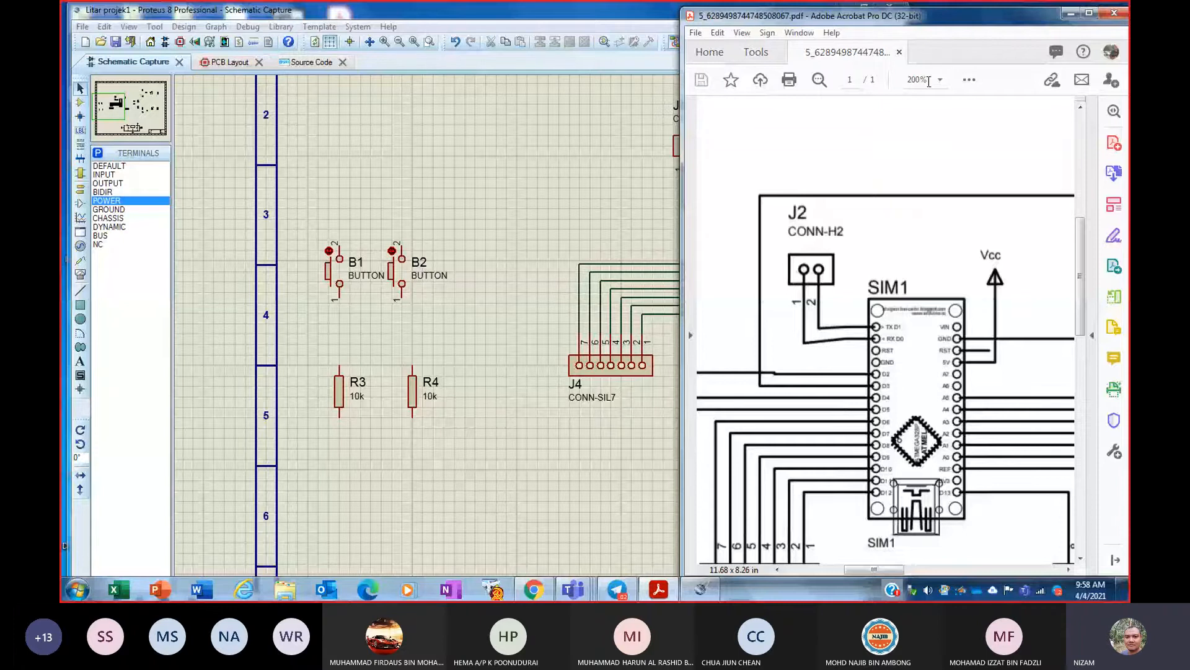
{"action": "key", "text": "ctrl+1"}
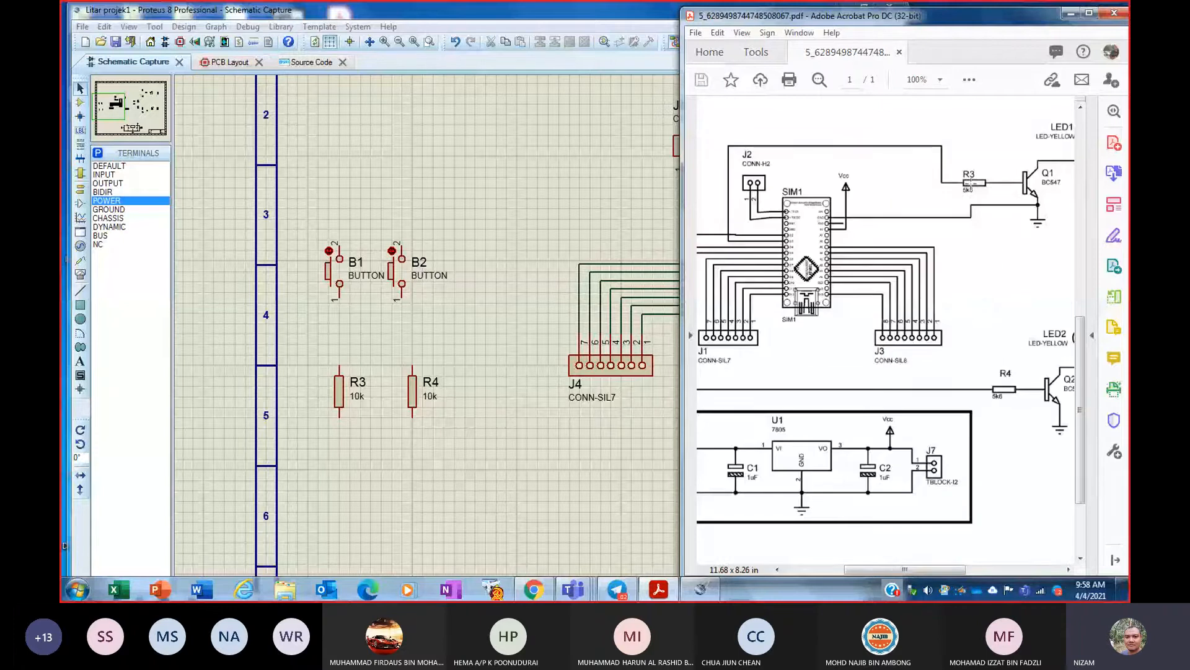
{"action": "left_click", "coordinate": [670, 70]}
{"action": "left_click", "coordinate": [415, 42]}
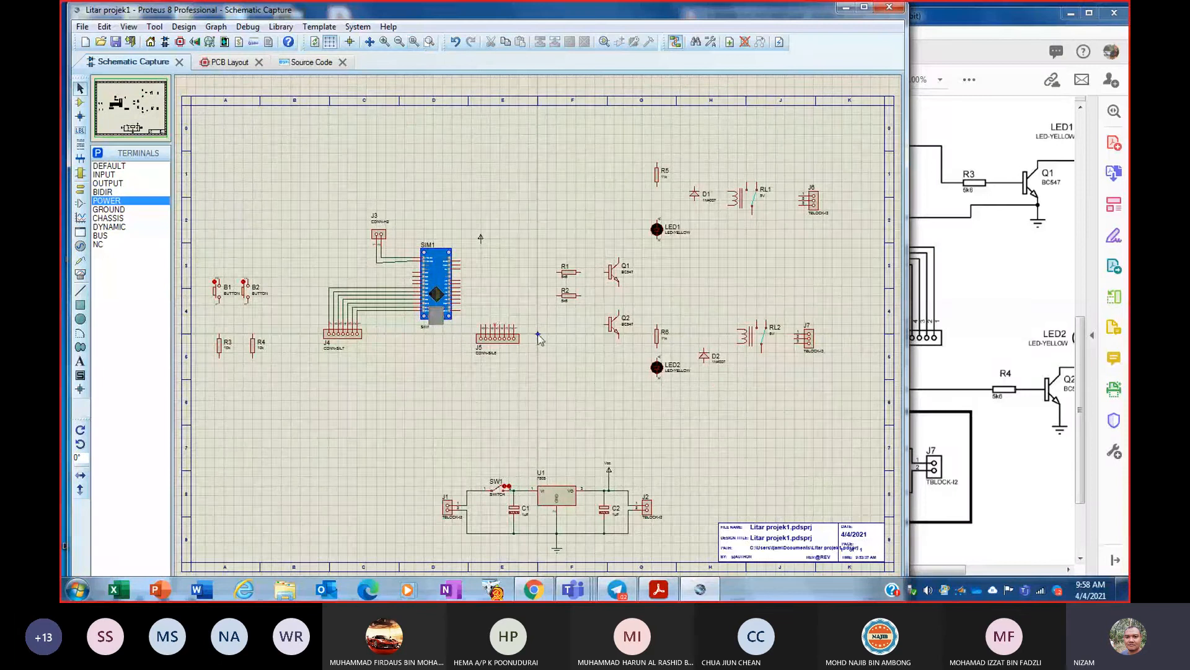
{"action": "scroll", "coordinate": [538, 338], "scroll_direction": "up", "scroll_amount": 2}
{"action": "scroll", "coordinate": [538, 338], "scroll_direction": "up", "scroll_amount": 1}
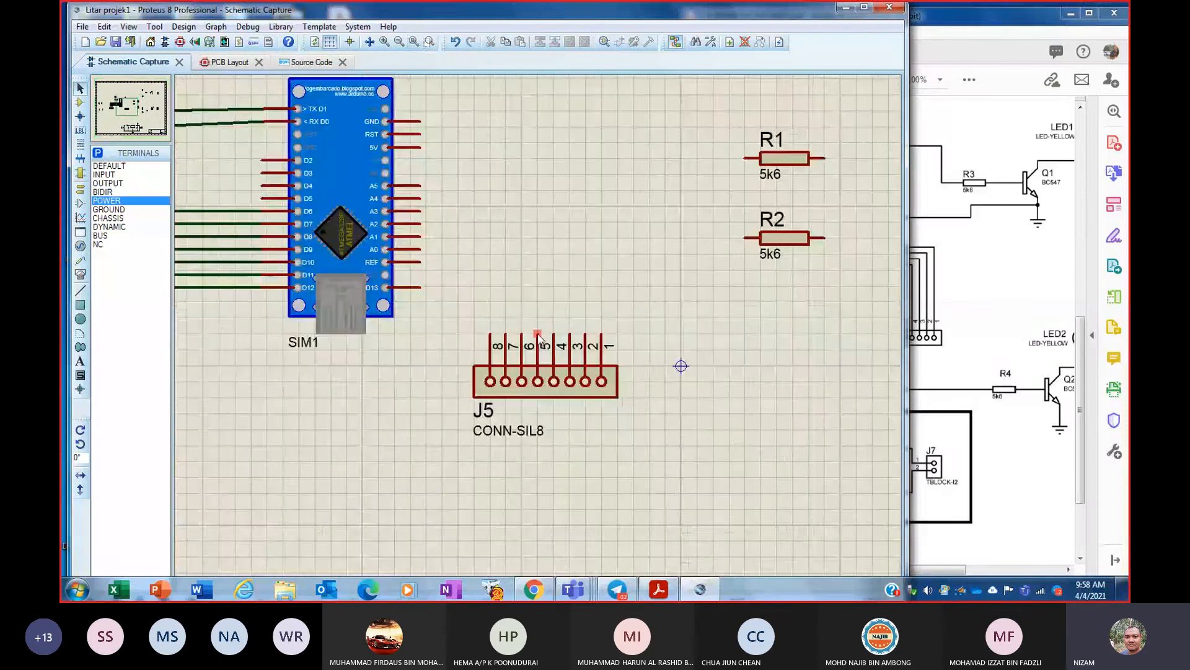
{"action": "scroll", "coordinate": [538, 338], "scroll_direction": "up", "scroll_amount": 1}
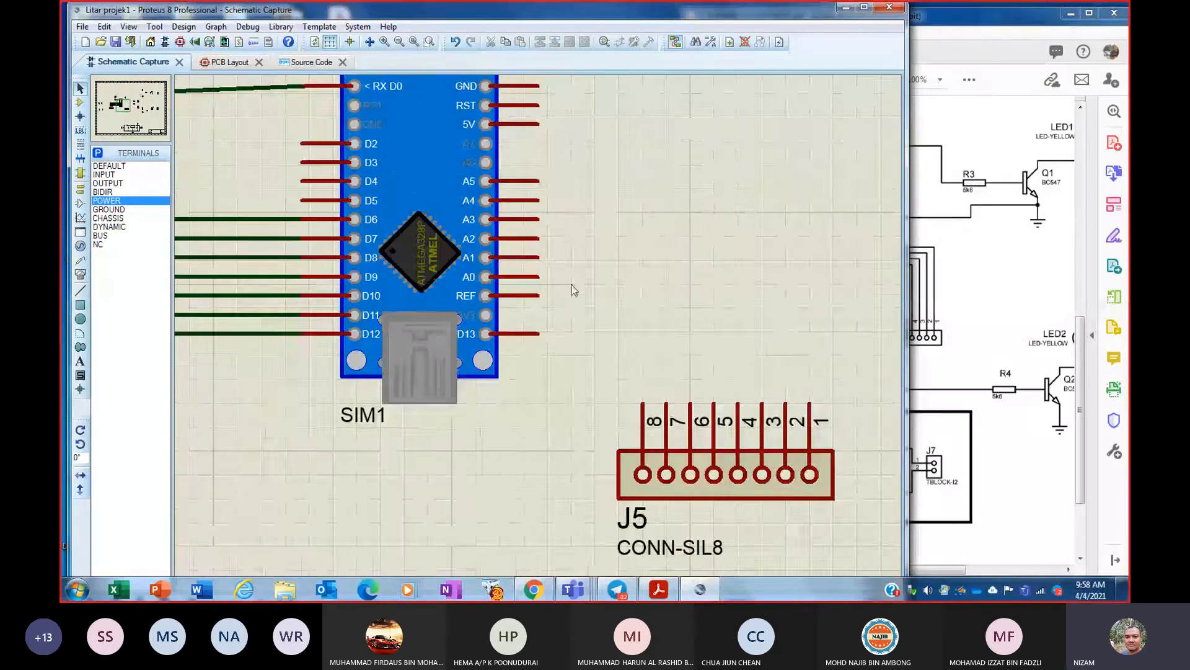
- Wire the Arduino Nano's A5, A4, A3 and A2 pins to pins 1, 2, 3 and 4 of connector J5
{"action": "left_click", "coordinate": [538, 180]}
{"action": "left_click", "coordinate": [810, 404]}
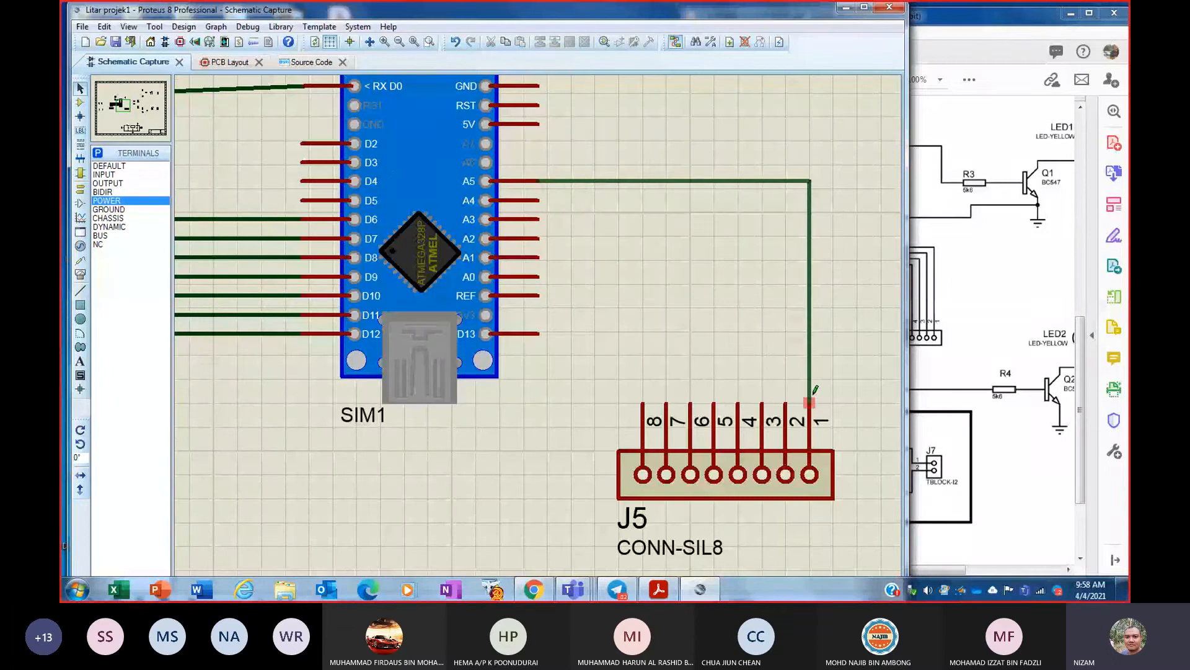
{"action": "left_click", "coordinate": [539, 200]}
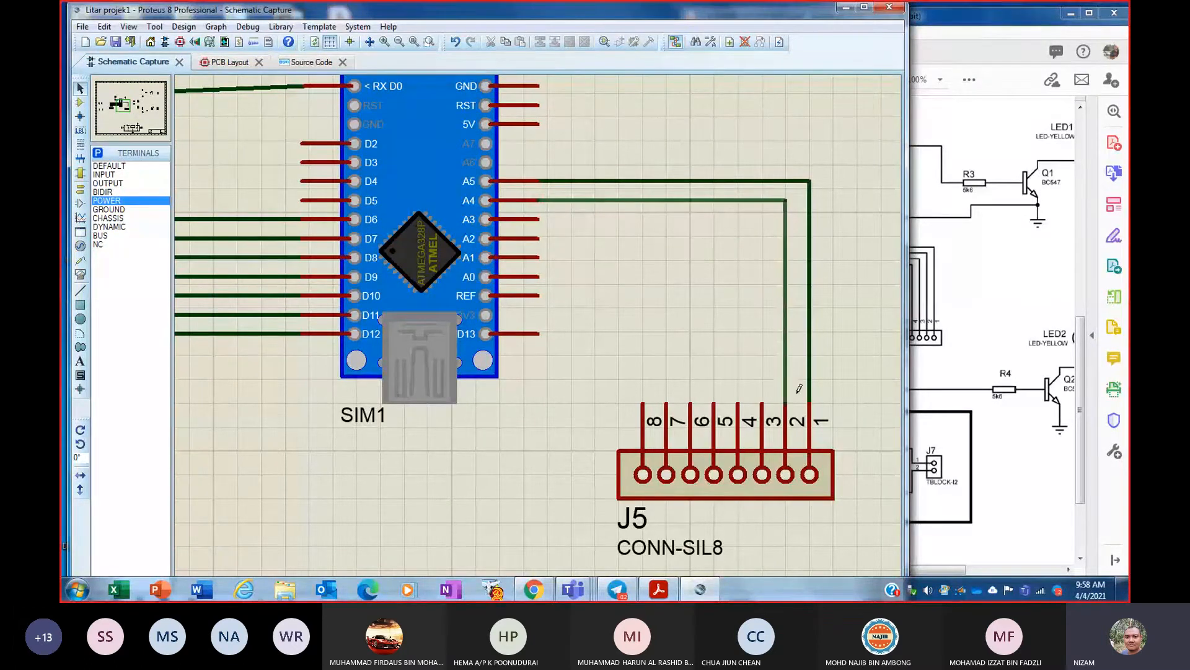
{"action": "left_click", "coordinate": [785, 405]}
{"action": "left_click", "coordinate": [548, 215]}
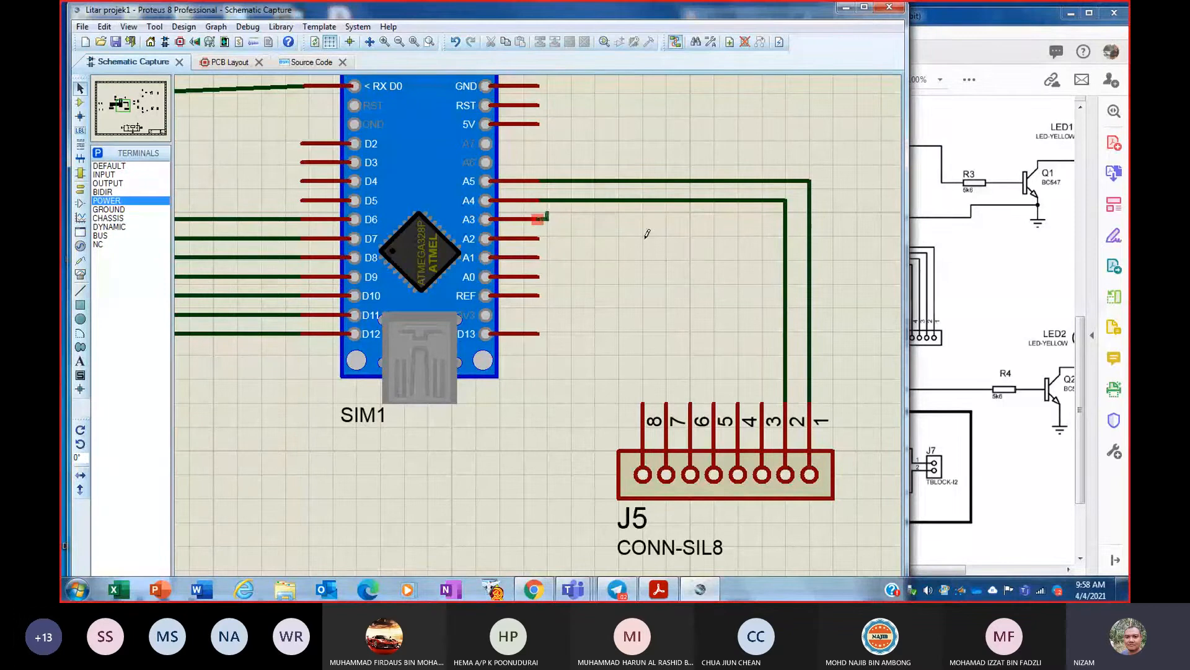
{"action": "left_click", "coordinate": [763, 391]}
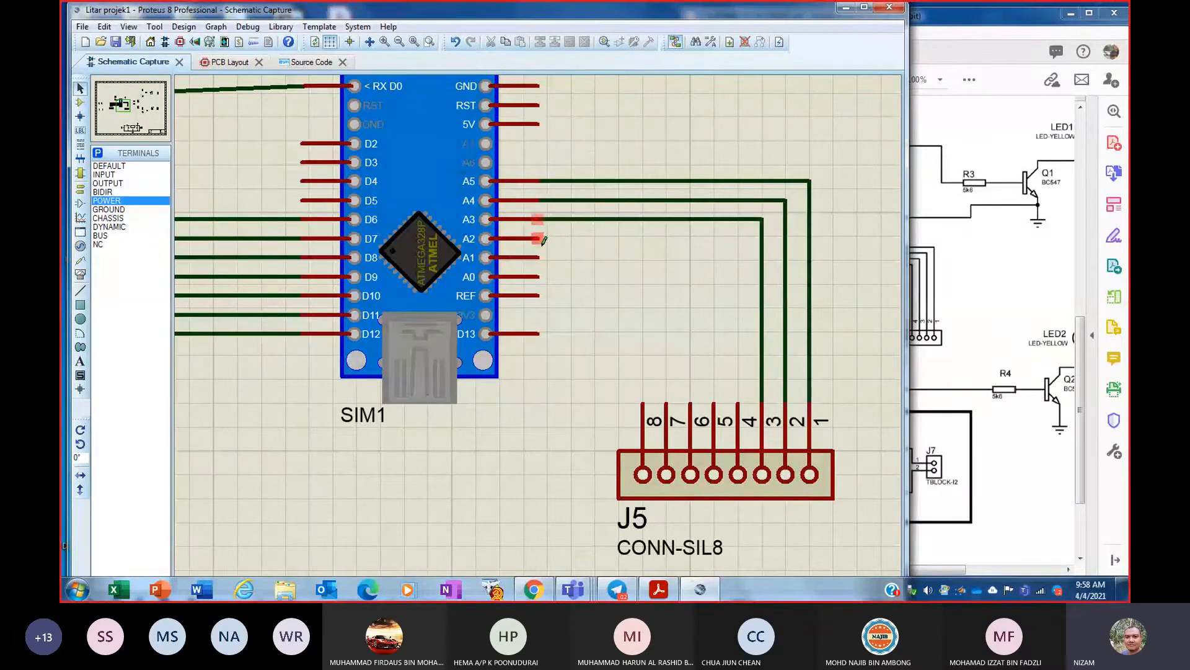
{"action": "left_click", "coordinate": [541, 240]}
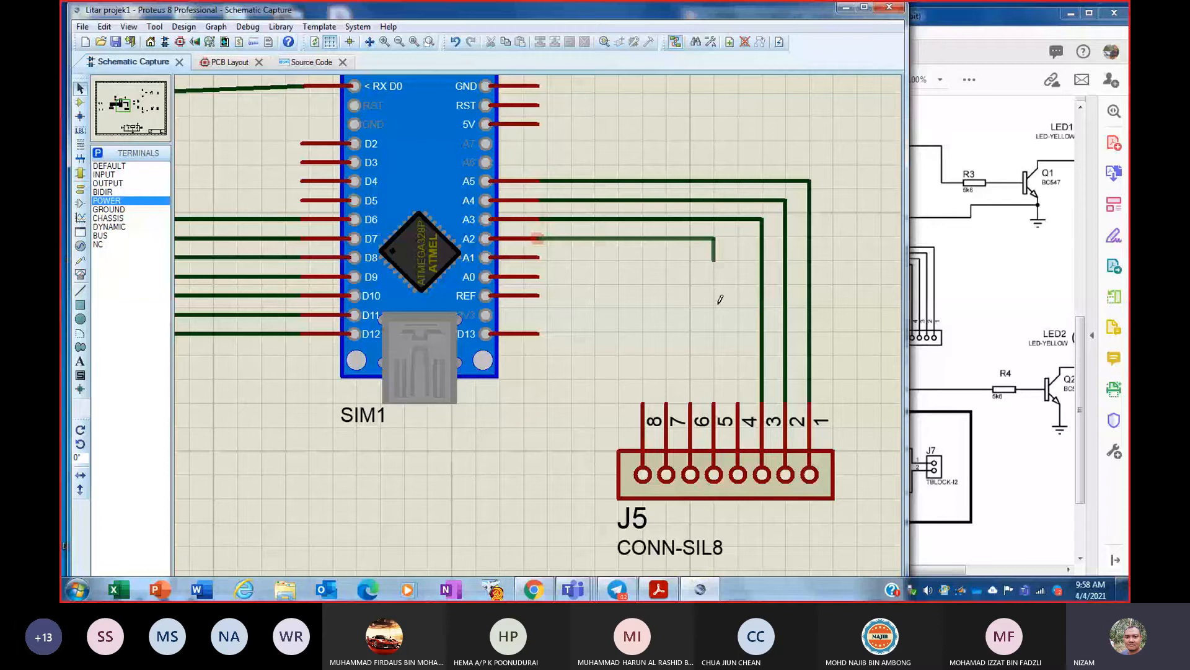
{"action": "left_click", "coordinate": [744, 397]}
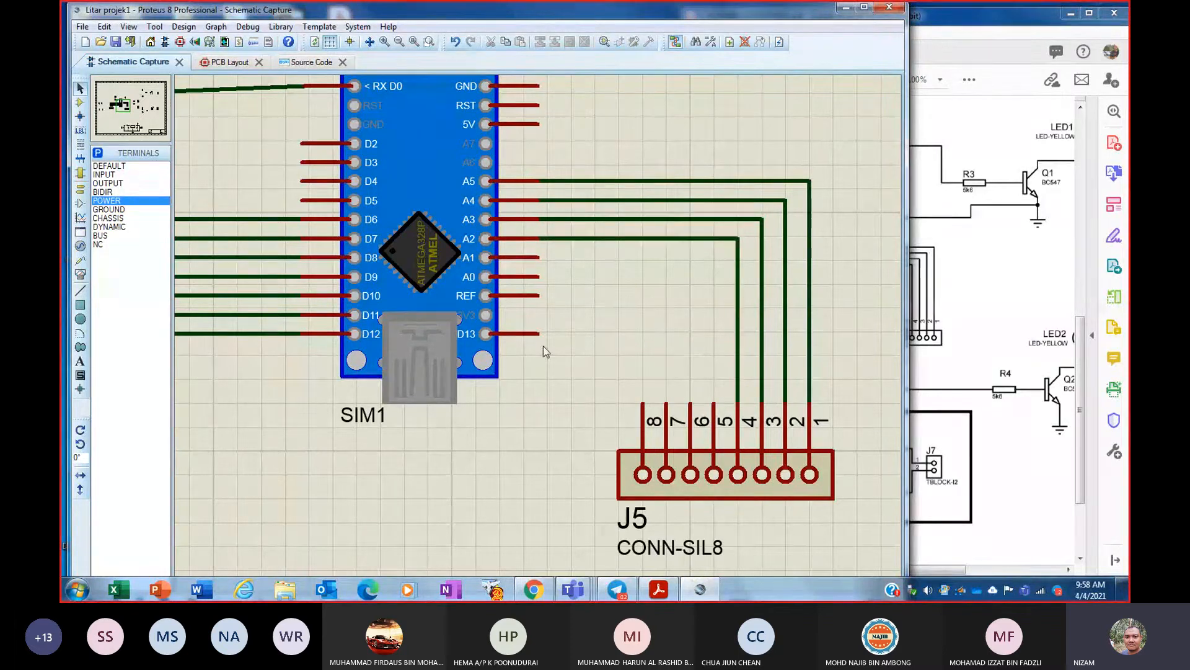
- Wire the Arduino Nano's A1, A0, REF and D13 pins to pins 5, 6, 7 and 8 of connector J5
{"action": "left_click", "coordinate": [542, 258]}
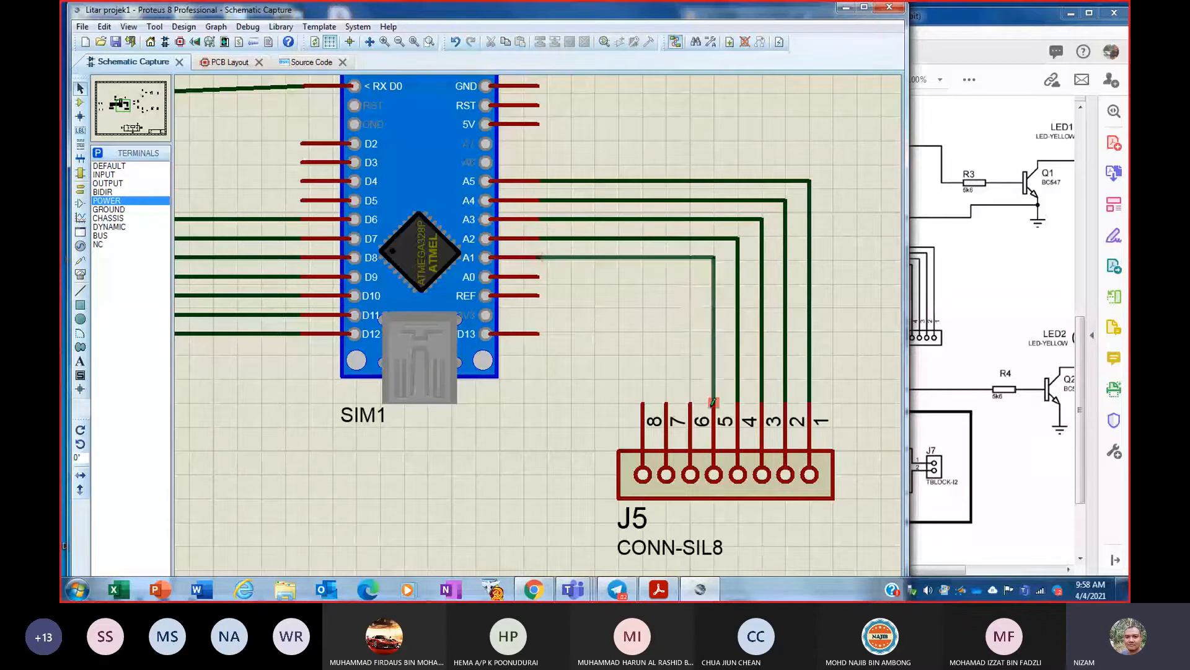
{"action": "left_click", "coordinate": [713, 403]}
{"action": "left_click", "coordinate": [539, 276]}
{"action": "left_click", "coordinate": [690, 403]}
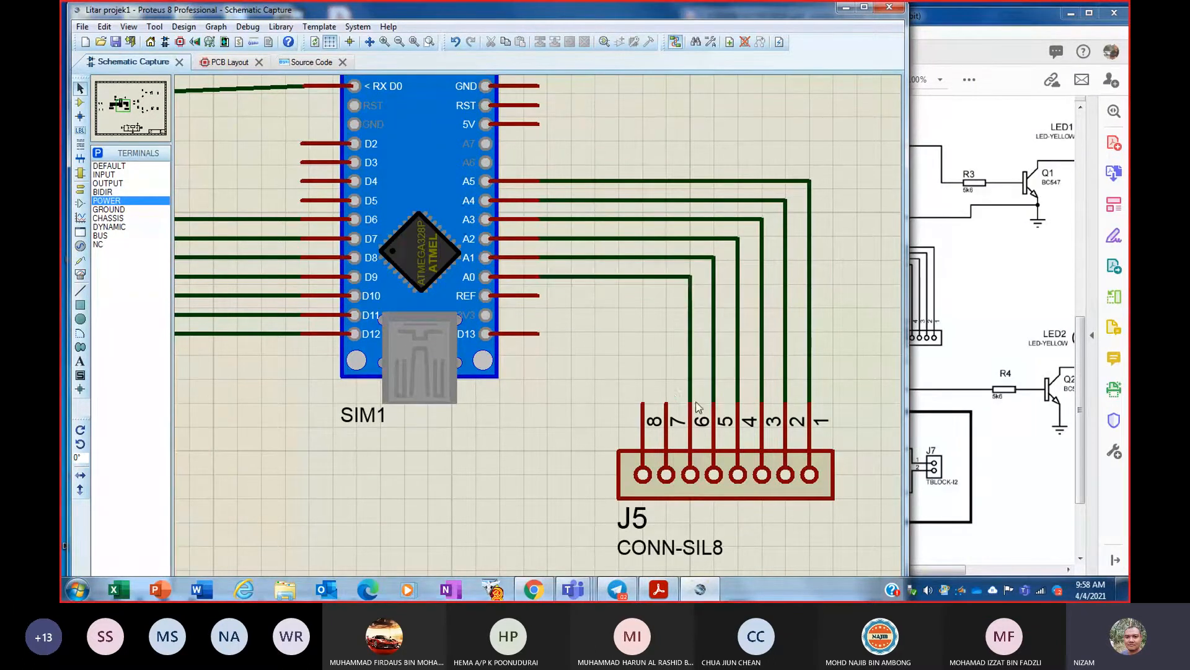
{"action": "left_click", "coordinate": [538, 296]}
{"action": "left_click", "coordinate": [666, 403]}
{"action": "left_click", "coordinate": [539, 334]}
{"action": "left_click", "coordinate": [643, 403]}
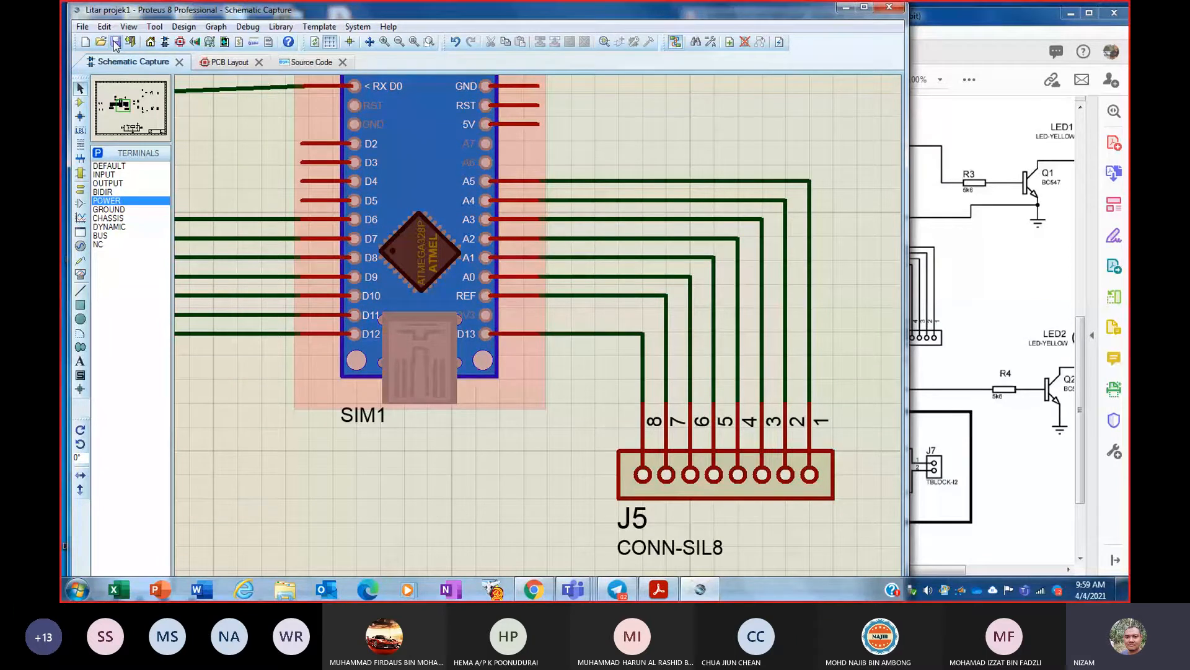
- Check the Vcc connection in the reference PDF and wire the Arduino Nano's 5V pin to the power terminal
{"action": "left_click", "coordinate": [708, 127]}
{"action": "left_click", "coordinate": [933, 9]}
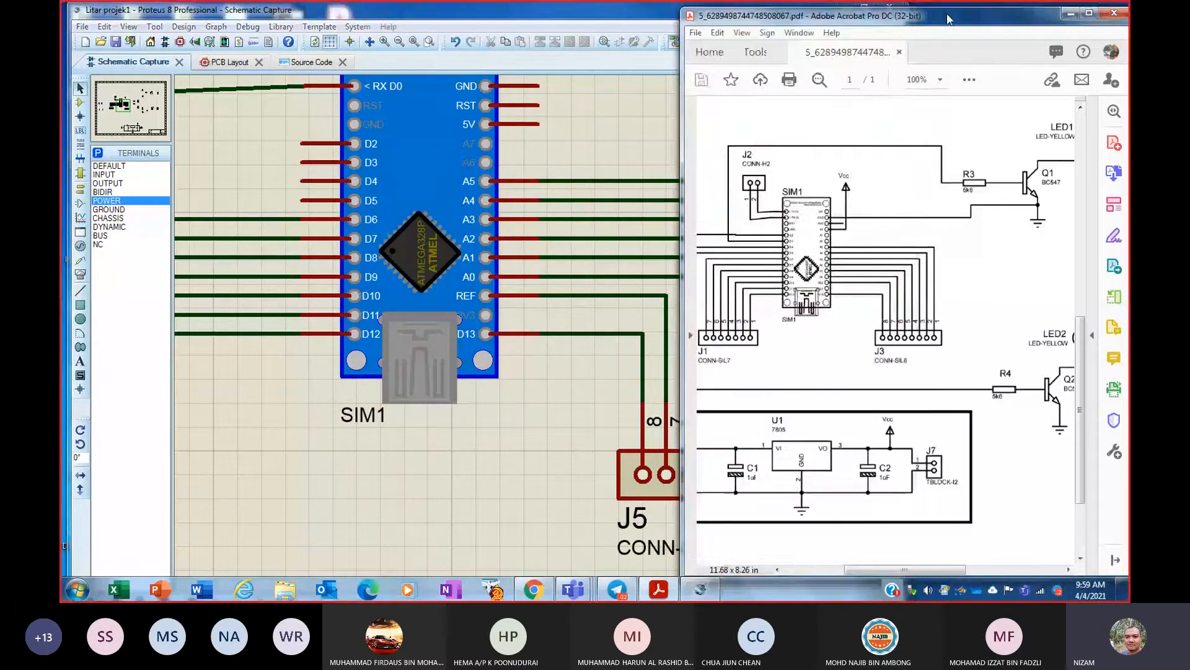
{"action": "scroll", "coordinate": [995, 260], "scroll_direction": "up", "scroll_amount": 2}
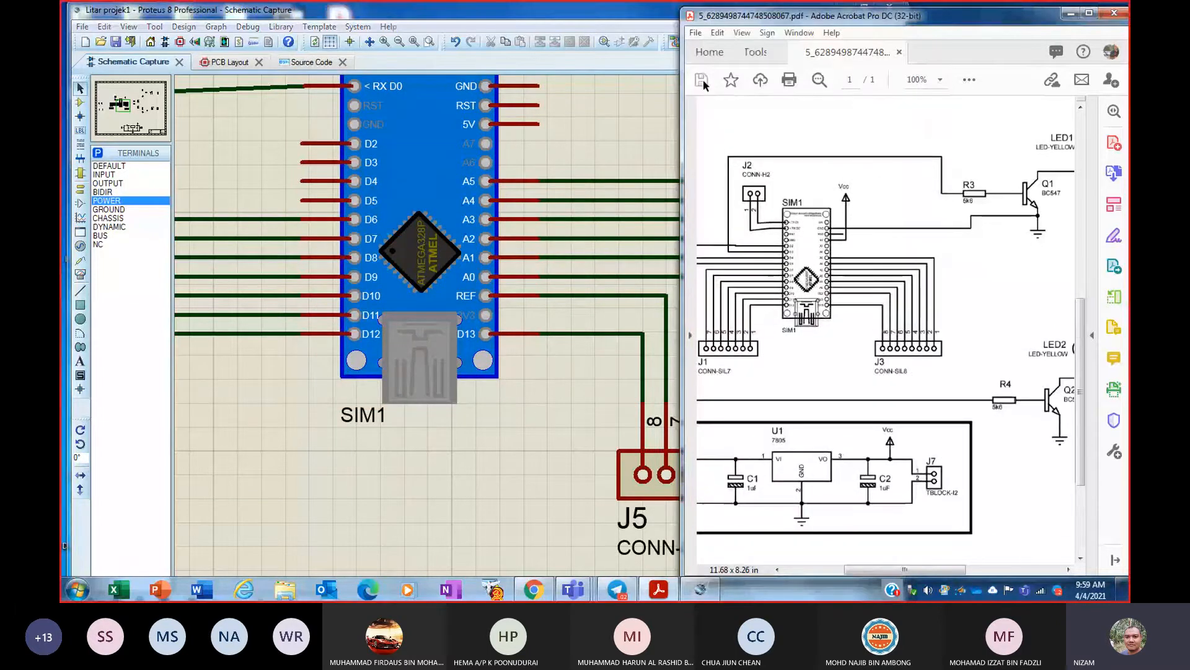
{"action": "left_click", "coordinate": [652, 17]}
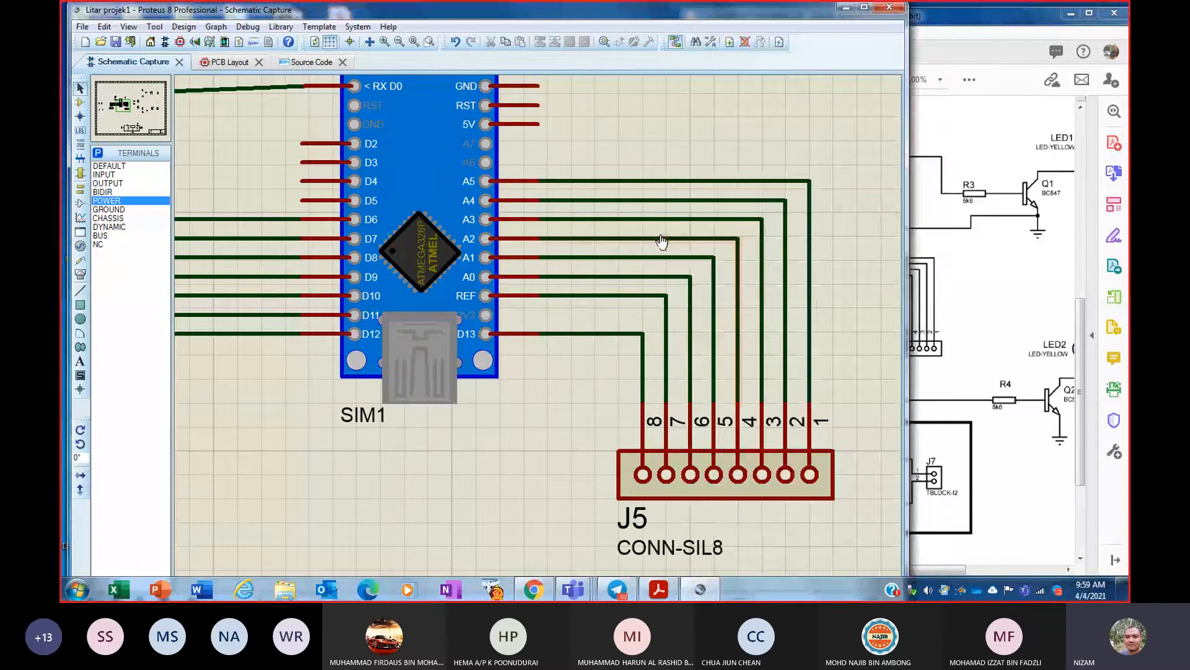
{"action": "scroll", "coordinate": [662, 241], "scroll_direction": "up", "scroll_amount": 1}
{"action": "scroll", "coordinate": [540, 341], "scroll_direction": "down", "scroll_amount": 1}
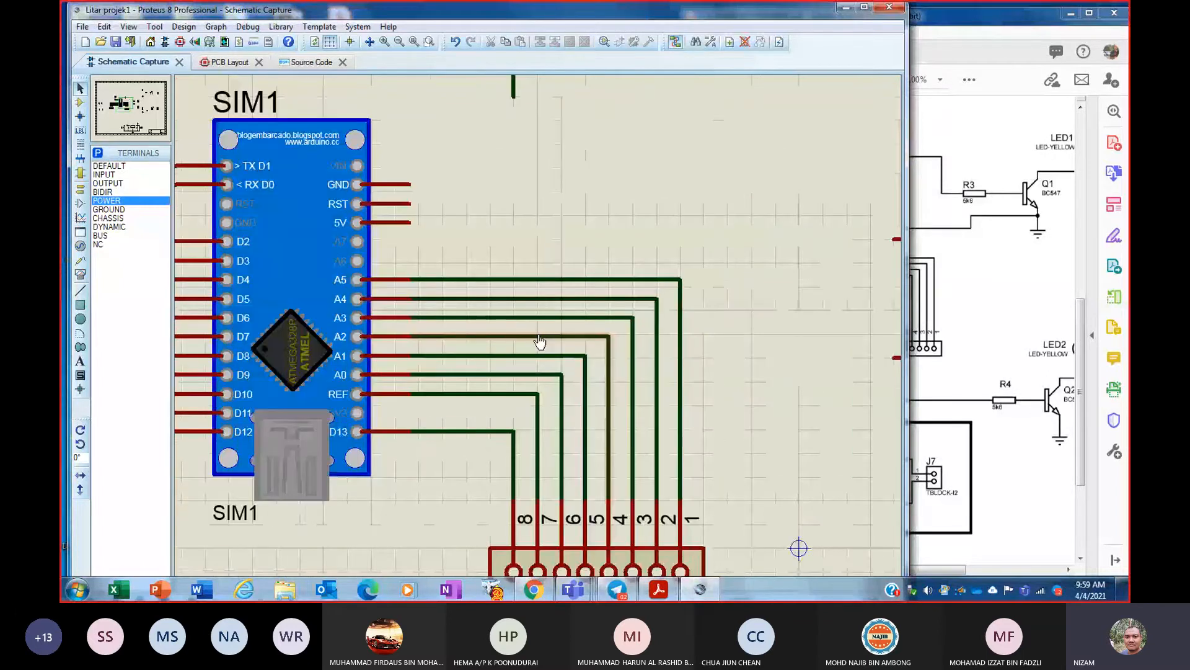
{"action": "scroll", "coordinate": [539, 341], "scroll_direction": "down", "scroll_amount": 2}
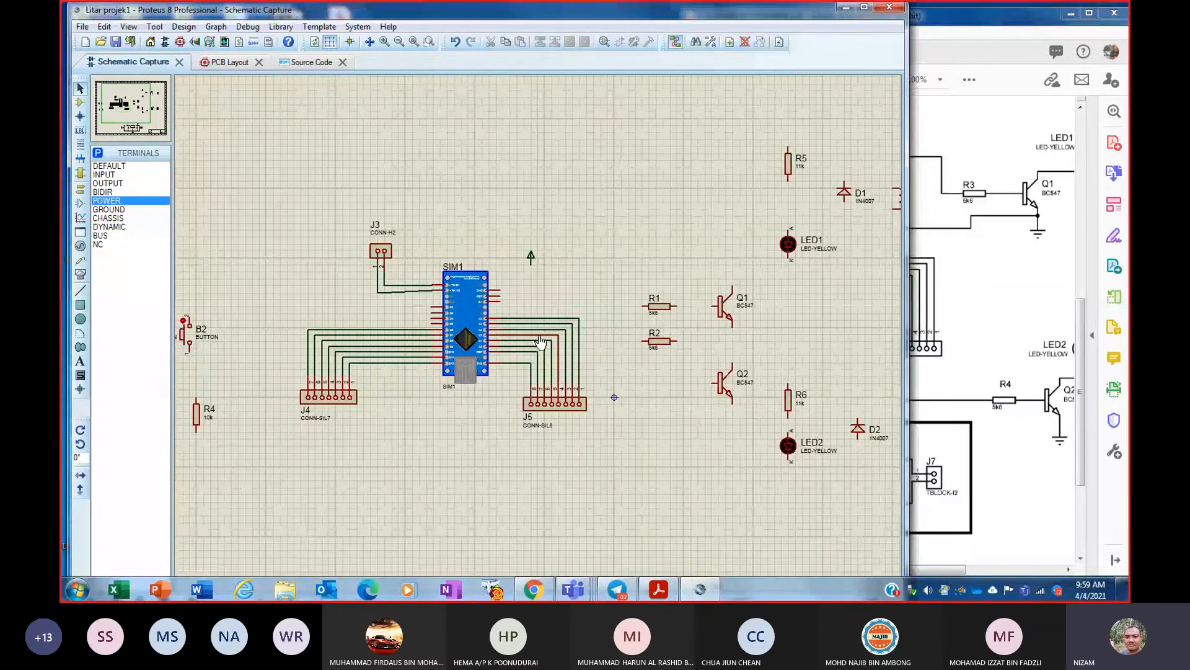
{"action": "scroll", "coordinate": [539, 341], "scroll_direction": "up", "scroll_amount": 1}
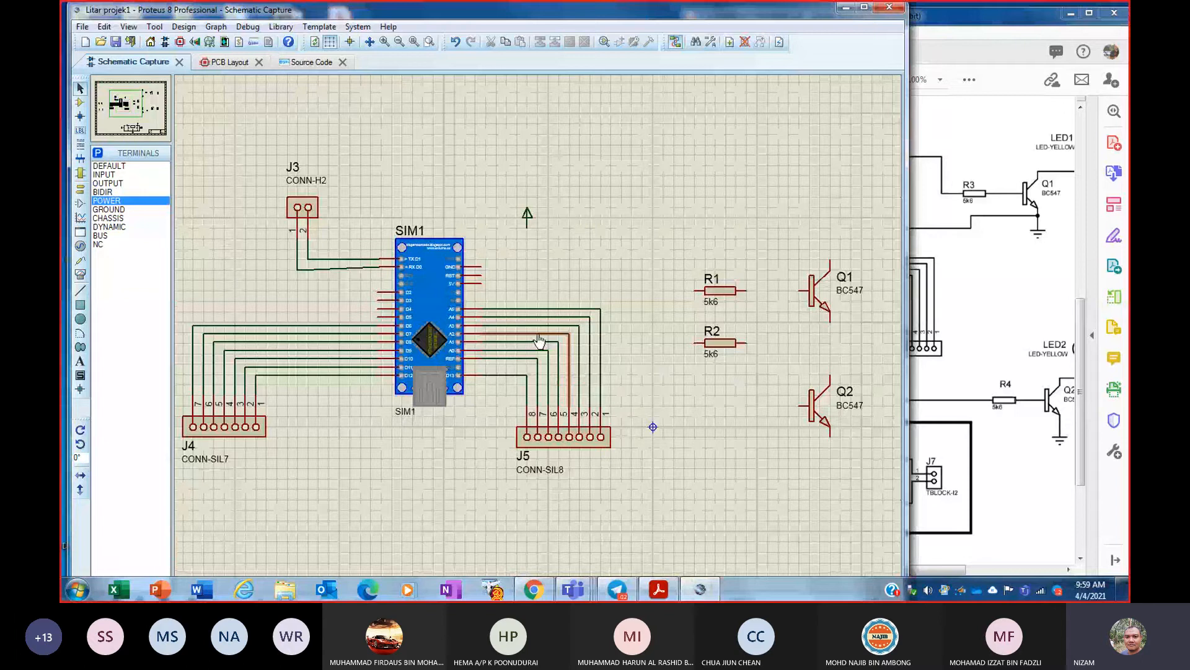
{"action": "left_click", "coordinate": [967, 16]}
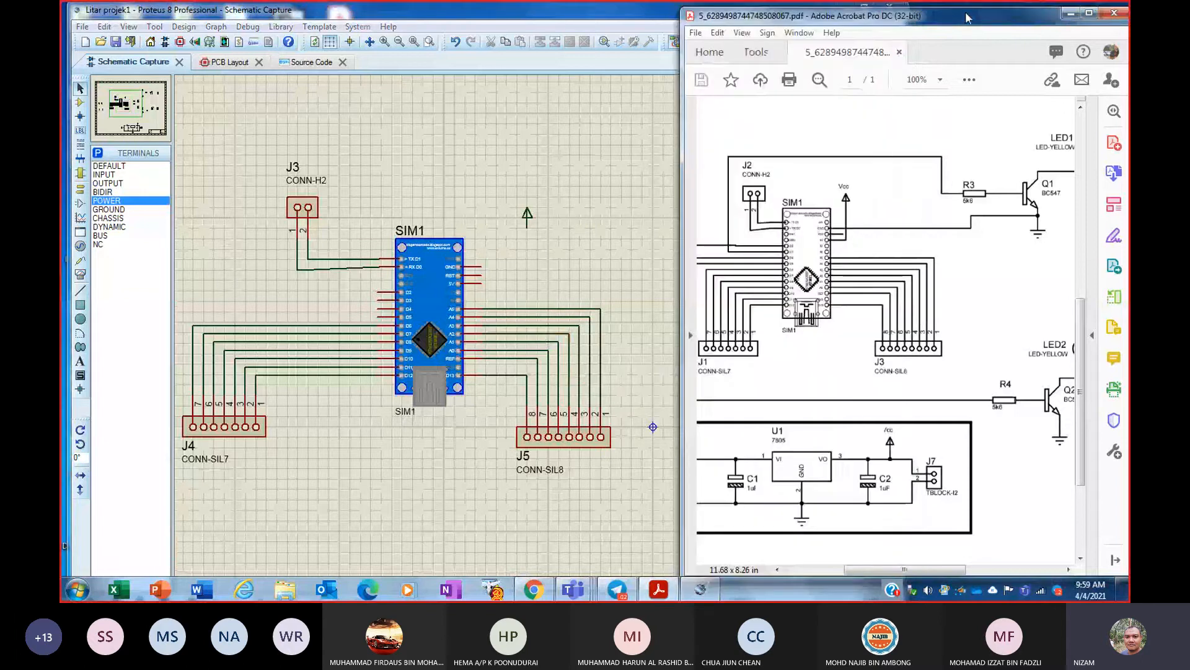
{"action": "scroll", "coordinate": [517, 283], "scroll_direction": "up", "scroll_amount": 1}
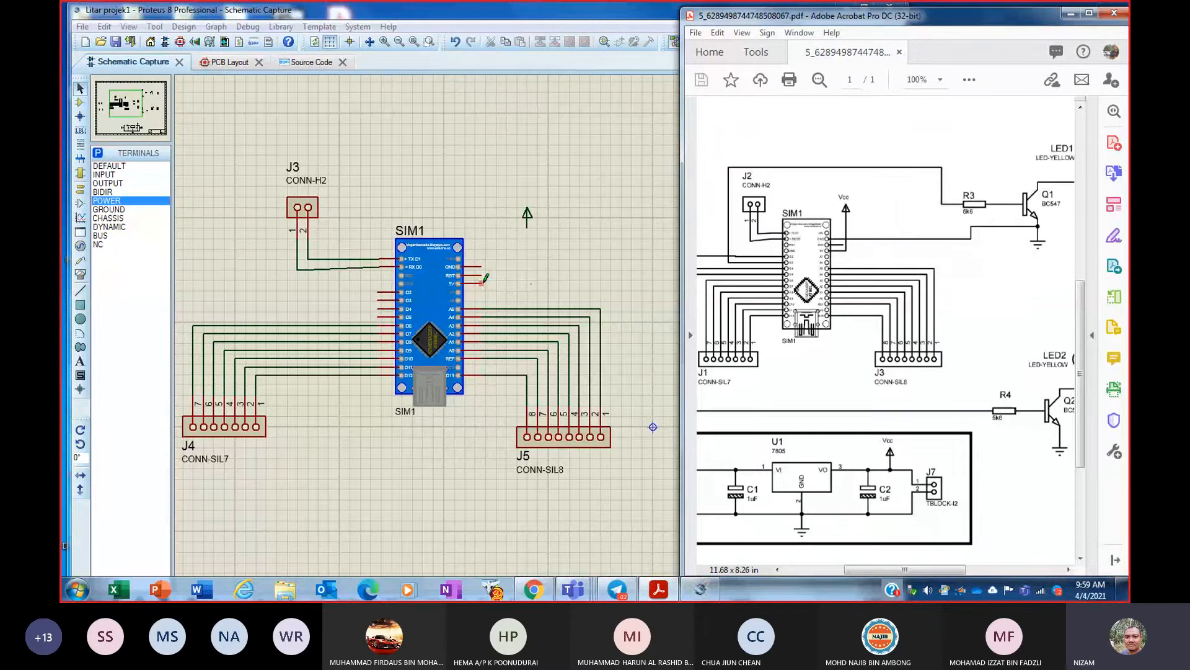
{"action": "left_click", "coordinate": [486, 279]}
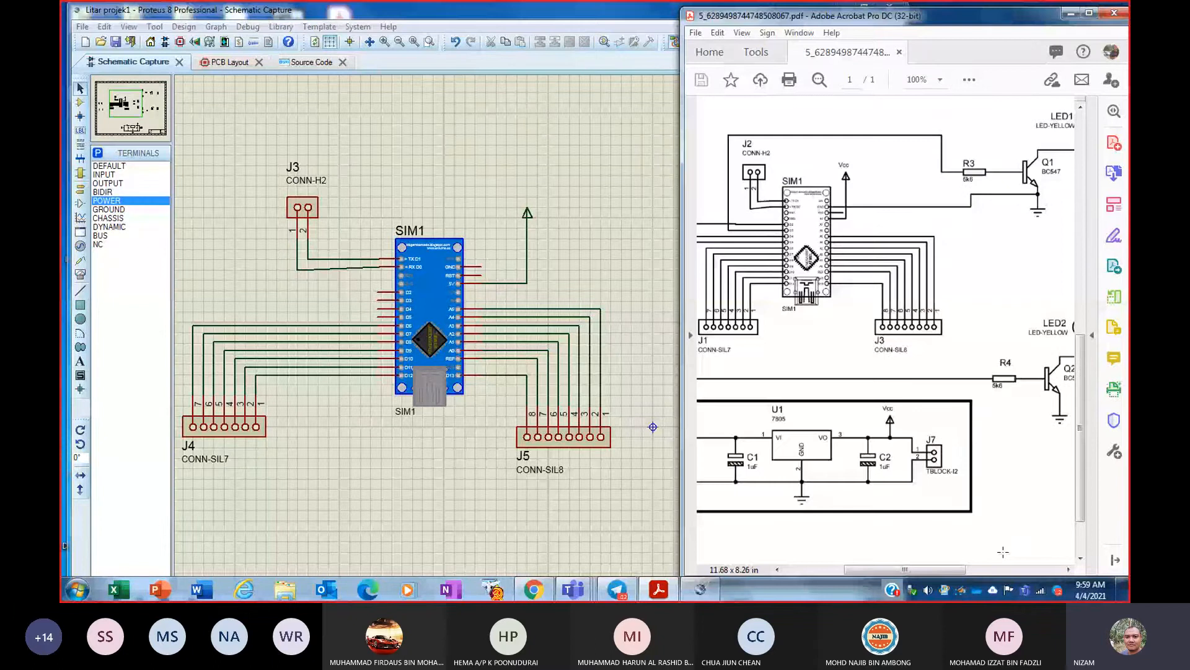
- Consult the push-button circuit in the reference PDF and join the lower ends of resistors R3 and R4 with a wire
{"action": "left_click_drag", "start_coordinate": [905, 570], "coordinate": [849, 570]}
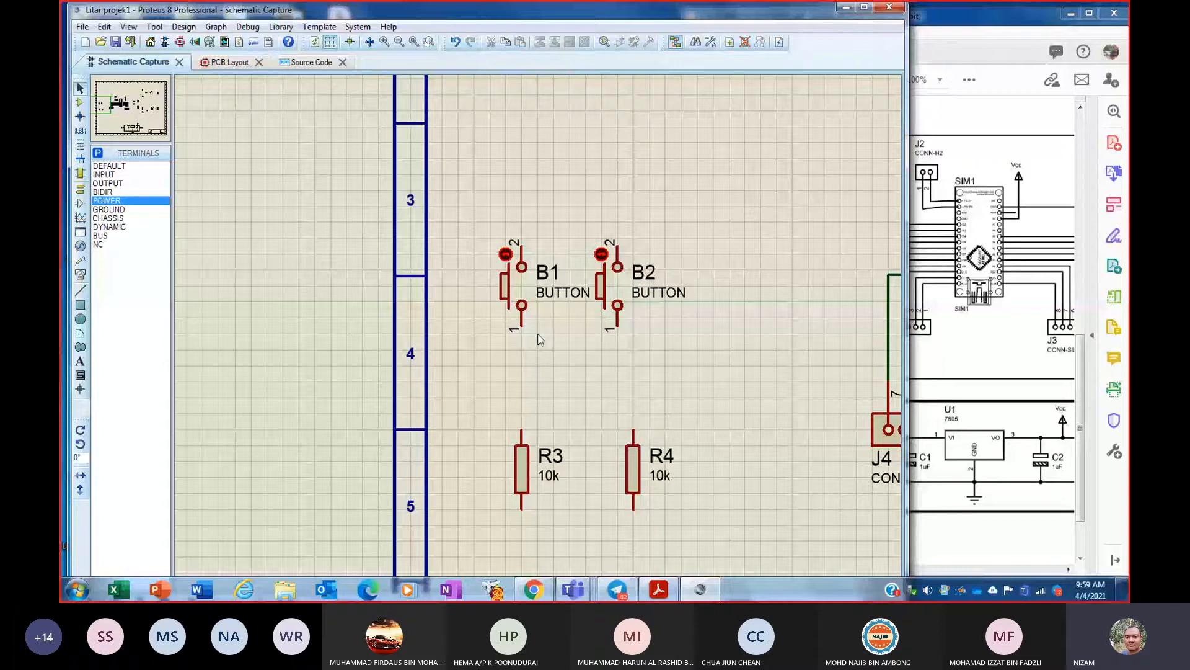
{"action": "left_click", "coordinate": [659, 589]}
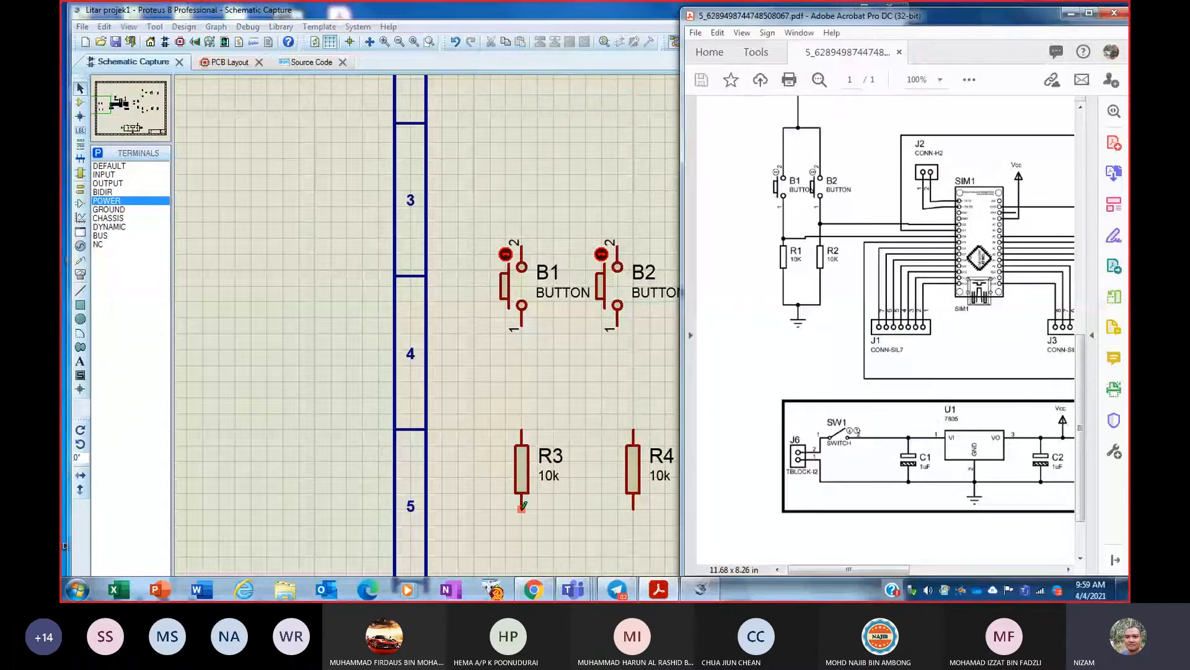
{"action": "left_click", "coordinate": [511, 513]}
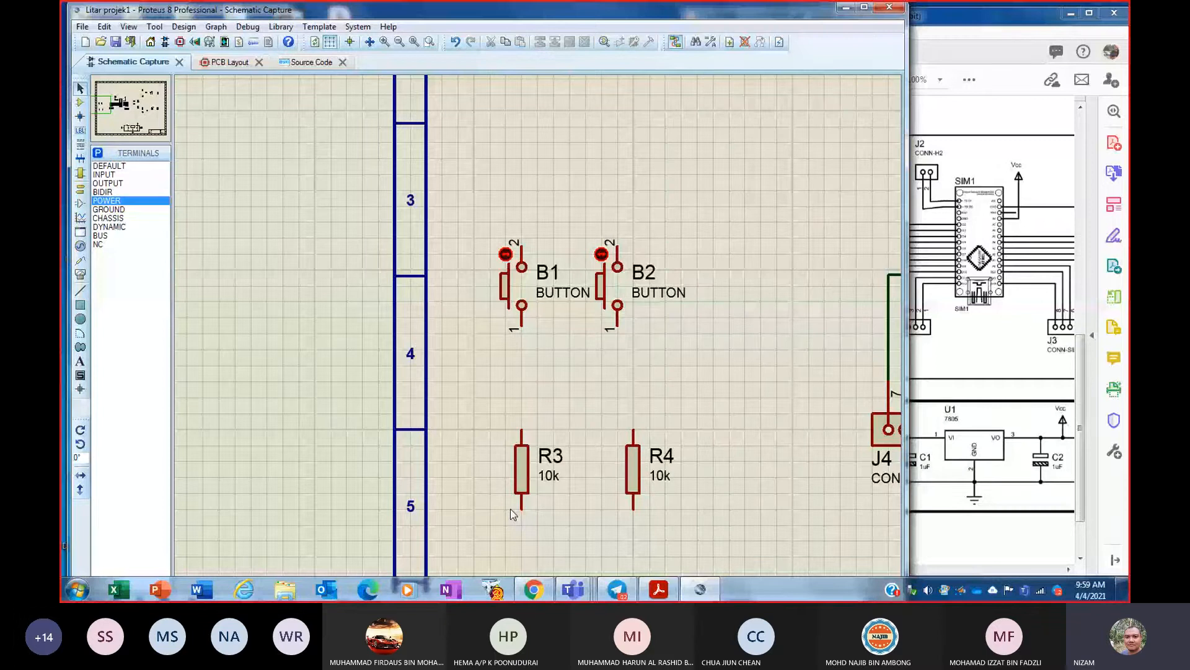
{"action": "left_click", "coordinate": [522, 510]}
{"action": "left_click", "coordinate": [521, 572]}
{"action": "left_click", "coordinate": [633, 509]}
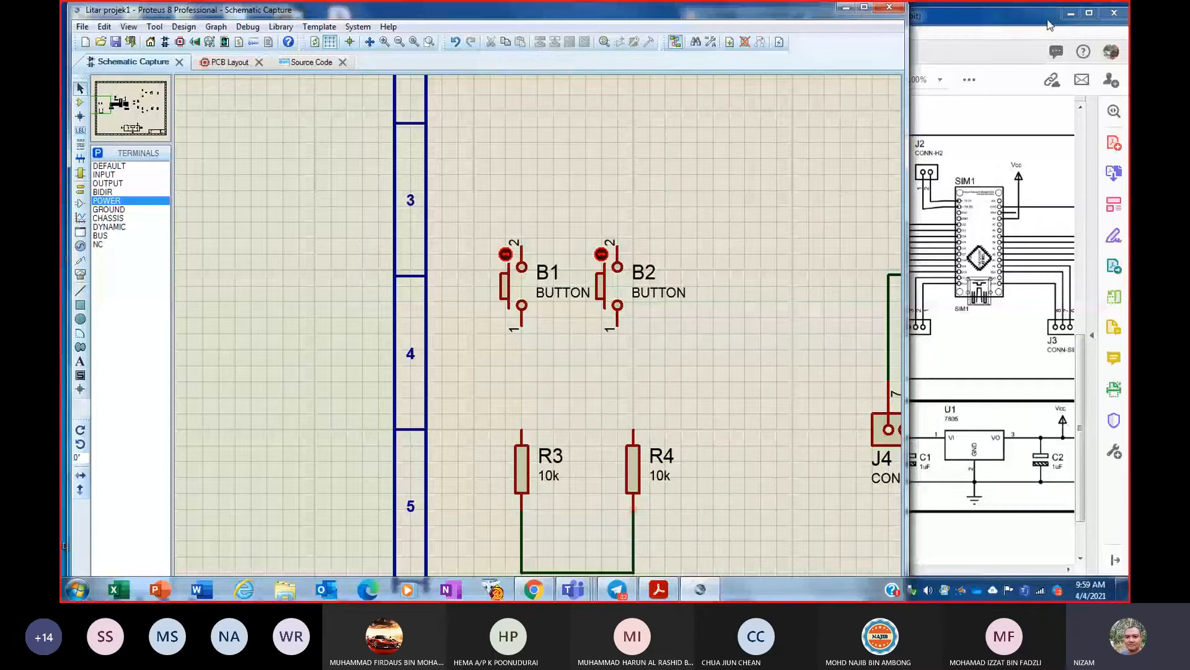
- Wire the upper end of R4 to pin 1 of button B2 and the upper end of R3 to pin 1 of B1
{"action": "left_click", "coordinate": [999, 20]}
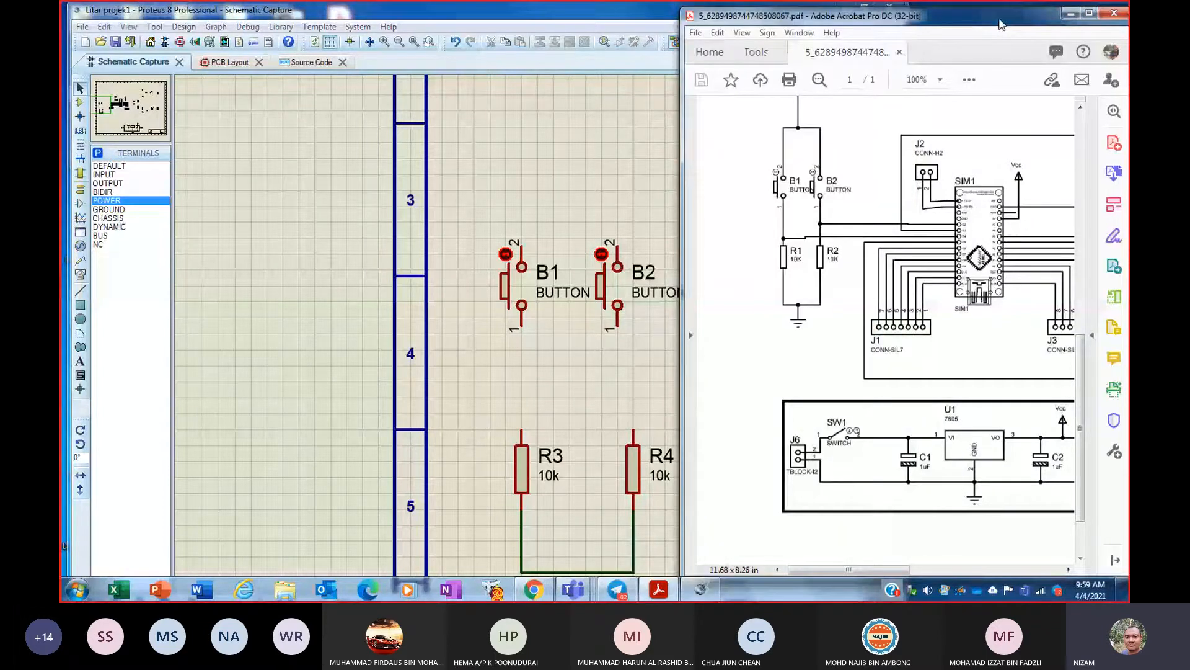
{"action": "left_click", "coordinate": [623, 361]}
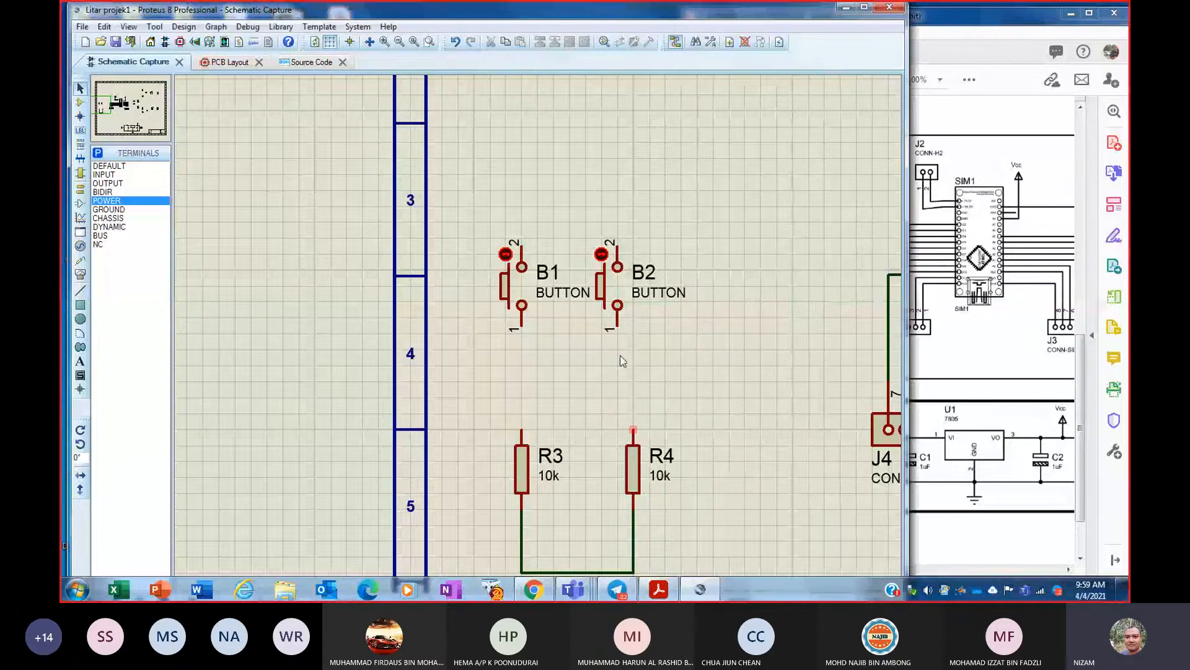
{"action": "left_click", "coordinate": [633, 429]}
{"action": "left_click", "coordinate": [617, 324]}
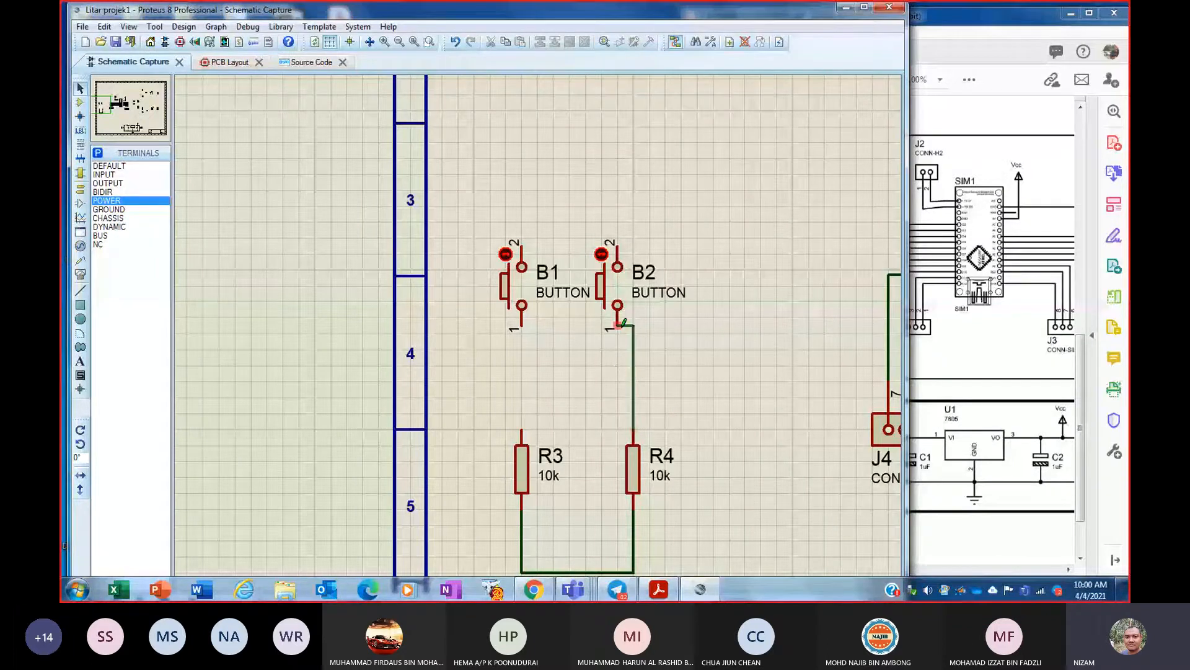
{"action": "left_click", "coordinate": [521, 429]}
{"action": "left_click", "coordinate": [521, 322]}
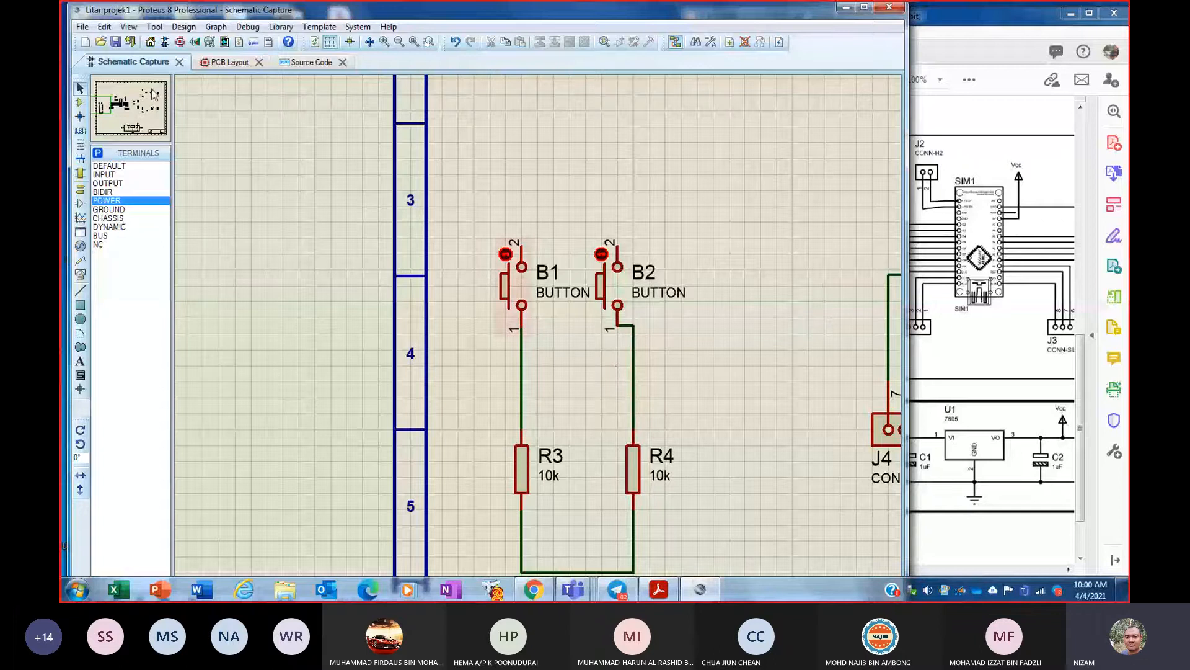
- Move resistor R4 directly beneath button B2 to straighten their wire, and check the button circuit against the reference PDF
{"action": "left_click", "coordinate": [635, 469]}
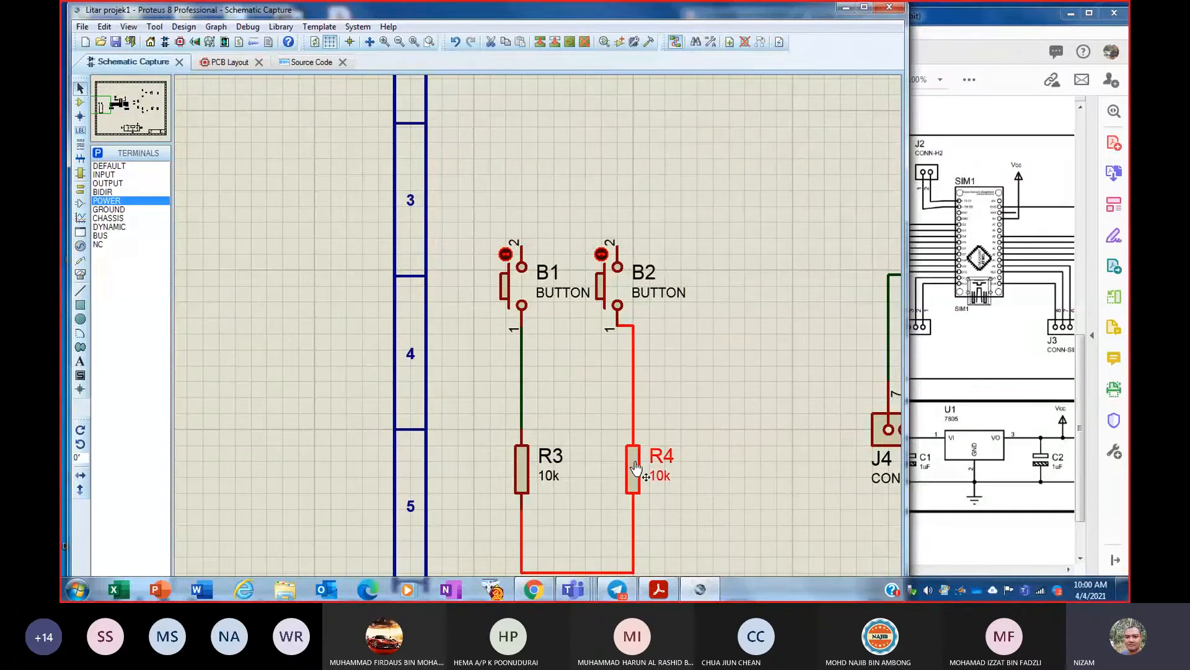
{"action": "left_click_drag", "start_coordinate": [635, 469], "coordinate": [622, 462]}
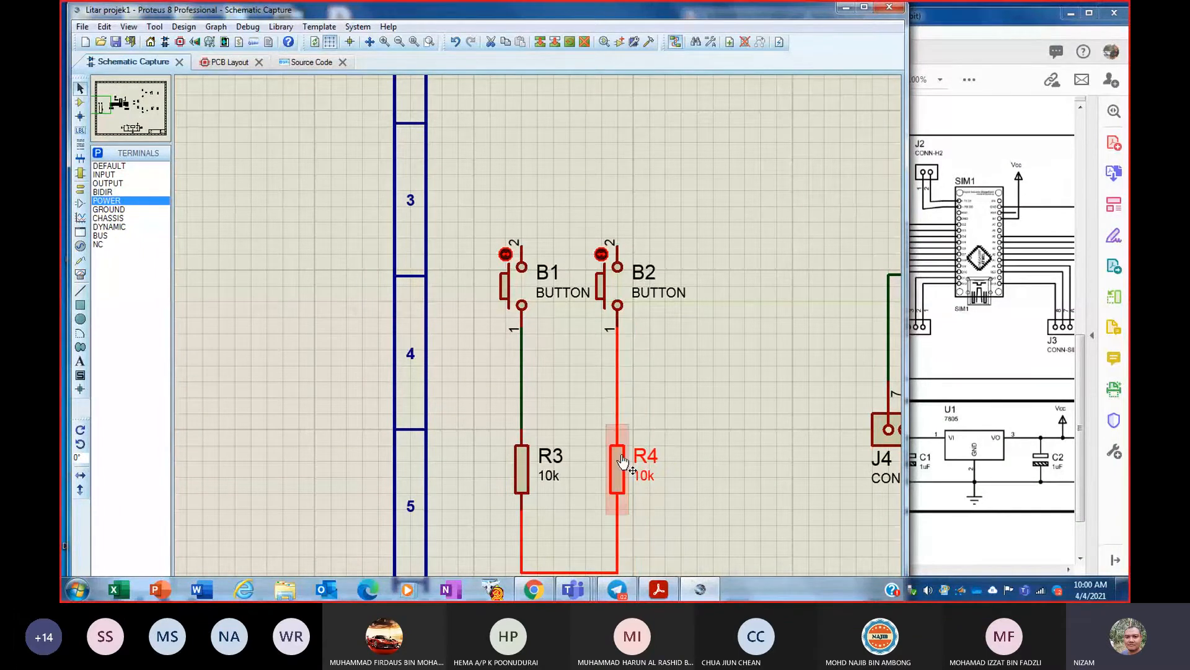
{"action": "scroll", "coordinate": [601, 370], "scroll_direction": "down", "scroll_amount": 2}
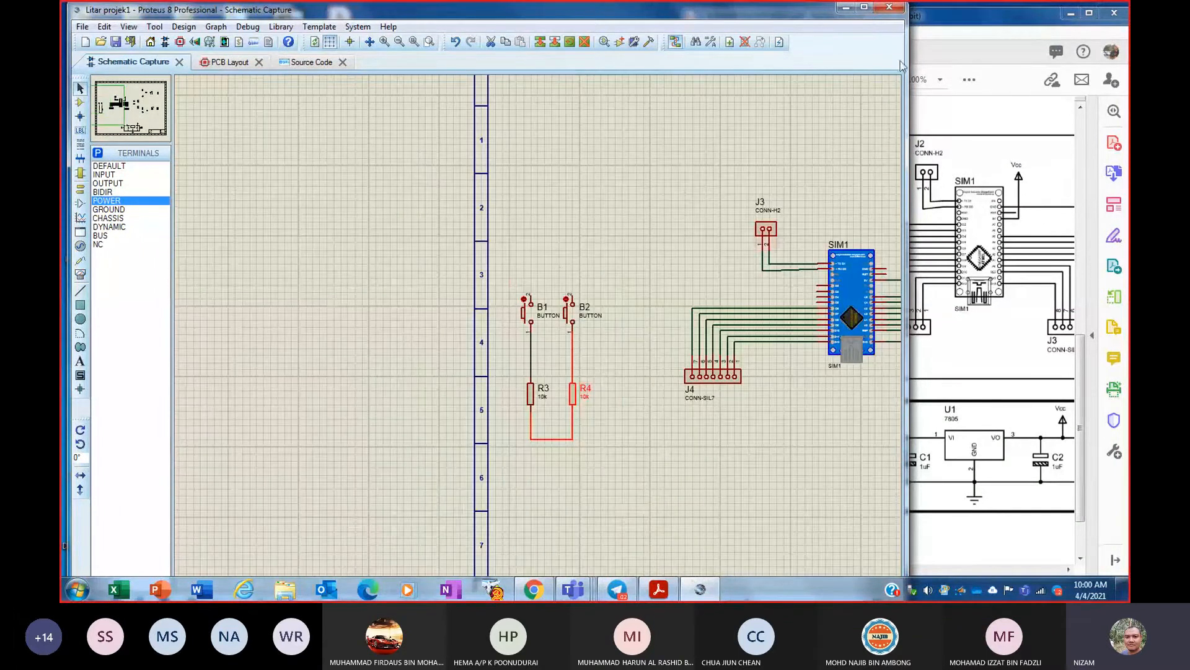
{"action": "left_click", "coordinate": [1026, 145]}
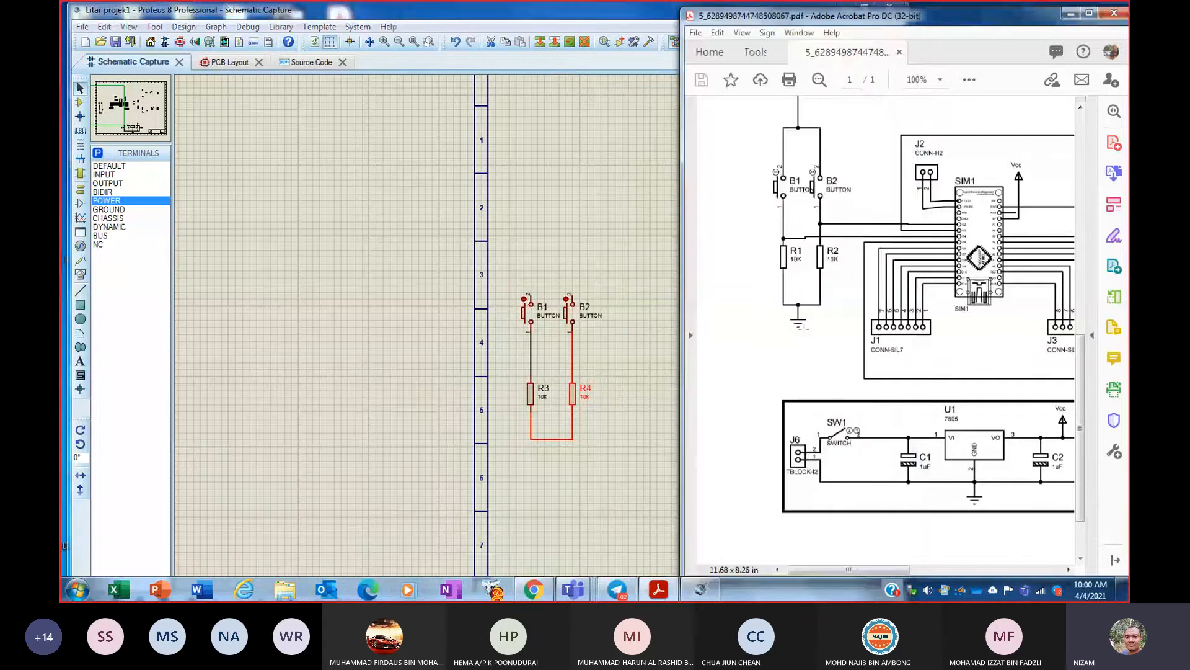
- Place a ground terminal on the wire joining the lower ends of resistors R3 and R4
{"action": "left_click", "coordinate": [112, 210]}
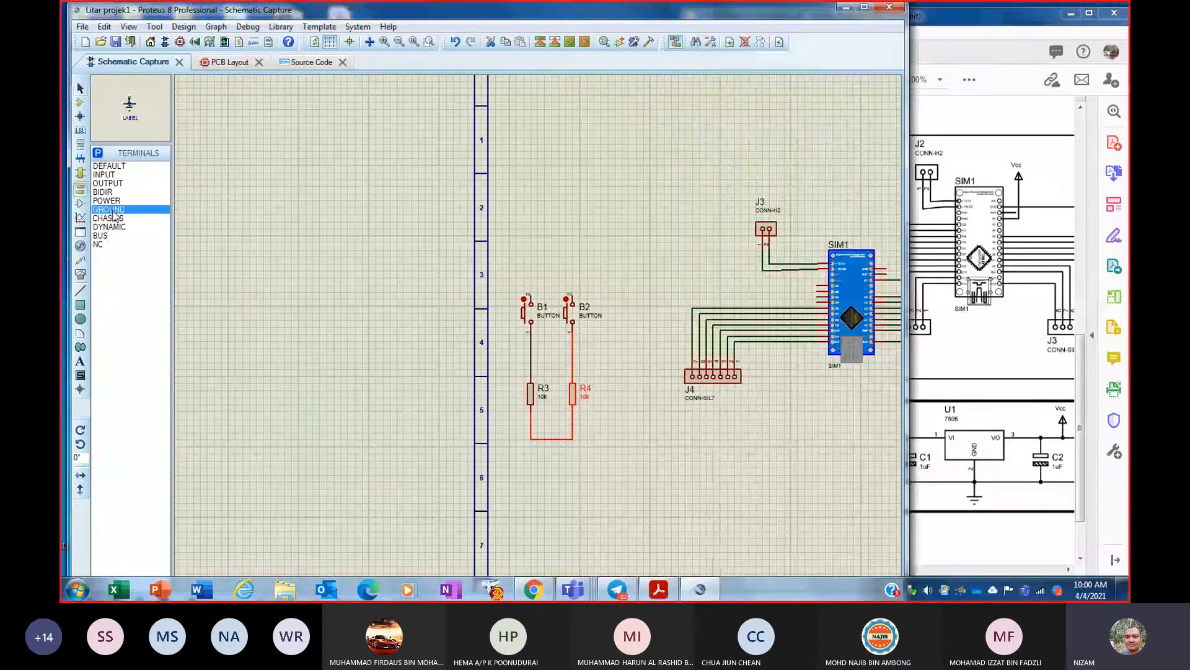
{"action": "left_click", "coordinate": [549, 457]}
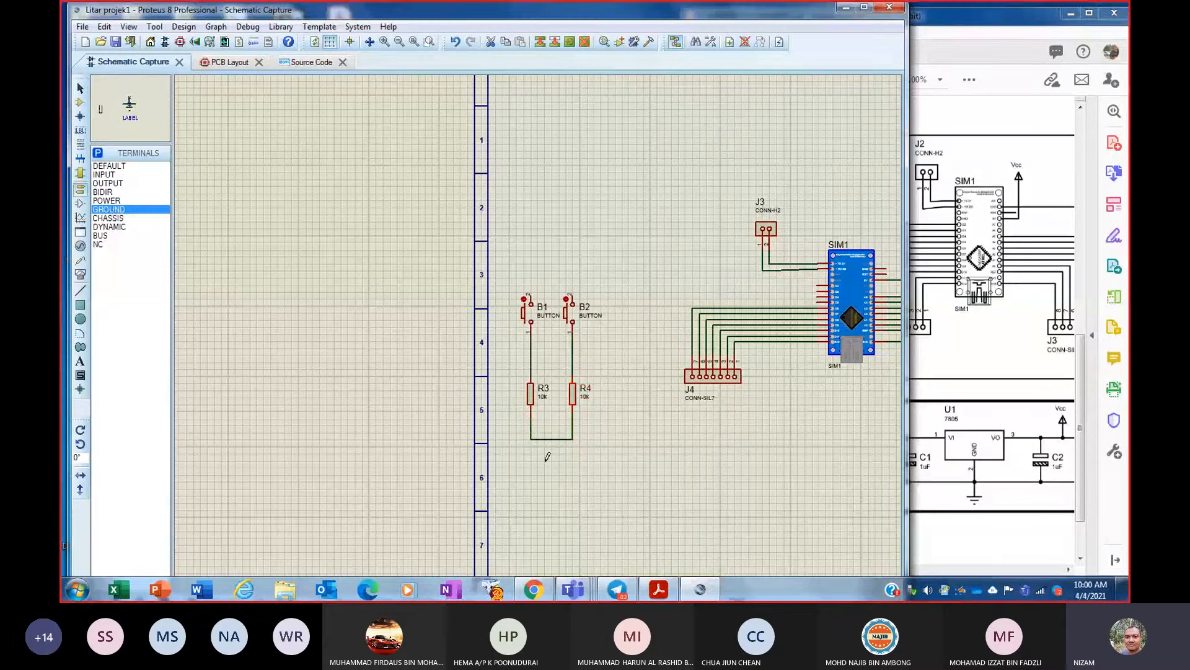
{"action": "left_click", "coordinate": [551, 459]}
{"action": "left_click", "coordinate": [552, 460]}
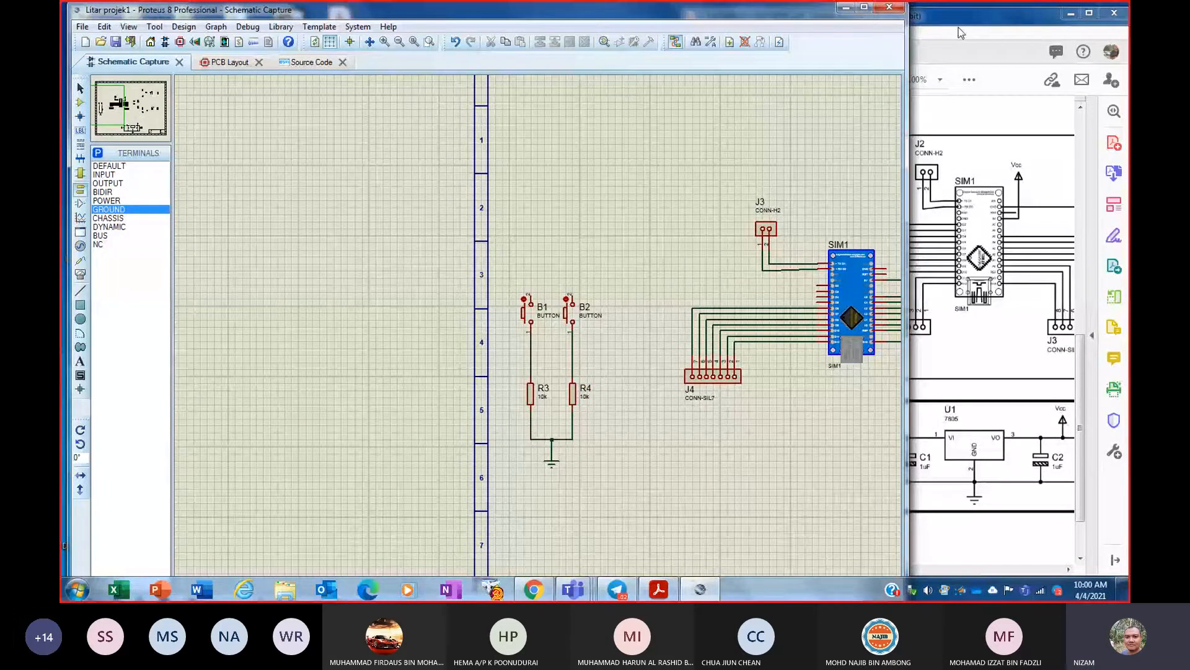
- Check the button wiring in the reference PDF and wire pin 2 of B1 to pin 2 of B2 above the buttons
{"action": "left_click", "coordinate": [967, 22]}
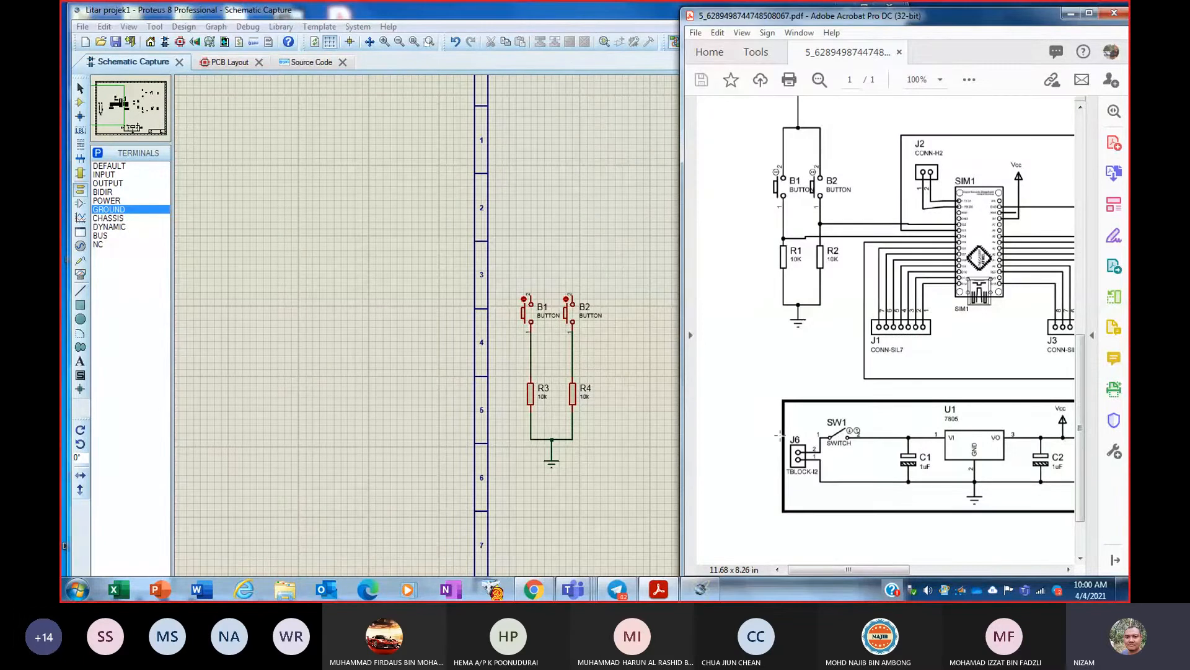
{"action": "scroll", "coordinate": [780, 435], "scroll_direction": "up", "scroll_amount": 2}
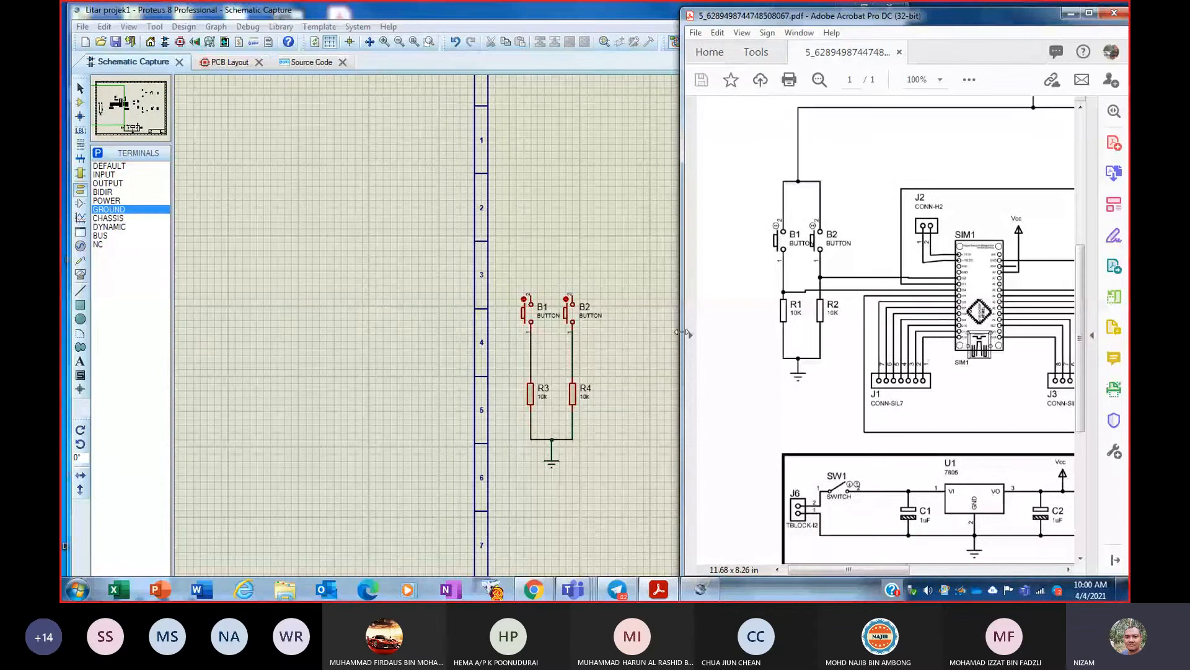
{"action": "left_click", "coordinate": [532, 293]}
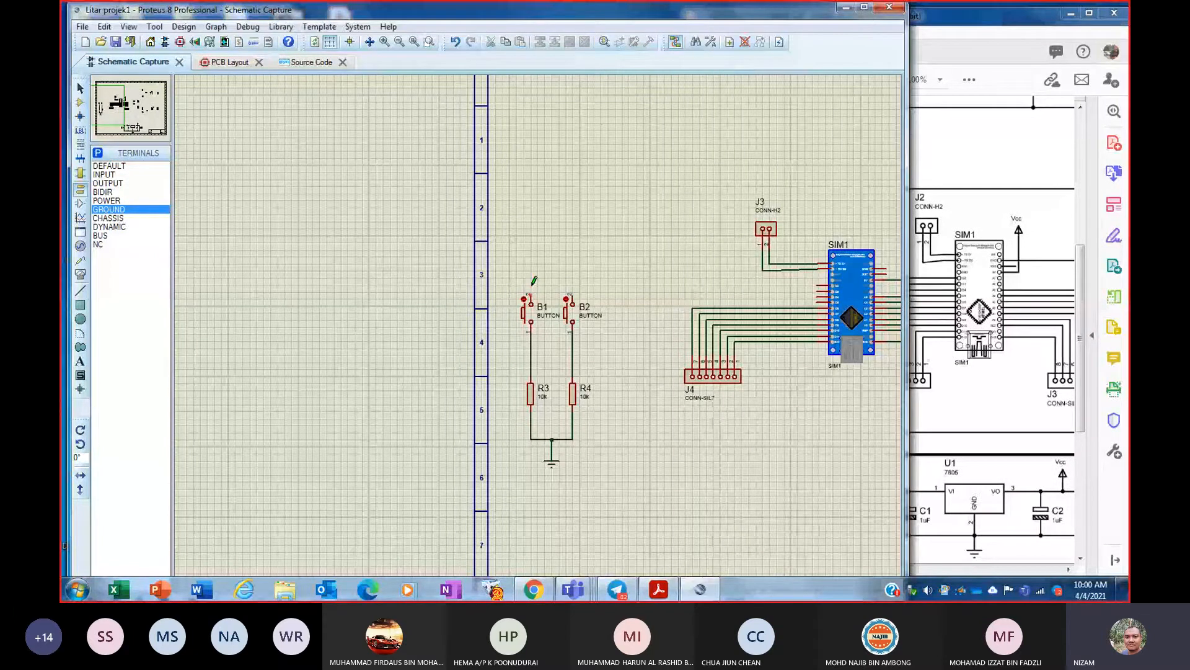
{"action": "scroll", "coordinate": [534, 280], "scroll_direction": "up", "scroll_amount": 2}
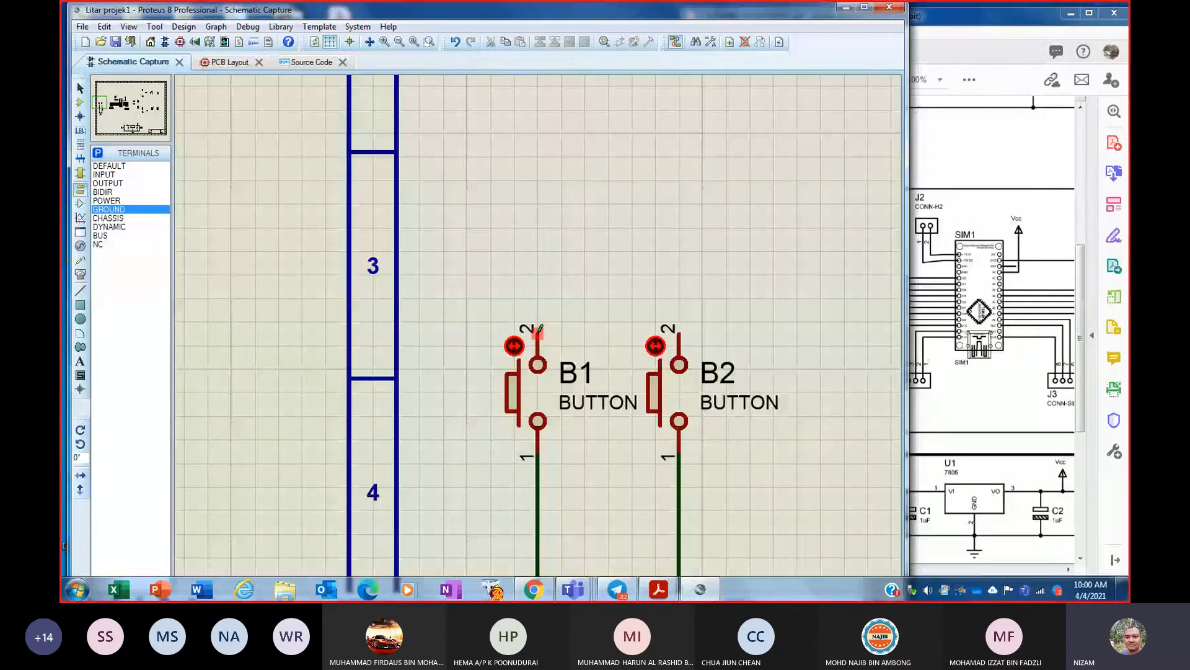
{"action": "left_click", "coordinate": [538, 331]}
{"action": "left_click", "coordinate": [537, 217]}
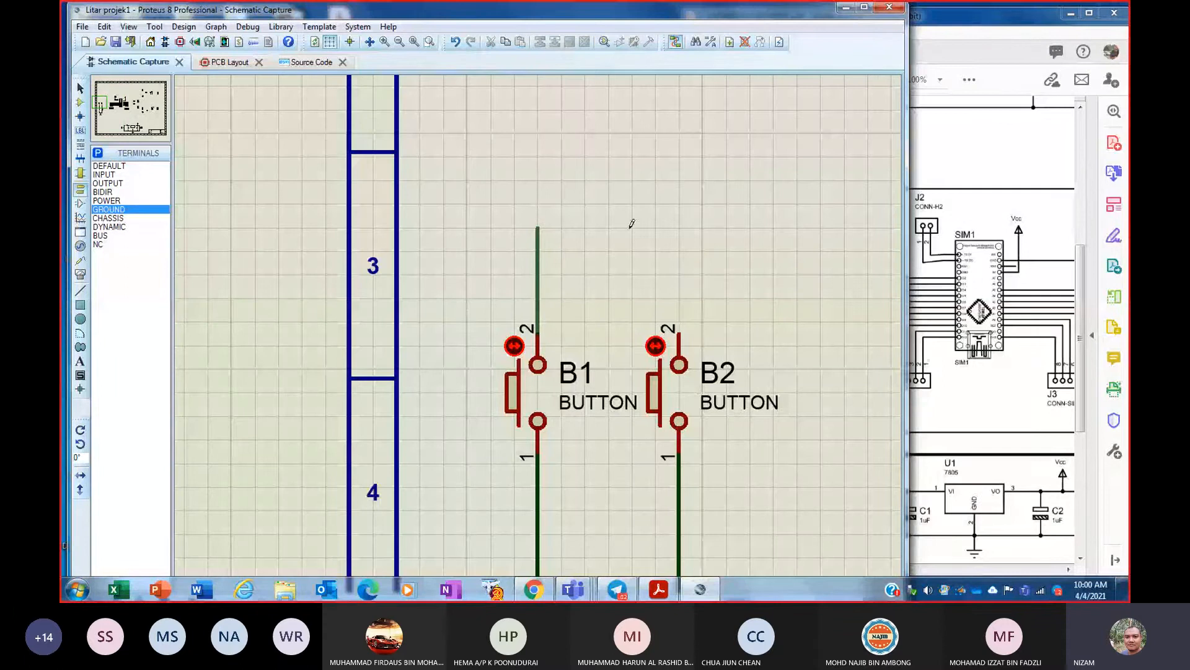
{"action": "left_click", "coordinate": [667, 358]}
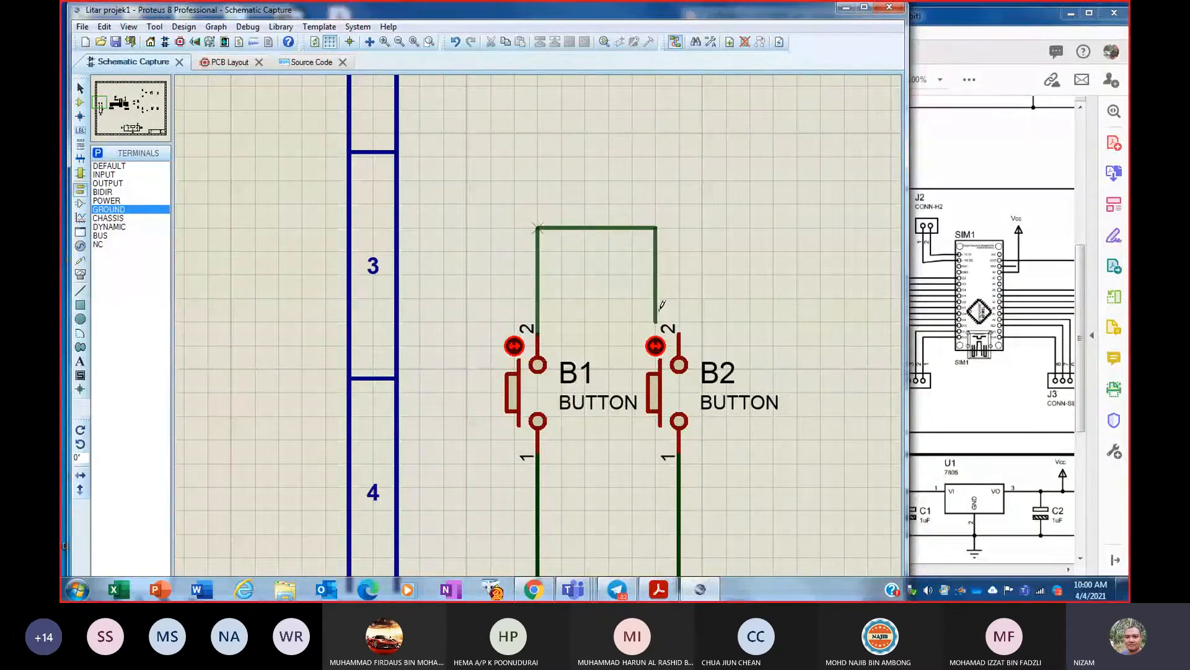
{"action": "left_click", "coordinate": [680, 332]}
- Examine the SIM1 connections in the reference PDF and compare them with the free SIM1 pins in the schematic
{"action": "left_click", "coordinate": [1018, 19]}
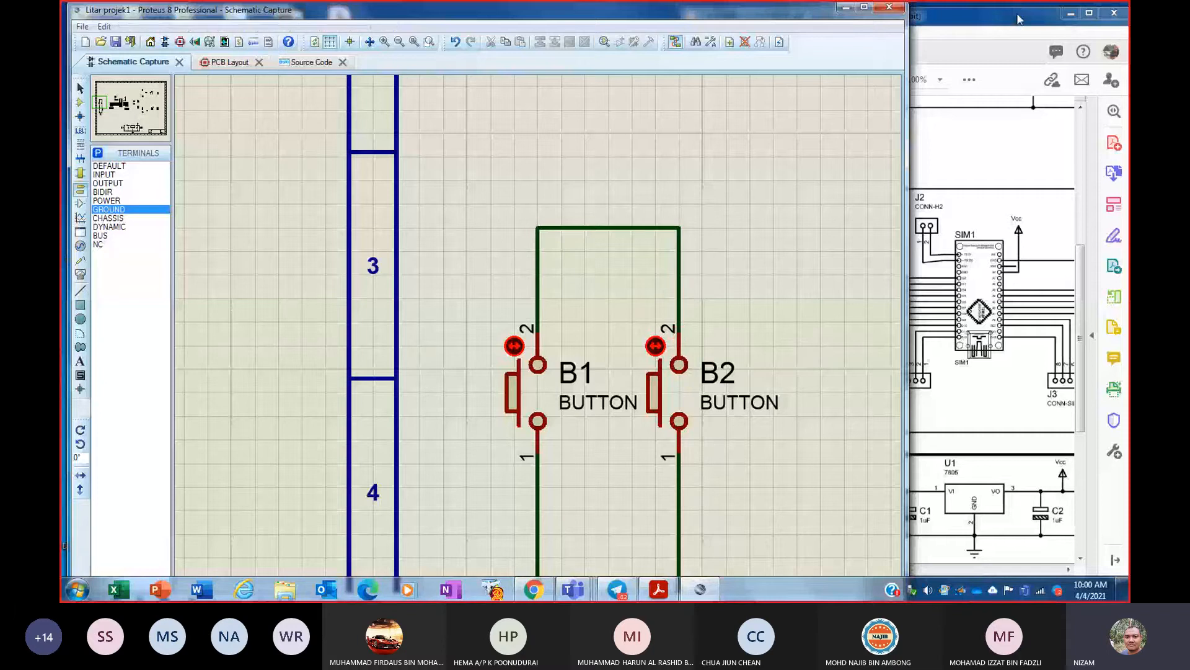
{"action": "scroll", "coordinate": [955, 333], "scroll_direction": "down", "scroll_amount": 2}
{"action": "left_click_drag", "start_coordinate": [899, 569], "coordinate": [940, 571]}
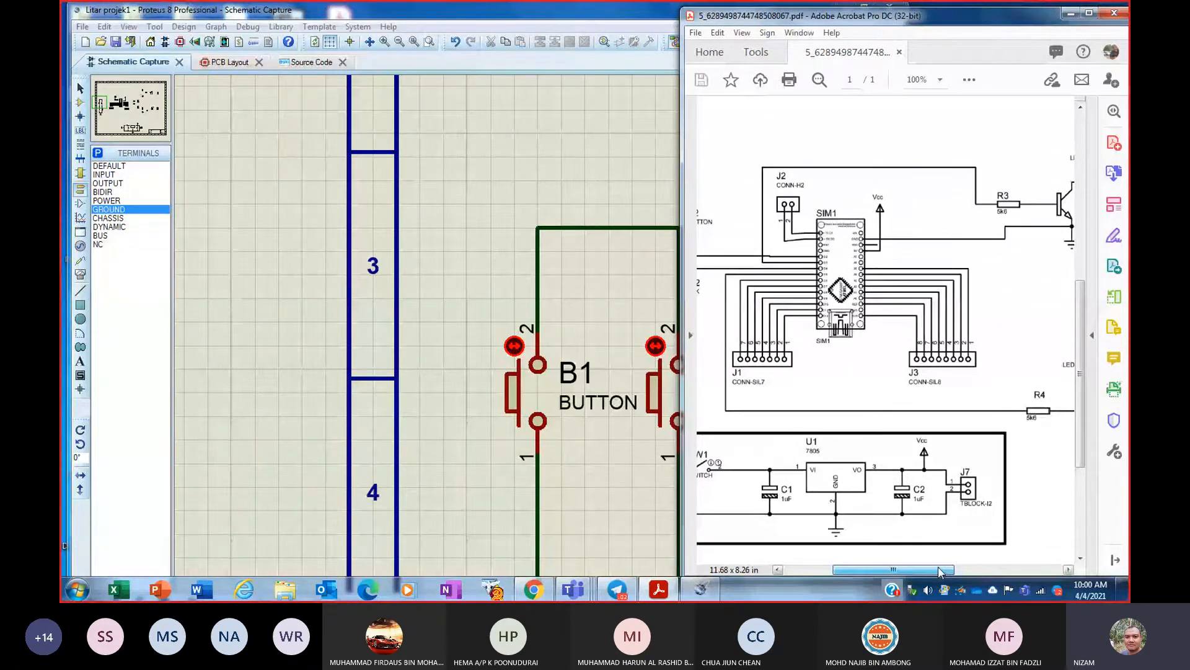
{"action": "left_click_drag", "start_coordinate": [940, 571], "coordinate": [924, 571]}
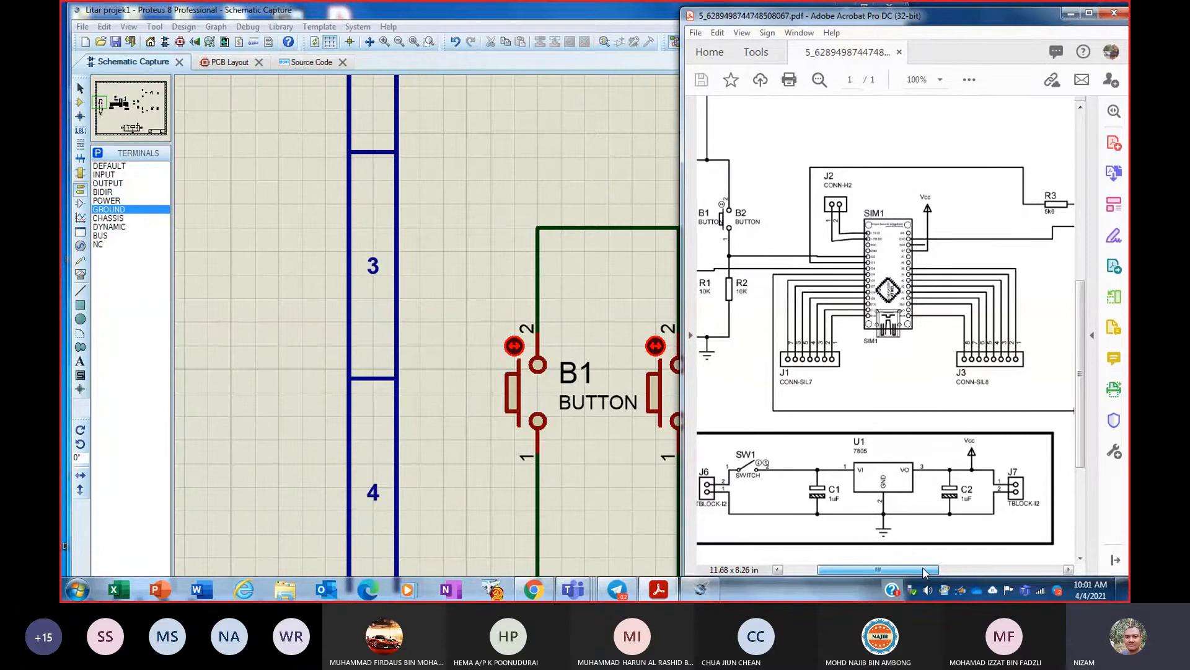
{"action": "left_click_drag", "start_coordinate": [924, 573], "coordinate": [953, 558]}
{"action": "scroll", "coordinate": [918, 471], "scroll_direction": "up", "scroll_amount": 1}
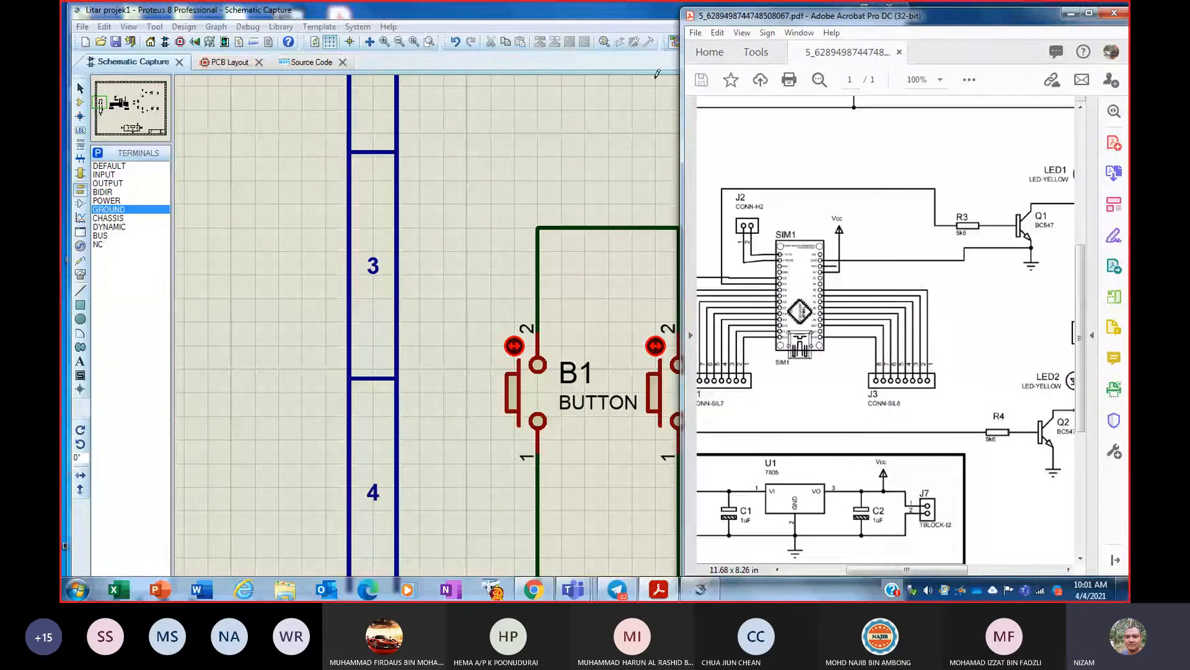
{"action": "left_click", "coordinate": [654, 69]}
{"action": "scroll", "coordinate": [499, 331], "scroll_direction": "down", "scroll_amount": 4}
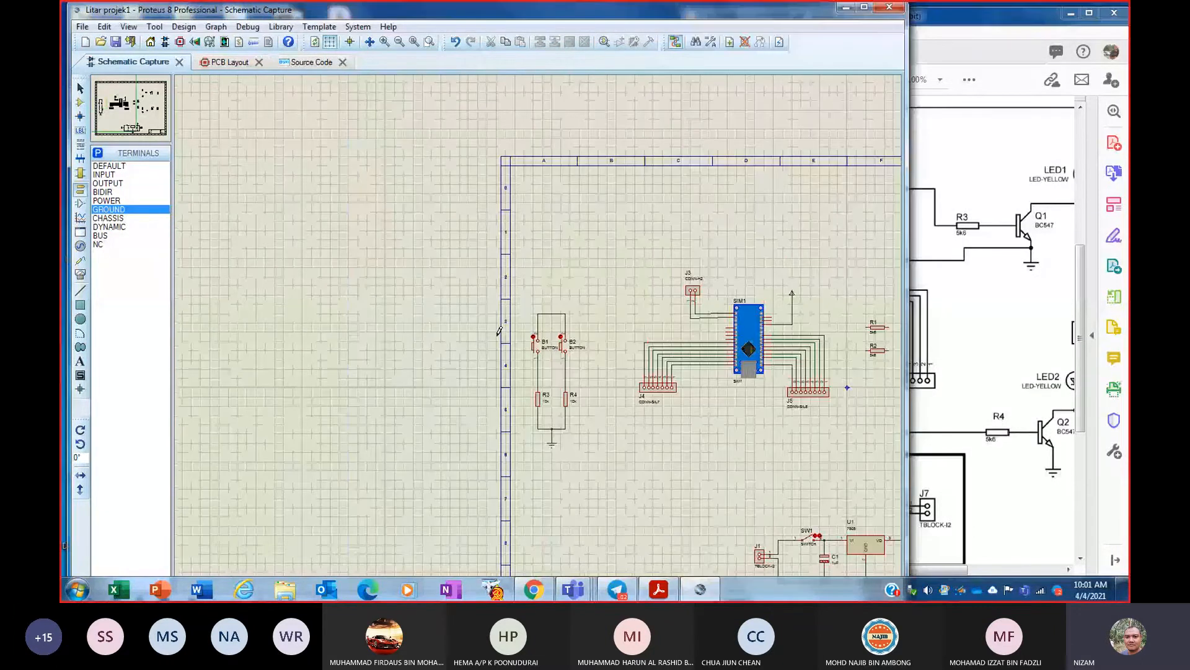
{"action": "left_click", "coordinate": [414, 42]}
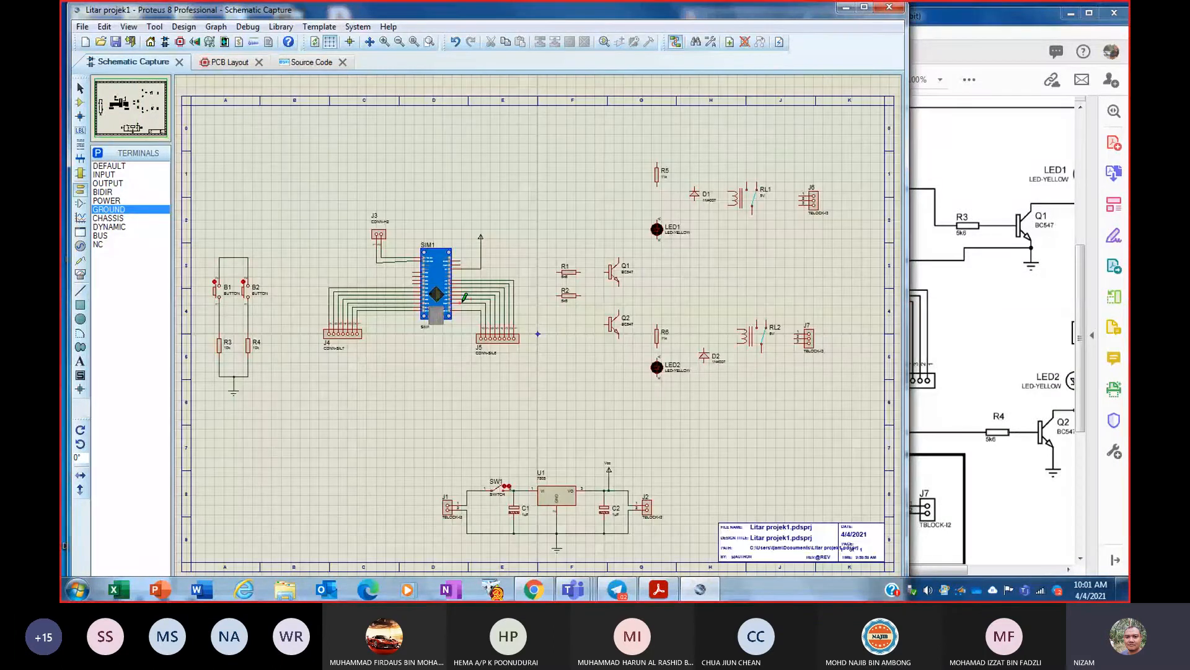
{"action": "scroll", "coordinate": [459, 295], "scroll_direction": "up", "scroll_amount": 4}
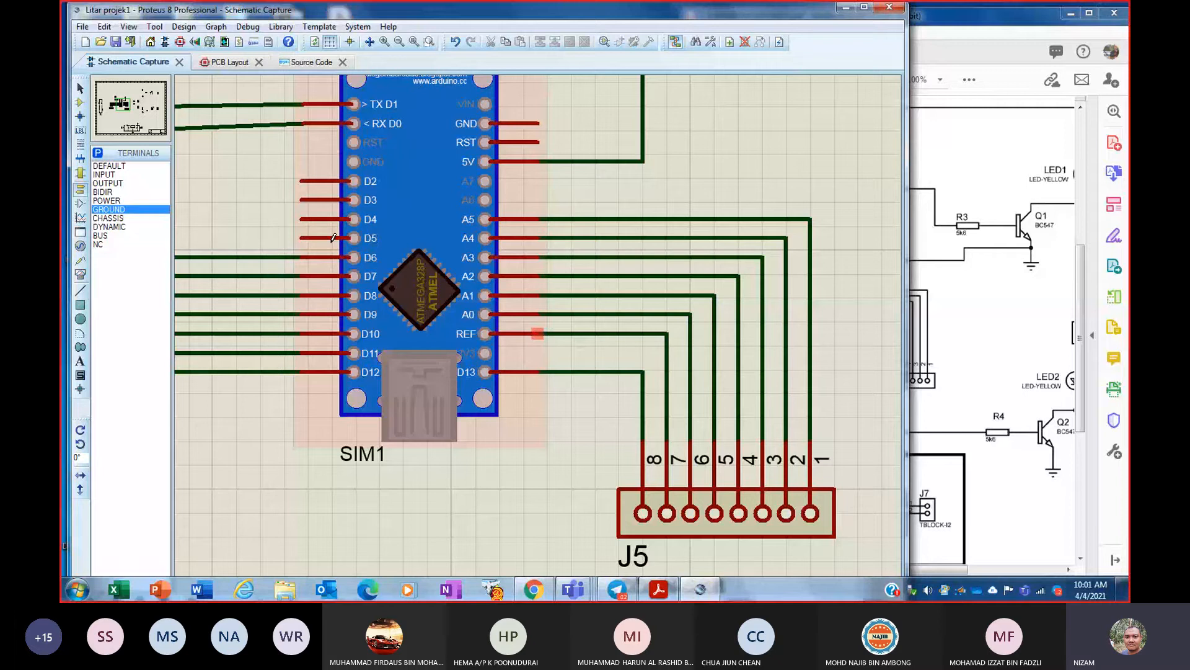
- Set the reference PDF zoom to 200% and examine the wiring between the buttons and the left-side pins of SIM1
{"action": "left_click", "coordinate": [940, 80]}
{"action": "left_click", "coordinate": [974, 200]}
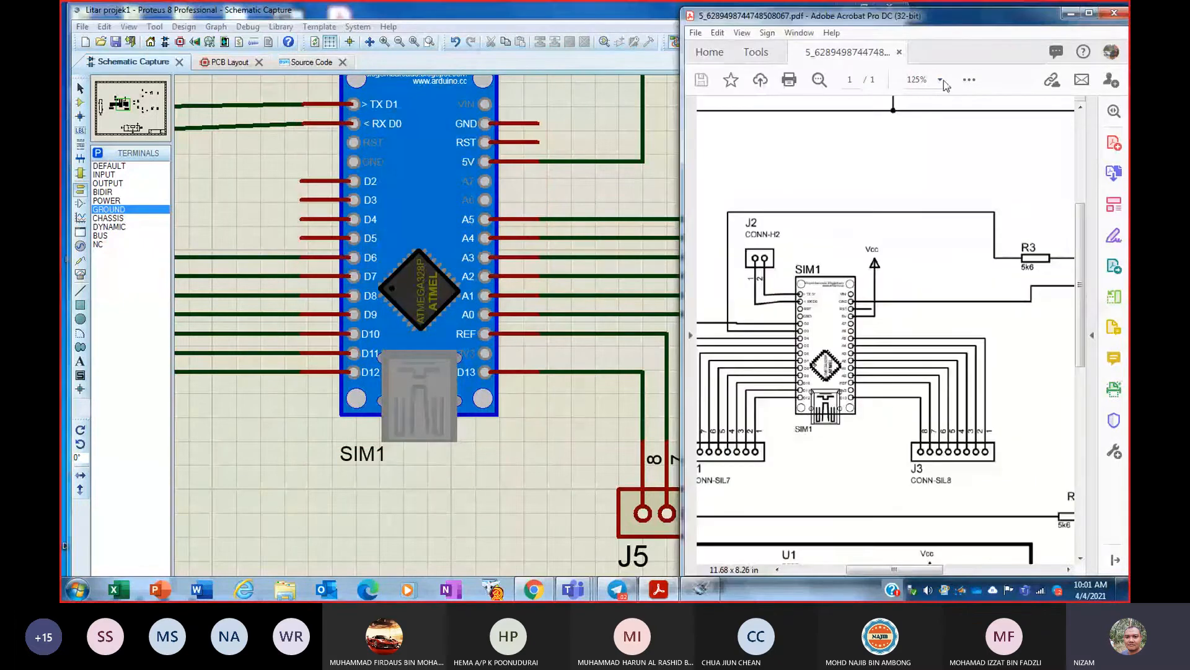
{"action": "left_click", "coordinate": [941, 80]}
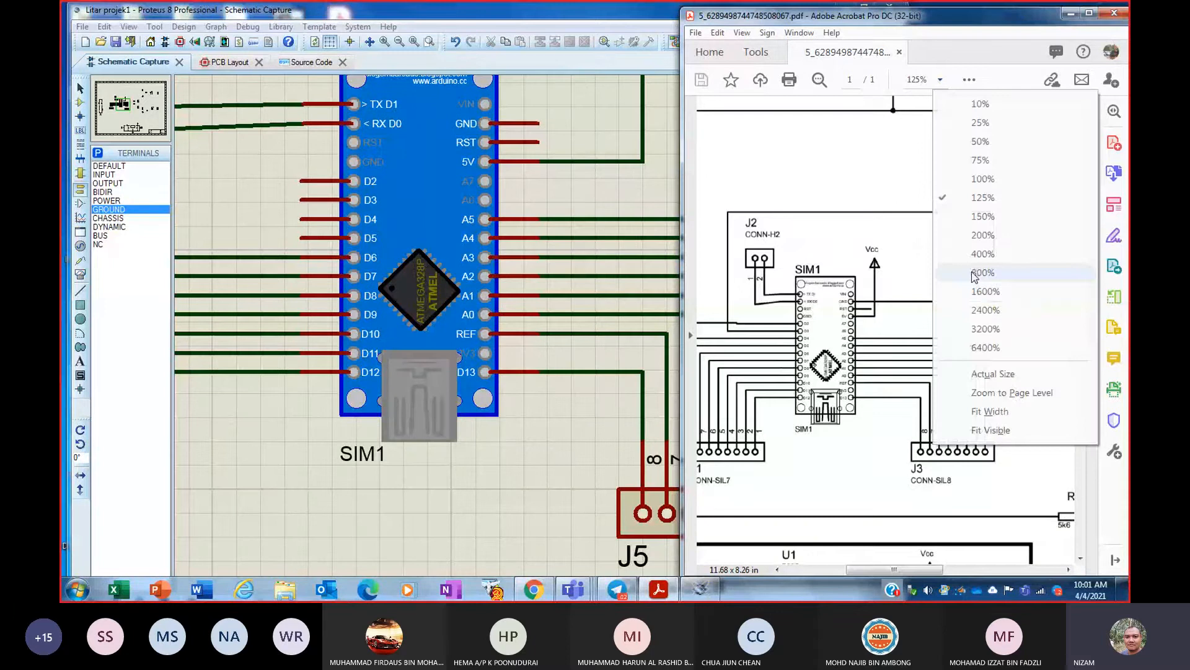
{"action": "left_click", "coordinate": [974, 275]}
{"action": "left_click", "coordinate": [940, 80]}
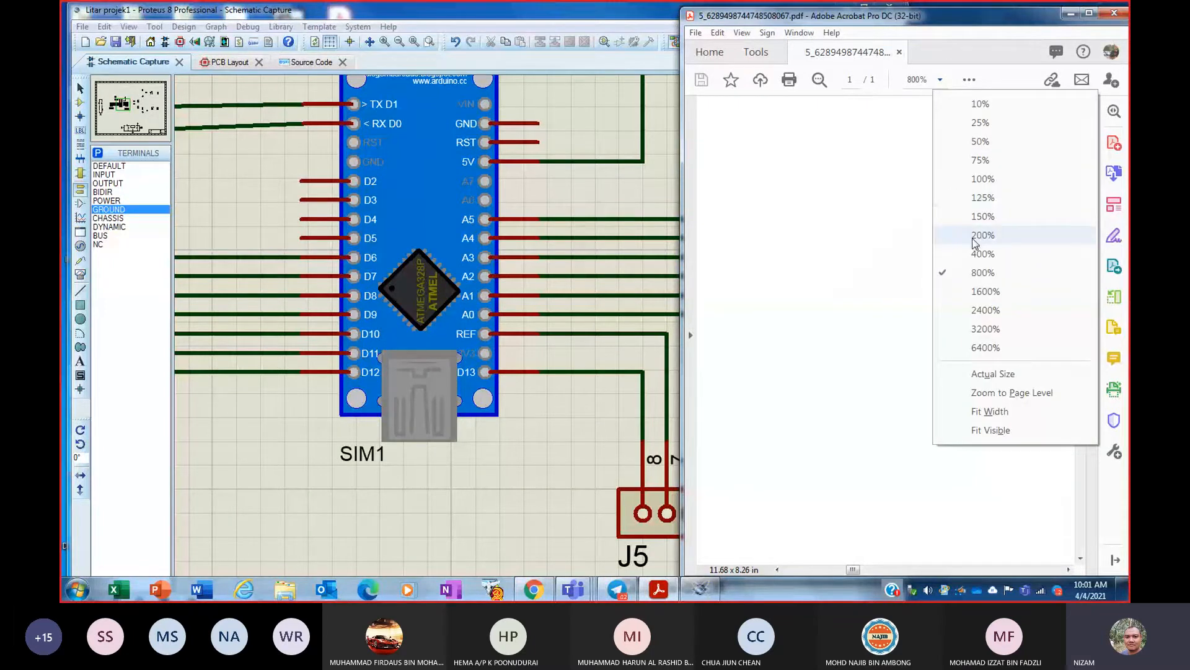
{"action": "left_click", "coordinate": [983, 236]}
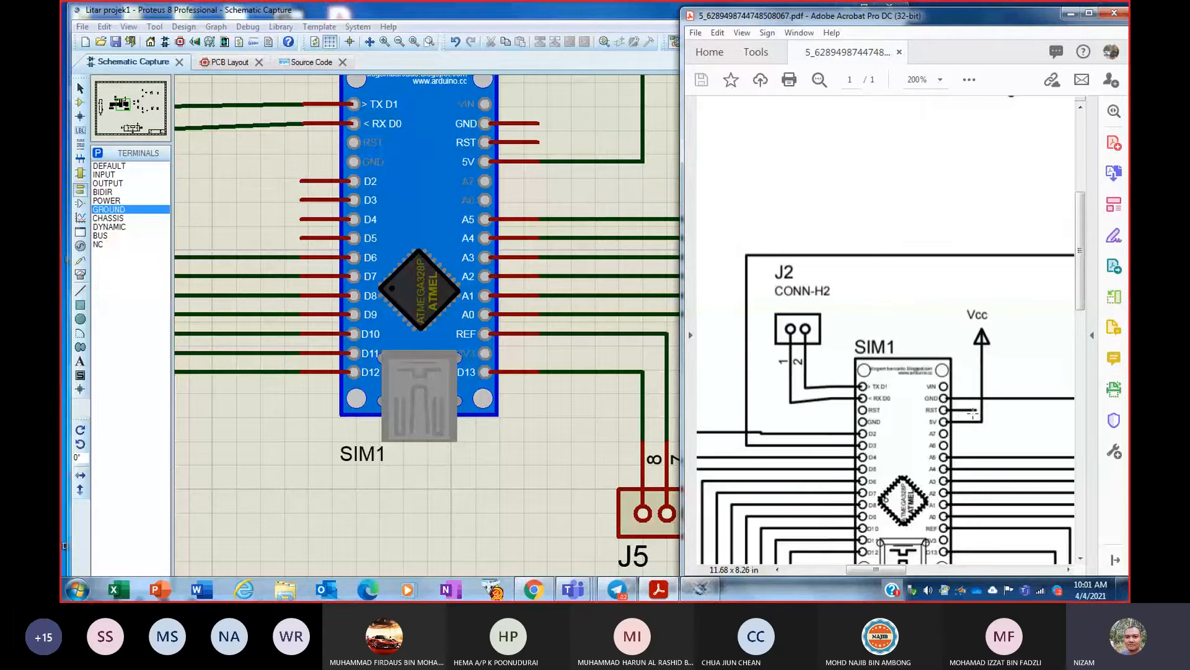
{"action": "scroll", "coordinate": [973, 411], "scroll_direction": "down", "scroll_amount": 1}
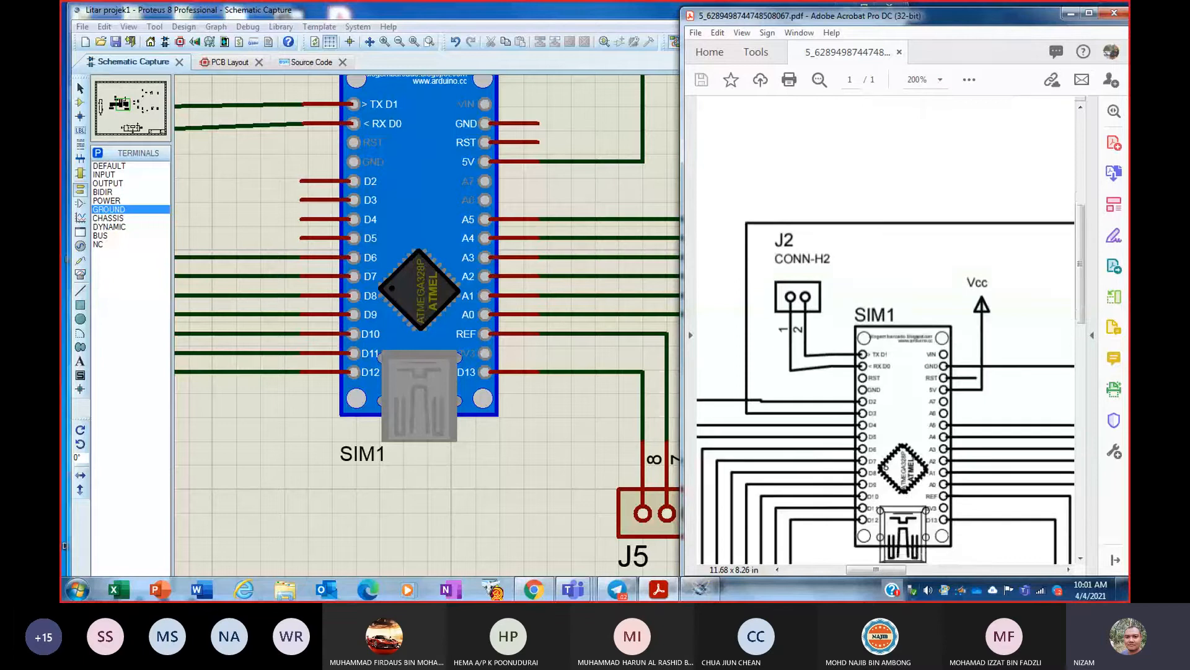
{"action": "mouse_move", "coordinate": [886, 569]}
{"action": "left_mouse_down"}
{"action": "mouse_move", "coordinate": [854, 571]}
{"action": "mouse_move", "coordinate": [875, 569]}
{"action": "left_mouse_up"}
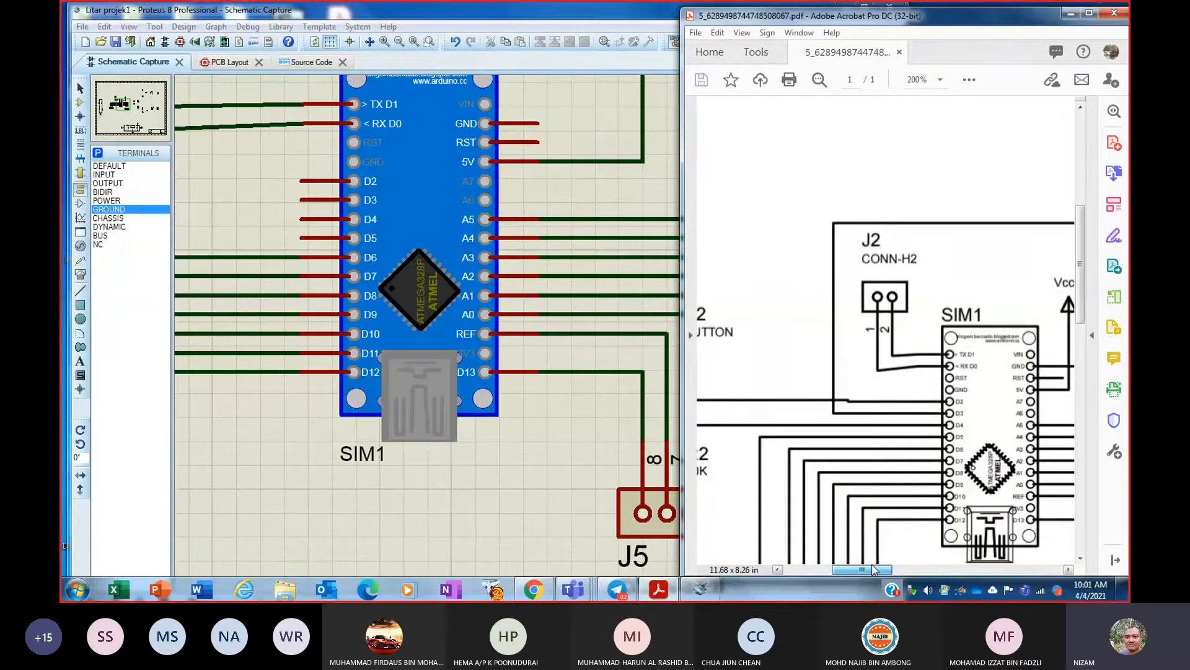
{"action": "left_click_drag", "start_coordinate": [874, 569], "coordinate": [870, 570]}
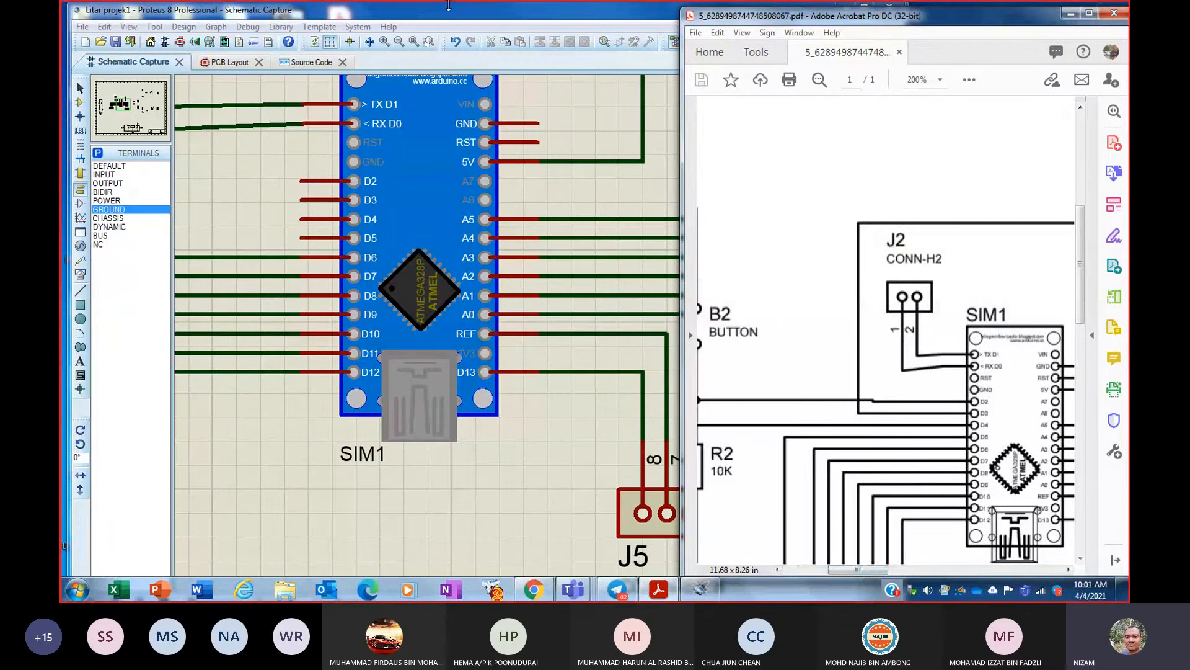
{"action": "mouse_move", "coordinate": [870, 569]}
{"action": "left_mouse_down"}
{"action": "mouse_move", "coordinate": [841, 572]}
{"action": "mouse_move", "coordinate": [877, 561]}
{"action": "mouse_move", "coordinate": [858, 569]}
{"action": "left_mouse_up"}
- Move the whole B1, B2, R3 and R4 button circuit with its ground closer to connector J4 in the schematic
{"action": "left_click", "coordinate": [375, 29]}
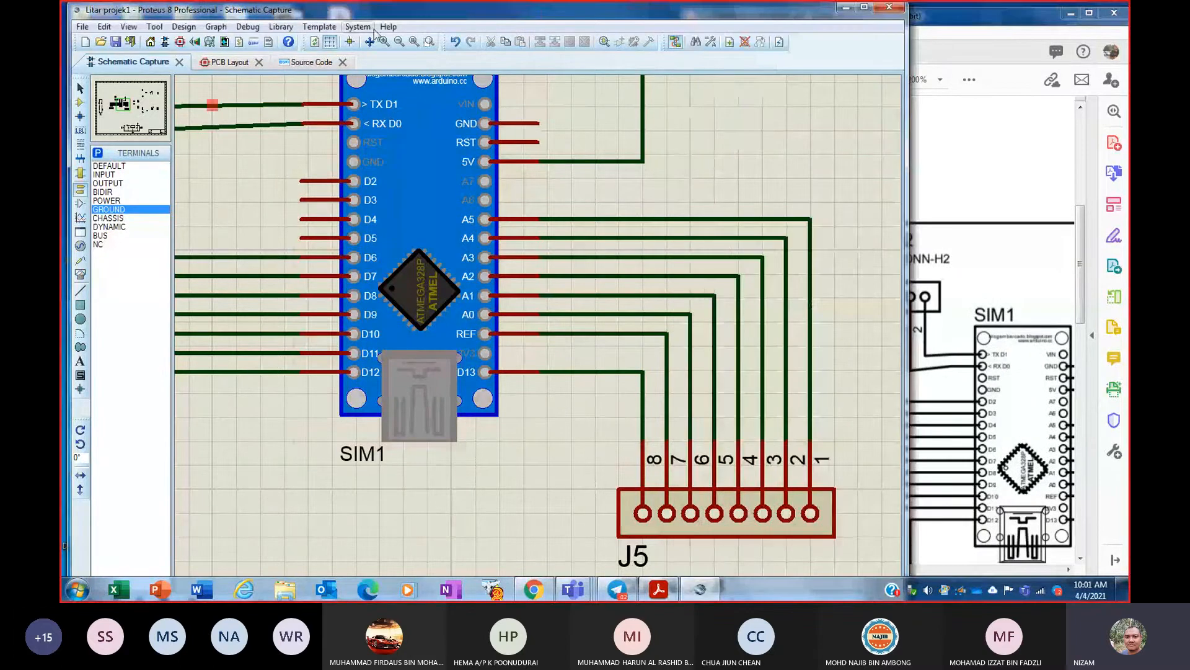
{"action": "left_click", "coordinate": [414, 44]}
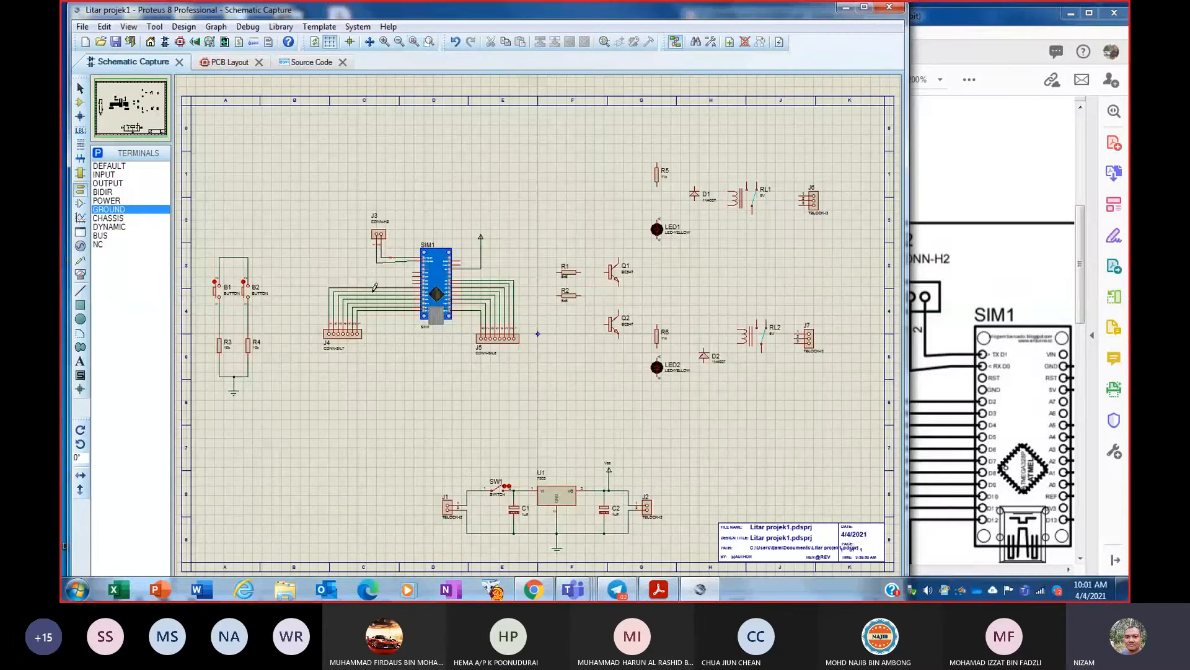
{"action": "scroll", "coordinate": [539, 330], "scroll_direction": "up", "scroll_amount": 2}
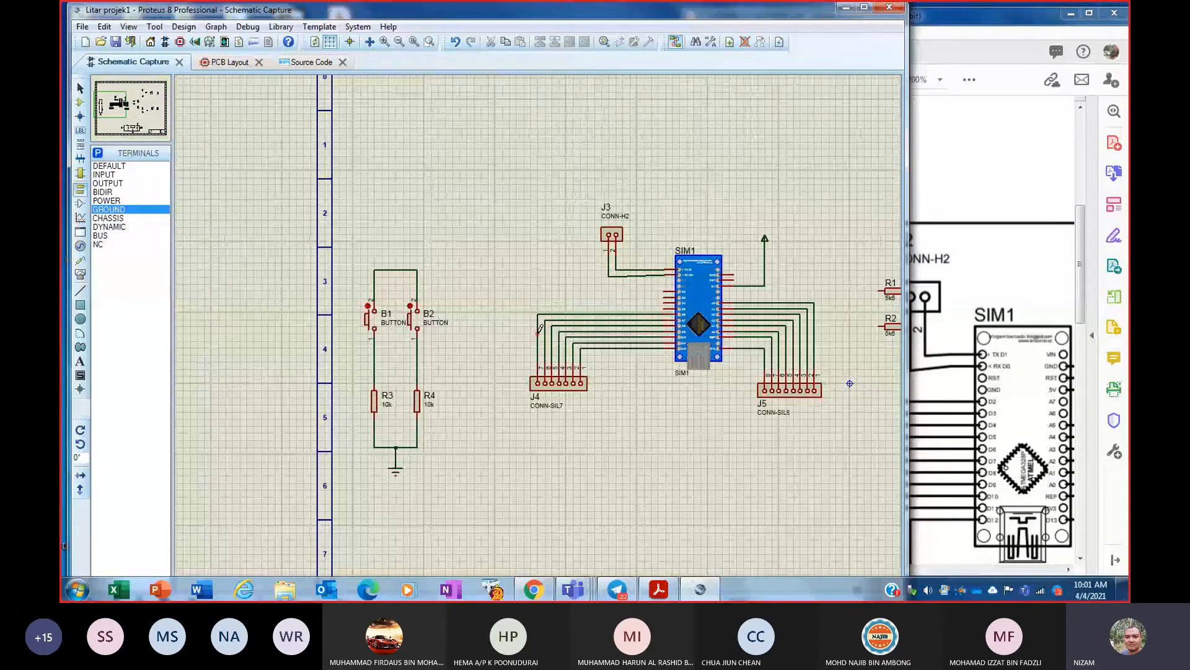
{"action": "scroll", "coordinate": [539, 330], "scroll_direction": "up", "scroll_amount": 2}
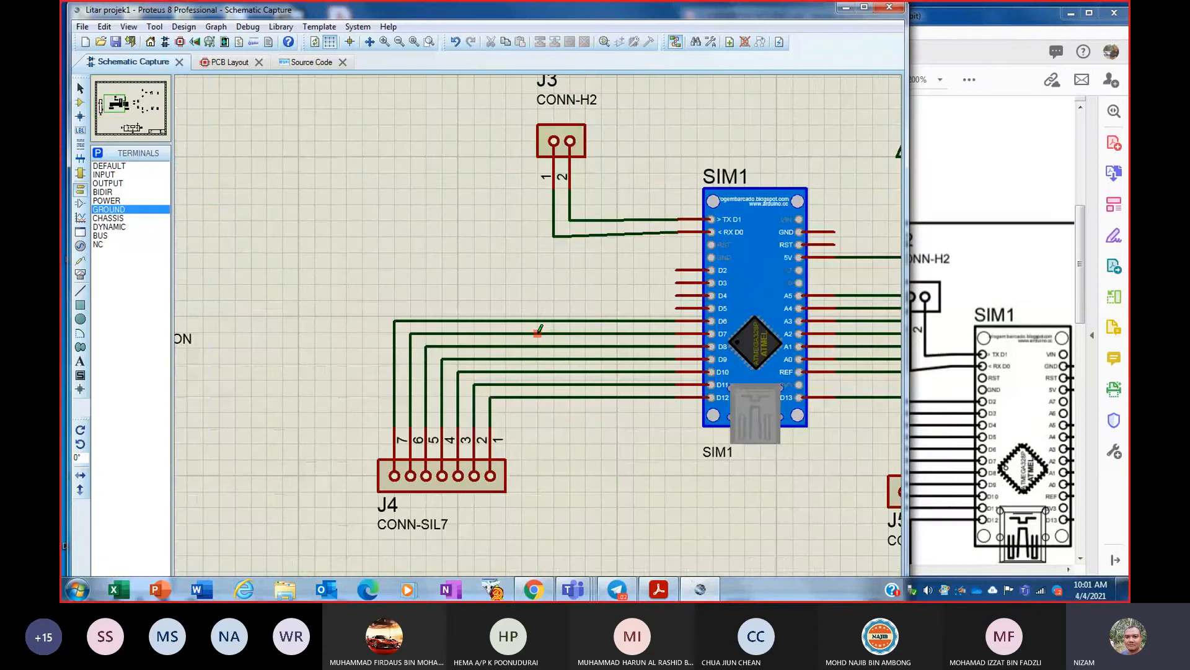
{"action": "scroll", "coordinate": [340, 300], "scroll_direction": "down", "scroll_amount": 3}
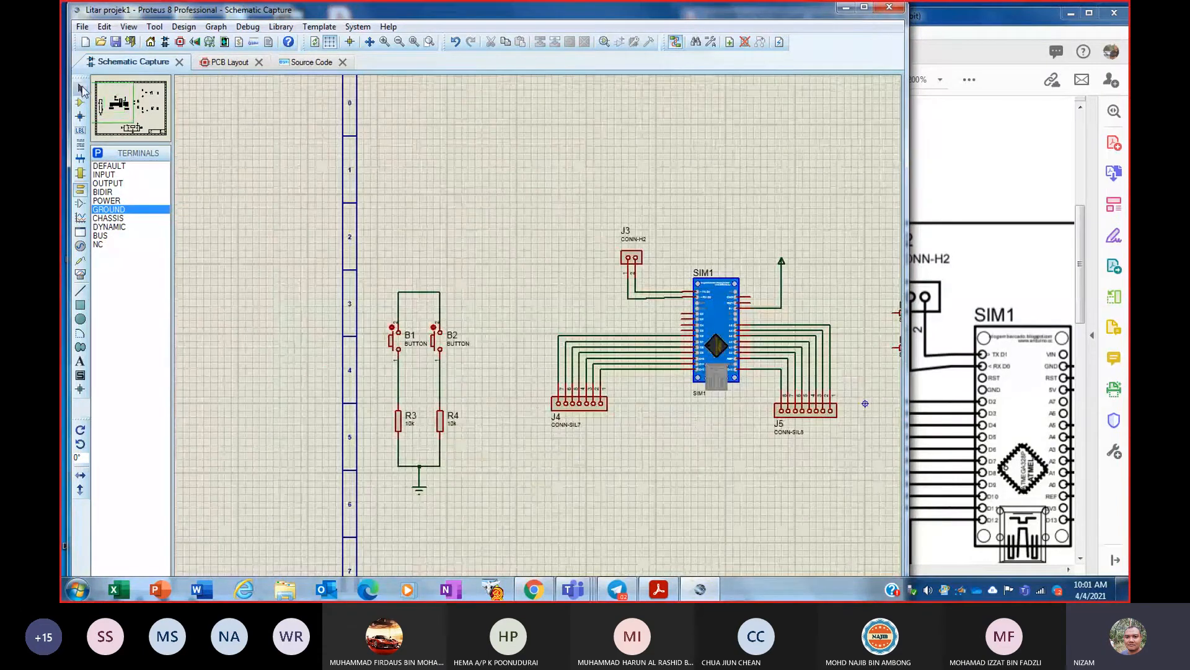
{"action": "left_click", "coordinate": [81, 89]}
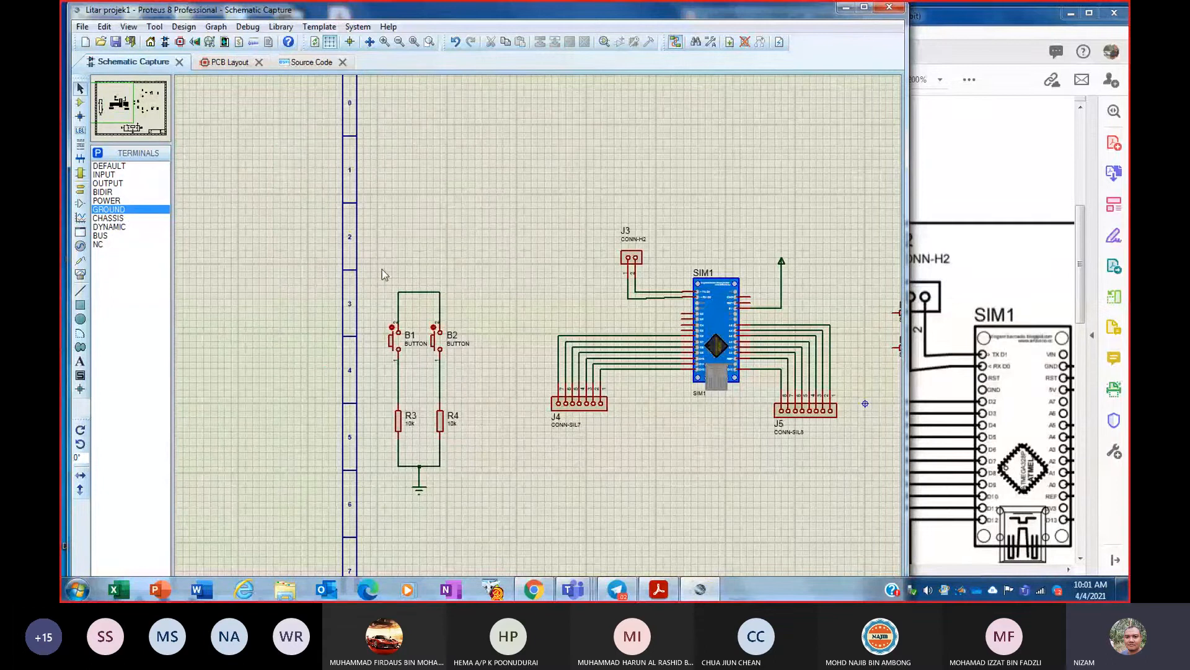
{"action": "left_click_drag", "start_coordinate": [378, 251], "coordinate": [472, 571]}
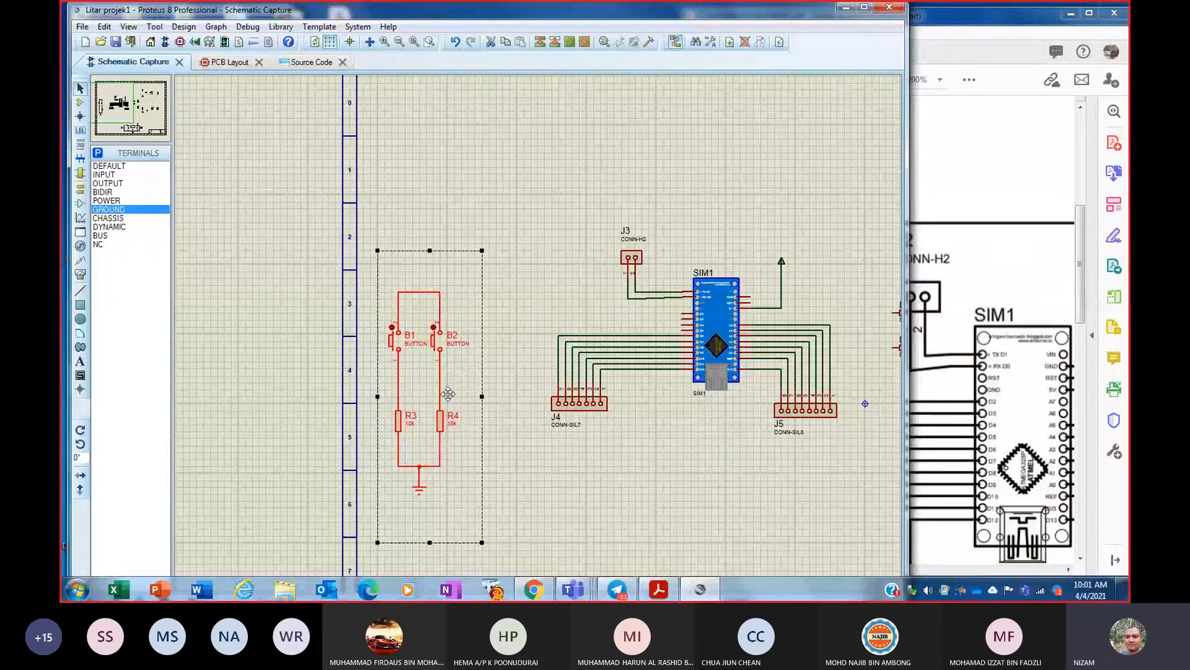
{"action": "left_click_drag", "start_coordinate": [447, 380], "coordinate": [491, 381]}
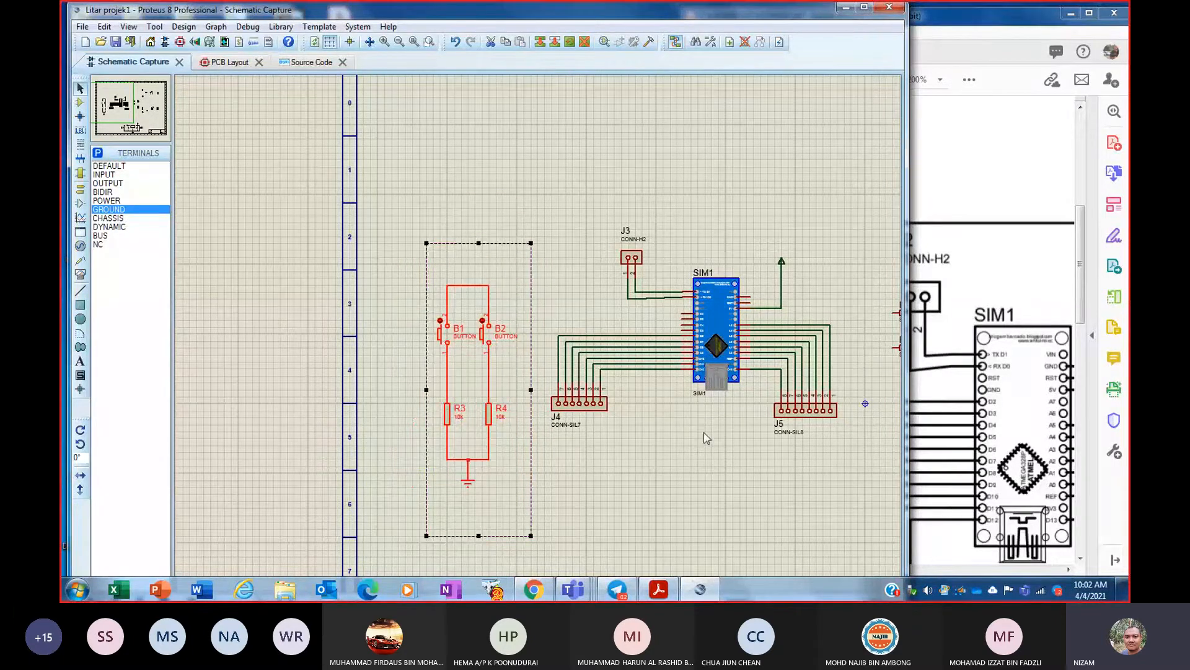
{"action": "left_click", "coordinate": [680, 402]}
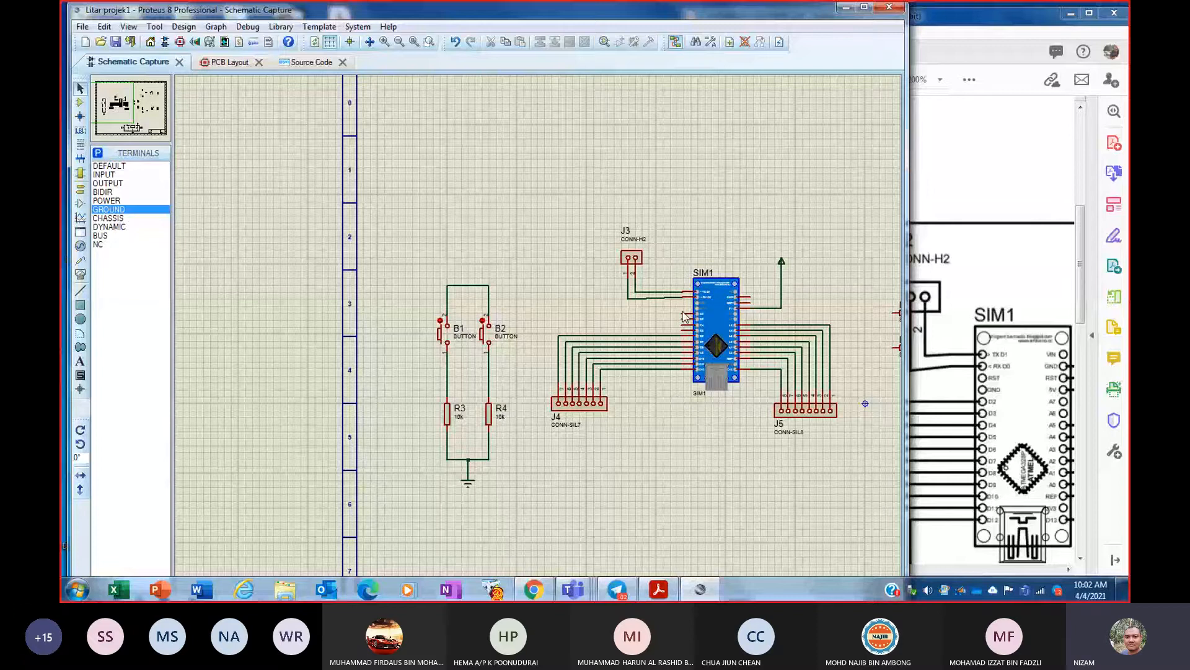
{"action": "scroll", "coordinate": [684, 316], "scroll_direction": "up", "scroll_amount": 2}
{"action": "scroll", "coordinate": [383, 347], "scroll_direction": "down", "scroll_amount": 1}
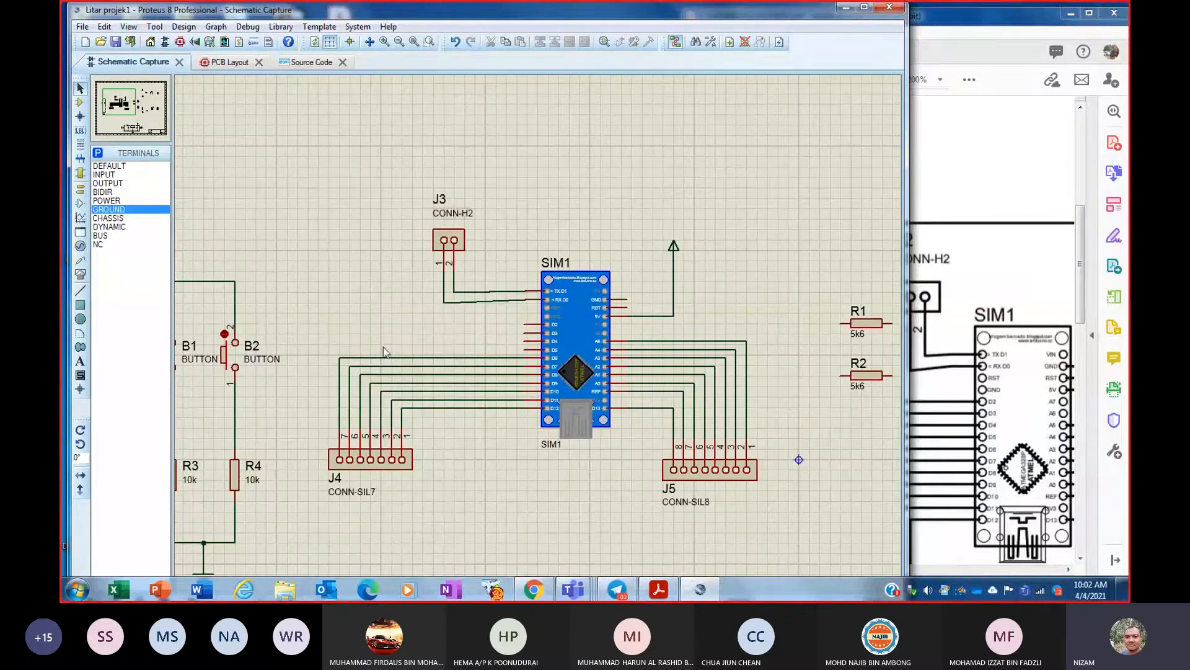
{"action": "scroll", "coordinate": [327, 268], "scroll_direction": "up", "scroll_amount": 1}
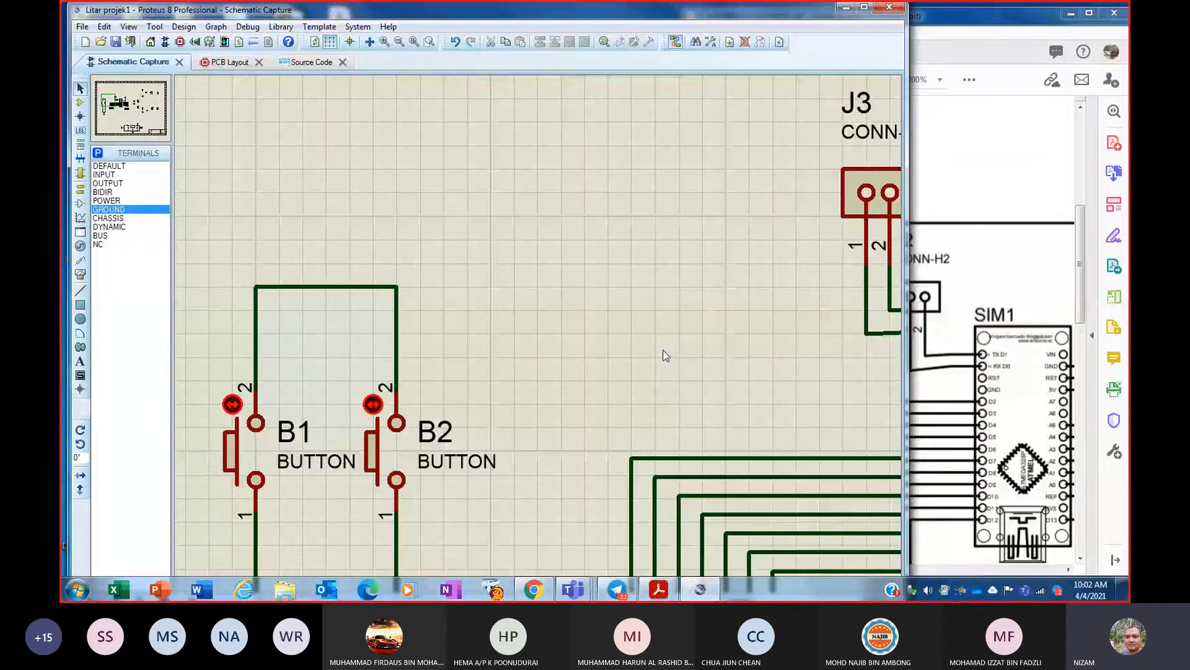
{"action": "scroll", "coordinate": [665, 355], "scroll_direction": "down", "scroll_amount": 1}
{"action": "scroll", "coordinate": [665, 355], "scroll_direction": "down", "scroll_amount": 1}
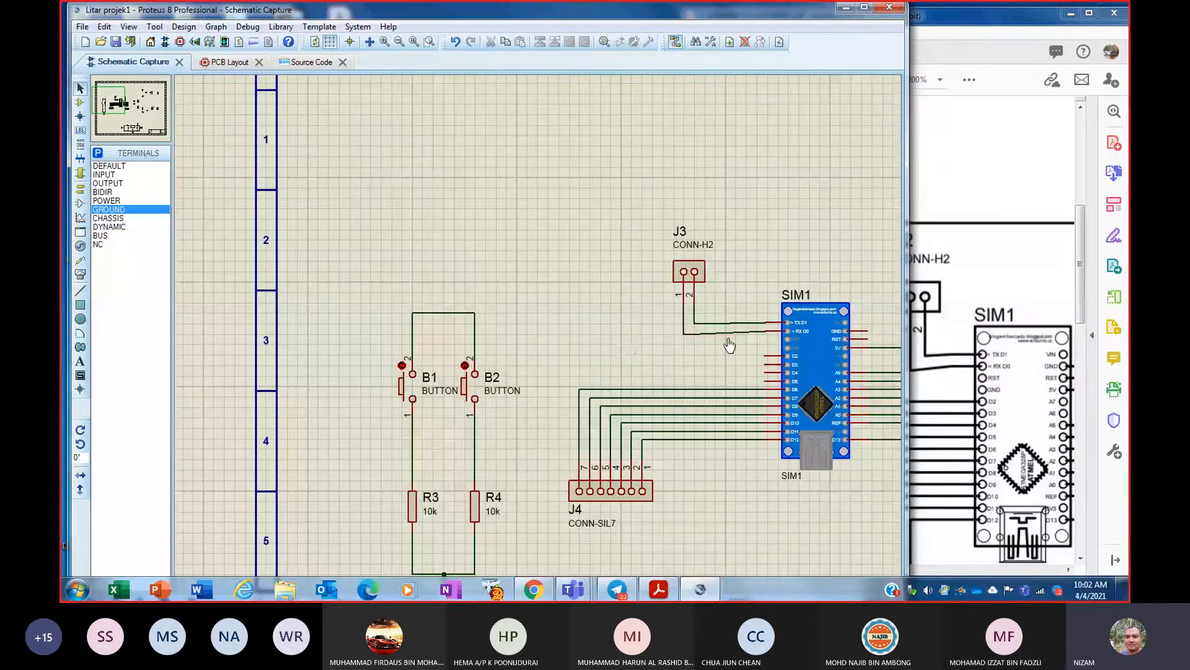
- Wire SIM1 pin D2 to the wire above B2 and SIM1 pin D4 to the wire above B1
{"action": "left_click", "coordinate": [764, 355]}
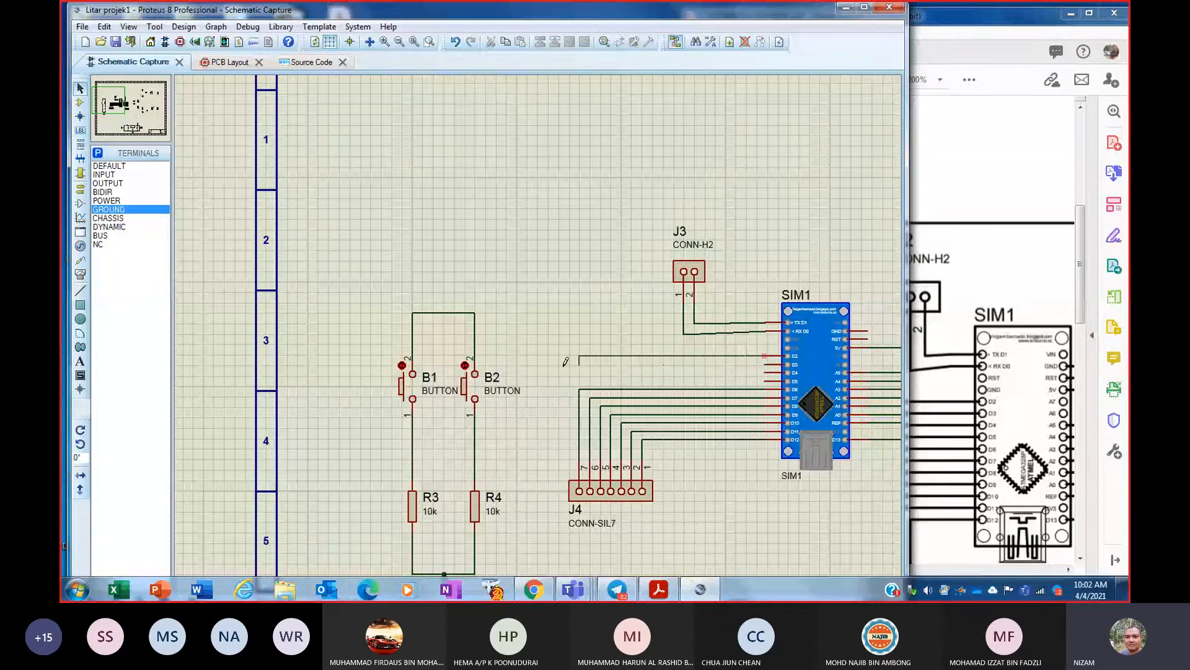
{"action": "left_click", "coordinate": [474, 344]}
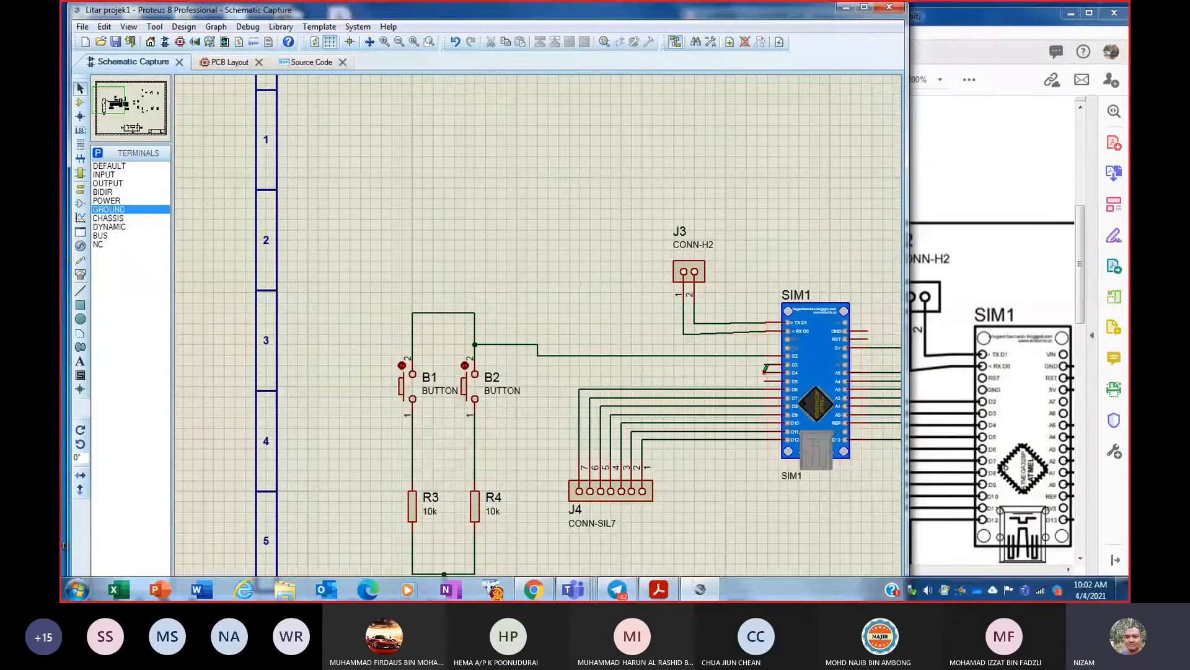
{"action": "left_click", "coordinate": [764, 372]}
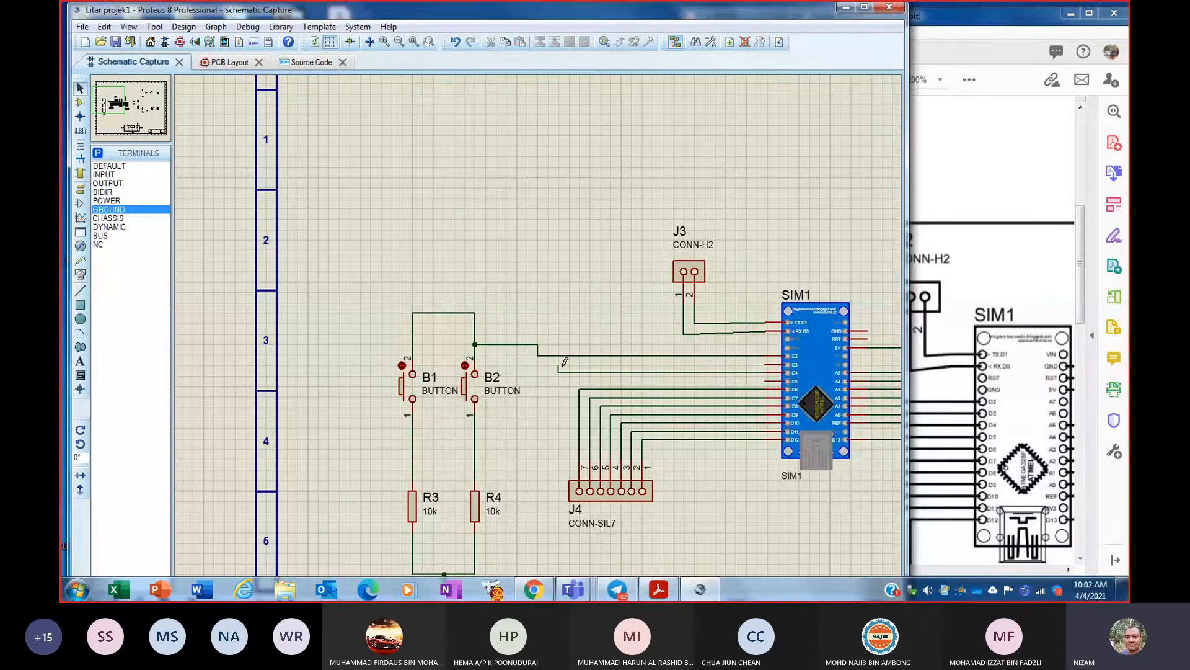
{"action": "left_click", "coordinate": [527, 372]}
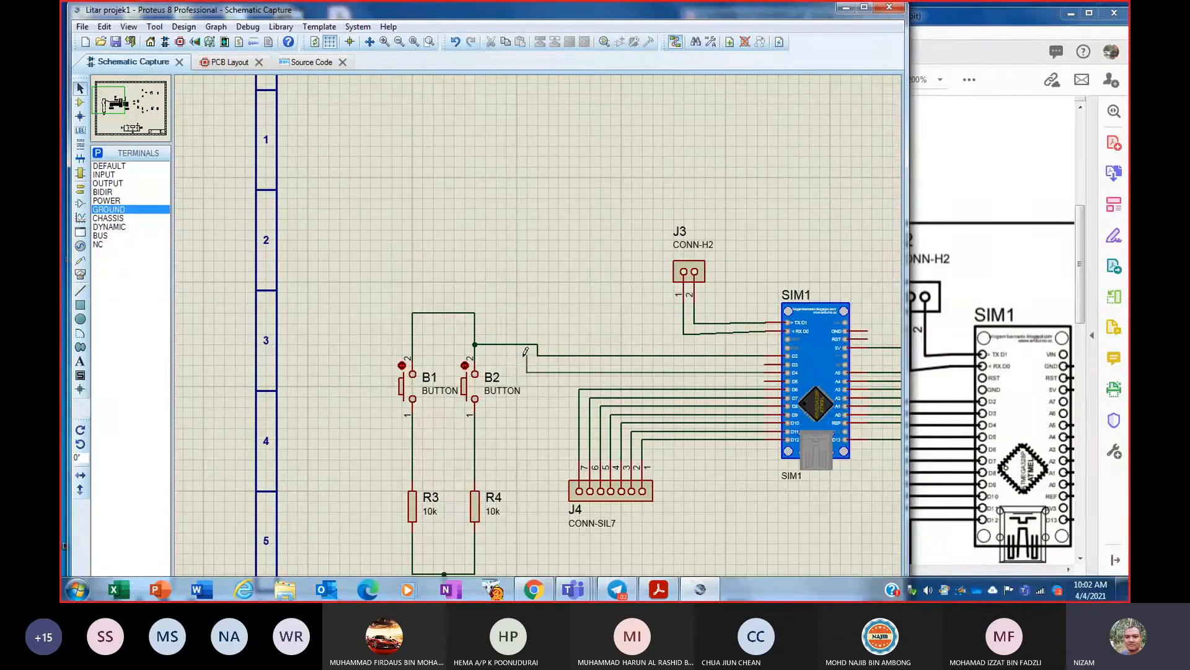
{"action": "left_click", "coordinate": [413, 345]}
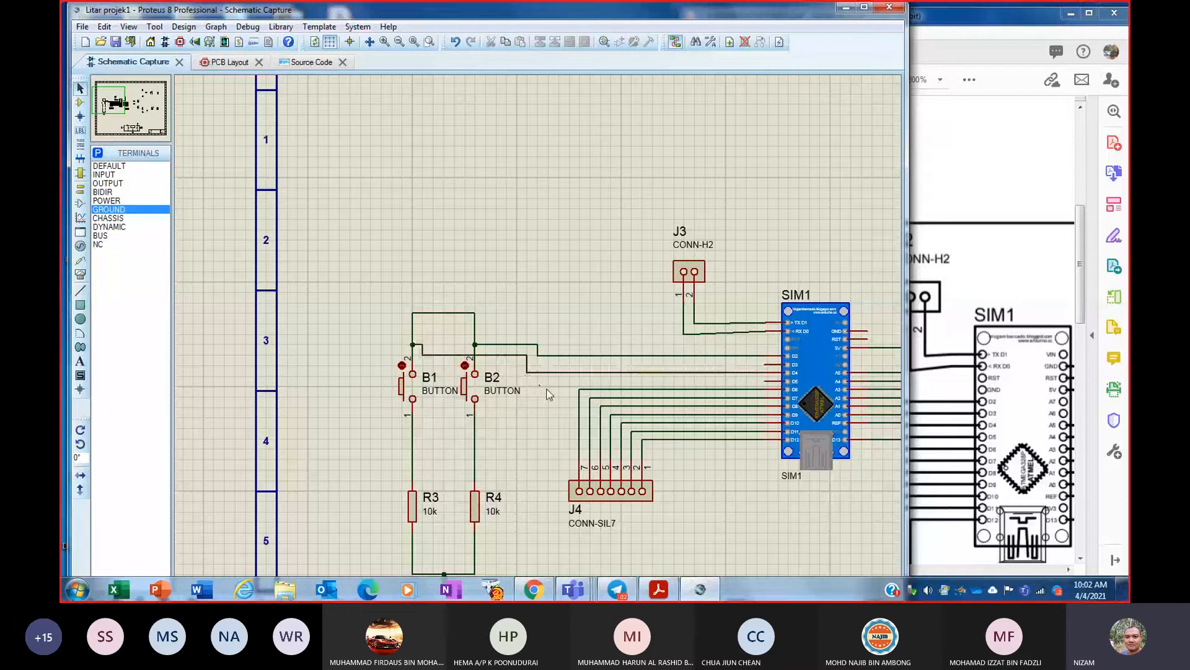
- Move the whole B1, B2, R3 and R4 button circuit with its ground slightly lower in the schematic
{"action": "scroll", "coordinate": [546, 388], "scroll_direction": "down", "scroll_amount": 1}
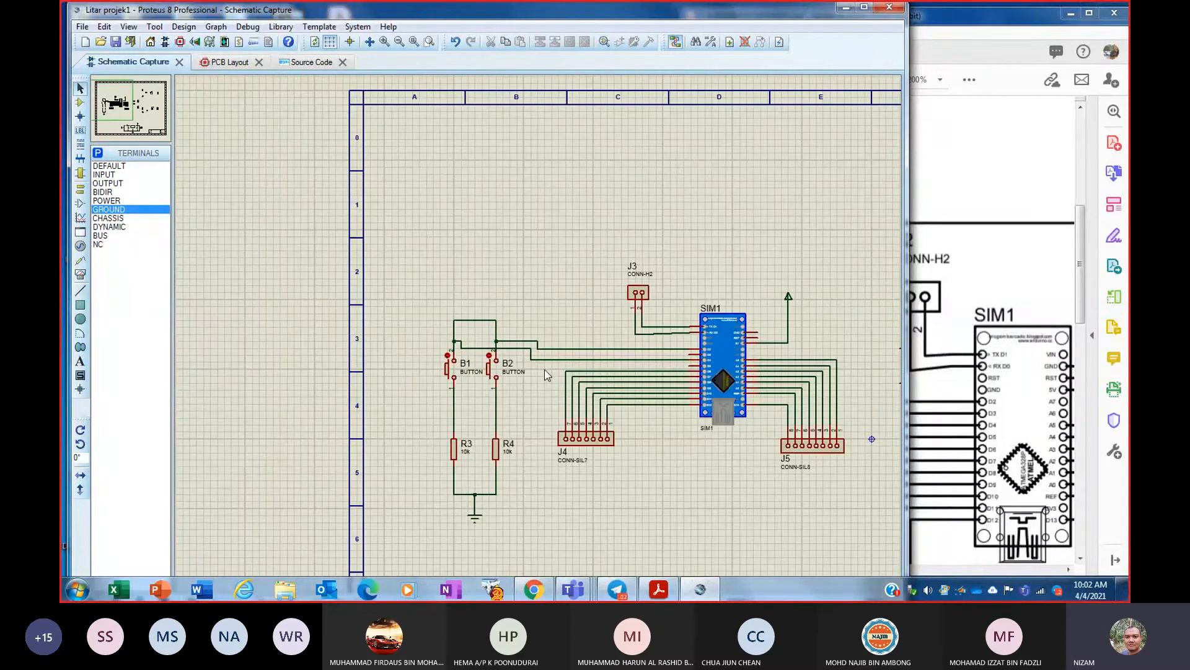
{"action": "left_click_drag", "start_coordinate": [427, 285], "coordinate": [524, 536]}
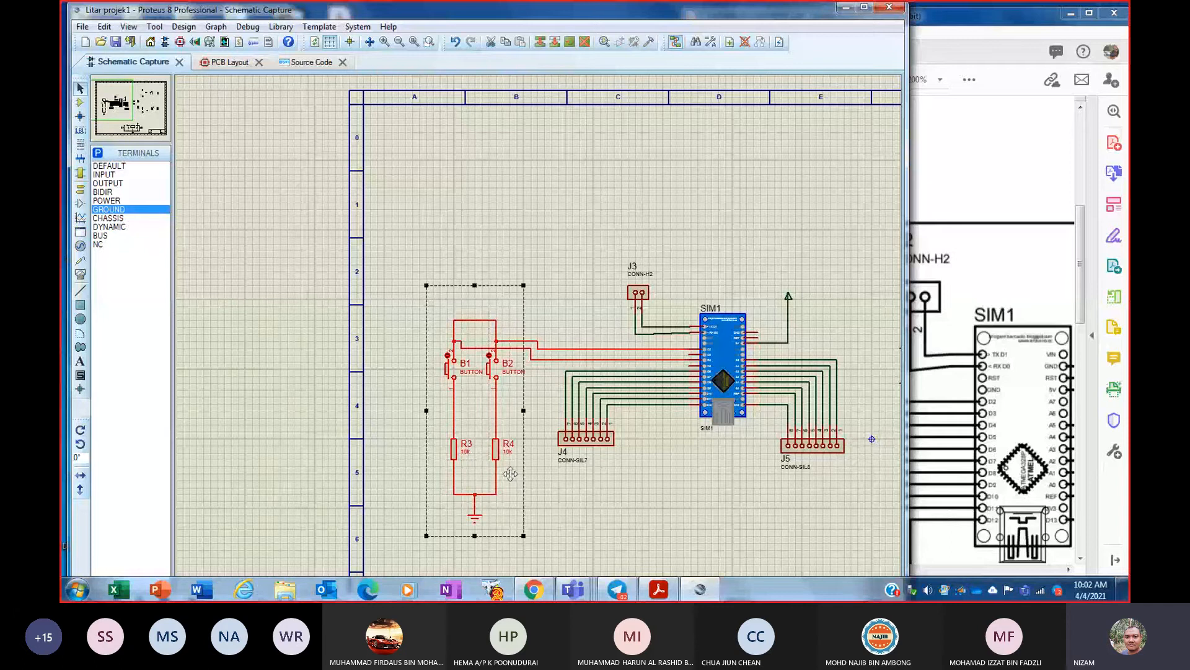
{"action": "left_click_drag", "start_coordinate": [510, 473], "coordinate": [471, 465]}
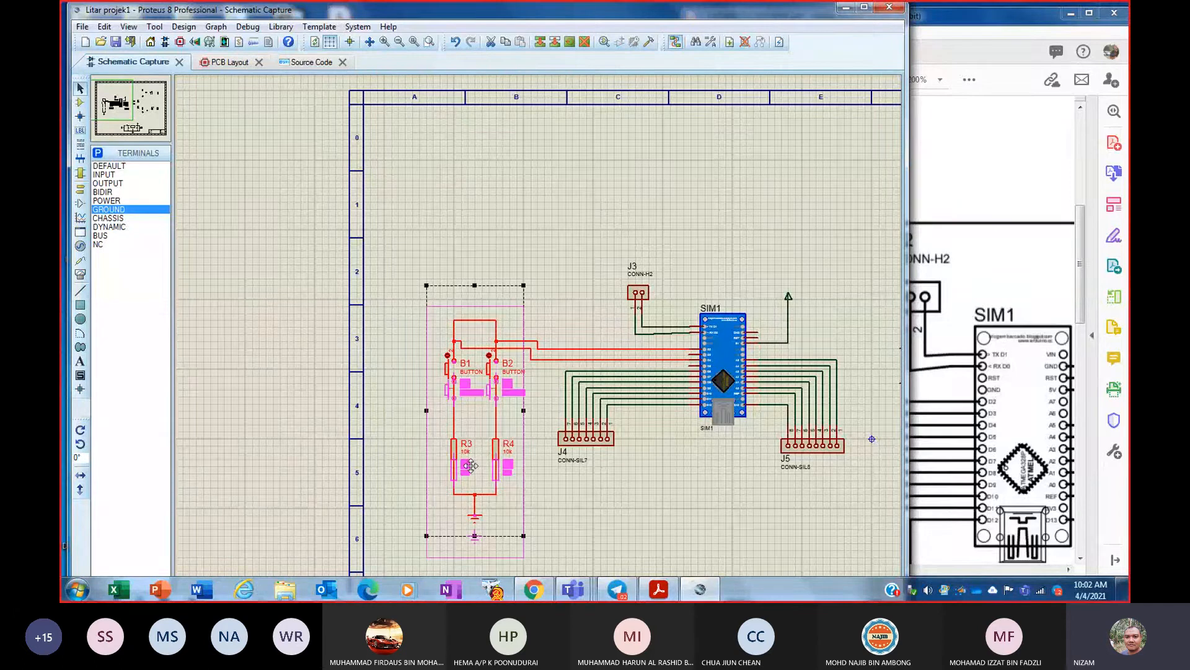
{"action": "left_click_drag", "start_coordinate": [471, 465], "coordinate": [471, 466]}
{"action": "left_click", "coordinate": [586, 493]}
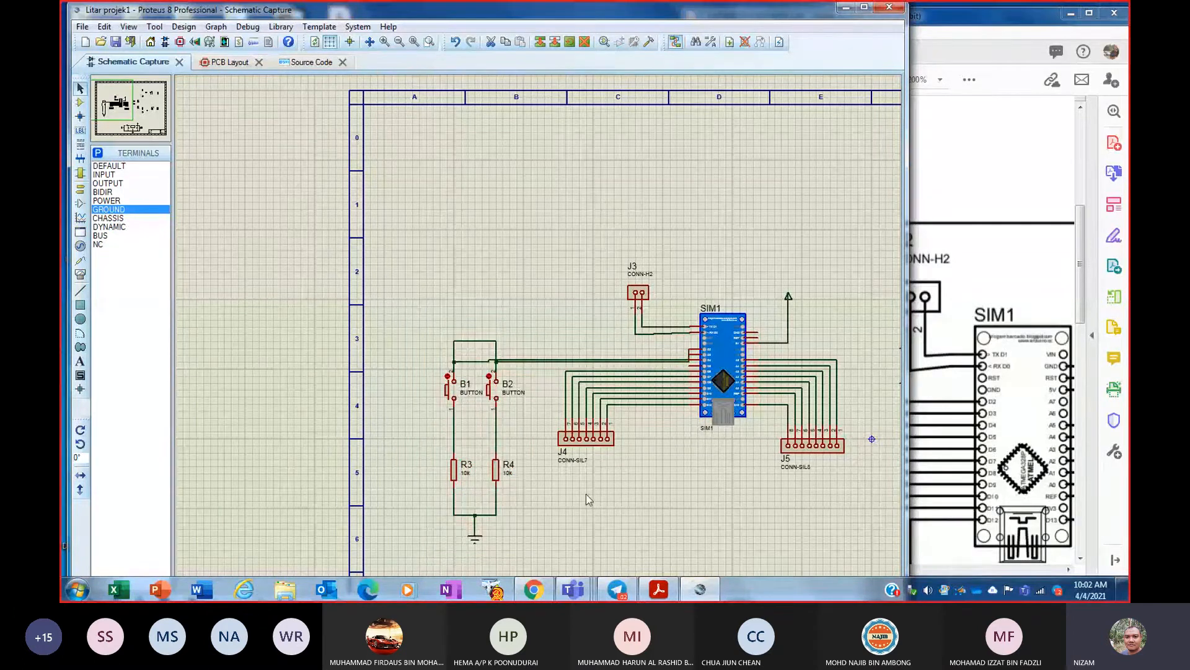
- Reroute the wire between B1 and SIM1 pin D4 so it runs straight above B2's SIM1 wire
{"action": "scroll", "coordinate": [554, 364], "scroll_direction": "up", "scroll_amount": 1}
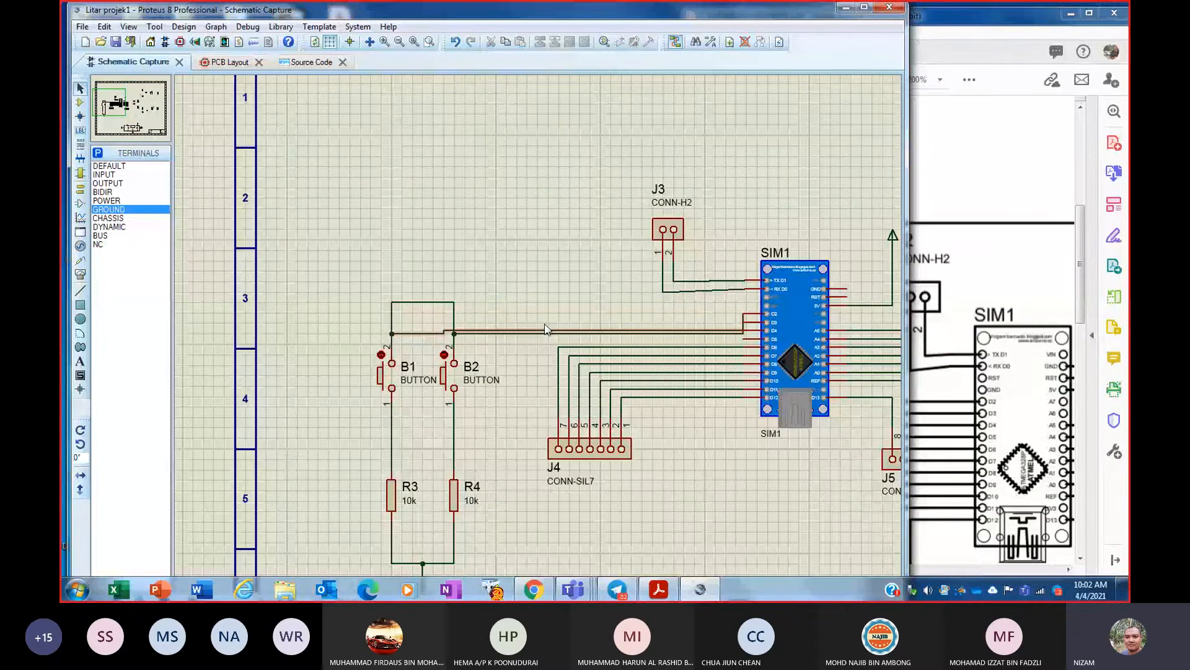
{"action": "left_click", "coordinate": [545, 331]}
{"action": "left_click_drag", "start_coordinate": [545, 330], "coordinate": [545, 313]}
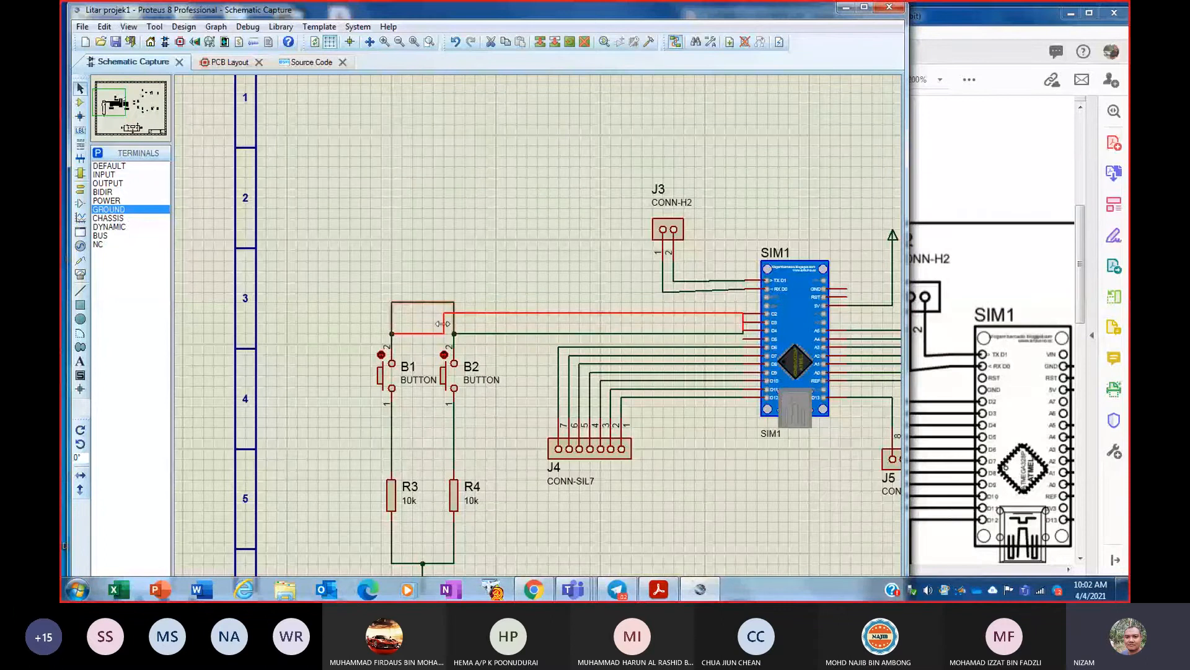
{"action": "left_click_drag", "start_coordinate": [445, 322], "coordinate": [422, 324]}
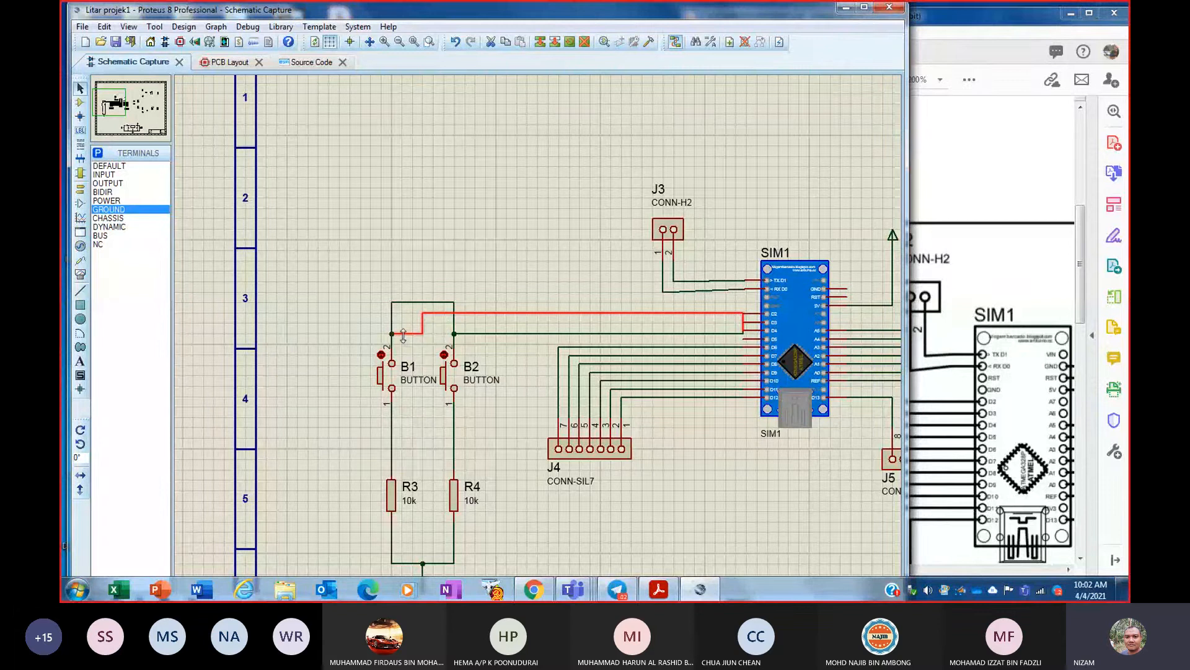
{"action": "left_click_drag", "start_coordinate": [403, 335], "coordinate": [402, 315]}
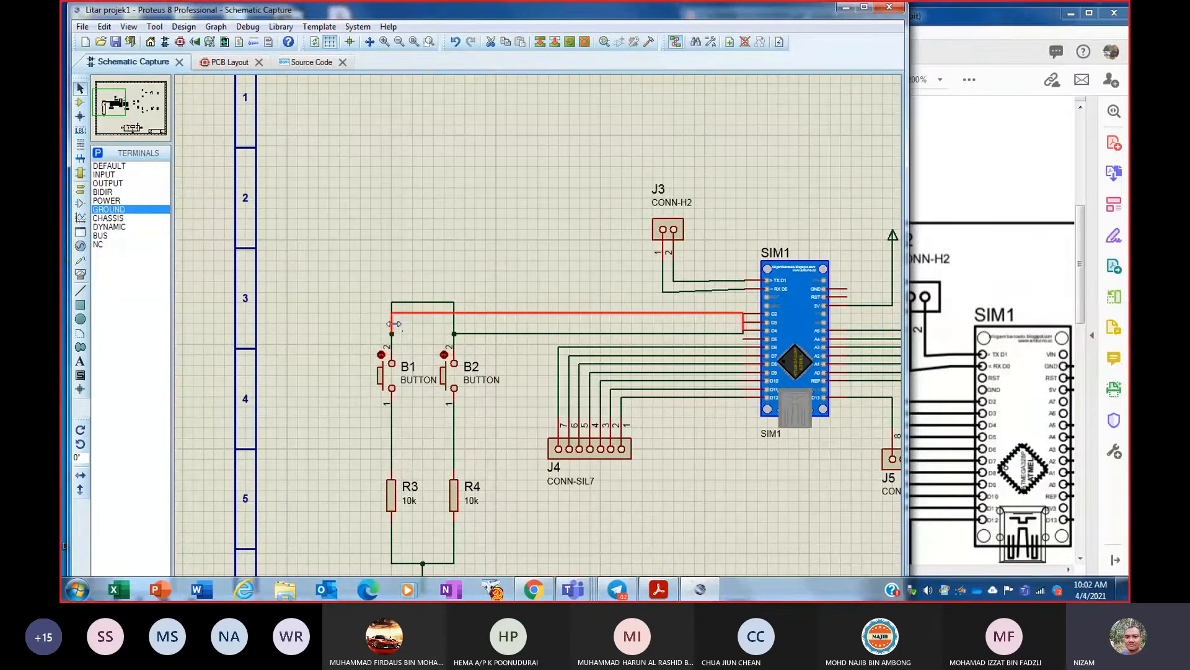
{"action": "double_click", "coordinate": [743, 322]}
{"action": "left_click", "coordinate": [582, 329]}
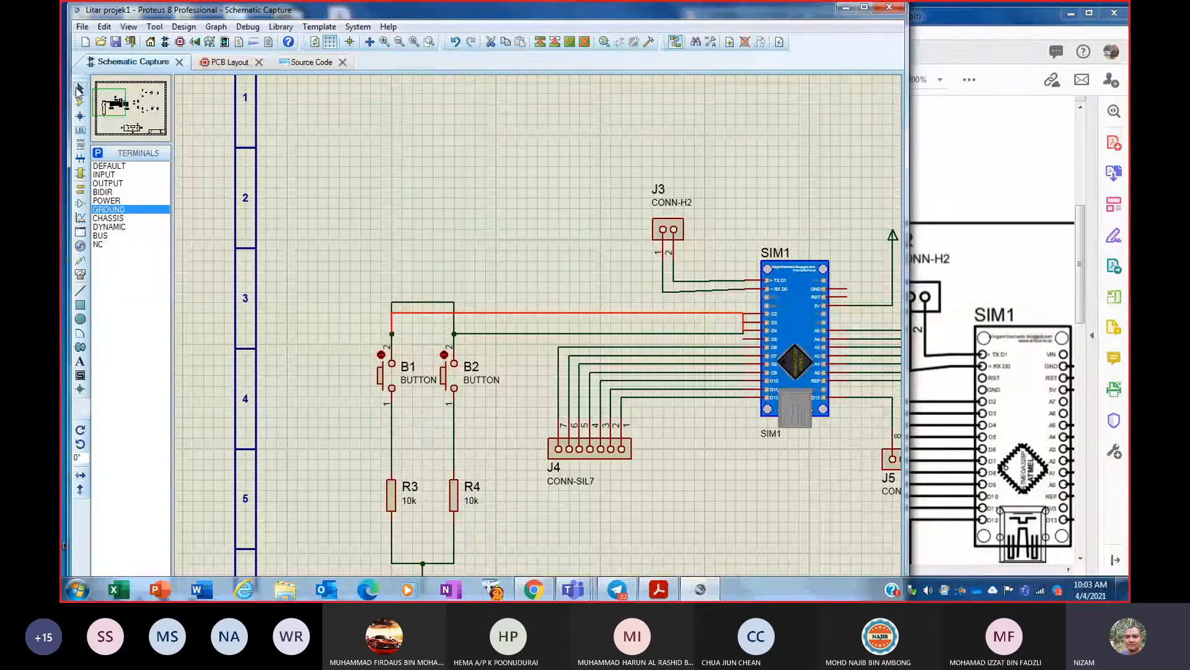
{"action": "left_click", "coordinate": [426, 263]}
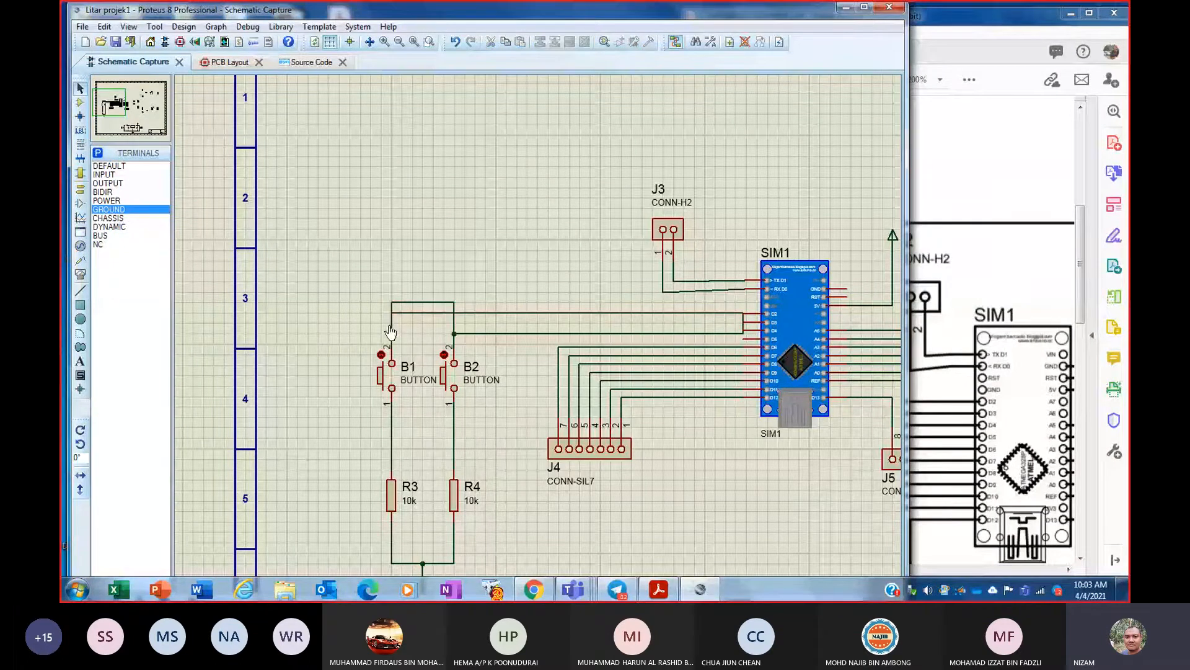
- Delete the wire between B1 and SIM1 and the wire linking pin 2 of B1 and B2
{"action": "left_click", "coordinate": [391, 329]}
{"action": "key", "text": "Delete"}
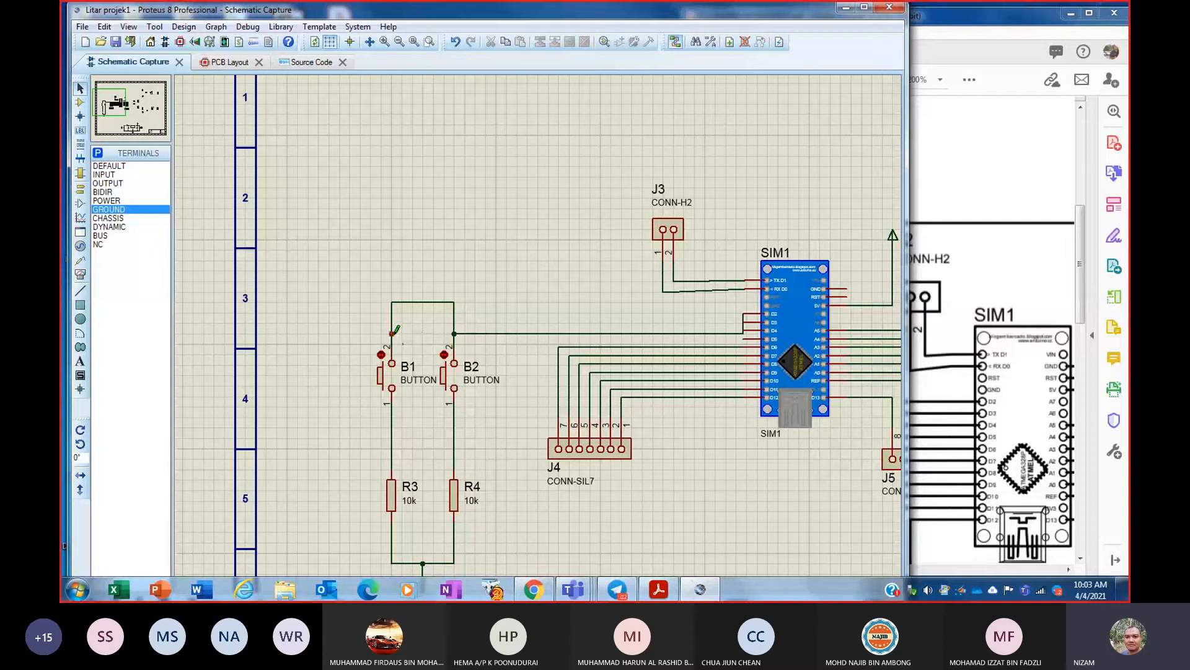
{"action": "left_click", "coordinate": [393, 321]}
{"action": "key", "text": "Delete"}
- Redraw the link from pin 2 of B1 to B2's upper junction with a slightly higher horizontal run
{"action": "left_click", "coordinate": [392, 346]}
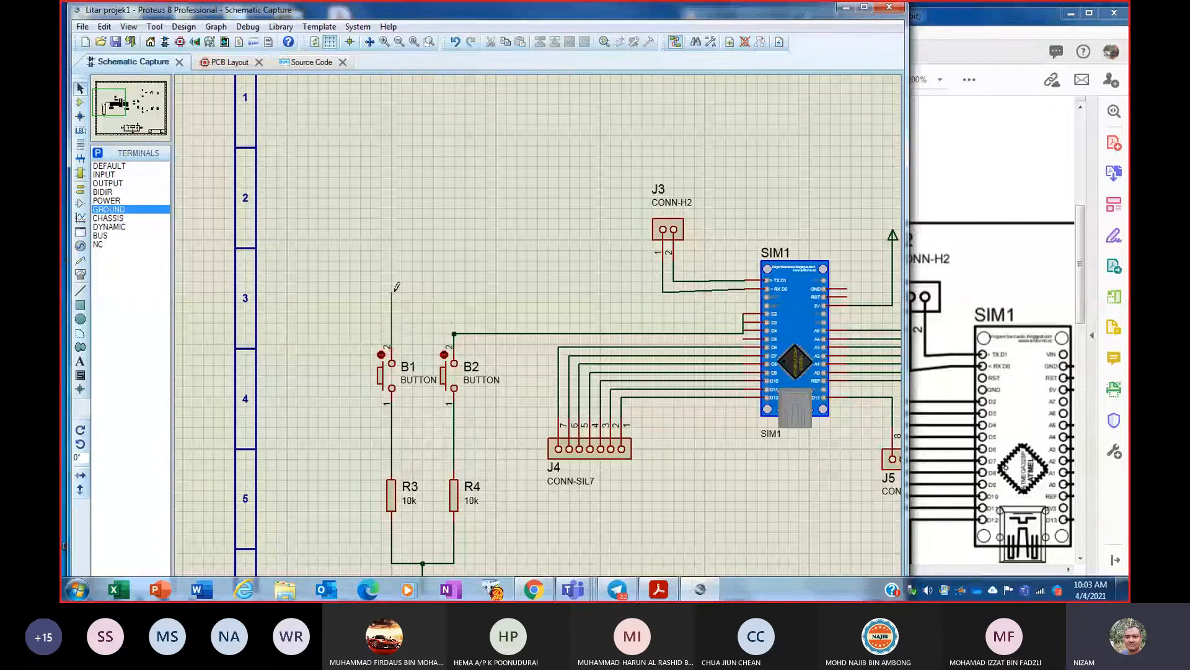
{"action": "left_click", "coordinate": [395, 291]}
{"action": "left_click", "coordinate": [455, 334]}
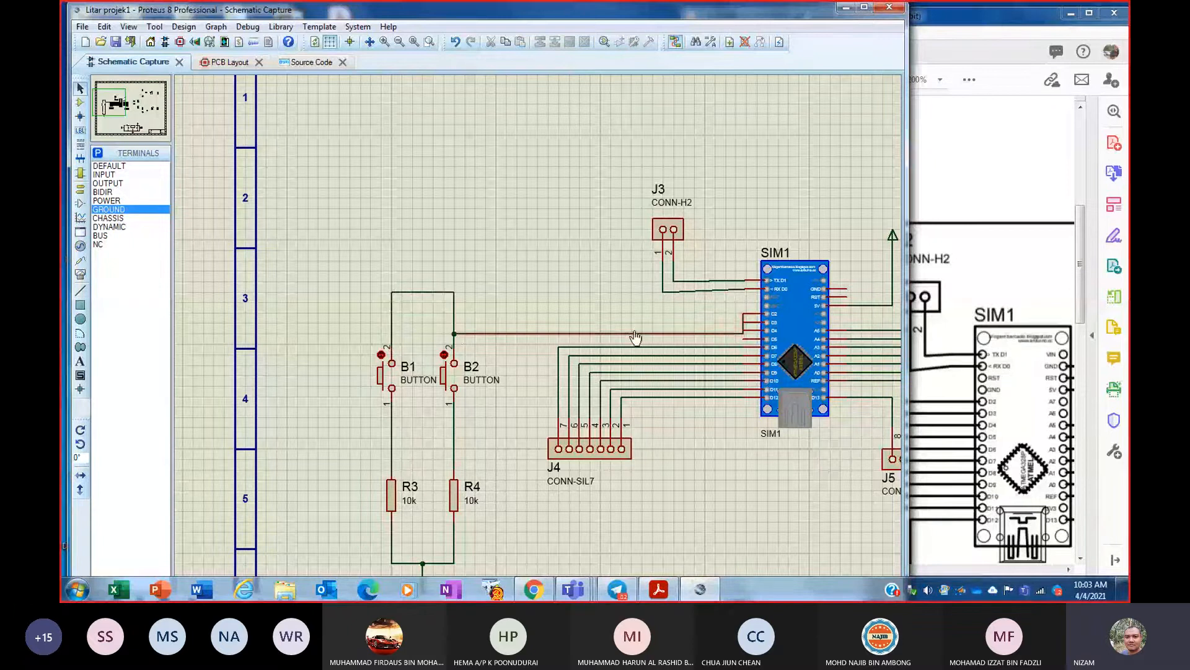
- Replace the wire between SIM1 pin D2 and B2 with a straight horizontal one and try to wire pin D4 to B1
{"action": "left_click", "coordinate": [657, 334]}
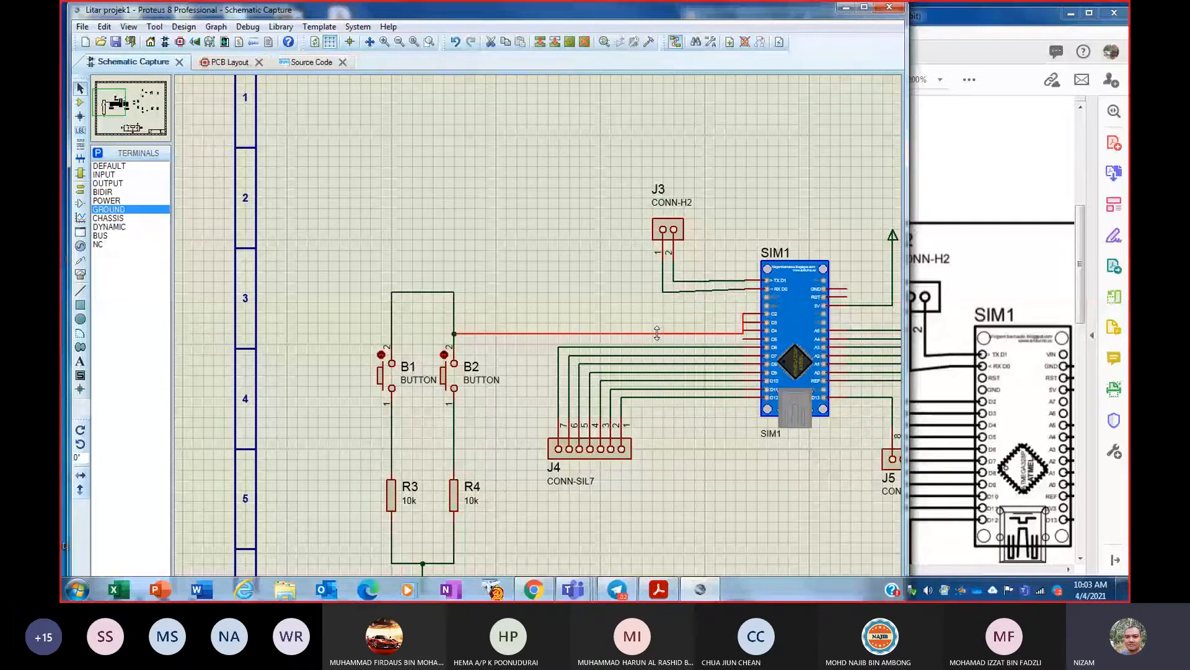
{"action": "key", "text": "Delete"}
{"action": "left_click", "coordinate": [746, 314]}
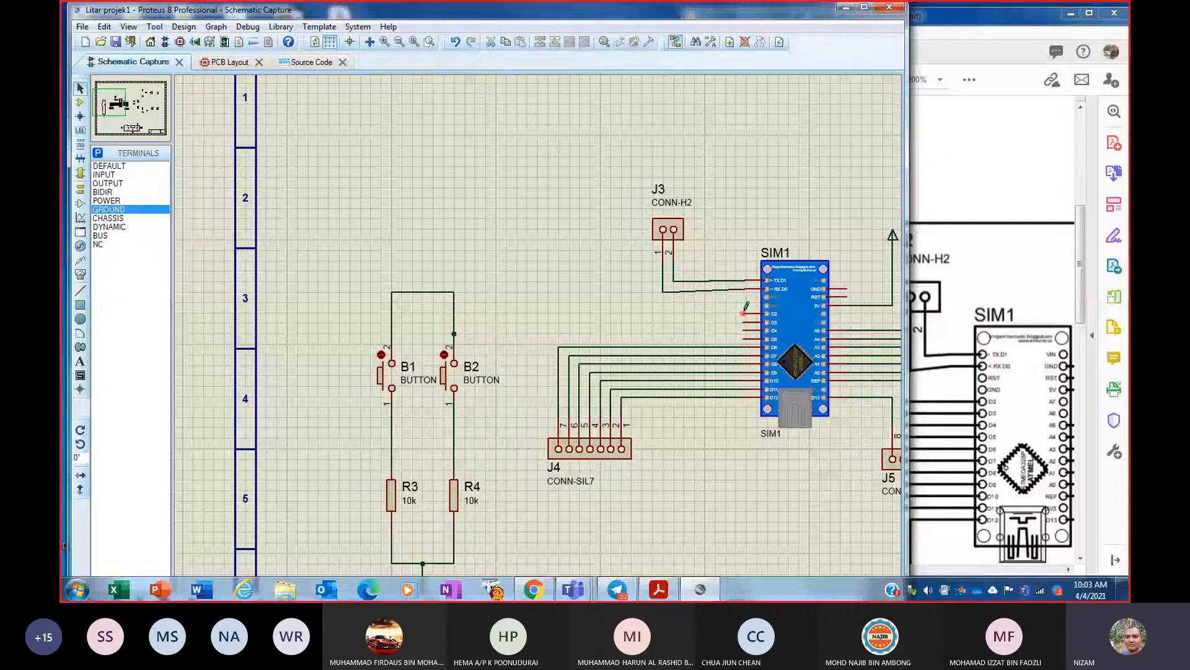
{"action": "left_click", "coordinate": [454, 310]}
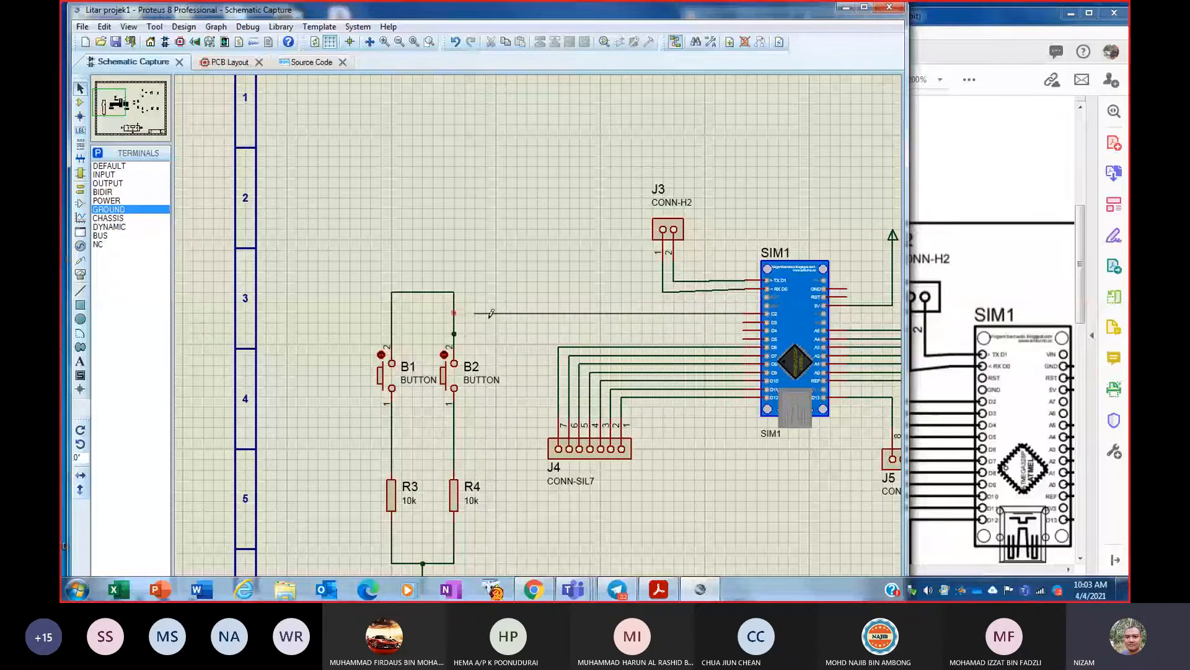
{"action": "left_click", "coordinate": [744, 329]}
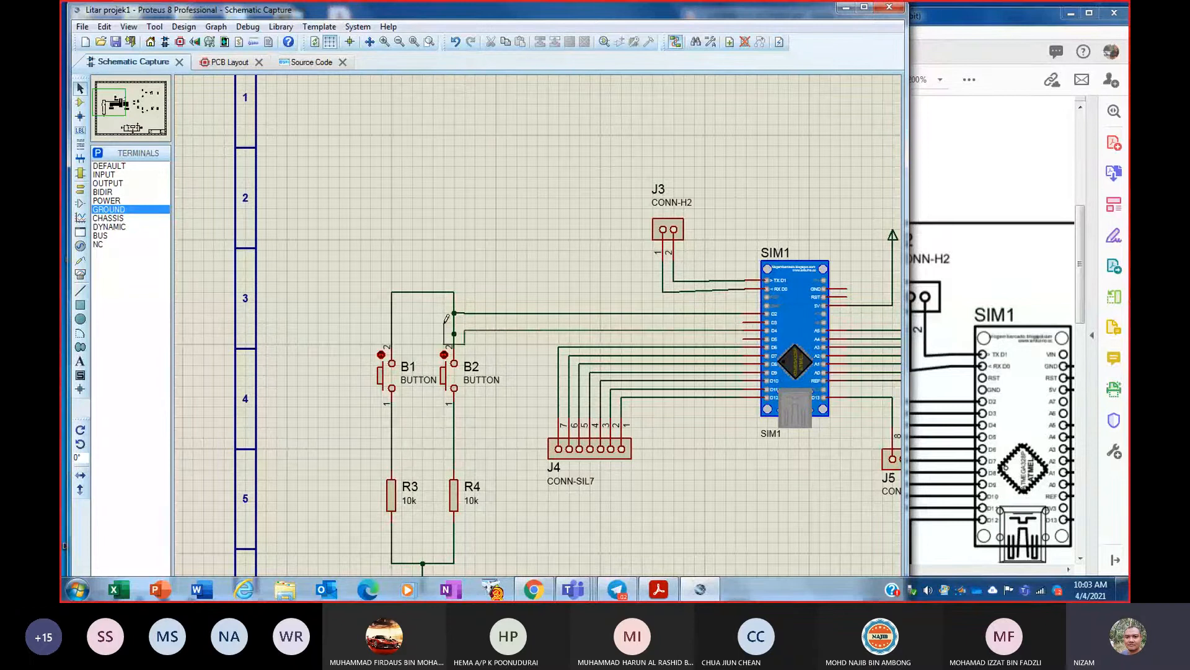
{"action": "right_click", "coordinate": [445, 324]}
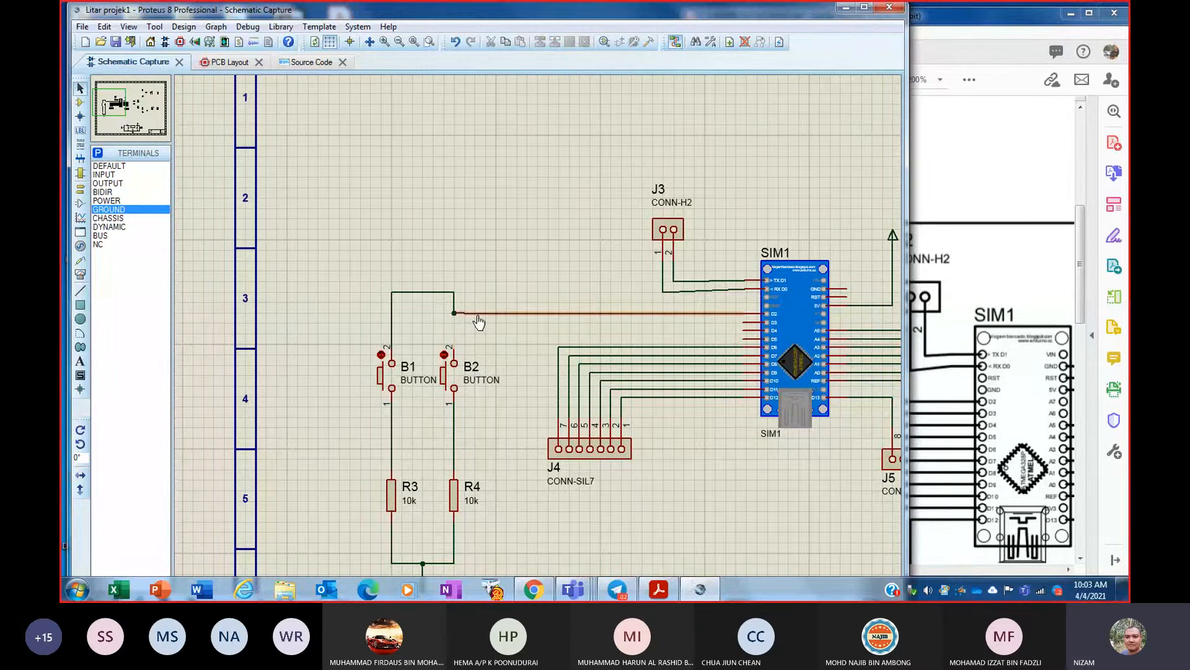
- Delete the wire from SIM1 pin D2 and the remaining link wire above B1 and B2
{"action": "left_click", "coordinate": [479, 318]}
{"action": "key", "text": "Delete"}
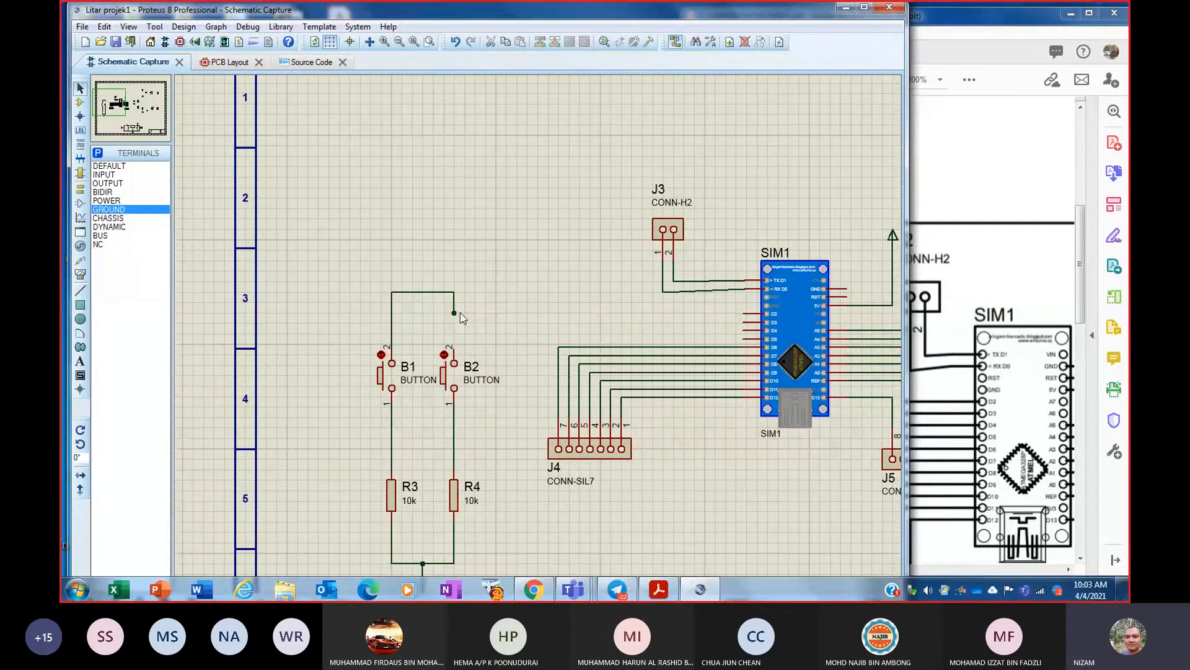
{"action": "left_click", "coordinate": [454, 313]}
{"action": "left_click", "coordinate": [455, 292]}
{"action": "left_click", "coordinate": [447, 302]}
{"action": "key", "text": "Delete"}
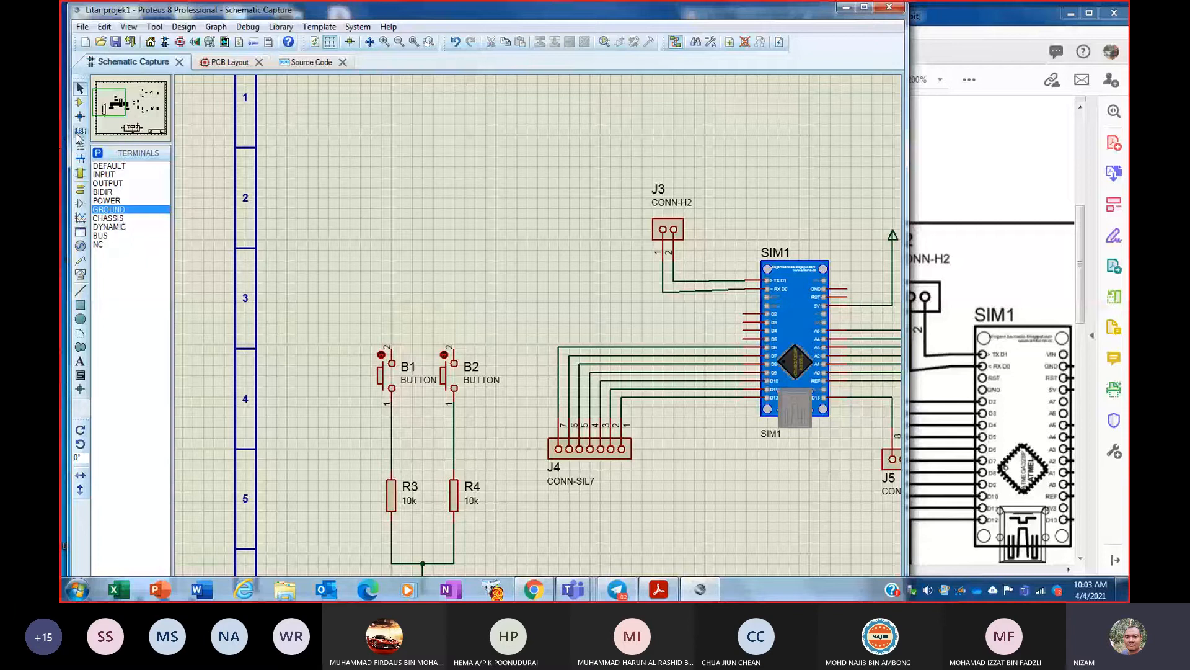
- Wire pin 2 of B1 to pin 2 of B2 with a horizontal run well above the buttons
{"action": "left_click", "coordinate": [391, 351]}
{"action": "left_click", "coordinate": [391, 270]}
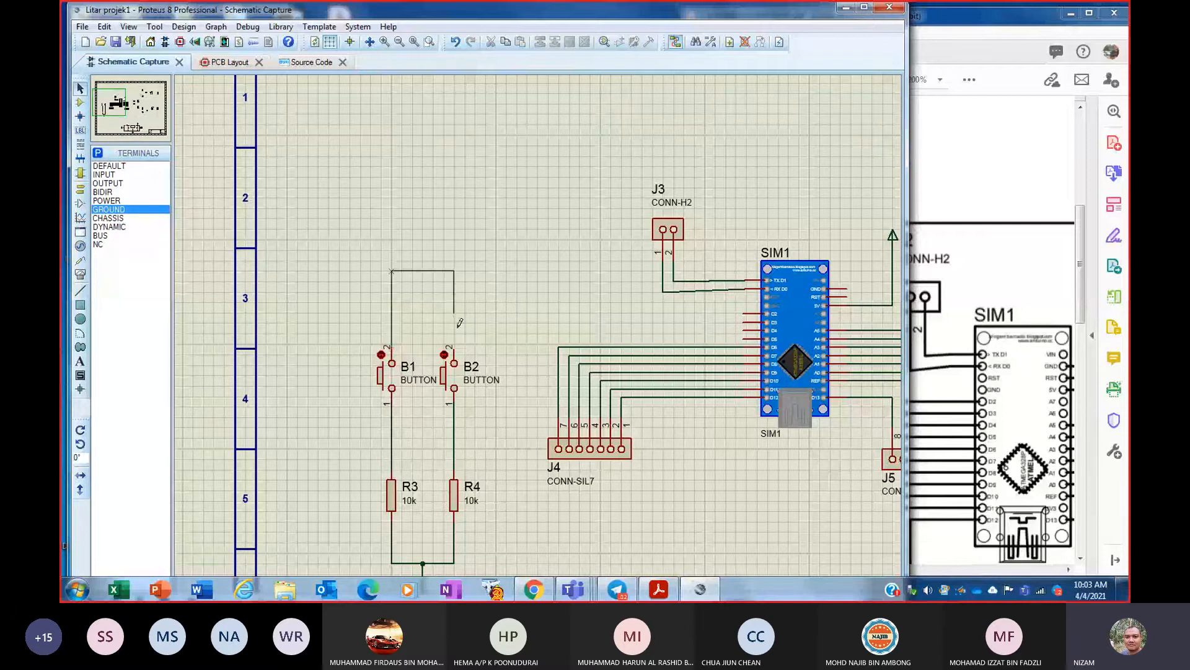
{"action": "left_click", "coordinate": [455, 347]}
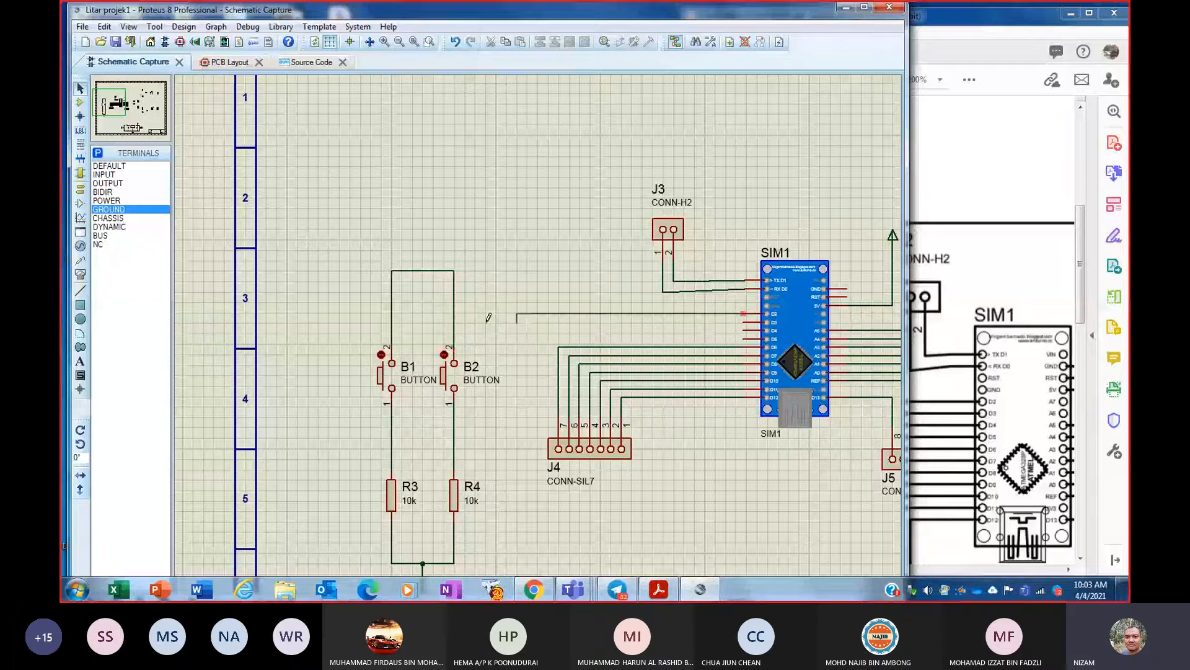
- Wire SIM1 pin D2 to the vertical wire above B2 and SIM1 pin D4 to the vertical wire above B1
{"action": "left_click", "coordinate": [456, 313]}
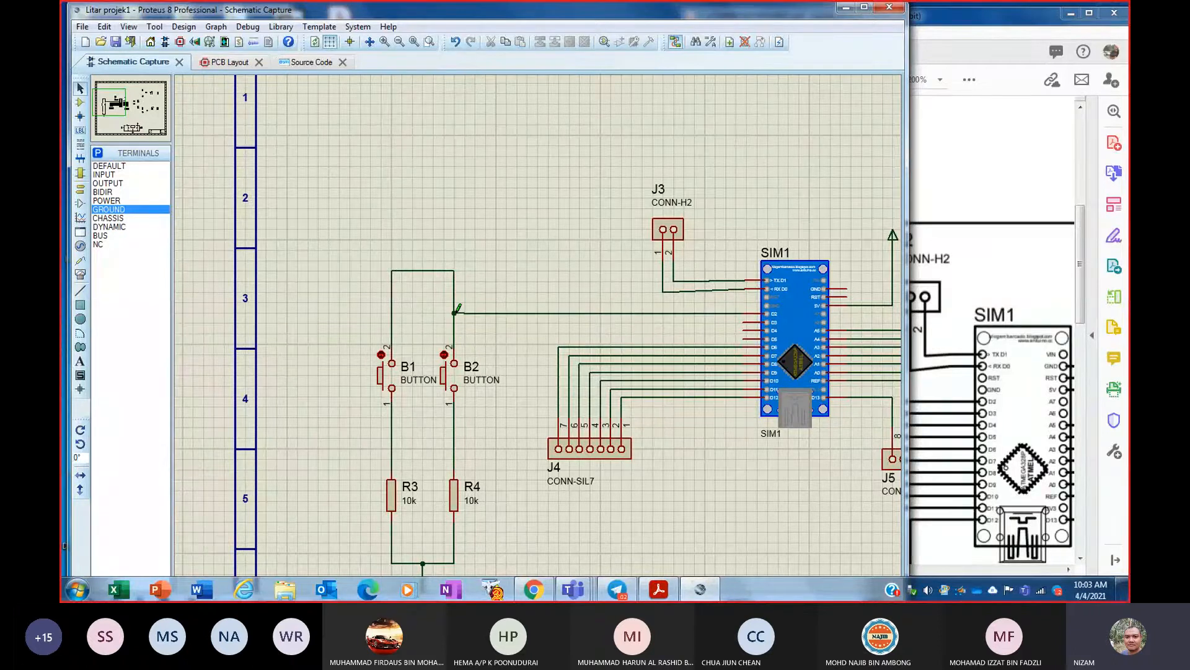
{"action": "left_click", "coordinate": [744, 330]}
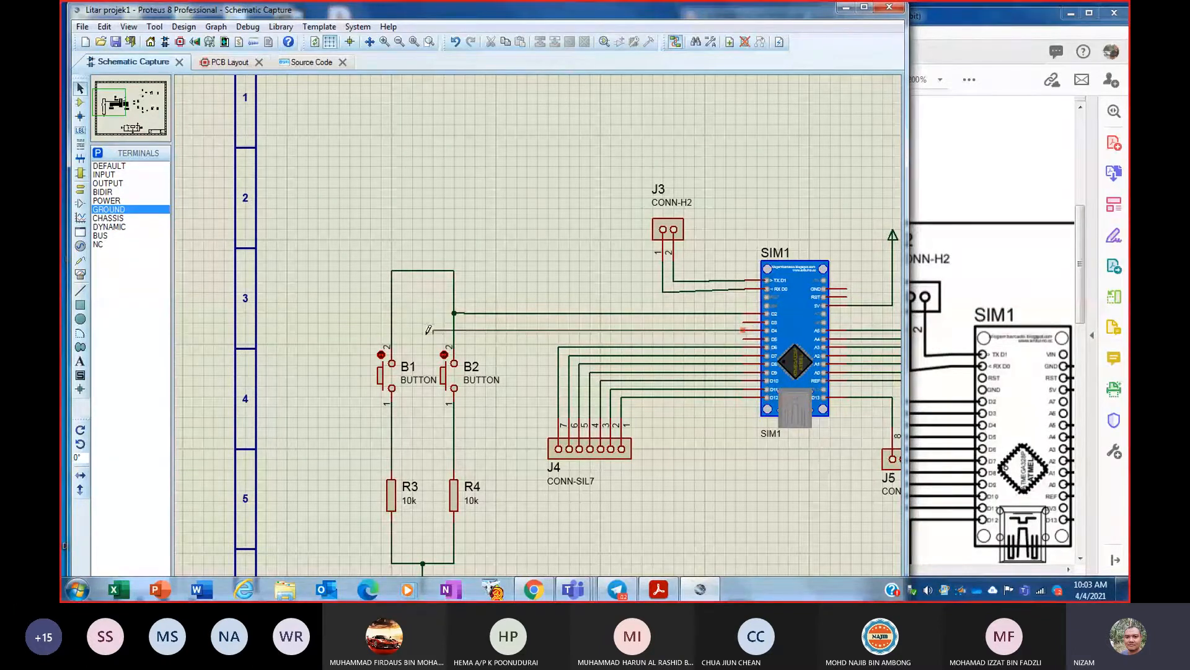
{"action": "left_click", "coordinate": [393, 332]}
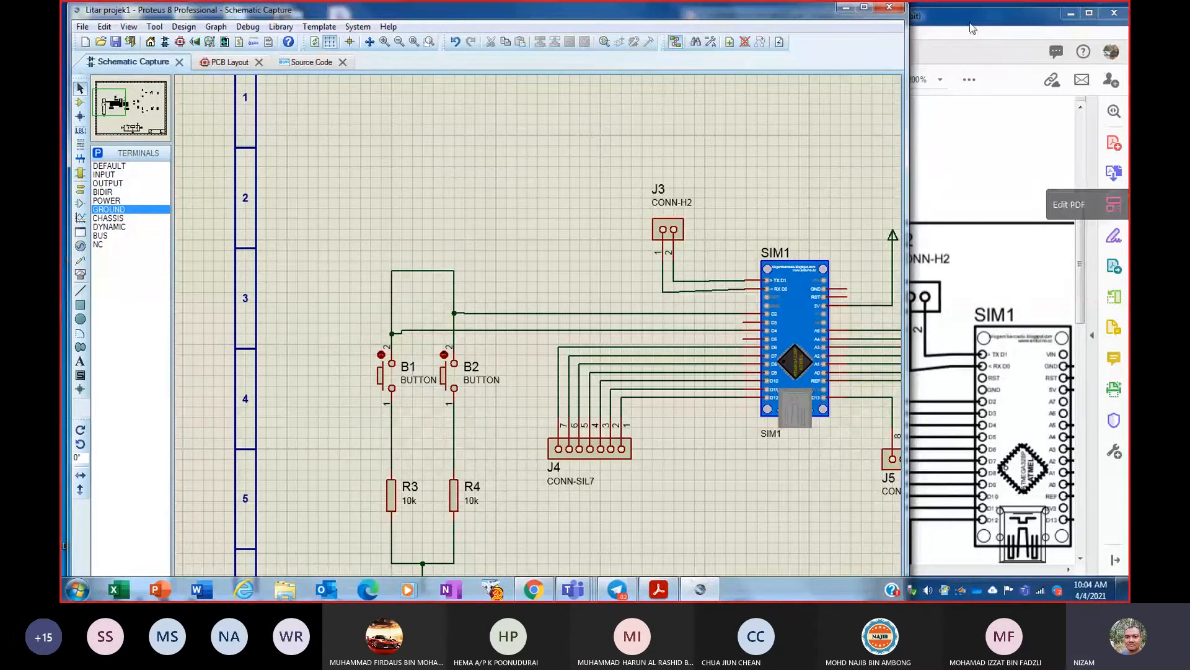
- Compare the button wiring with the reference PDF and examine its section from SIM1 to resistor R3 and transistor Q1
{"action": "left_click", "coordinate": [935, 384]}
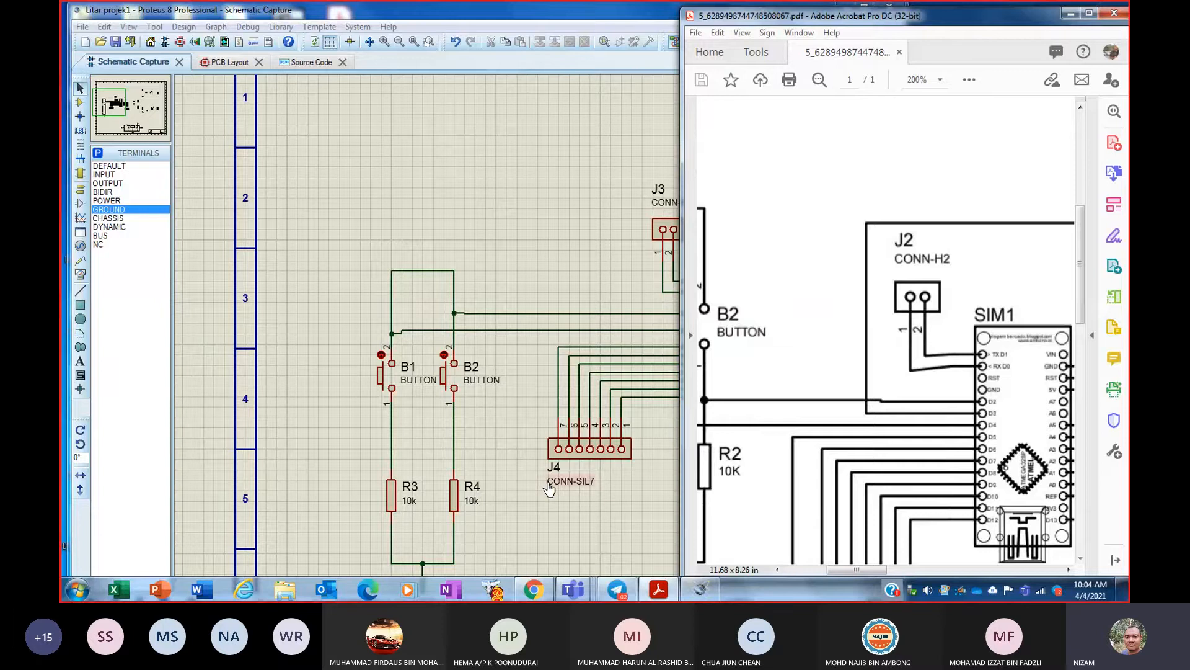
{"action": "left_click", "coordinate": [520, 16]}
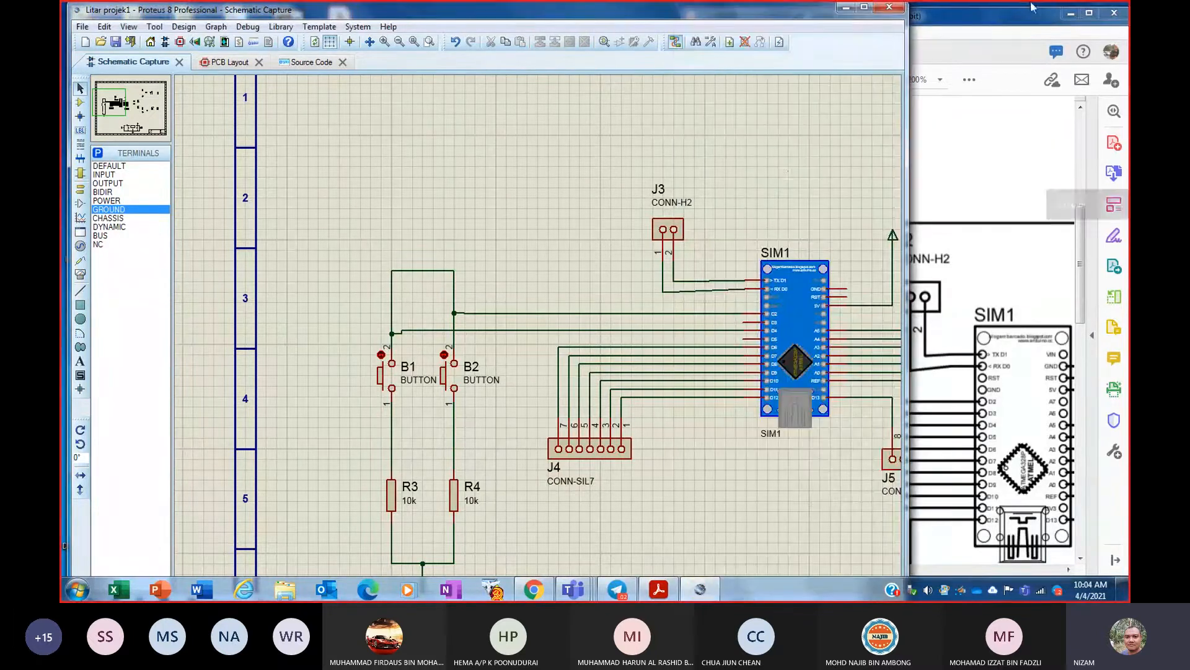
{"action": "left_click", "coordinate": [1032, 8]}
{"action": "scroll", "coordinate": [878, 558], "scroll_direction": "down", "scroll_amount": 1}
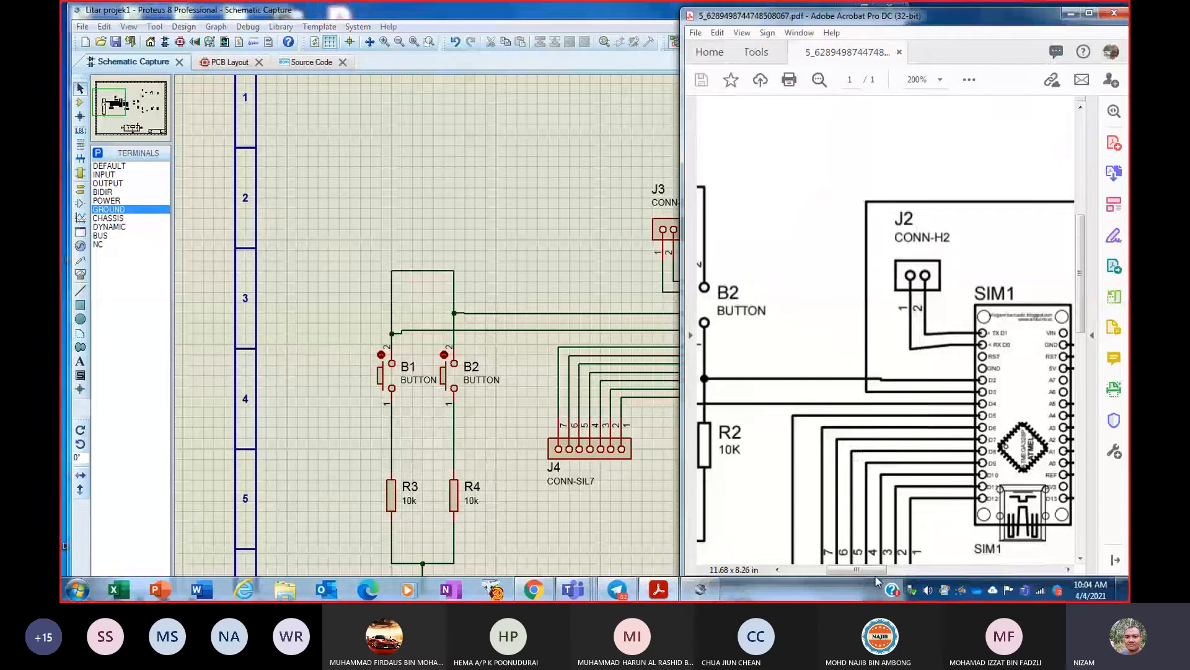
{"action": "left_click_drag", "start_coordinate": [877, 581], "coordinate": [936, 564]}
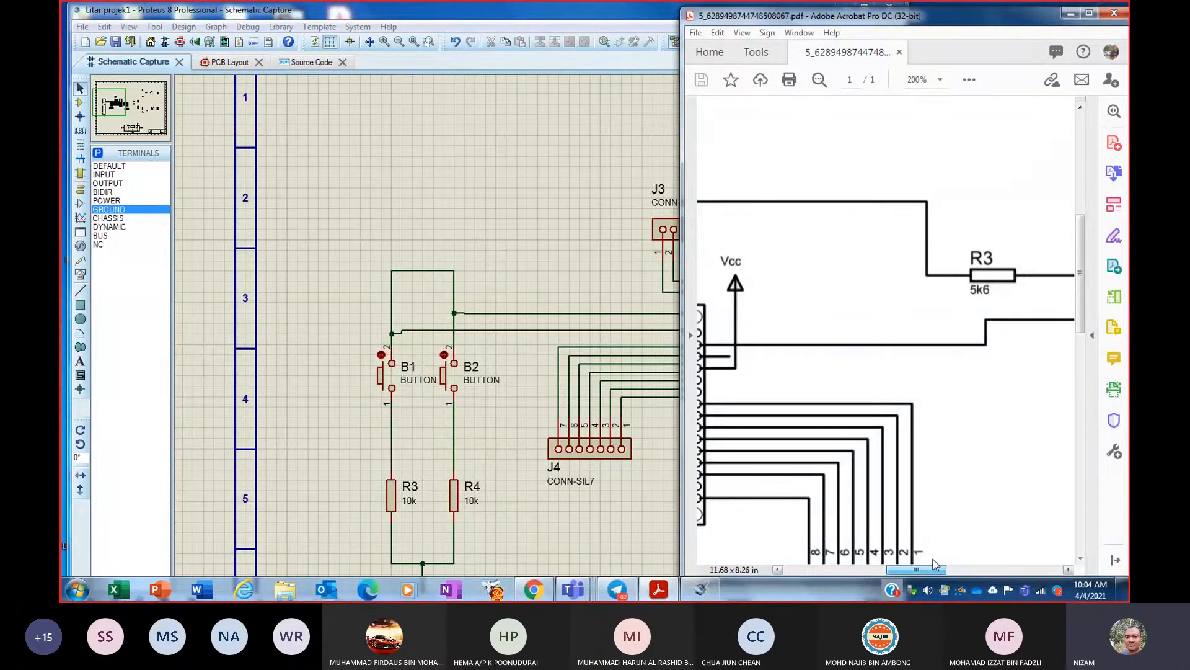
{"action": "left_click_drag", "start_coordinate": [936, 564], "coordinate": [959, 557]}
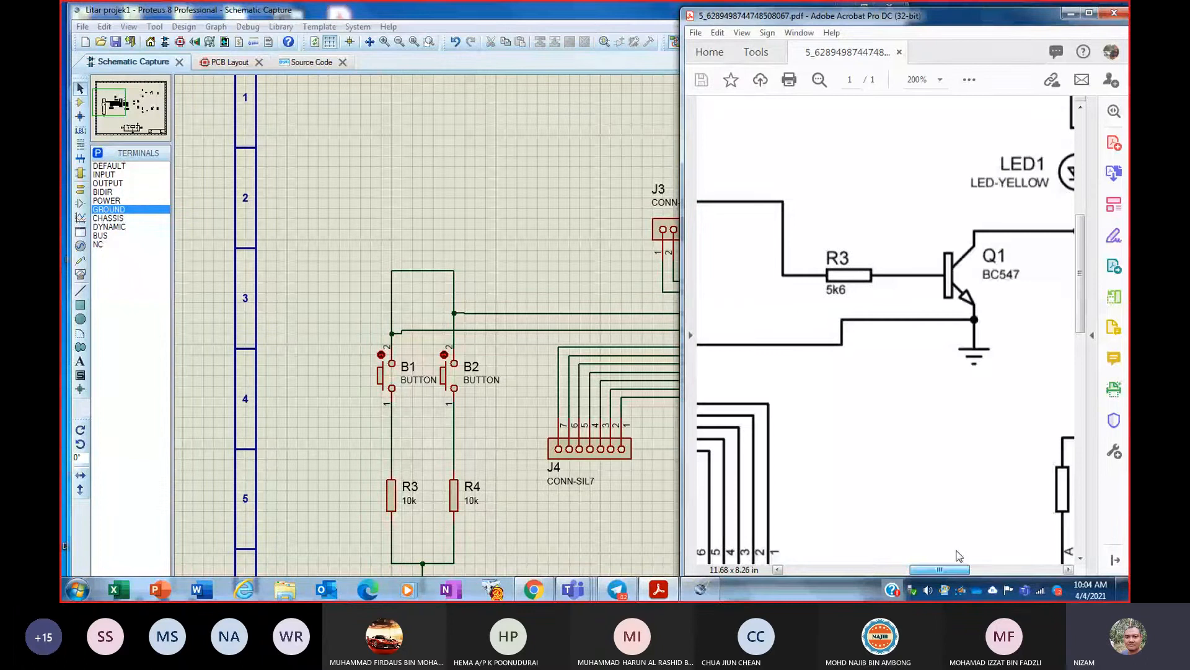
- Move the whole output section with R1, R2, the transistors, LEDs, diodes, relays, J6 and J7 slightly up the sheet in Proteus
{"action": "left_click", "coordinate": [614, 14]}
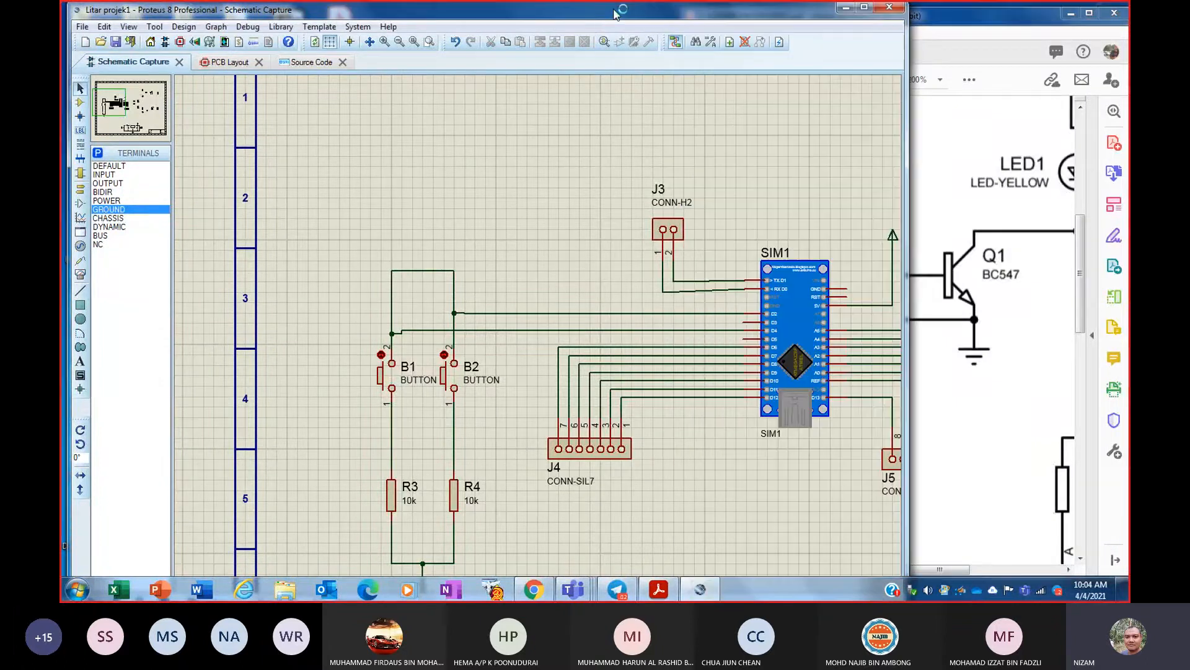
{"action": "left_click", "coordinate": [413, 42]}
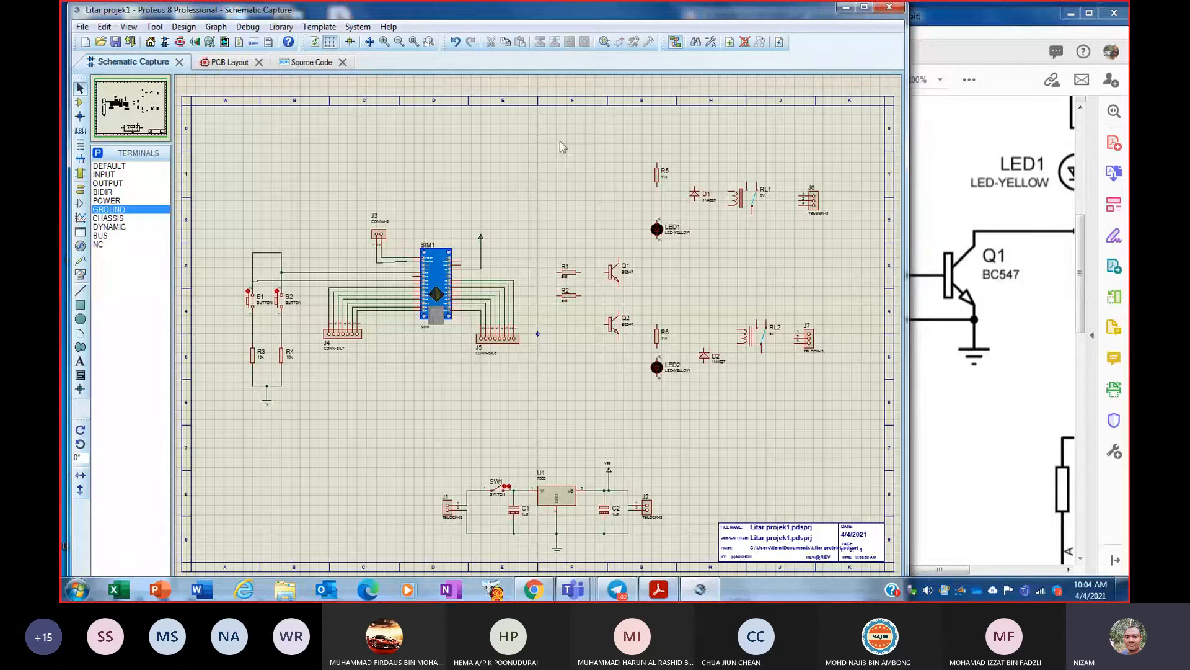
{"action": "left_click_drag", "start_coordinate": [552, 119], "coordinate": [852, 391]}
{"action": "left_click_drag", "start_coordinate": [802, 278], "coordinate": [802, 251]}
{"action": "left_click", "coordinate": [743, 437]}
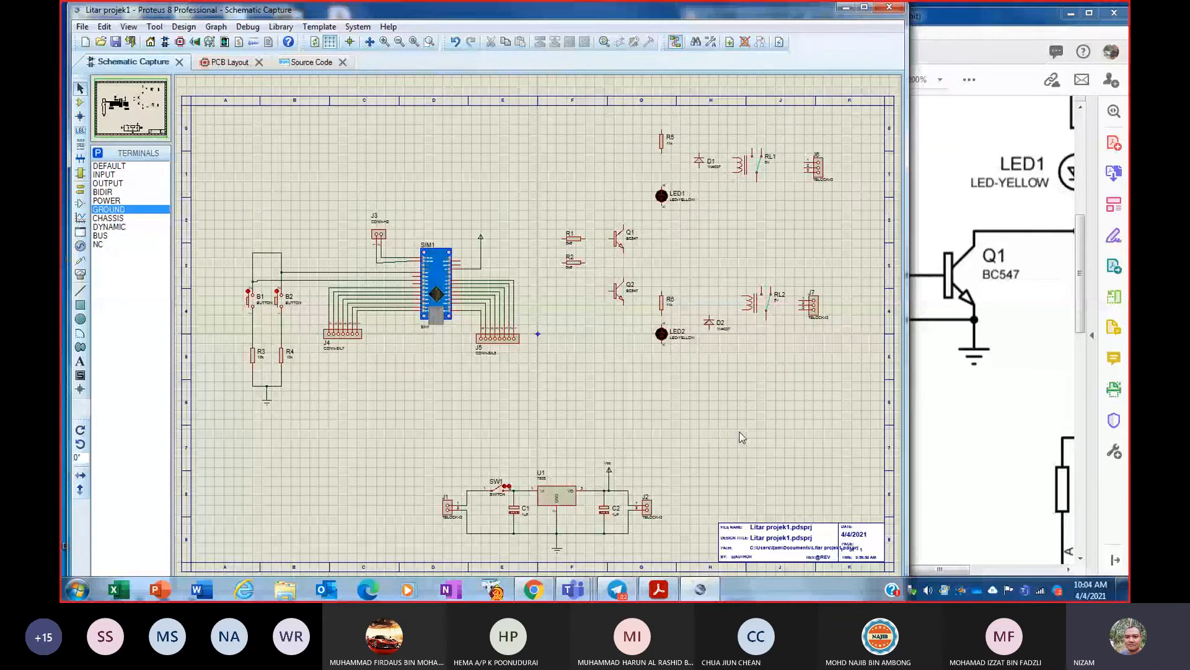
- Wire SIM1 pin D3 to the free left end of R1, routing the wire up and over J3 and SIM1
{"action": "scroll", "coordinate": [423, 258], "scroll_direction": "up", "scroll_amount": 2}
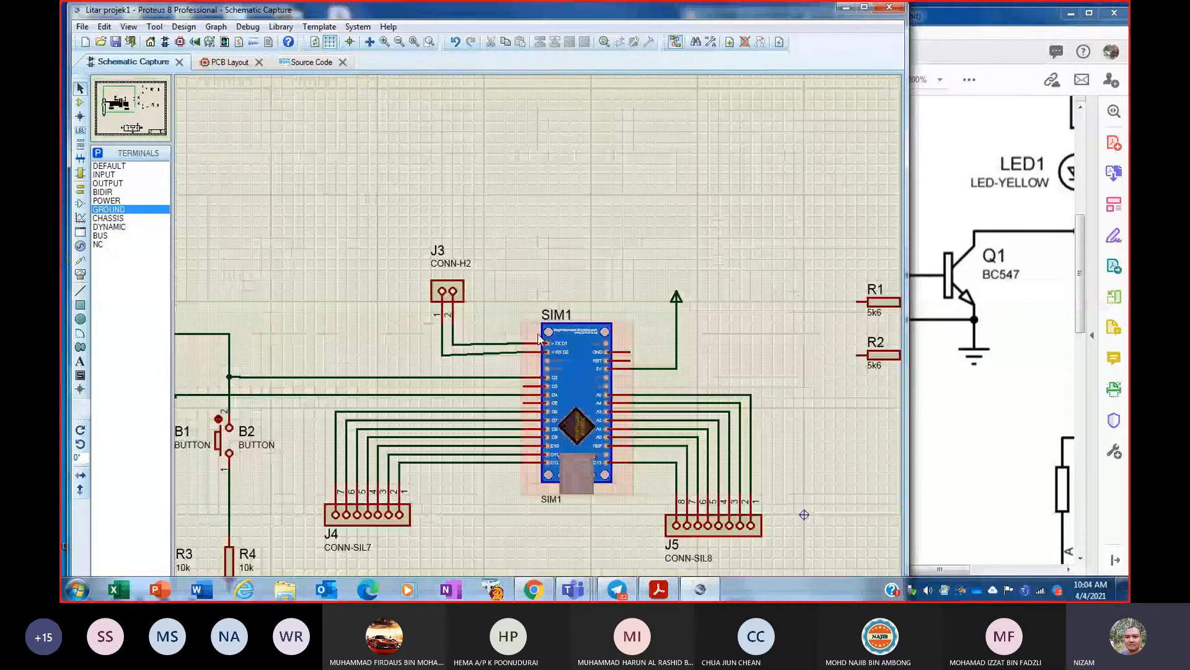
{"action": "scroll", "coordinate": [570, 404], "scroll_direction": "up", "scroll_amount": 2}
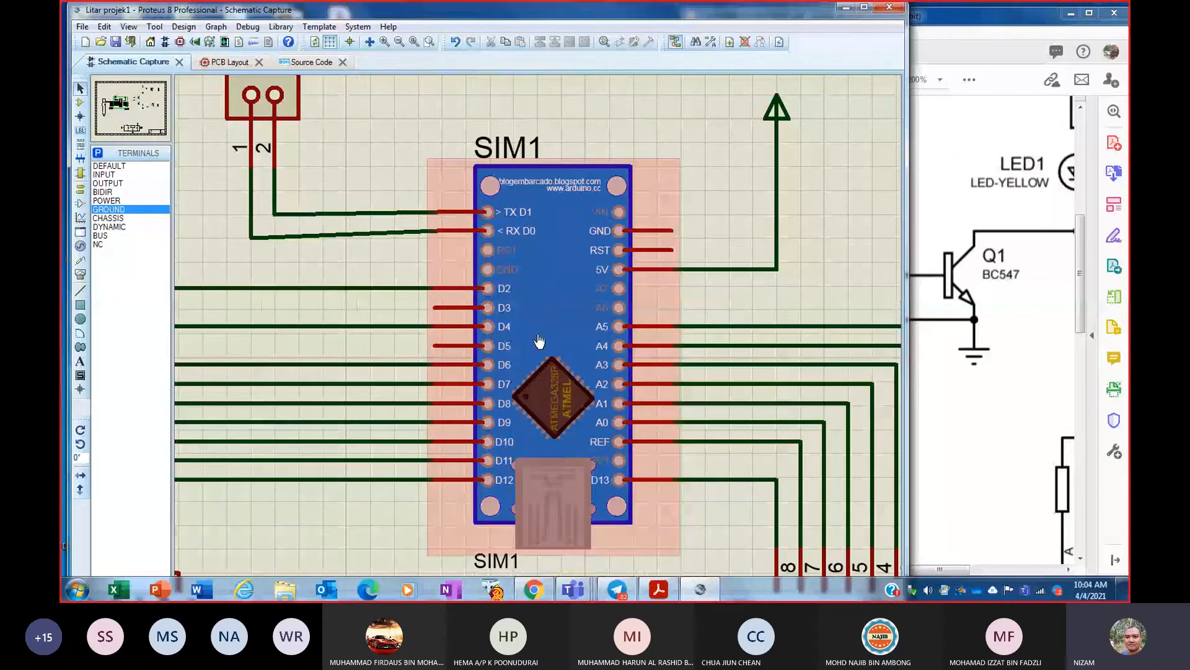
{"action": "scroll", "coordinate": [538, 342], "scroll_direction": "down", "scroll_amount": 2}
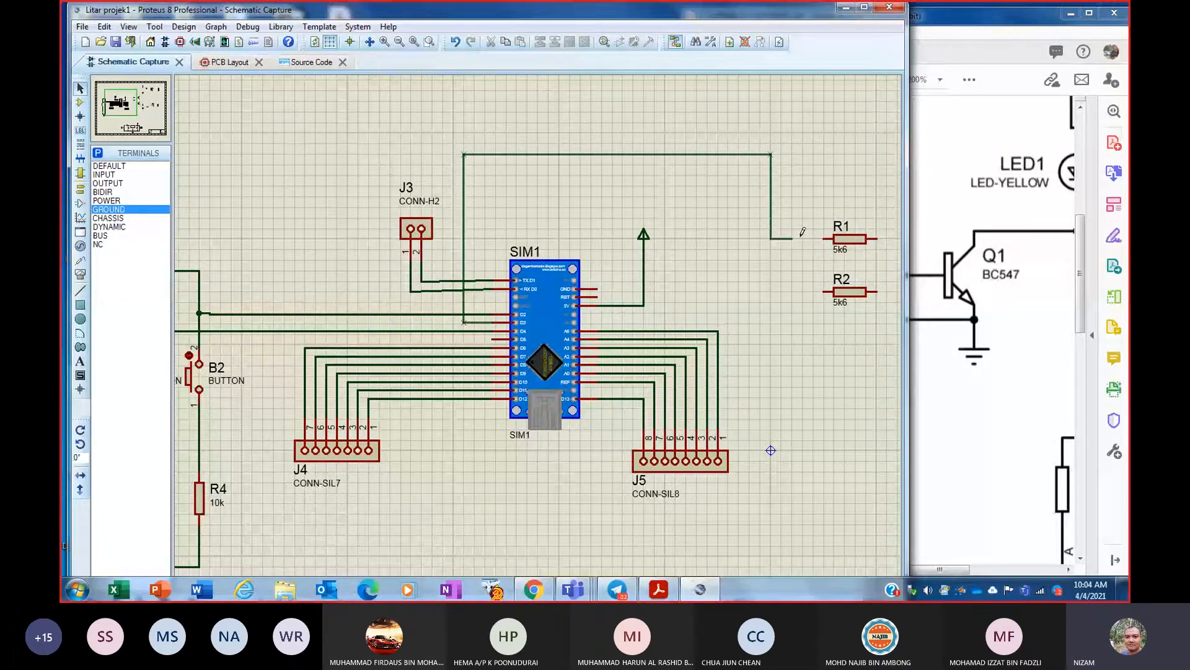
{"action": "left_click", "coordinate": [822, 237]}
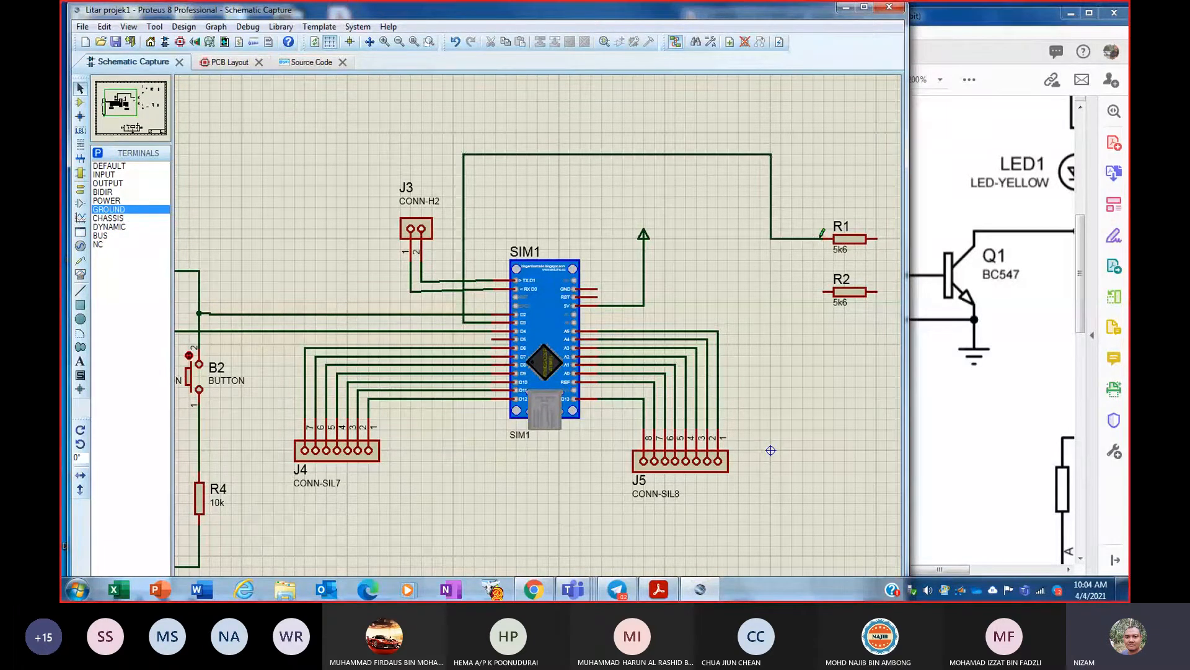
- Check the base resistor connection in the reference PDF and wire the right end of R1 to the base of Q1
{"action": "left_click", "coordinate": [960, 20]}
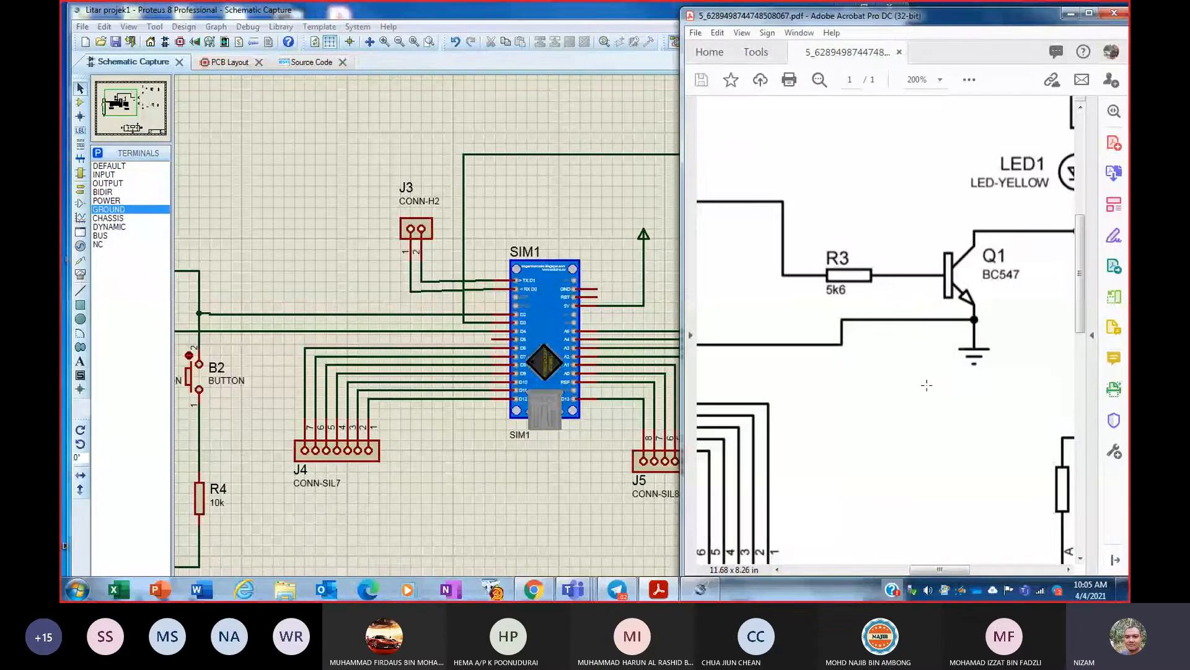
{"action": "scroll", "coordinate": [927, 385], "scroll_direction": "down", "scroll_amount": 1}
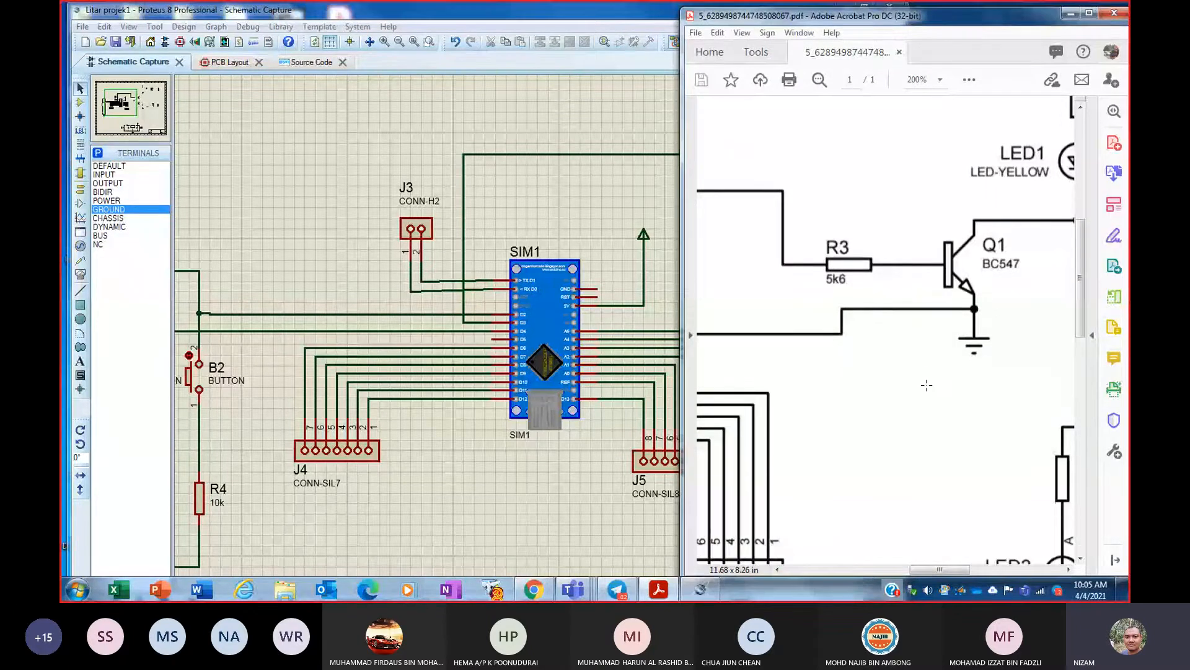
{"action": "key", "text": "alt+Tab"}
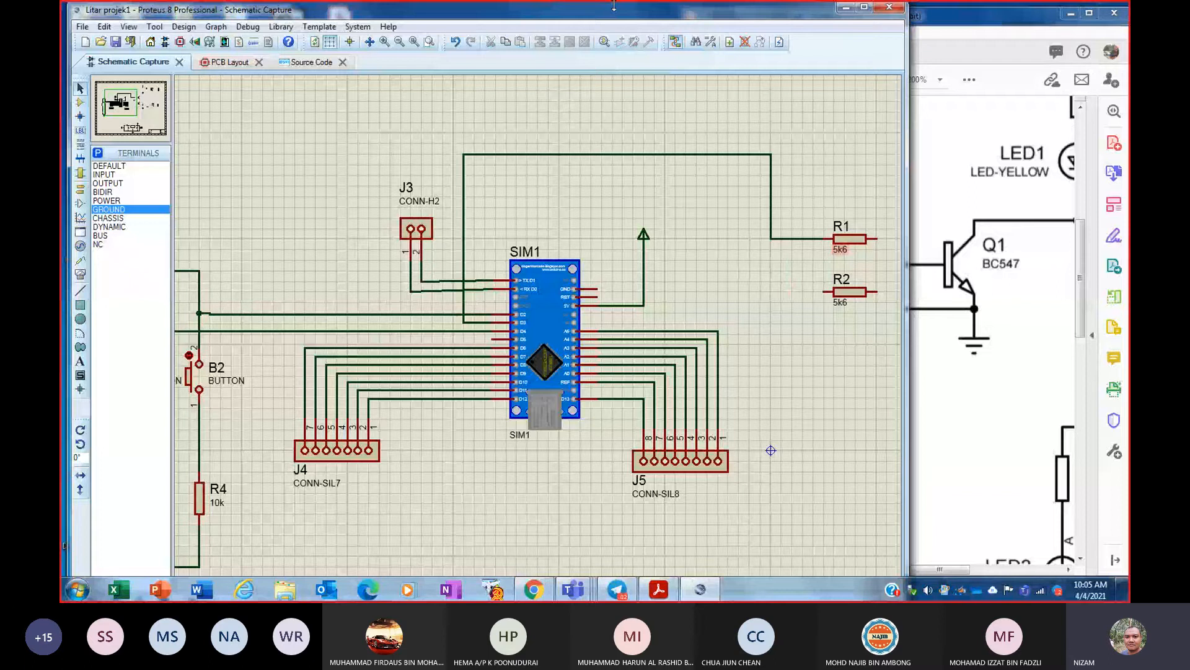
{"action": "left_click", "coordinate": [414, 42]}
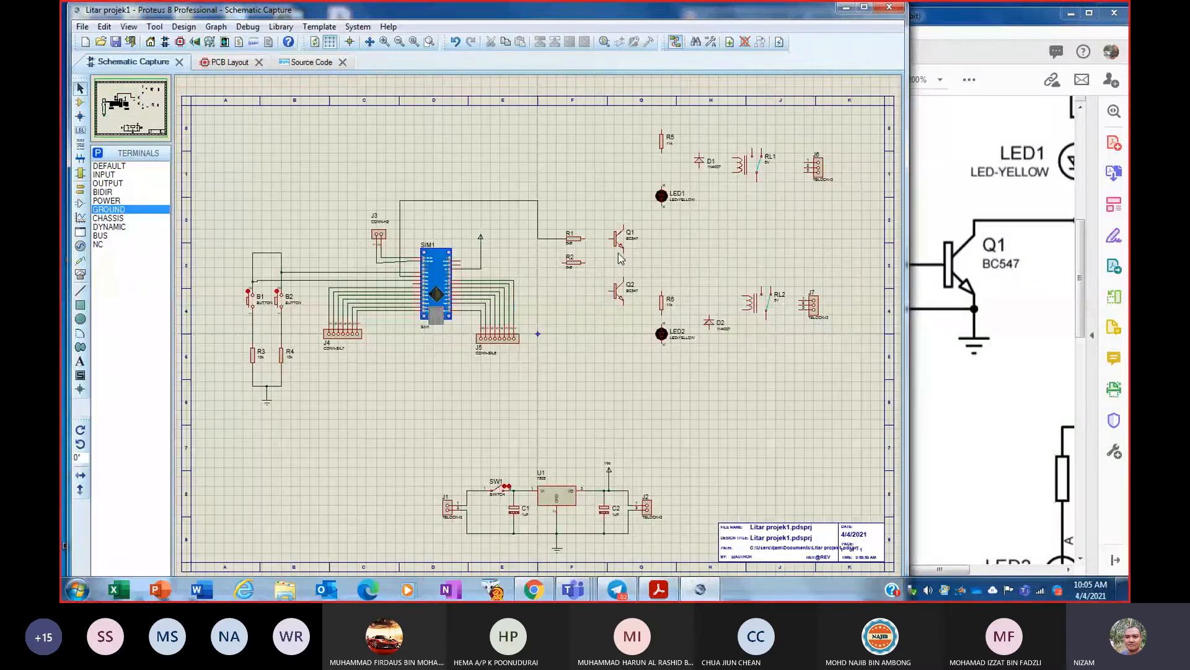
{"action": "scroll", "coordinate": [537, 338], "scroll_direction": "up", "scroll_amount": 2}
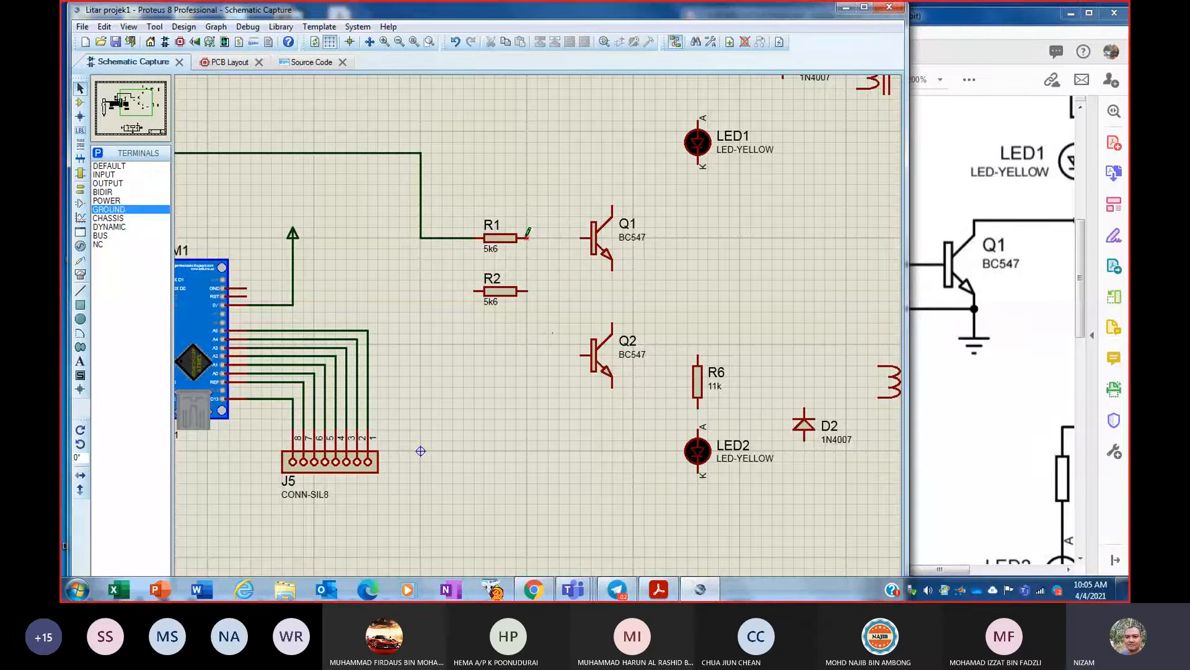
{"action": "left_click", "coordinate": [527, 237]}
{"action": "left_click", "coordinate": [580, 238]}
- Check the Q1 collector wiring in the reference PDF and wire the collector of Q1 to the anode of D1
{"action": "left_click_drag", "start_coordinate": [964, 568], "coordinate": [992, 565]}
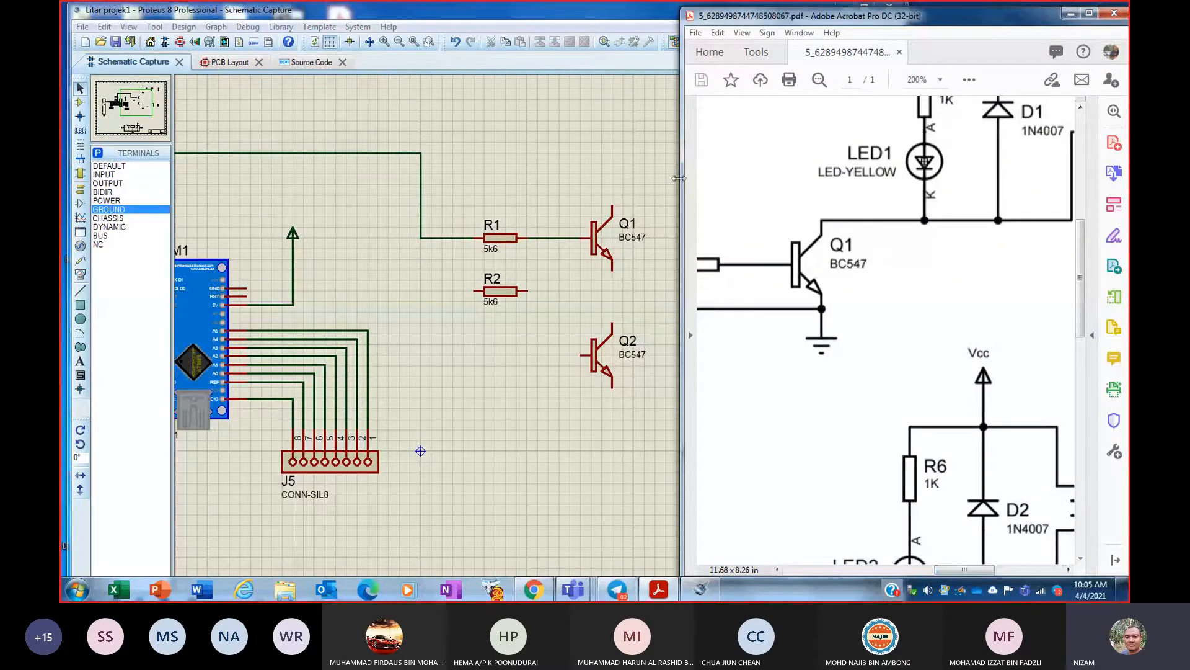
{"action": "left_click", "coordinate": [635, 163]}
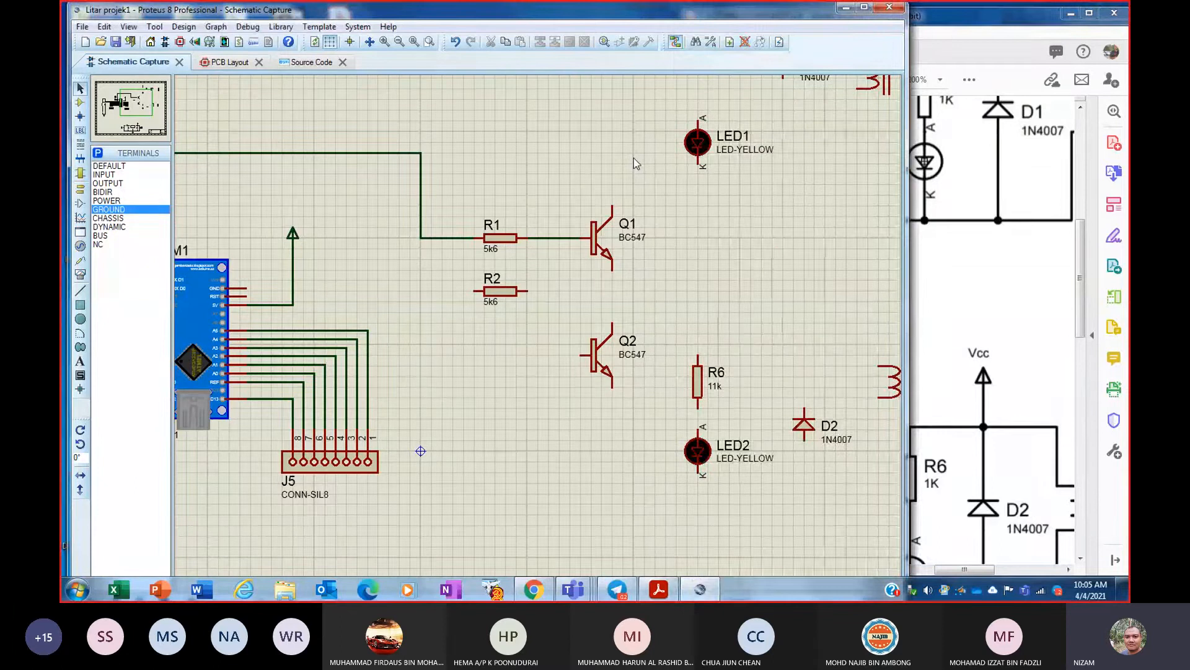
{"action": "scroll", "coordinate": [538, 335], "scroll_direction": "up", "scroll_amount": 2}
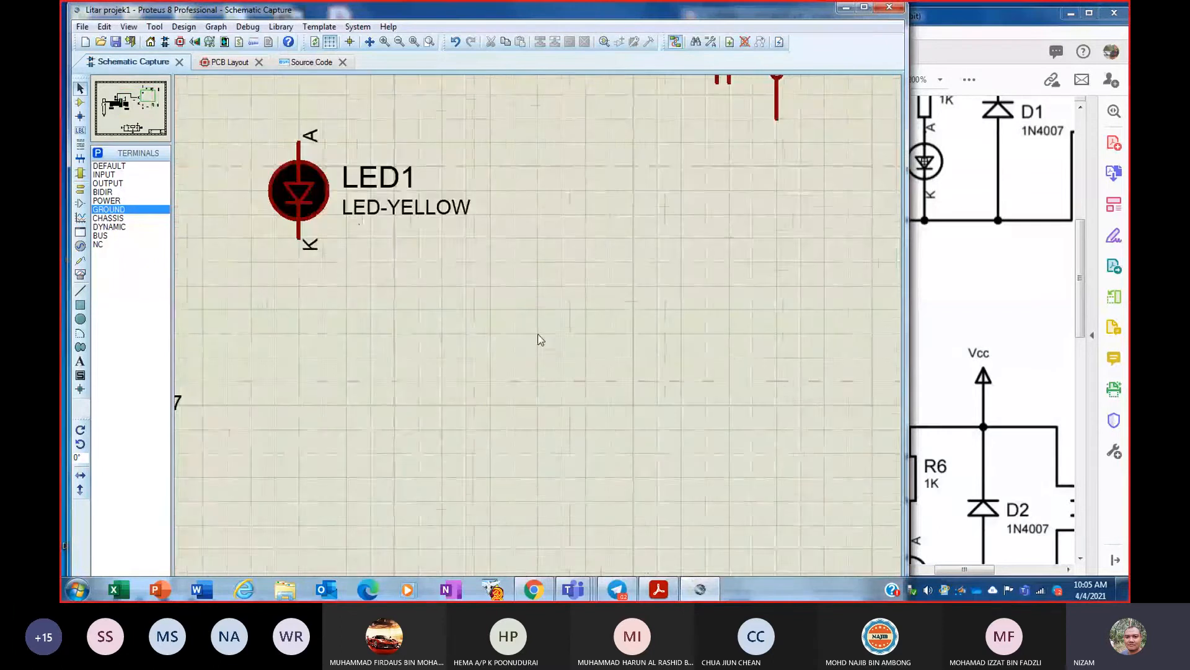
{"action": "scroll", "coordinate": [538, 339], "scroll_direction": "down", "scroll_amount": 3}
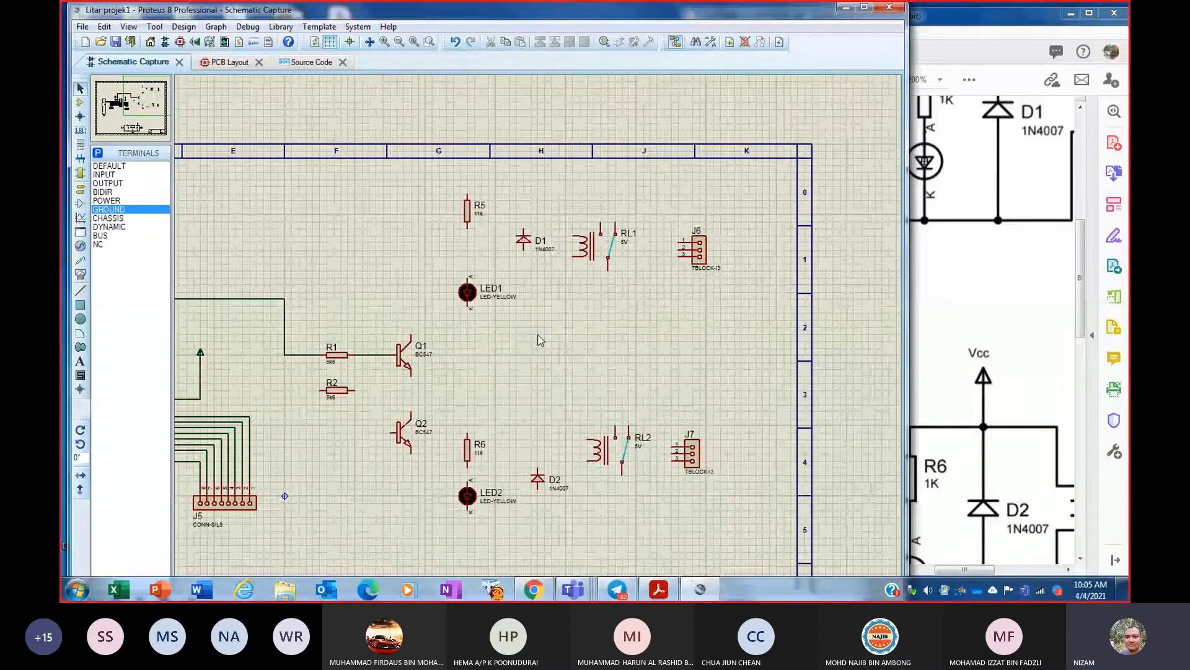
{"action": "left_click", "coordinate": [412, 336]}
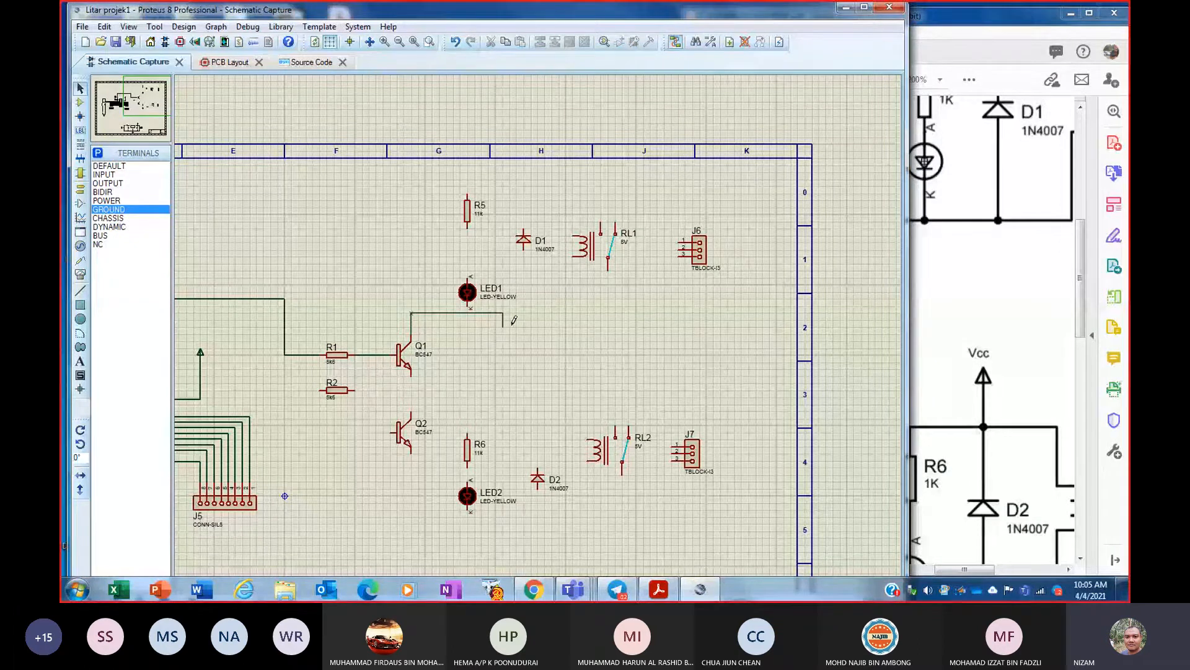
{"action": "left_click", "coordinate": [524, 245]}
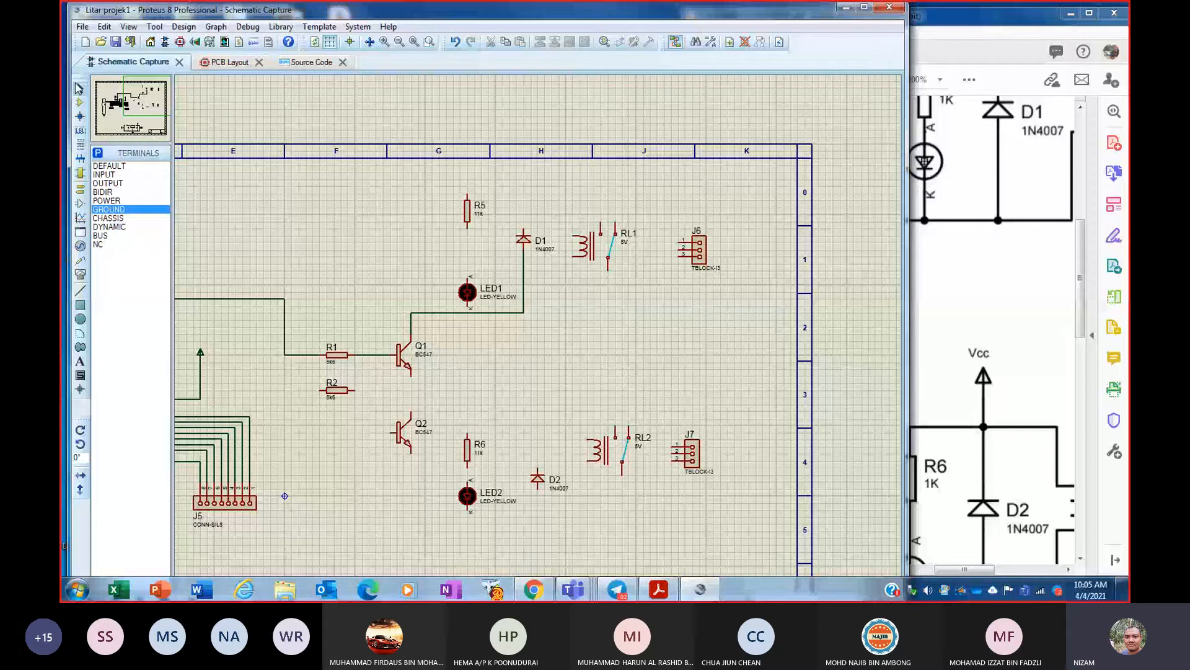
- Move LED1 up closer to R5 and wire its cathode to the horizontal wire between Q1 and D1
{"action": "left_click", "coordinate": [80, 89]}
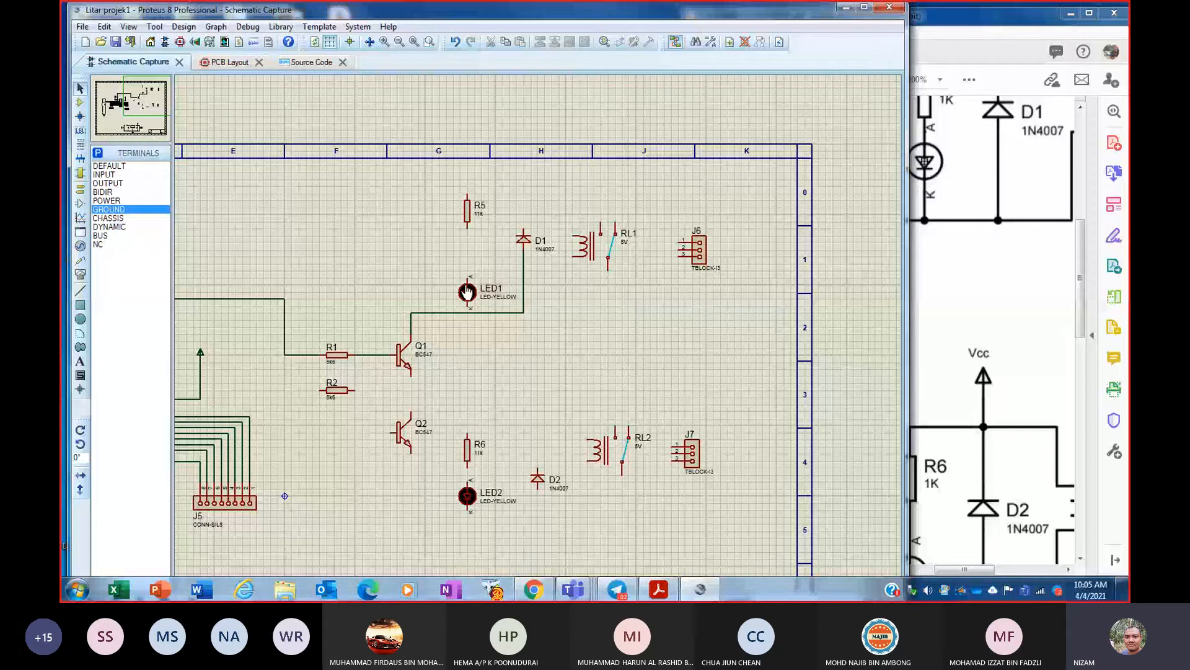
{"action": "left_click", "coordinate": [468, 292]}
{"action": "left_click_drag", "start_coordinate": [468, 291], "coordinate": [469, 257]}
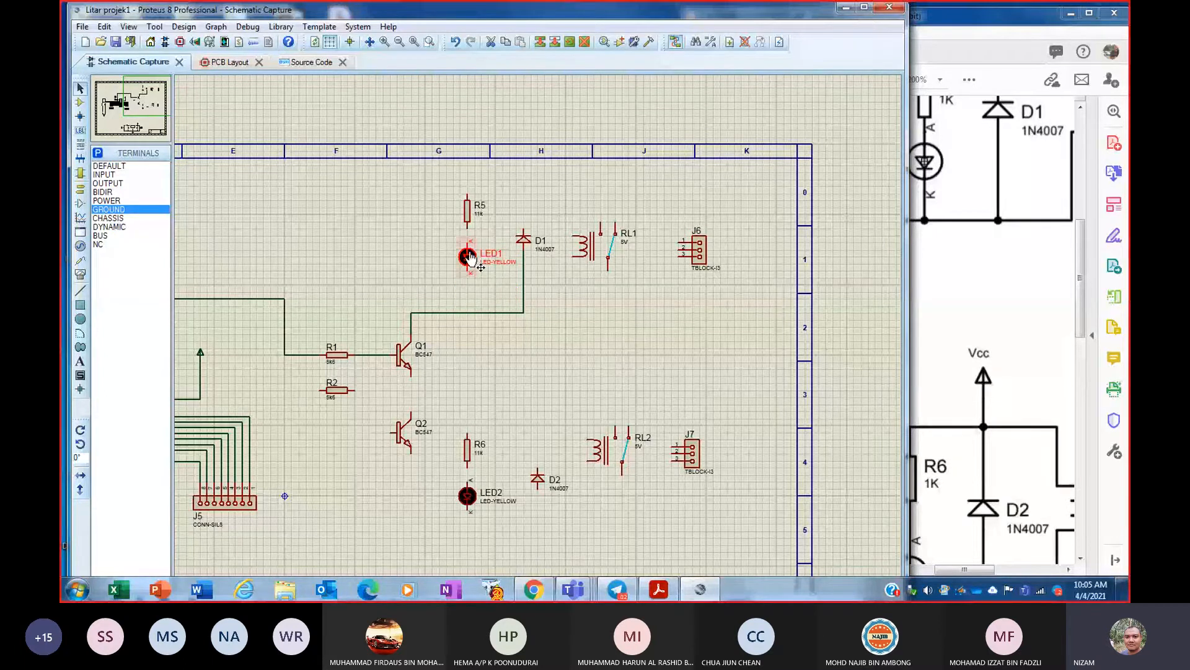
{"action": "left_click", "coordinate": [460, 287]}
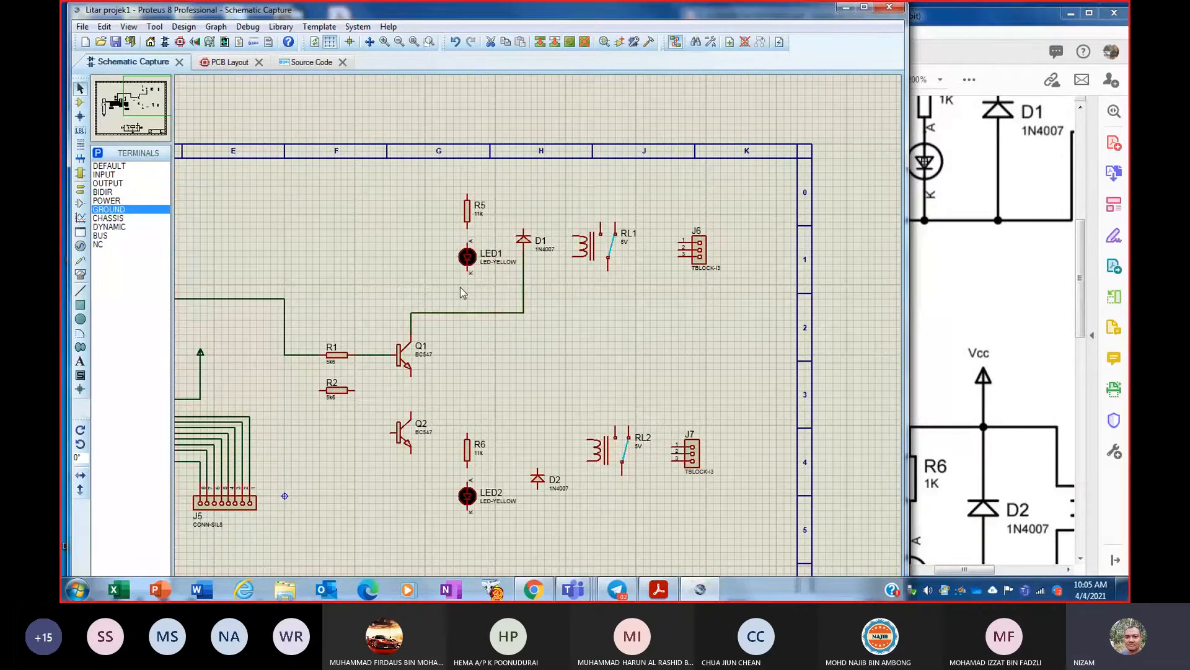
{"action": "left_click", "coordinate": [468, 273]}
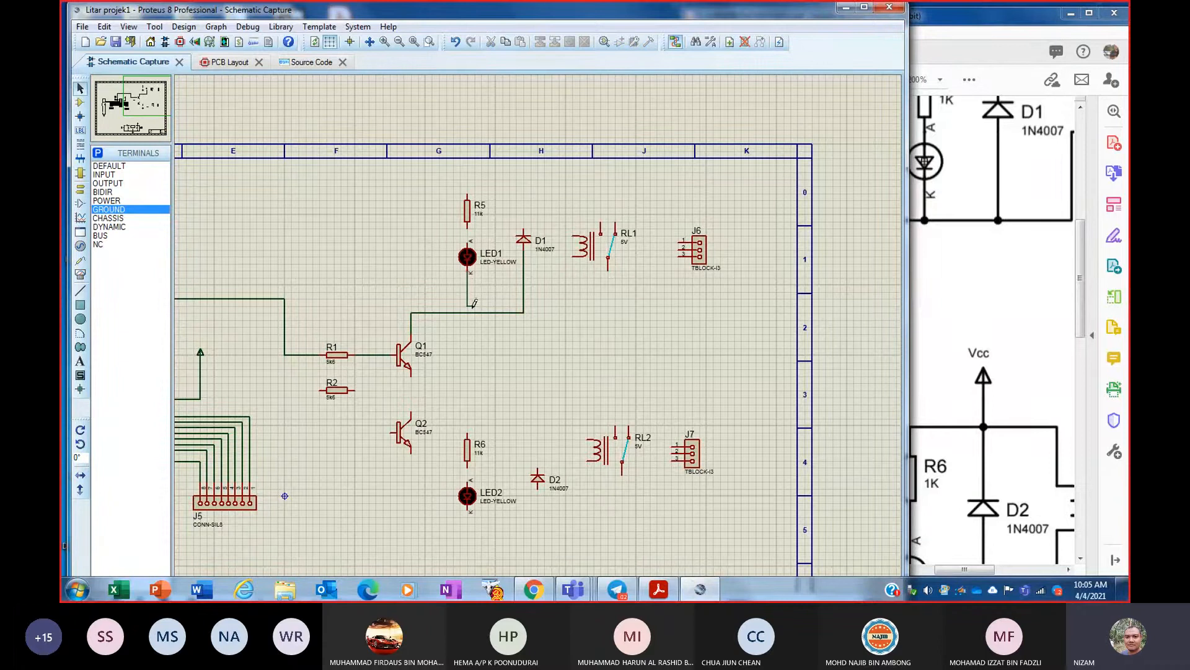
{"action": "left_click", "coordinate": [470, 311]}
- Check the LED1 resistor value in the reference PDF and delete the 11k resistors R5 and R6
{"action": "left_click", "coordinate": [990, 265]}
{"action": "scroll", "coordinate": [991, 264], "scroll_direction": "up", "scroll_amount": 2}
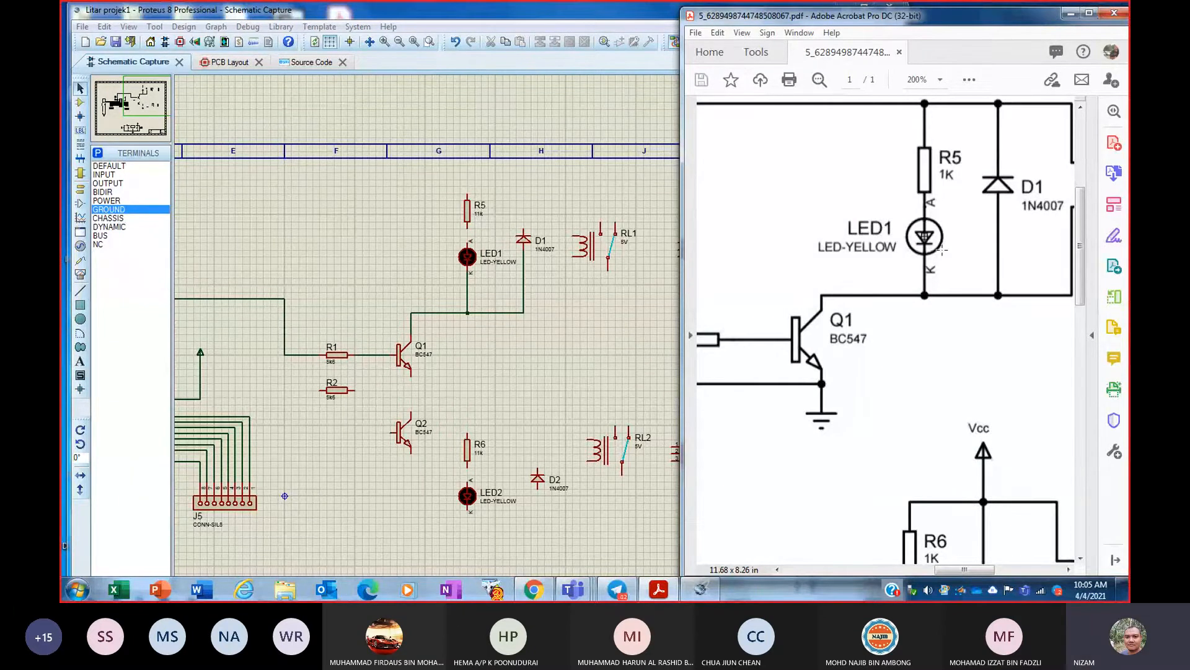
{"action": "scroll", "coordinate": [462, 217], "scroll_direction": "up", "scroll_amount": 1}
{"action": "left_click", "coordinate": [460, 217]}
{"action": "scroll", "coordinate": [475, 222], "scroll_direction": "up", "scroll_amount": 1}
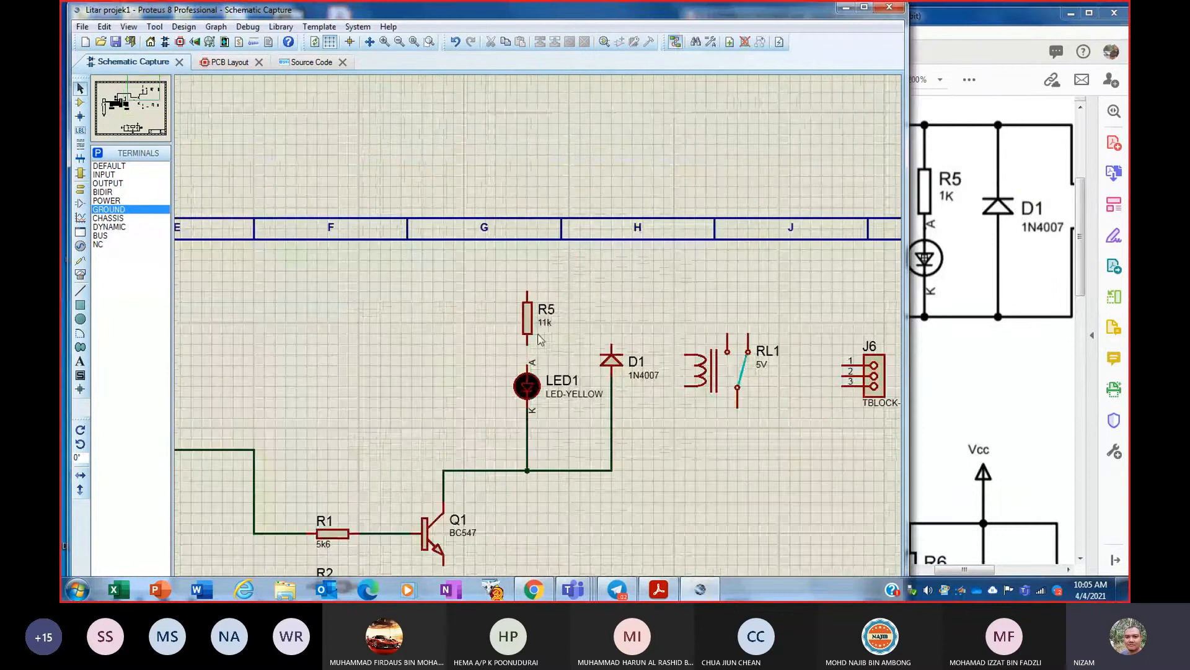
{"action": "scroll", "coordinate": [539, 338], "scroll_direction": "up", "scroll_amount": 1}
{"action": "left_click", "coordinate": [546, 322]}
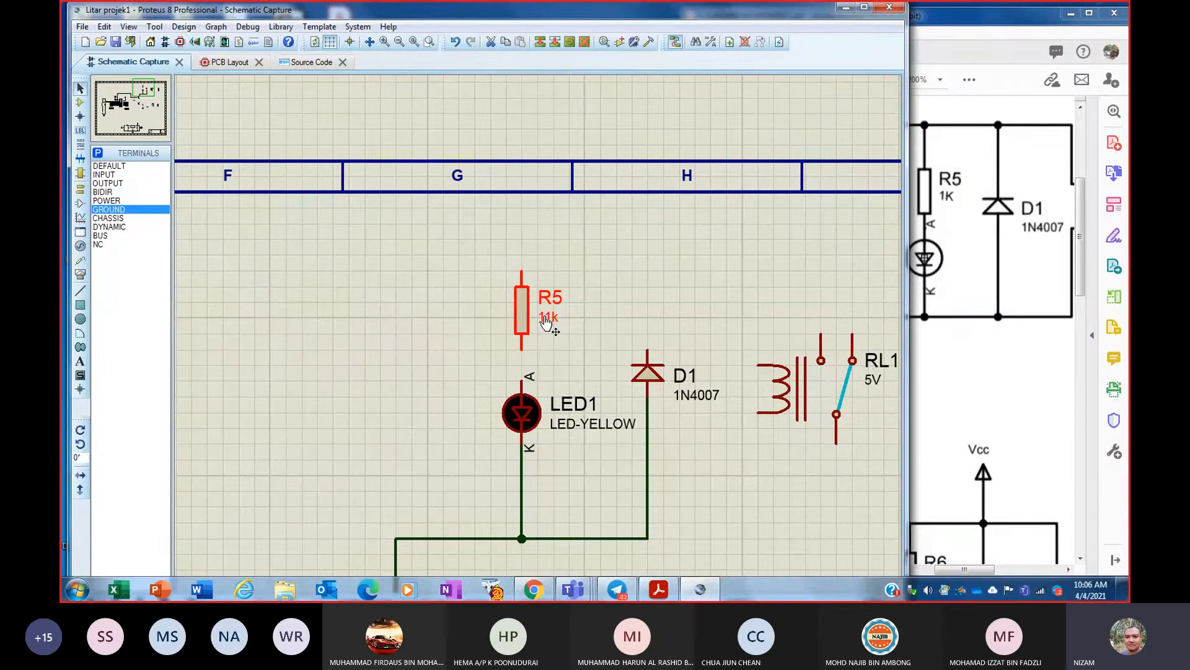
{"action": "key", "text": "Delete"}
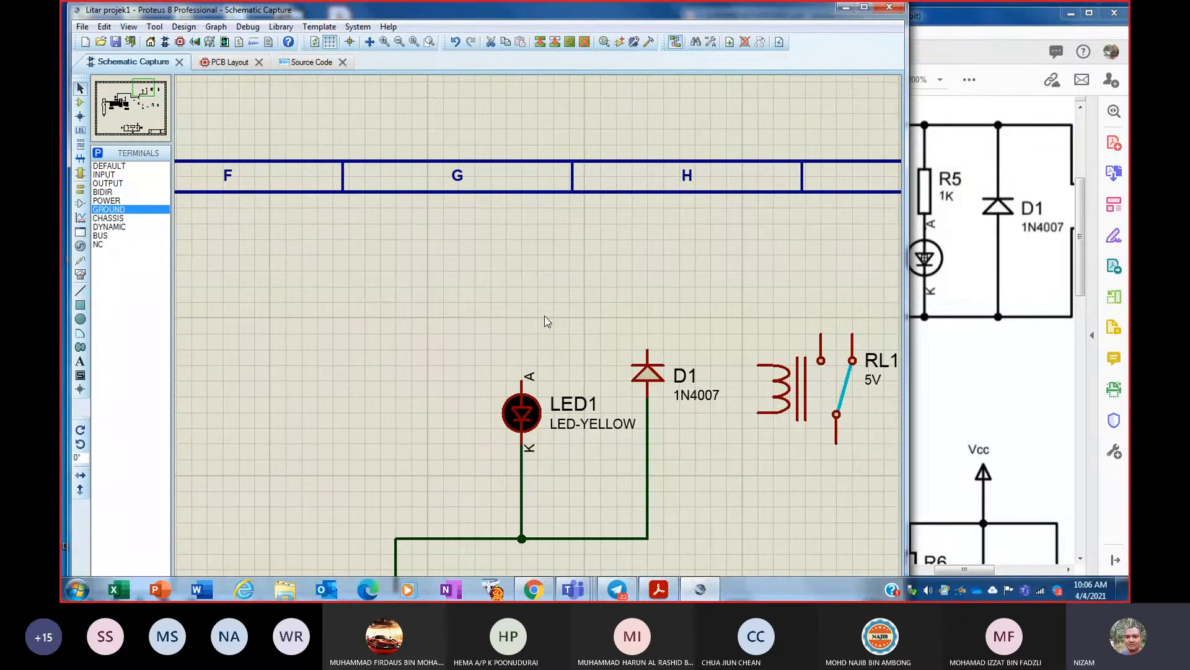
{"action": "scroll", "coordinate": [542, 326], "scroll_direction": "down", "scroll_amount": 3}
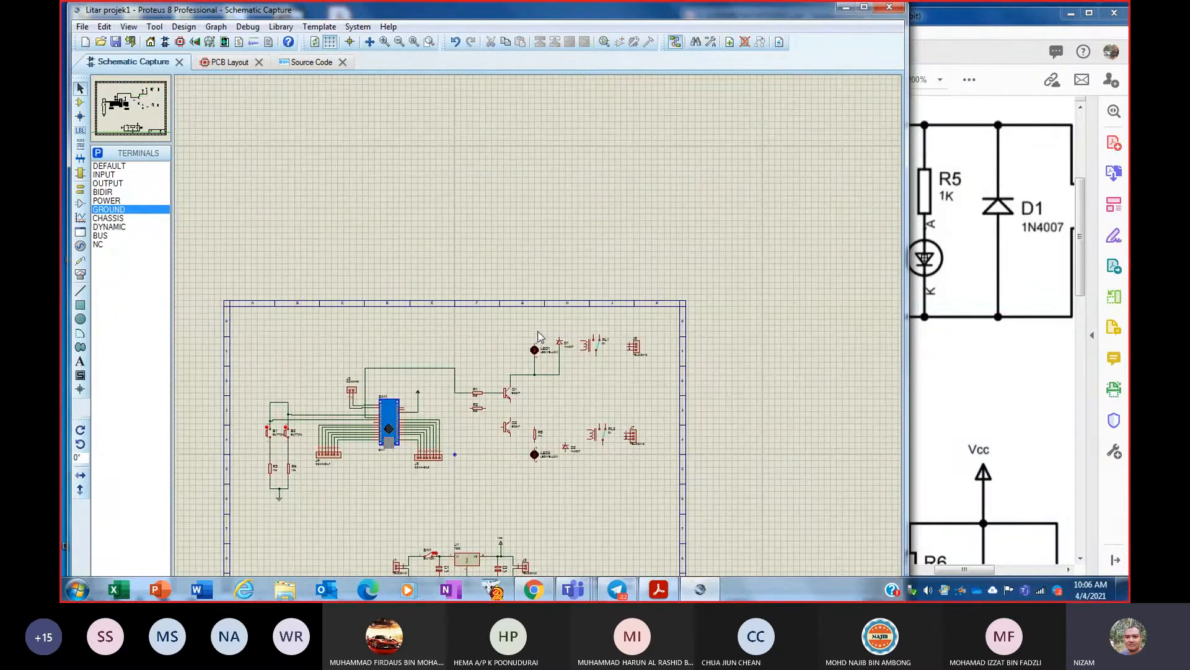
{"action": "left_click", "coordinate": [537, 434]}
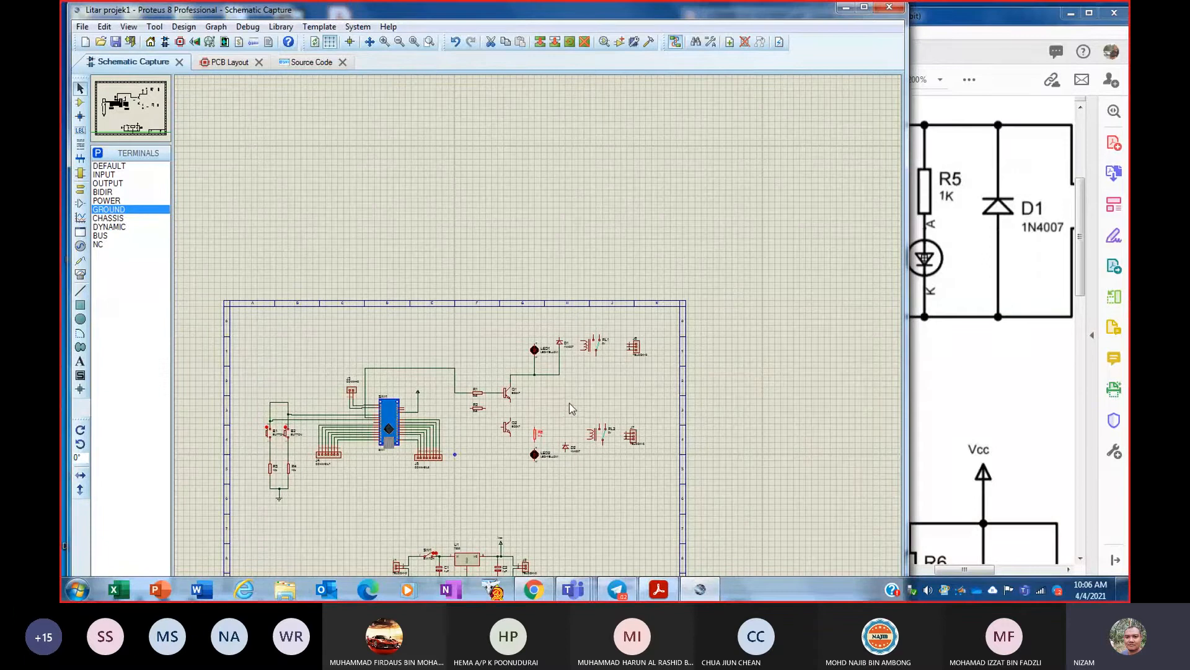
{"action": "key", "text": "Delete"}
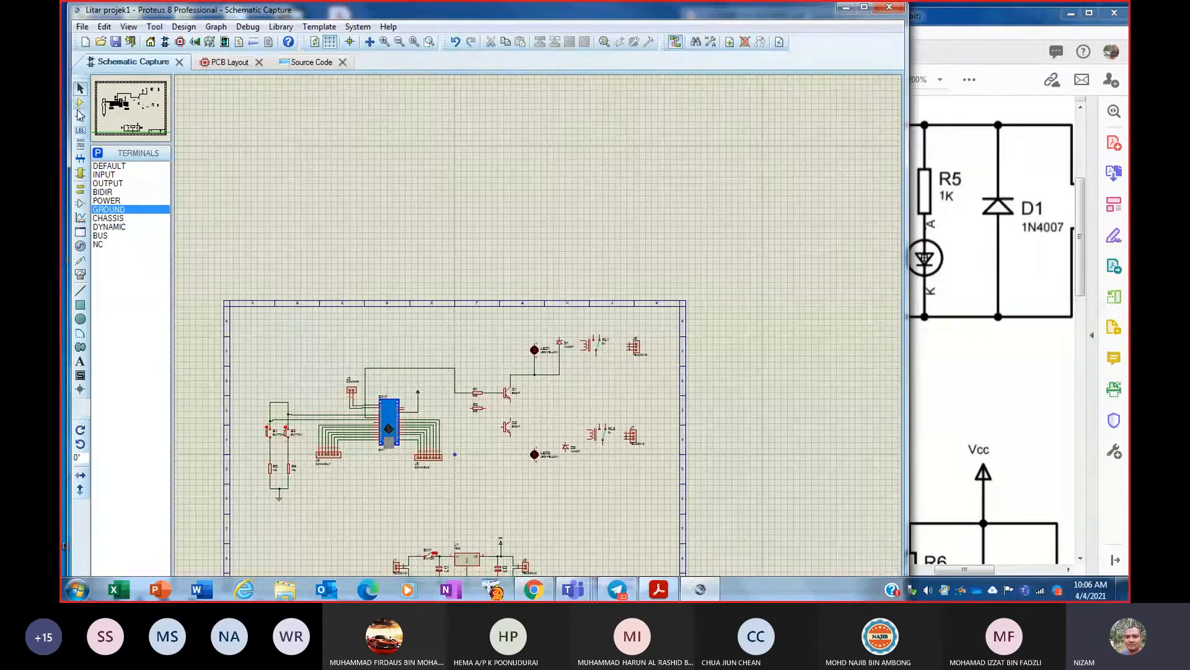
- Find a 1k resistor in the Resistors category, add MINRES1K to the devices, and place one above LED1 and one above LED2
{"action": "left_click", "coordinate": [80, 103]}
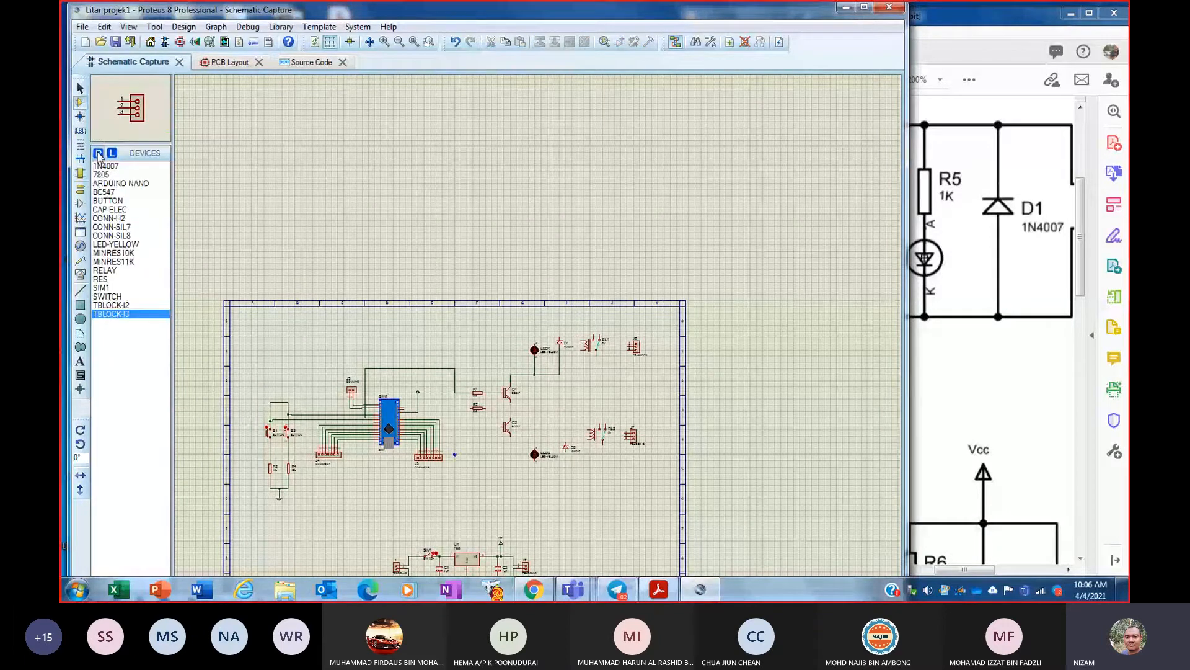
{"action": "left_click", "coordinate": [98, 154]}
{"action": "type", "text": "1"}
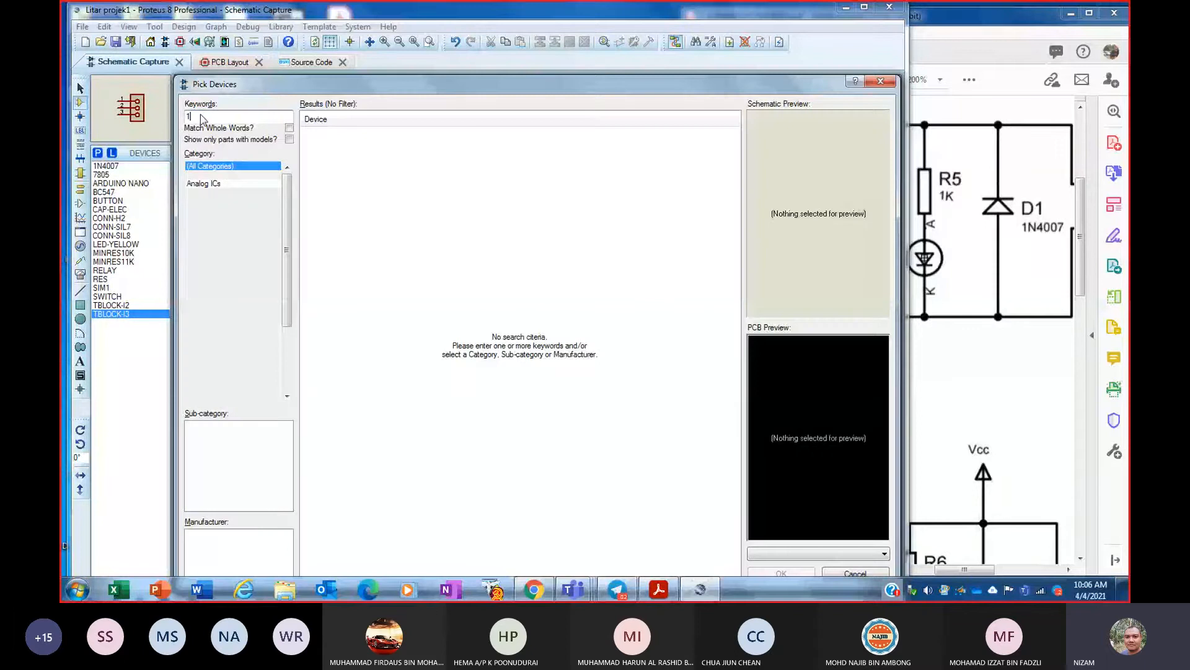
{"action": "type", "text": "k"}
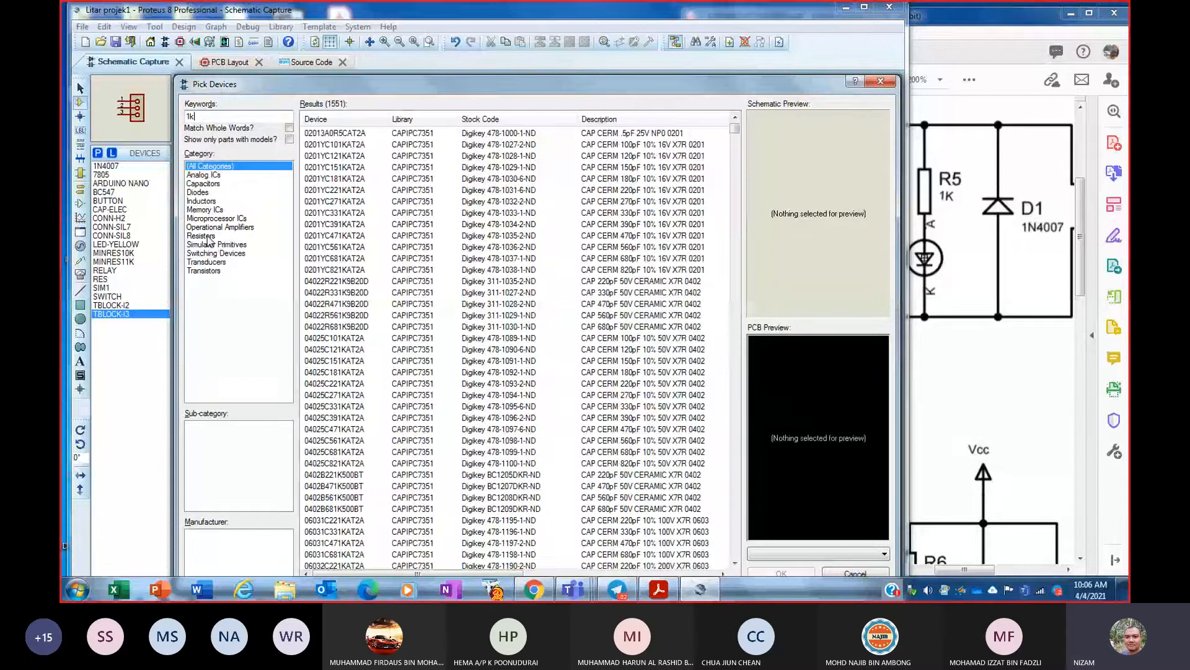
{"action": "left_click", "coordinate": [208, 236]}
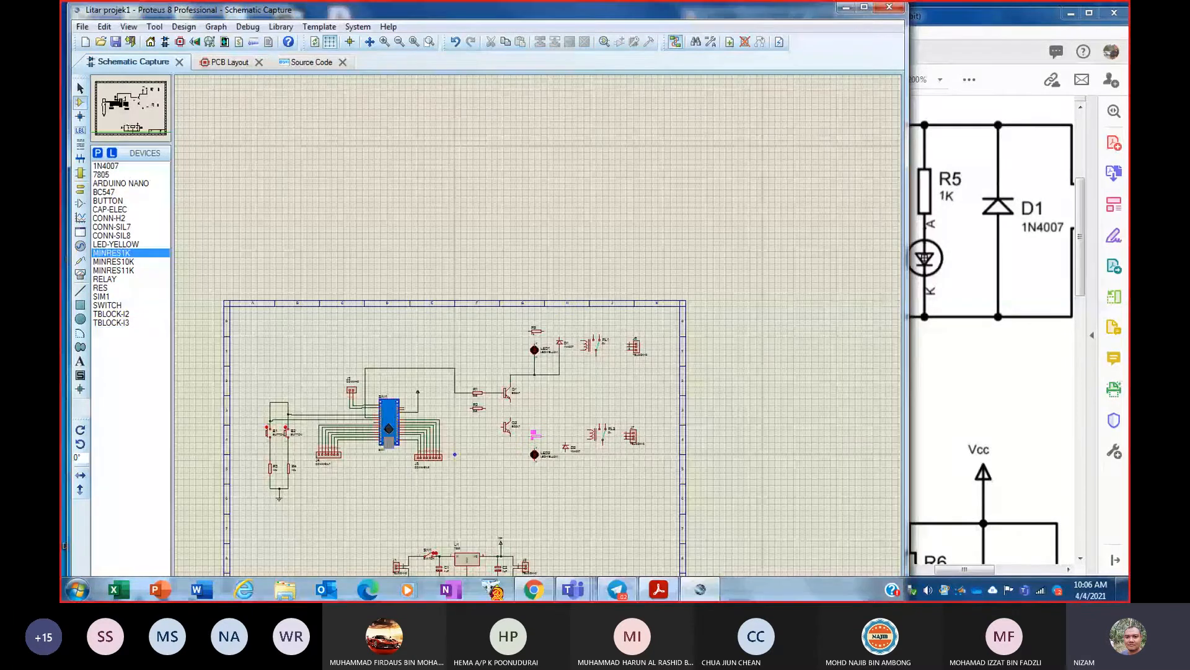
{"action": "left_click", "coordinate": [534, 435]}
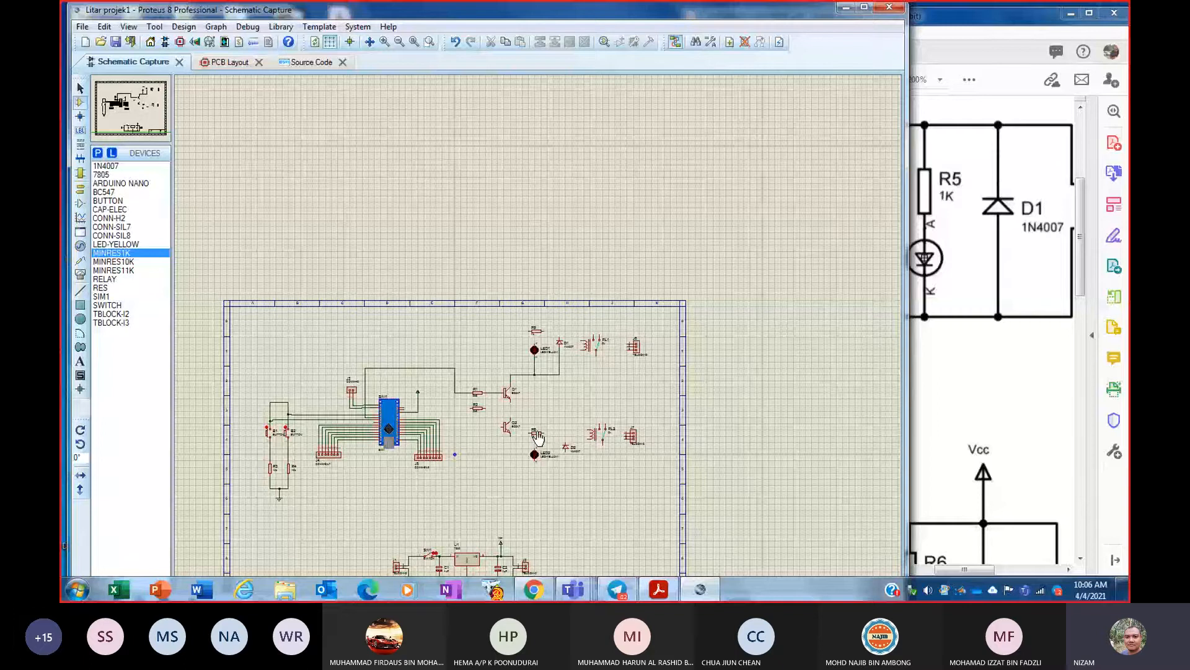
{"action": "scroll", "coordinate": [530, 341], "scroll_direction": "up", "scroll_amount": 5}
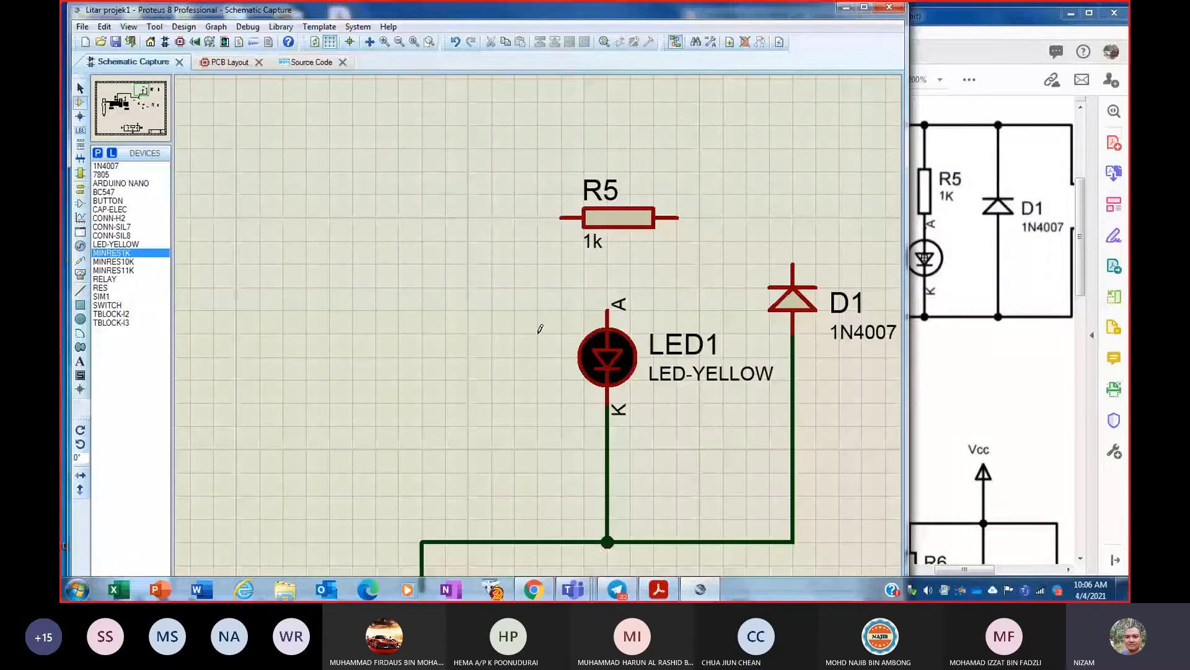
- Rotate R5 clockwise to stand vertically above LED1, move it up slightly, and wire its lower end to the anode of LED1
{"action": "left_click", "coordinate": [607, 217]}
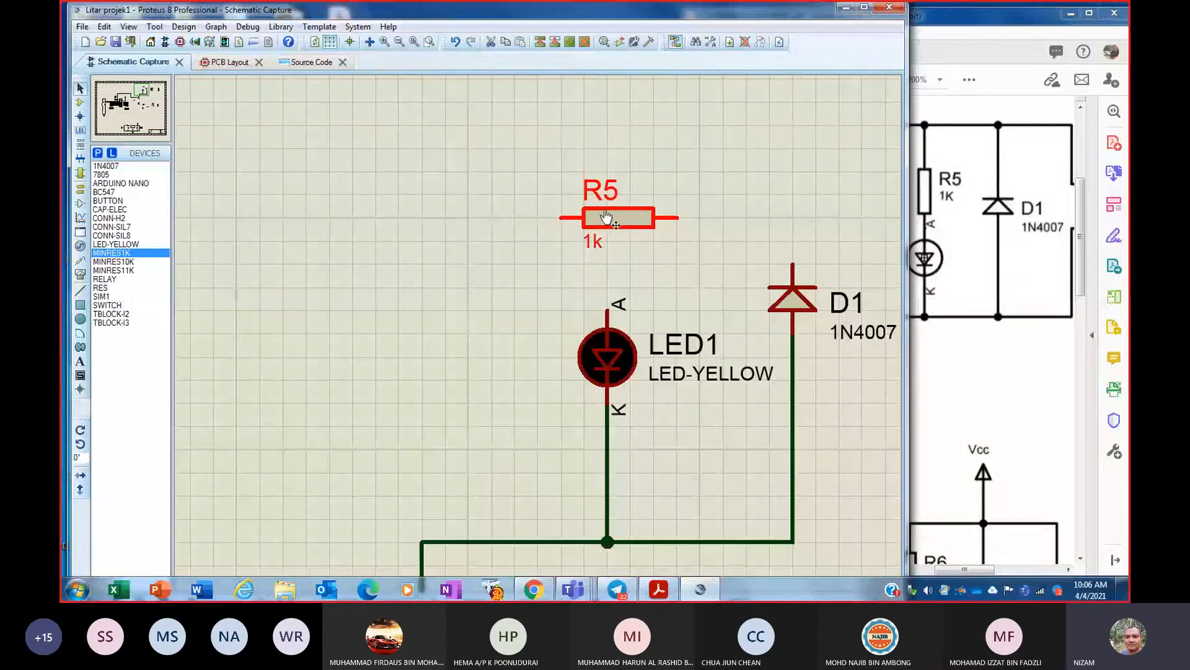
{"action": "right_click", "coordinate": [607, 216]}
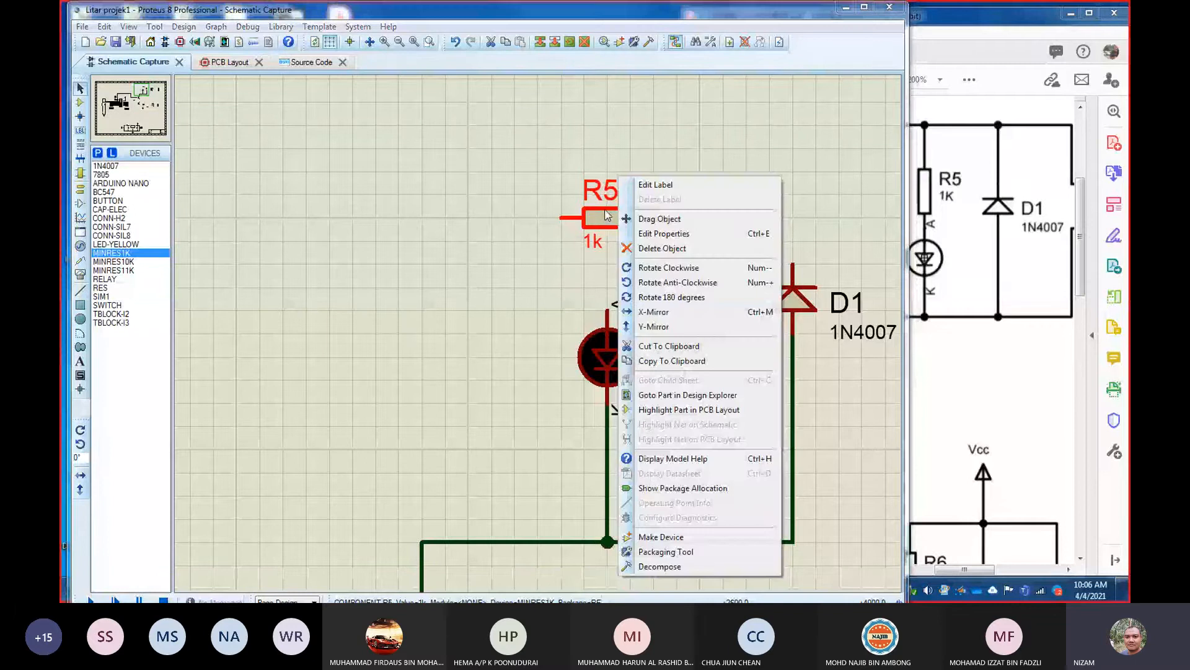
{"action": "left_click", "coordinate": [649, 269]}
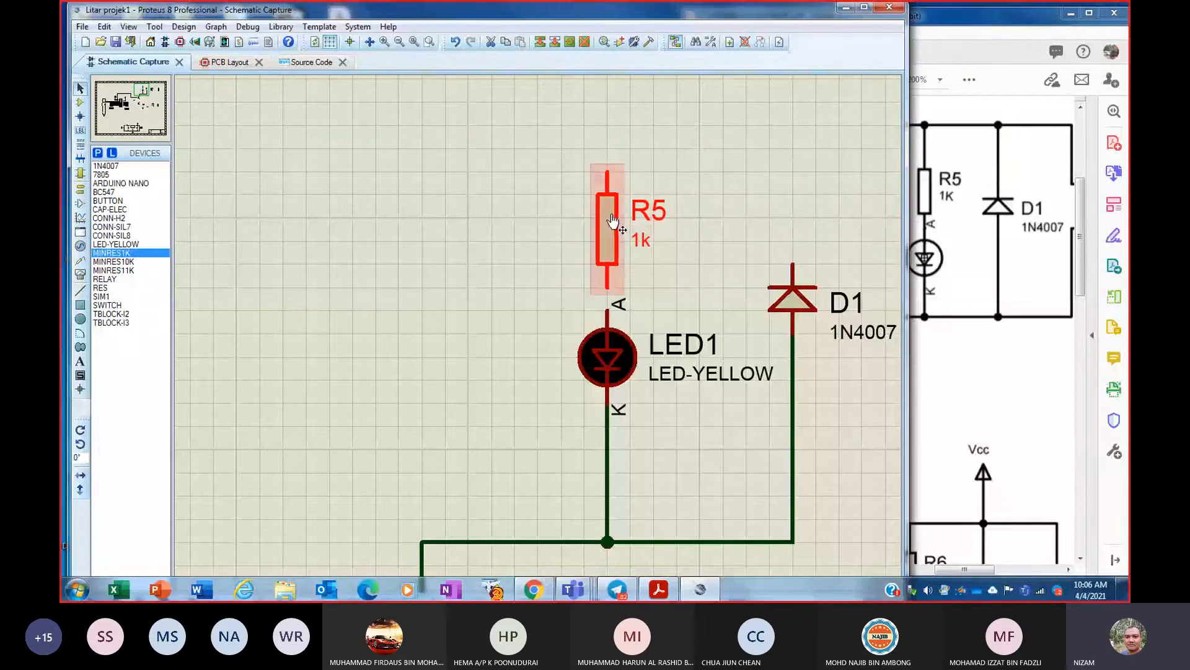
{"action": "left_click_drag", "start_coordinate": [612, 217], "coordinate": [611, 195]}
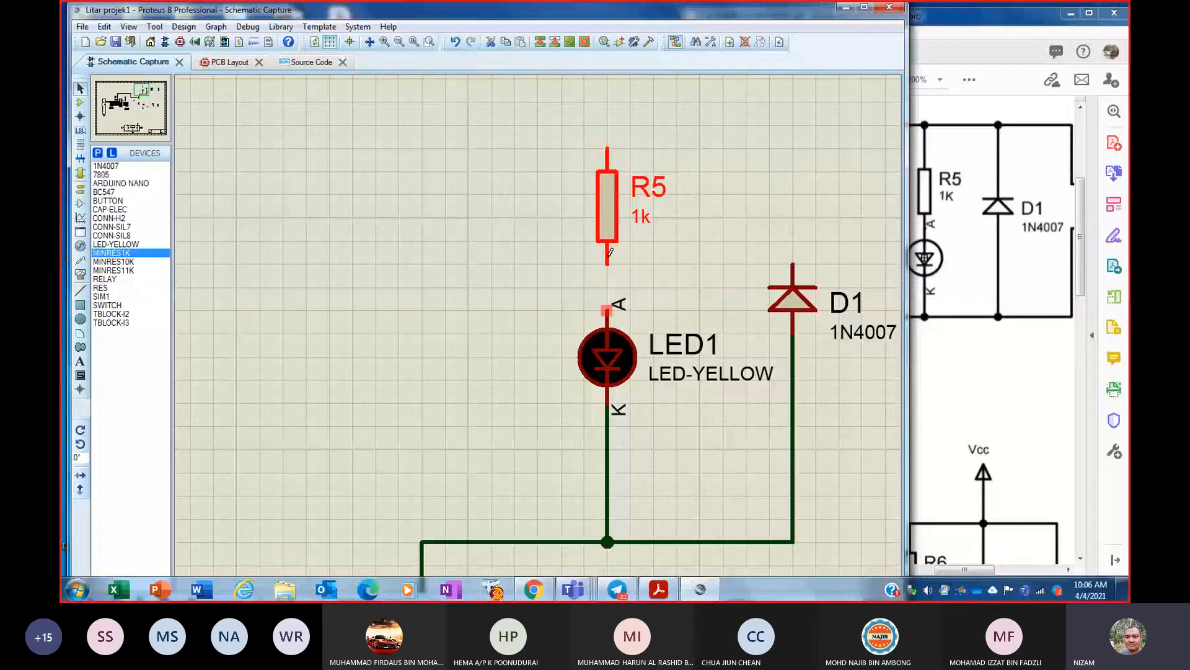
{"action": "left_click", "coordinate": [611, 253]}
- Check the R5 and D1 connection in the reference PDF and wire the cathode of D1 to the upper end of R5
{"action": "scroll", "coordinate": [611, 259], "scroll_direction": "down", "scroll_amount": 1}
{"action": "left_click", "coordinate": [973, 351]}
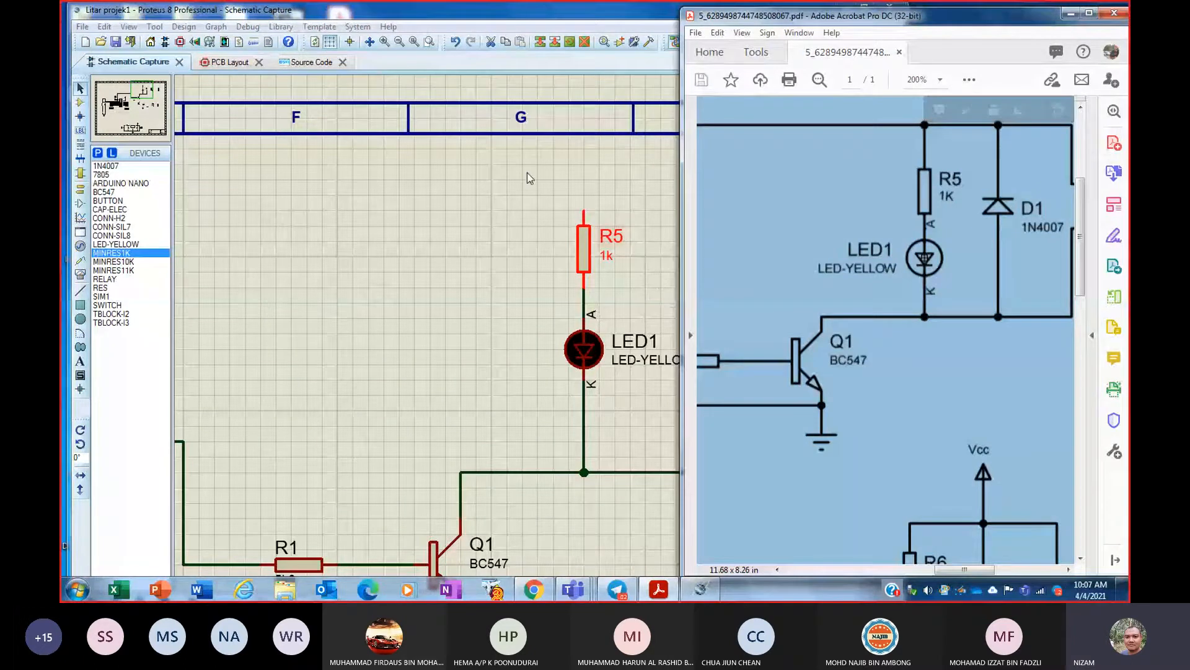
{"action": "left_click", "coordinate": [526, 281]}
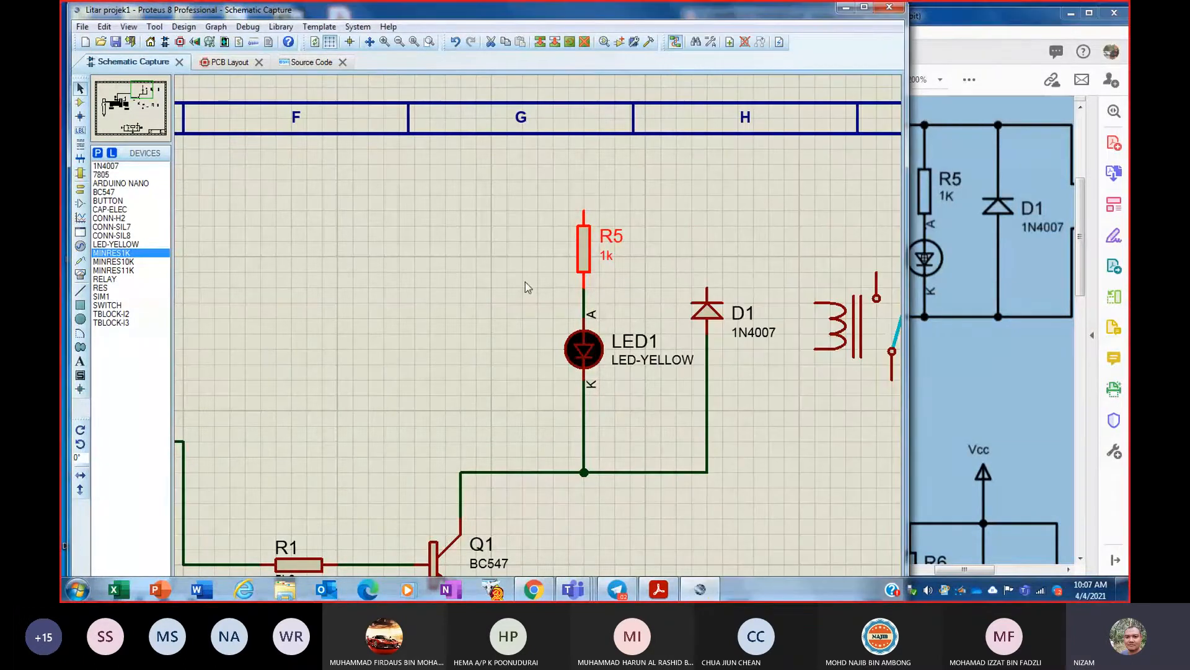
{"action": "left_click", "coordinate": [707, 286]}
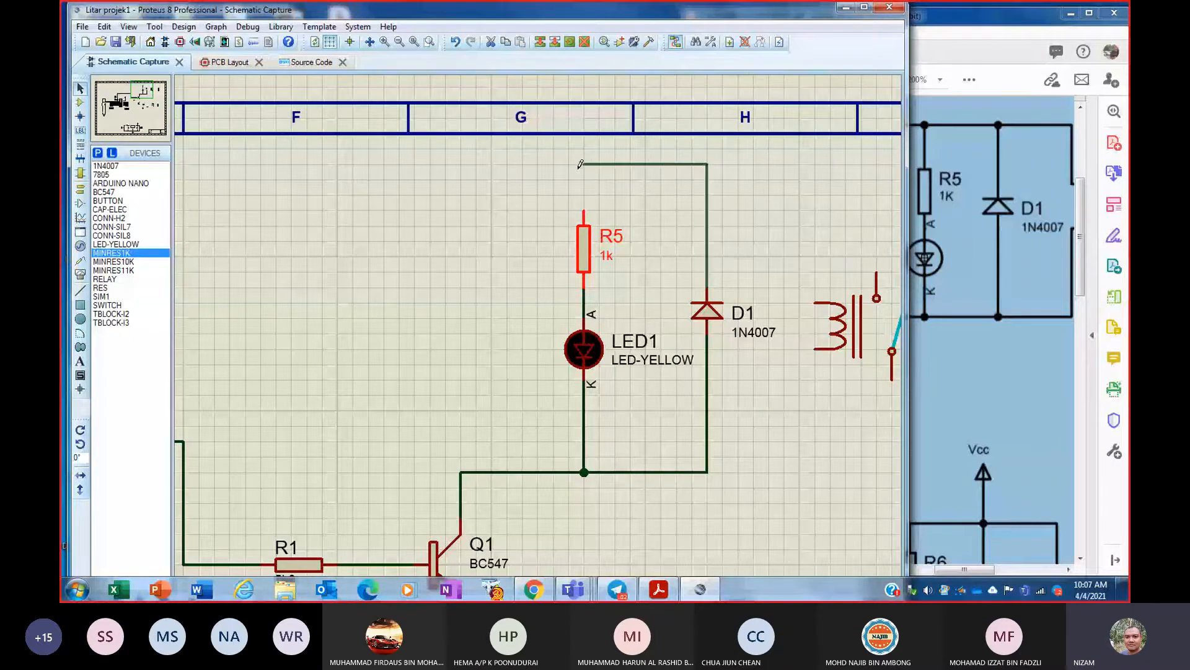
{"action": "left_click", "coordinate": [584, 212]}
{"action": "scroll", "coordinate": [685, 309], "scroll_direction": "down", "scroll_amount": 1}
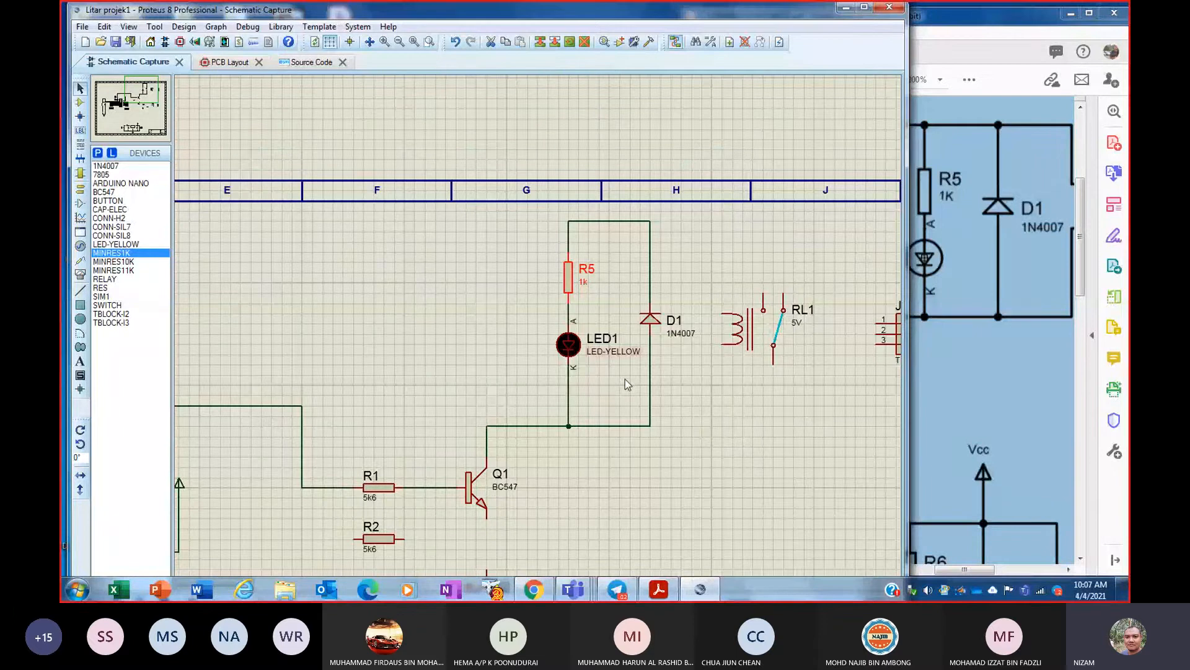
- Check the reference PDF and wire the RL1 coil in parallel with D1, joining its terminals to the wires at D1's cathode and anode
{"action": "left_click", "coordinate": [958, 568]}
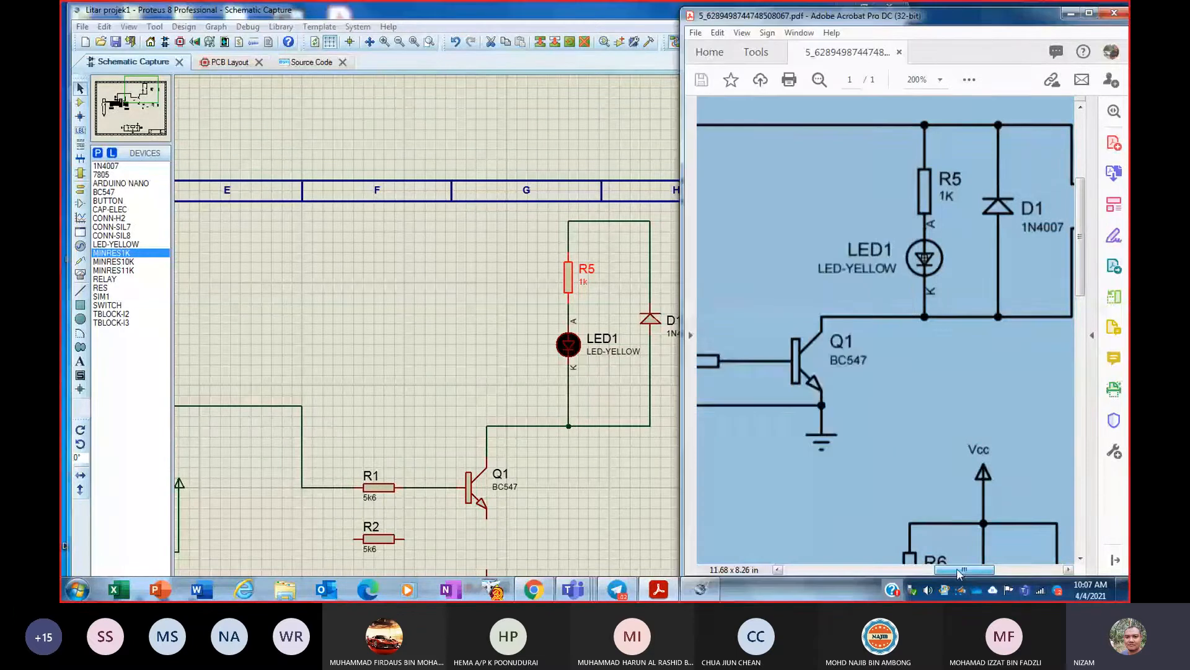
{"action": "mouse_move", "coordinate": [958, 568]}
{"action": "left_mouse_down"}
{"action": "mouse_move", "coordinate": [985, 566]}
{"action": "mouse_move", "coordinate": [961, 571]}
{"action": "left_mouse_up"}
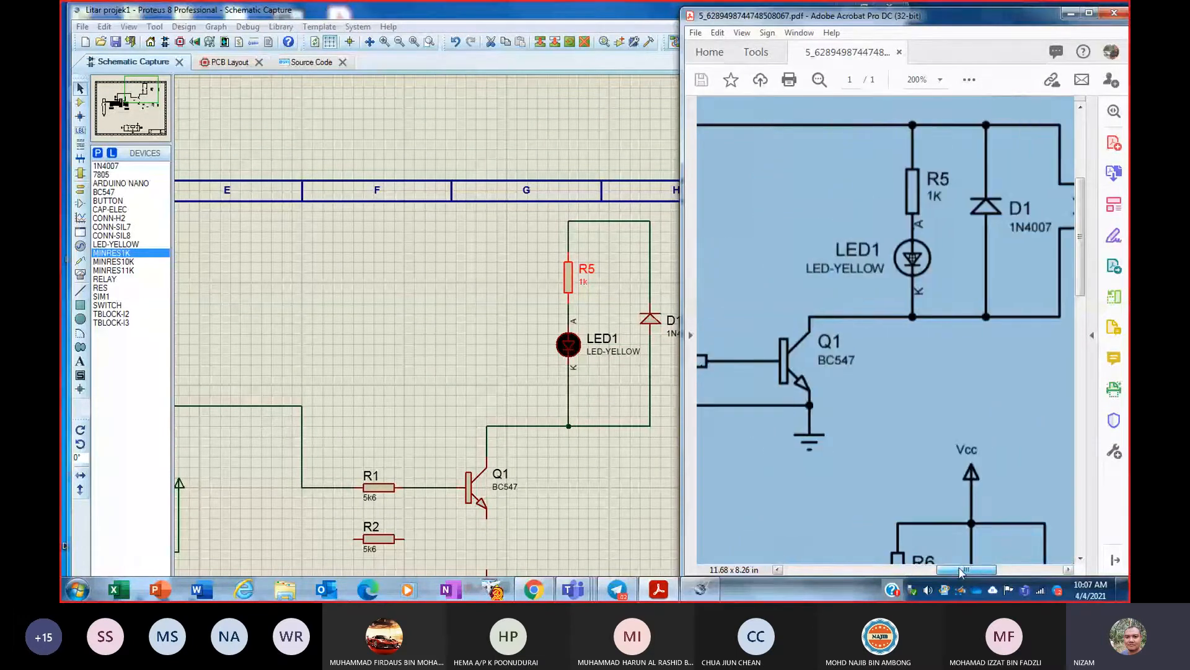
{"action": "left_click", "coordinate": [593, 498]}
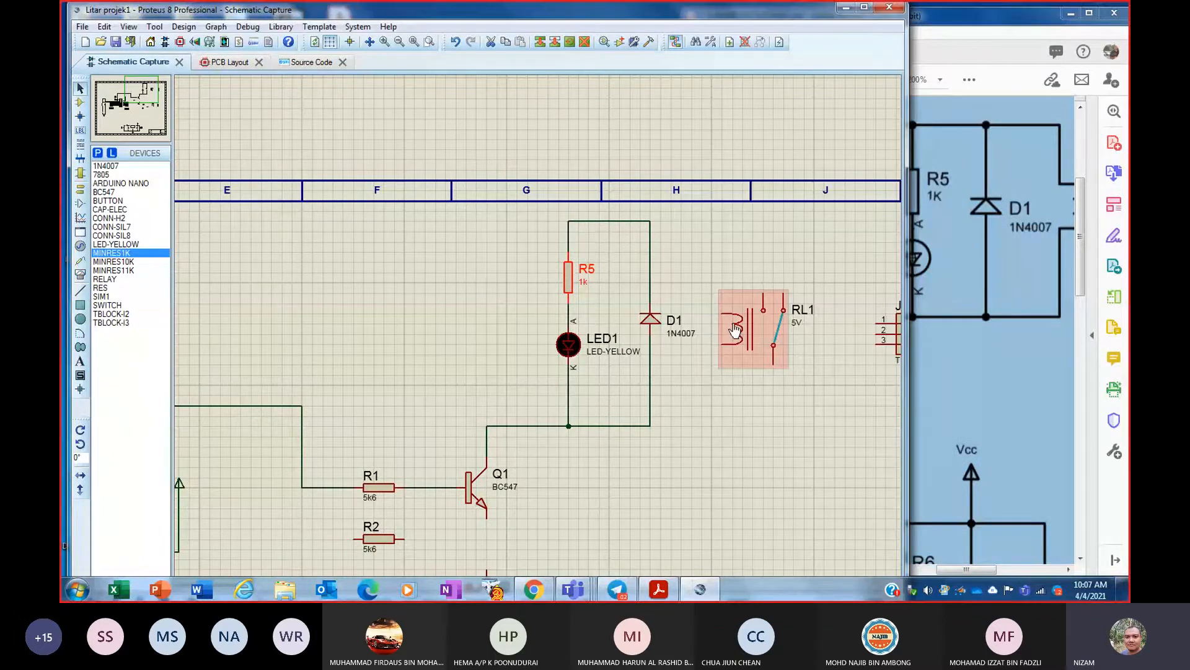
{"action": "left_click", "coordinate": [701, 313]}
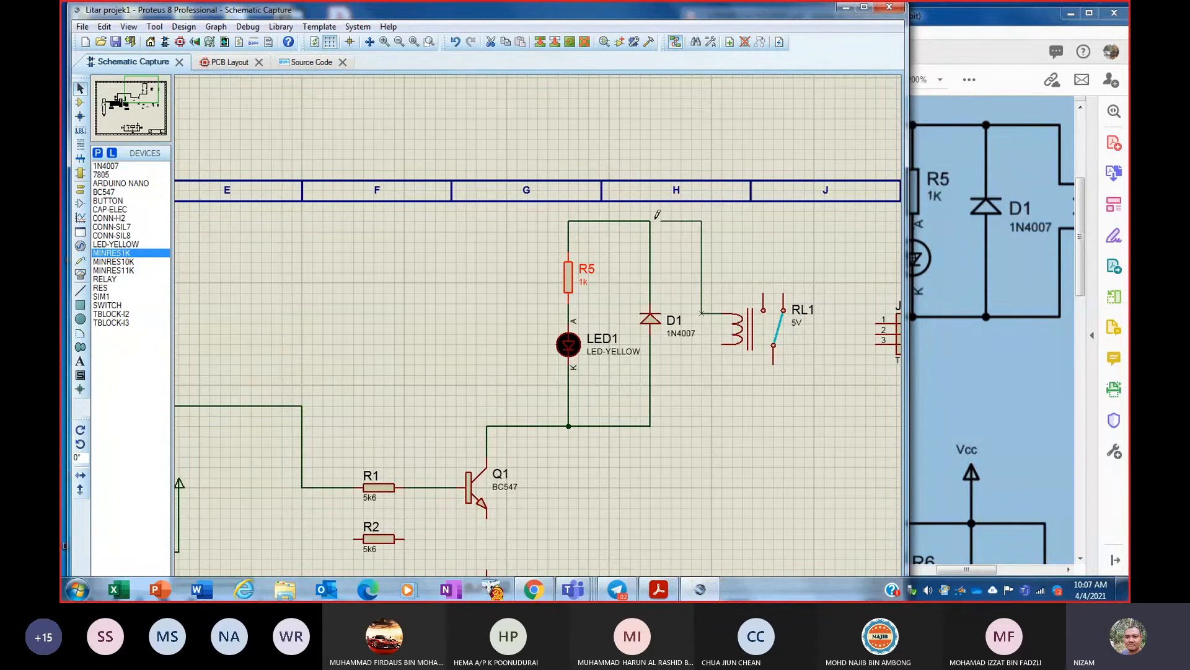
{"action": "left_click", "coordinate": [651, 220]}
{"action": "left_click", "coordinate": [721, 342]}
{"action": "left_click", "coordinate": [702, 345]}
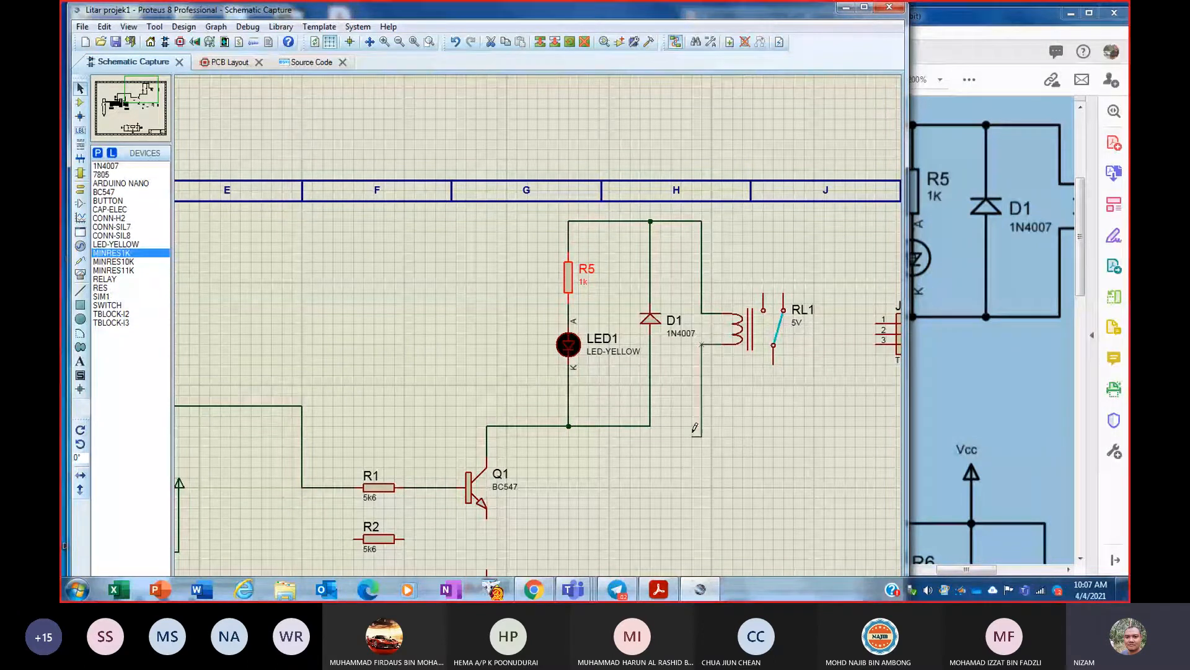
{"action": "left_click", "coordinate": [651, 425]}
- Check the RL1 contact wiring in the reference PDF and move terminal block J6 up until it sits higher than RL1
{"action": "left_click", "coordinate": [1042, 356]}
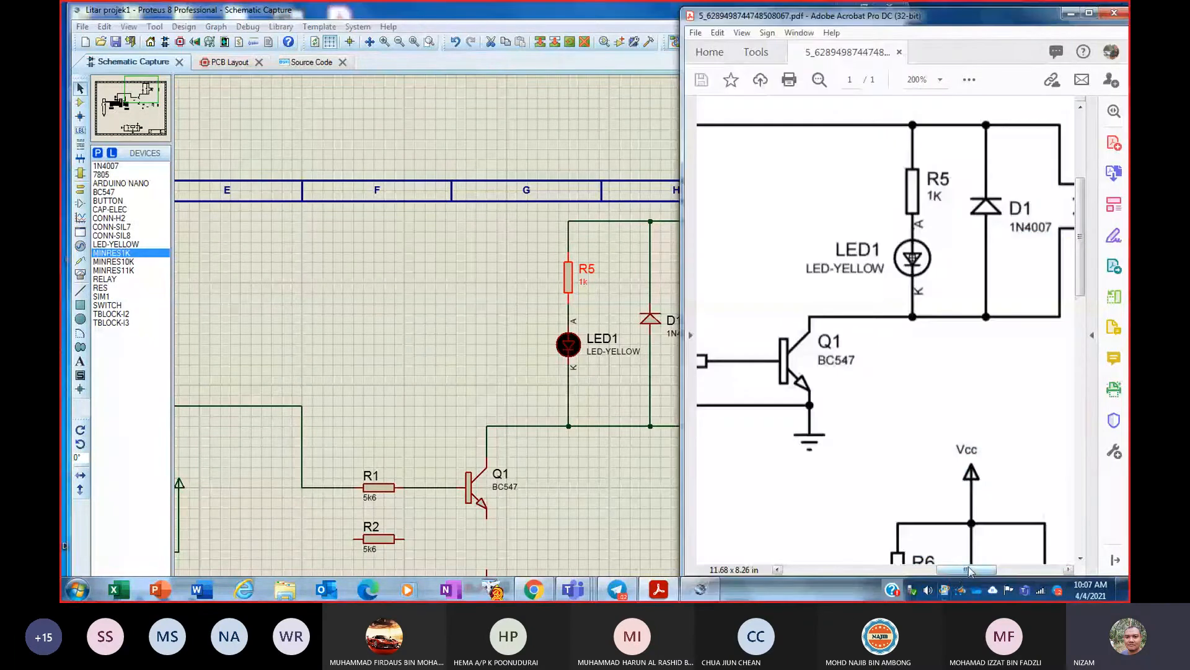
{"action": "left_click_drag", "start_coordinate": [970, 571], "coordinate": [996, 569]}
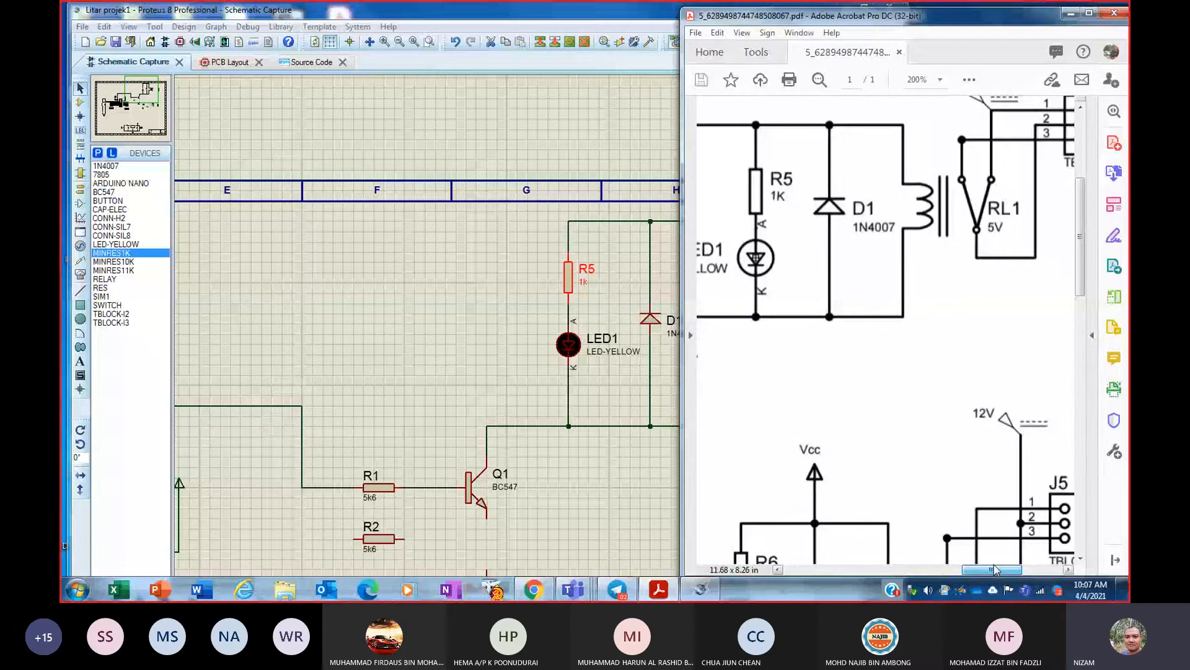
{"action": "left_click", "coordinate": [634, 459]}
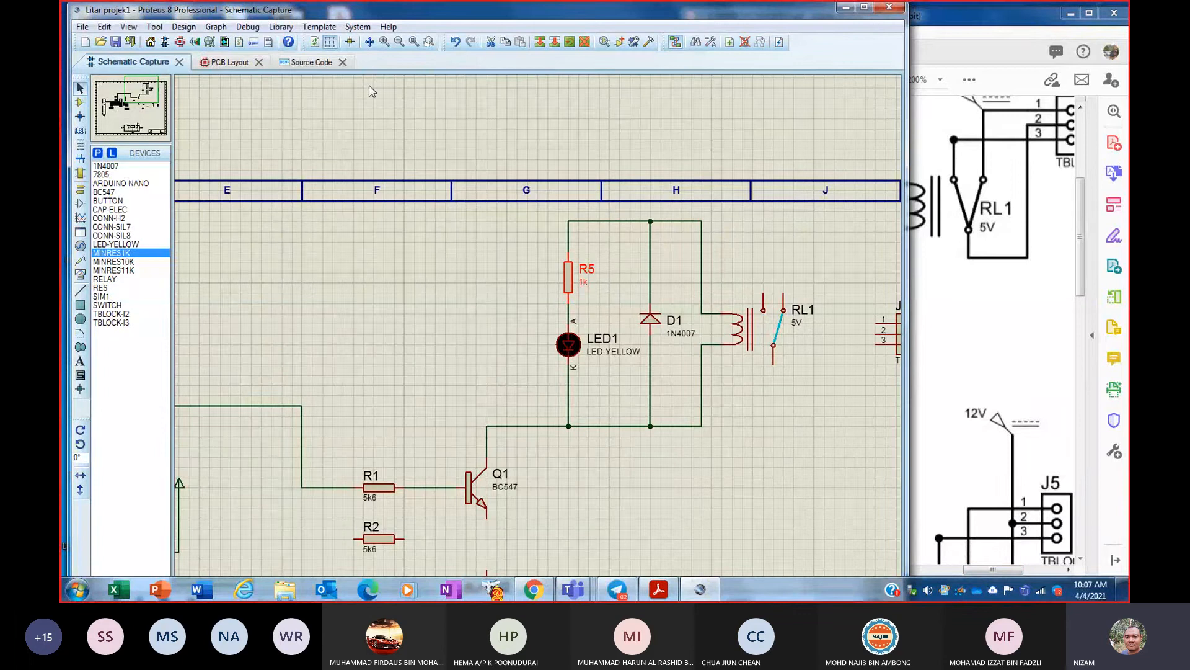
{"action": "left_click", "coordinate": [414, 44]}
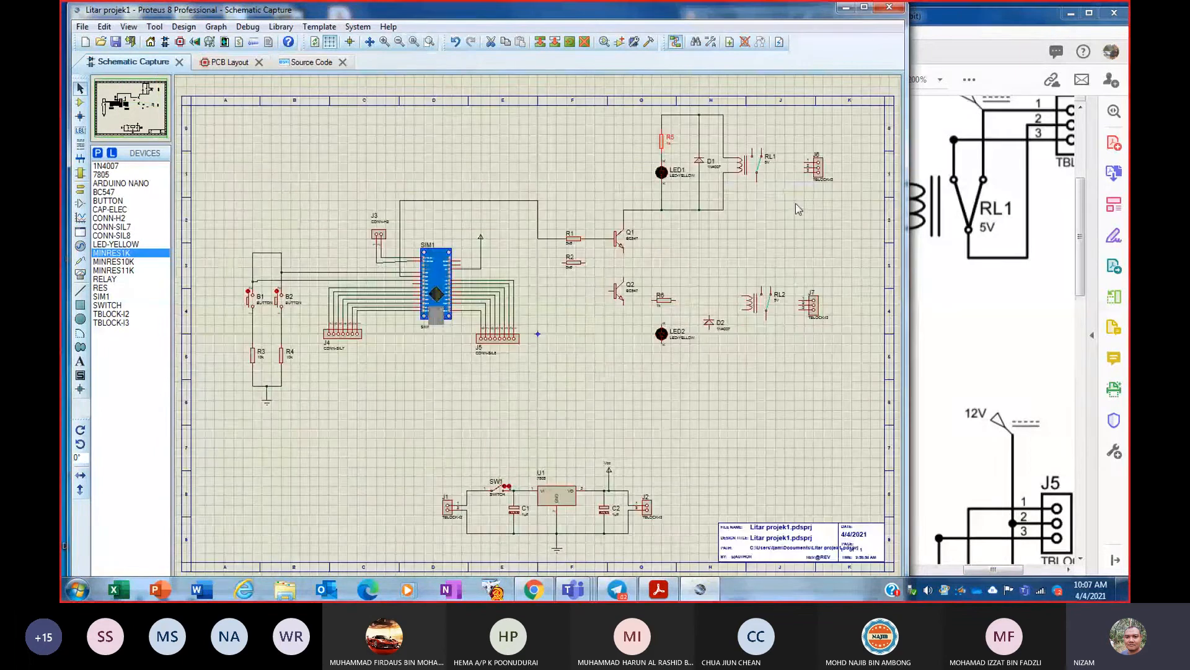
{"action": "scroll", "coordinate": [539, 340], "scroll_direction": "up", "scroll_amount": 2}
{"action": "scroll", "coordinate": [538, 341], "scroll_direction": "up", "scroll_amount": 2}
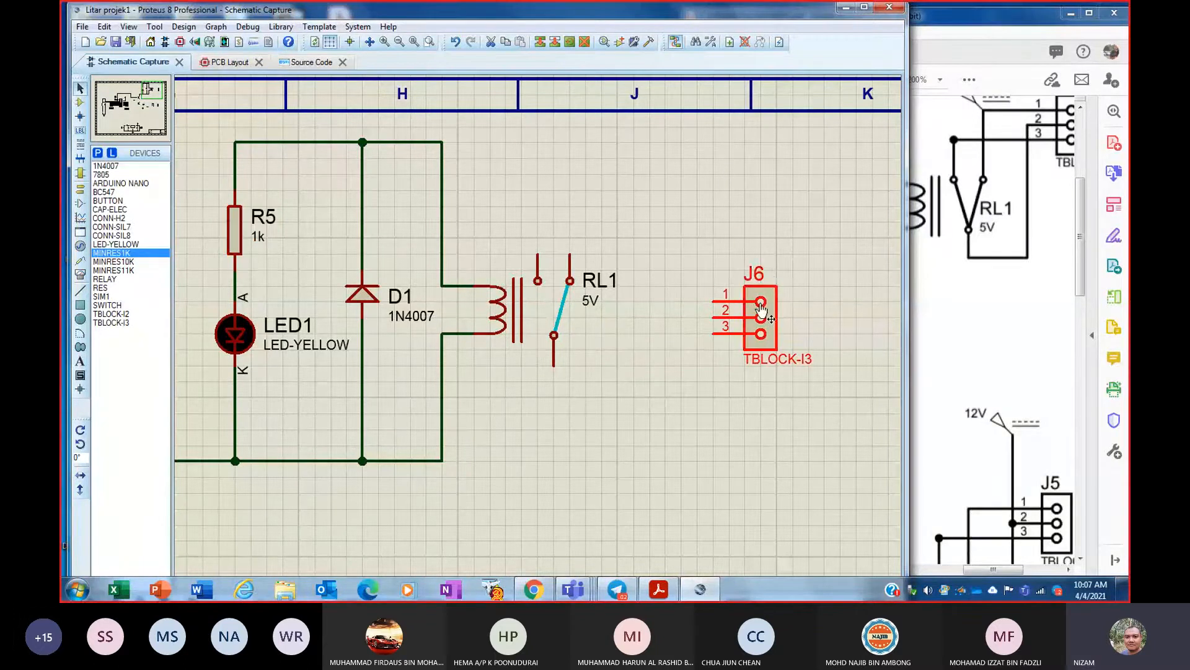
{"action": "left_click_drag", "start_coordinate": [761, 309], "coordinate": [762, 181]}
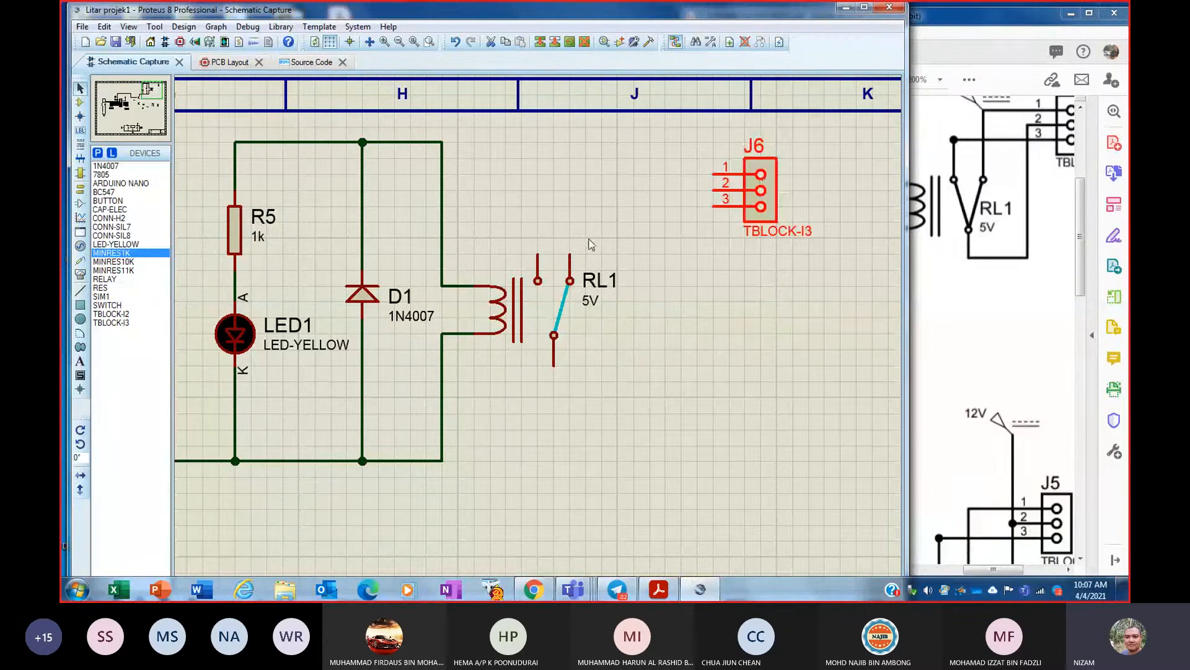
- Wire the normally closed contact of RL1 to pin 1 of J6 and the normally open contact to pin 3
{"action": "left_click", "coordinate": [570, 253]}
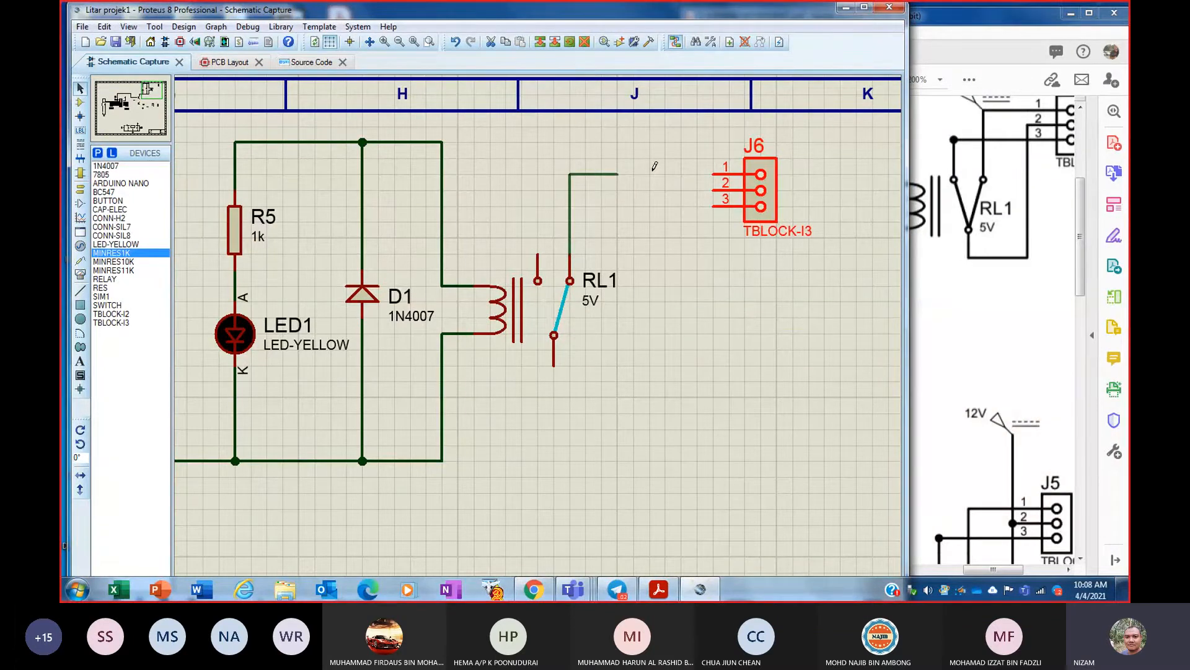
{"action": "left_click", "coordinate": [714, 174]}
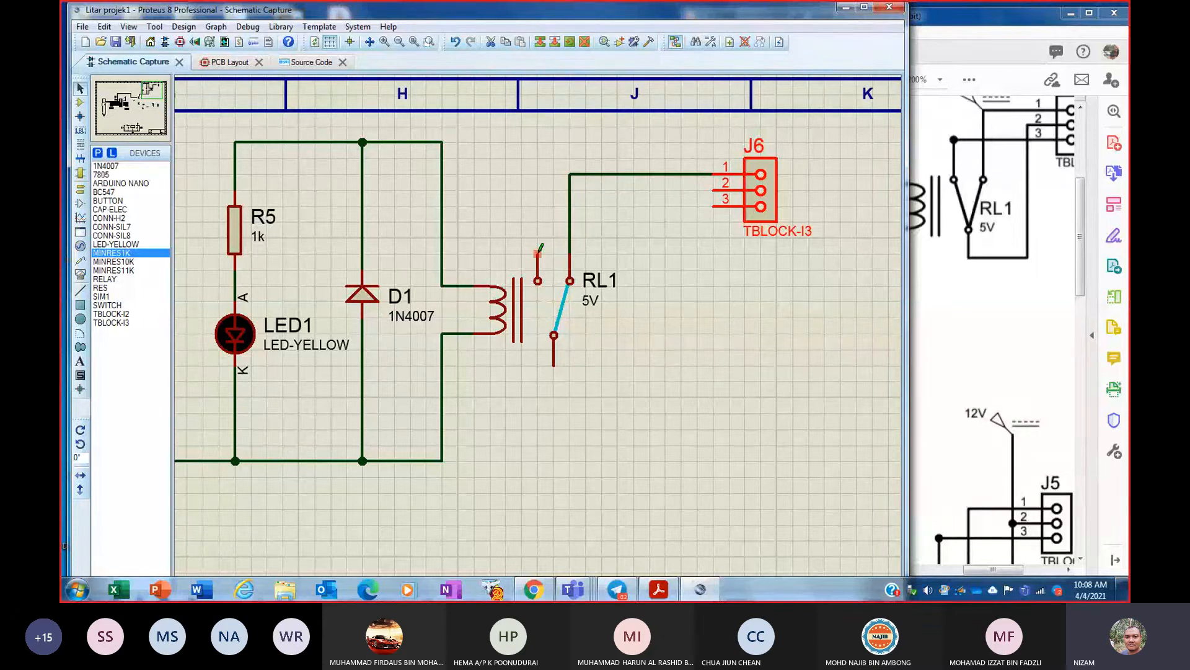
{"action": "left_click", "coordinate": [537, 251]}
{"action": "left_click", "coordinate": [537, 207]}
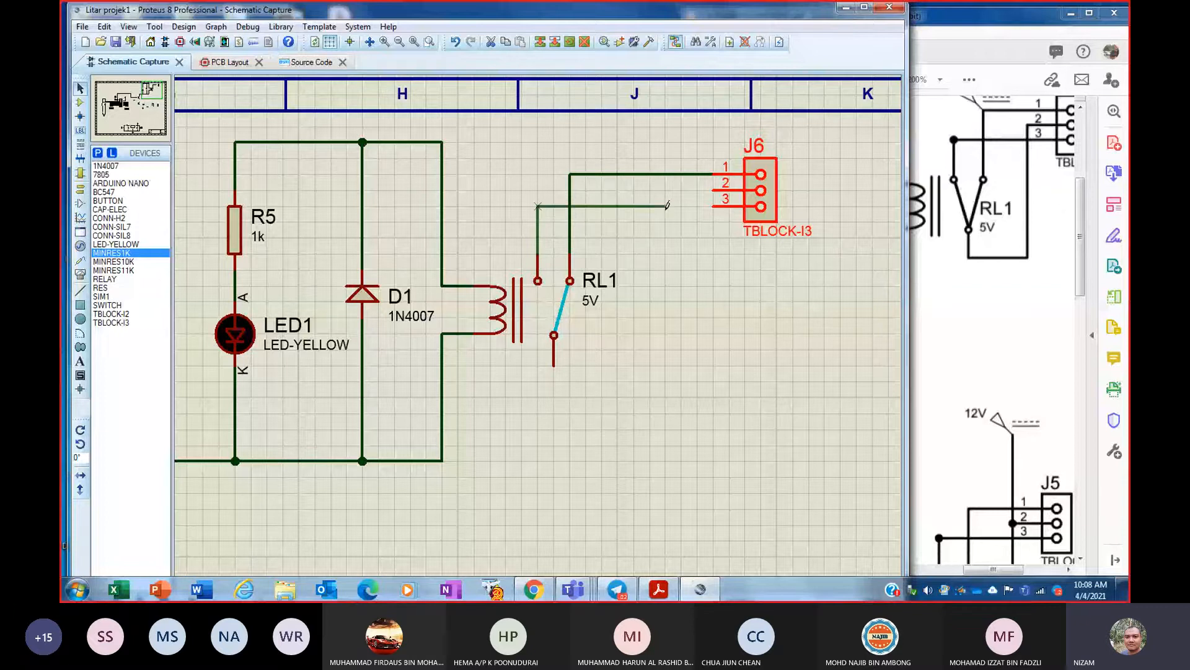
{"action": "left_click", "coordinate": [712, 207]}
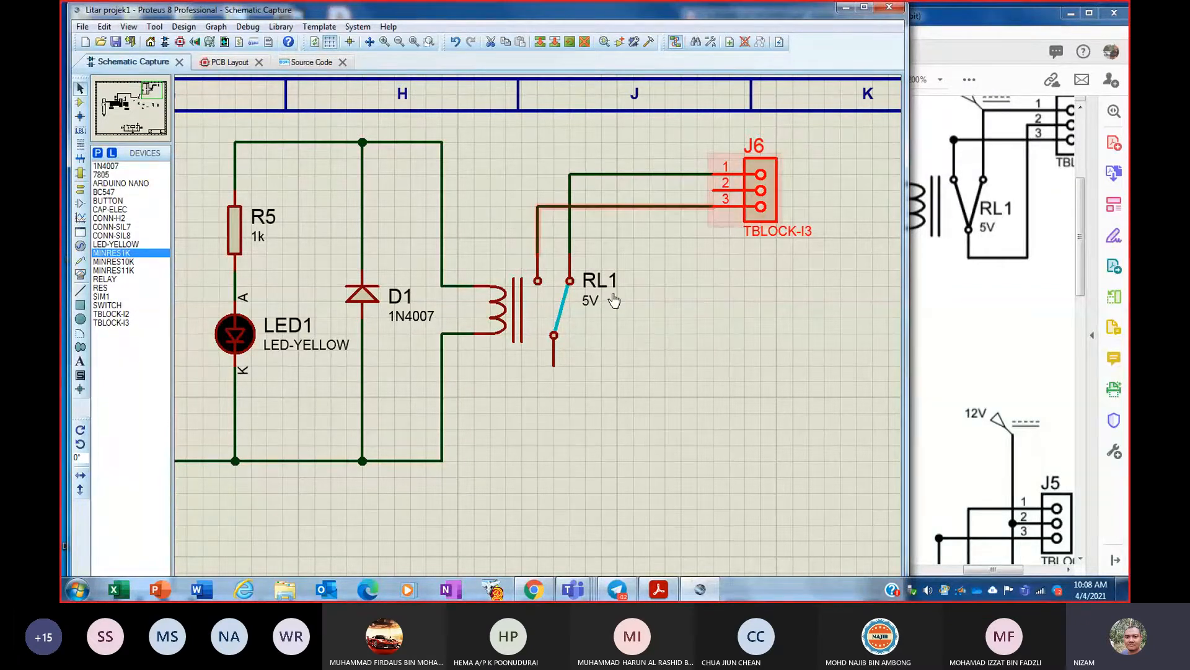
- Wire the common contact of RL1 down, across and up to pin 2 of J6
{"action": "left_click", "coordinate": [555, 364]}
{"action": "left_click", "coordinate": [553, 445]}
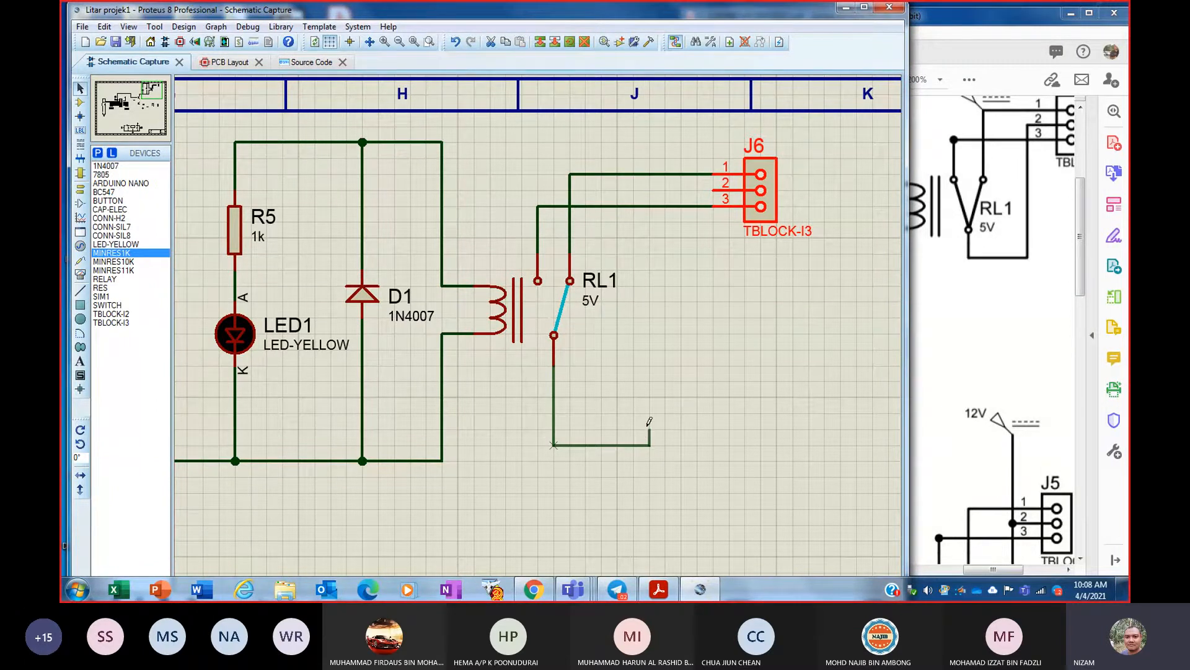
{"action": "left_click", "coordinate": [650, 445]}
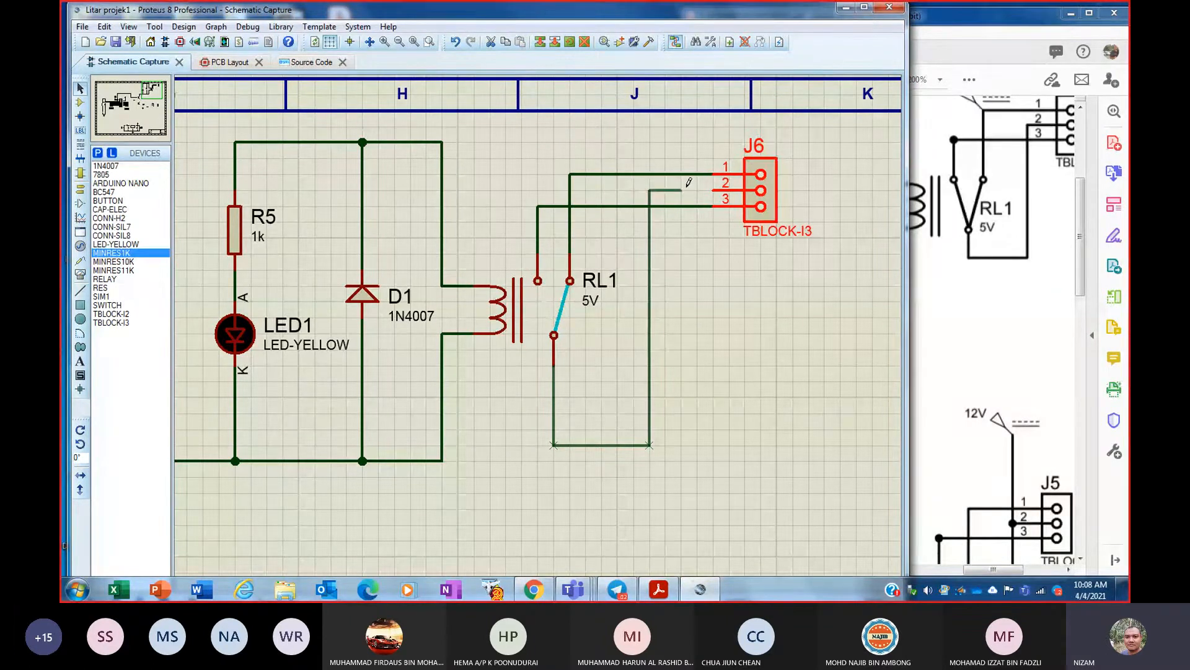
{"action": "left_click", "coordinate": [719, 190]}
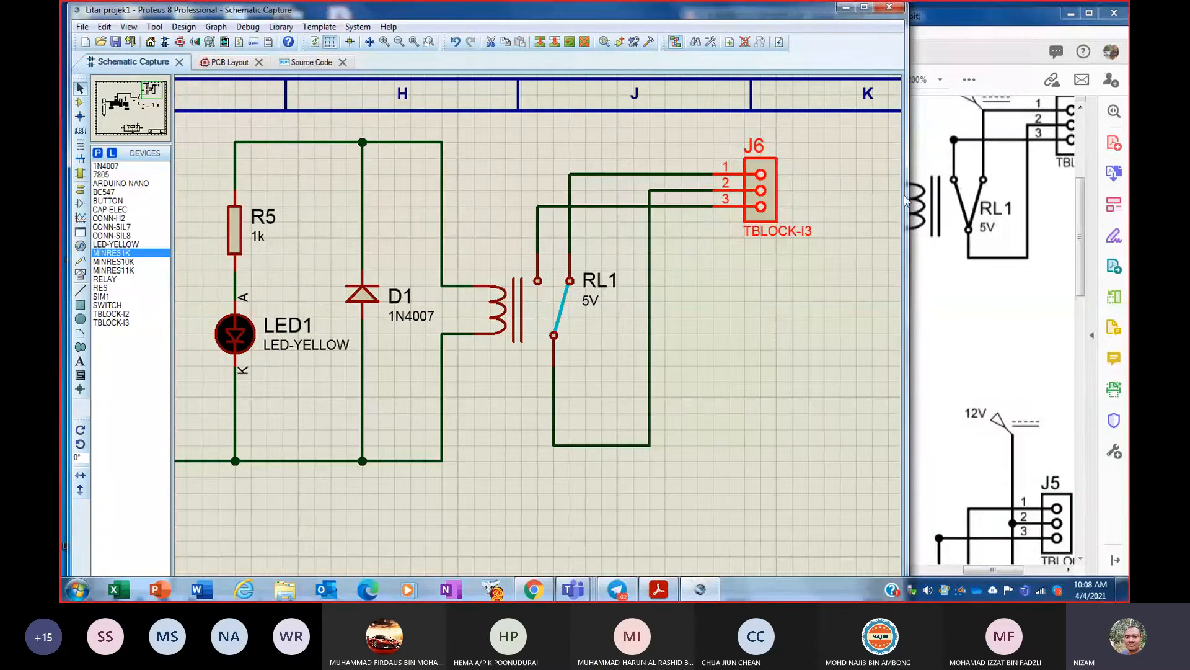
- Check the 12V source in the reference PDF and place a 12 V DC generator on the wire to pin 1 of J6
{"action": "scroll", "coordinate": [1017, 232], "scroll_direction": "up", "scroll_amount": 2}
{"action": "scroll", "coordinate": [1017, 232], "scroll_direction": "down", "scroll_amount": 2}
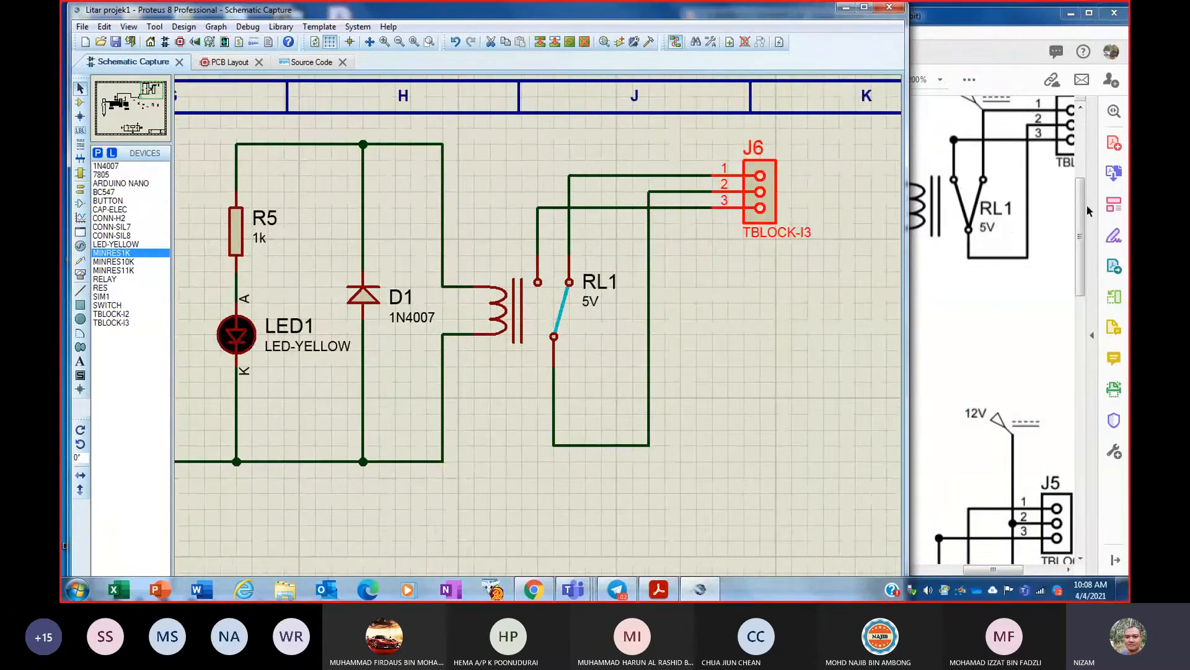
{"action": "left_click_drag", "start_coordinate": [1082, 209], "coordinate": [1082, 176]}
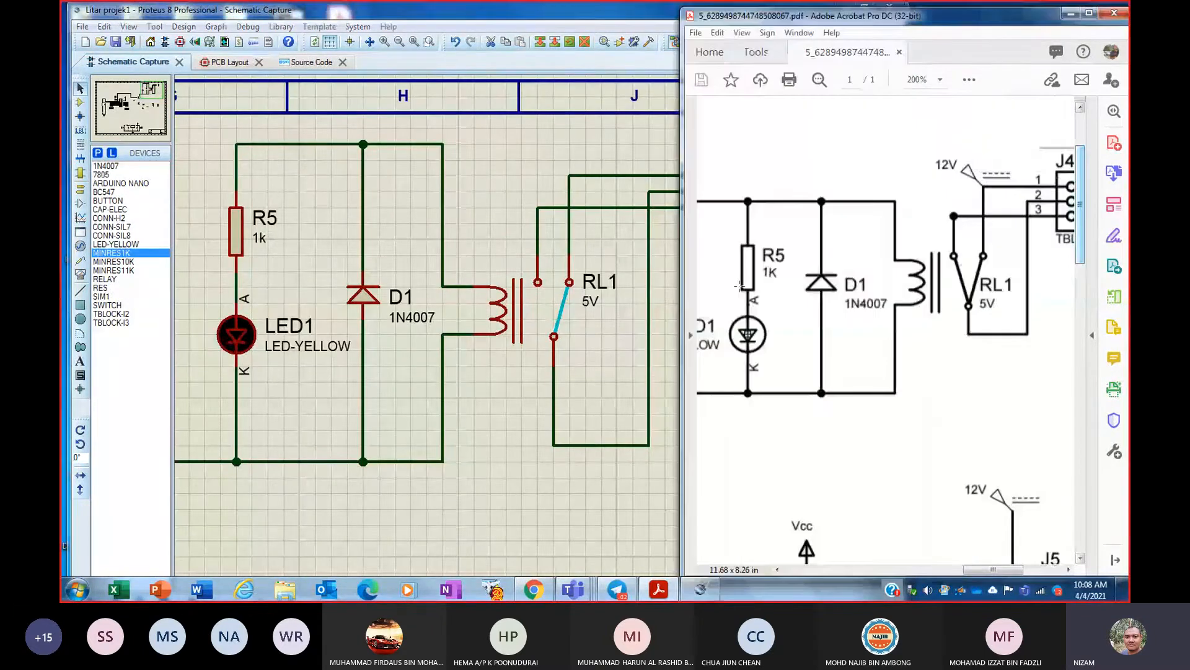
{"action": "left_click", "coordinate": [607, 159]}
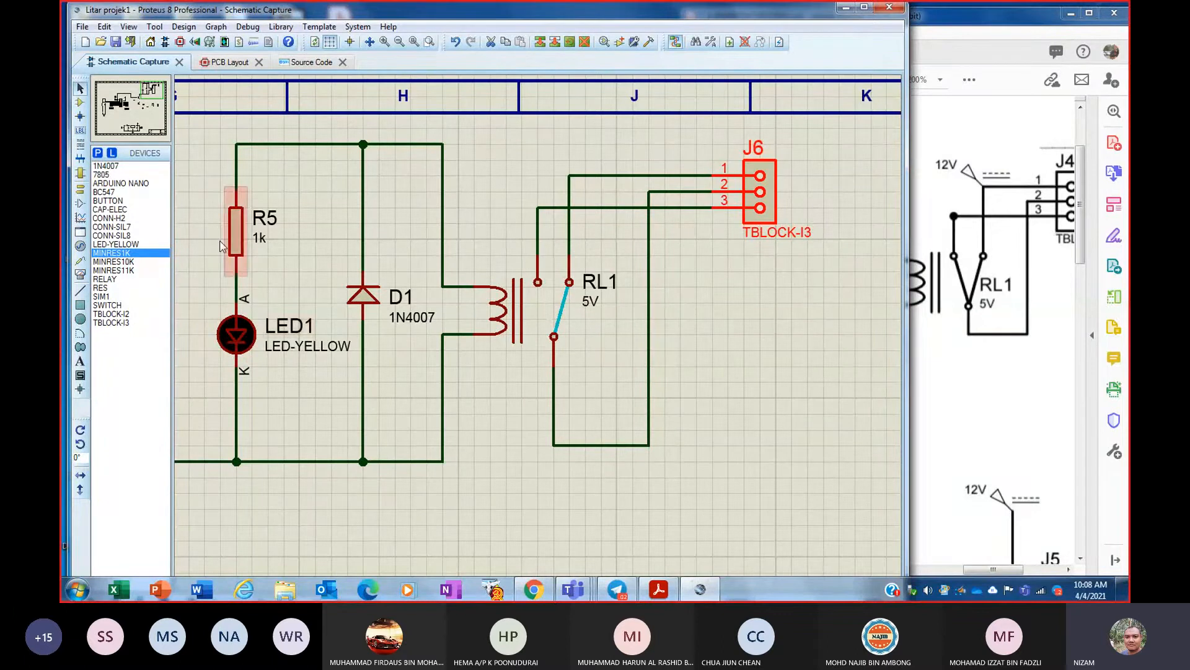
{"action": "left_click", "coordinate": [80, 247]}
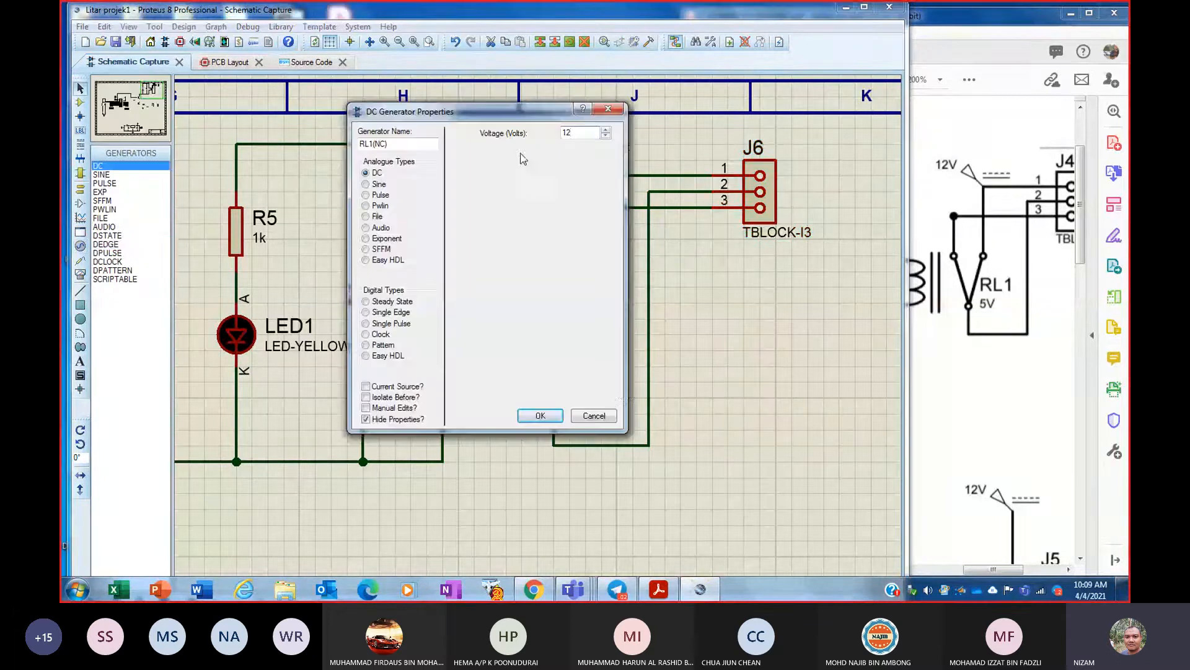
{"action": "type", "text": "12"}
{"action": "left_click", "coordinate": [591, 415]}
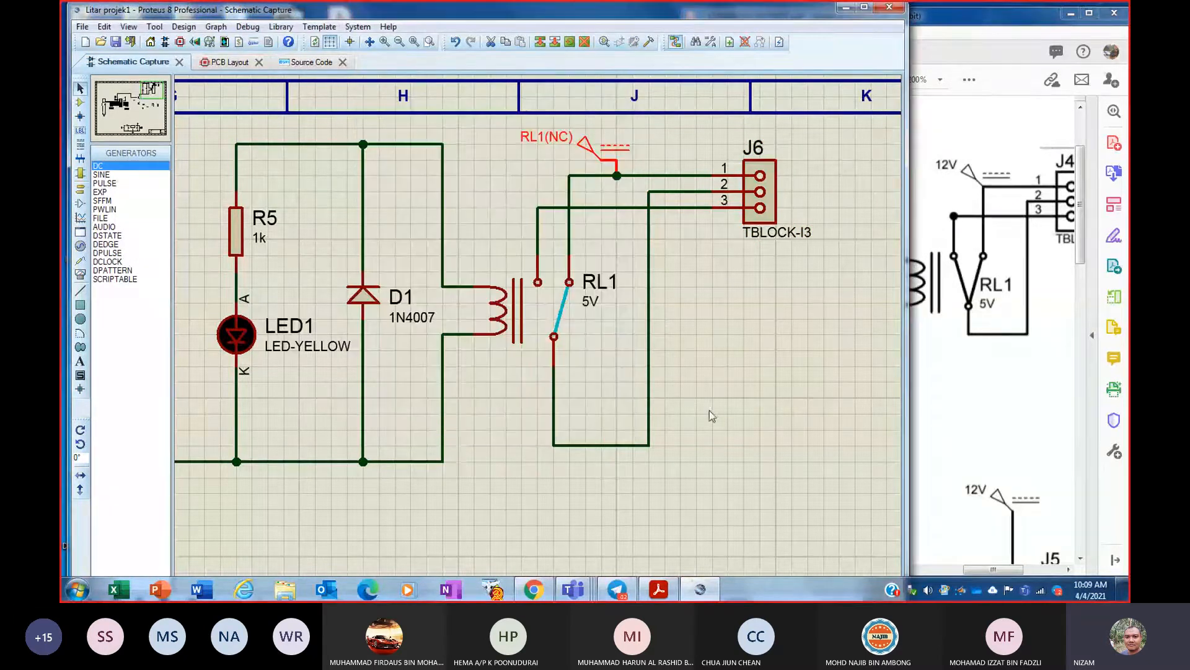
{"action": "left_click", "coordinate": [745, 391]}
- Turn off the Hide Properties option for the 12 V DC generator next to J6
{"action": "left_click", "coordinate": [586, 149]}
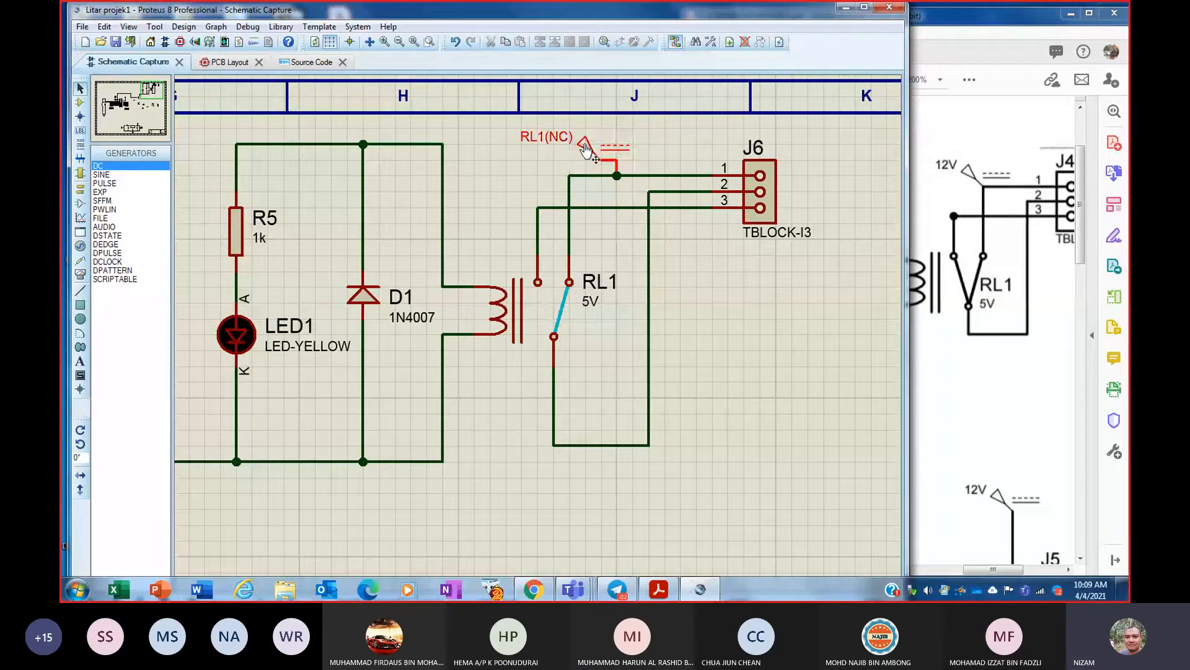
{"action": "right_click", "coordinate": [597, 141]}
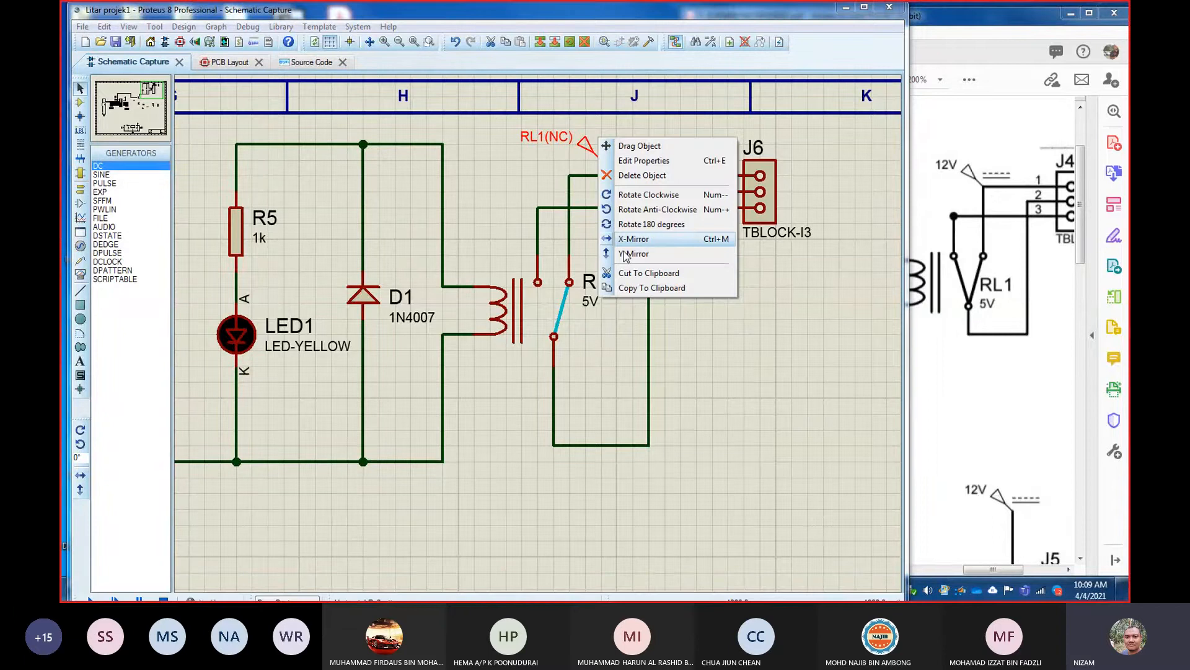
{"action": "left_click", "coordinate": [643, 161]}
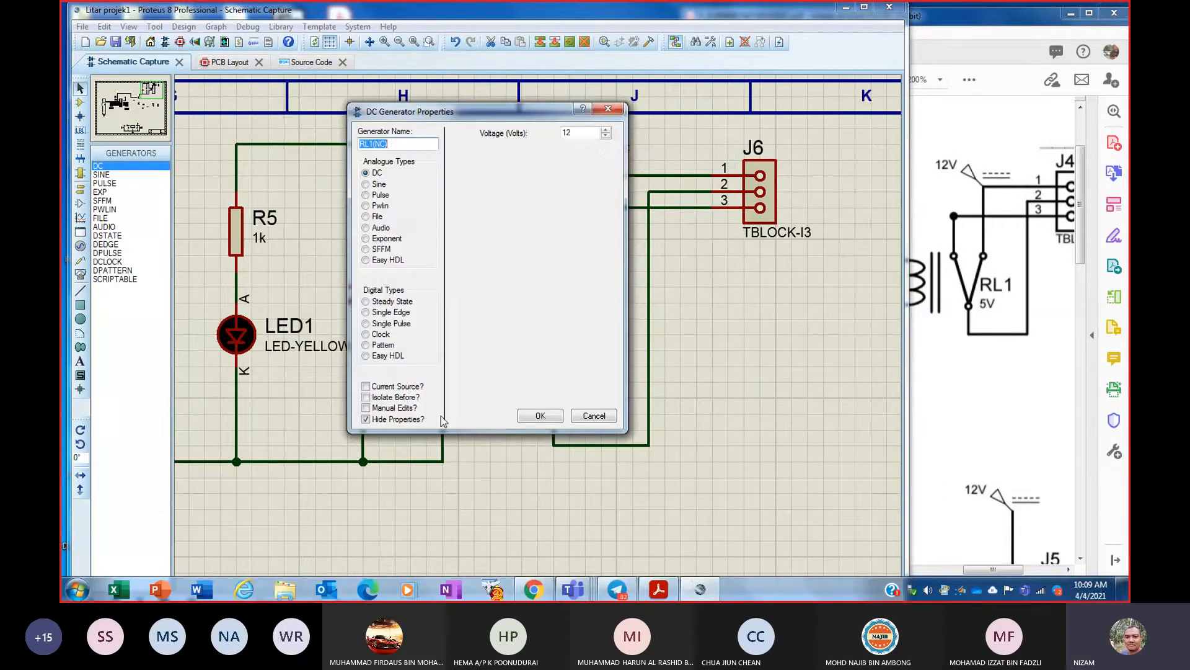
{"action": "left_click", "coordinate": [397, 423]}
{"action": "left_click", "coordinate": [398, 424]}
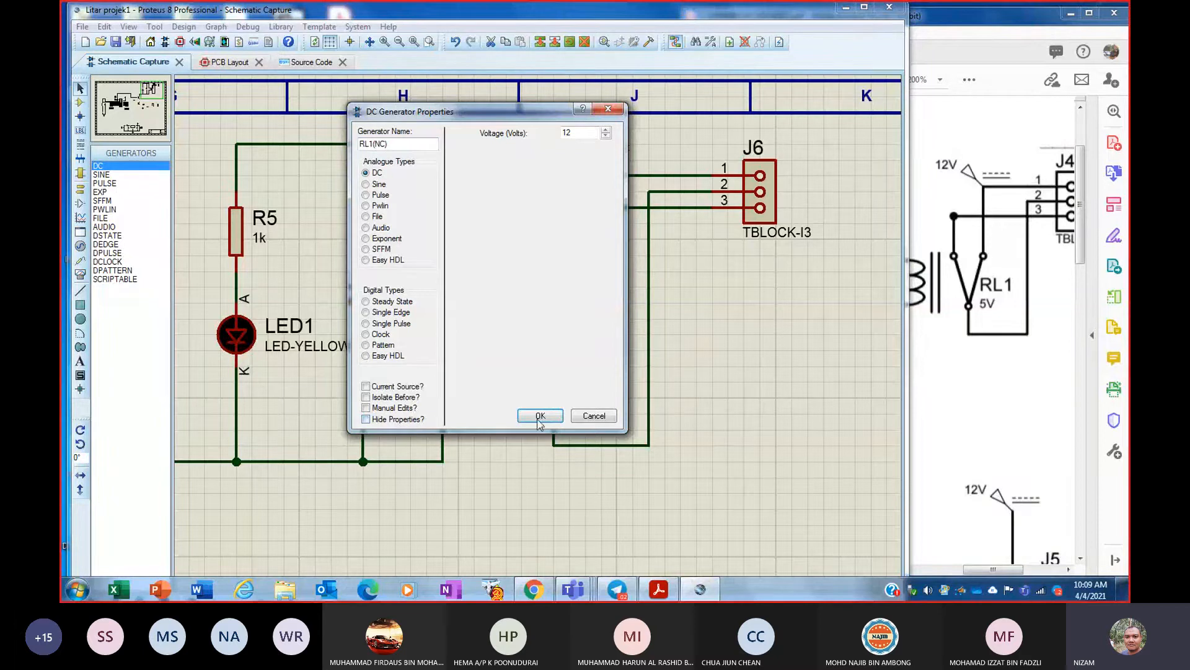
{"action": "left_click", "coordinate": [540, 416]}
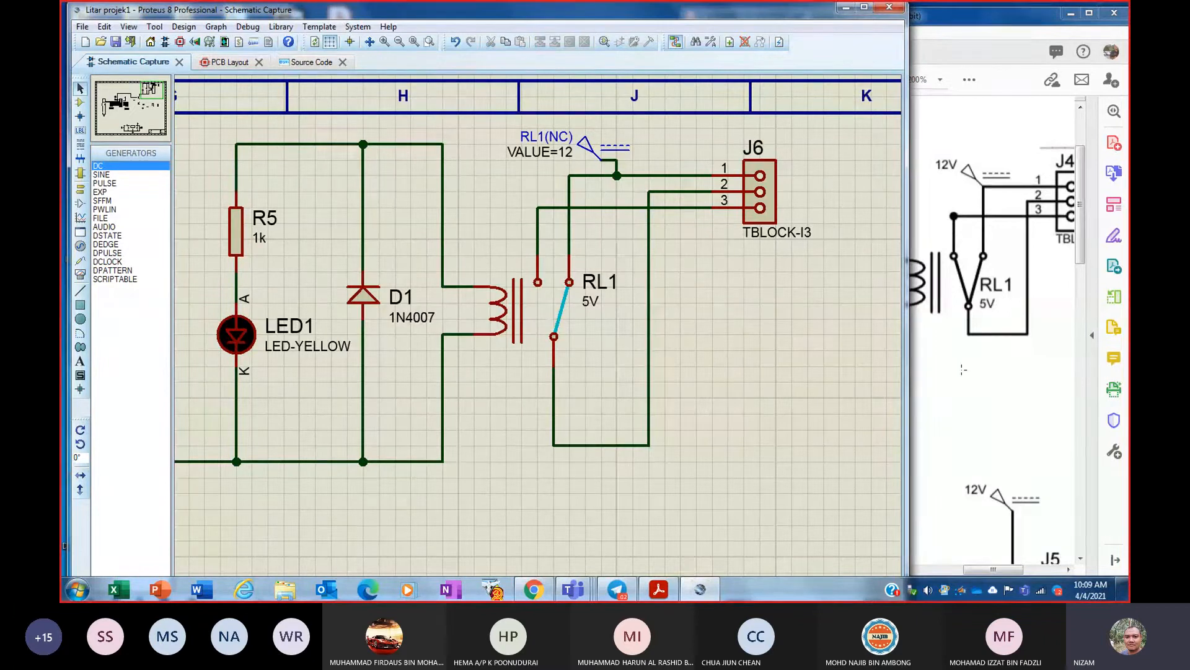
- Check the supply rail in the reference PDF at 125% zoom and wire the top rail of R5 across and down to the wire joining B1 and B2
{"action": "left_click", "coordinate": [1033, 21]}
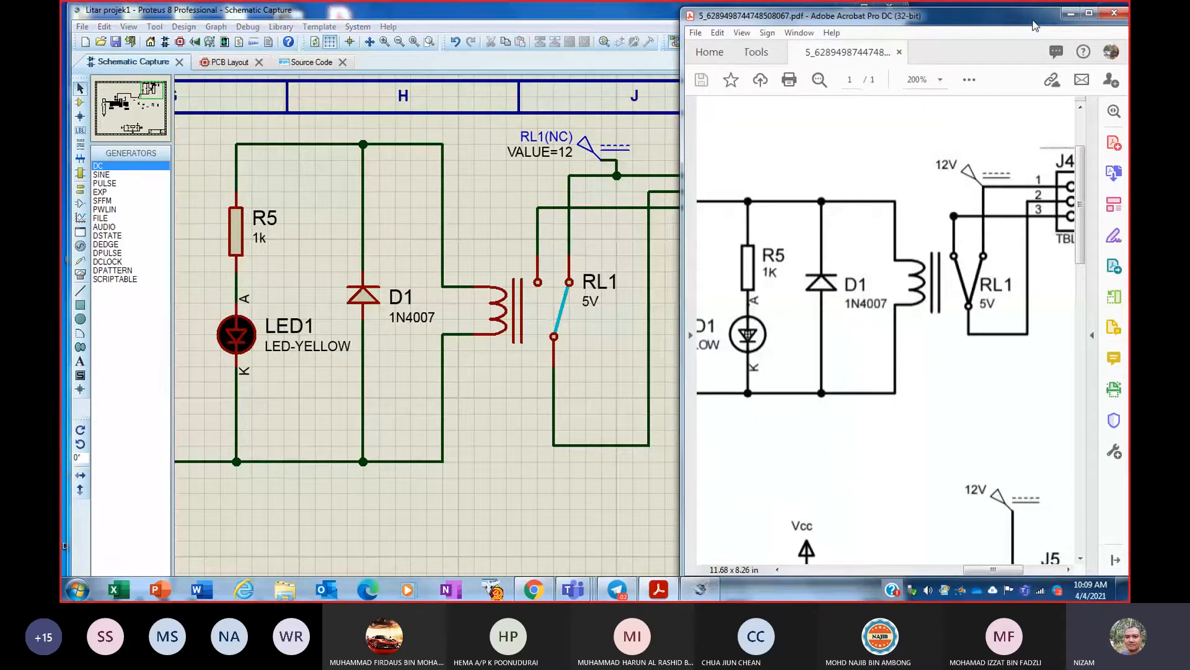
{"action": "scroll", "coordinate": [839, 322], "scroll_direction": "down", "scroll_amount": 1}
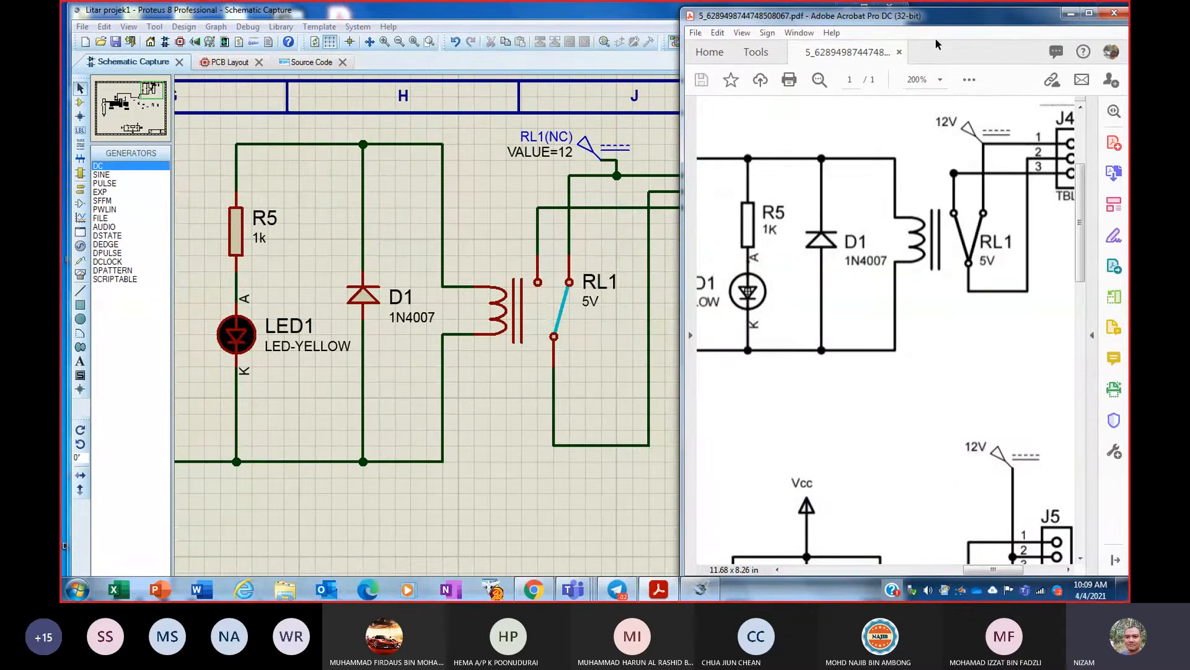
{"action": "left_click", "coordinate": [940, 80]}
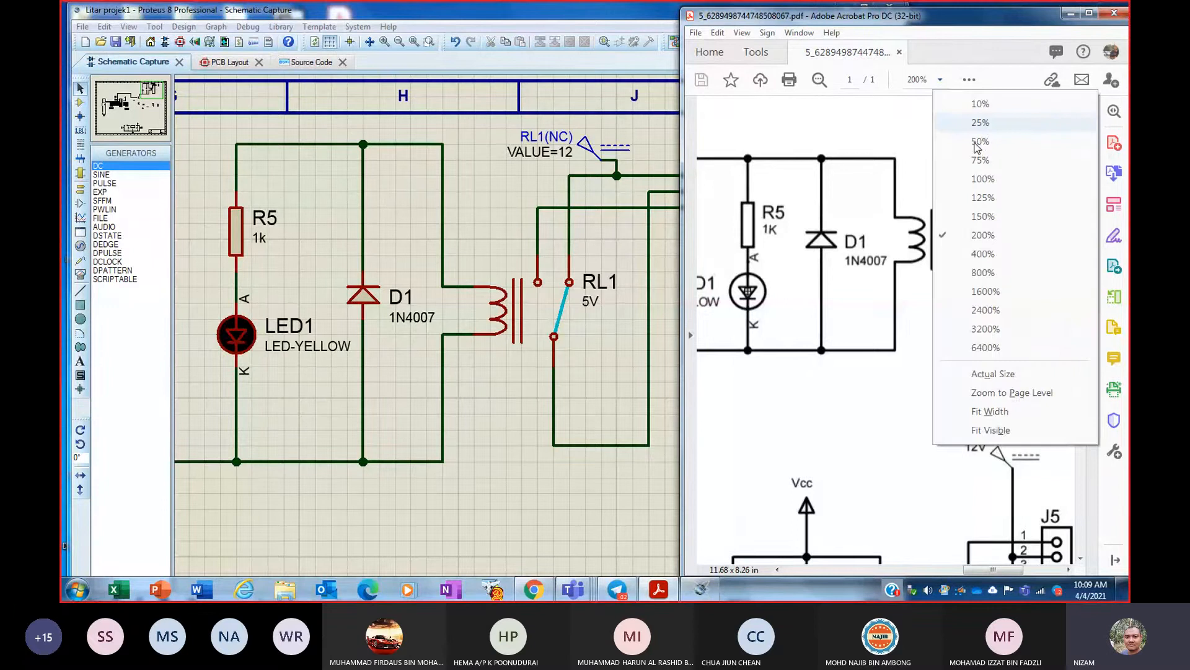
{"action": "left_click", "coordinate": [986, 197]}
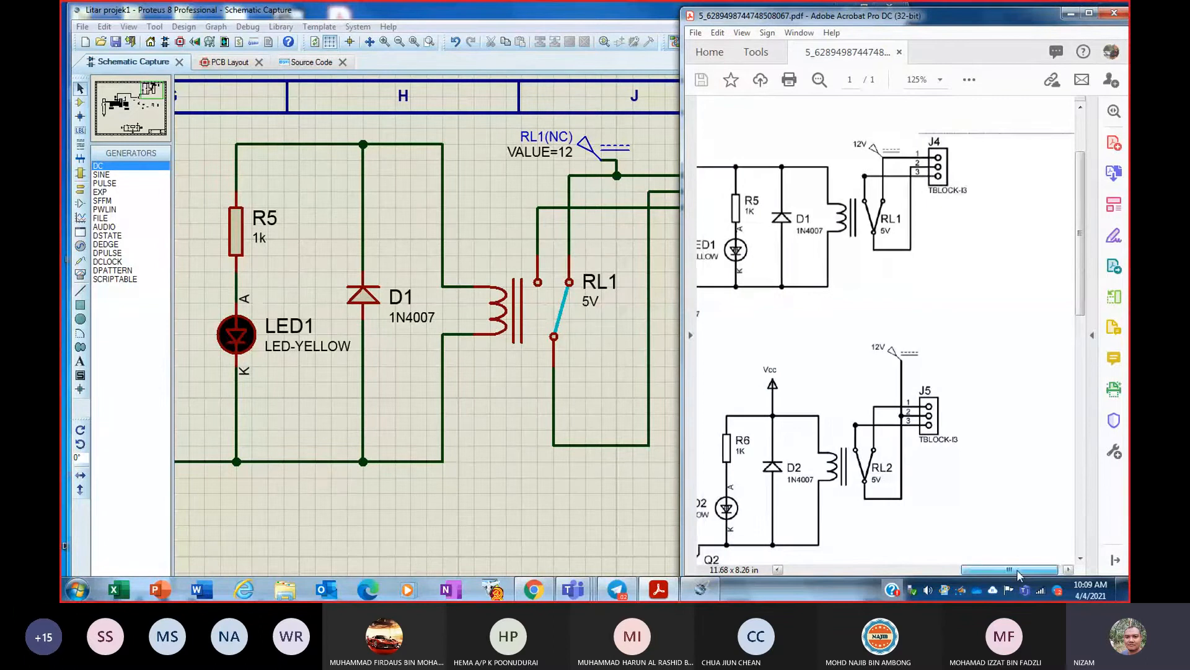
{"action": "left_click_drag", "start_coordinate": [1021, 576], "coordinate": [801, 599]}
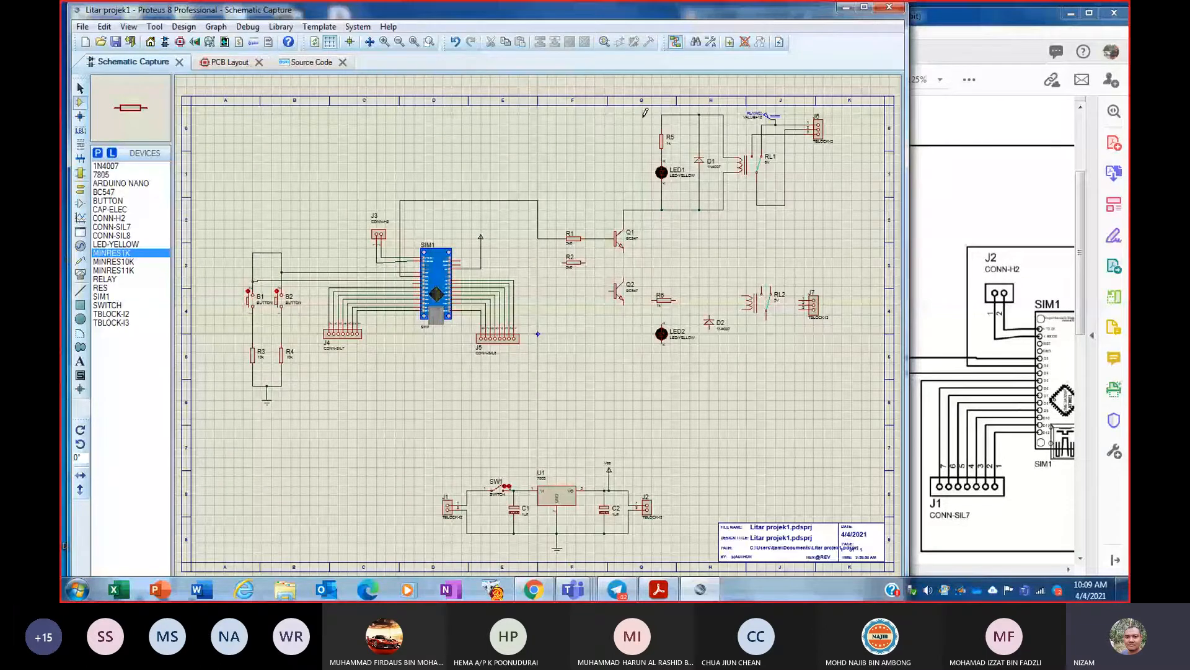
{"action": "left_click", "coordinate": [645, 114]}
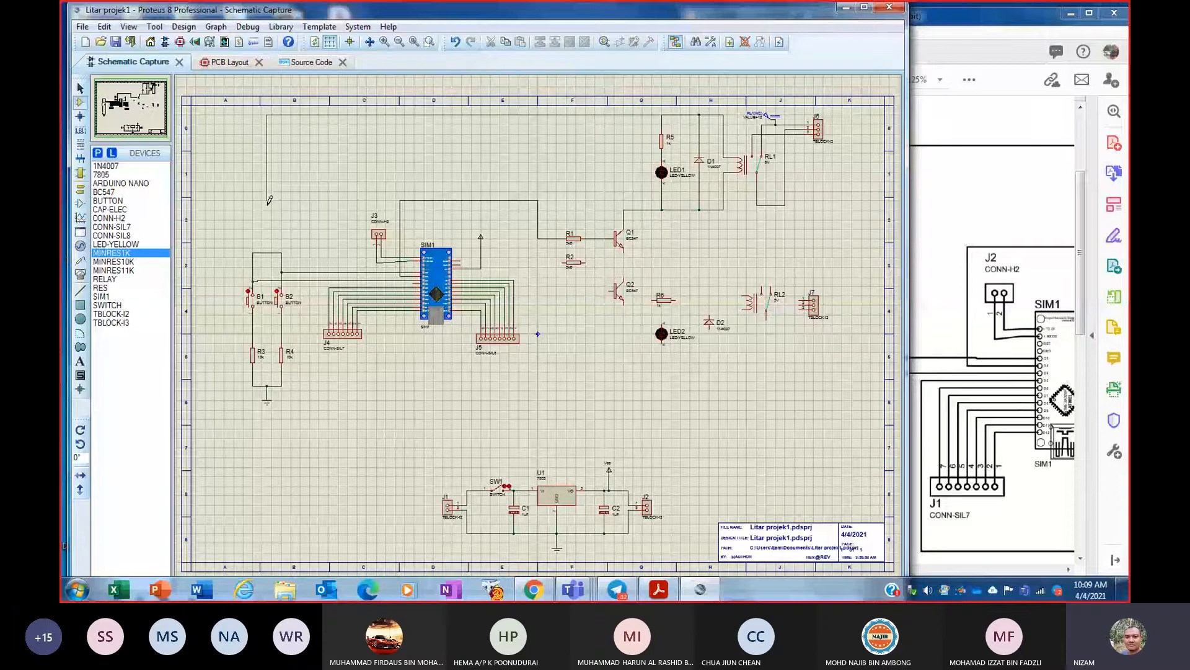
{"action": "left_click", "coordinate": [265, 250]}
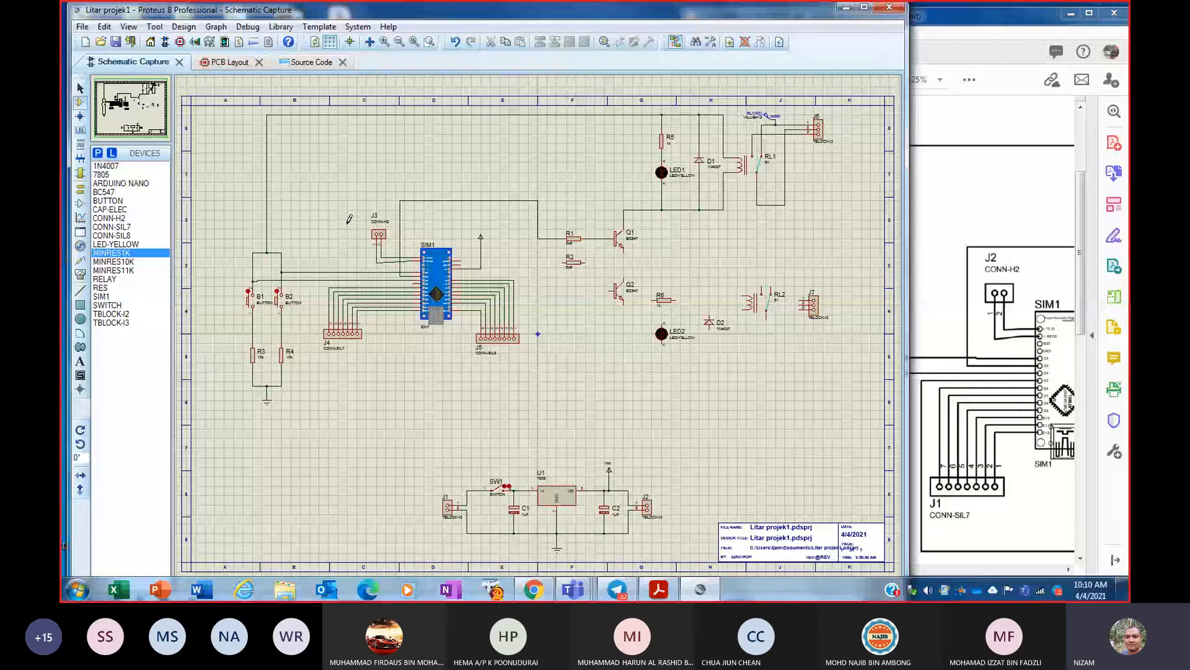
- Check the emitter of Q1 in the reference PDF, place a ground terminal below Q1 and wire the emitter to it
{"action": "left_click", "coordinate": [658, 589]}
{"action": "left_click_drag", "start_coordinate": [874, 569], "coordinate": [964, 590]}
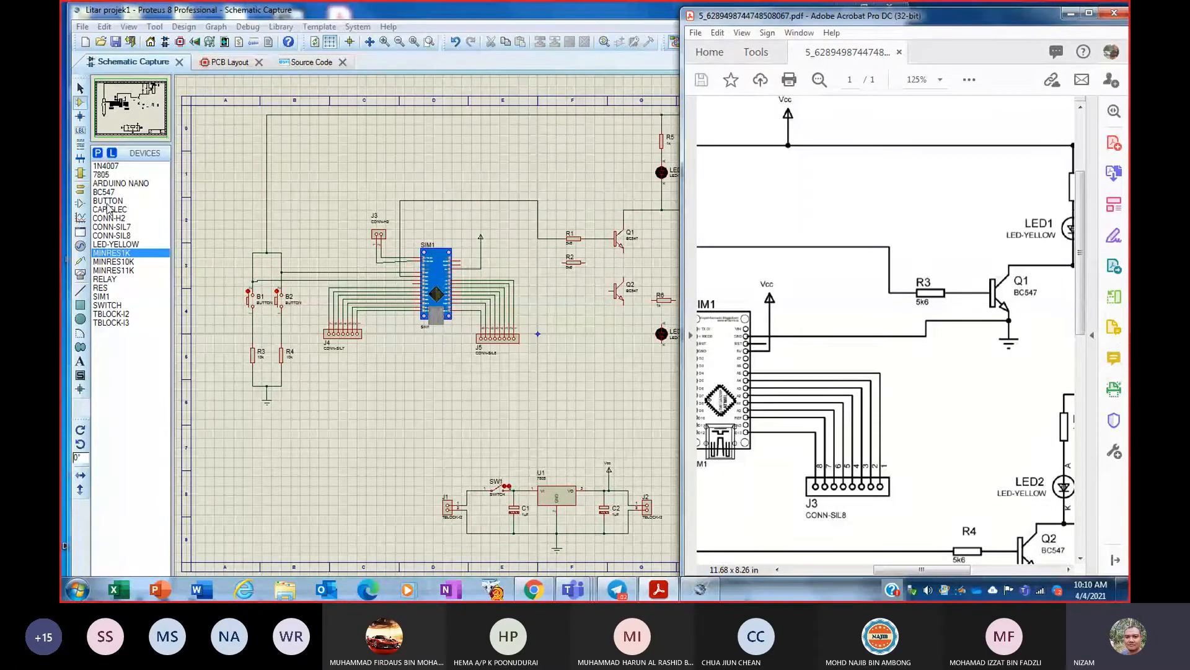
{"action": "left_click", "coordinate": [80, 189]}
{"action": "left_click", "coordinate": [113, 209]}
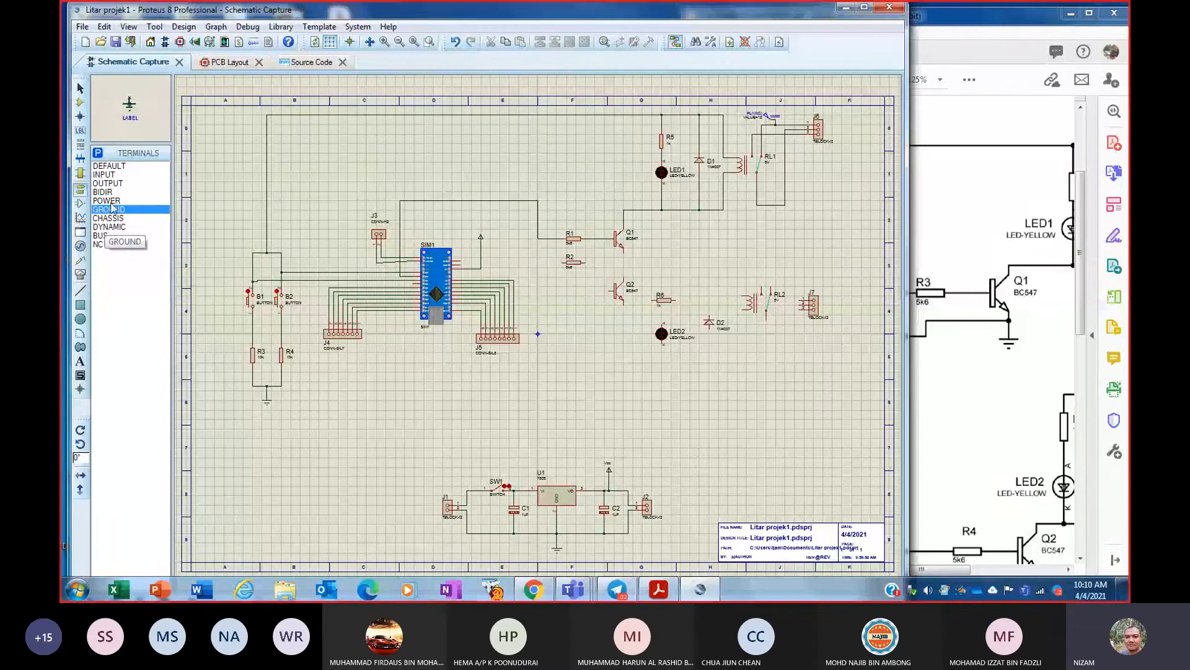
{"action": "scroll", "coordinate": [440, 306], "scroll_direction": "up", "scroll_amount": 2}
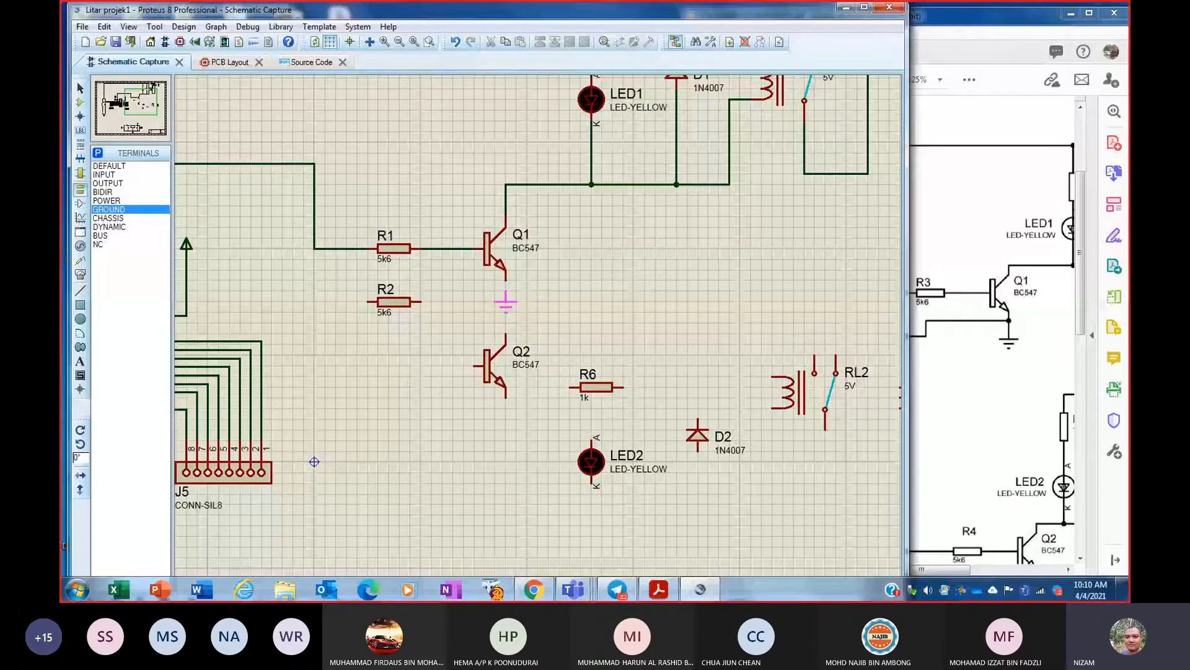
{"action": "left_click", "coordinate": [506, 312]}
{"action": "left_click", "coordinate": [506, 279]}
{"action": "left_click", "coordinate": [506, 304]}
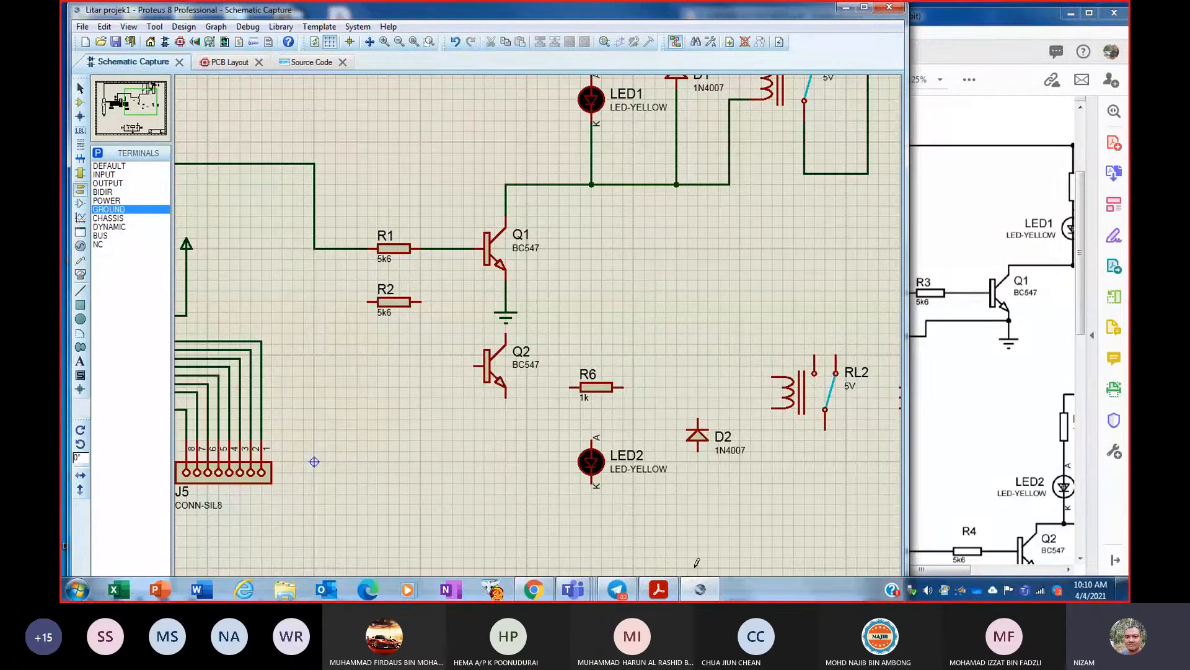
- Move R2 down level with the base of Q2 and wire the GND pin of SIM1 to the ground wire below Q1
{"action": "scroll", "coordinate": [538, 313], "scroll_direction": "up", "scroll_amount": 2}
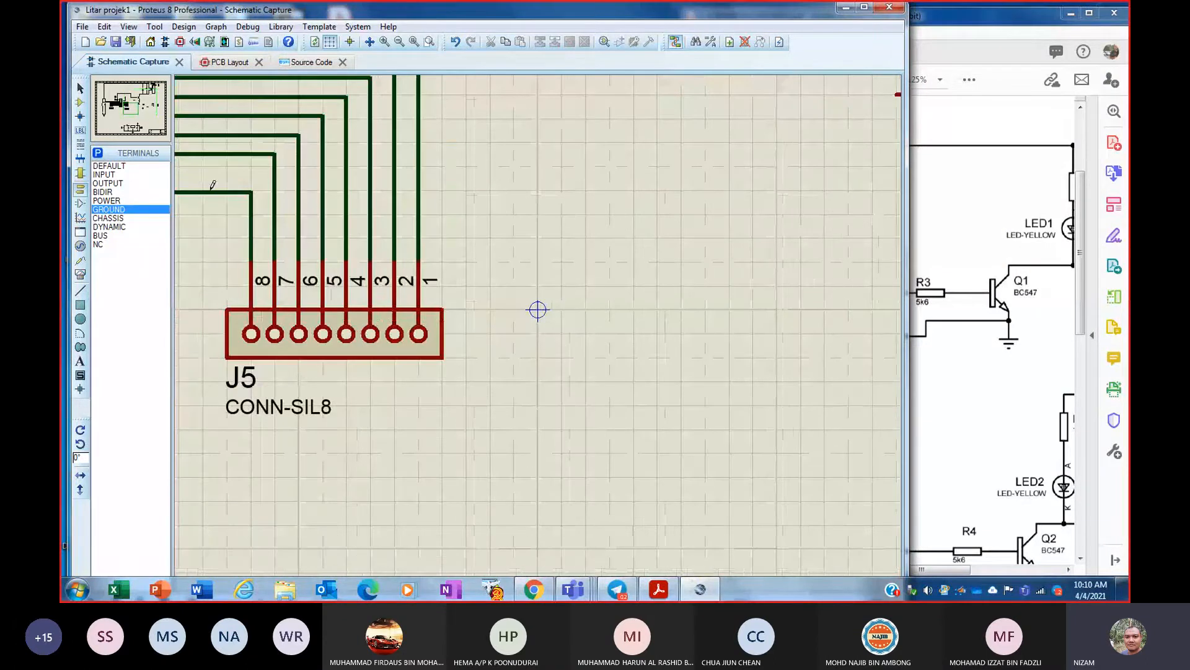
{"action": "scroll", "coordinate": [277, 238], "scroll_direction": "up", "scroll_amount": 2}
{"action": "scroll", "coordinate": [538, 333], "scroll_direction": "down", "scroll_amount": 3}
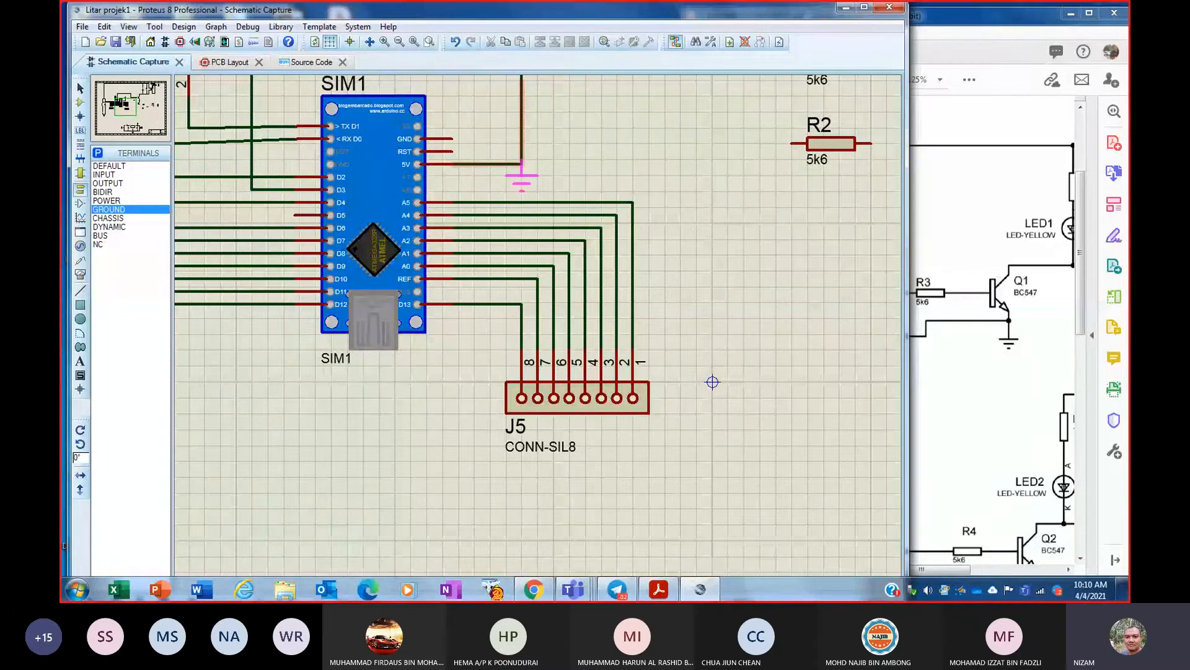
{"action": "scroll", "coordinate": [540, 329], "scroll_direction": "up", "scroll_amount": 3}
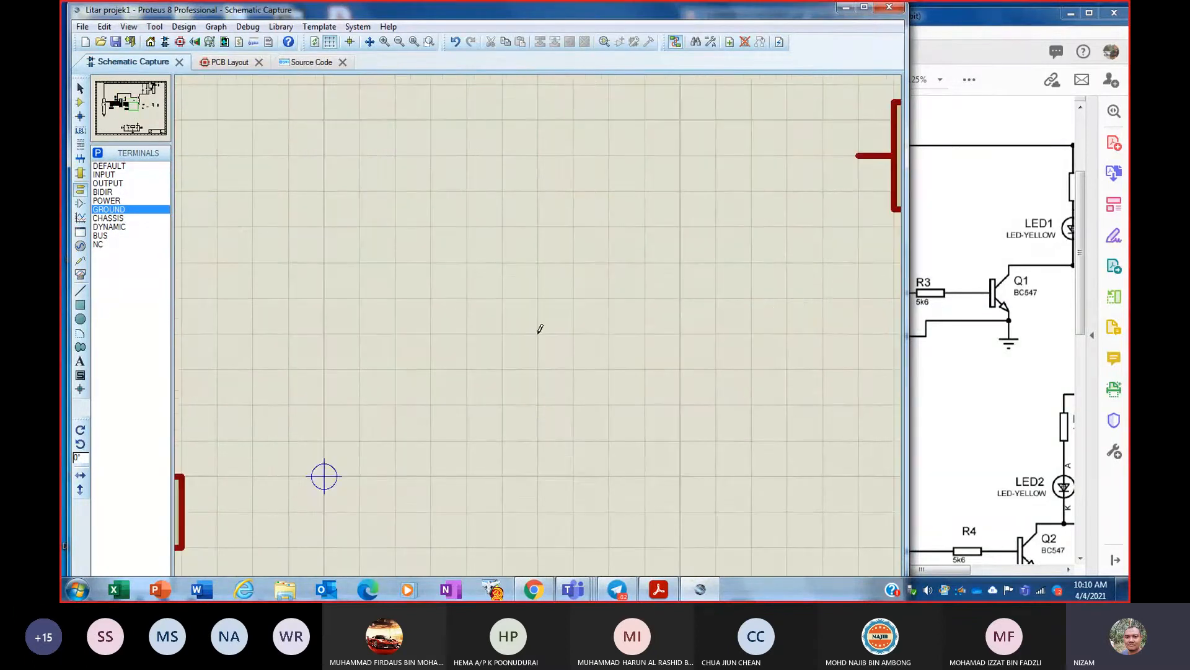
{"action": "scroll", "coordinate": [540, 328], "scroll_direction": "down", "scroll_amount": 1}
{"action": "scroll", "coordinate": [540, 329], "scroll_direction": "down", "scroll_amount": 1}
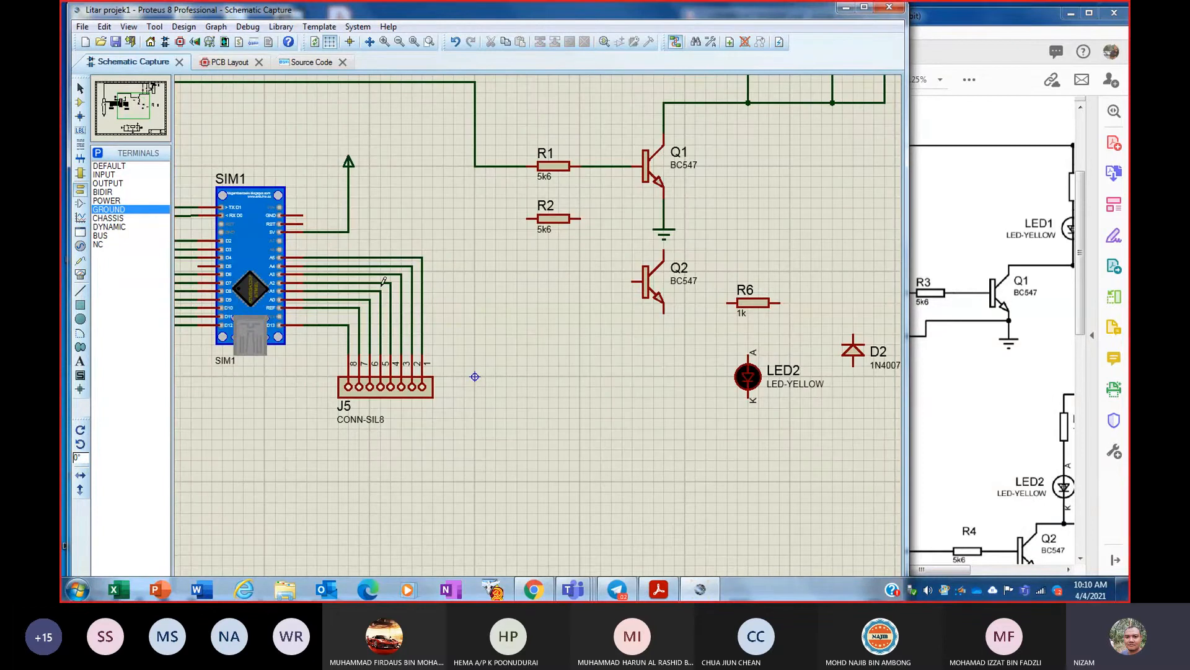
{"action": "left_click", "coordinate": [301, 216]}
{"action": "key", "text": "Escape"}
{"action": "left_click", "coordinate": [557, 229]}
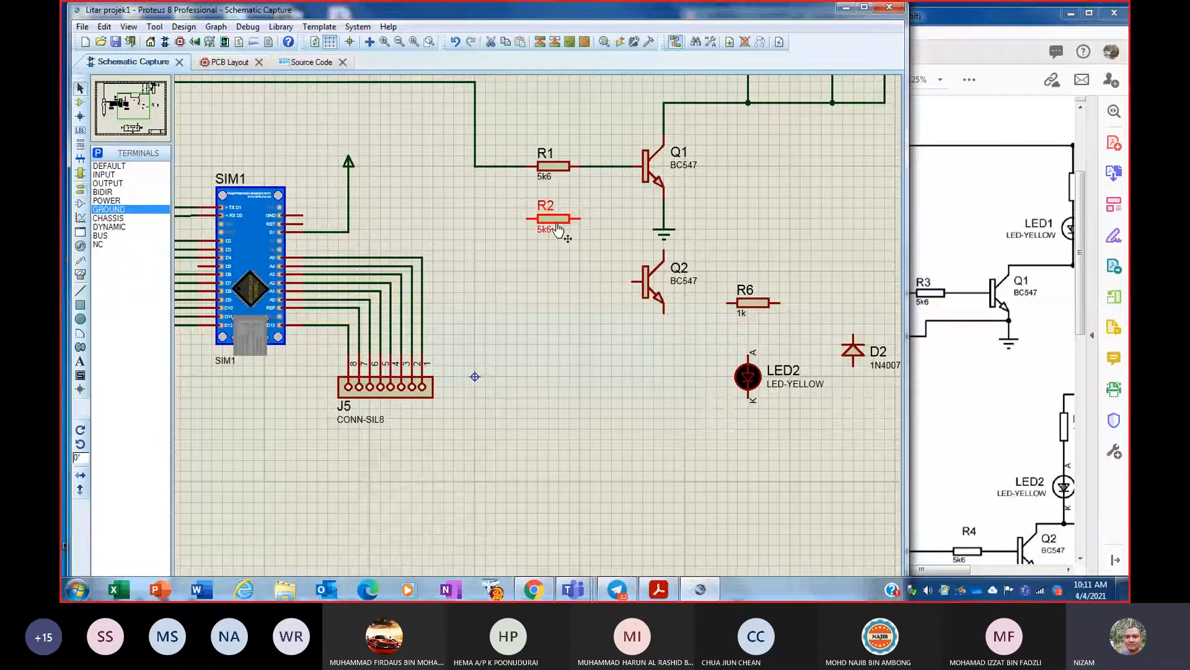
{"action": "left_click_drag", "start_coordinate": [557, 228], "coordinate": [557, 291]}
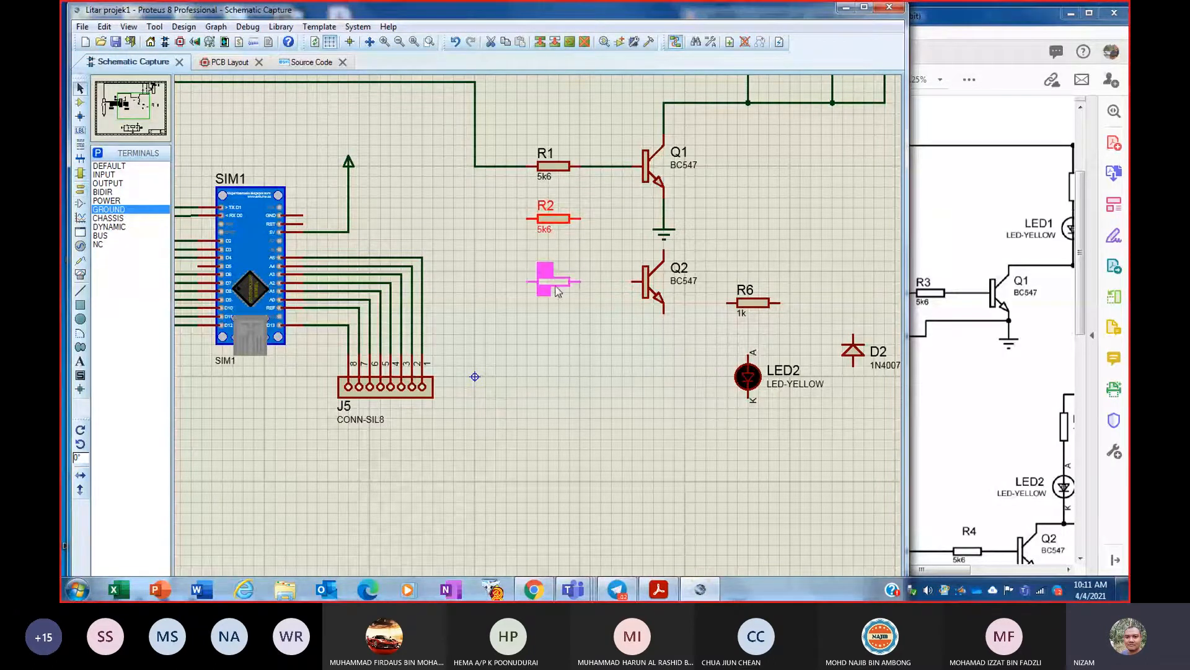
{"action": "left_click", "coordinate": [665, 209]}
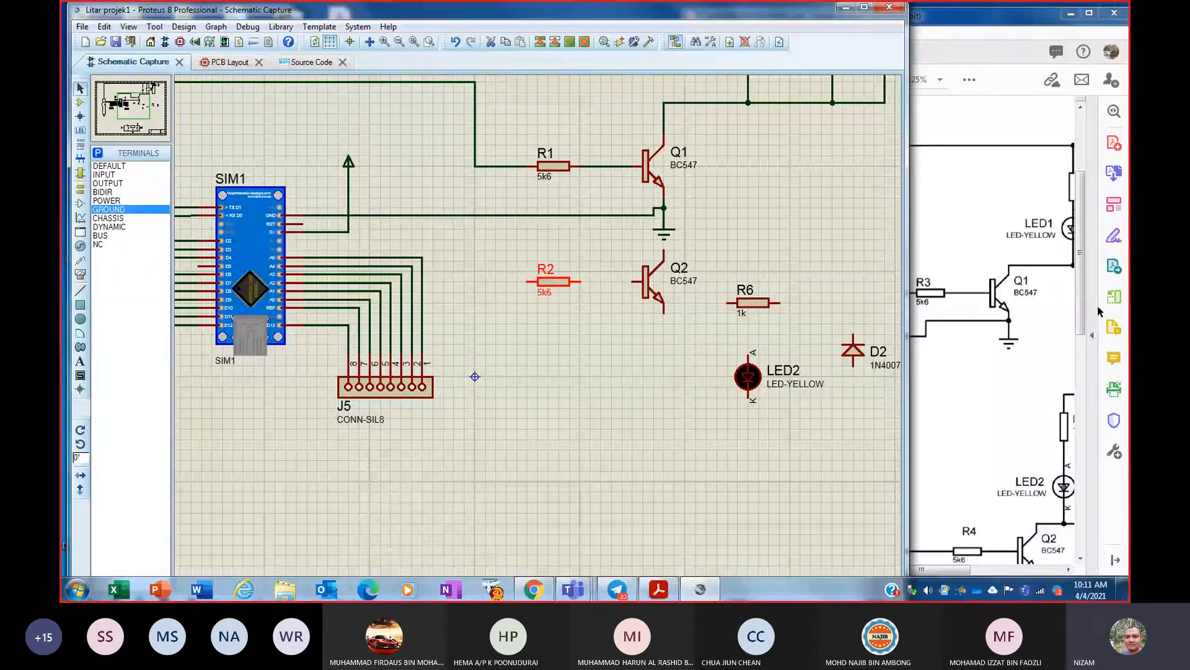
- Trace the wire from R4 at the base of Q2 back to its SIM1 pin in the reference PDF, enlarging the view to 200%
{"action": "left_click", "coordinate": [987, 56]}
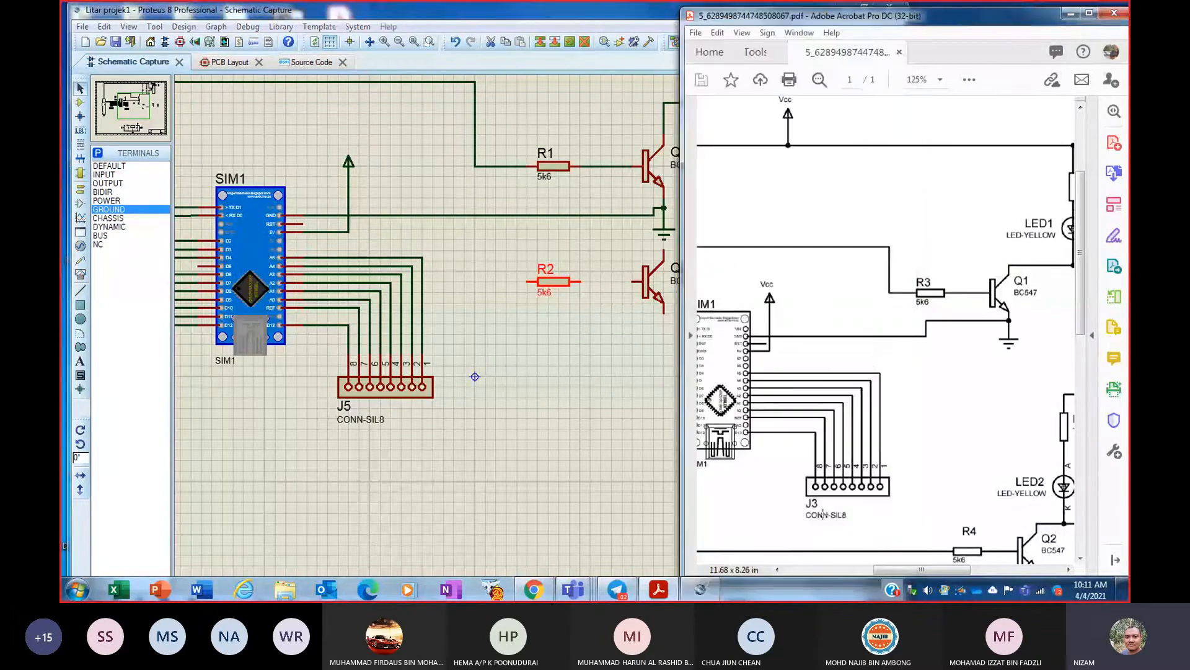
{"action": "scroll", "coordinate": [868, 366], "scroll_direction": "down", "scroll_amount": 1}
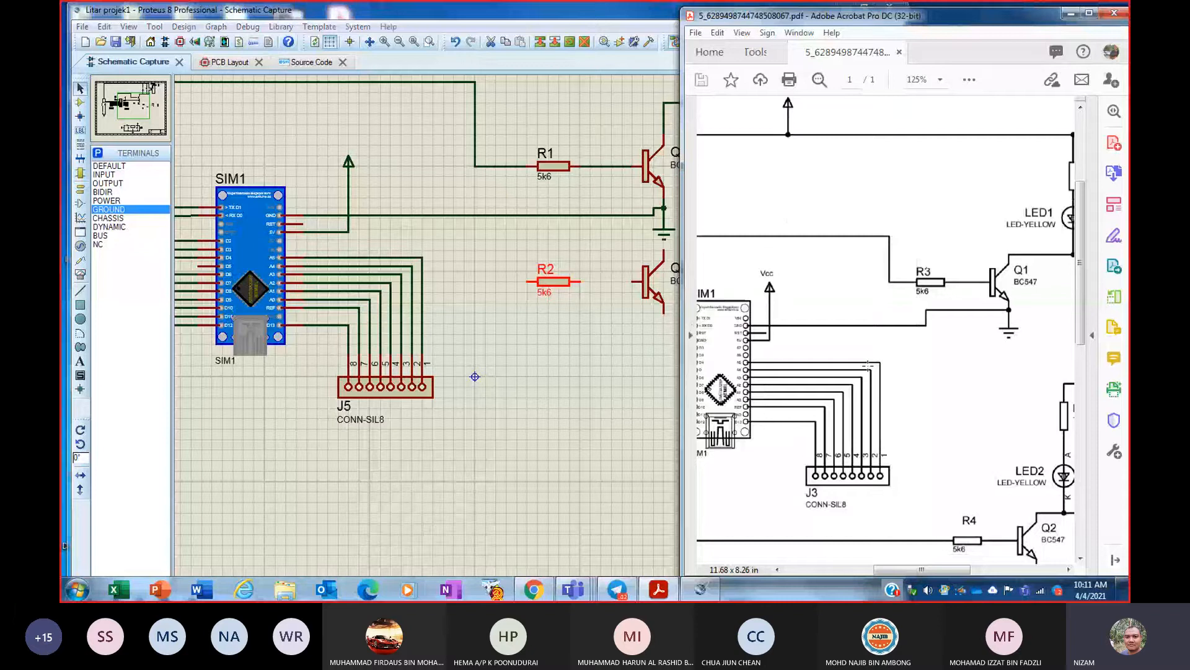
{"action": "scroll", "coordinate": [868, 365], "scroll_direction": "down", "scroll_amount": 3}
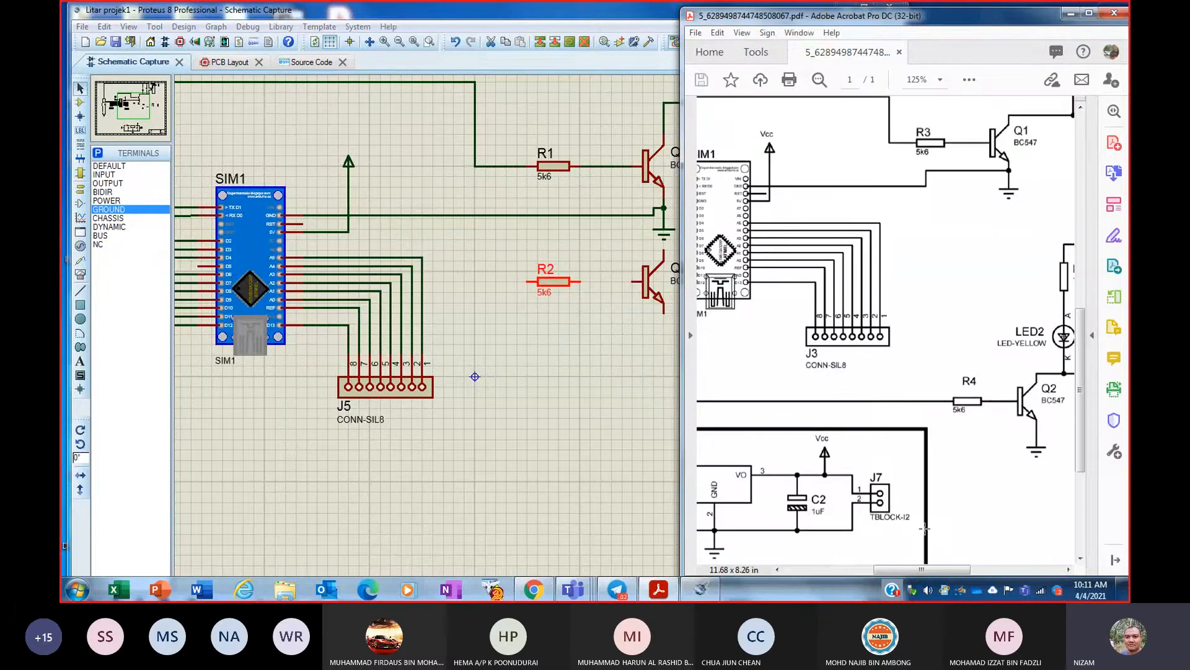
{"action": "scroll", "coordinate": [924, 528], "scroll_direction": "left", "scroll_amount": 2}
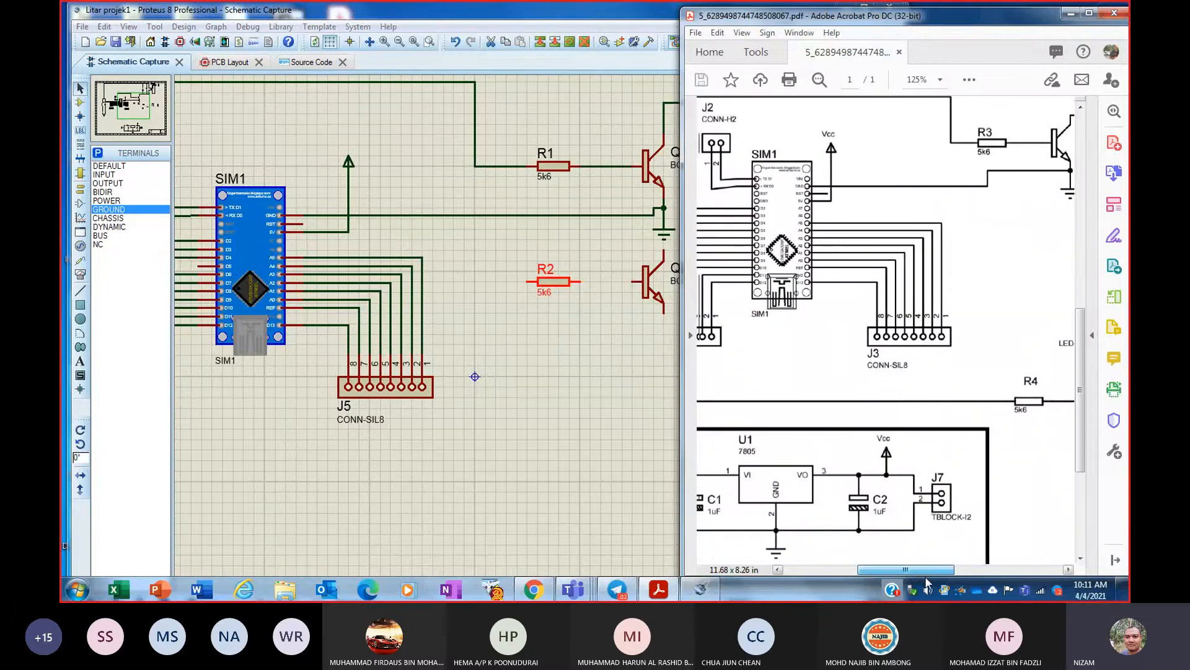
{"action": "scroll", "coordinate": [848, 578], "scroll_direction": "left", "scroll_amount": 8}
{"action": "scroll", "coordinate": [911, 479], "scroll_direction": "right", "scroll_amount": 3}
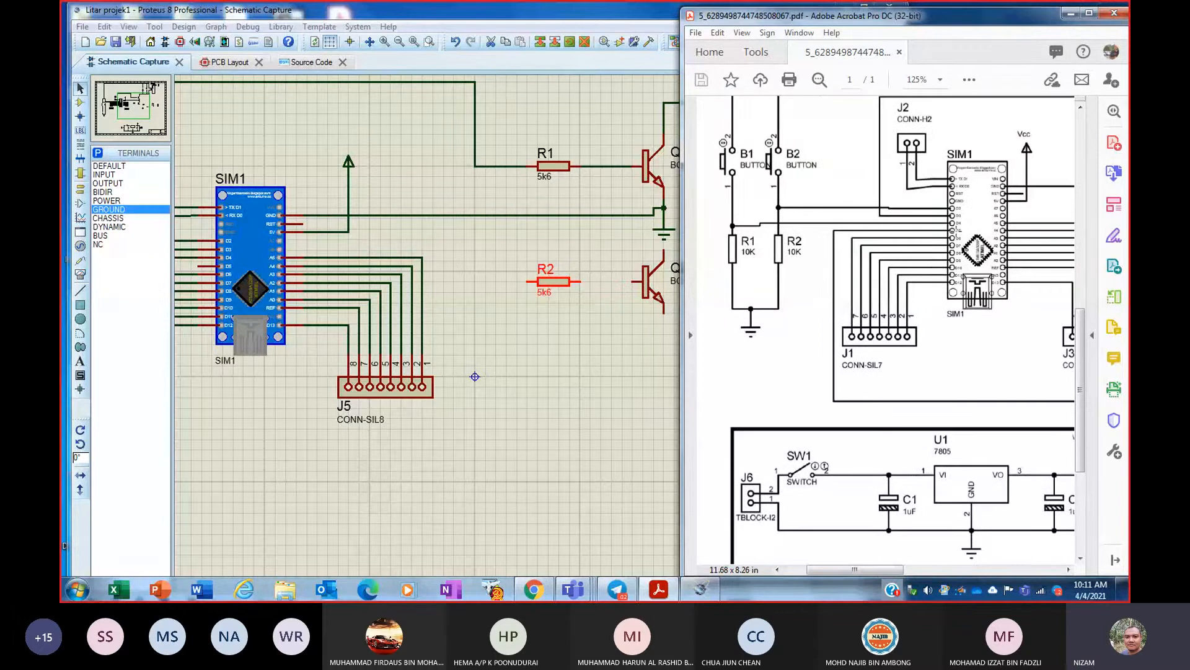
{"action": "scroll", "coordinate": [899, 248], "scroll_direction": "up", "scroll_amount": 1}
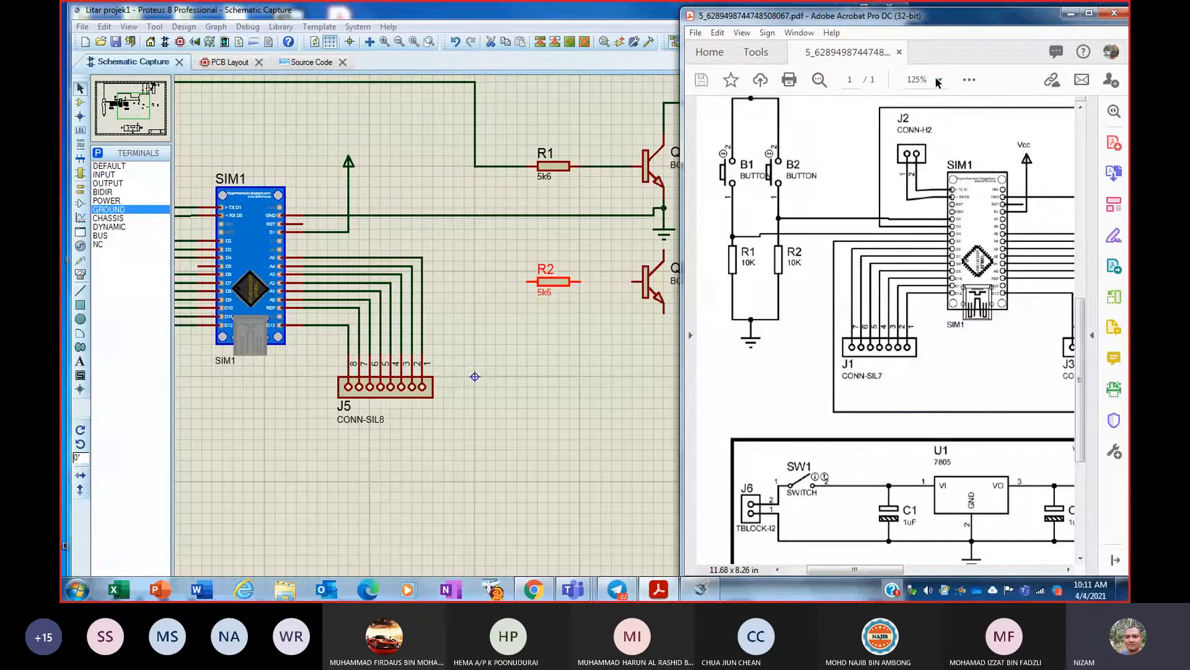
{"action": "left_click", "coordinate": [939, 82]}
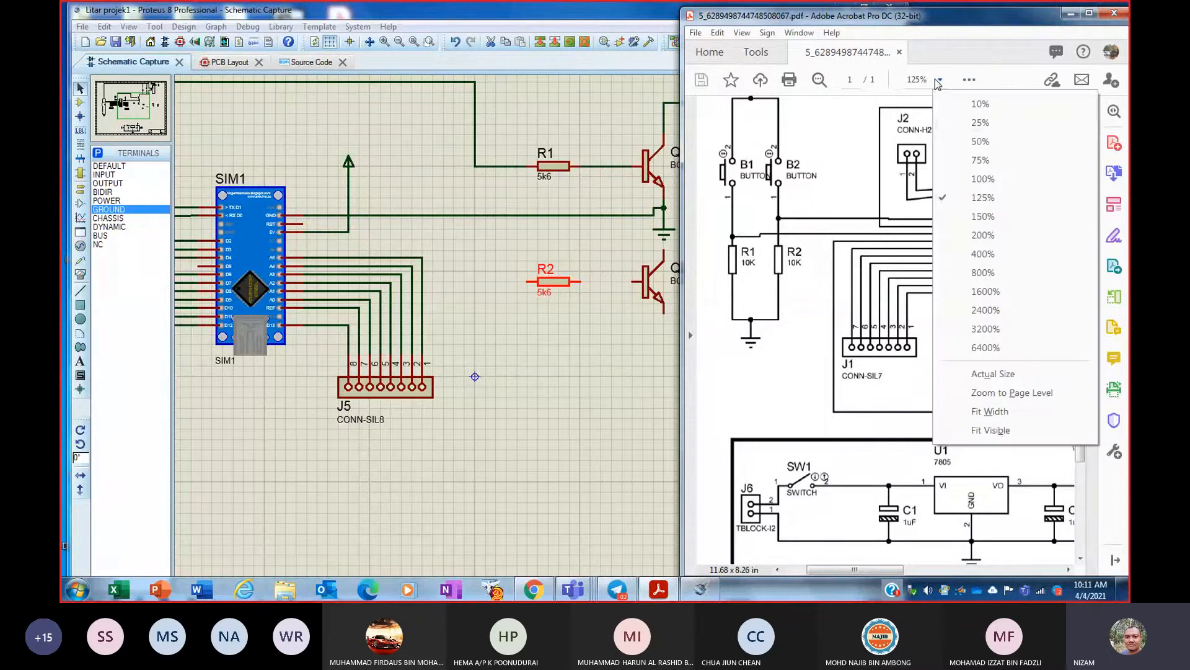
{"action": "left_click", "coordinate": [974, 236]}
{"action": "left_click_drag", "start_coordinate": [824, 569], "coordinate": [866, 571]}
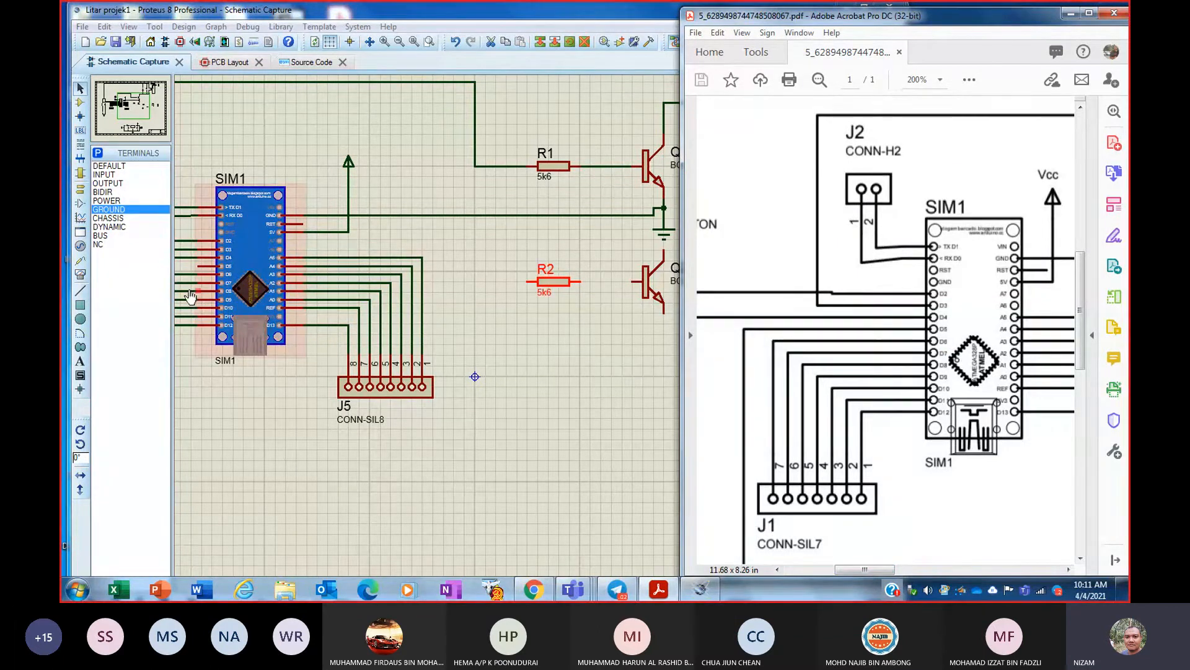
{"action": "scroll", "coordinate": [384, 334], "scroll_direction": "down", "scroll_amount": 1}
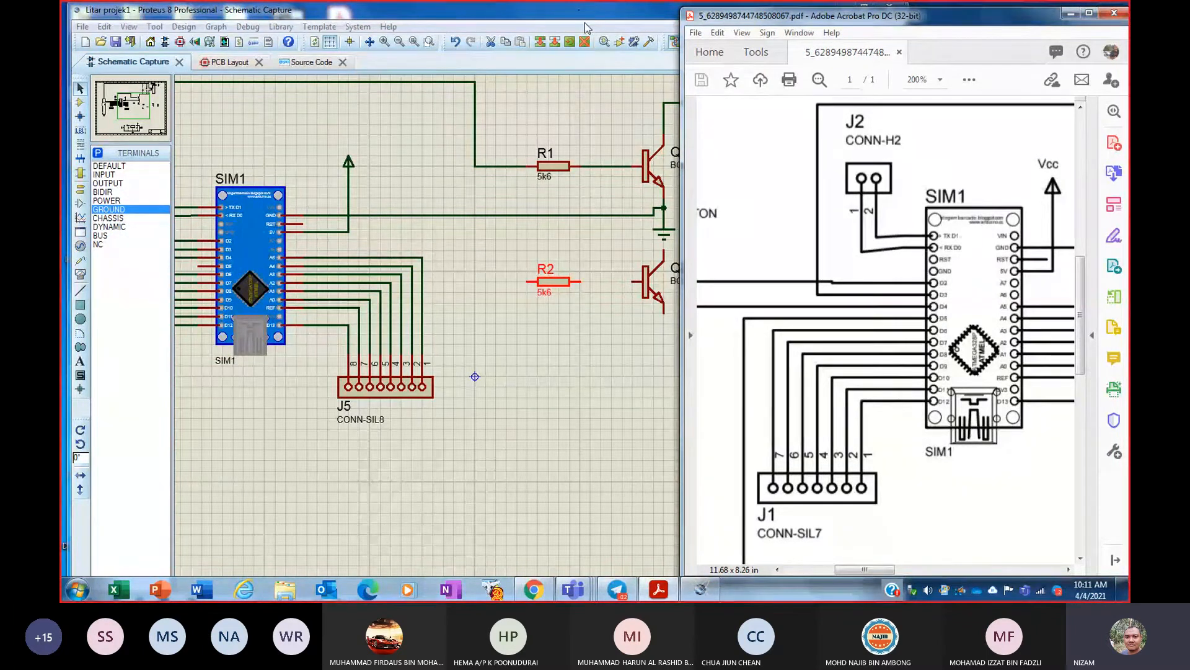
- Move the second relay section's components, R2, Q2, R6, LED2, D2, RL2 and J7, down together into the space above the 7805 supply circuit
{"action": "left_click", "coordinate": [566, 7]}
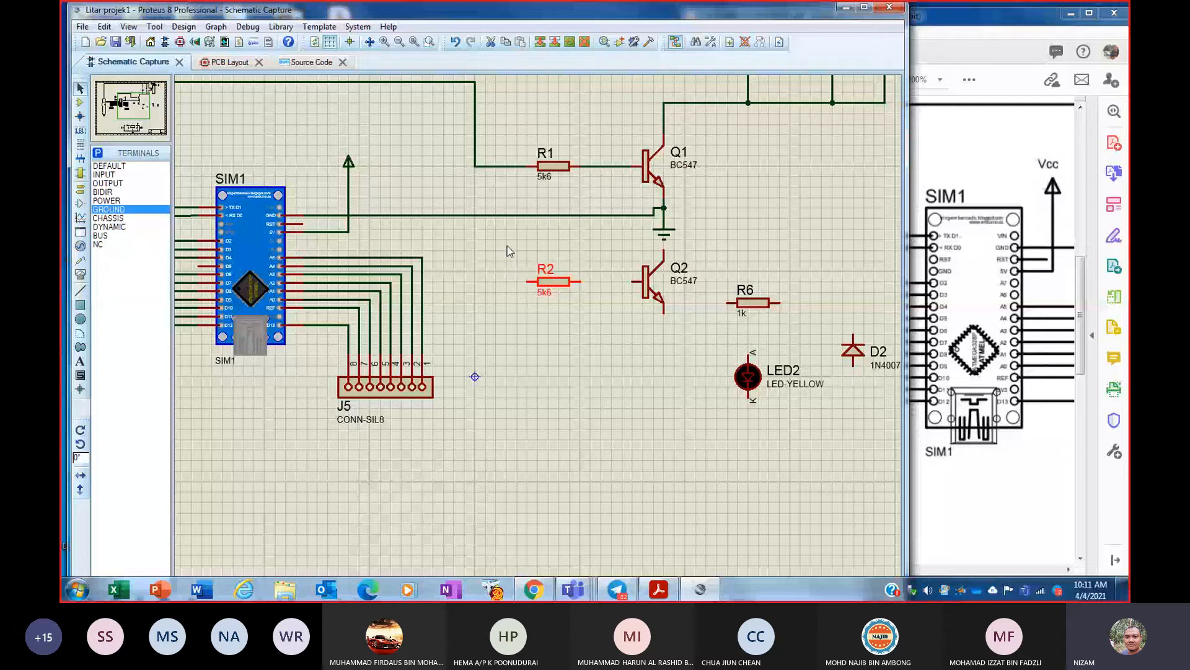
{"action": "left_click", "coordinate": [510, 238]}
{"action": "left_click_drag", "start_coordinate": [506, 251], "coordinate": [864, 449]}
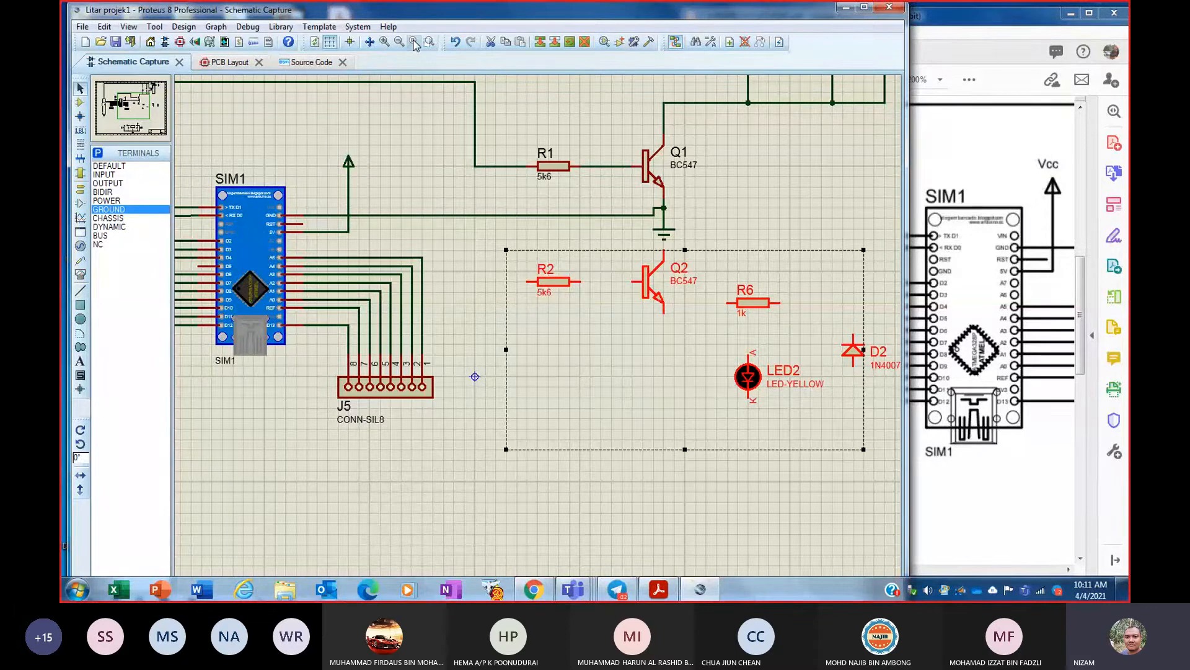
{"action": "left_click", "coordinate": [414, 43]}
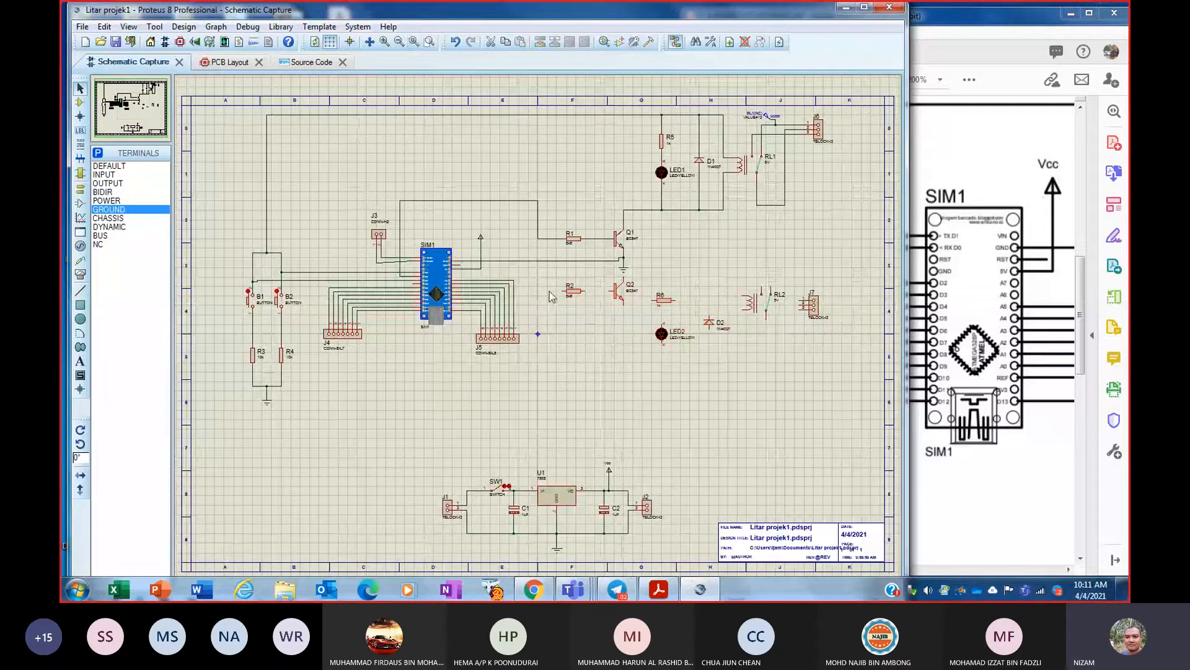
{"action": "left_click_drag", "start_coordinate": [552, 277], "coordinate": [861, 367]}
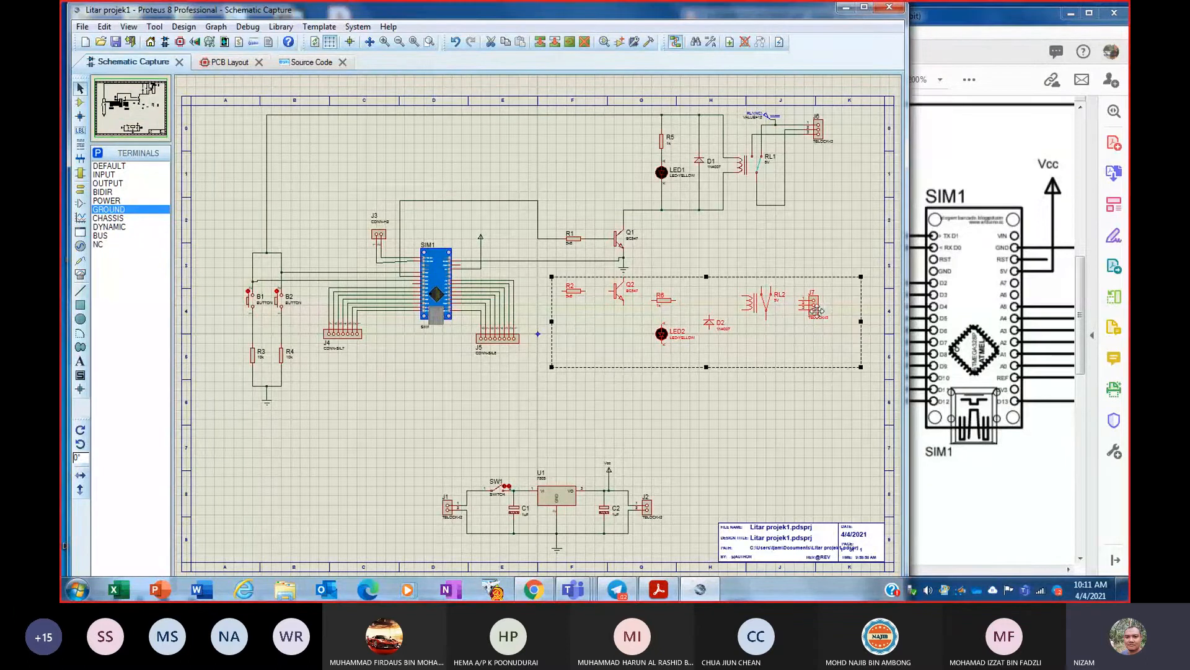
{"action": "left_click_drag", "start_coordinate": [817, 310], "coordinate": [827, 386]}
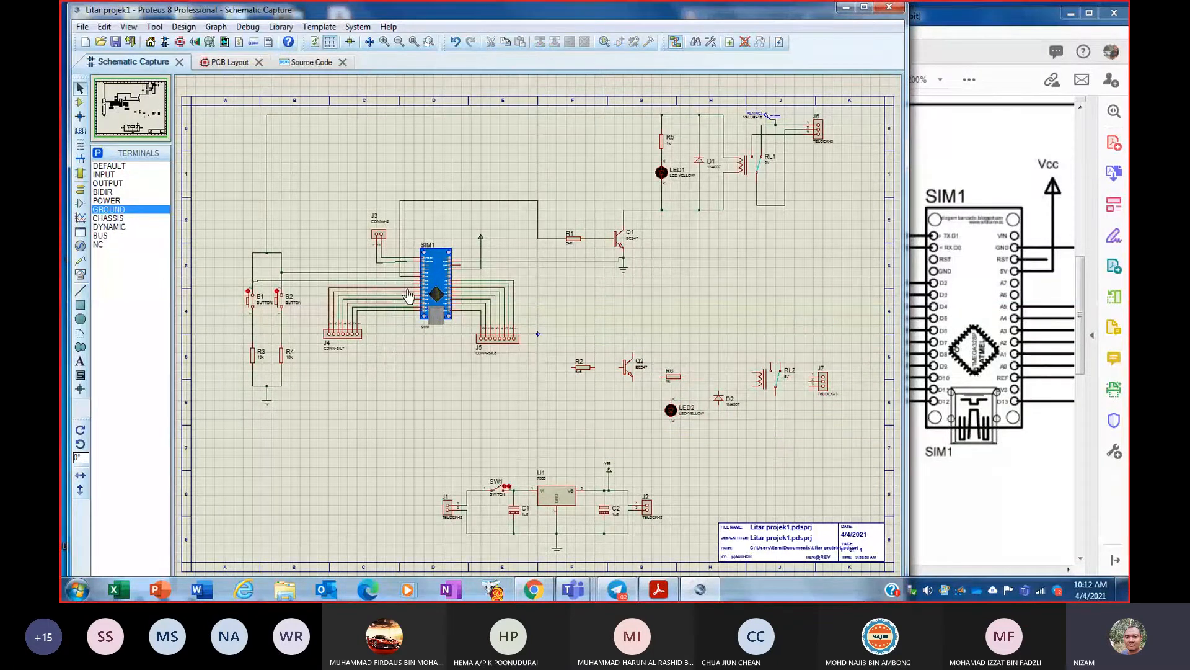
- Wire the D5 pin of SIM1 around beneath J4 and J5 to R2, and wire R2 to the base of Q2
{"action": "scroll", "coordinate": [409, 296], "scroll_direction": "up", "scroll_amount": 1}
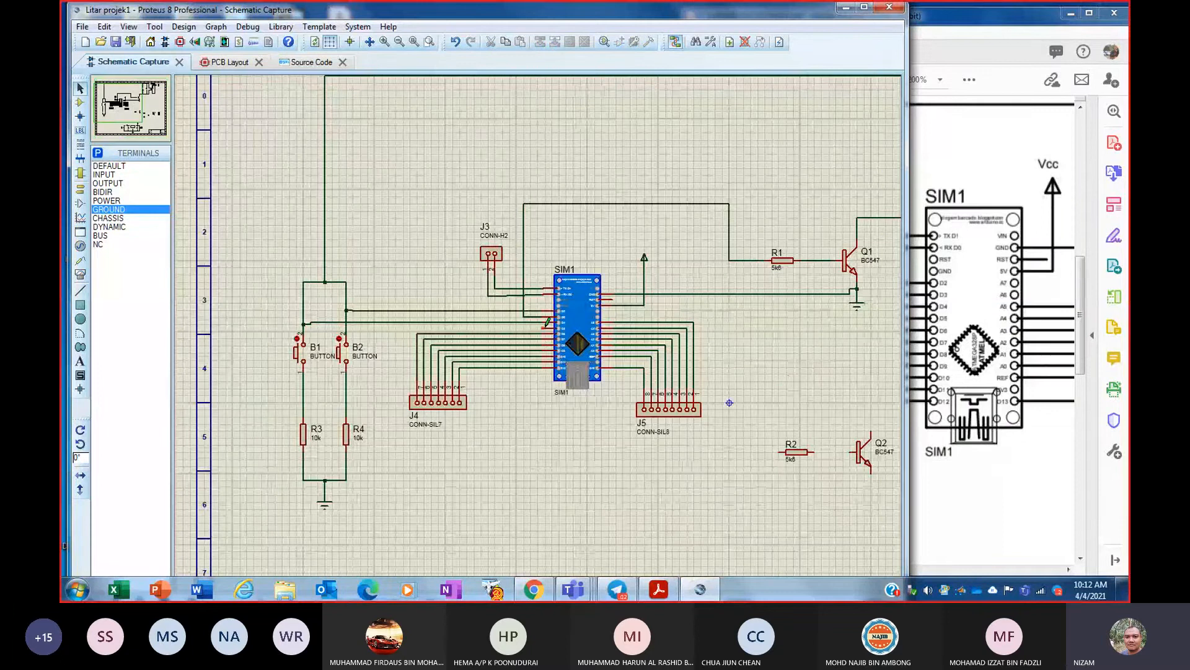
{"action": "left_click", "coordinate": [545, 323]}
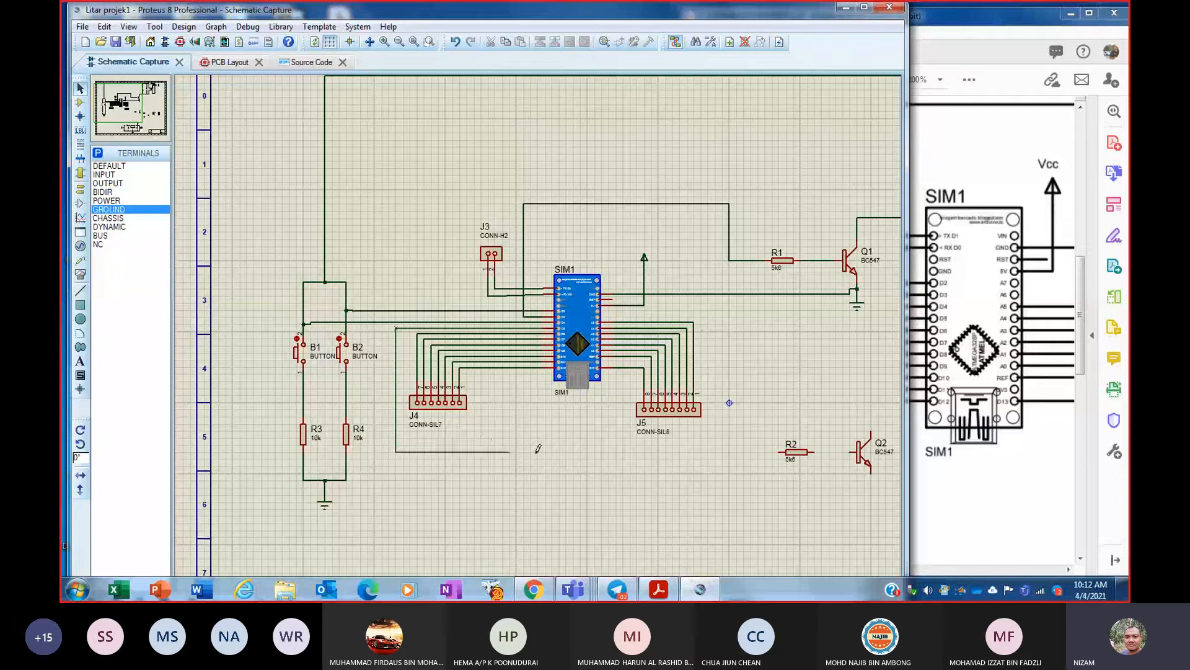
{"action": "left_click", "coordinate": [777, 451]}
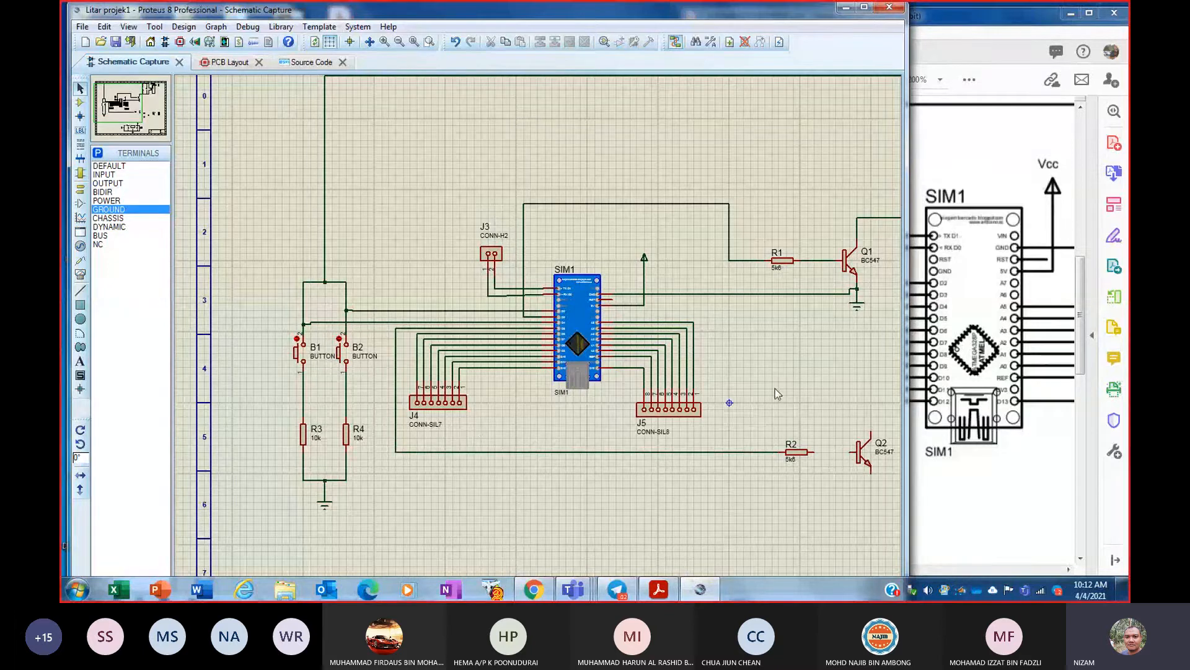
{"action": "left_click", "coordinate": [852, 451]}
{"action": "left_click", "coordinate": [414, 43]}
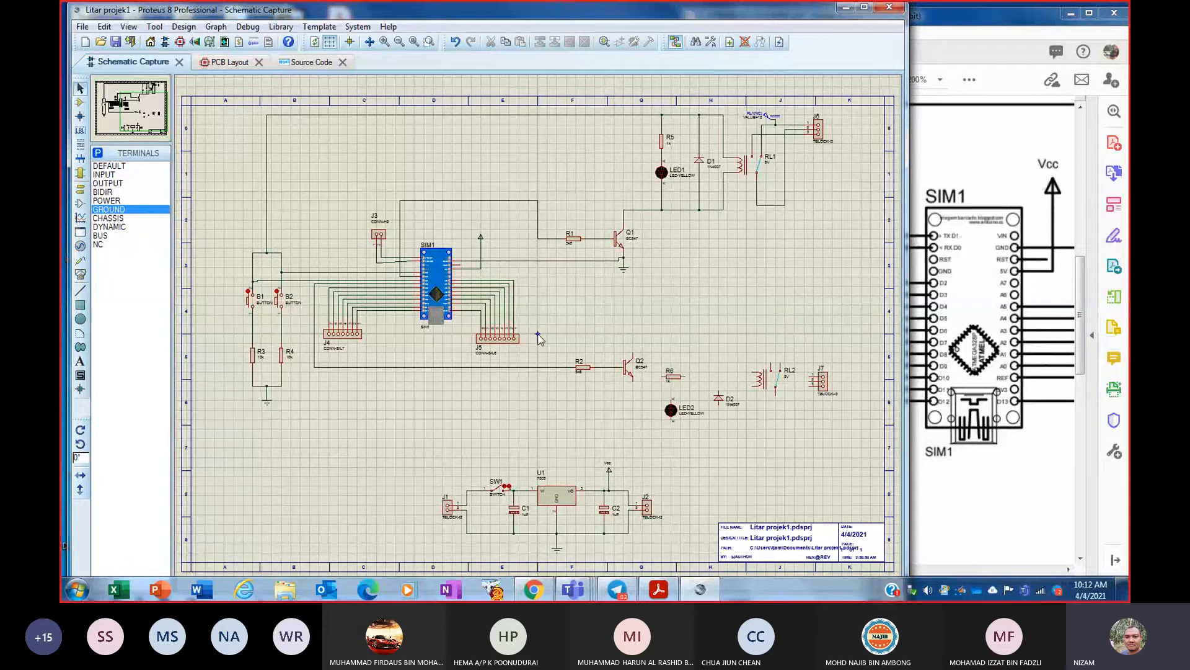
- Rotate R6 clockwise so it stands above LED2 and wire its lower end to the anode of LED2
{"action": "scroll", "coordinate": [538, 337], "scroll_direction": "up", "scroll_amount": 2}
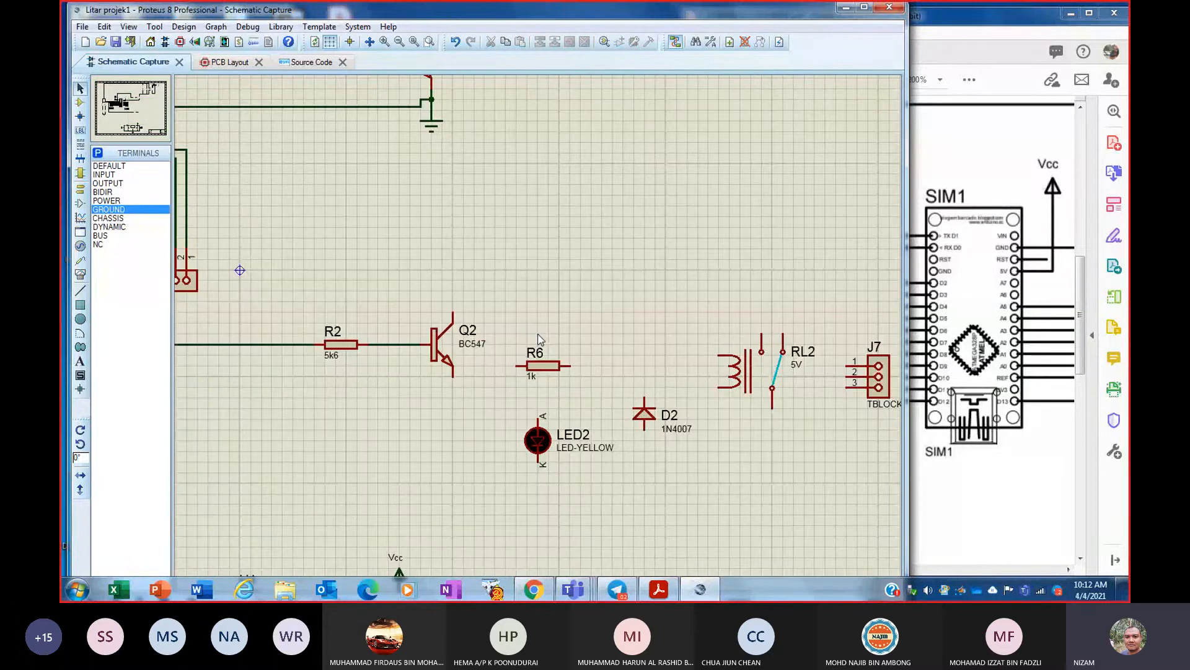
{"action": "scroll", "coordinate": [538, 338], "scroll_direction": "down", "scroll_amount": 1}
{"action": "left_click", "coordinate": [538, 358]}
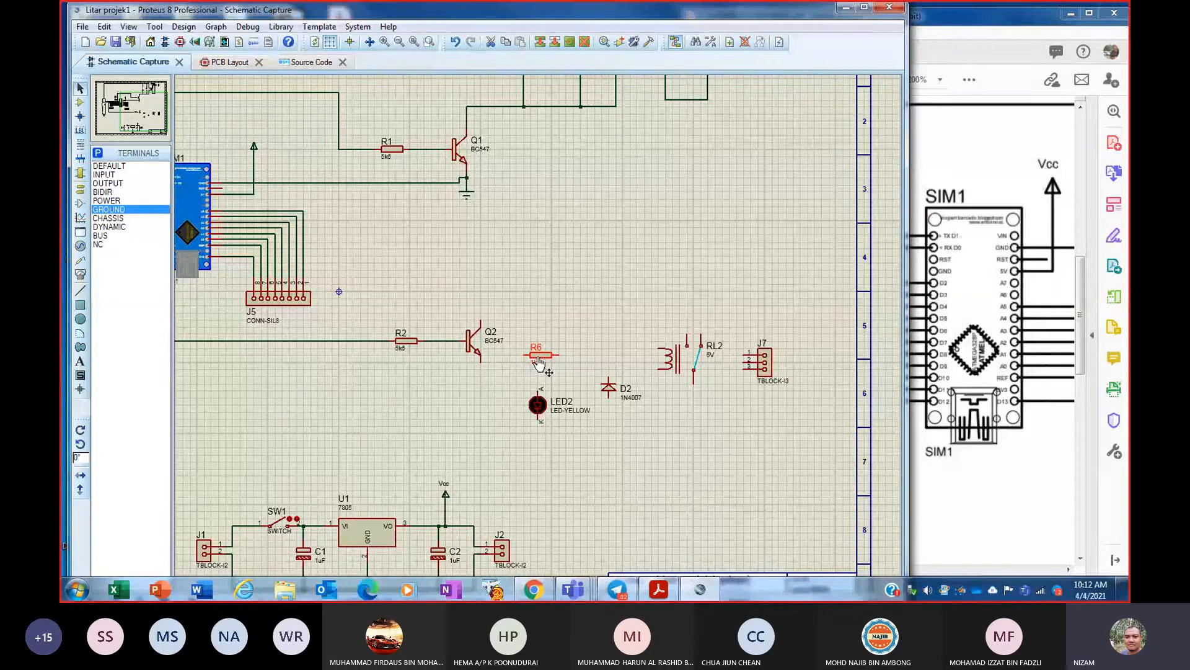
{"action": "right_click", "coordinate": [538, 363]}
{"action": "left_click", "coordinate": [595, 268]}
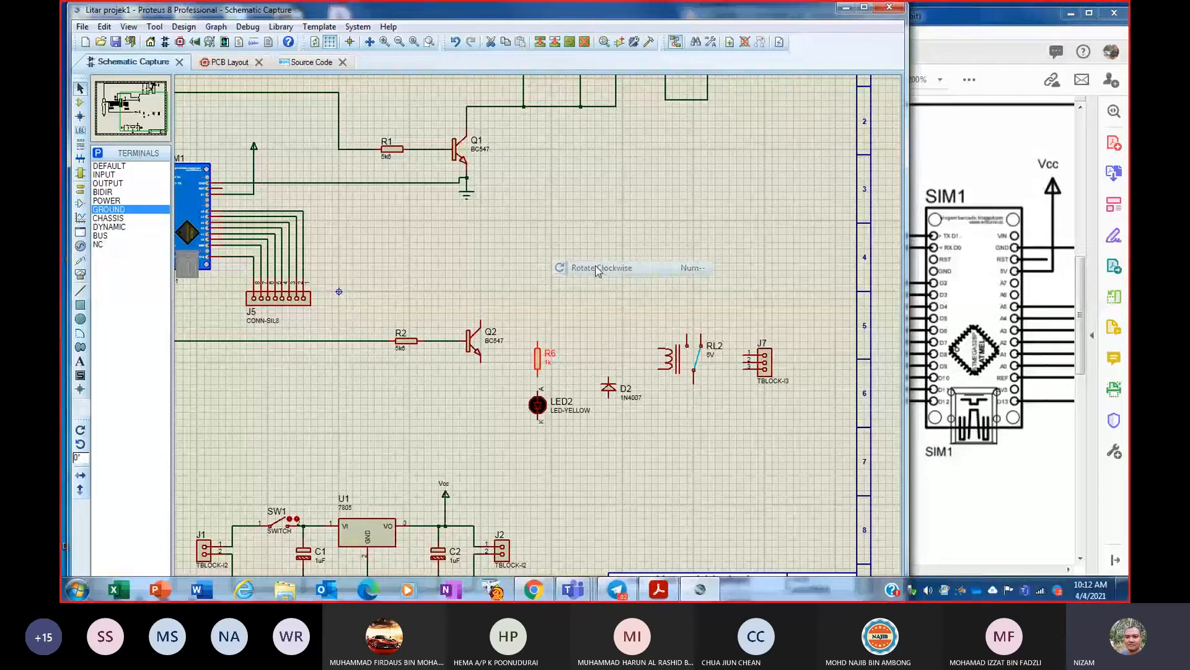
{"action": "scroll", "coordinate": [501, 404], "scroll_direction": "down", "scroll_amount": 1}
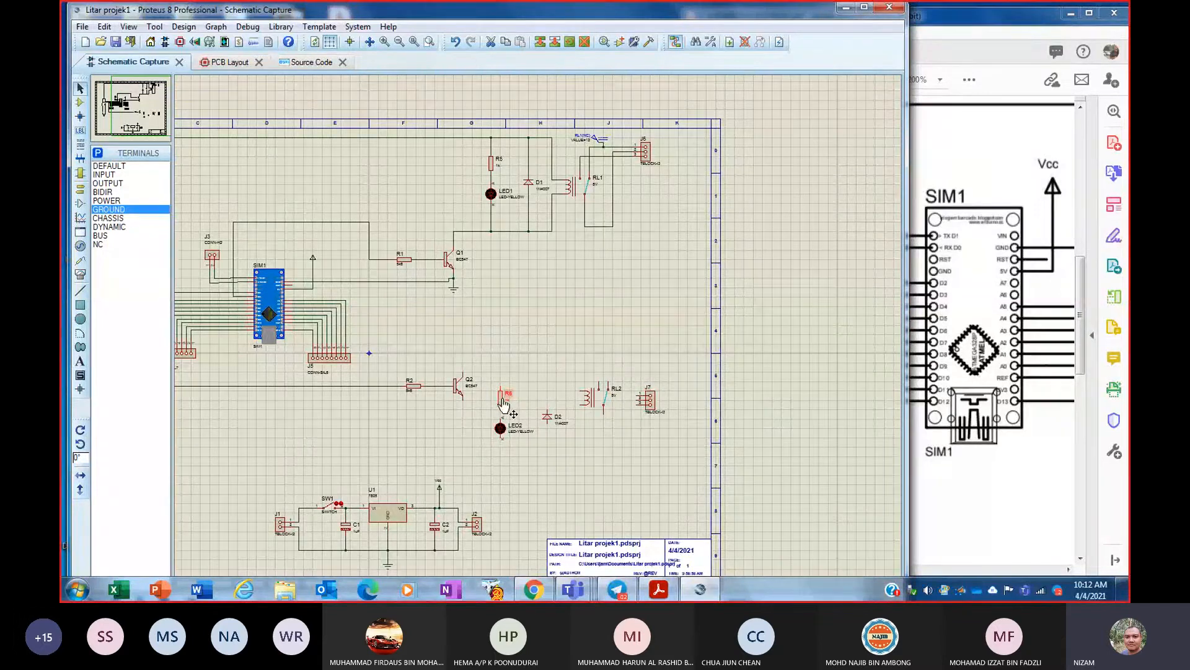
{"action": "scroll", "coordinate": [503, 404], "scroll_direction": "up", "scroll_amount": 2}
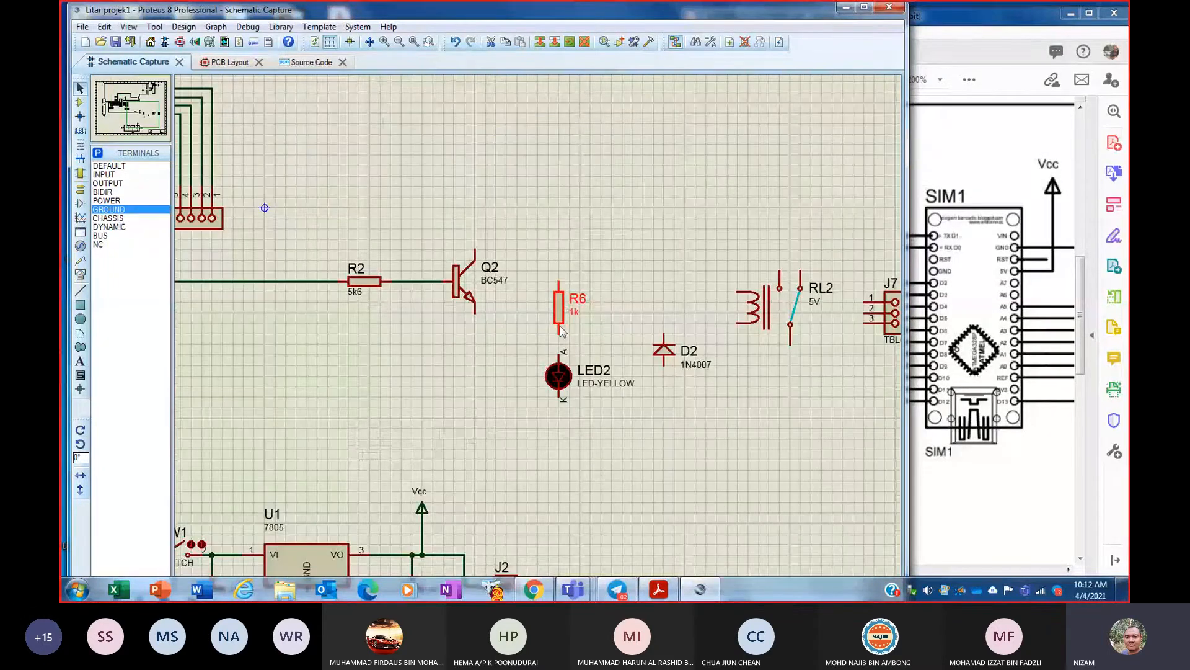
{"action": "left_click", "coordinate": [559, 335]}
{"action": "left_click", "coordinate": [558, 356]}
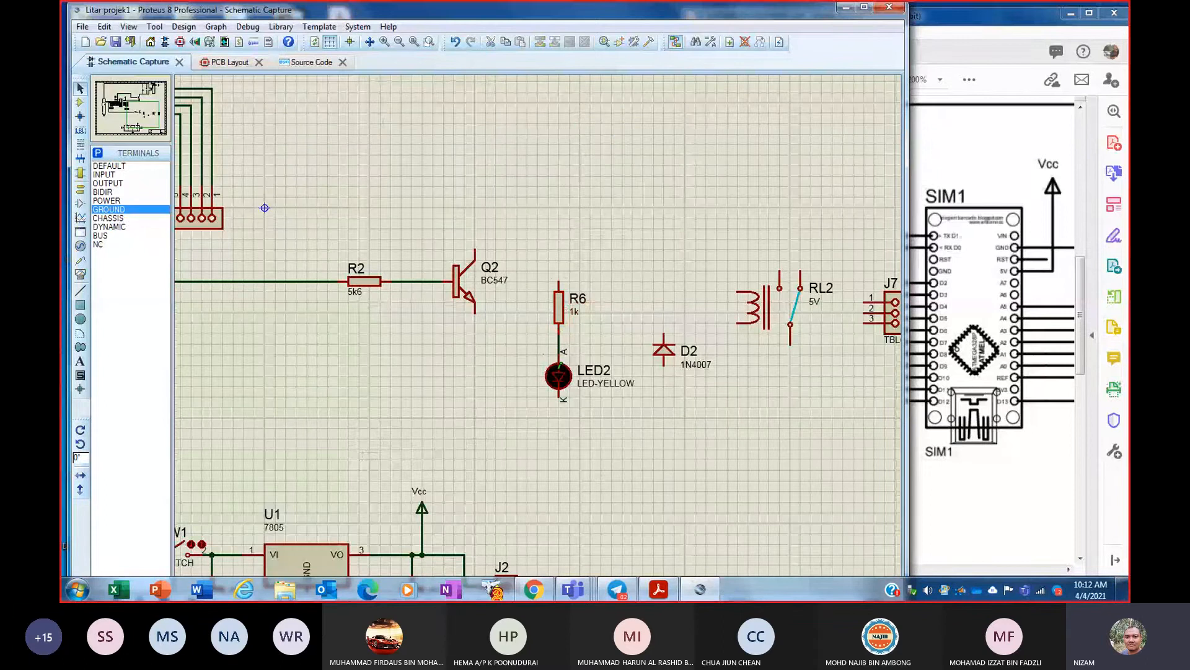
- Wire the cathode of LED2 beneath to the lower end of D2, and the upper end of D2 over to the top of R6
{"action": "left_click", "coordinate": [559, 396]}
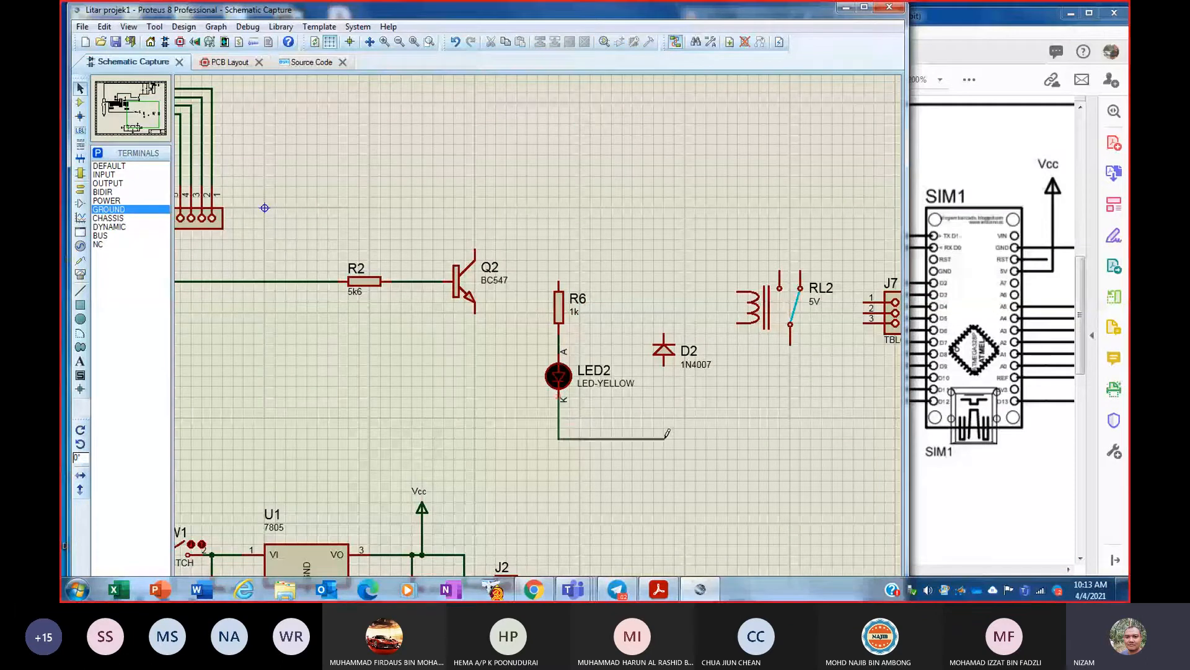
{"action": "left_click", "coordinate": [665, 365]}
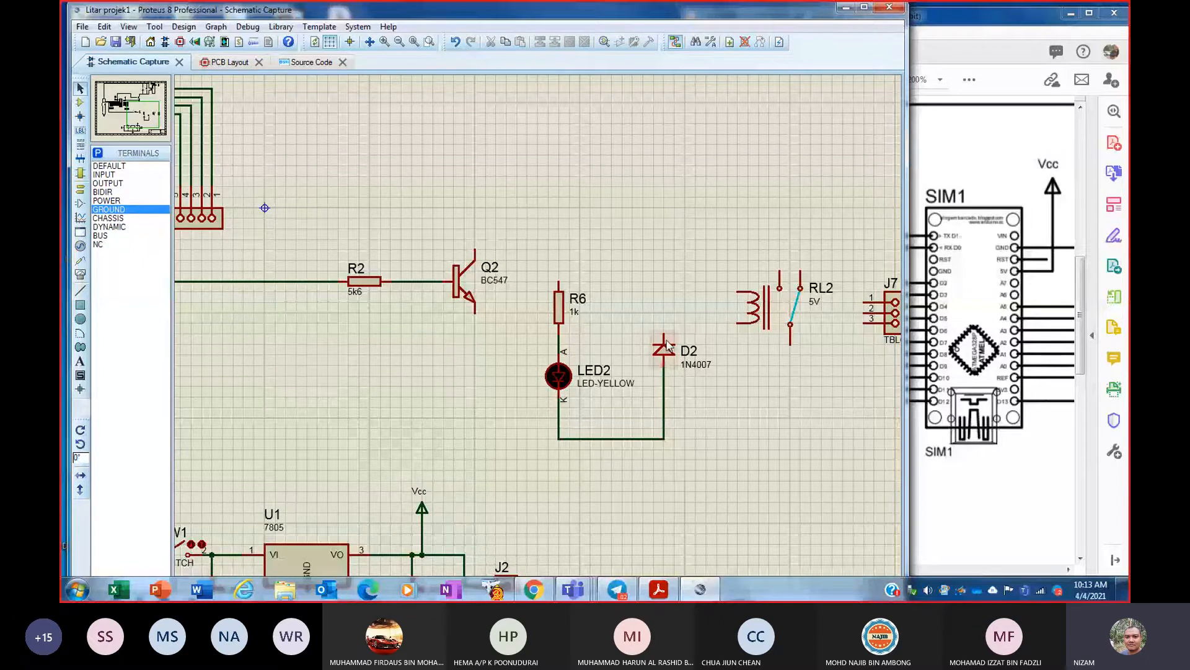
{"action": "left_click", "coordinate": [666, 341]}
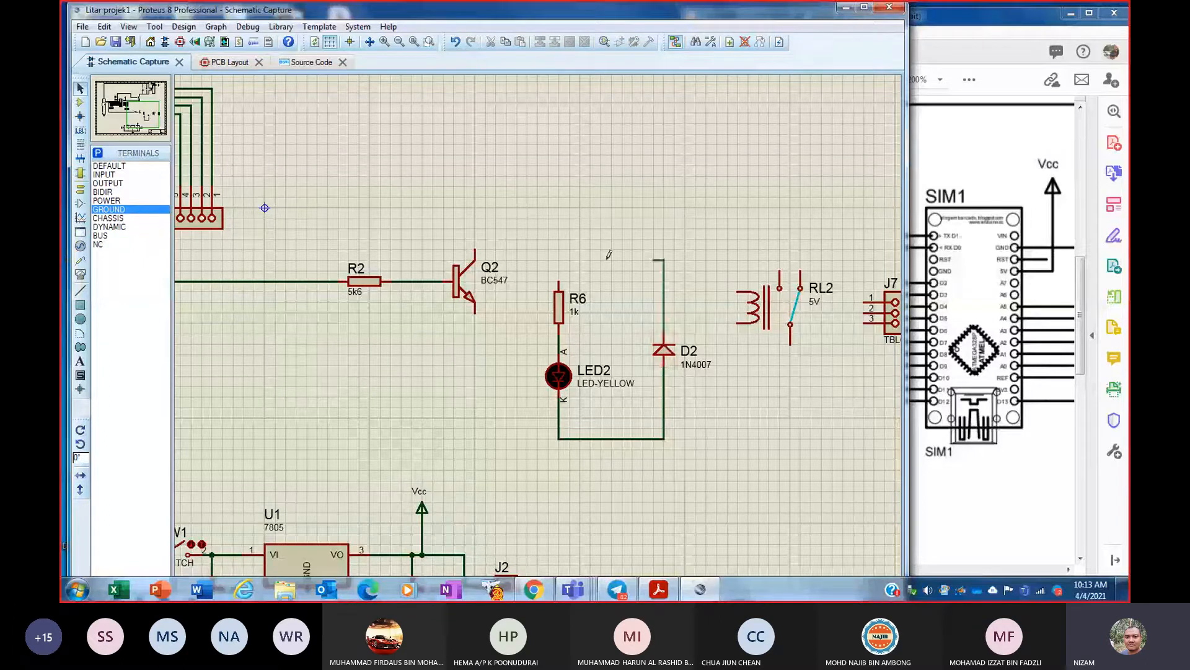
{"action": "left_click", "coordinate": [559, 277]}
{"action": "key", "text": "F8"}
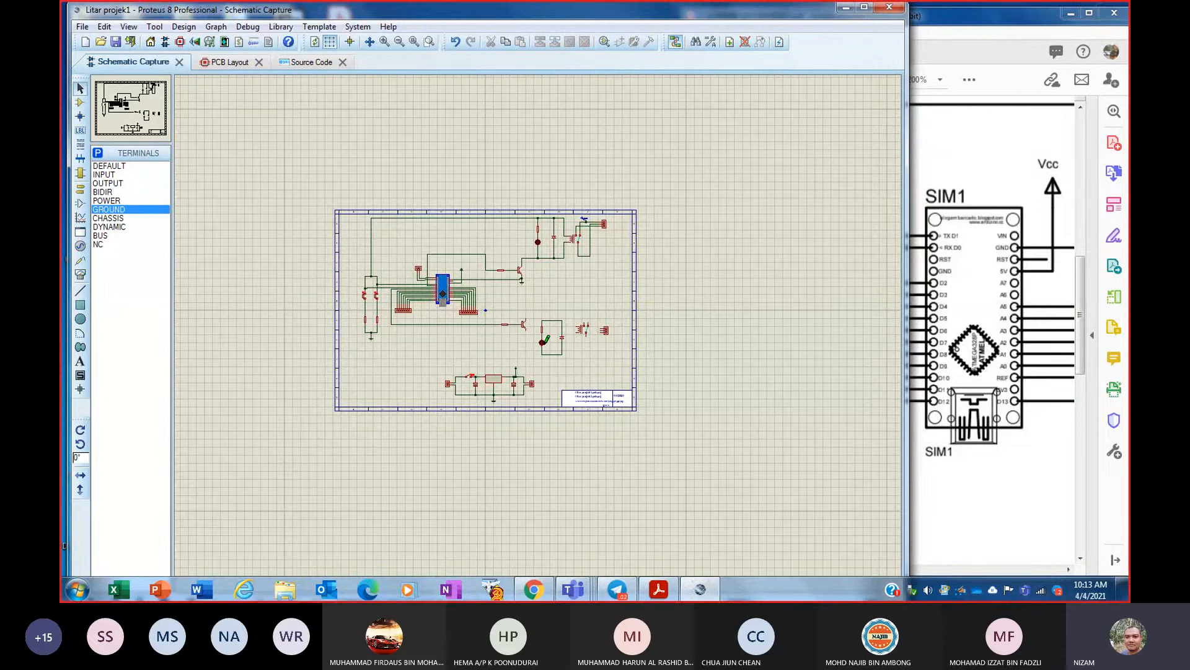
- Mirror the R6, LED2 and D2 loop vertically with its wires so that LED2 sits above R6
{"action": "scroll", "coordinate": [544, 341], "scroll_direction": "up", "scroll_amount": 2}
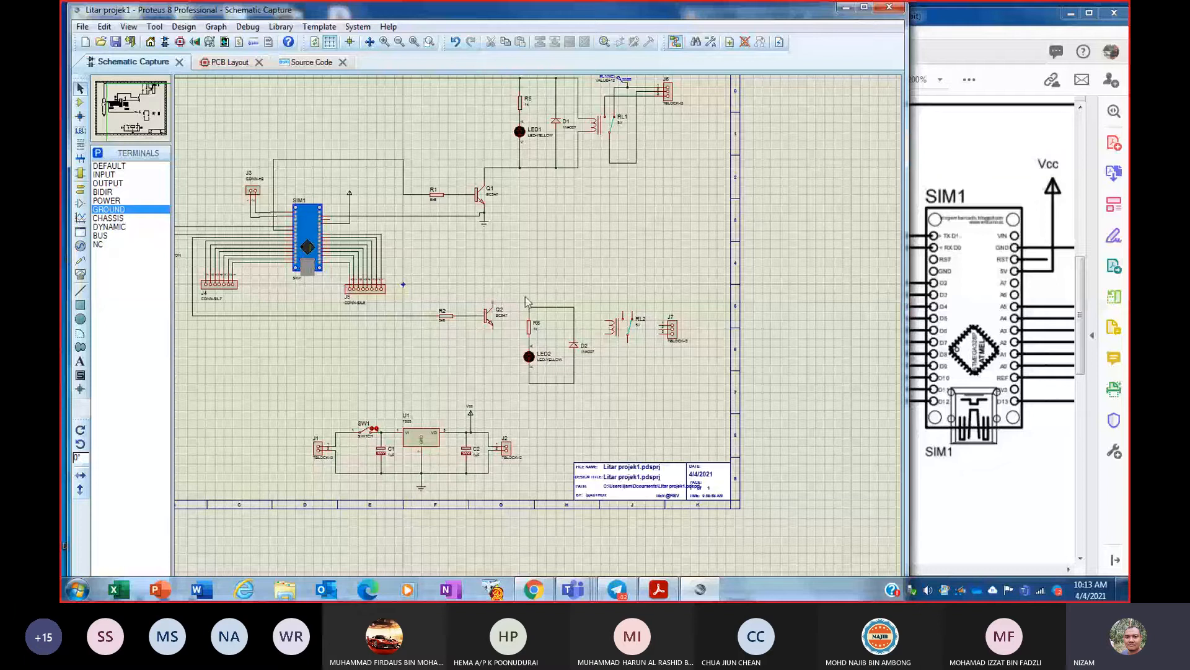
{"action": "left_click_drag", "start_coordinate": [526, 276], "coordinate": [591, 410]}
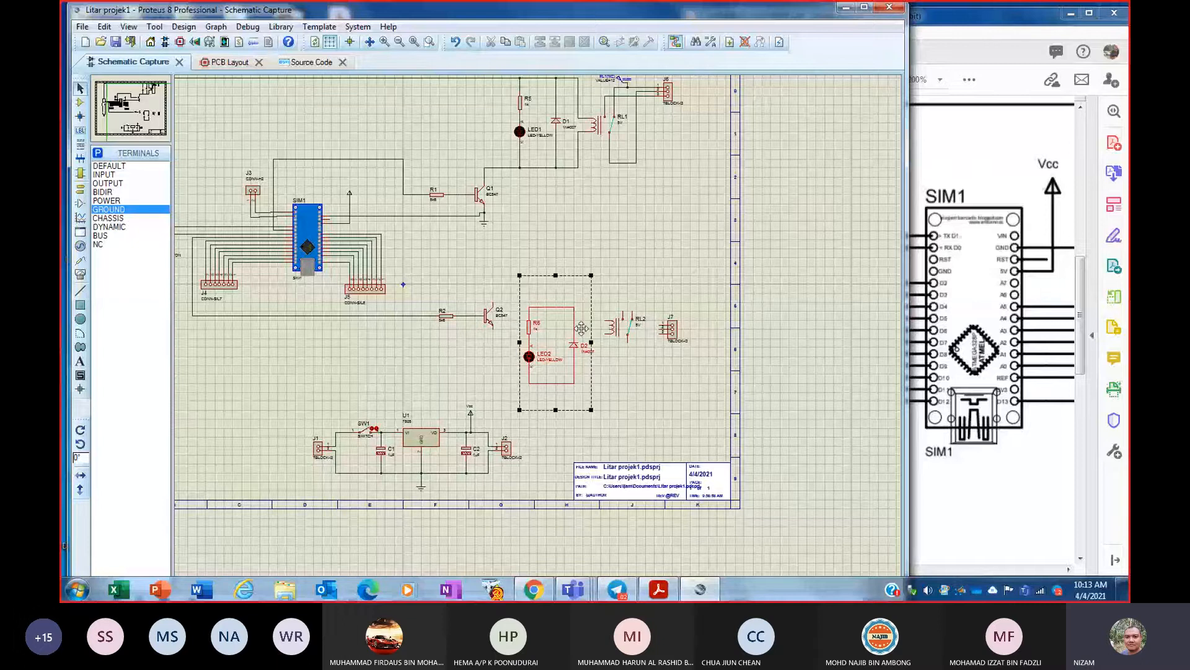
{"action": "right_click", "coordinate": [584, 314]}
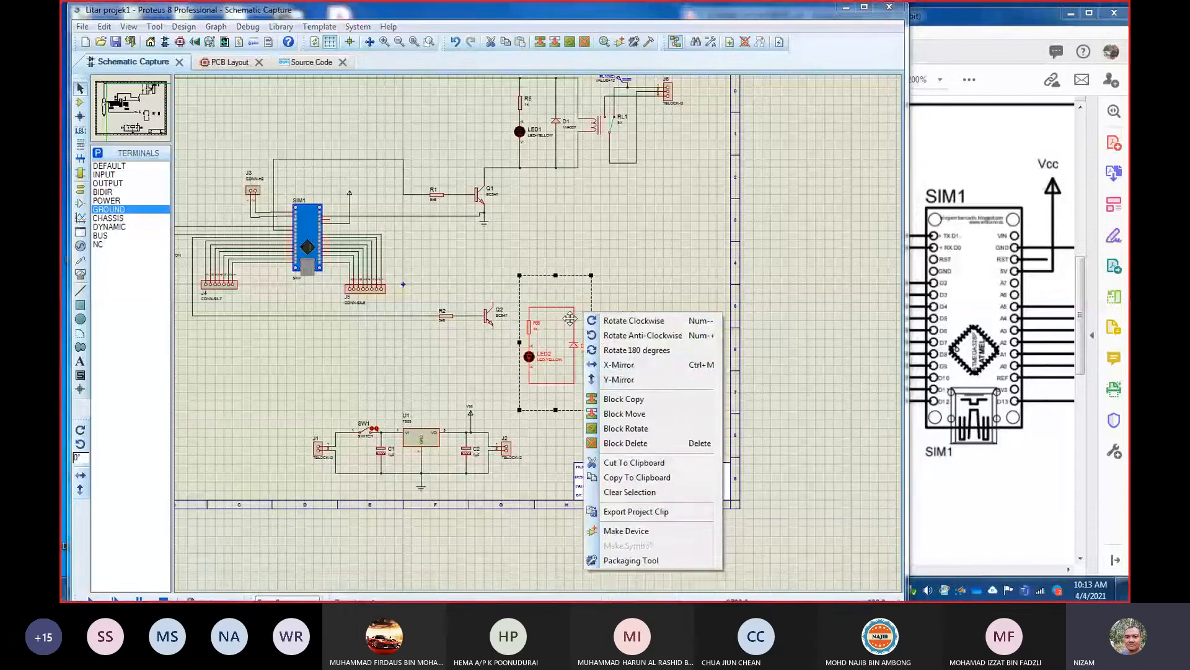
{"action": "left_click", "coordinate": [620, 379]}
{"action": "left_click", "coordinate": [634, 393]}
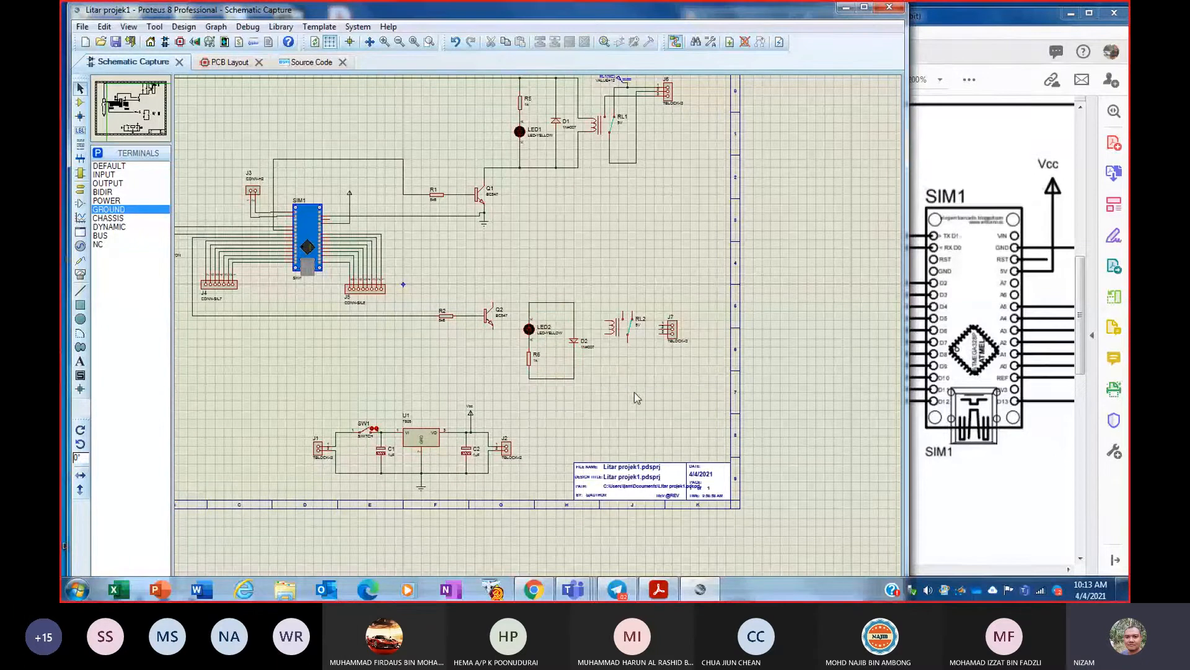
- Move the LED2, R6 and D2 loop up slightly and wire the collector of Q2 to its top wire above LED2
{"action": "left_click", "coordinate": [494, 305]}
{"action": "left_click_drag", "start_coordinate": [517, 283], "coordinate": [592, 392]}
{"action": "left_click_drag", "start_coordinate": [563, 340], "coordinate": [567, 334]}
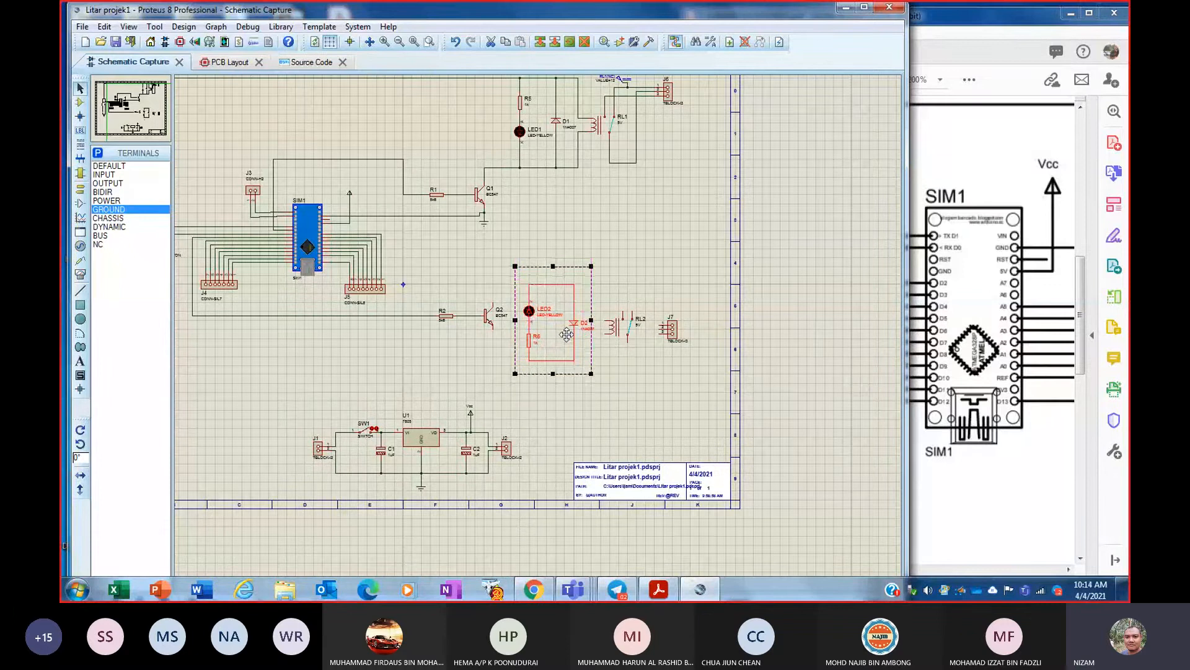
{"action": "left_click", "coordinate": [499, 330]}
{"action": "left_click", "coordinate": [493, 301]}
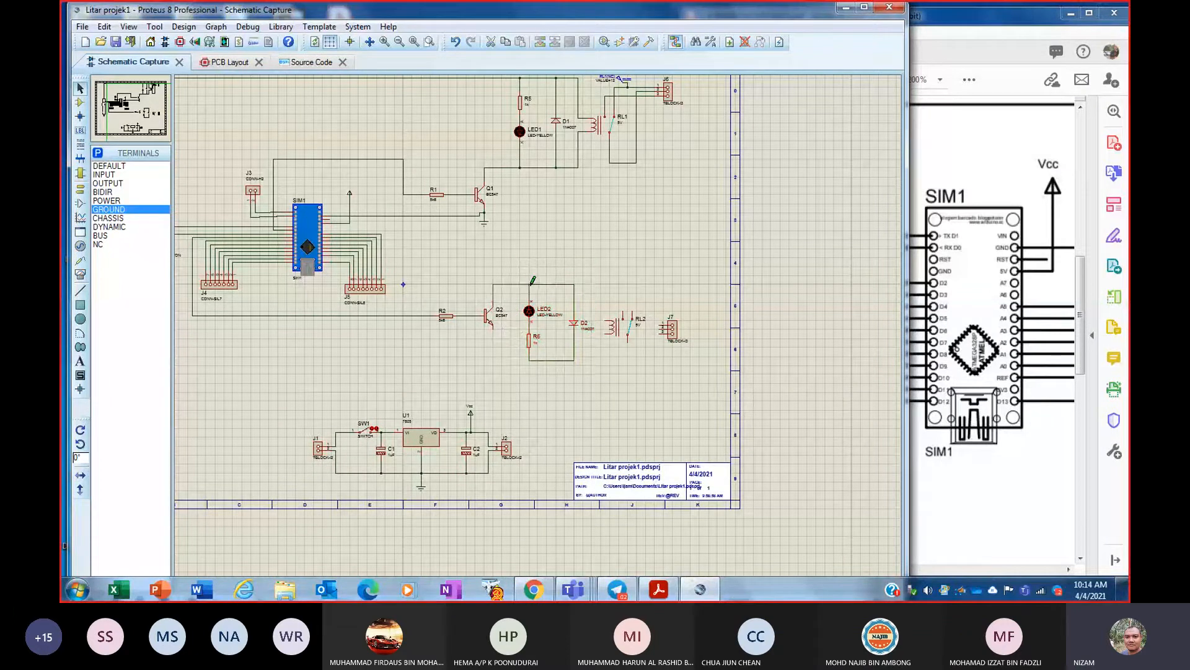
{"action": "left_click", "coordinate": [529, 284]}
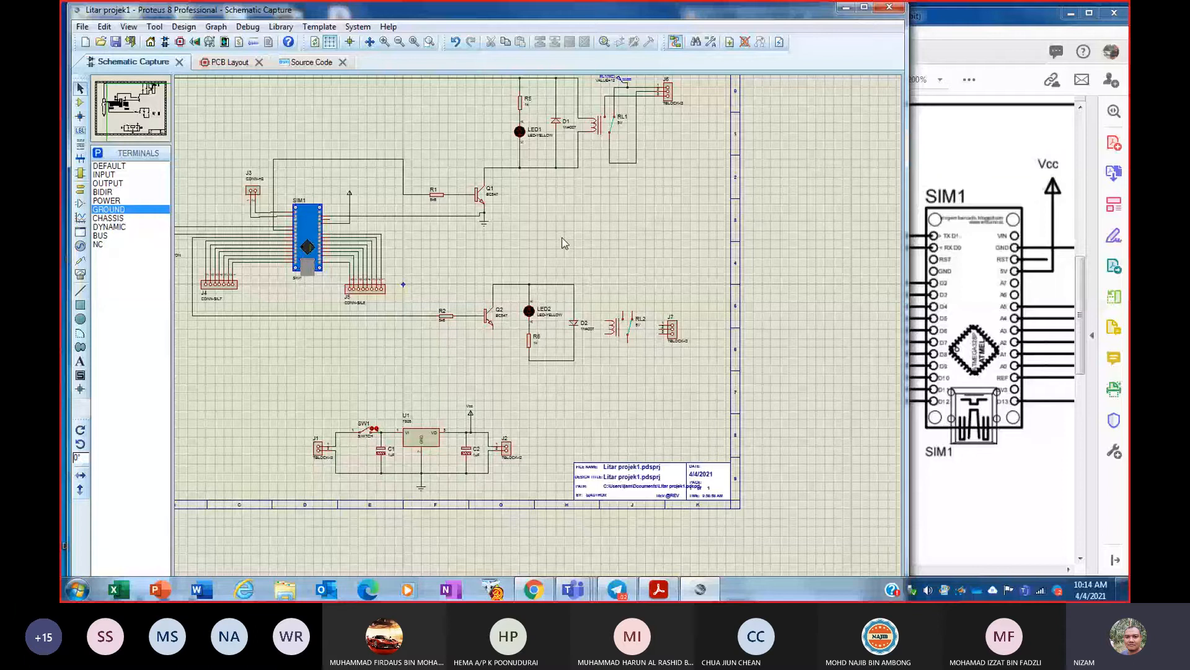
{"action": "double_click", "coordinate": [623, 335]}
{"action": "key", "text": "Escape"}
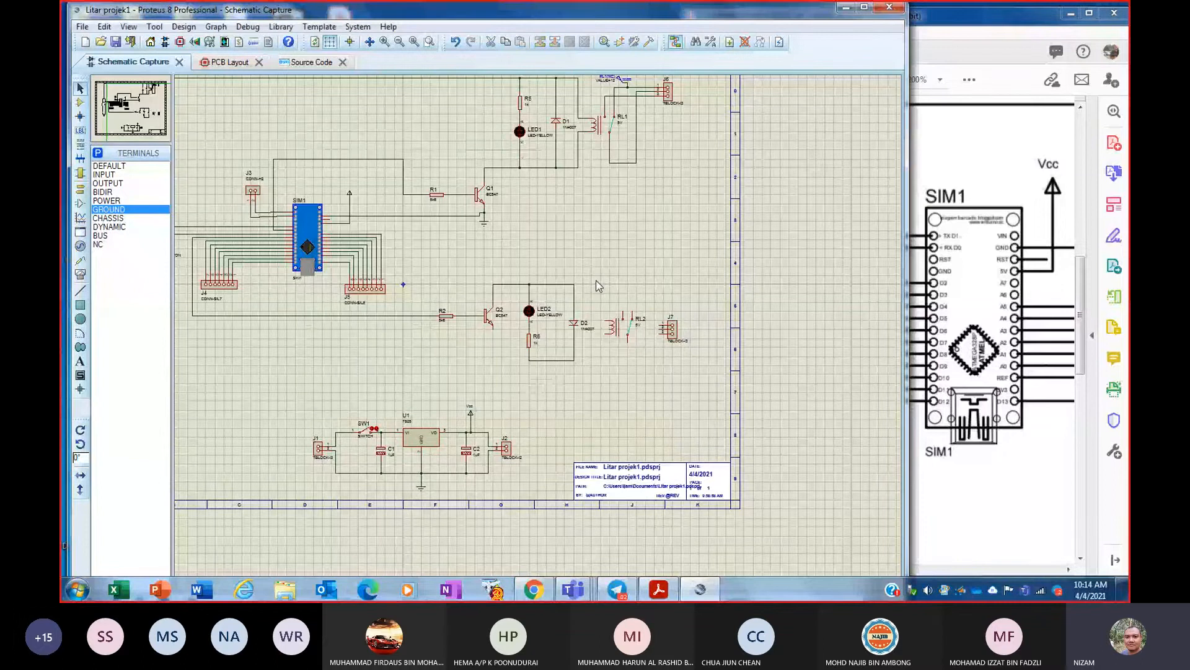
{"action": "left_click", "coordinate": [621, 335]}
{"action": "right_click", "coordinate": [621, 335]}
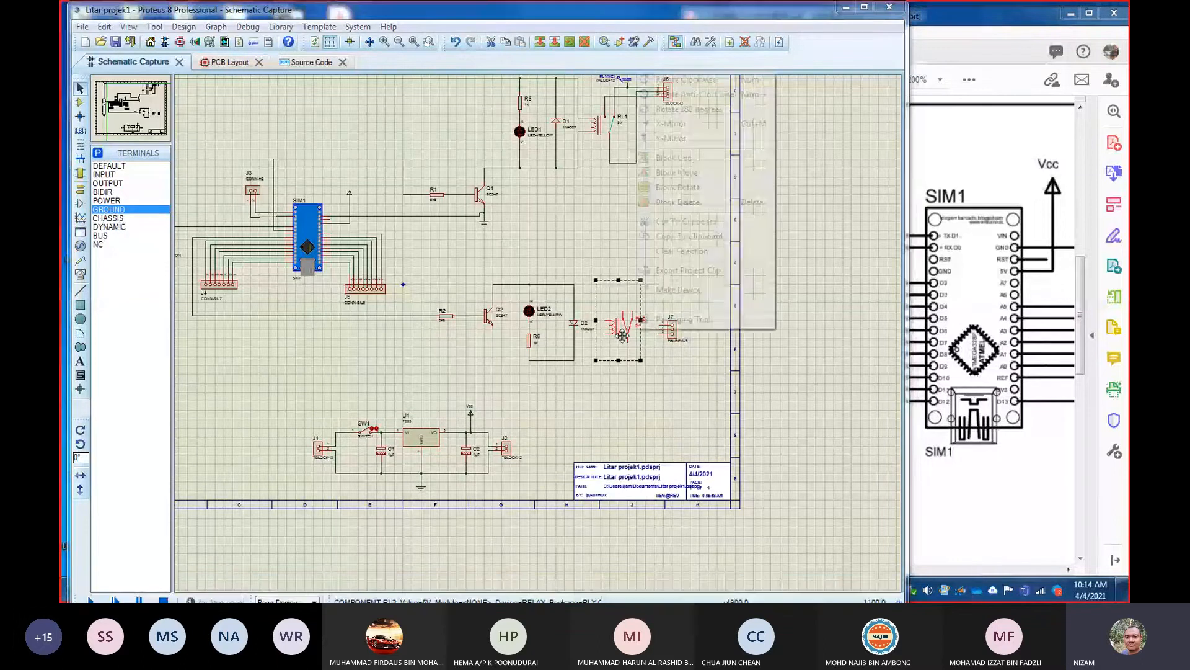
{"action": "left_click", "coordinate": [700, 401]}
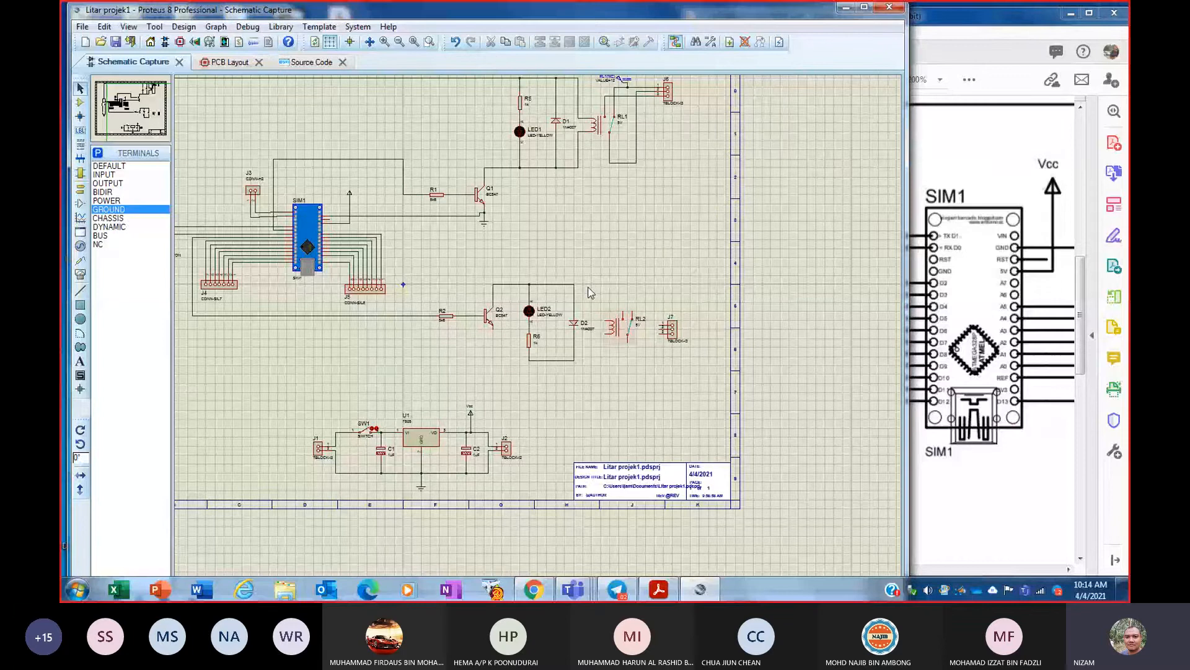
- Mirror RL2 and J7 together vertically and reposition the pair beside D2
{"action": "left_click_drag", "start_coordinate": [596, 275], "coordinate": [694, 360]}
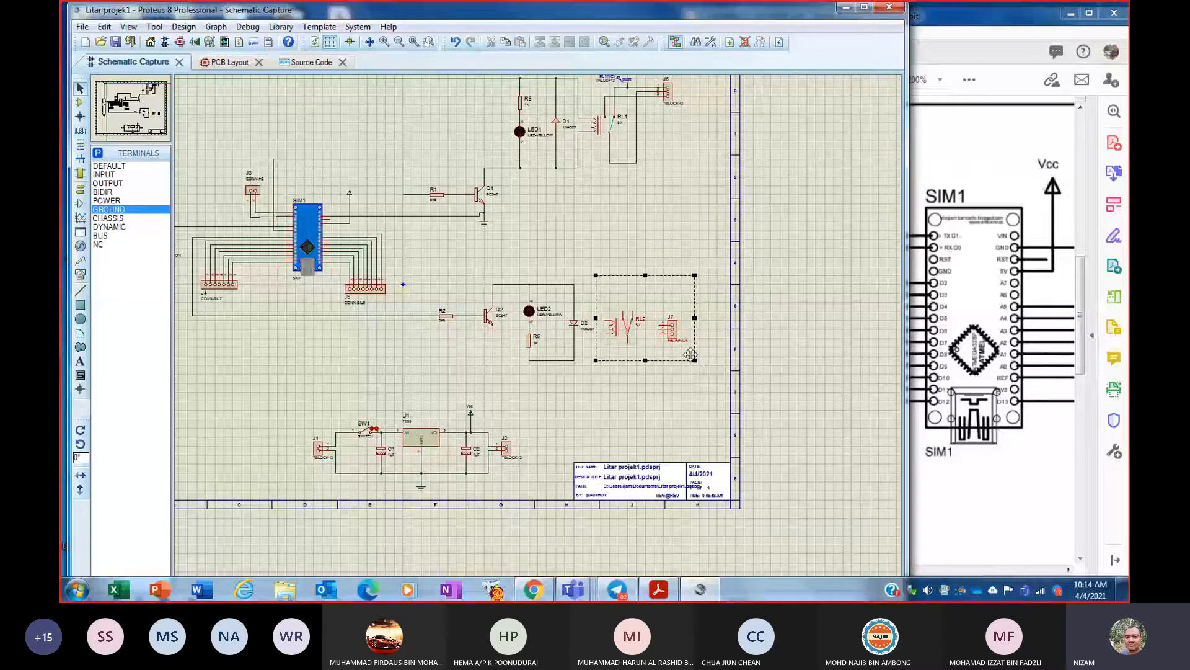
{"action": "right_click", "coordinate": [690, 354]}
{"action": "left_click", "coordinate": [717, 137]}
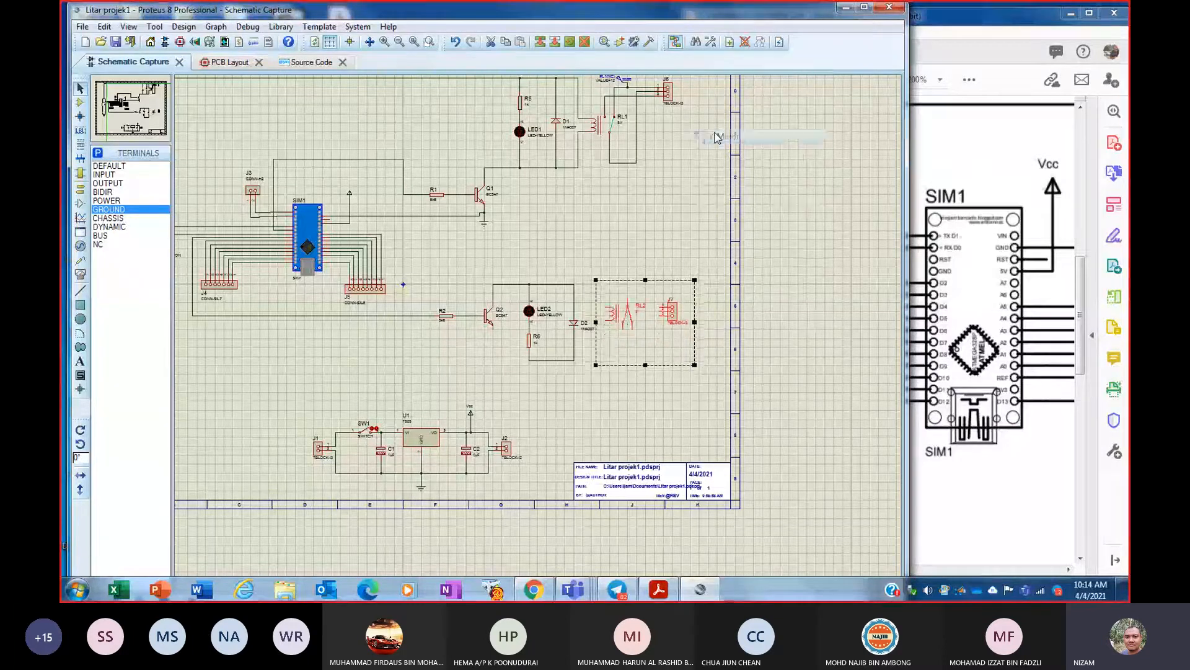
{"action": "key", "text": "ctrl+z"}
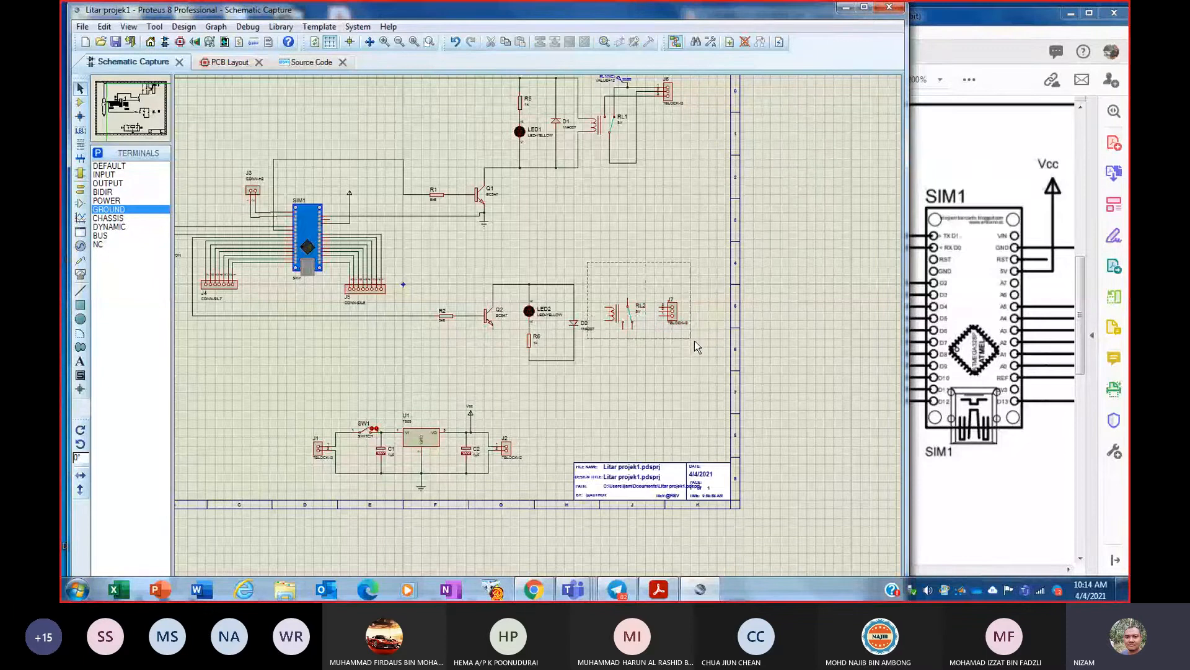
{"action": "left_click_drag", "start_coordinate": [695, 341], "coordinate": [673, 321]}
{"action": "left_click", "coordinate": [656, 408]}
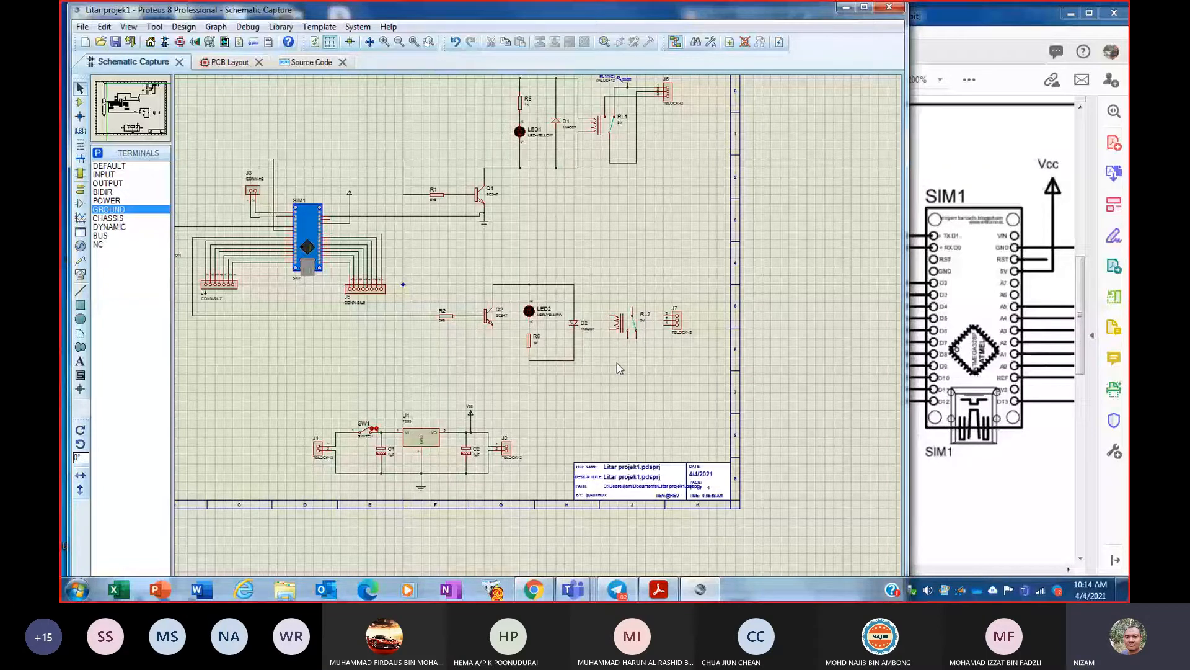
- Wire the lower coil pin of RL2 to the wire below D2 and delete the wire joining the tops of LED2 and D2
{"action": "left_click", "coordinate": [611, 326]}
{"action": "left_click", "coordinate": [575, 359]}
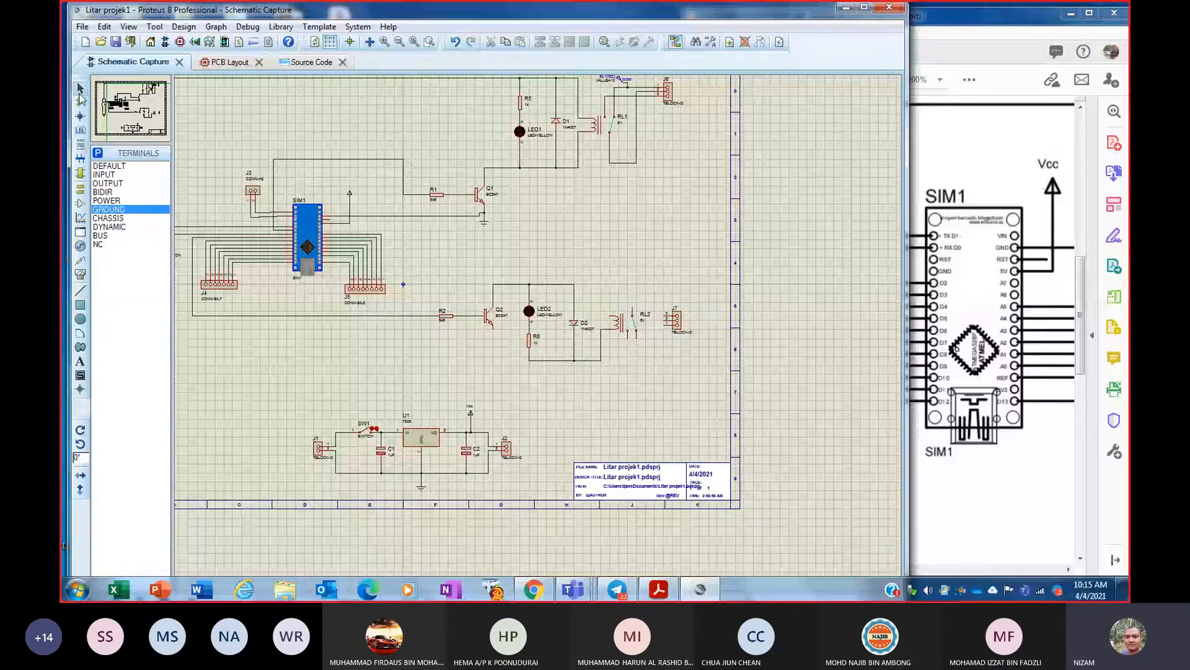
{"action": "left_click", "coordinate": [80, 88]}
{"action": "key", "text": "Delete"}
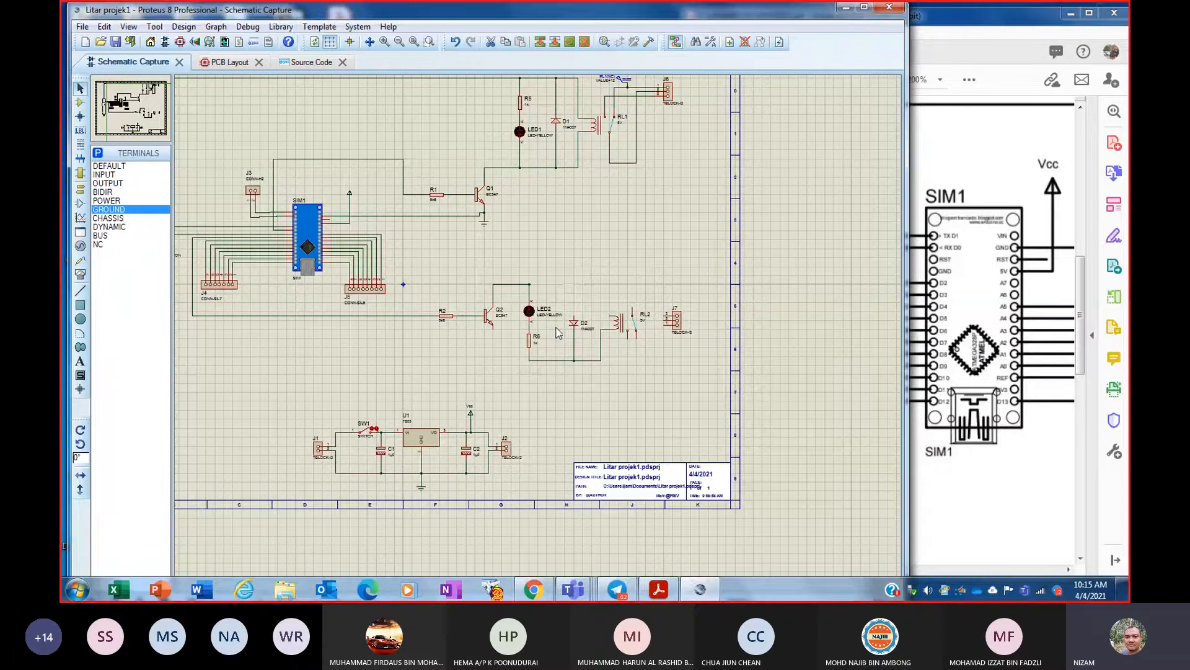
- Mirror the LED2, R6, D2, RL2 and J7 block vertically so R6 sits above LED2, and delete the leftover wire above D2
{"action": "left_click_drag", "start_coordinate": [506, 252], "coordinate": [730, 397]}
{"action": "right_click", "coordinate": [695, 315]}
{"action": "left_click", "coordinate": [728, 381]}
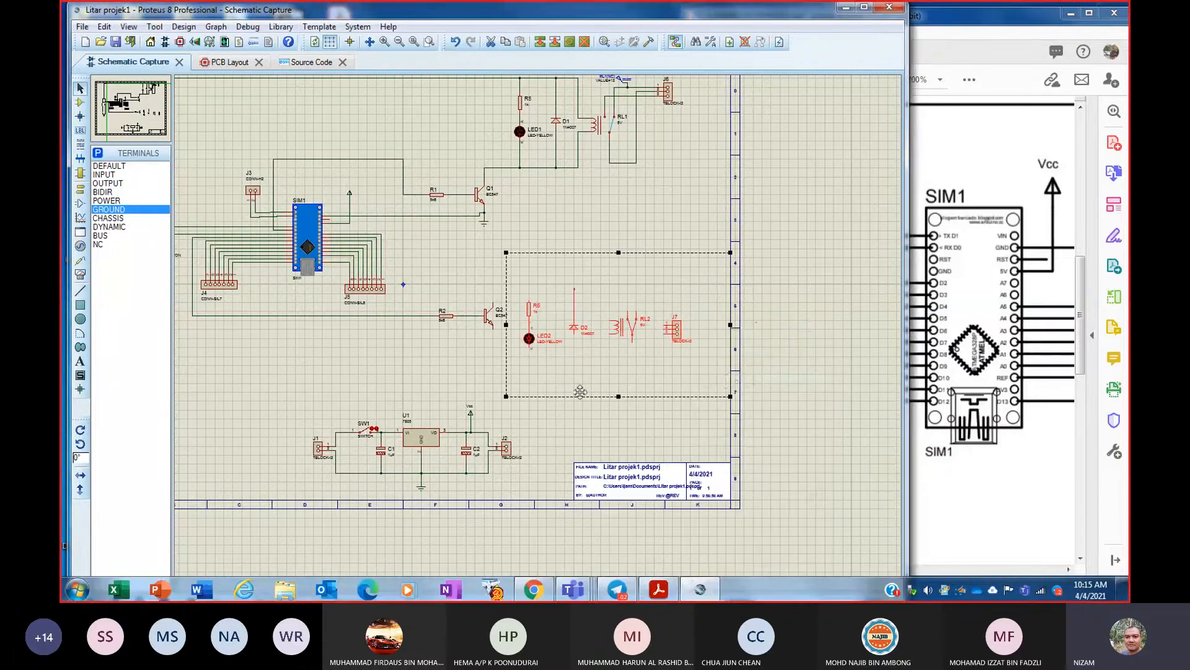
{"action": "left_click", "coordinate": [628, 271]}
{"action": "left_click", "coordinate": [573, 308]}
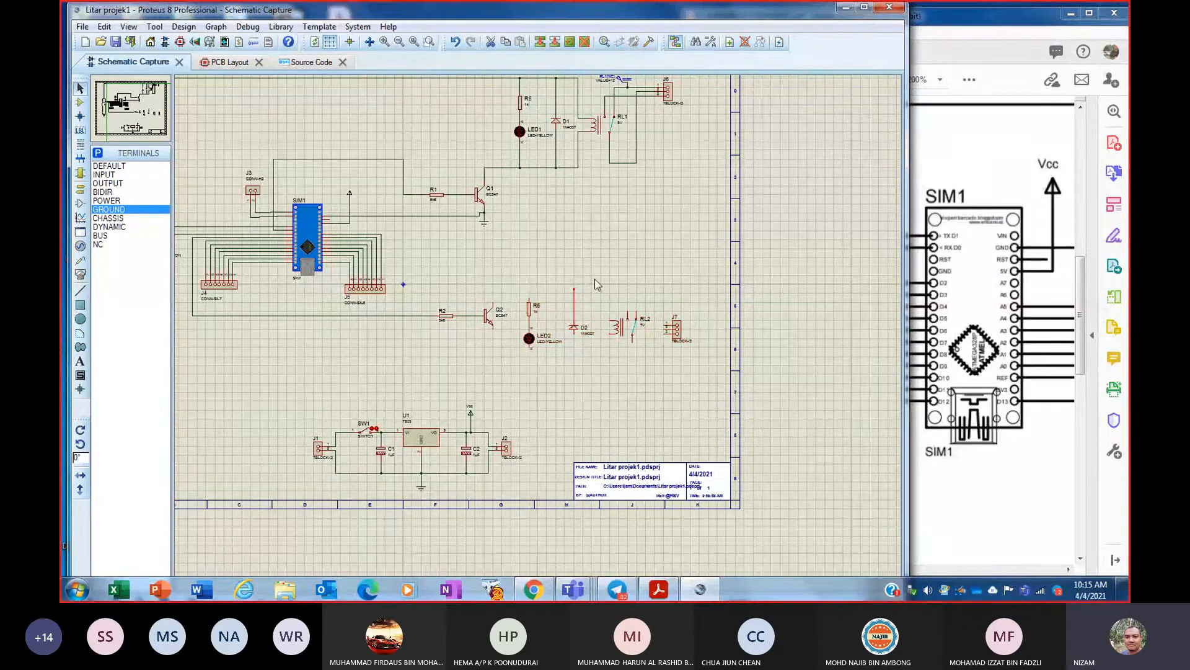
{"action": "key", "text": "Delete"}
- Following the reference PDF's Q2 section, move R6, LED2, D2, RL2 and J7 together up so that they sit above Q2's level
{"action": "left_click", "coordinate": [953, 8]}
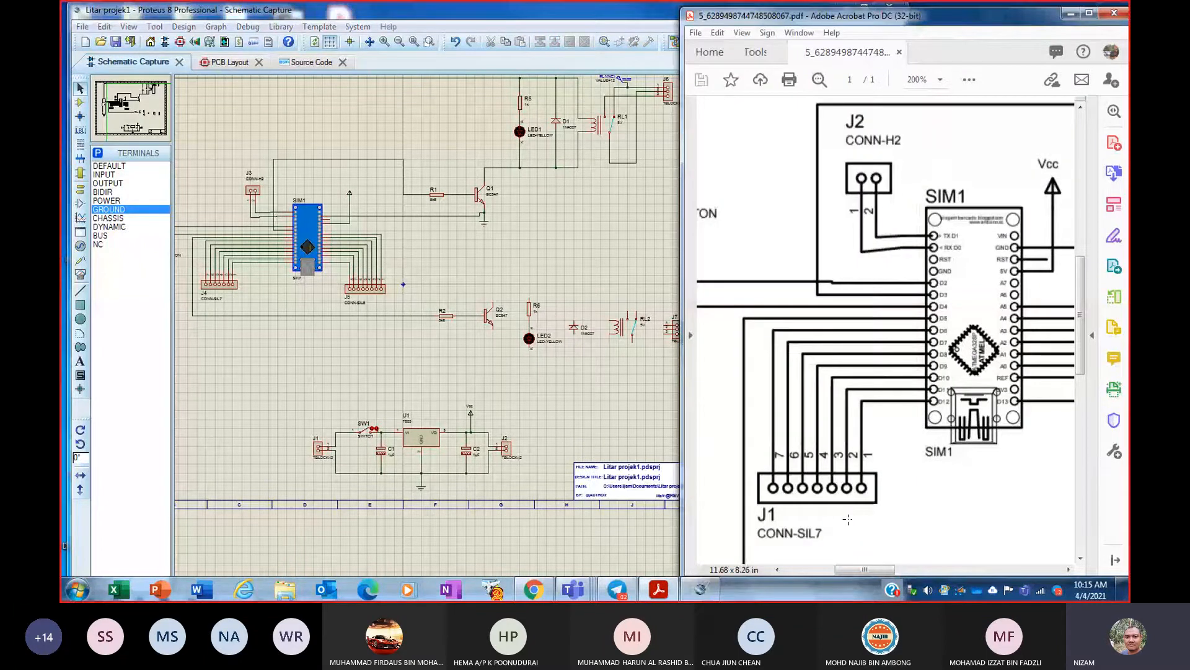
{"action": "scroll", "coordinate": [847, 519], "scroll_direction": "down", "scroll_amount": 1}
{"action": "left_click_drag", "start_coordinate": [871, 569], "coordinate": [979, 546]}
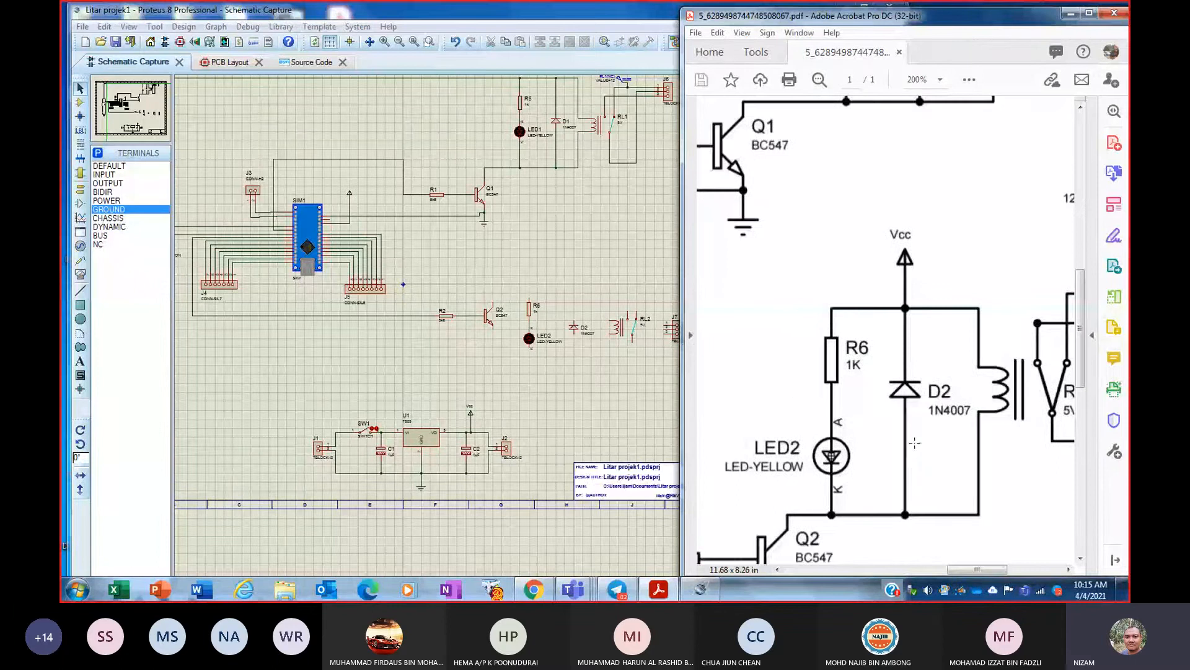
{"action": "scroll", "coordinate": [914, 442], "scroll_direction": "down", "scroll_amount": 1}
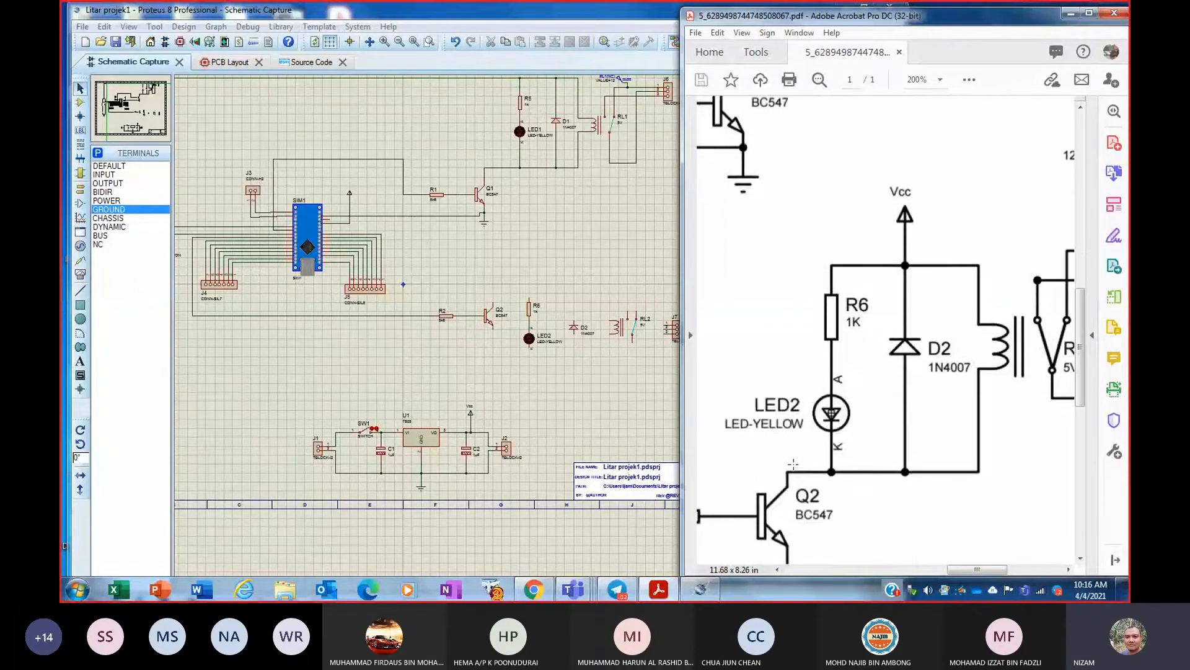
{"action": "left_click_drag", "start_coordinate": [511, 274], "coordinate": [585, 362]}
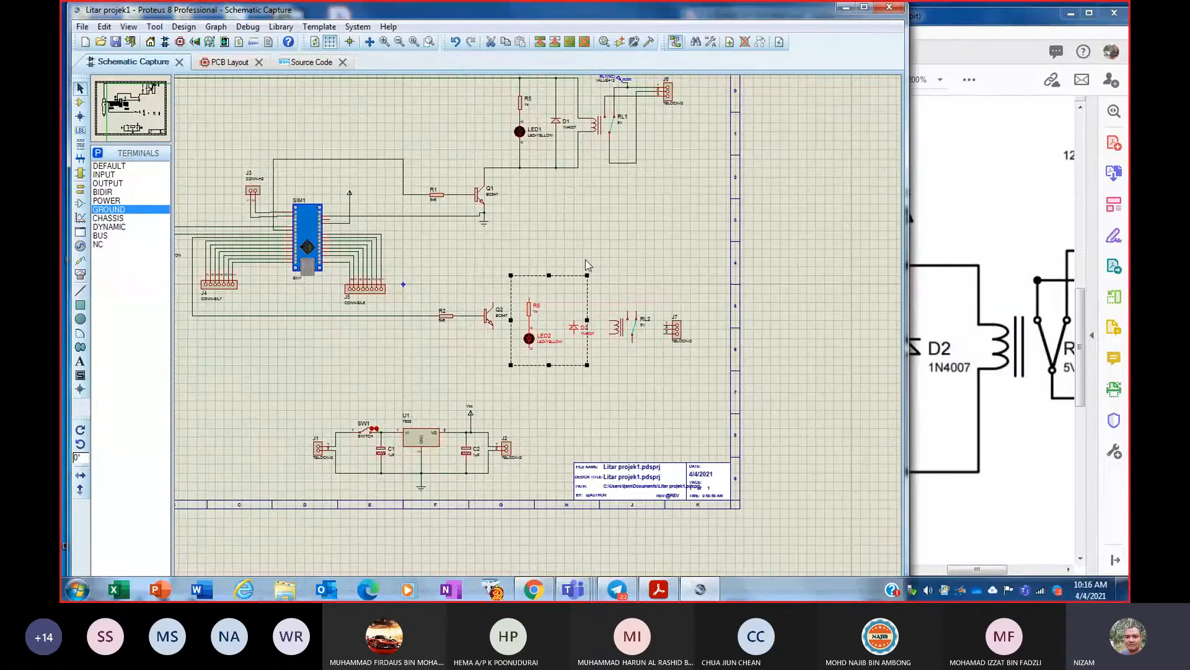
{"action": "right_click", "coordinate": [629, 236]}
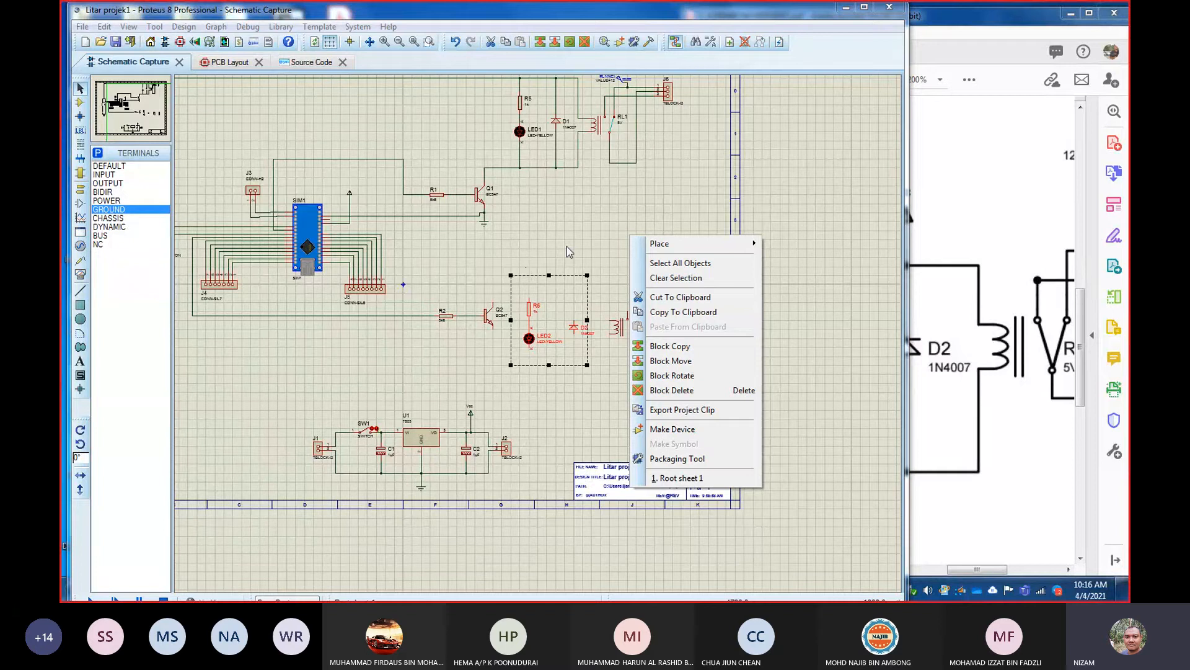
{"action": "left_click_drag", "start_coordinate": [506, 258], "coordinate": [617, 358]}
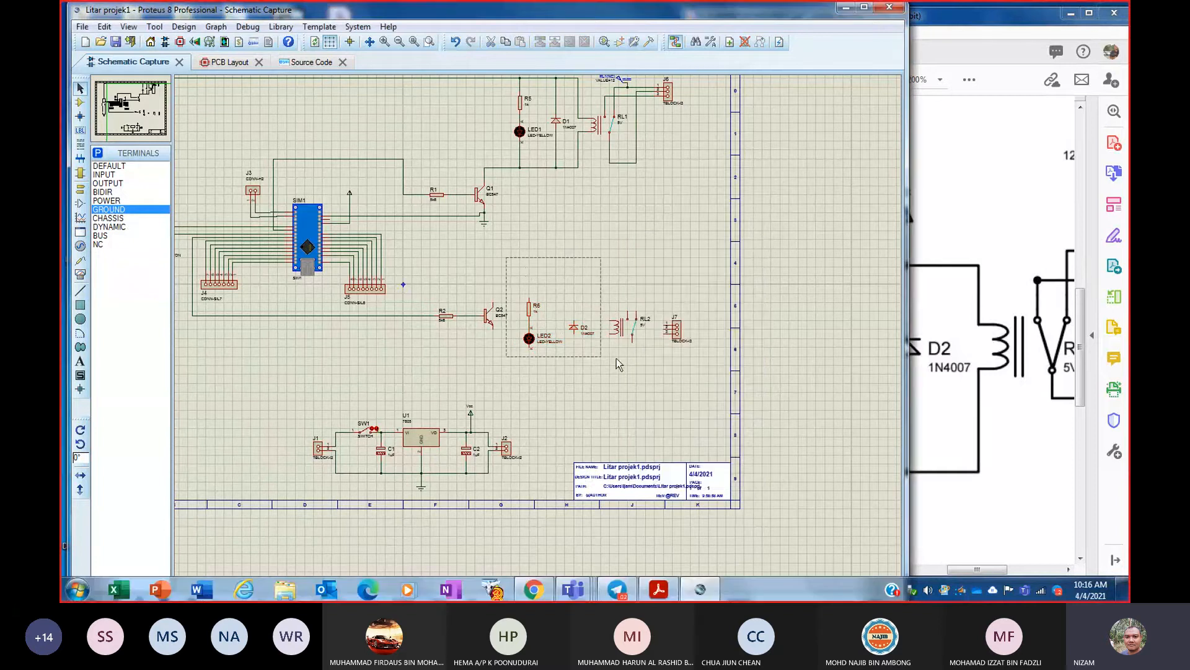
{"action": "left_click_drag", "start_coordinate": [616, 358], "coordinate": [715, 370]}
{"action": "left_click_drag", "start_coordinate": [679, 329], "coordinate": [687, 279]}
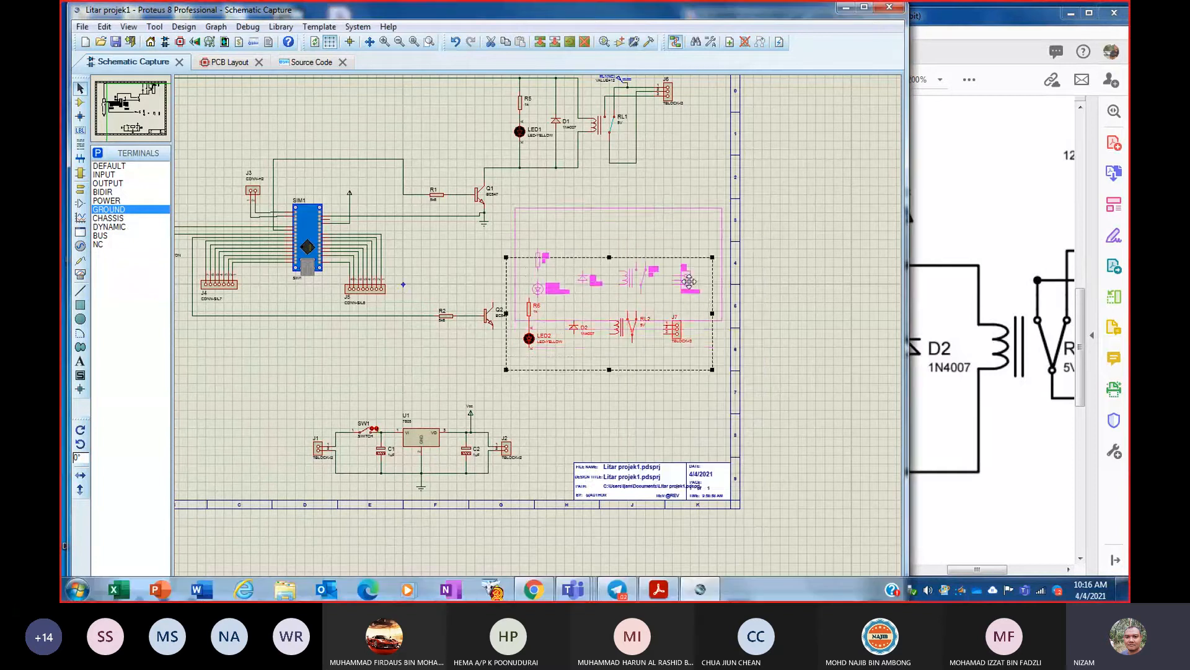
{"action": "left_click", "coordinate": [692, 417]}
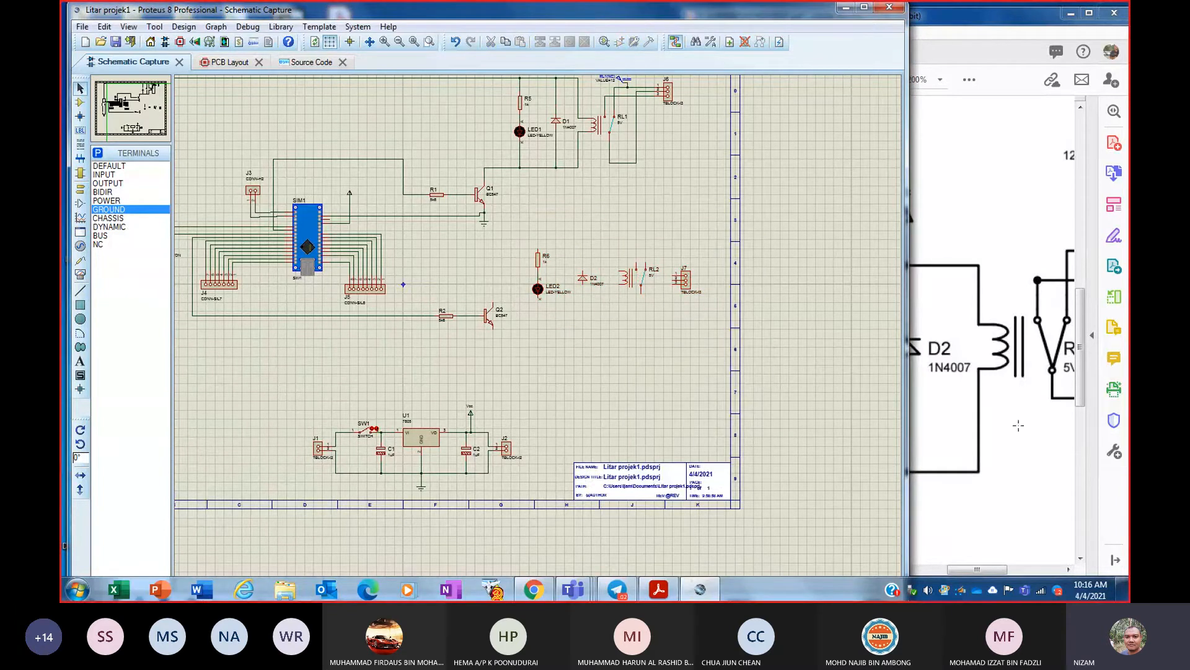
- Try to wire the collector of Q2 over R6 to the top of D2
{"action": "left_click", "coordinate": [493, 305]}
{"action": "left_click", "coordinate": [587, 240]}
{"action": "left_click", "coordinate": [582, 268]}
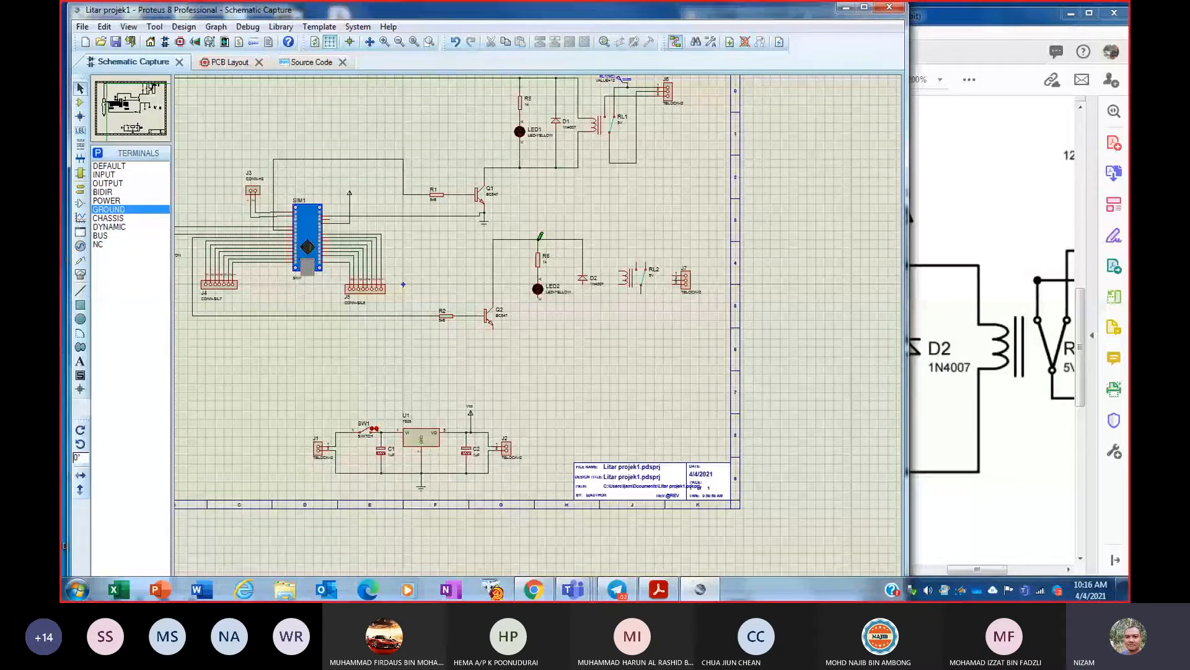
{"action": "left_click", "coordinate": [514, 240]}
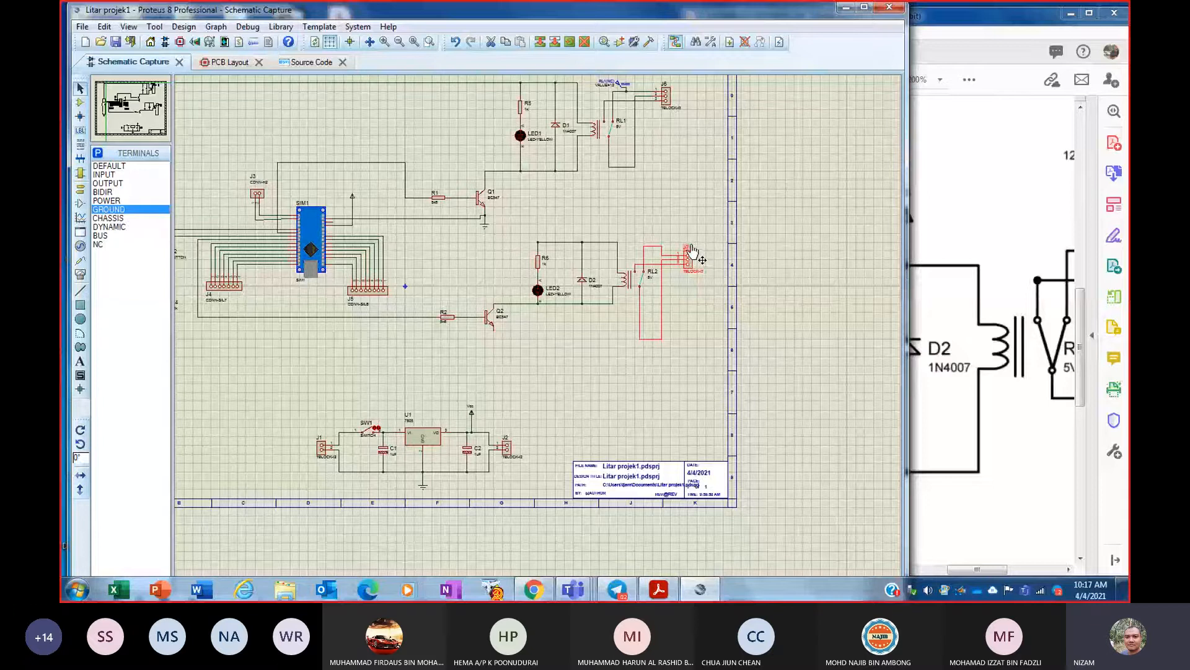
- Examine the reference PDF's second relay section, including the wiring of Q2, RL2 and the output connector and its power terminals
{"action": "left_click", "coordinate": [934, 427]}
{"action": "scroll", "coordinate": [935, 427], "scroll_direction": "down", "scroll_amount": 1}
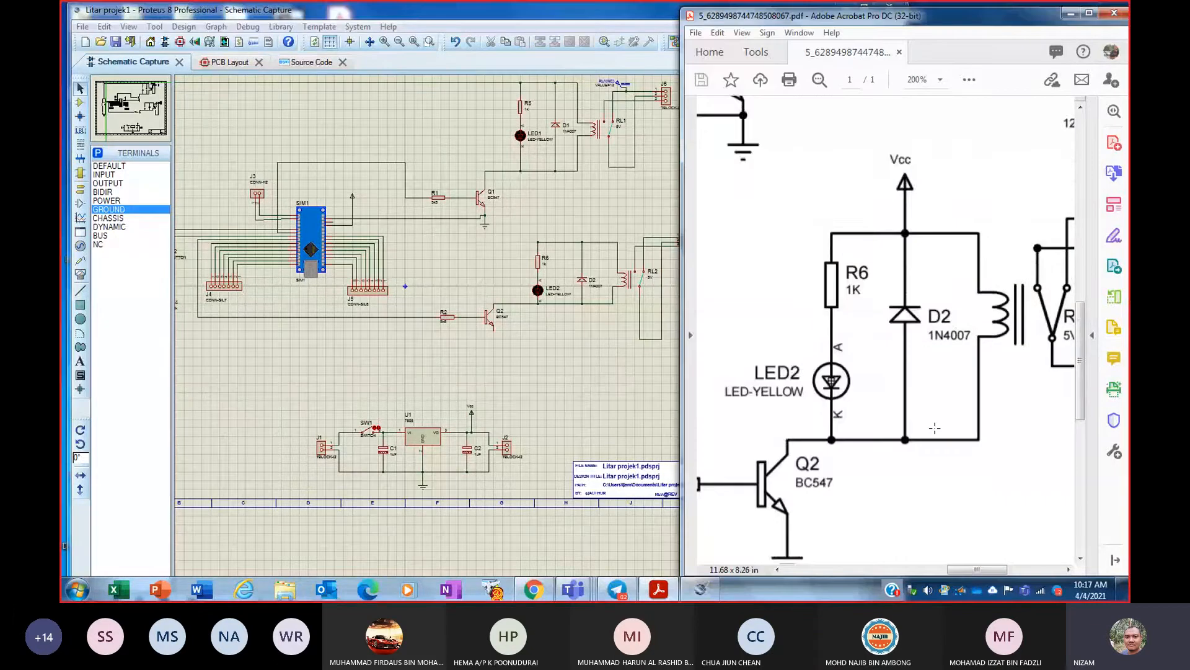
{"action": "scroll", "coordinate": [934, 427], "scroll_direction": "down", "scroll_amount": 2}
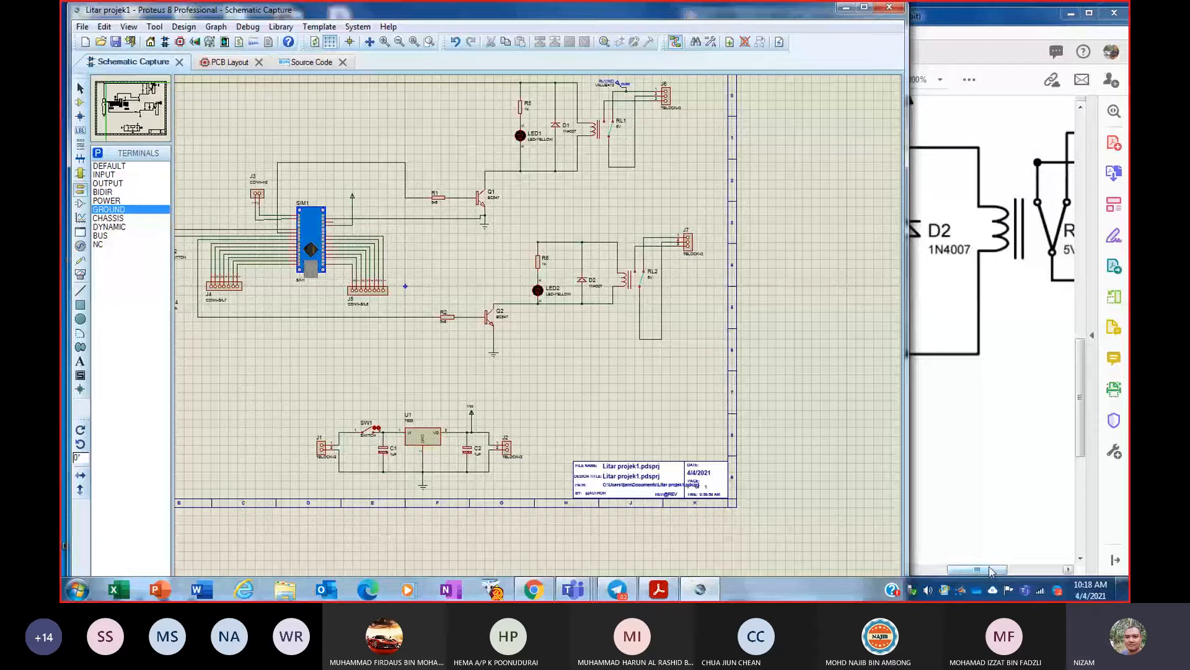
{"action": "left_click_drag", "start_coordinate": [991, 571], "coordinate": [1017, 571]}
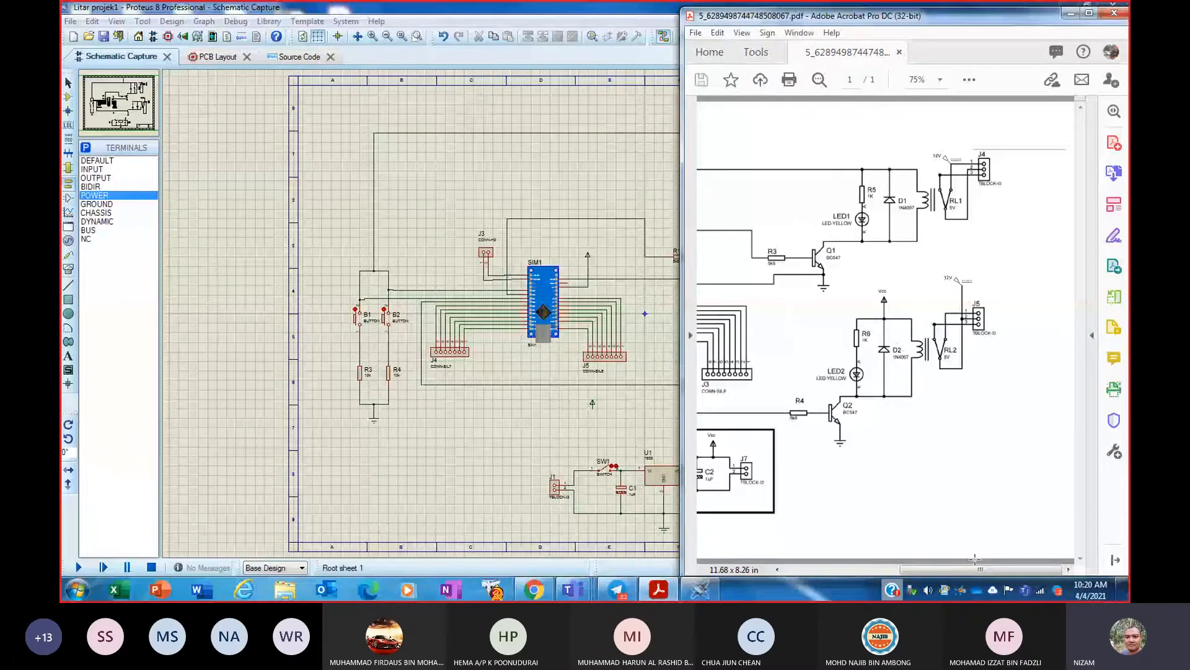
{"action": "left_click_drag", "start_coordinate": [977, 568], "coordinate": [941, 593]}
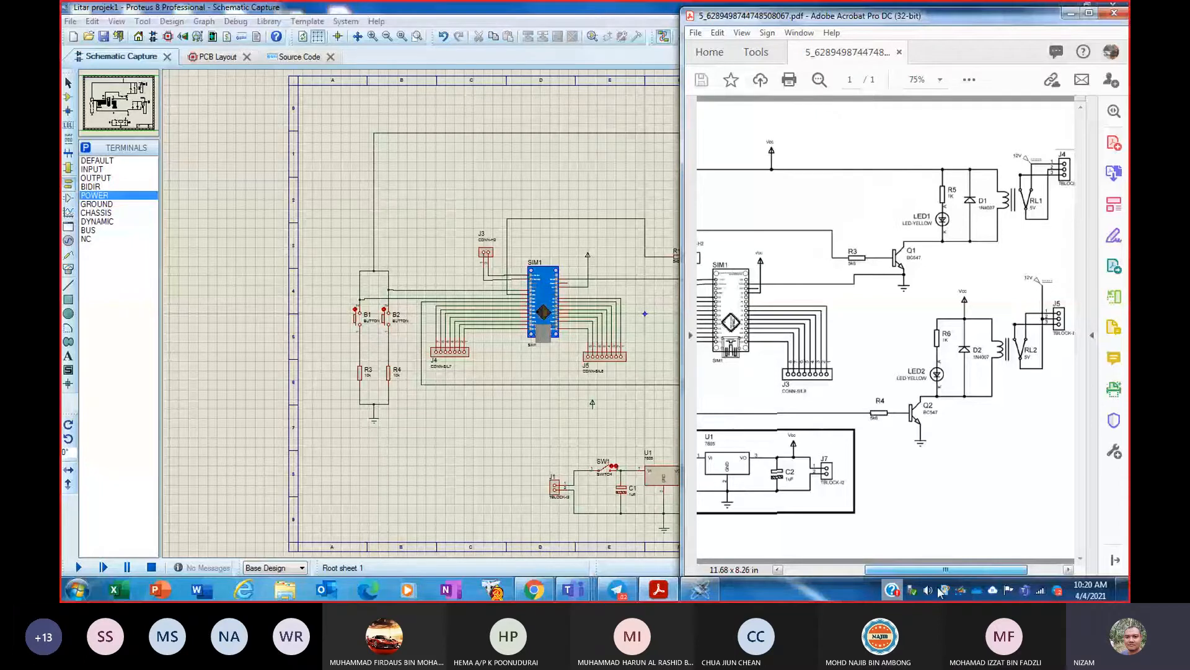
{"action": "left_click_drag", "start_coordinate": [940, 588], "coordinate": [925, 585]}
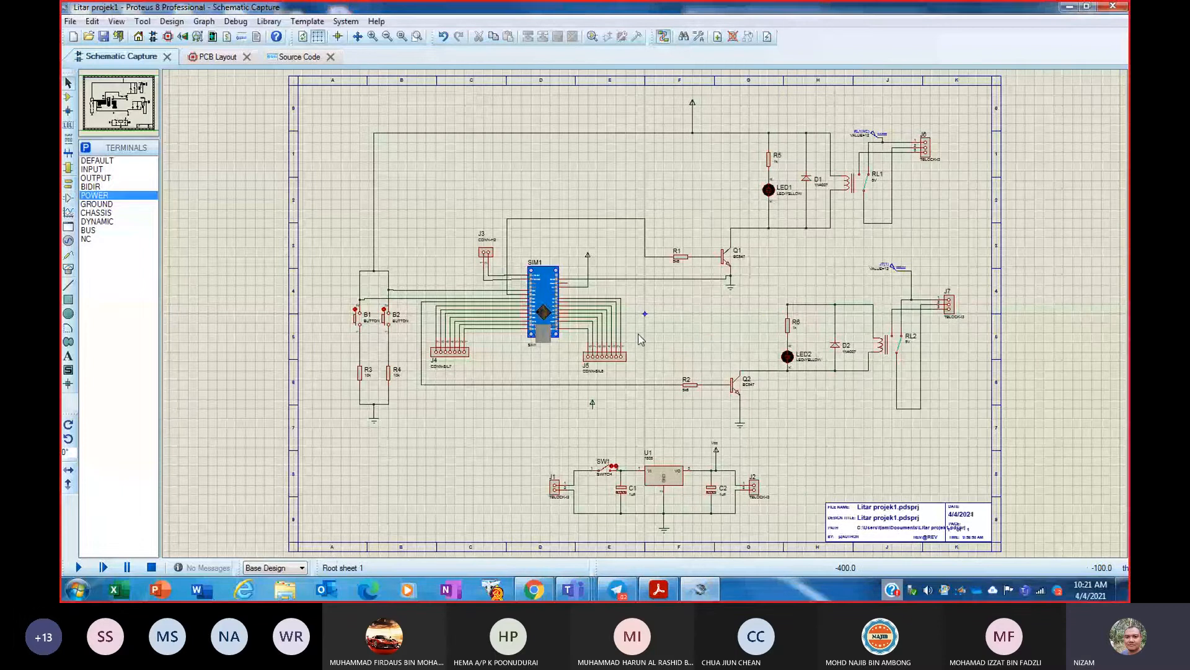
- Move the unconnected power terminal from below J5 to just above the wire joining the tops of R6 and D2
{"action": "left_click", "coordinate": [594, 403]}
{"action": "left_click_drag", "start_coordinate": [594, 404], "coordinate": [806, 272]}
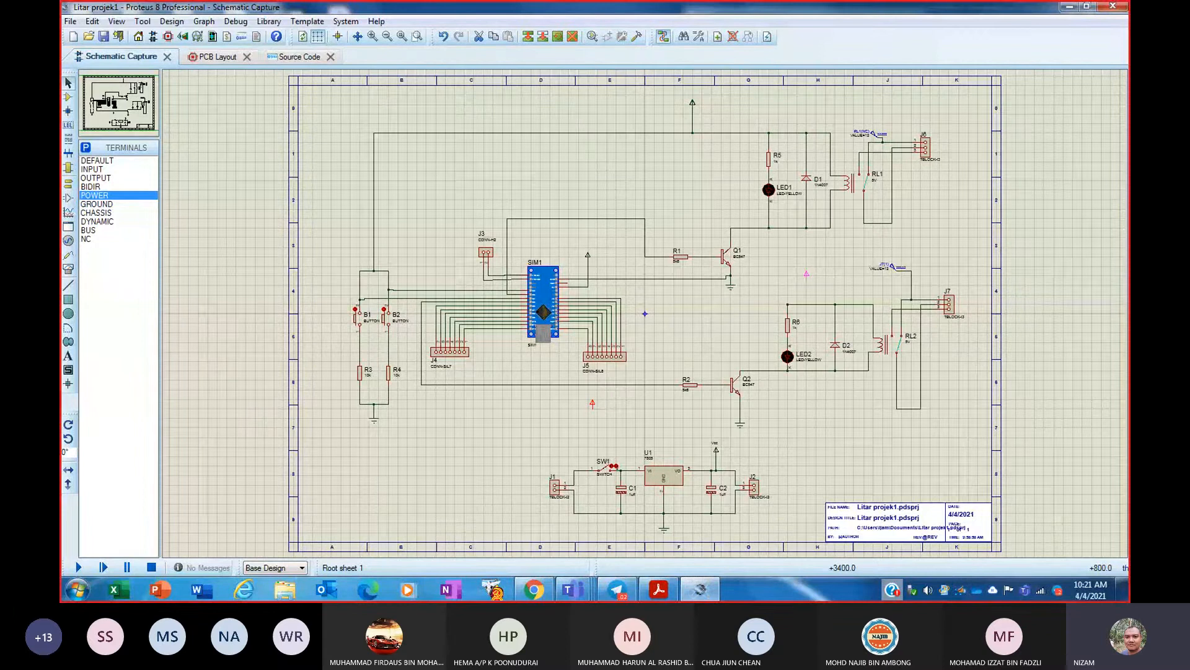
{"action": "left_click_drag", "start_coordinate": [806, 273], "coordinate": [811, 279]}
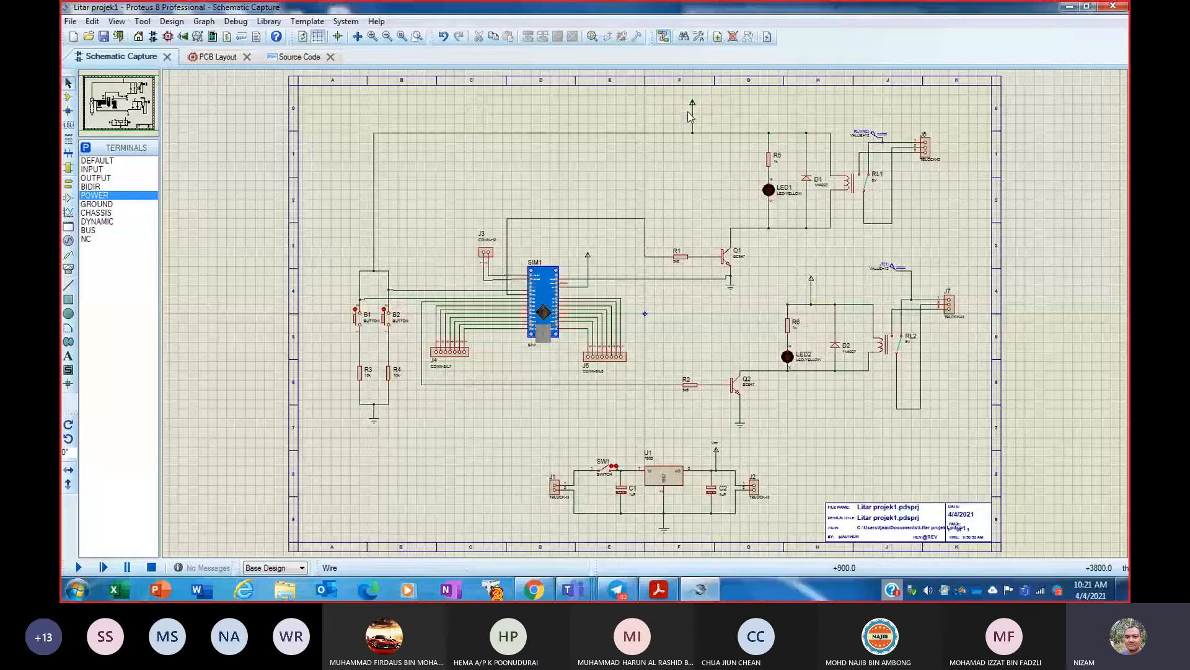
- Label the power terminal on the long supply wire leading to R5 and D1 as Vcc
{"action": "key", "text": "F6"}
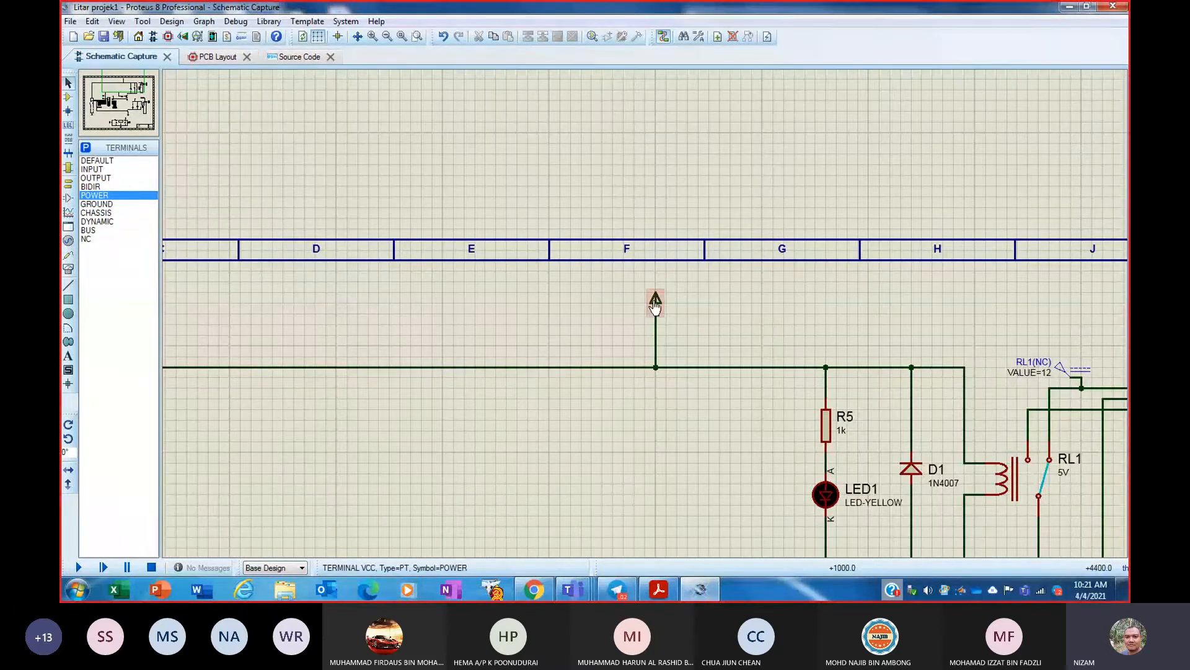
{"action": "right_click", "coordinate": [655, 304]}
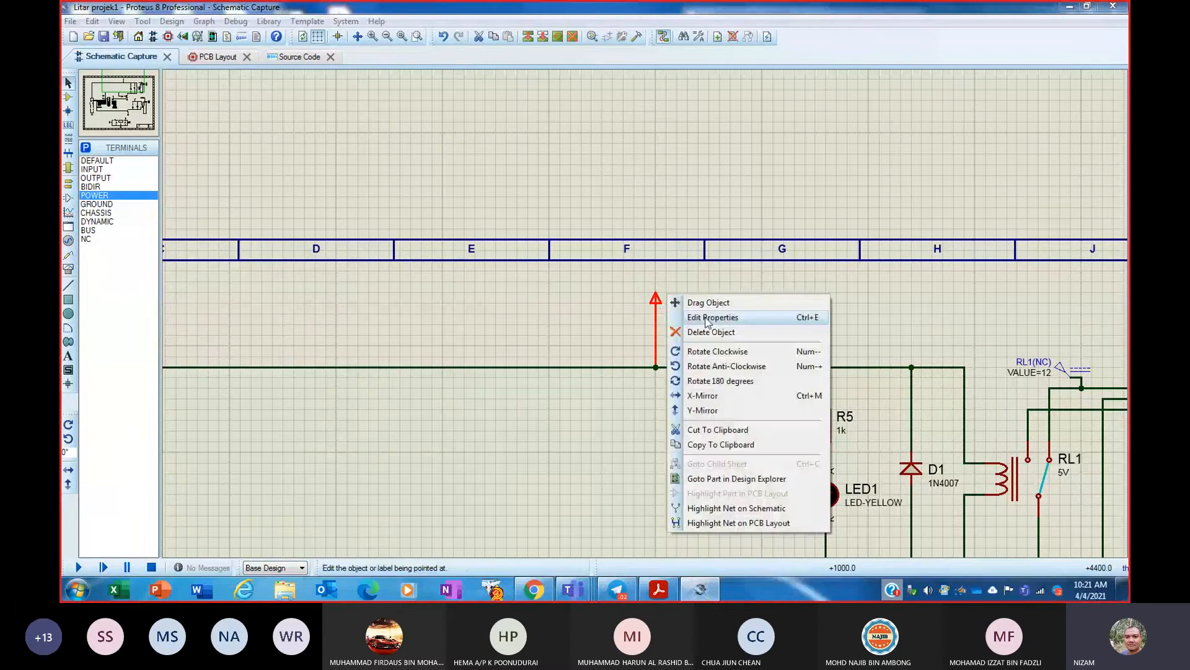
{"action": "left_click", "coordinate": [688, 317]}
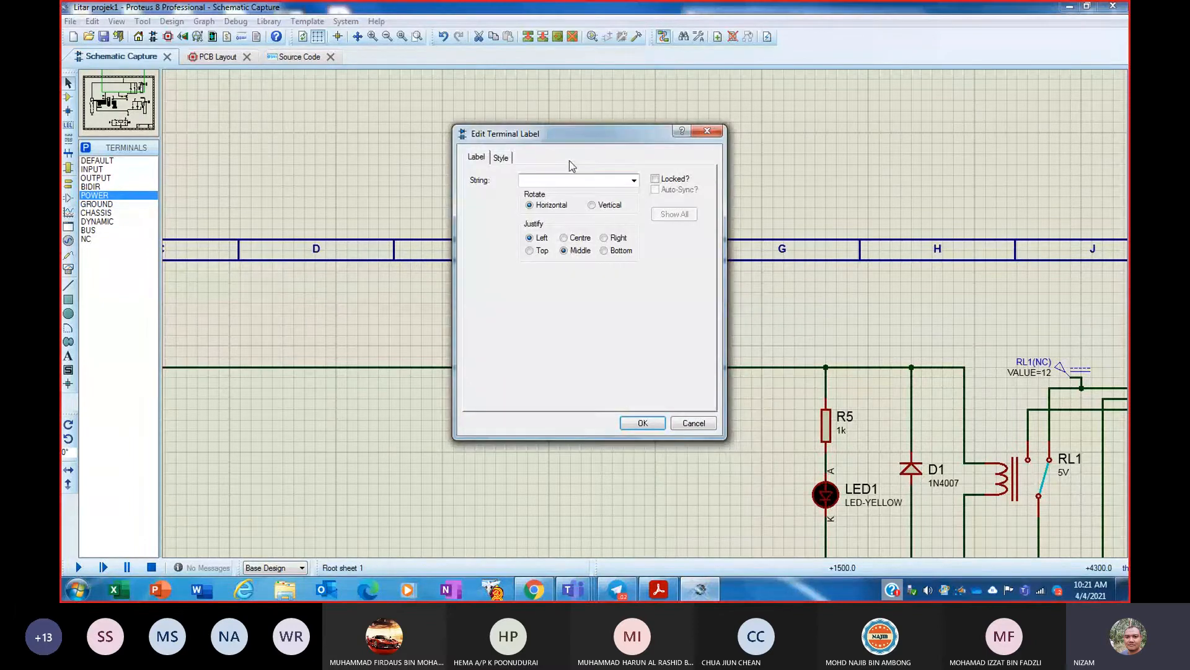
{"action": "type", "text": "Vcc"}
{"action": "key", "text": "Return"}
- Label the power terminal above R6 and D2 as Vcc
{"action": "scroll", "coordinate": [646, 319], "scroll_direction": "down", "scroll_amount": 3}
{"action": "scroll", "coordinate": [646, 319], "scroll_direction": "up", "scroll_amount": 2}
{"action": "right_click", "coordinate": [679, 220]}
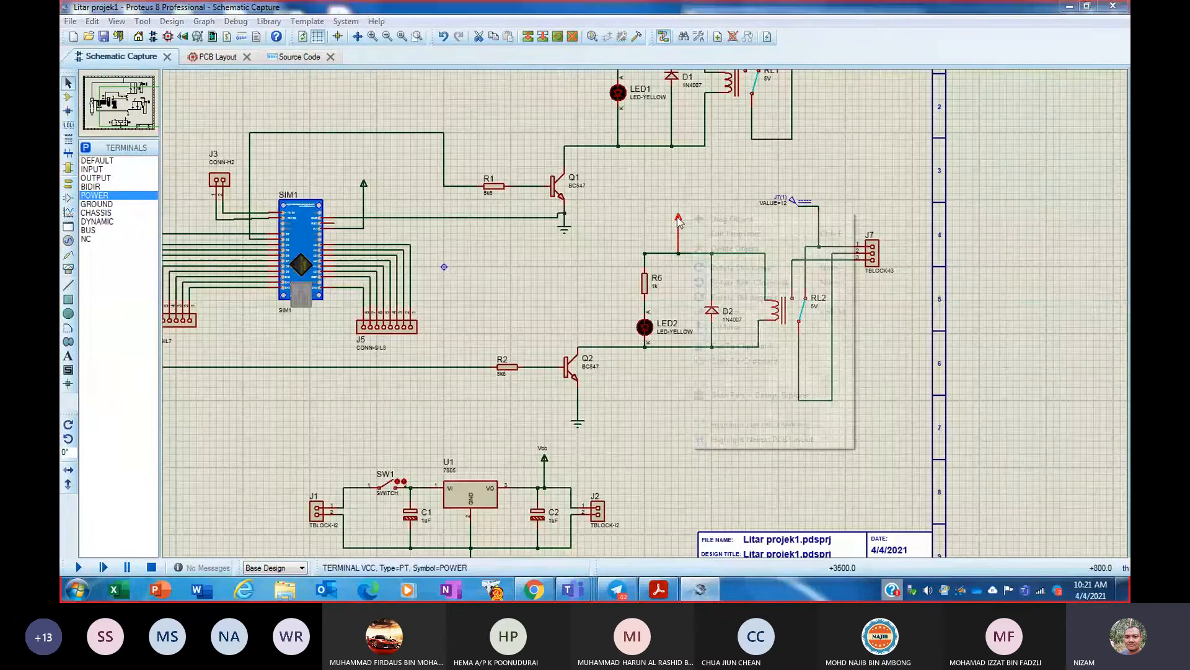
{"action": "left_click", "coordinate": [733, 235]}
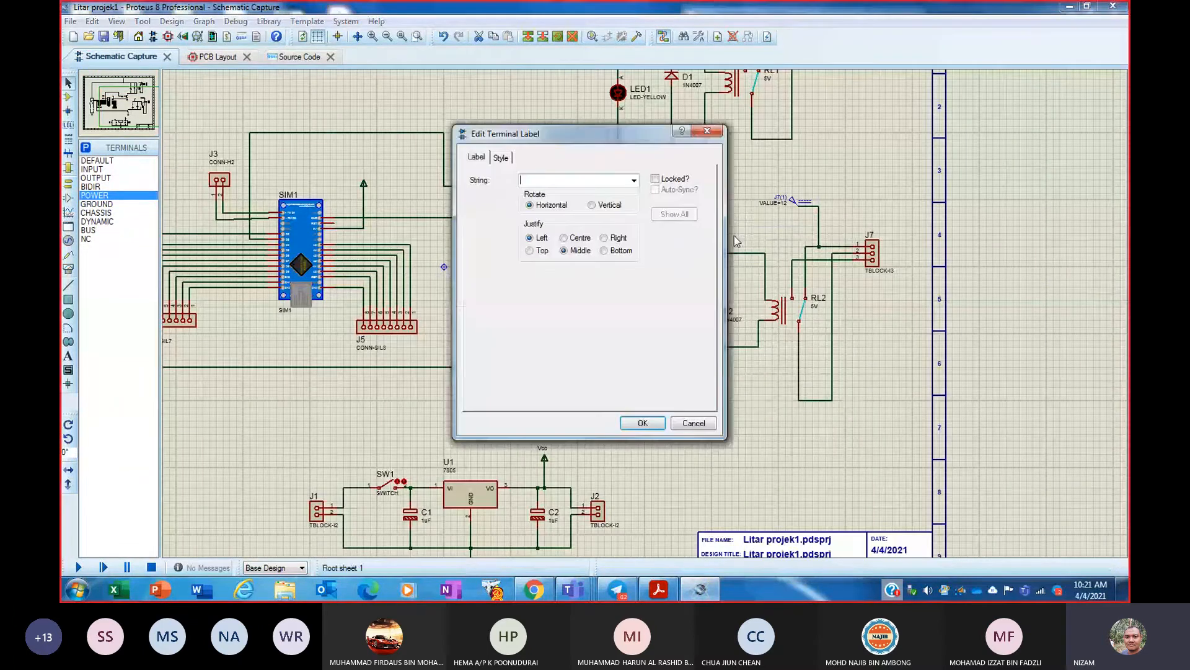
{"action": "type", "text": "Vcc"}
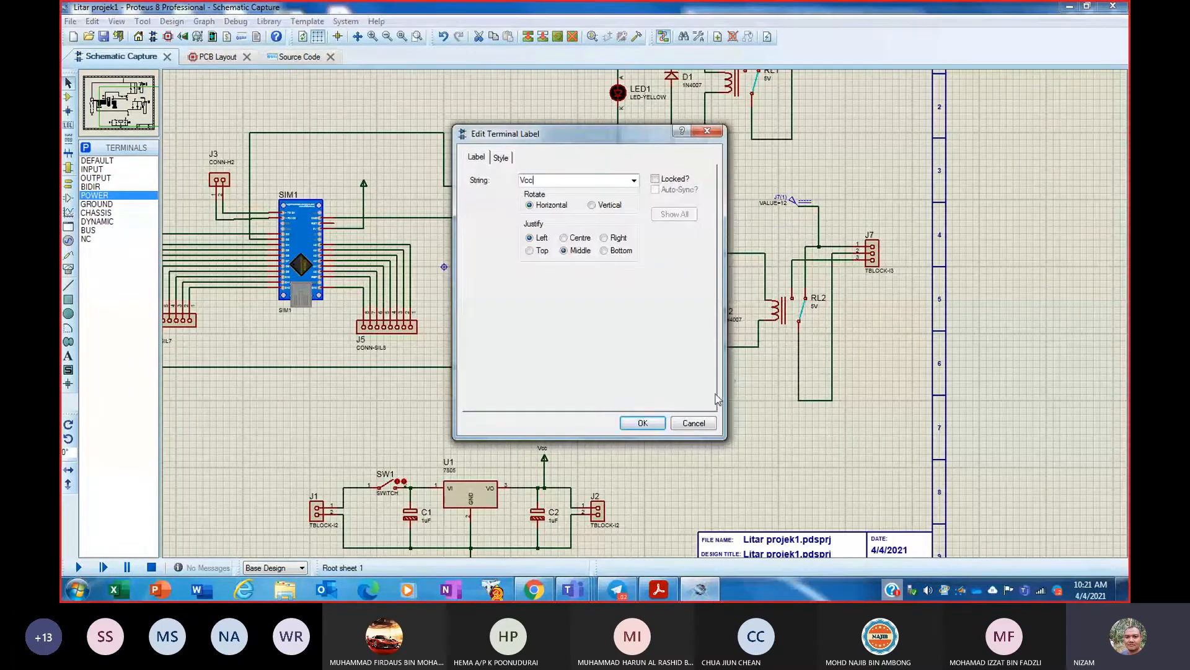
{"action": "left_click", "coordinate": [643, 424]}
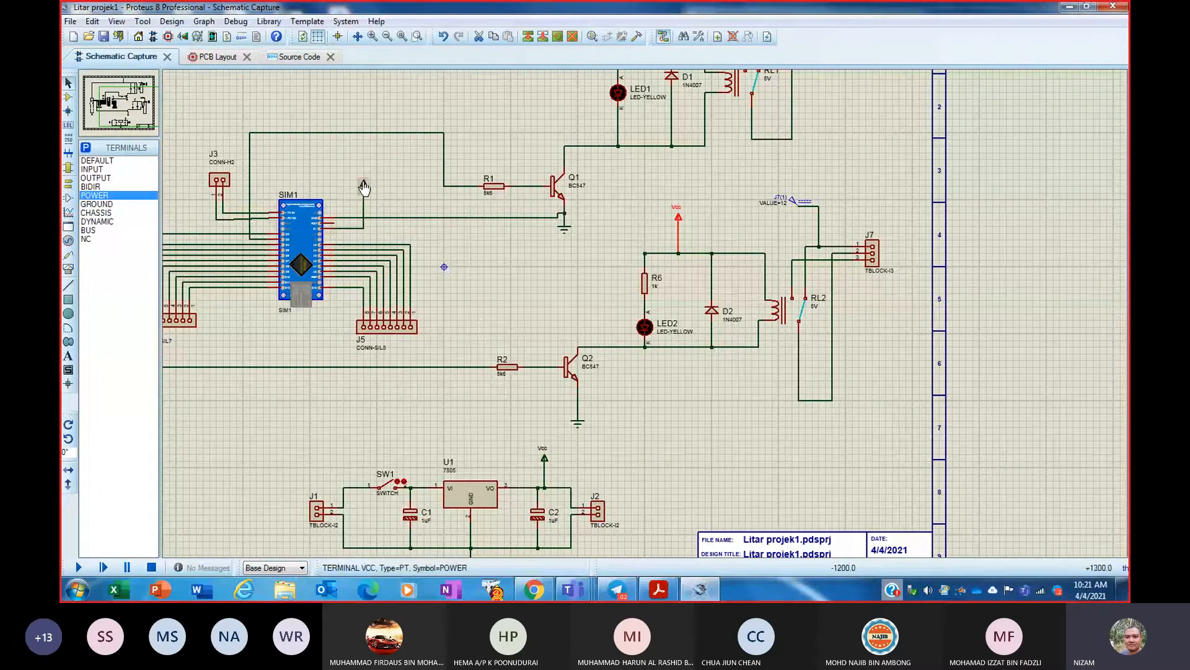
- Label the power terminal wired to SIM1 as Vcc
{"action": "right_click", "coordinate": [364, 187]}
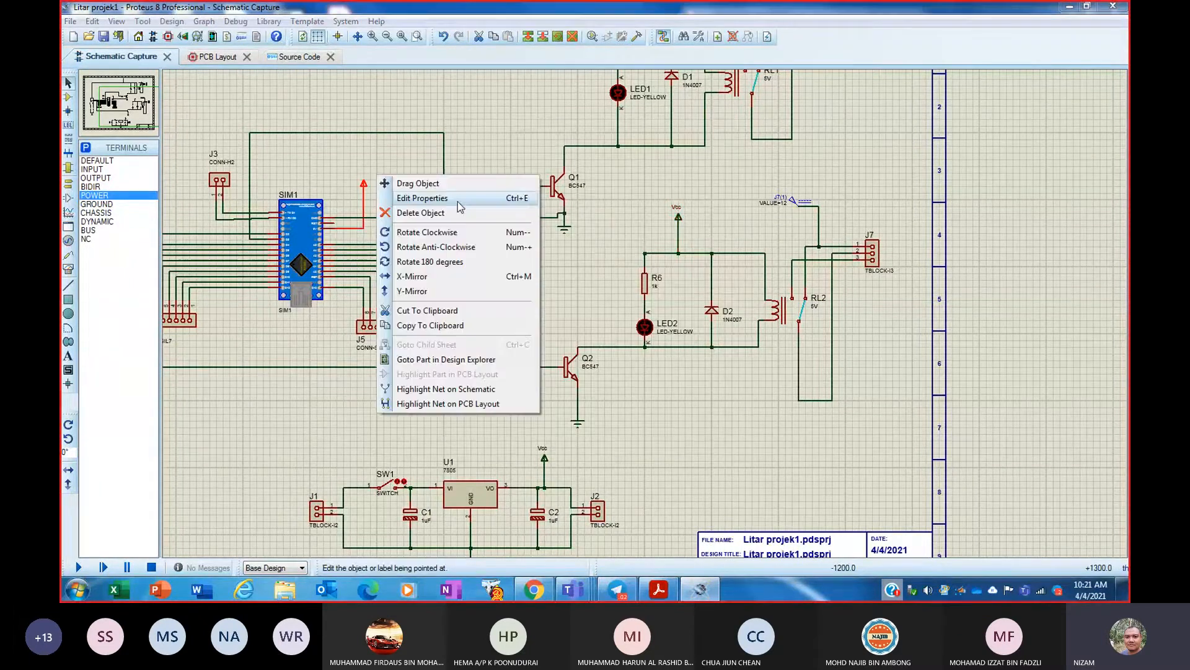
{"action": "left_click", "coordinate": [459, 199]}
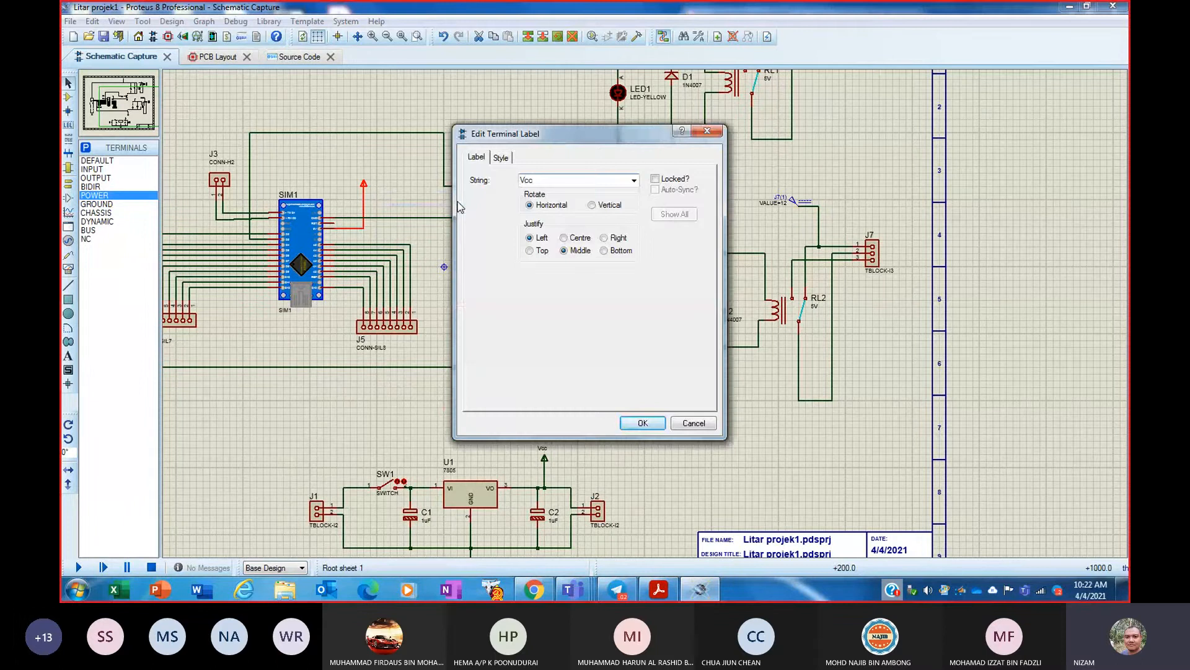
{"action": "left_click", "coordinate": [643, 424]}
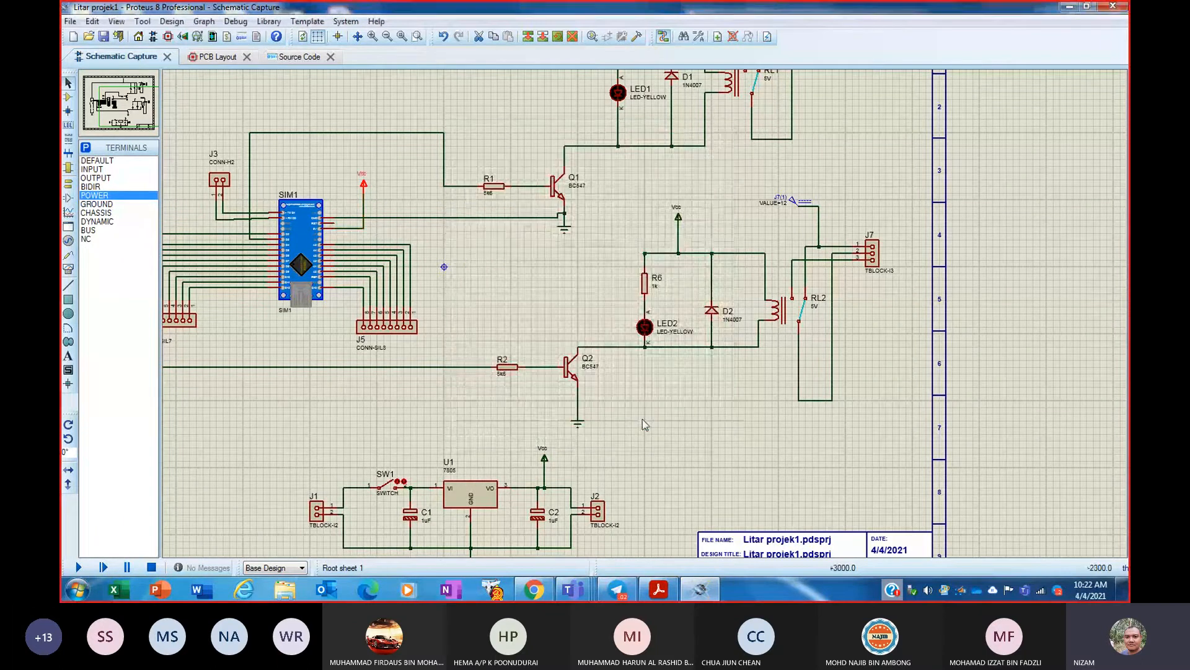
{"action": "left_click", "coordinate": [645, 424]}
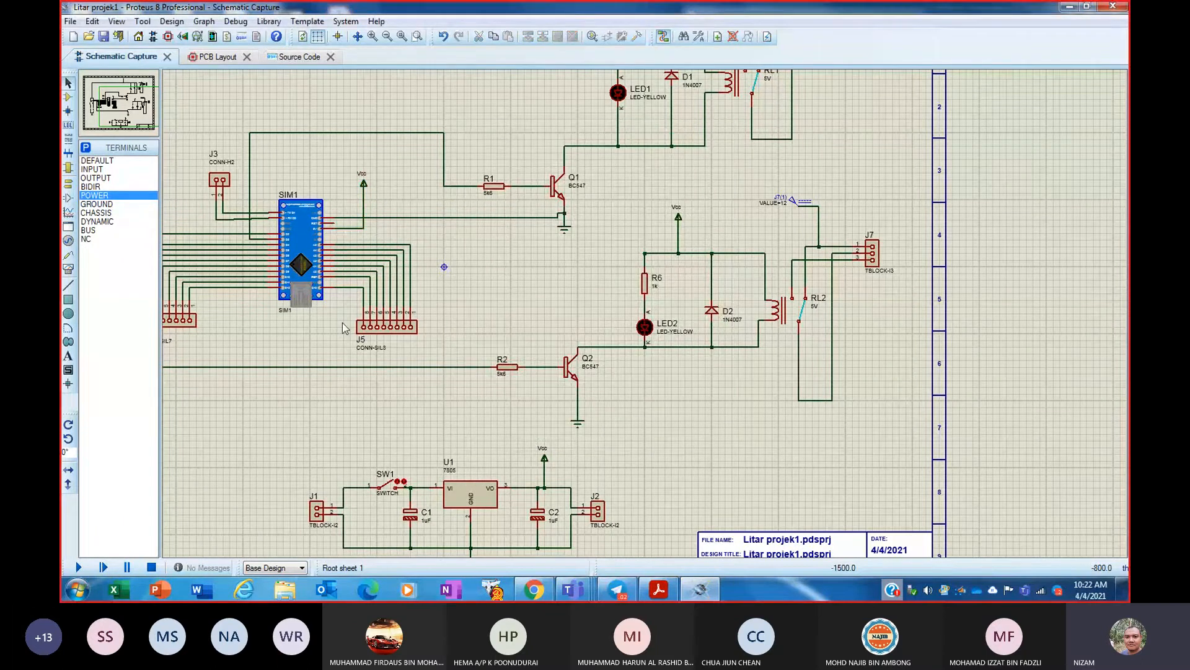
- Check the schematic against the reference PDF, fit the whole sheet in view and start the simulation
{"action": "scroll", "coordinate": [514, 320], "scroll_direction": "down", "scroll_amount": 2}
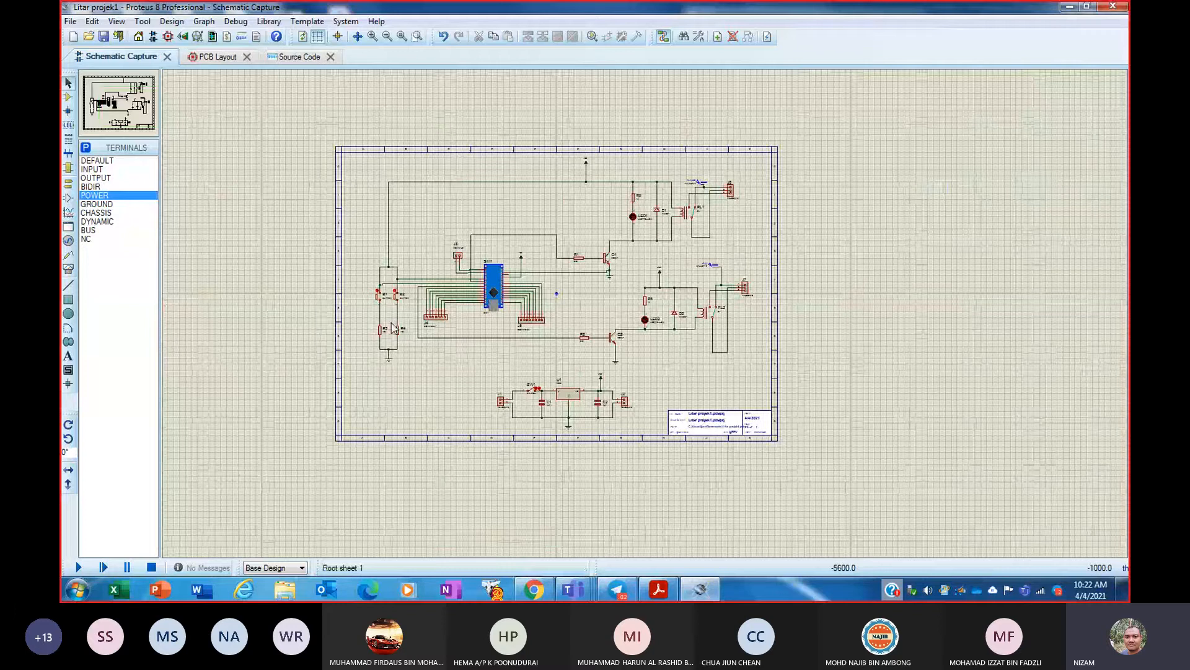
{"action": "scroll", "coordinate": [496, 366], "scroll_direction": "up", "scroll_amount": 3}
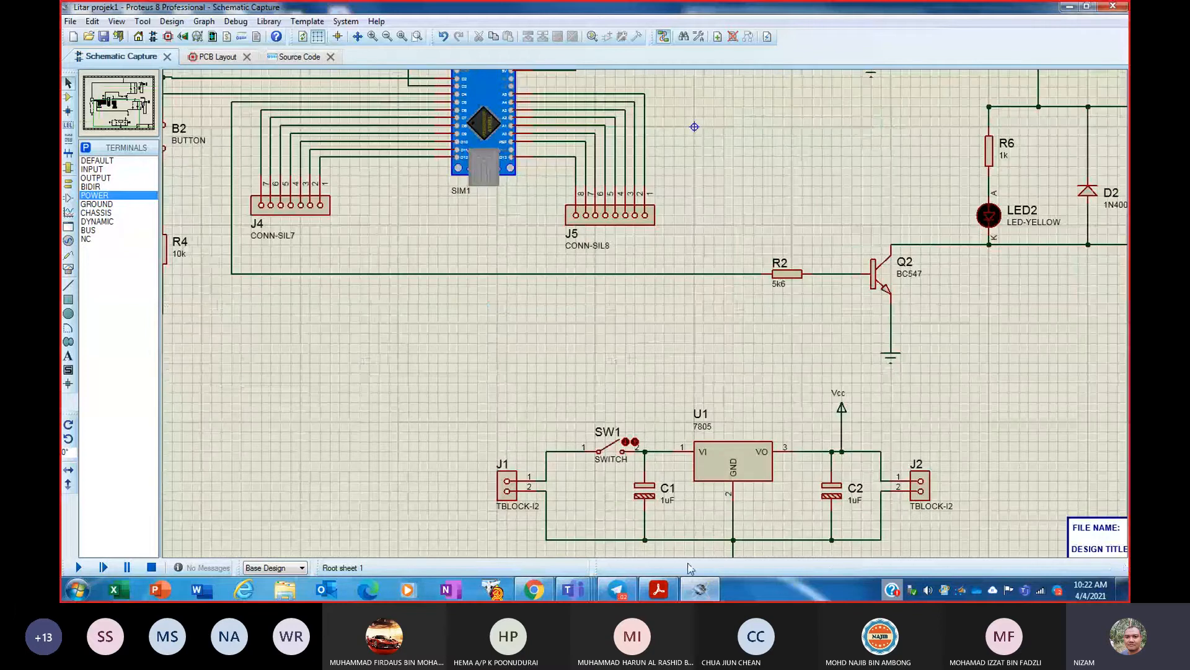
{"action": "left_click", "coordinate": [659, 589]}
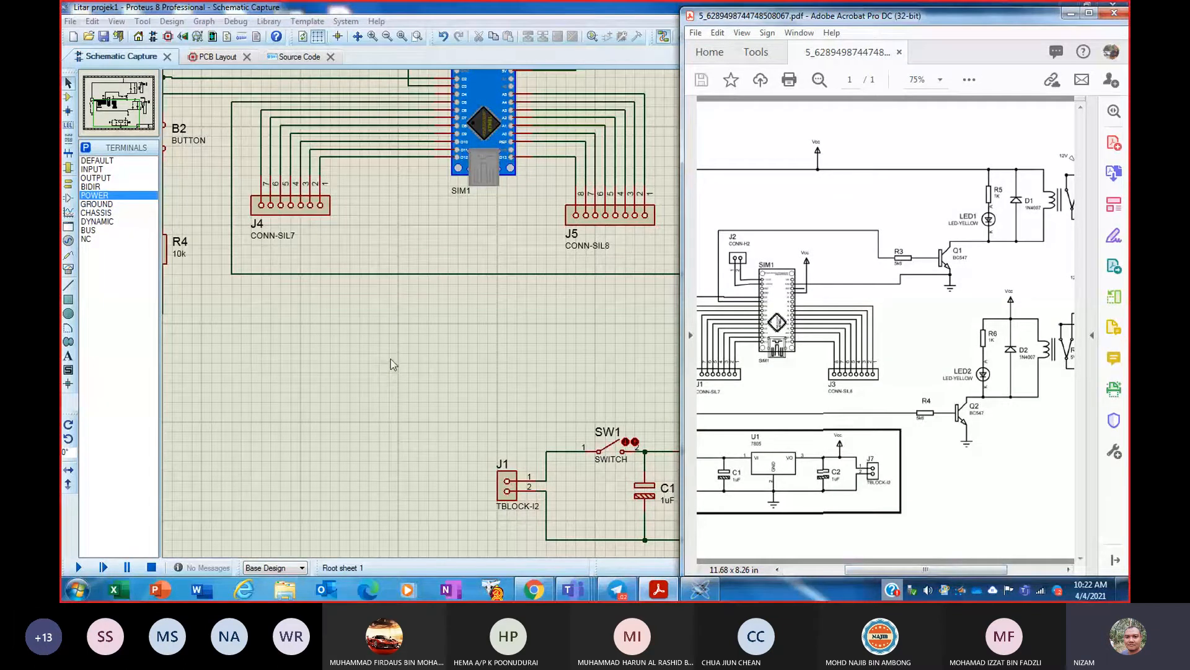
{"action": "left_click", "coordinate": [484, 372]}
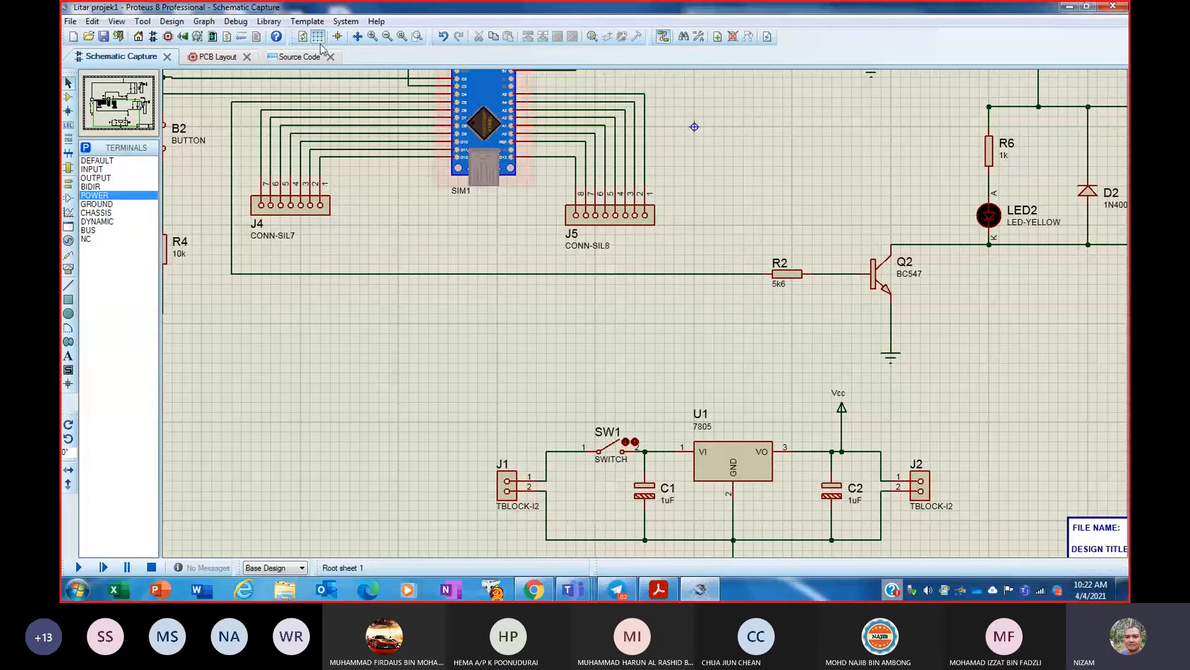
{"action": "left_click", "coordinate": [402, 37]}
{"action": "left_click", "coordinate": [79, 567]}
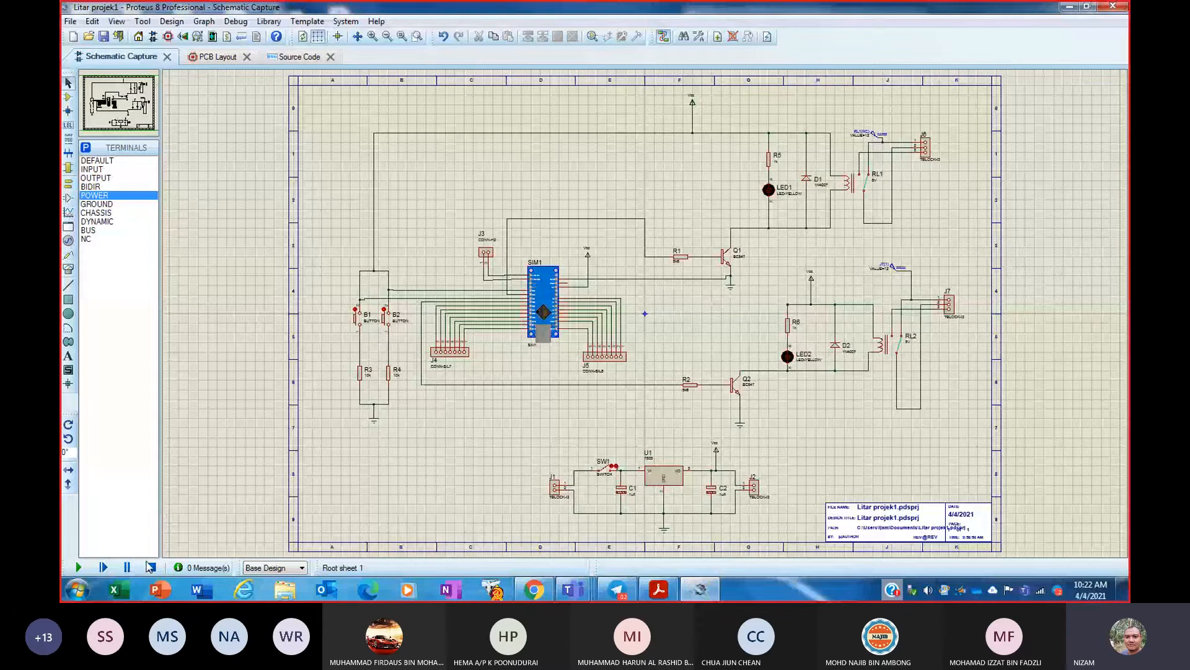
- Bring up the reference PDF, close the simulation error report and open the project's source code
{"action": "left_click", "coordinate": [658, 589]}
{"action": "left_click_drag", "start_coordinate": [880, 570], "coordinate": [787, 582]}
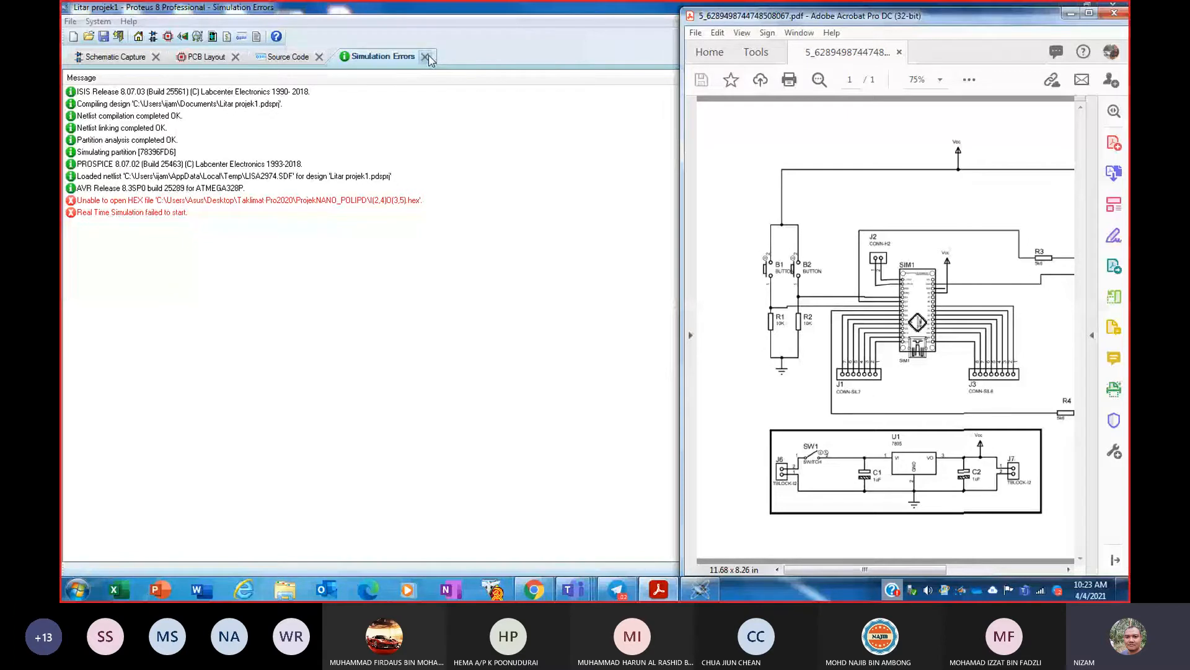
{"action": "left_click", "coordinate": [426, 57]}
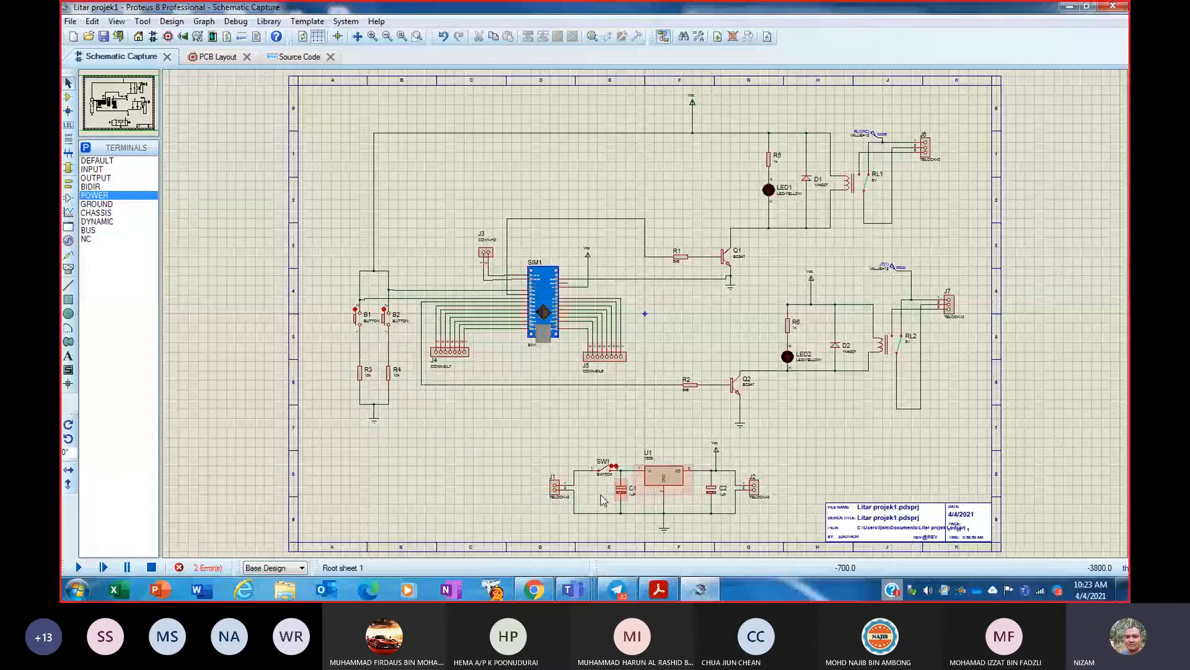
{"action": "left_click", "coordinate": [299, 57]}
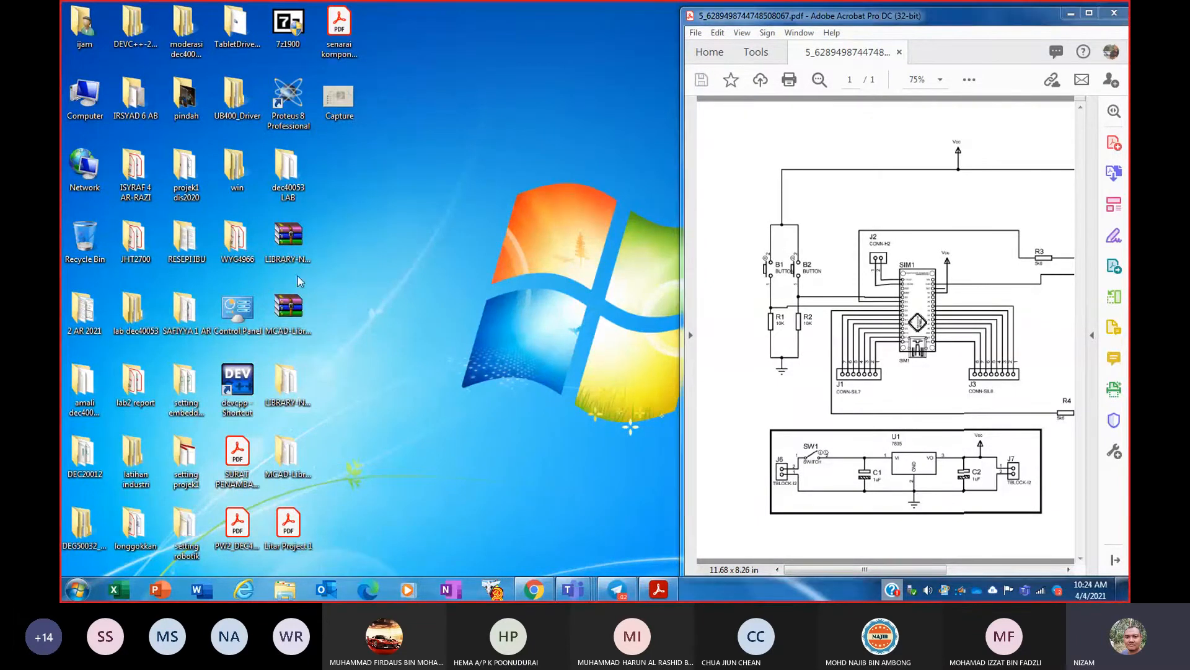
- Relaunch Proteus 8 Professional and recover the autosaved project Litar projek1.pdsprj
{"action": "double_click", "coordinate": [287, 110]}
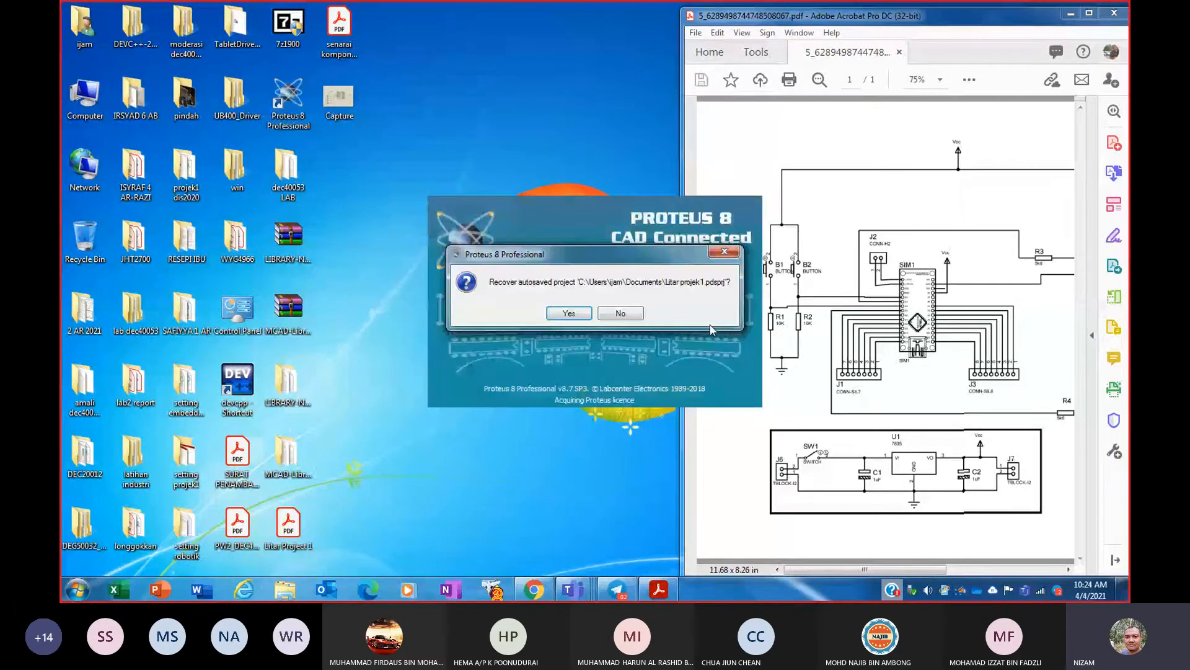
{"action": "left_click", "coordinate": [564, 314]}
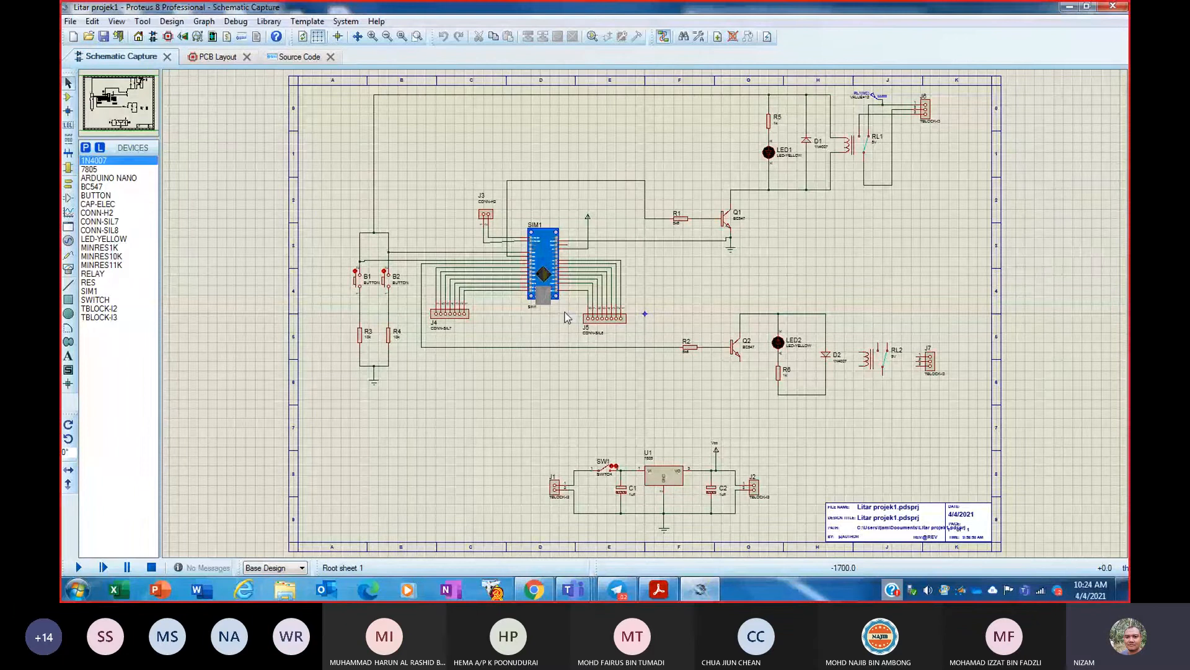
- Open the project's source code and delete all the generated code in main.ino
{"action": "left_click", "coordinate": [308, 57]}
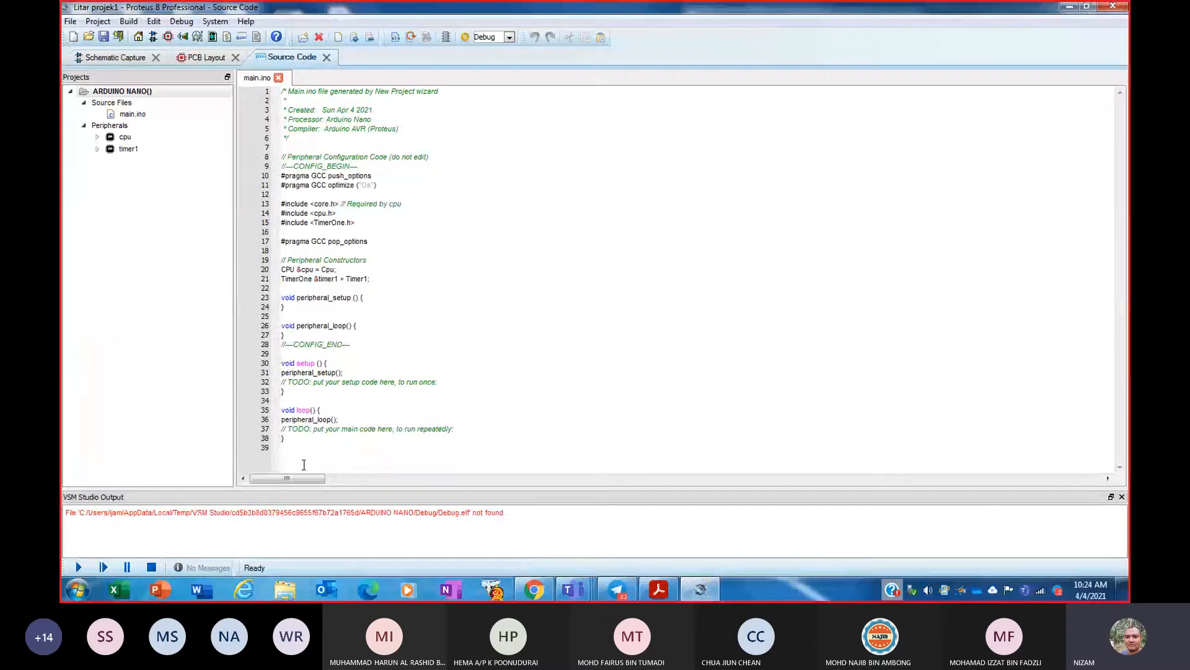
{"action": "left_click_drag", "start_coordinate": [304, 464], "coordinate": [237, 77]}
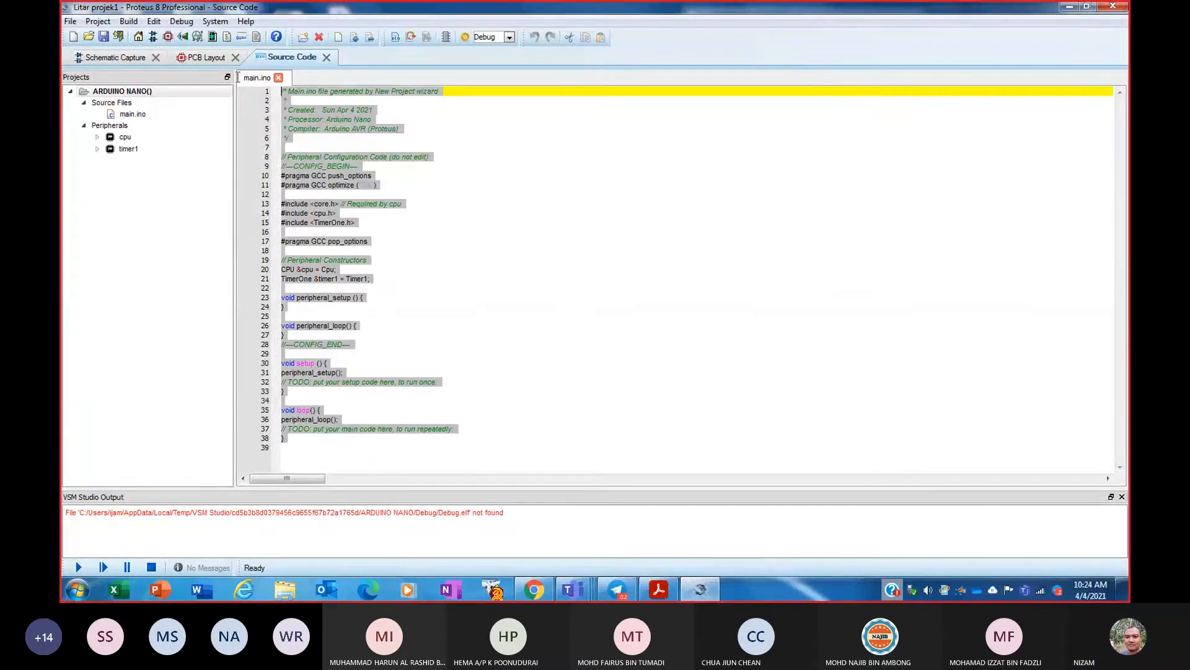
{"action": "key", "text": "Delete"}
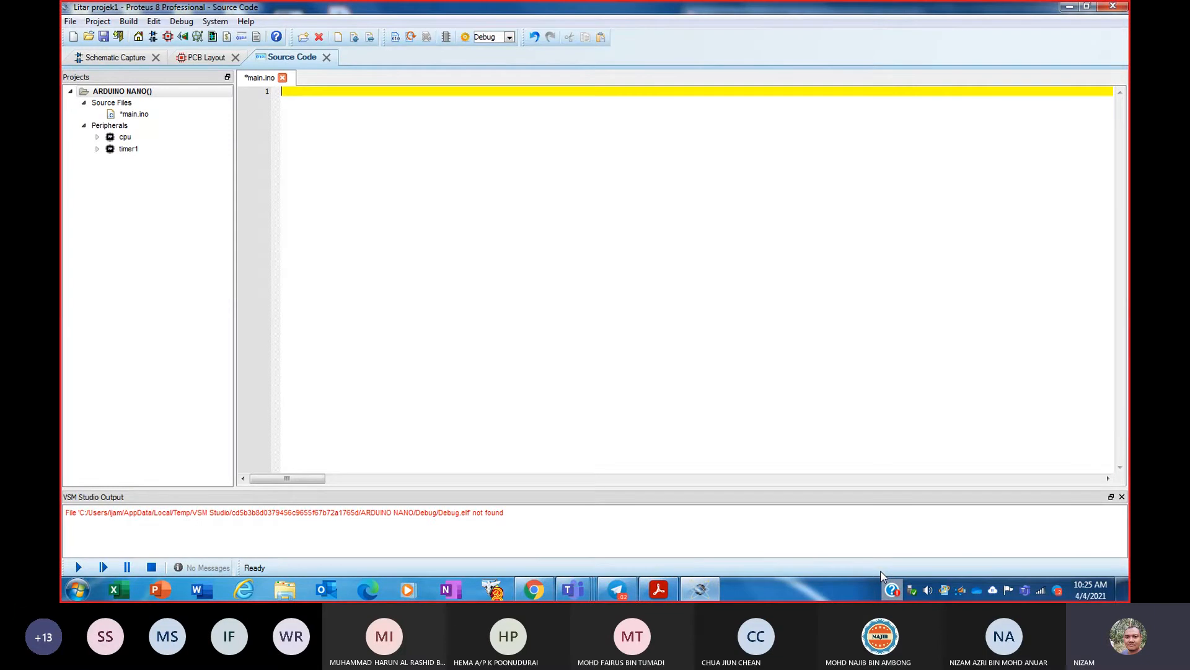
- Write #include<SoftwareSerial.h> as the first line of main.ino and place the cursor on a new second line
{"action": "type", "text": "include<"}
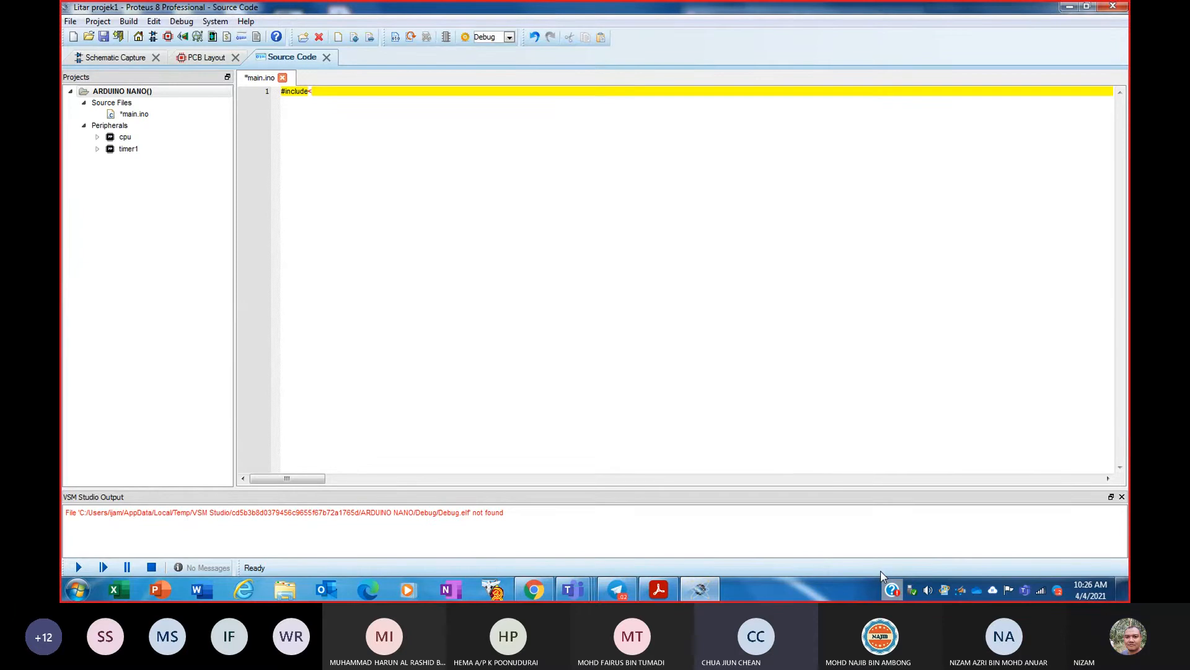
{"action": "type", "text": "SoftwareSeria"}
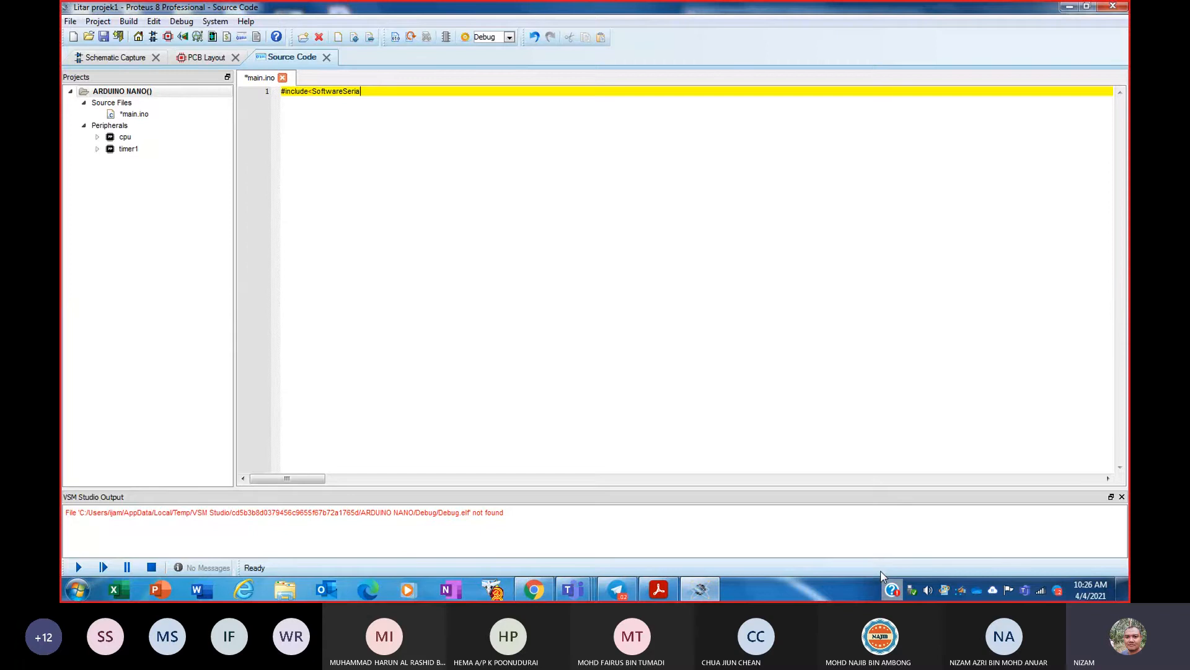
{"action": "type", "text": "l"}
{"action": "type", "text": "l"}
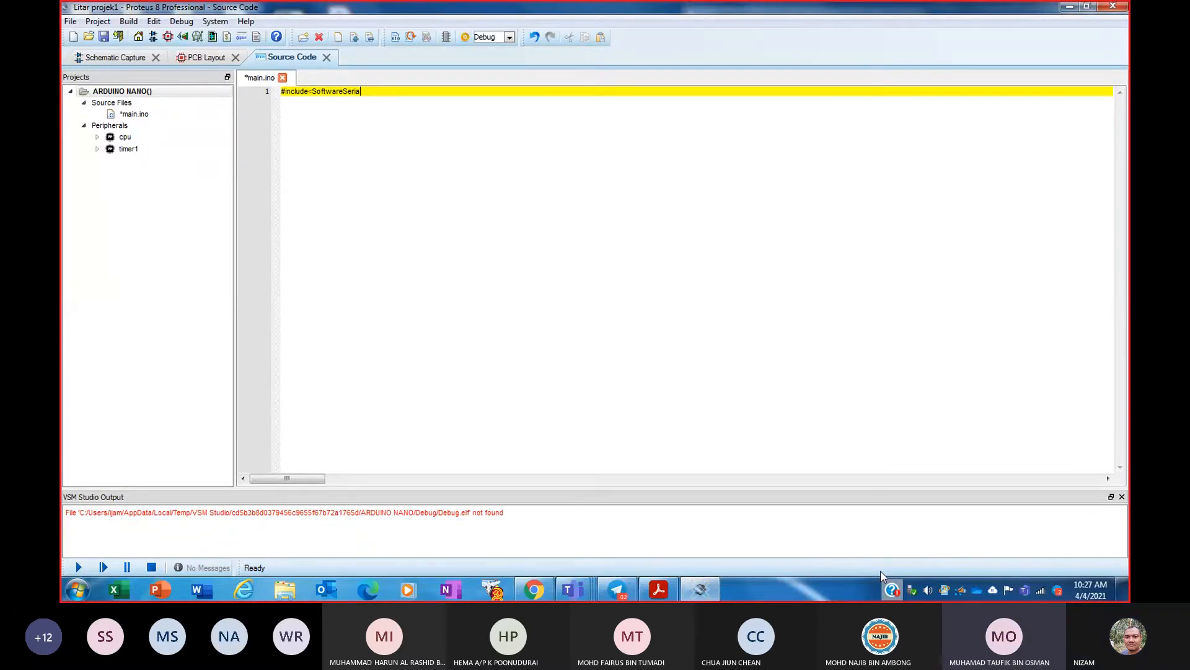
{"action": "type", "text": "l"}
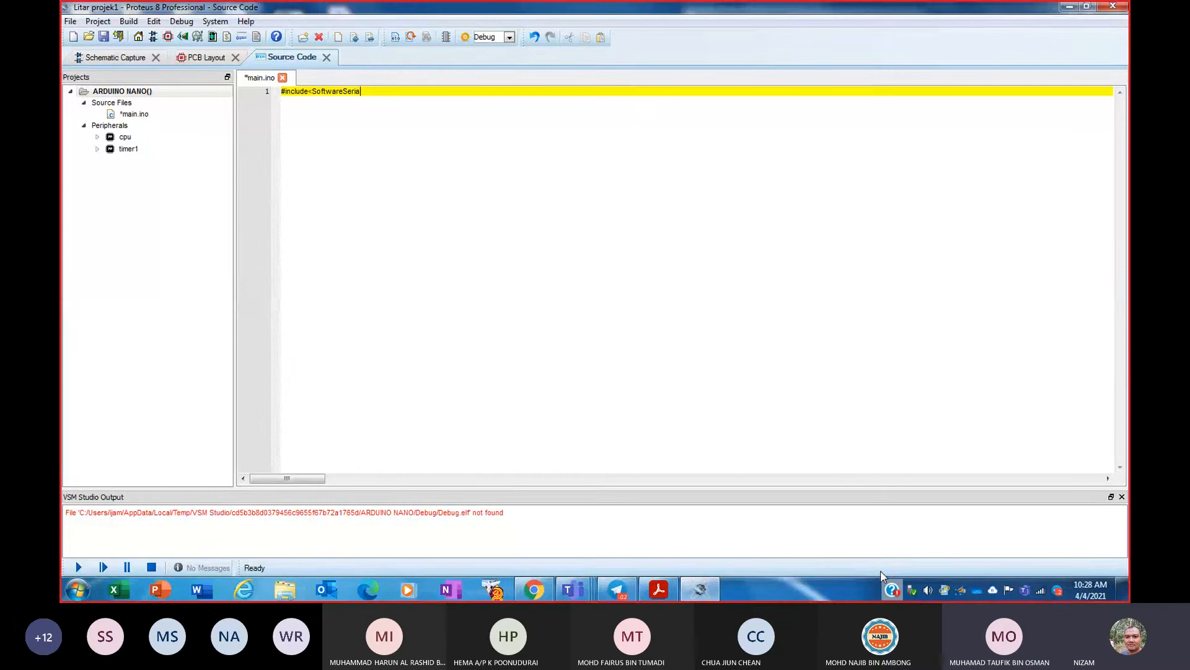
{"action": "type", "text": "l"}
{"action": "key", "text": "BackSpace"}
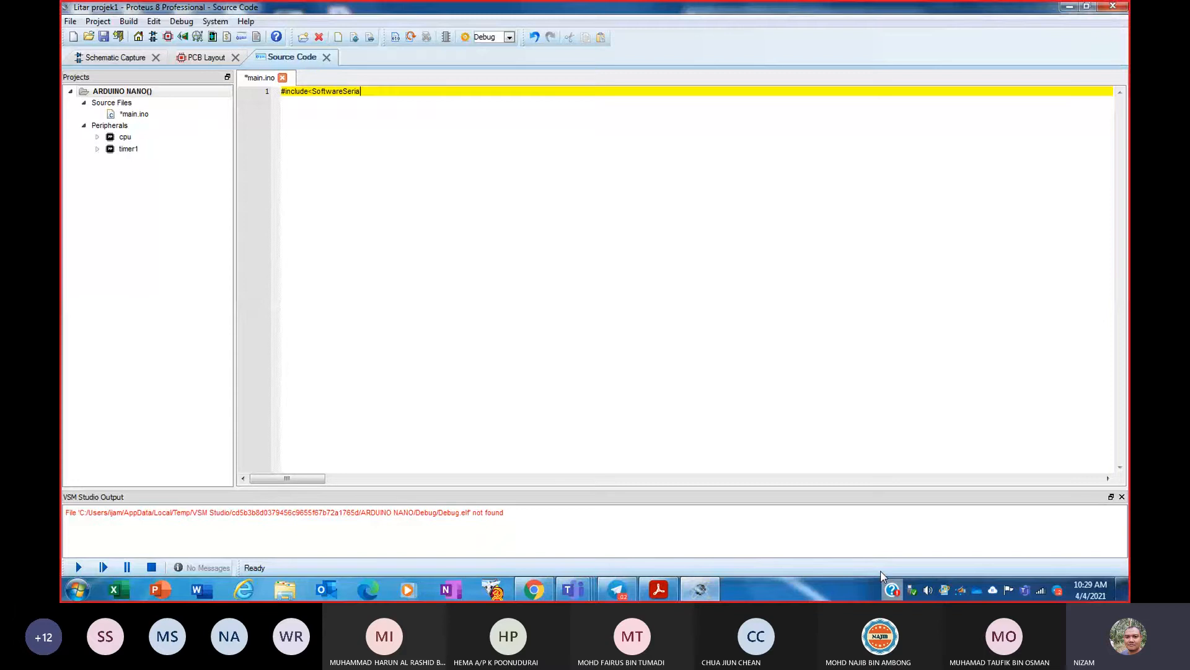
{"action": "type", "text": "l"}
{"action": "type", "text": "l"}
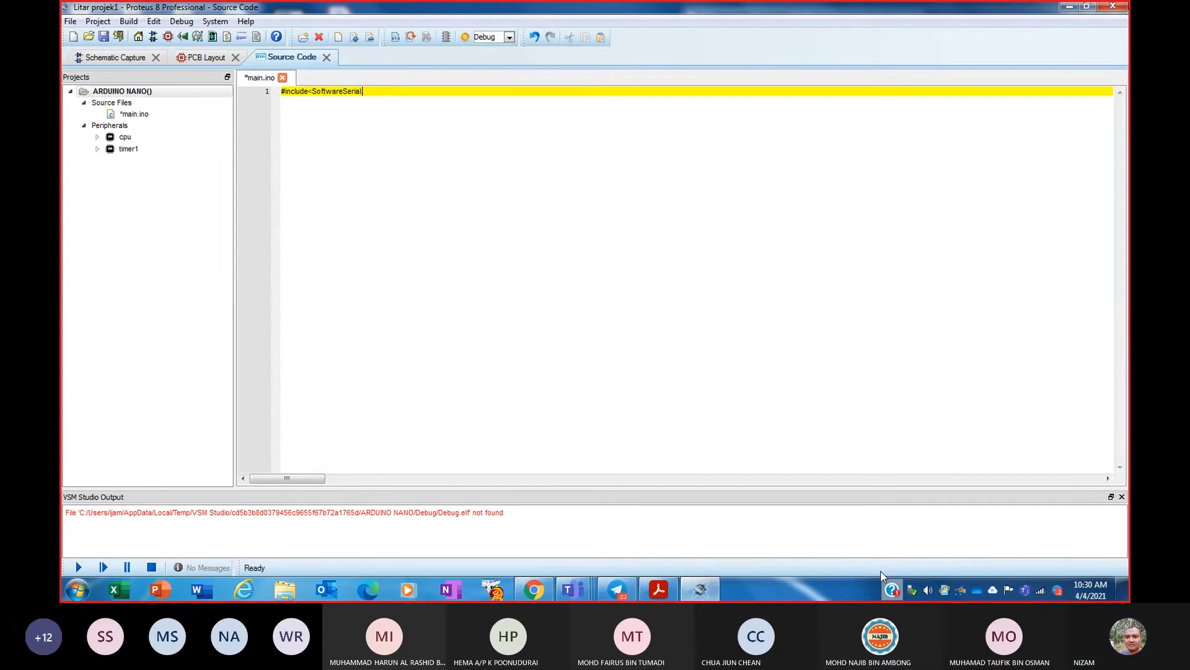
{"action": "type", "text": ".h"}
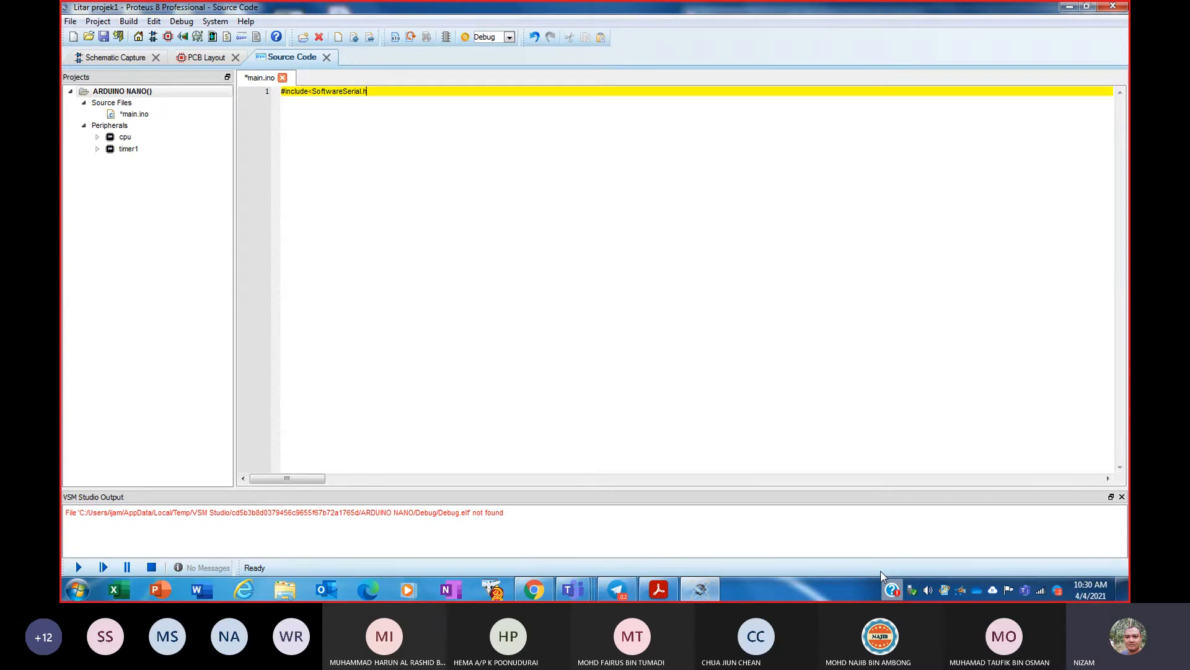
{"action": "type", "text": ">"}
{"action": "key", "text": "Return"}
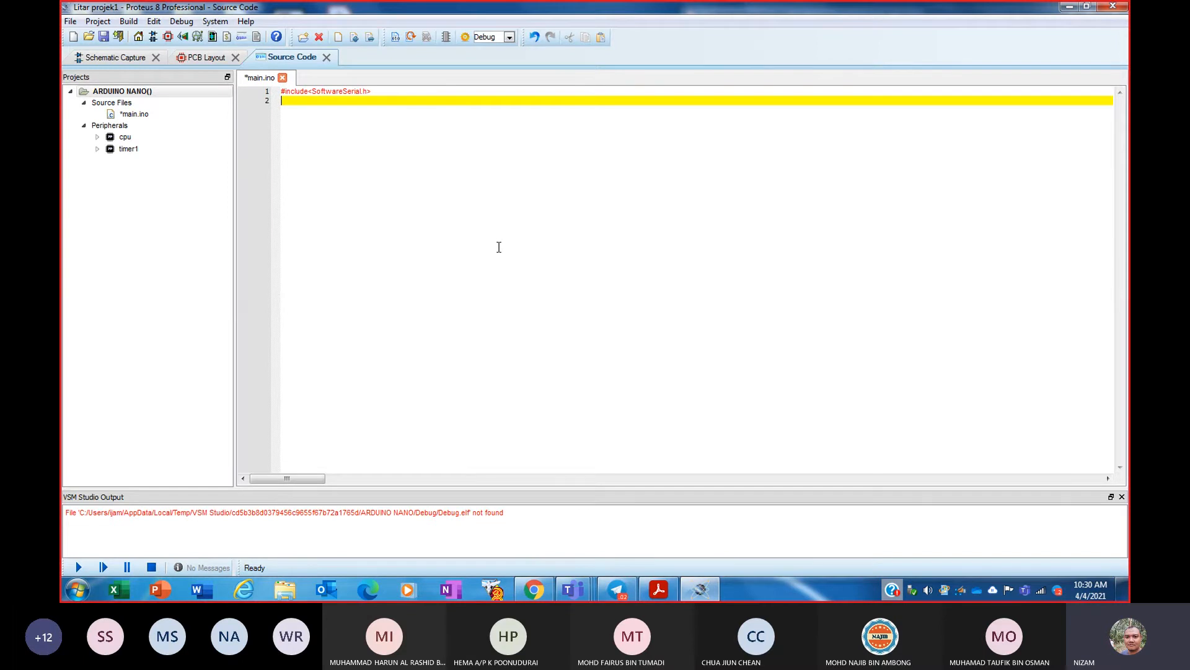
{"action": "mouse_move", "coordinate": [501, 6]}
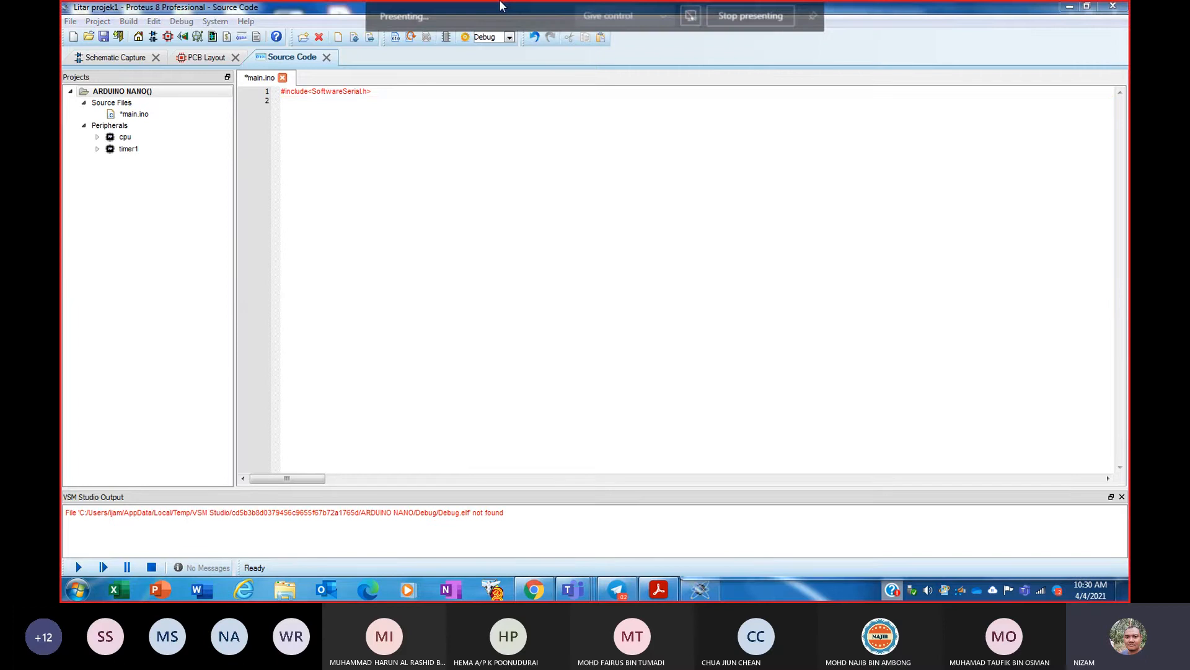
{"action": "left_click", "coordinate": [378, 100]}
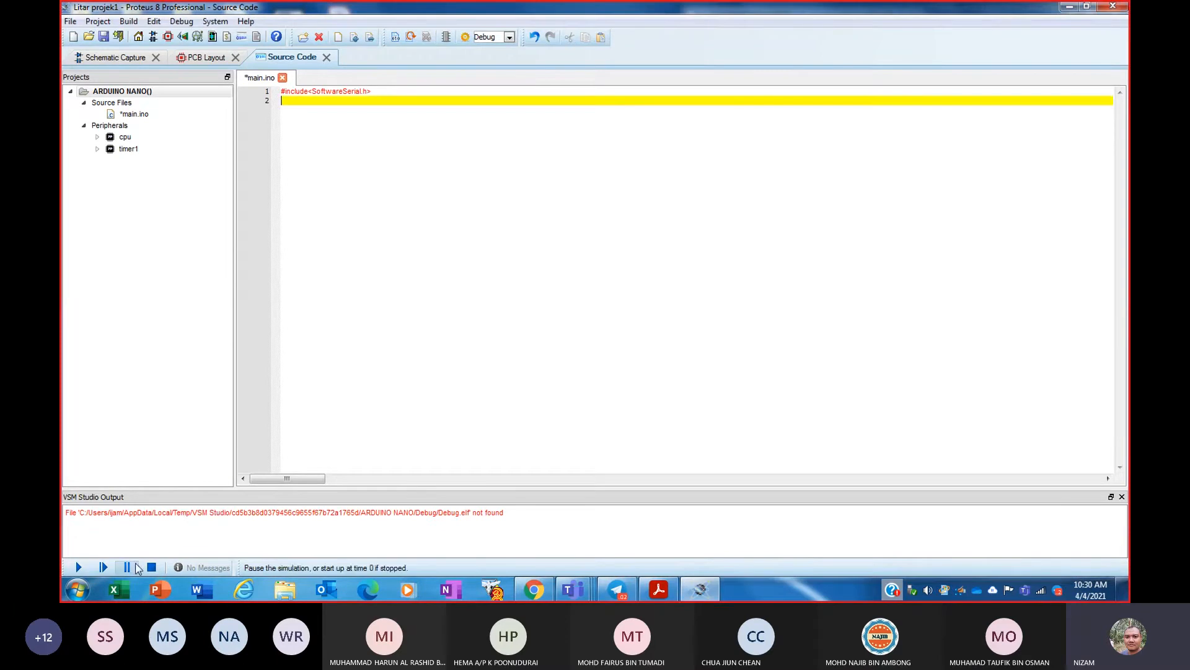
- Search the computer for "arduino ide" and look through the list of installed programs for it
{"action": "left_click", "coordinate": [77, 591]}
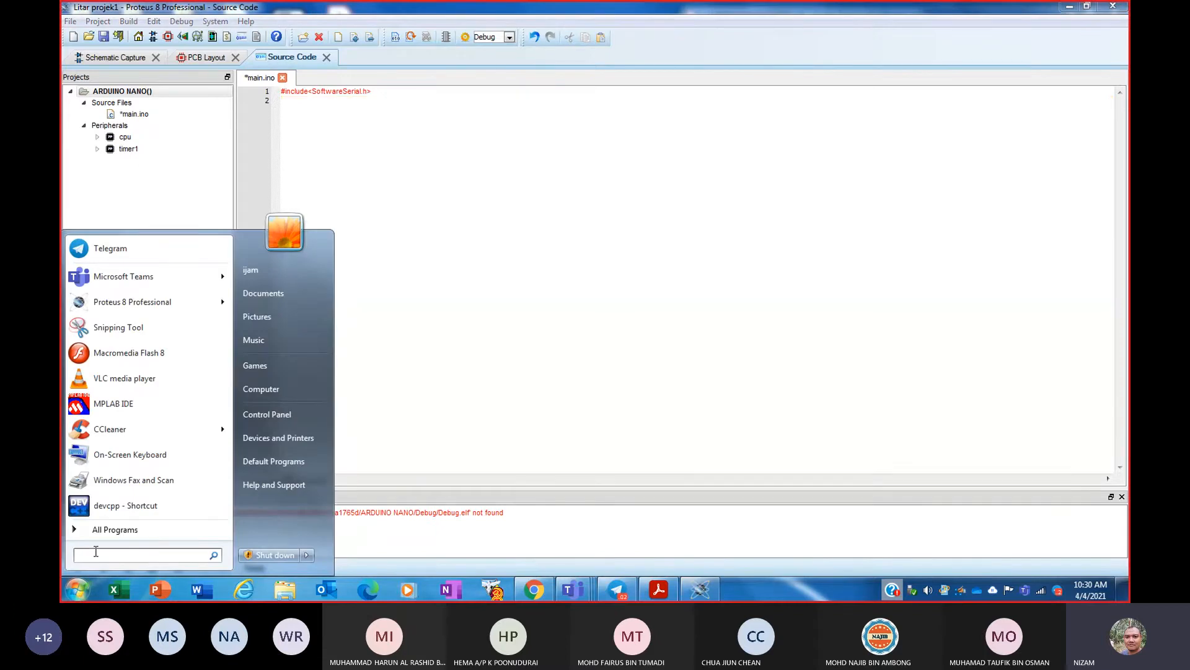
{"action": "type", "text": "arduino"}
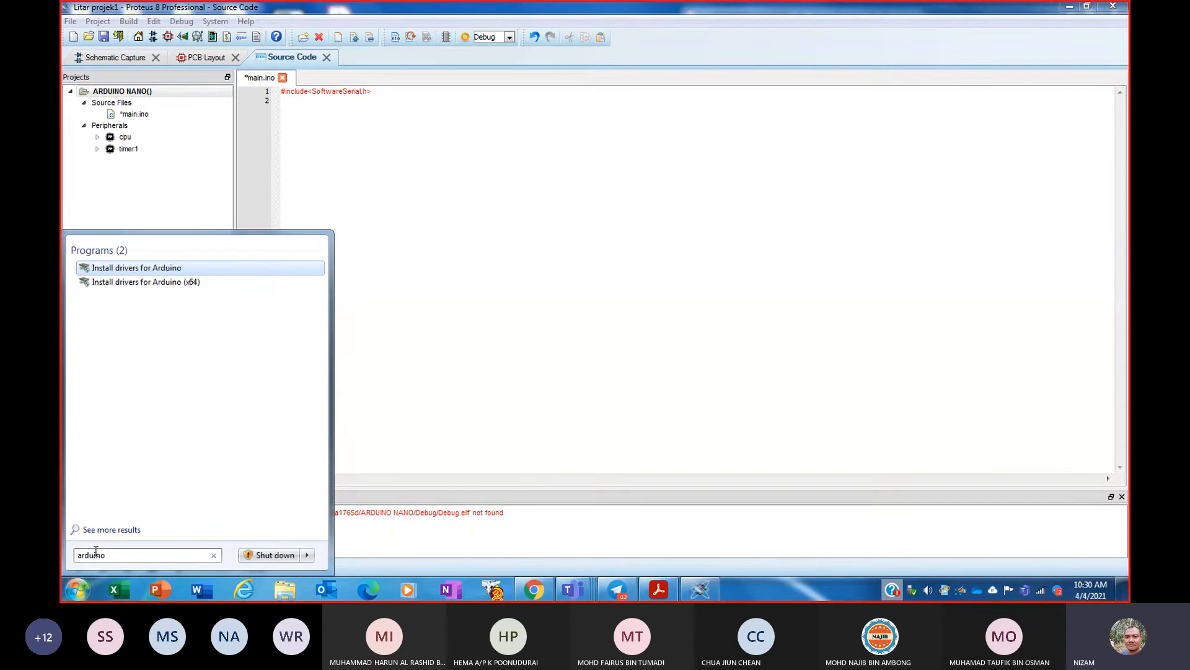
{"action": "type", "text": " ide"}
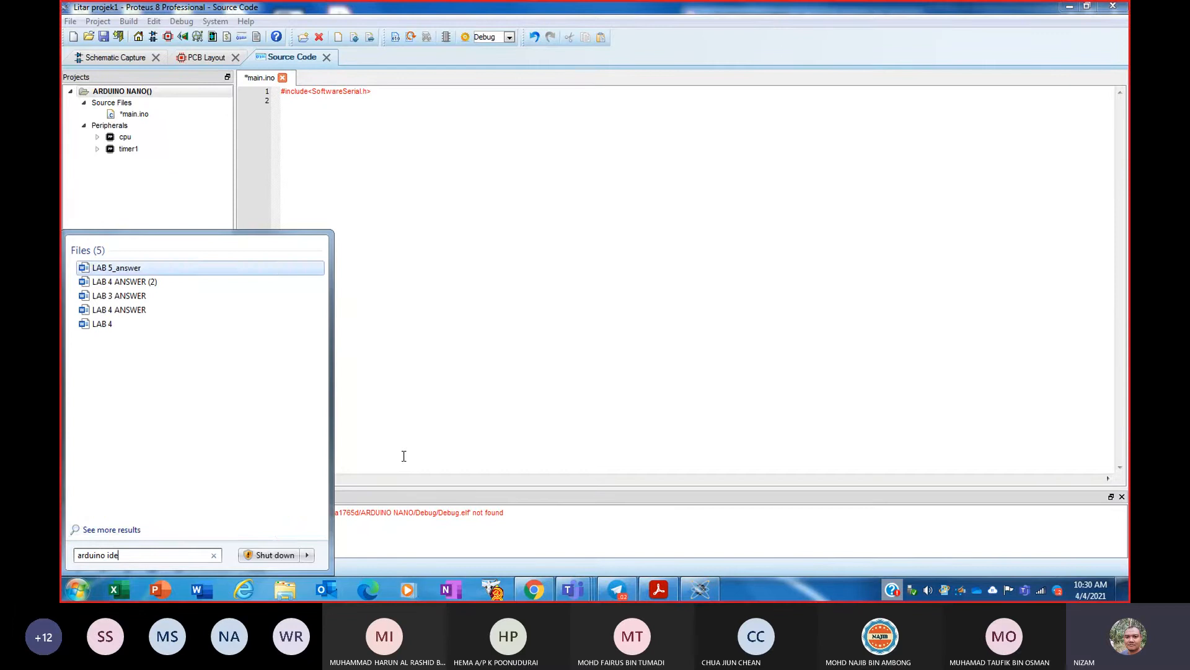
{"action": "key", "text": "Escape"}
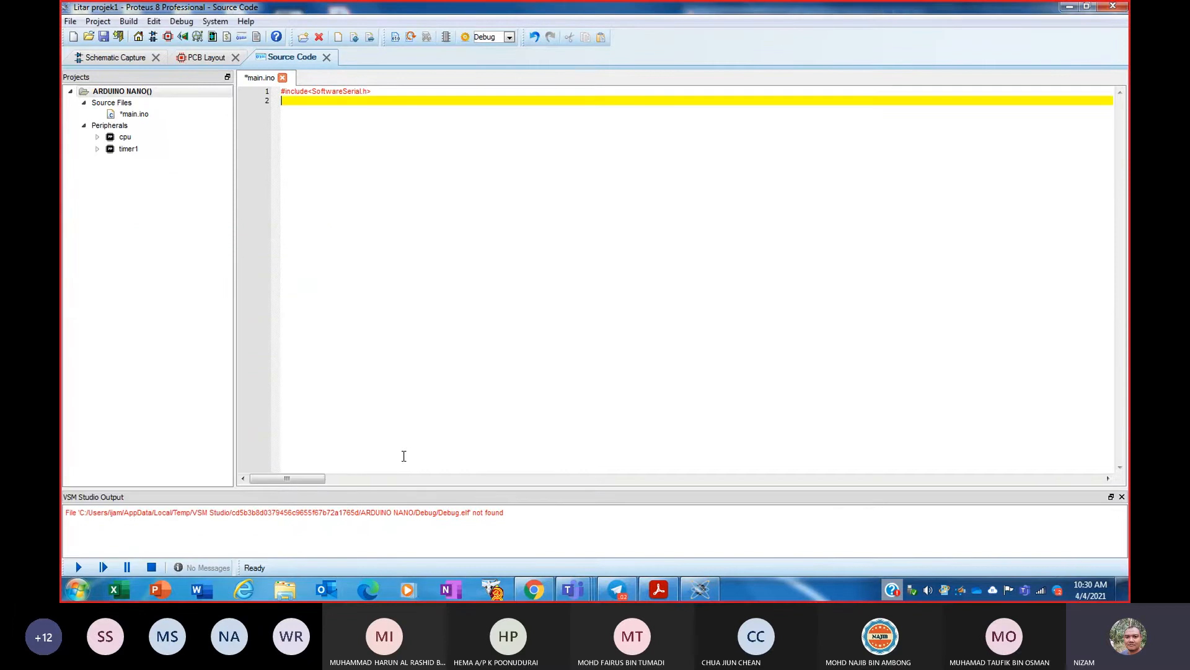
{"action": "left_click", "coordinate": [78, 591]}
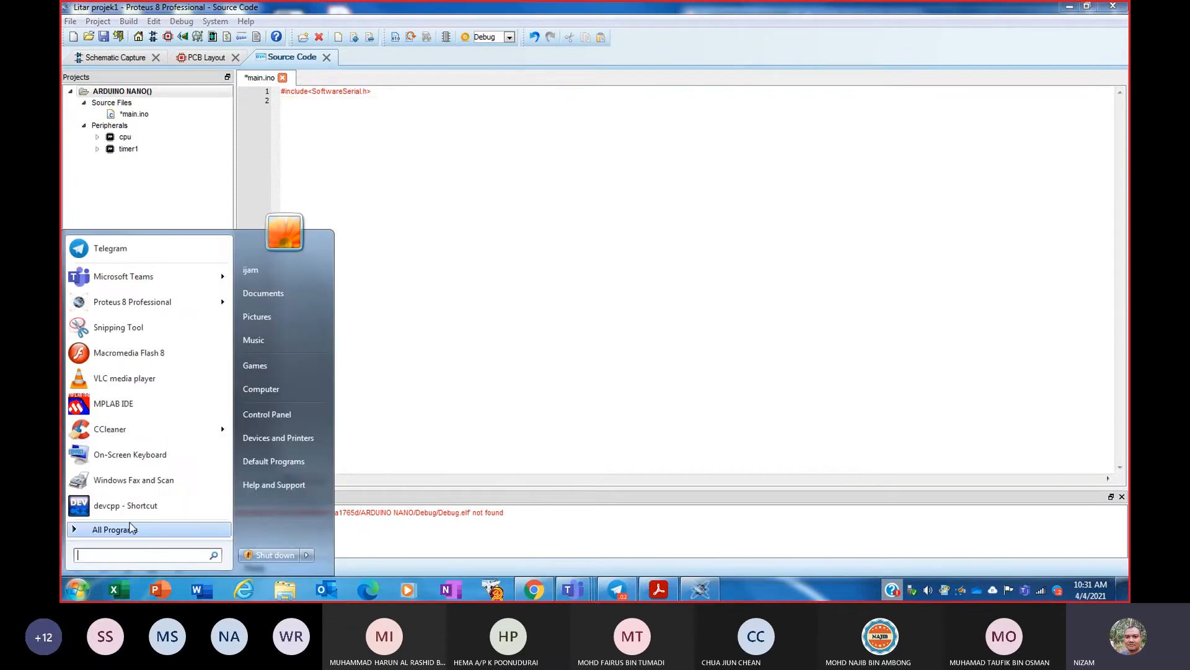
{"action": "left_click", "coordinate": [130, 528]}
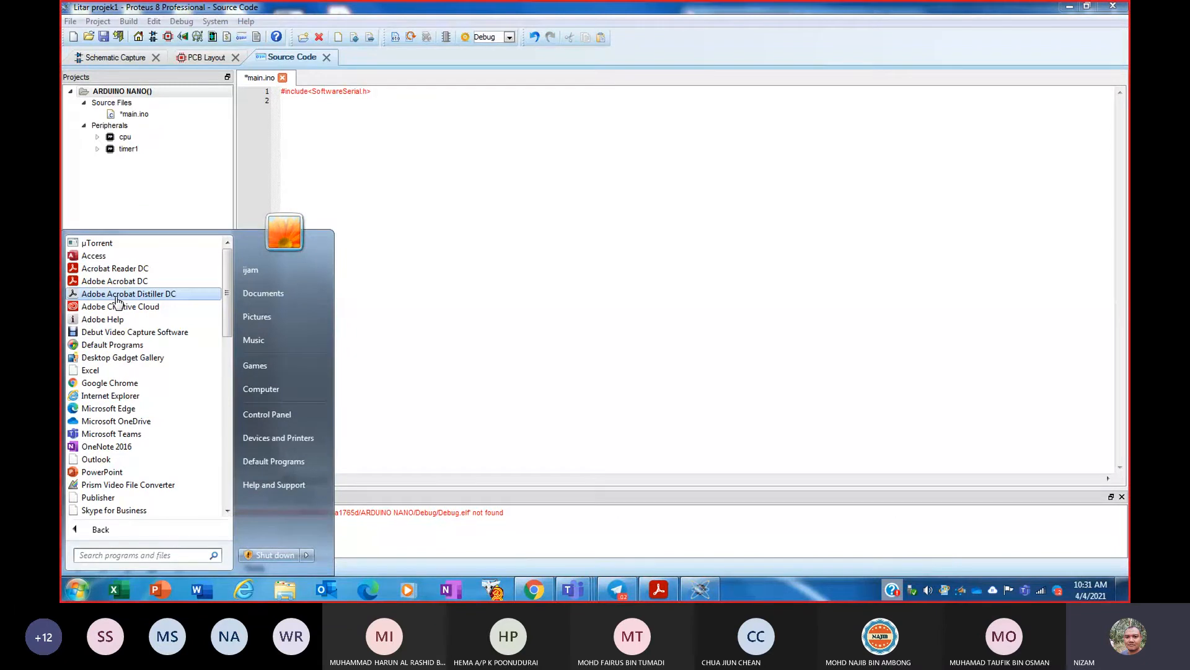
{"action": "scroll", "coordinate": [118, 301], "scroll_direction": "down", "scroll_amount": 5}
{"action": "scroll", "coordinate": [117, 301], "scroll_direction": "down", "scroll_amount": 2}
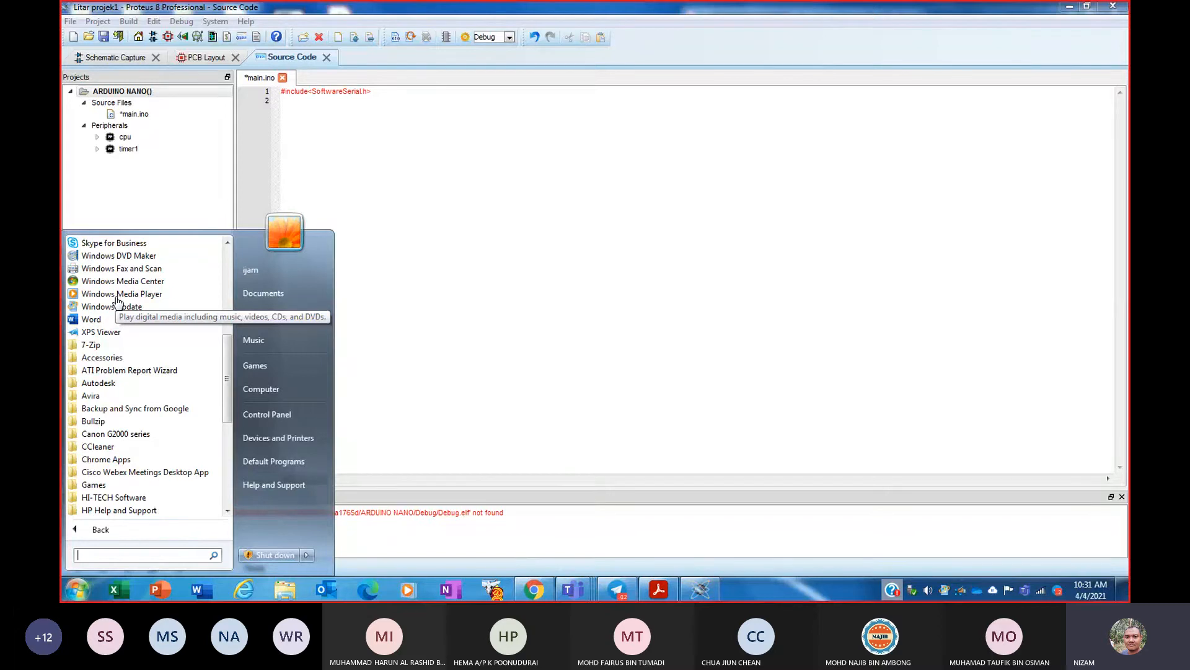
{"action": "left_click", "coordinate": [510, 327]}
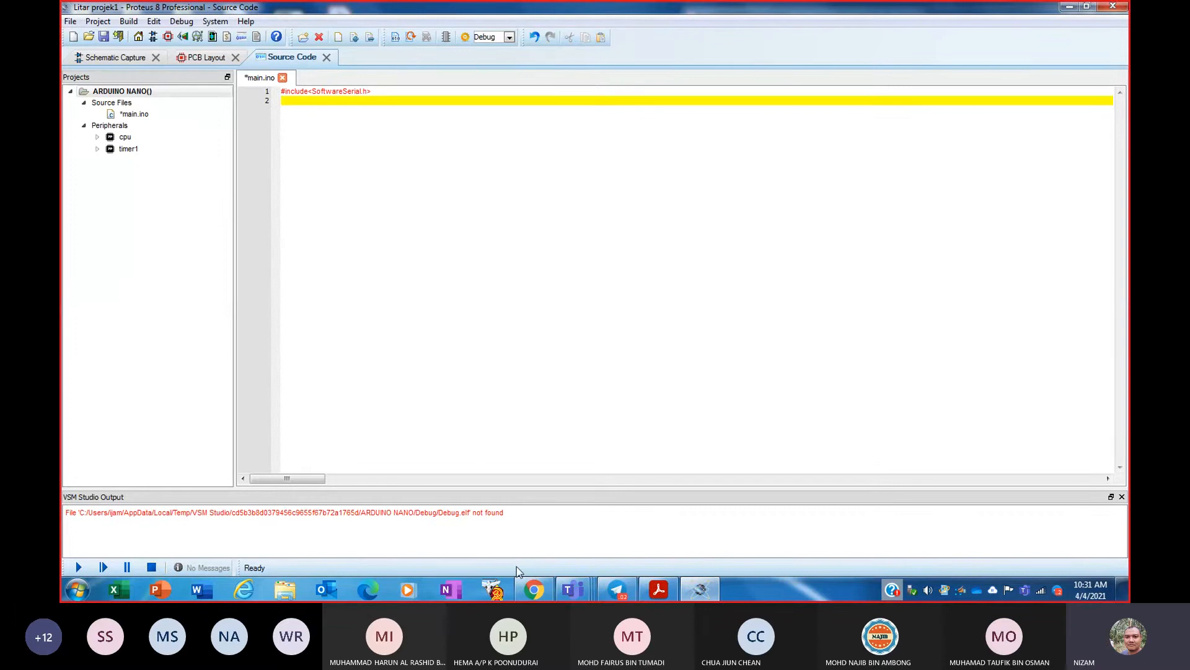
- Switch to Chrome, search Google for "arduino ide free download" and open the official Arduino software download page
{"action": "left_click", "coordinate": [525, 585]}
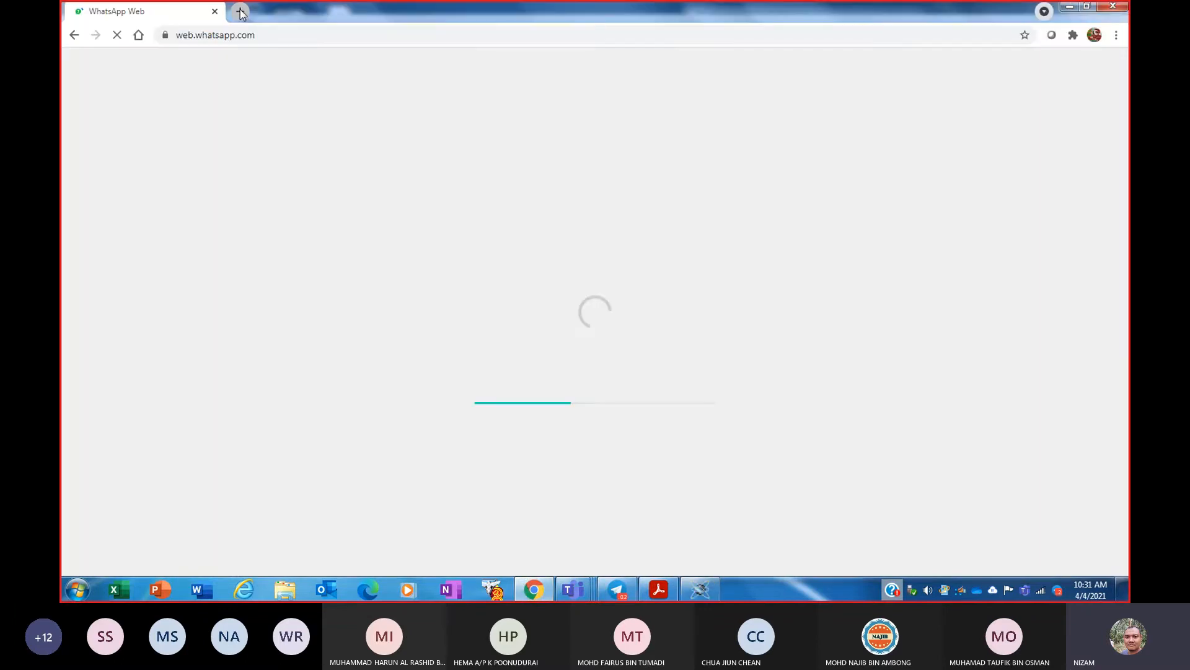
{"action": "left_click", "coordinate": [241, 13]}
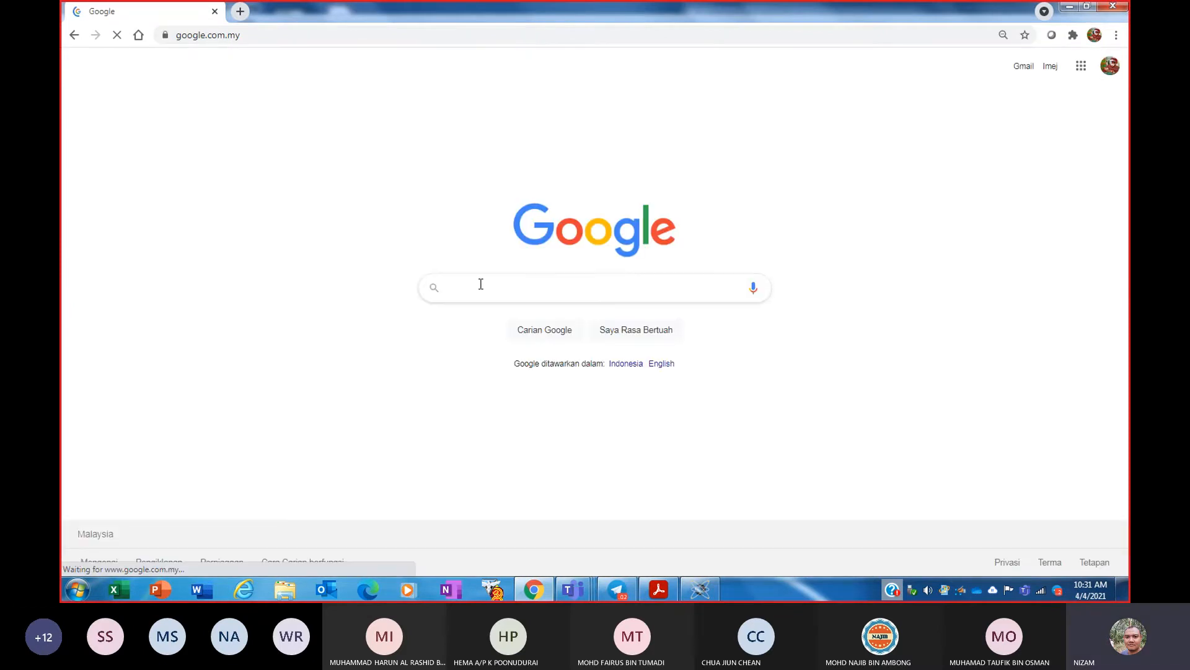
{"action": "type", "text": "ard"}
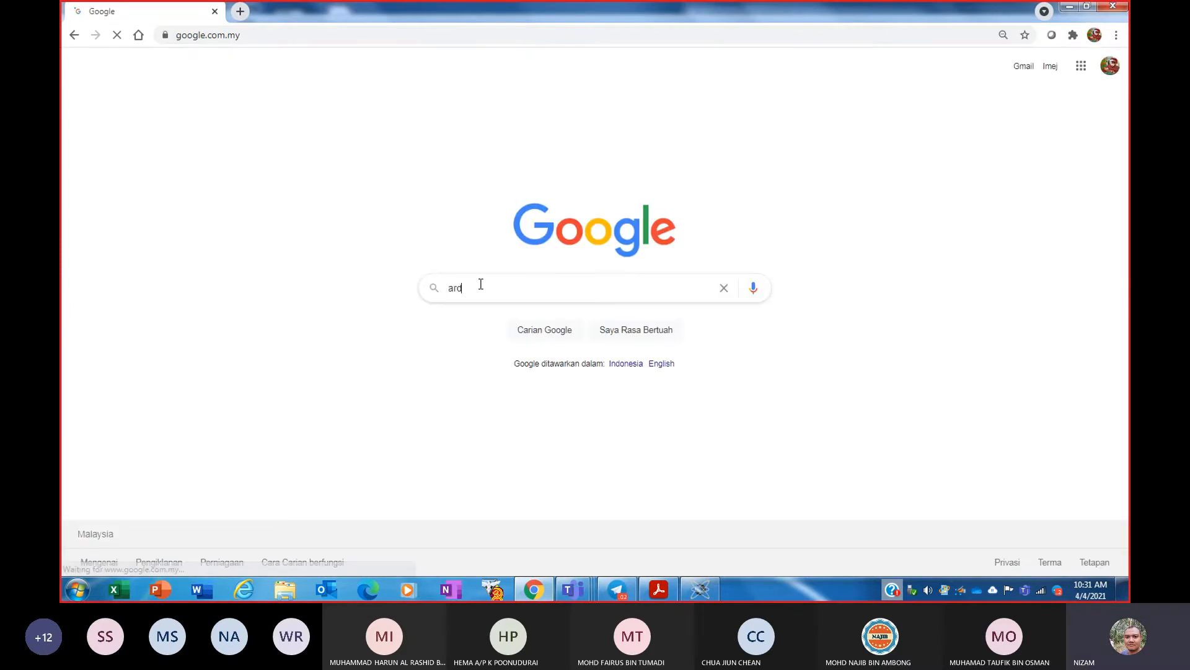
{"action": "type", "text": "uino"}
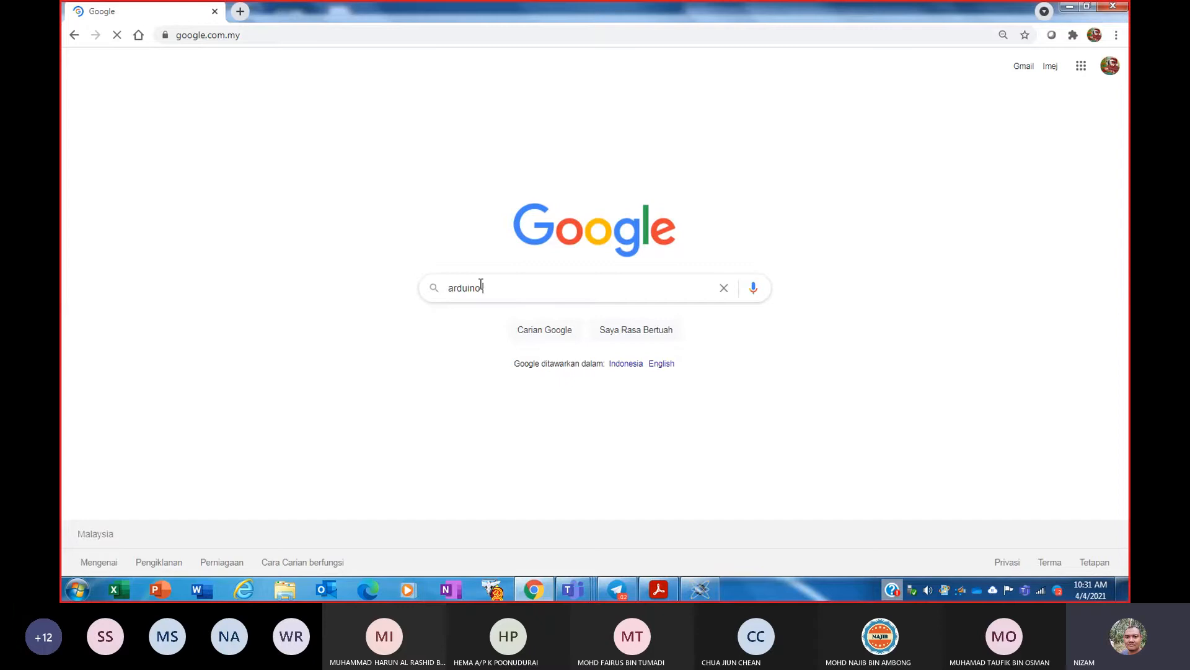
{"action": "type", "text": " ide"}
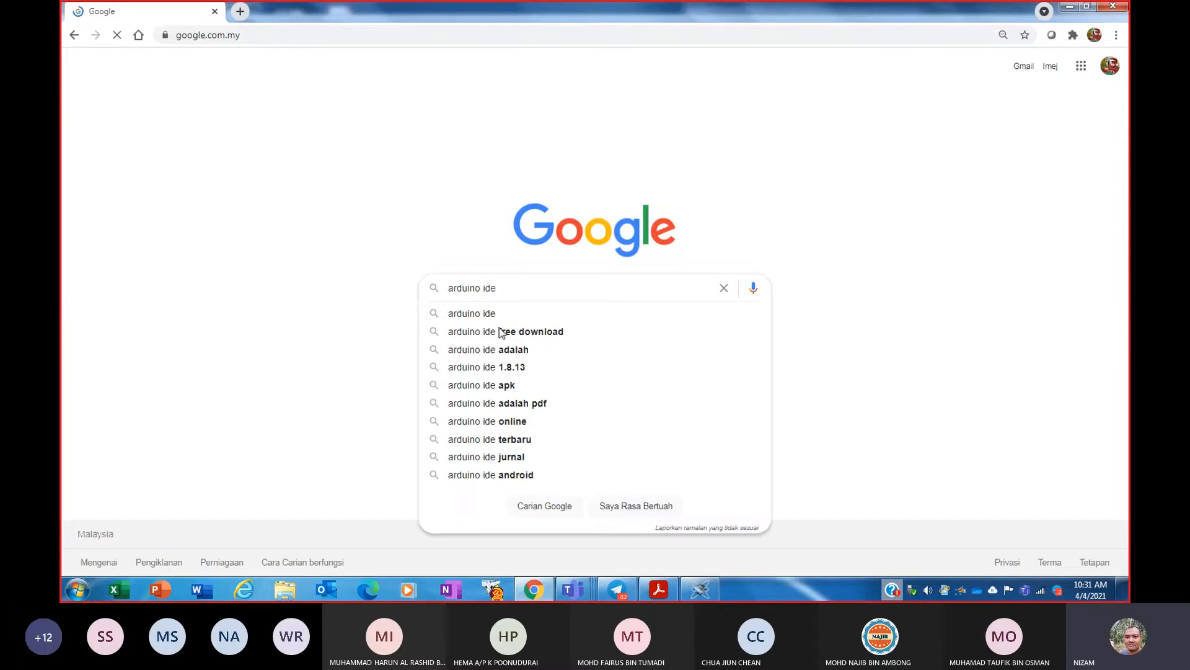
{"action": "left_click", "coordinate": [501, 332]}
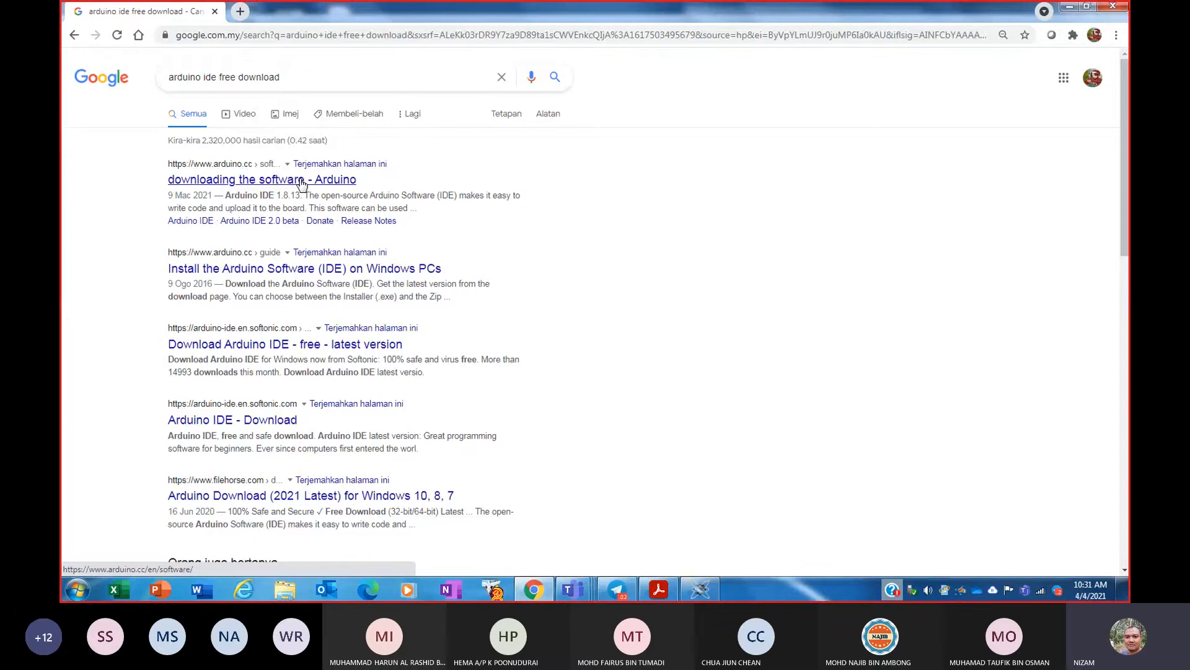
{"action": "left_click", "coordinate": [302, 184]}
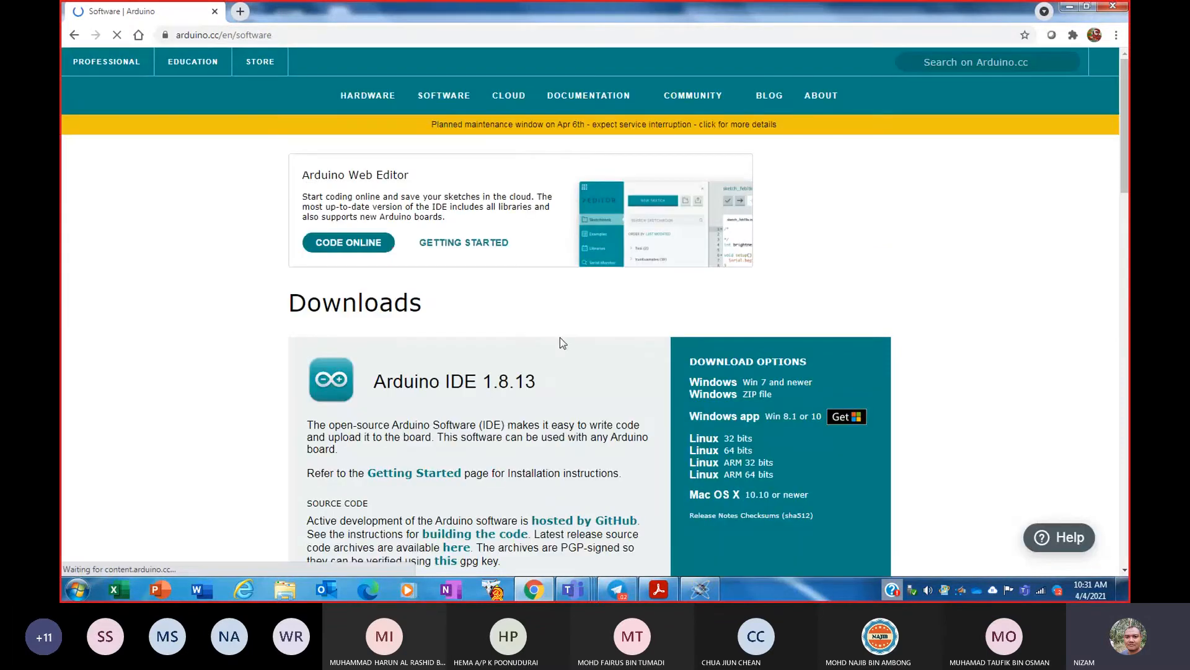
- Accept all cookies on the Arduino site and look through the available IDE download options
{"action": "scroll", "coordinate": [560, 337], "scroll_direction": "down", "scroll_amount": 3}
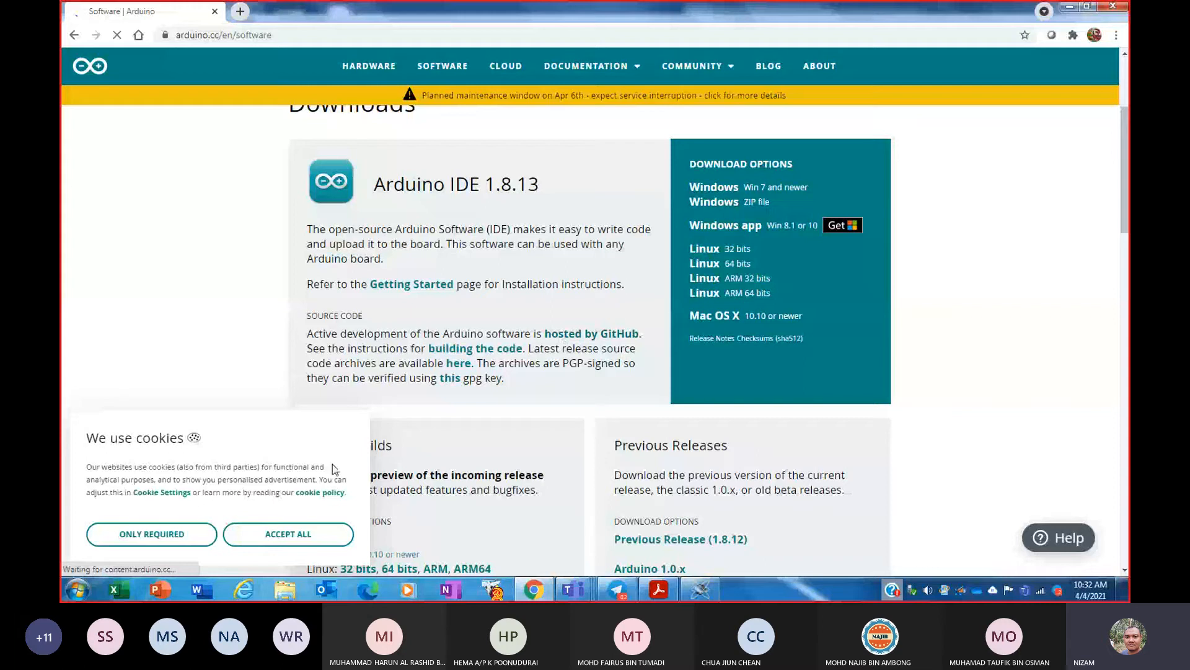
{"action": "left_click", "coordinate": [277, 537]}
{"action": "scroll", "coordinate": [421, 404], "scroll_direction": "down", "scroll_amount": 3}
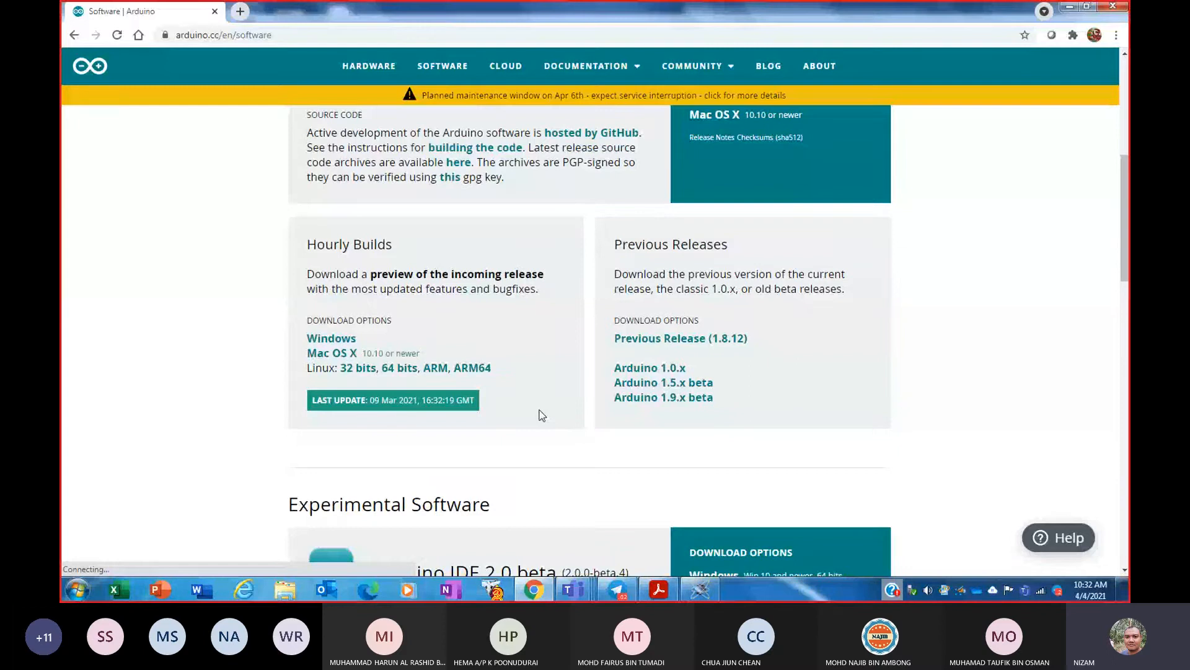
- Download the Arduino IDE 1.8.13 installer for Windows 7 and newer without donating, saving it to the Desktop as arduino-1.8.13-windows
{"action": "scroll", "coordinate": [546, 413], "scroll_direction": "down", "scroll_amount": 1}
{"action": "scroll", "coordinate": [548, 409], "scroll_direction": "down", "scroll_amount": 3}
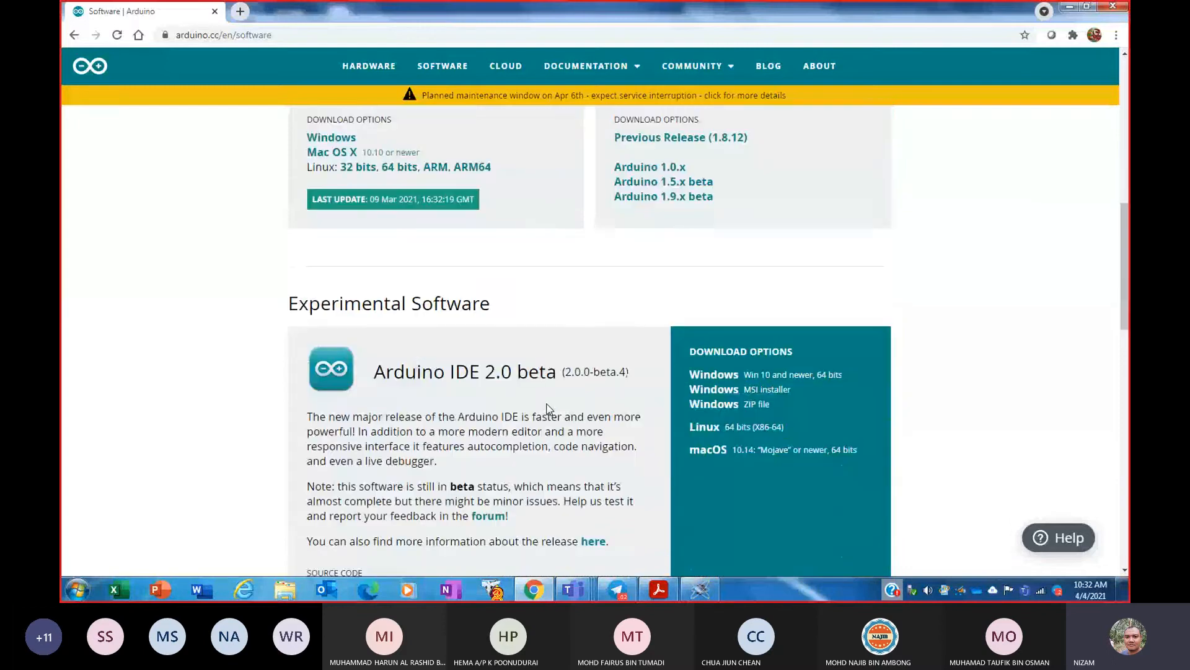
{"action": "scroll", "coordinate": [547, 409], "scroll_direction": "up", "scroll_amount": 5}
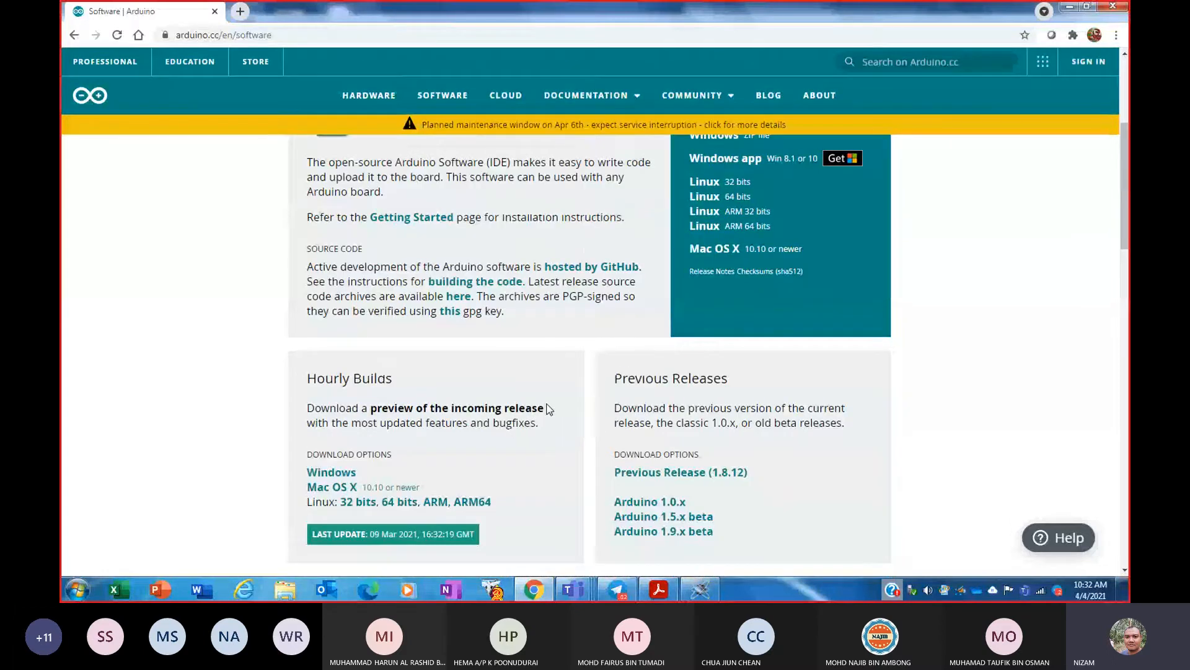
{"action": "scroll", "coordinate": [547, 409], "scroll_direction": "up", "scroll_amount": 2}
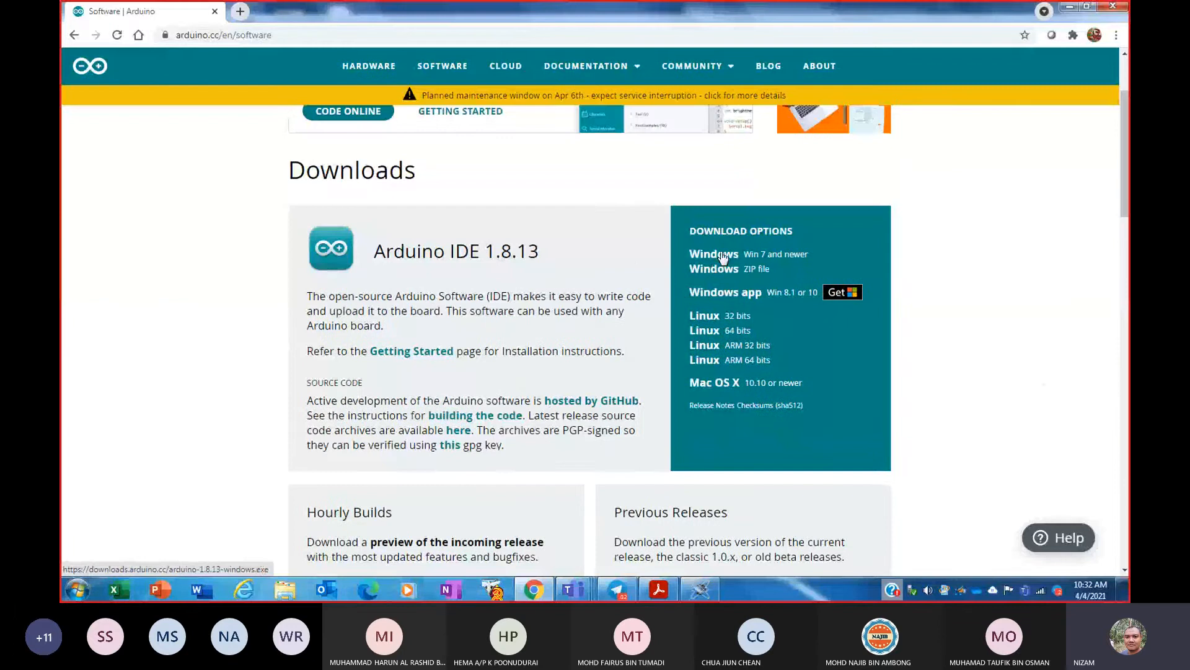
{"action": "scroll", "coordinate": [491, 422], "scroll_direction": "down", "scroll_amount": 2}
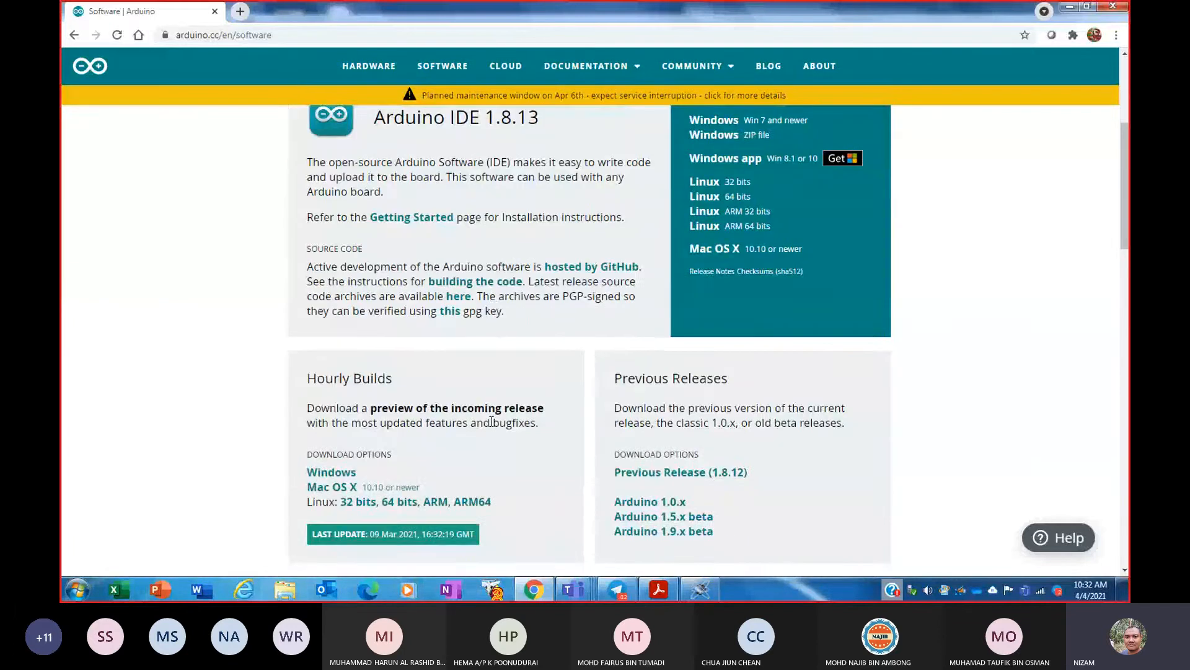
{"action": "scroll", "coordinate": [491, 422], "scroll_direction": "up", "scroll_amount": 3}
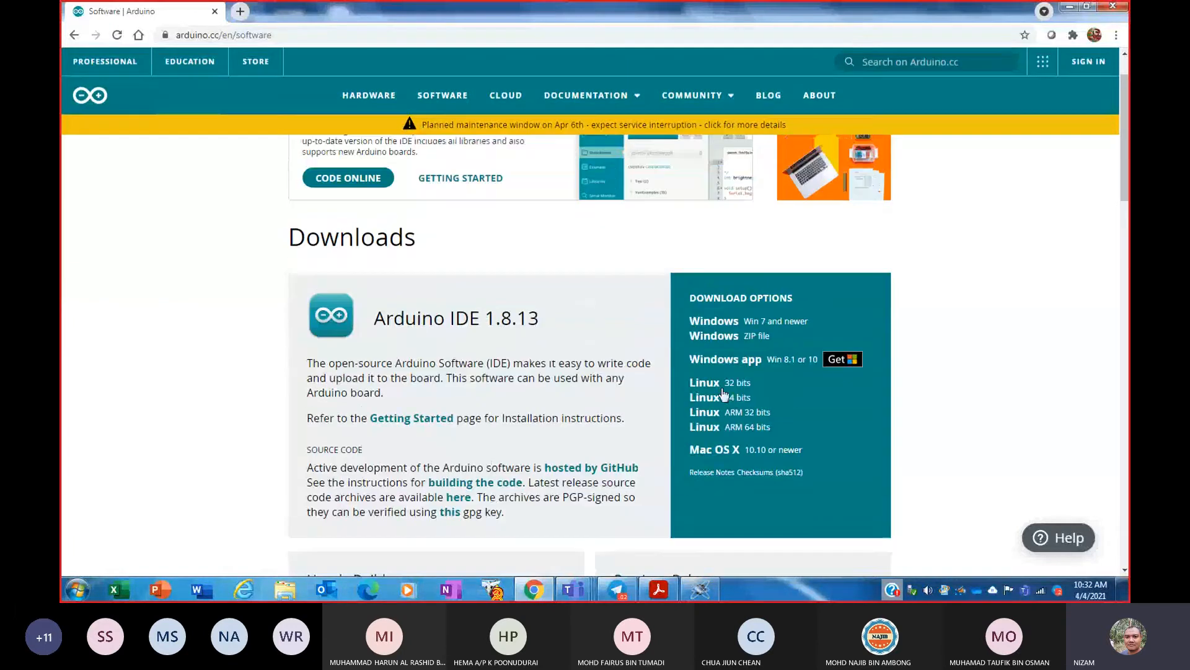
{"action": "left_click", "coordinate": [748, 325]}
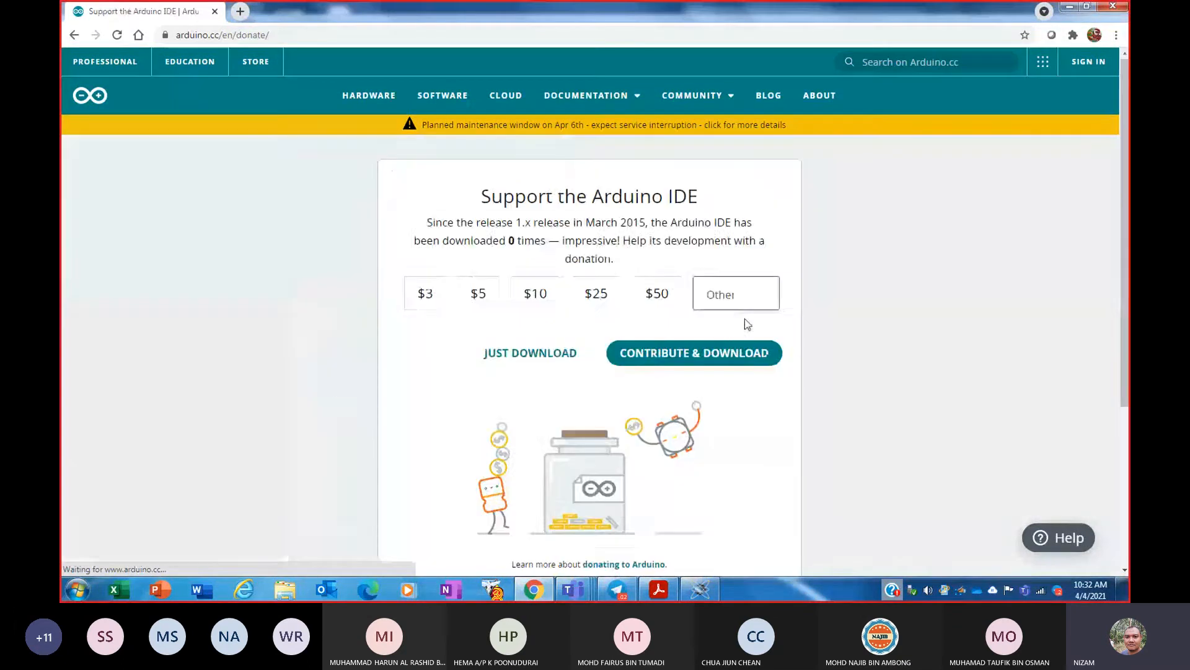
{"action": "left_click", "coordinate": [559, 359]}
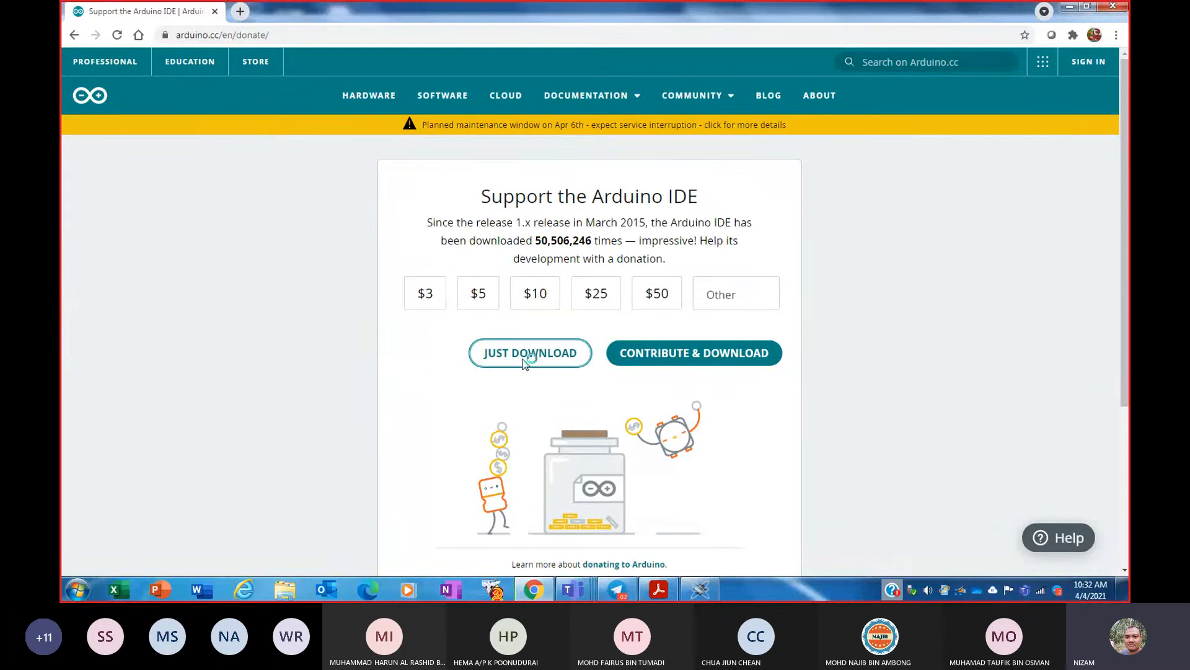
{"action": "left_click", "coordinate": [699, 594]}
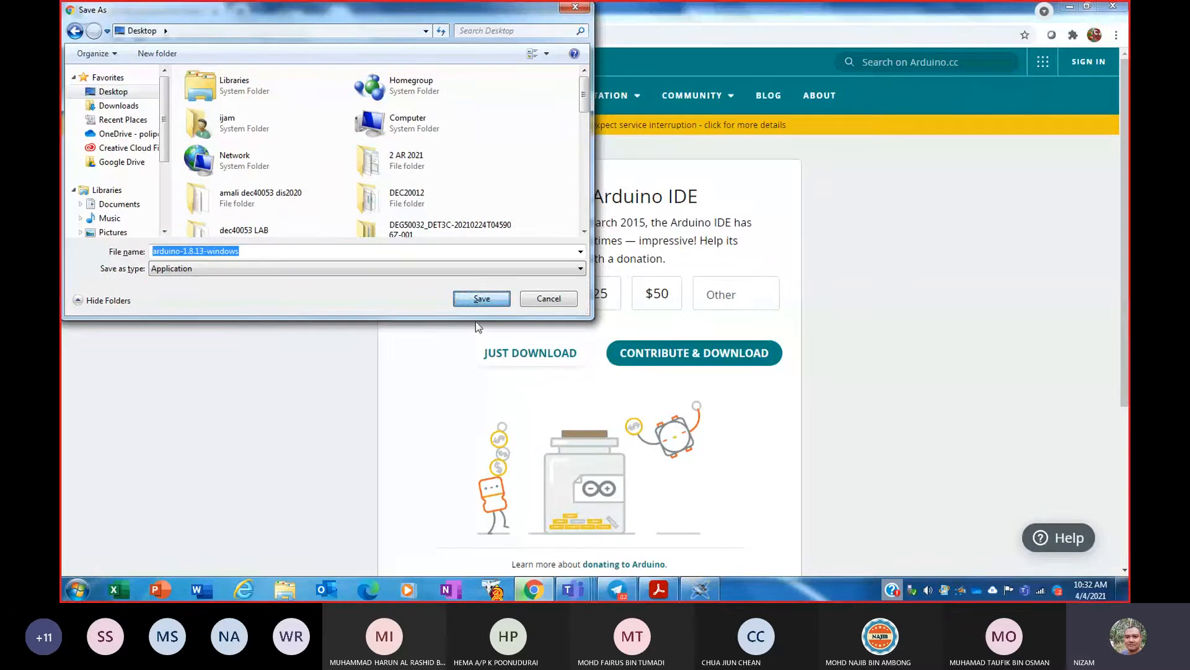
{"action": "left_click", "coordinate": [486, 298]}
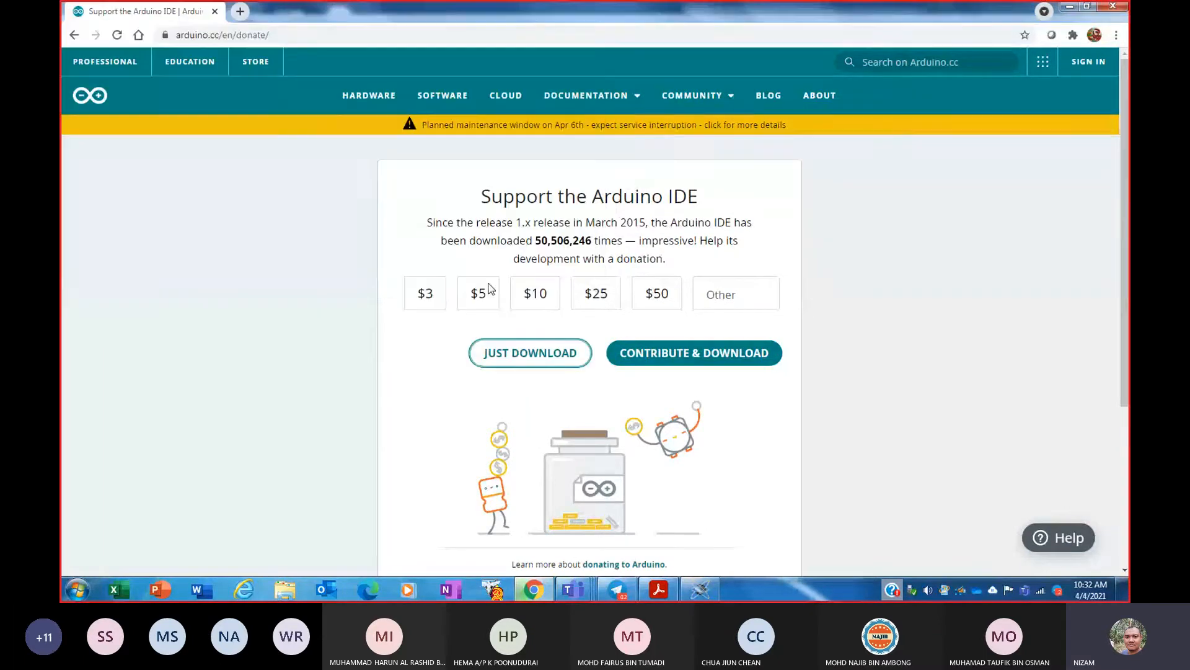
- Switch back to Proteus and complete line 2 of main.ino as SoftwareSerial mySerial (0,1); followed by a new line
{"action": "left_click", "coordinate": [1067, 6]}
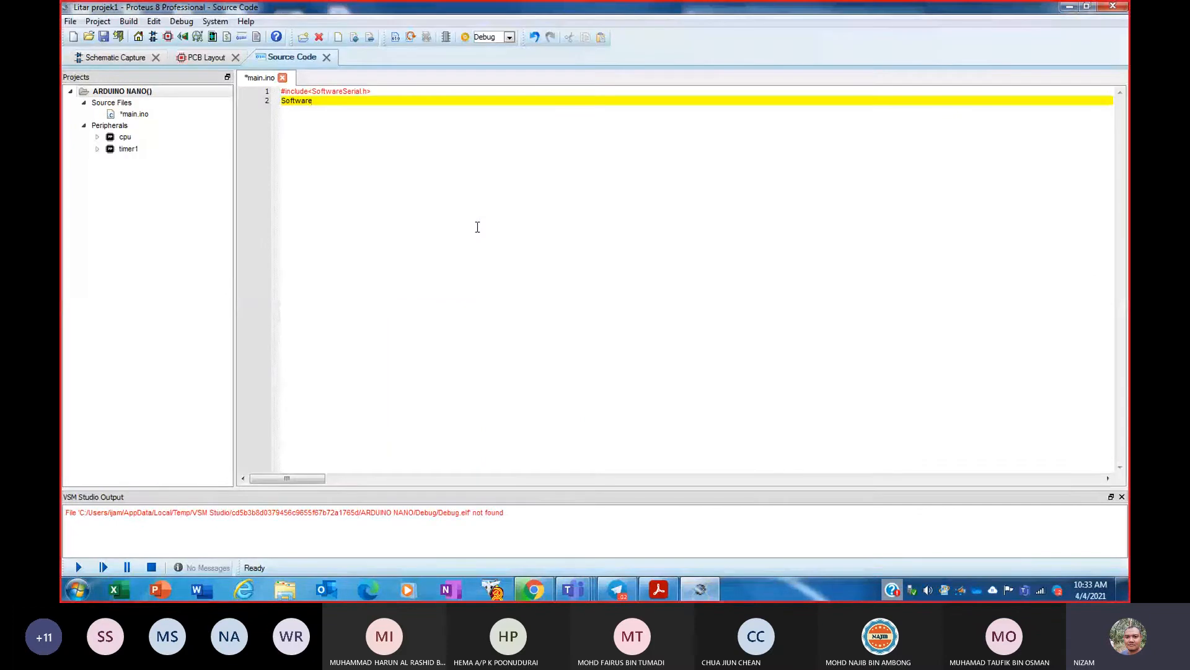
{"action": "type", "text": "Ser"}
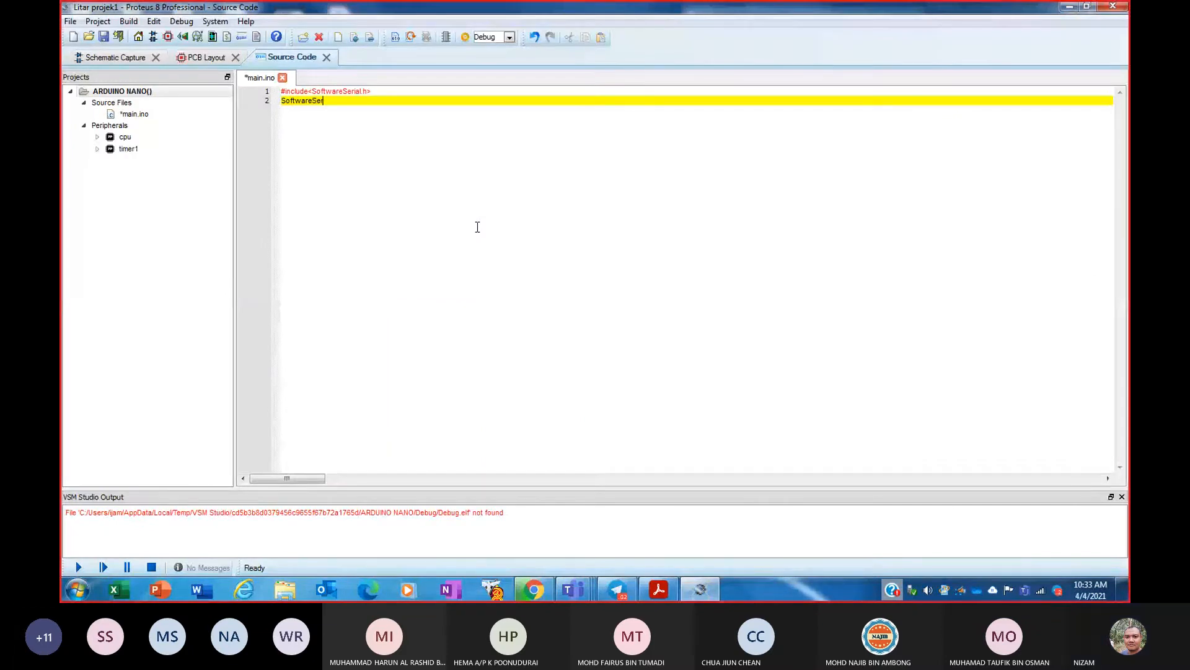
{"action": "type", "text": "ial"}
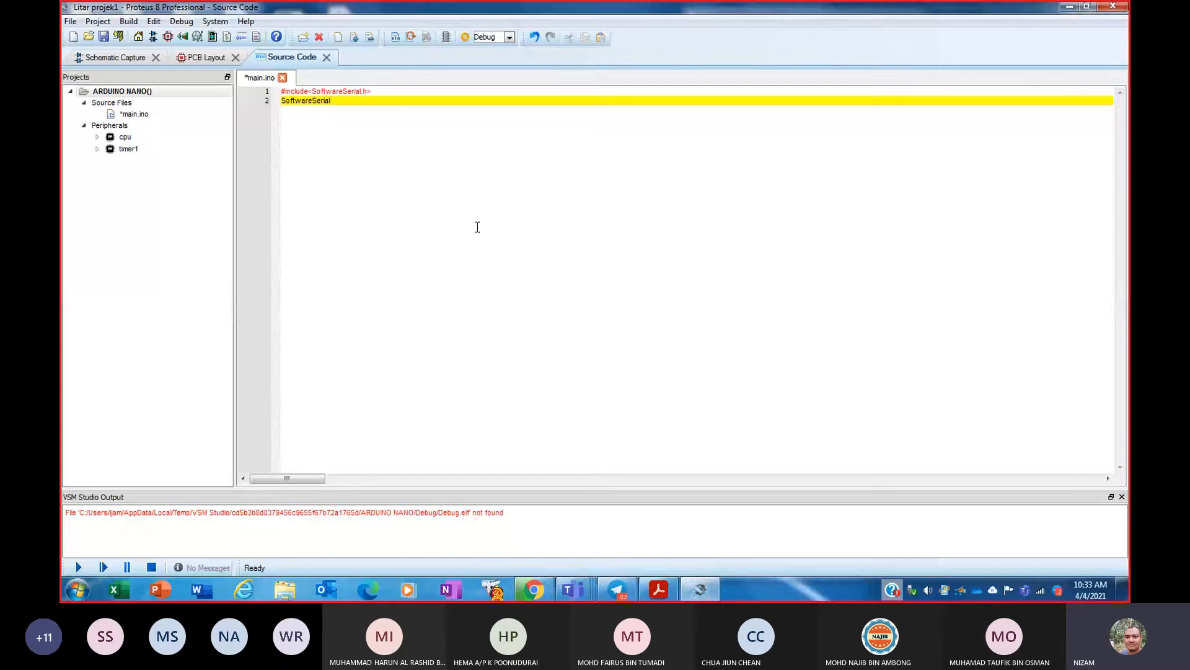
{"action": "type", "text": " mySerial"}
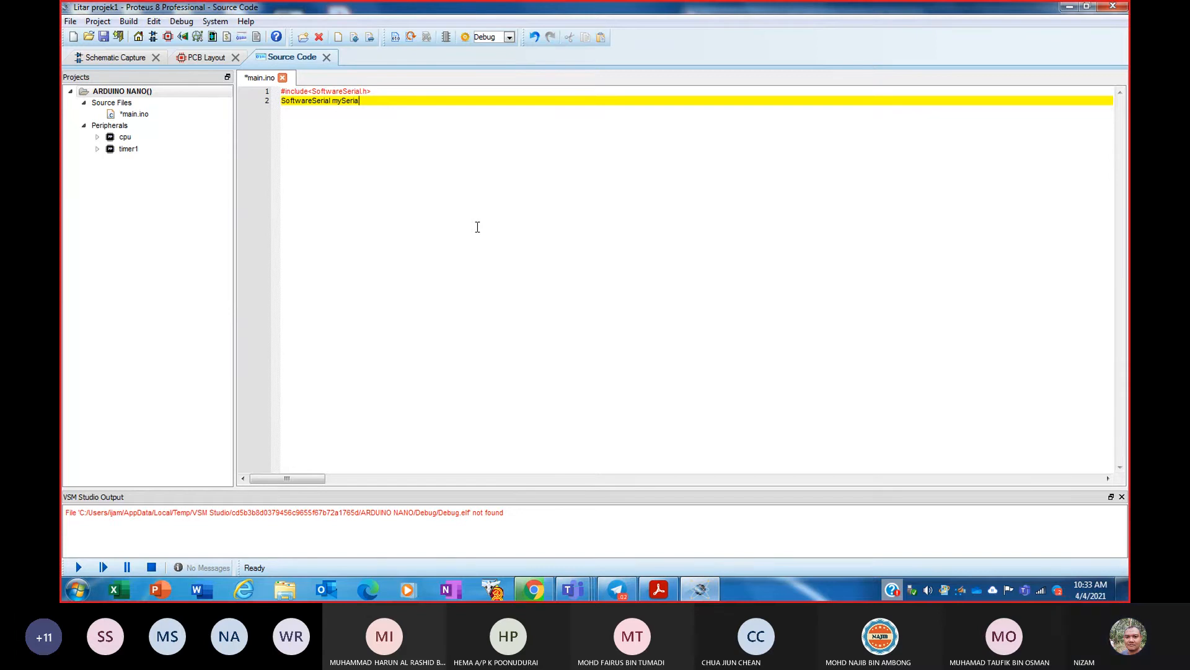
{"action": "type", "text": "(0,1)"}
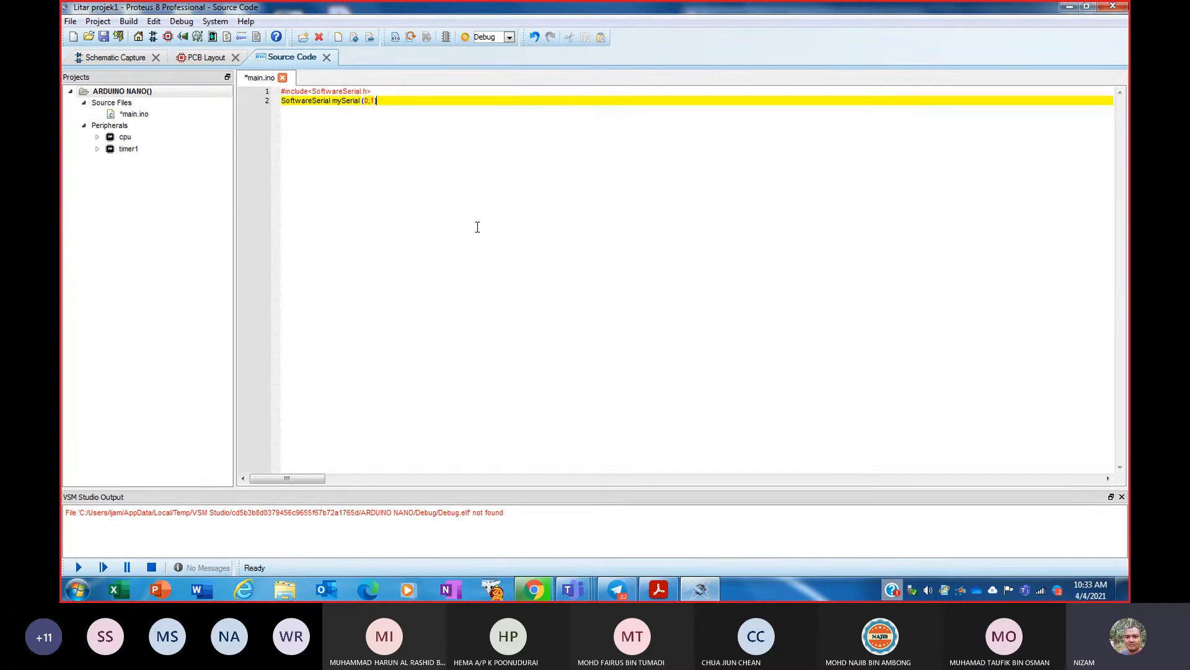
{"action": "type", "text": ";"}
{"action": "key", "text": "Return"}
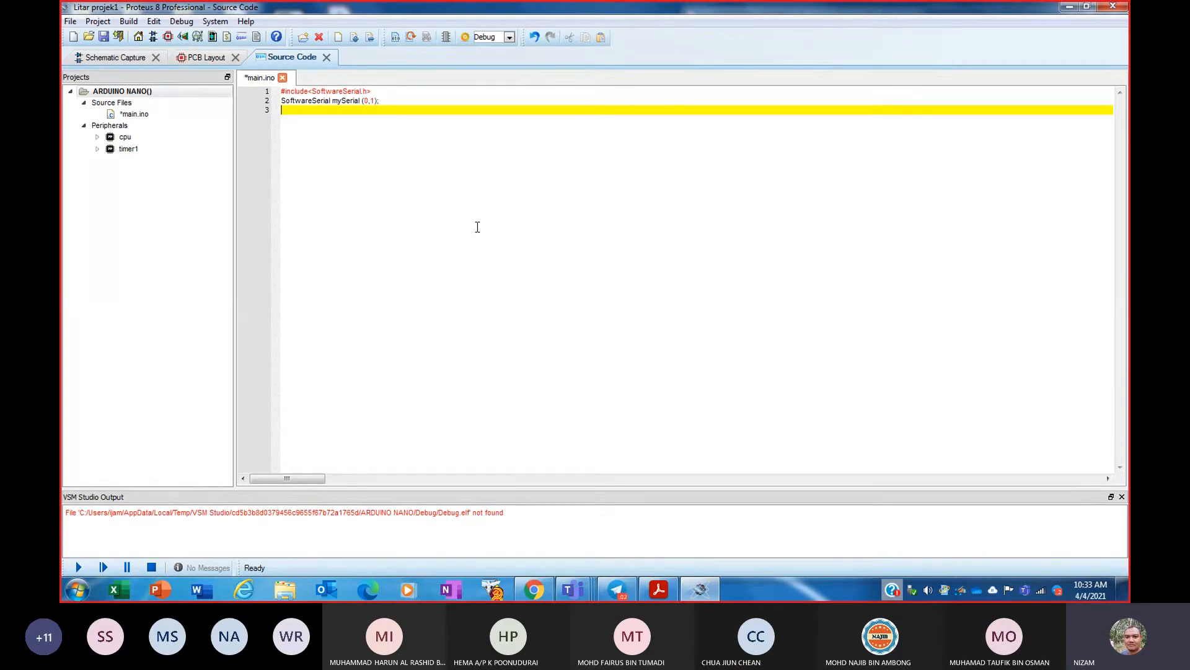
{"action": "type", "text": "#define"}
{"action": "key", "text": "BackSpace"}
{"action": "key", "text": "BackSpace"}
{"action": "key", "text": "BackSpace"}
{"action": "key", "text": "BackSpace"}
{"action": "key", "text": "BackSpace"}
{"action": "key", "text": "BackSpace"}
{"action": "key", "text": "BackSpace"}
{"action": "key", "text": "BackSpace"}
{"action": "key", "text": "BackSpace"}
{"action": "key", "text": "BackSpace"}
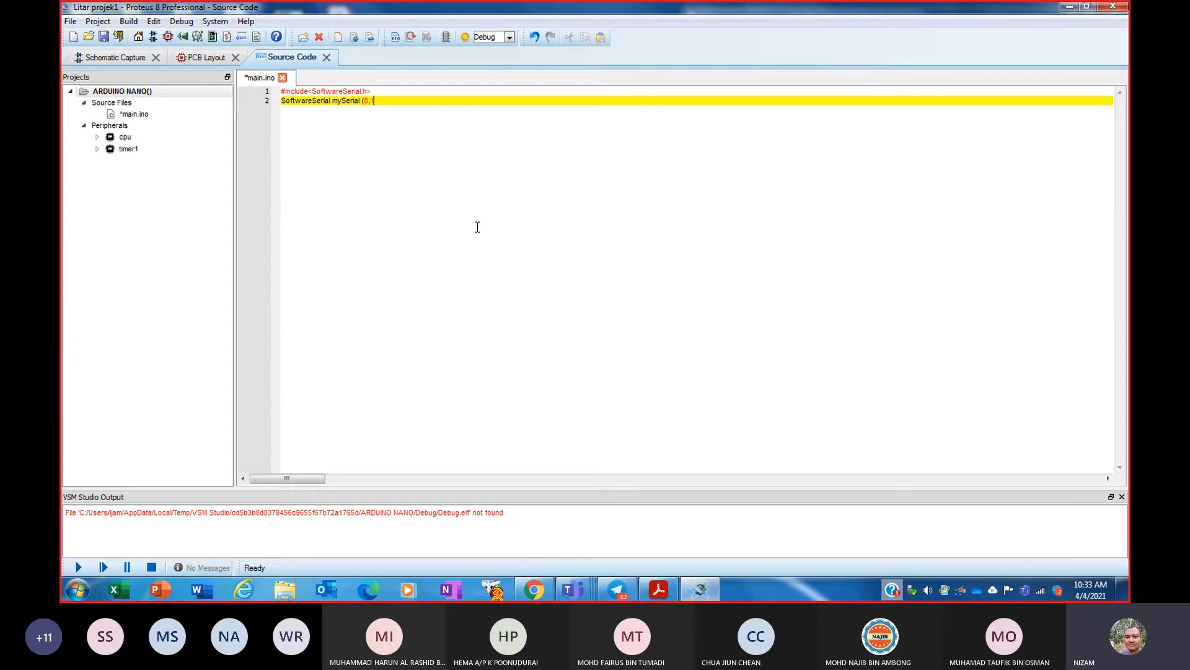
{"action": "type", "text": ";"}
{"action": "key", "text": "Return"}
- Leave line 3 blank, write #define relay1 2 on line 4 and save main.ino
{"action": "key", "text": "Return"}
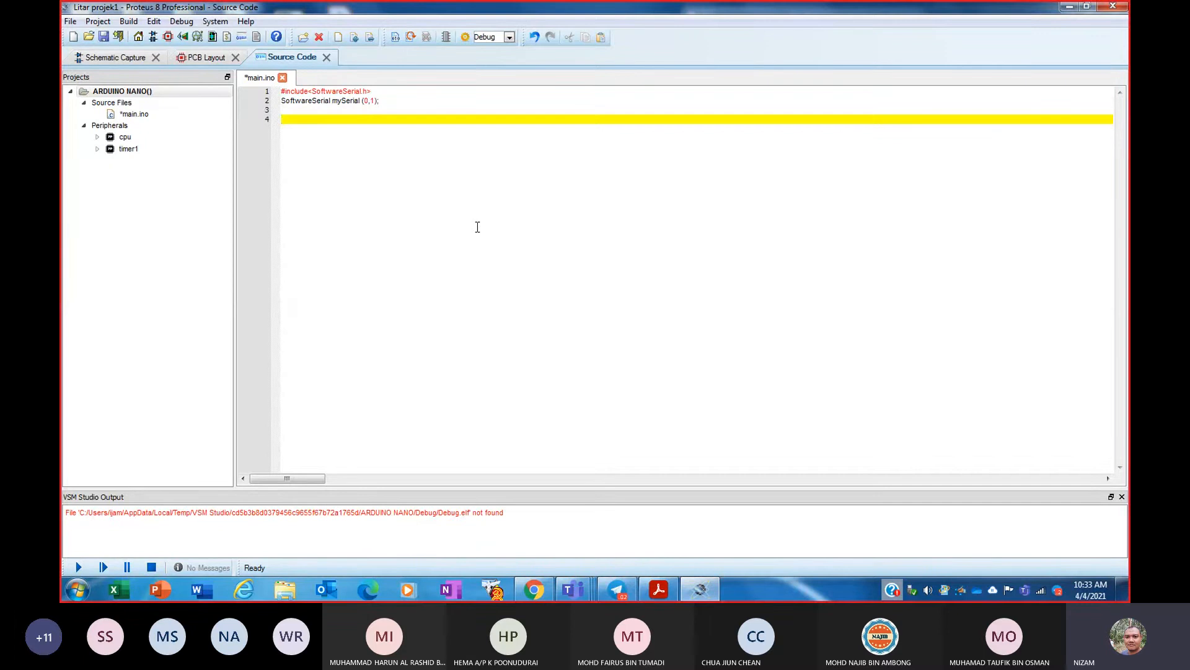
{"action": "type", "text": "define relay1 2"}
{"action": "left_click", "coordinate": [282, 119]}
{"action": "type", "text": "#"}
{"action": "key", "text": "ctrl+s"}
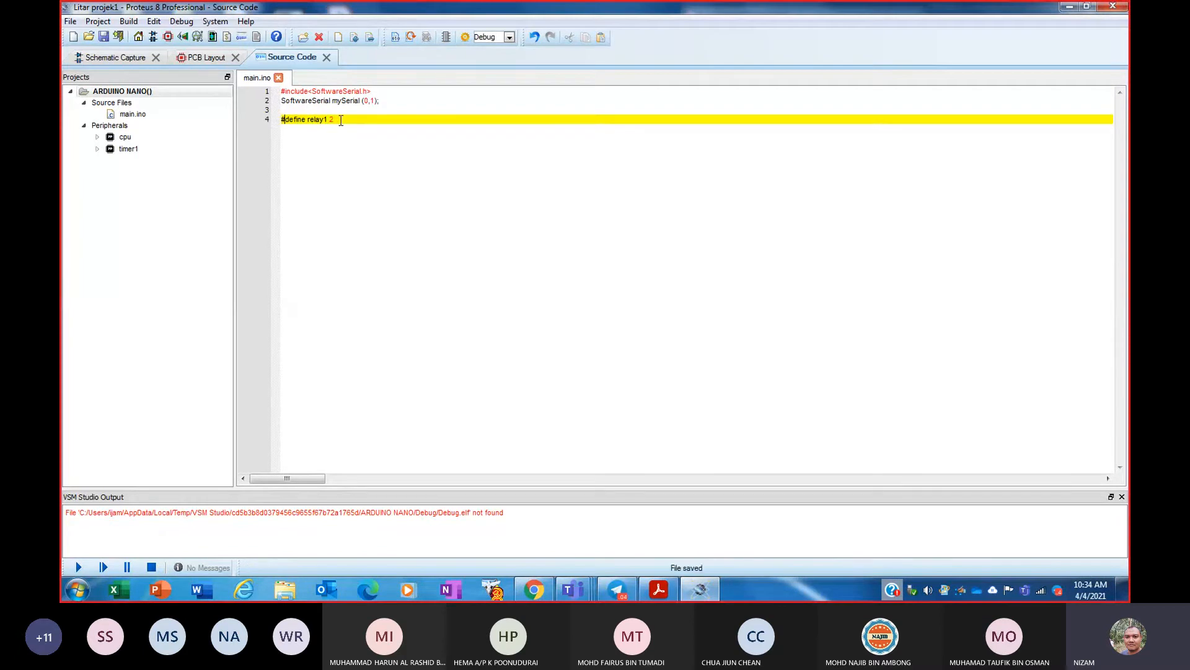
- Select the whole #define relay1 2 statement on line 4
{"action": "left_click", "coordinate": [294, 129]}
{"action": "left_click_drag", "start_coordinate": [319, 120], "coordinate": [267, 122]}
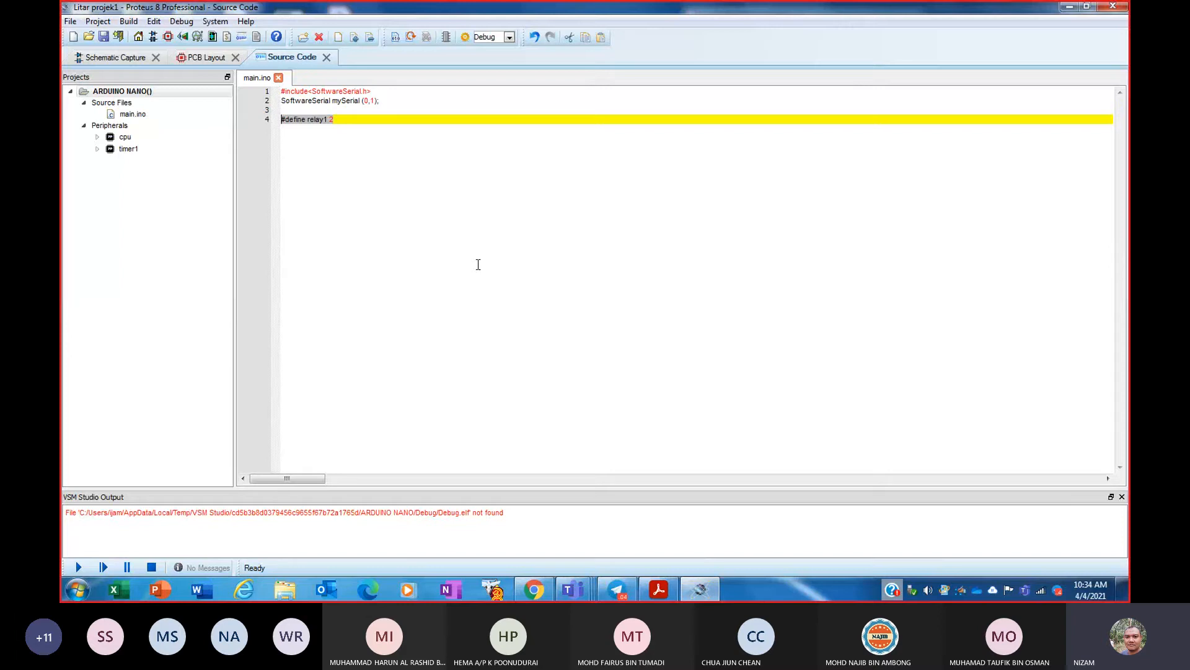
- Duplicate the relay1 define statement on the line below it, with pin number 3
{"action": "left_click", "coordinate": [284, 131]}
{"action": "key", "text": "Return"}
{"action": "key", "text": "ctrl+v"}
{"action": "key", "text": "BackSpace"}
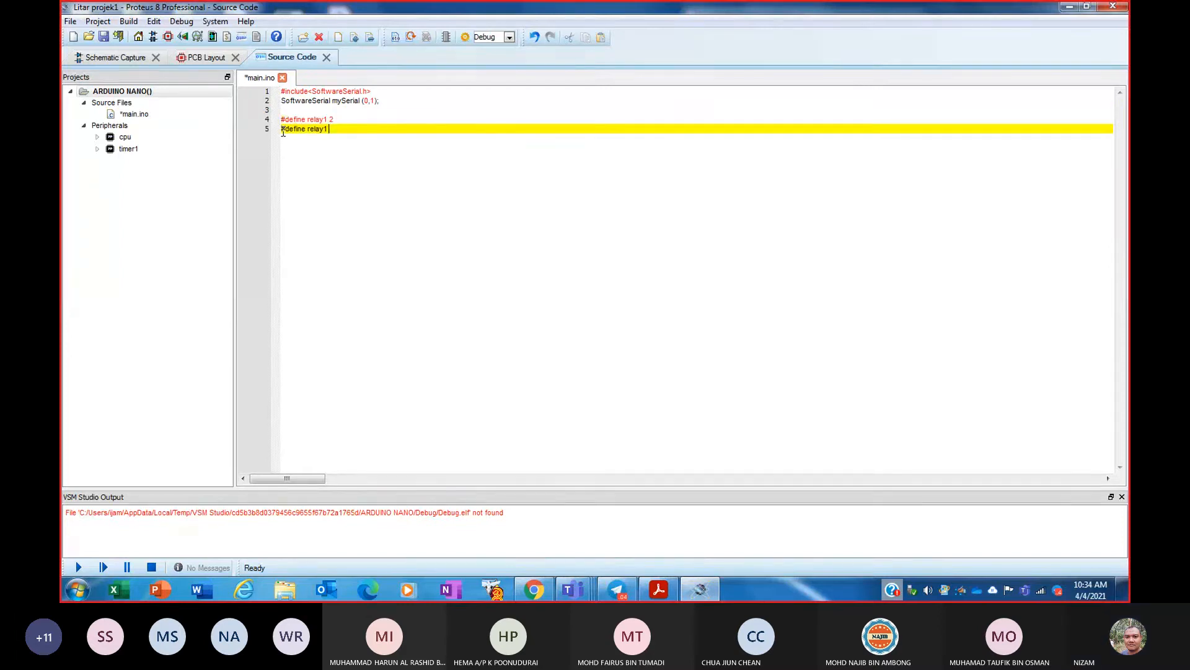
{"action": "type", "text": "3"}
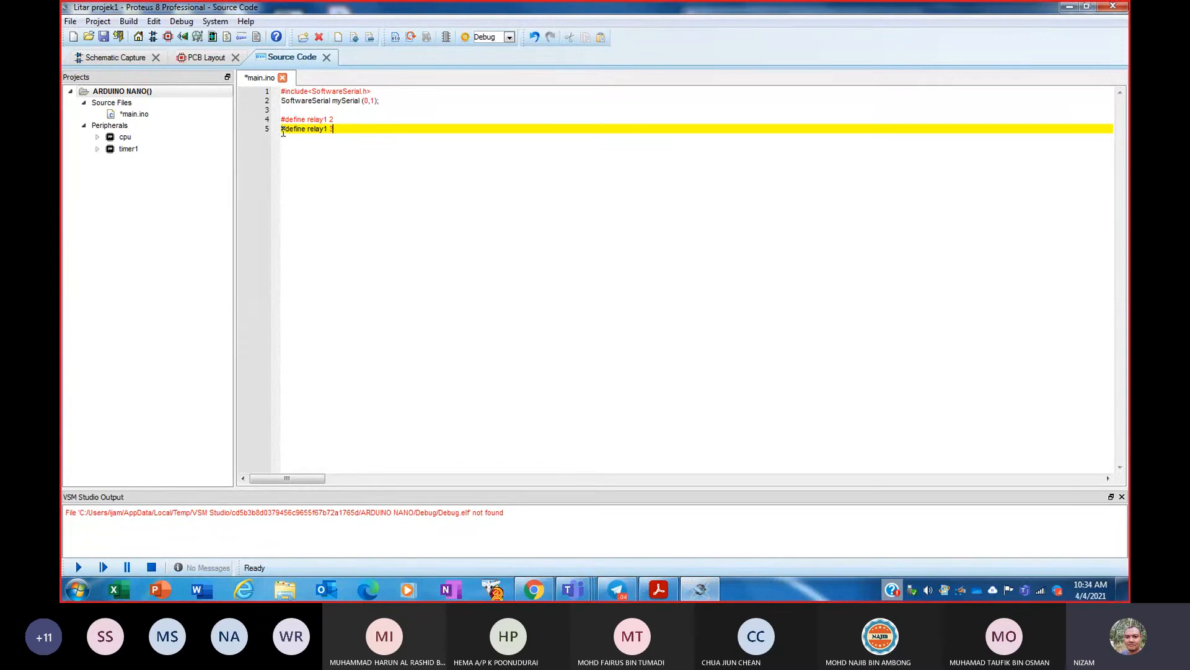
- Add two more copies of the relay1 define statement, with pin numbers 4 and 5
{"action": "key", "text": "Return"}
{"action": "key", "text": "ctrl+v"}
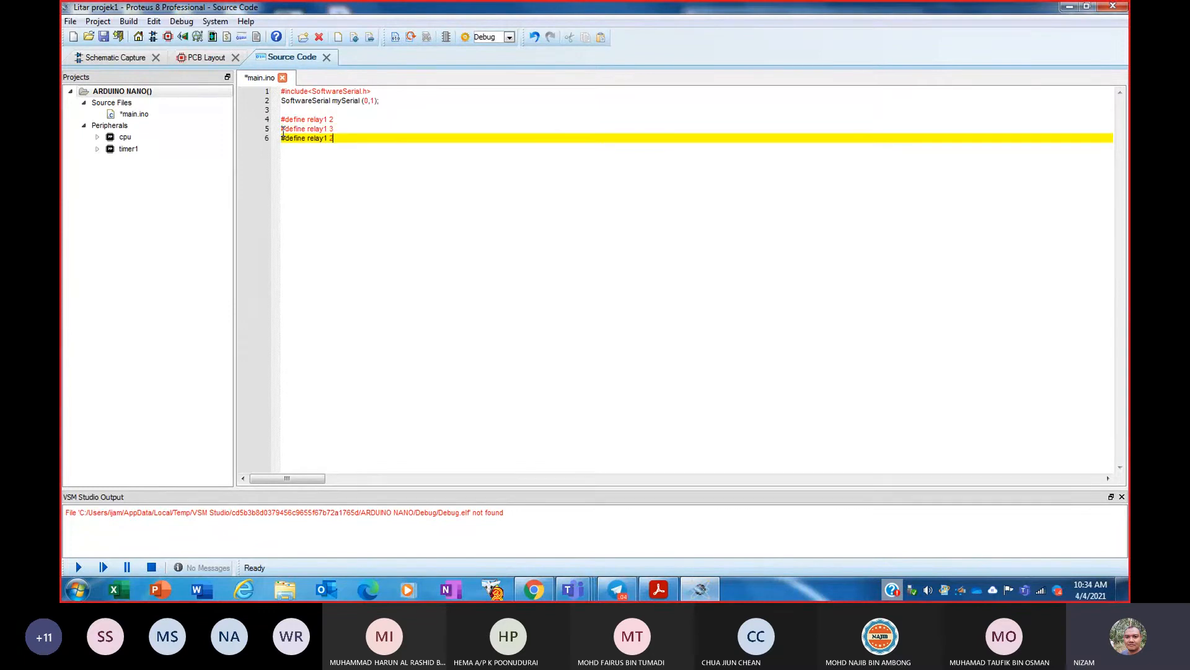
{"action": "key", "text": "BackSpace"}
{"action": "type", "text": "4"}
{"action": "key", "text": "Return"}
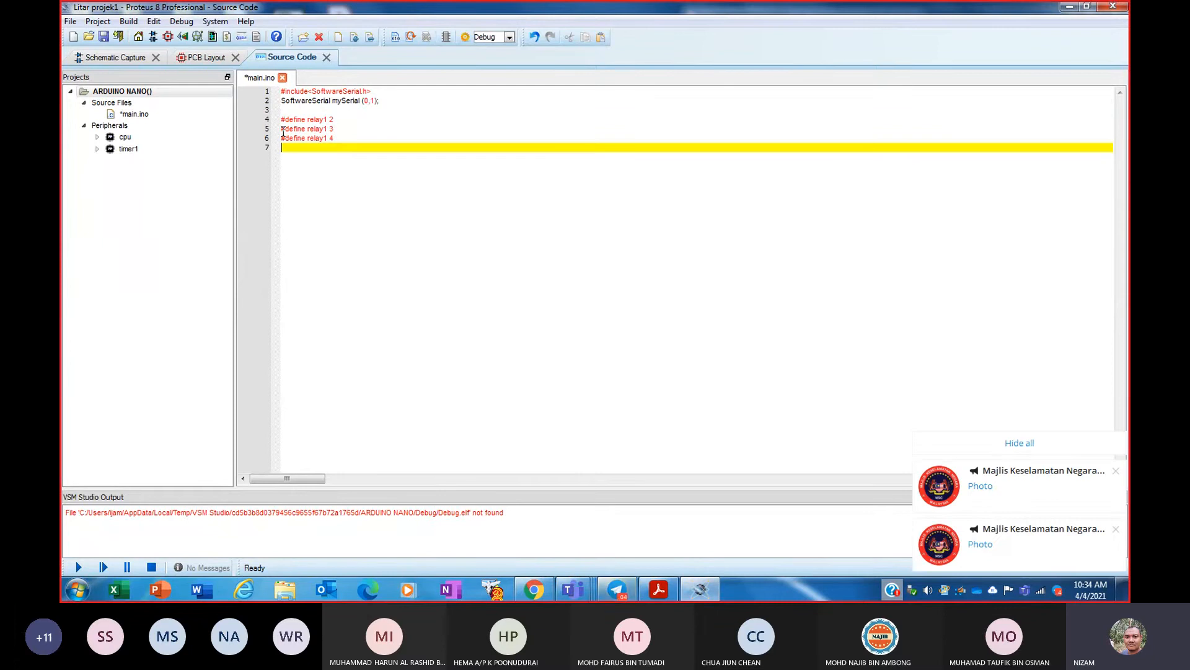
{"action": "key", "text": "ctrl+v"}
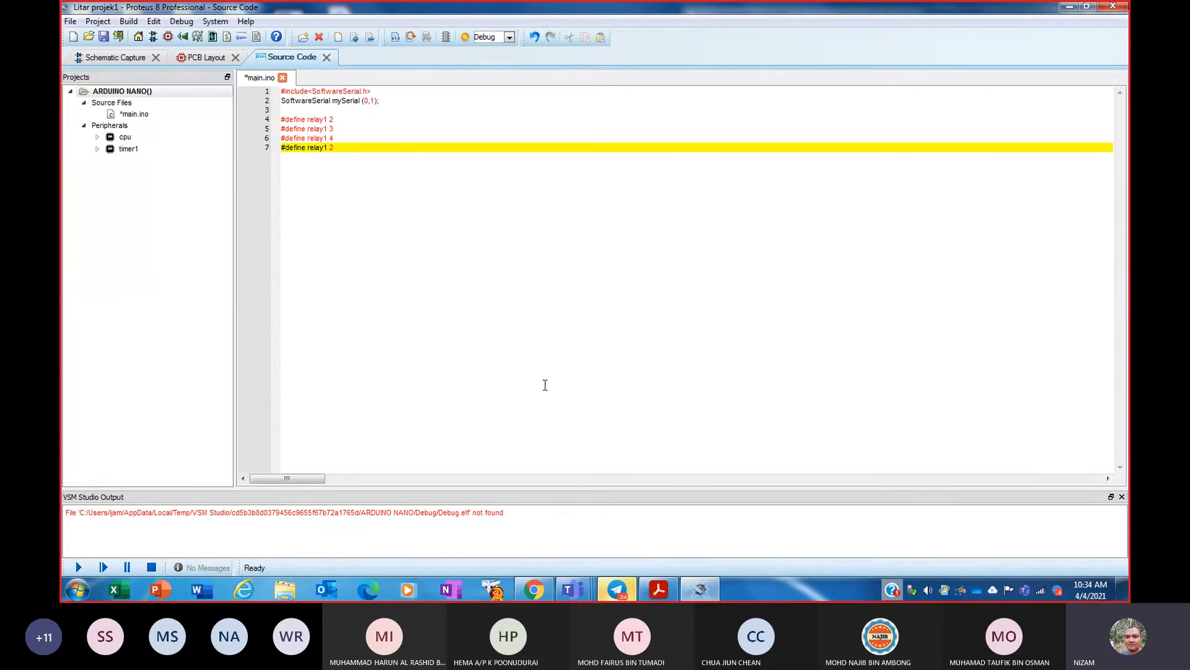
{"action": "key", "text": "BackSpace"}
{"action": "type", "text": "5"}
{"action": "key", "text": "Return"}
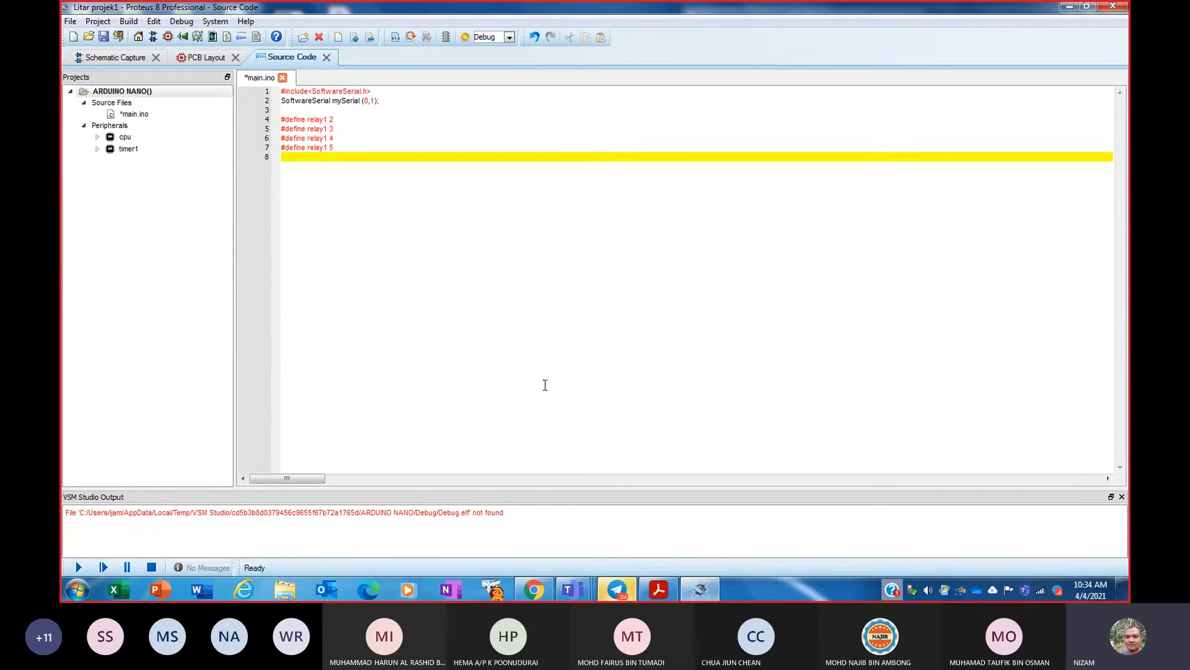
- Declare the character variable with "char val;" below the define statements, leaving a blank line between them
{"action": "key", "text": "Return"}
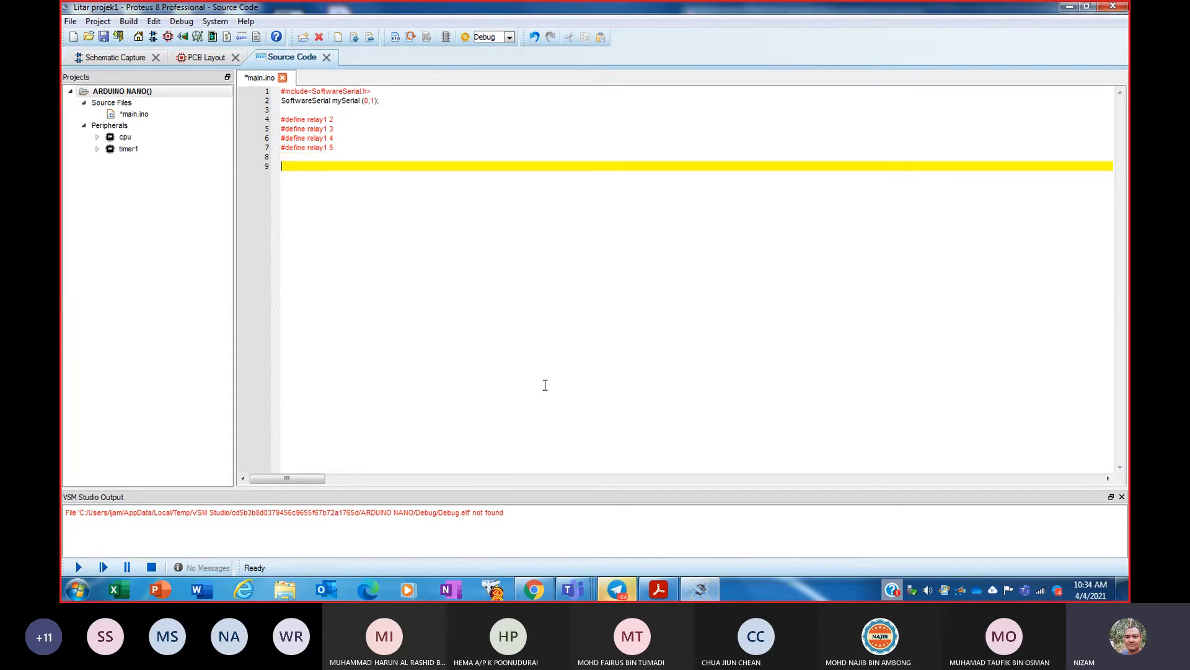
{"action": "type", "text": "char val;"}
{"action": "key", "text": "Return"}
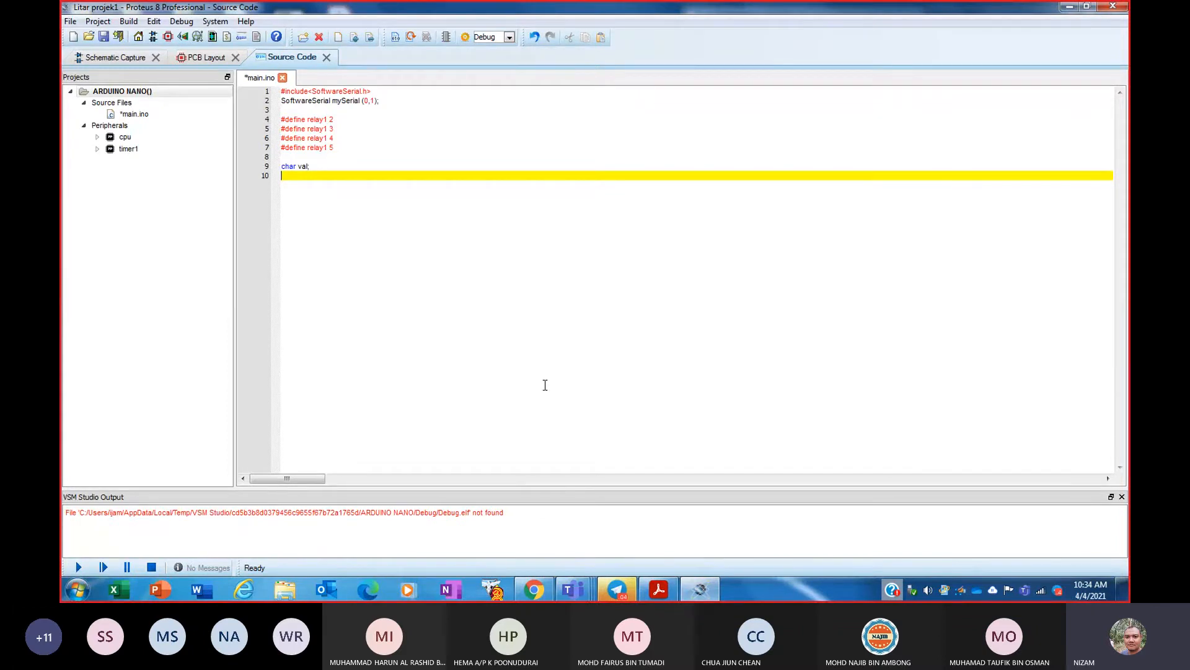
- Begin the "void setup ()" function below the variable declaration and open its body with a brace
{"action": "key", "text": "Return"}
{"action": "type", "text": "void"}
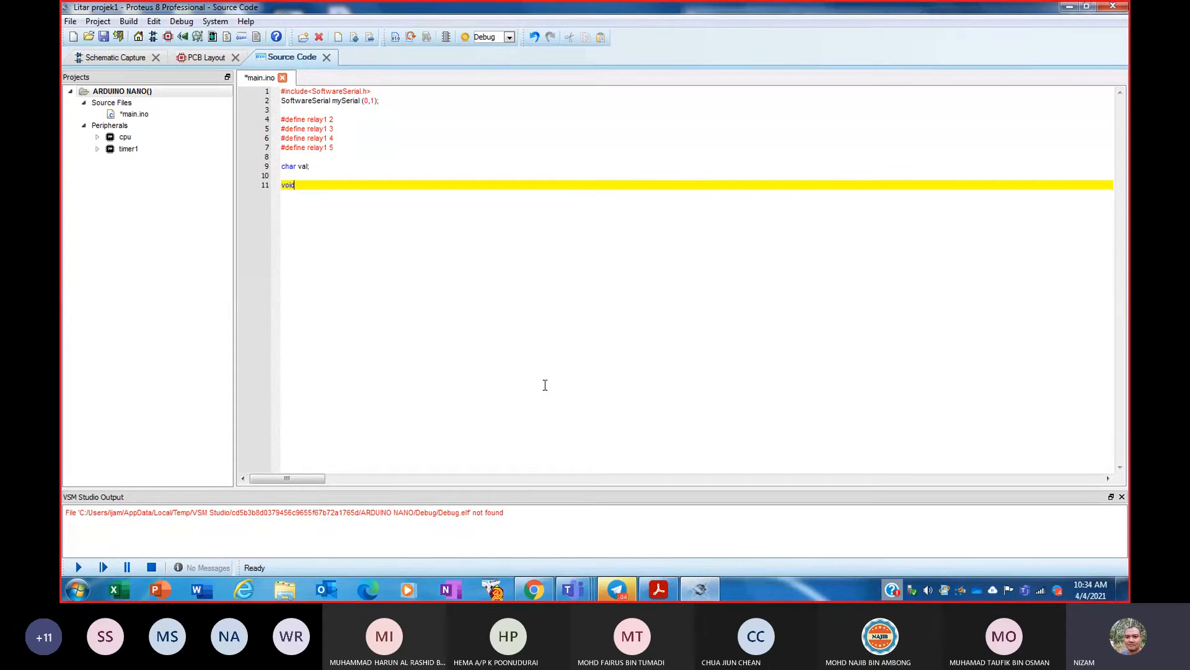
{"action": "type", "text": " setup ()"}
{"action": "key", "text": "Return"}
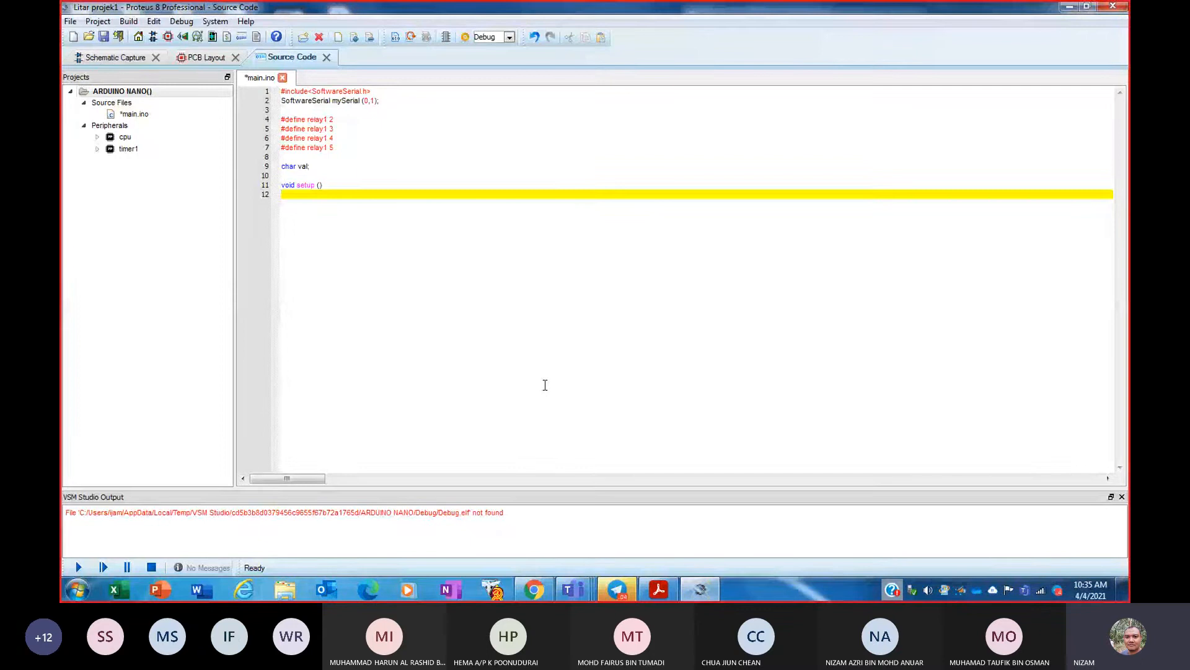
{"action": "type", "text": "{"}
{"action": "key", "text": "Return"}
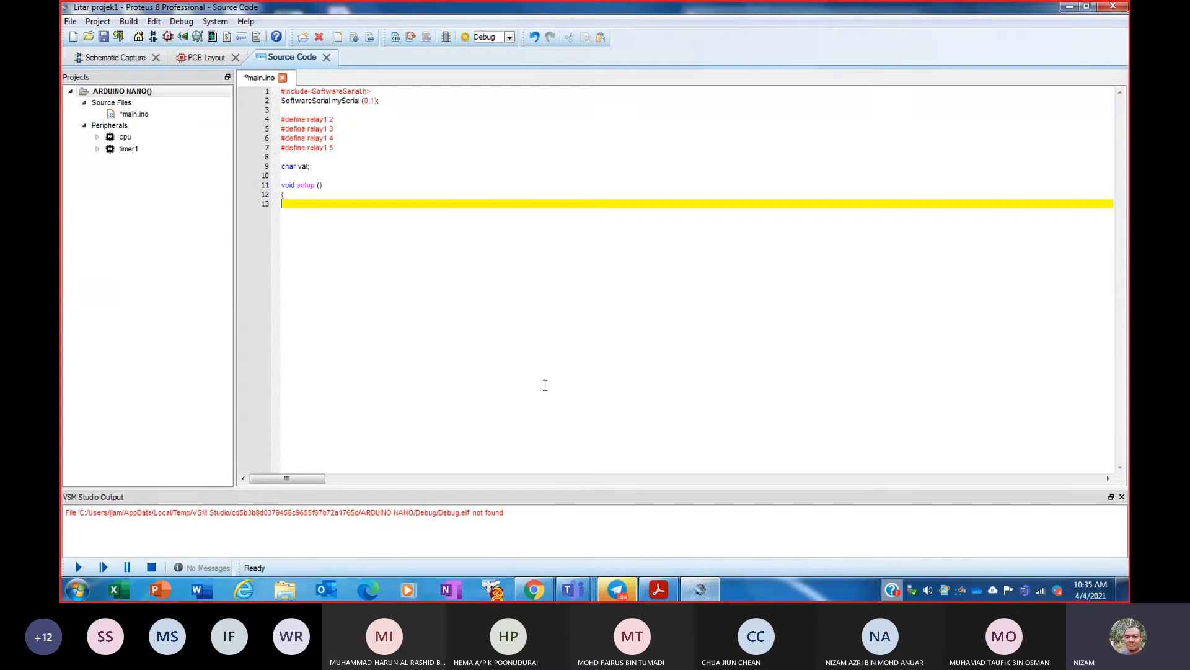
- Add pinMode statements in setup that configure relay1 and relay2 as OUTPUT
{"action": "type", "text": "pinMode (relay1, OUTPUT);"}
{"action": "left_click_drag", "start_coordinate": [368, 204], "coordinate": [284, 209]}
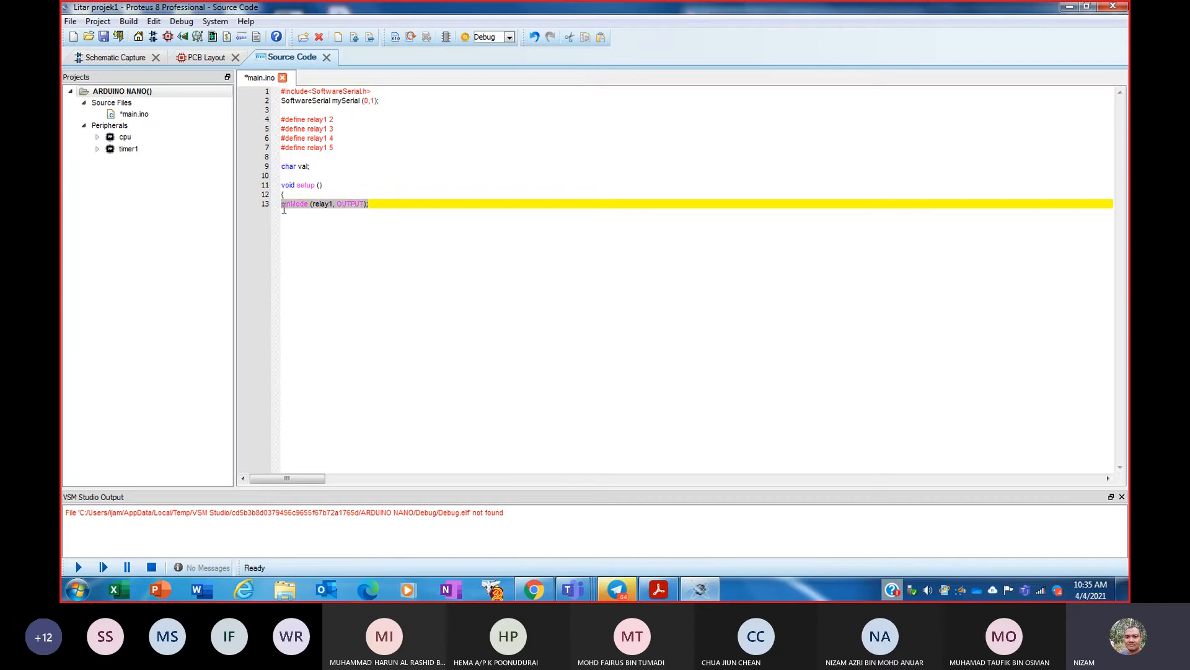
{"action": "left_click", "coordinate": [375, 203]}
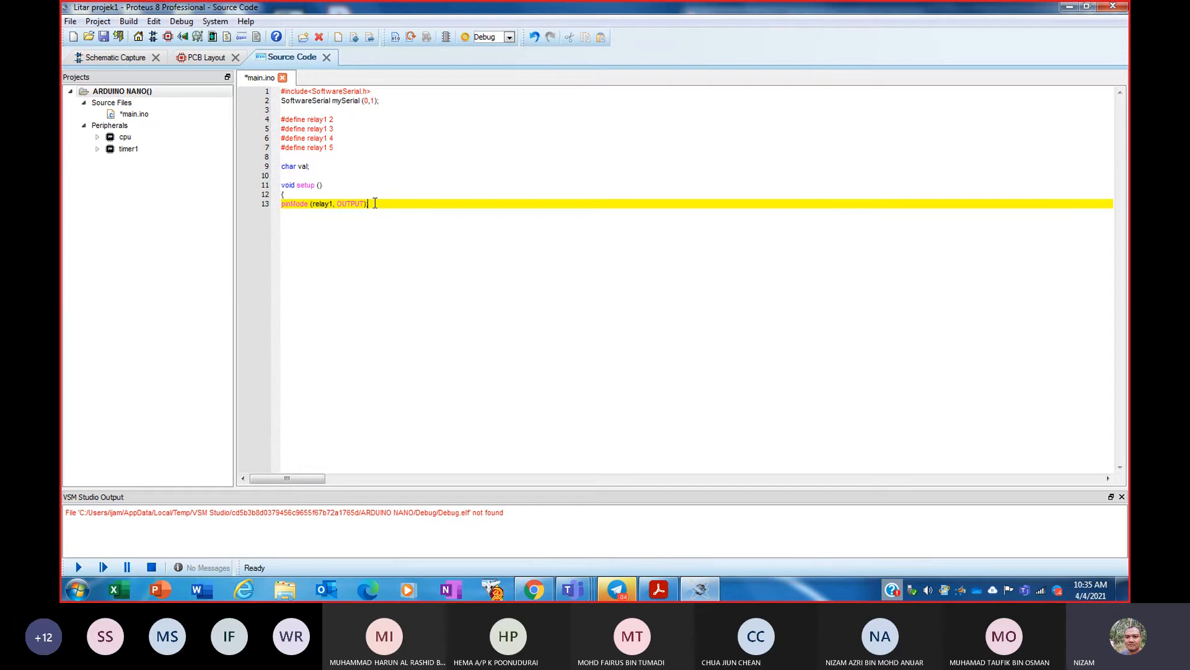
{"action": "key", "text": "Return"}
{"action": "key", "text": "ctrl+v"}
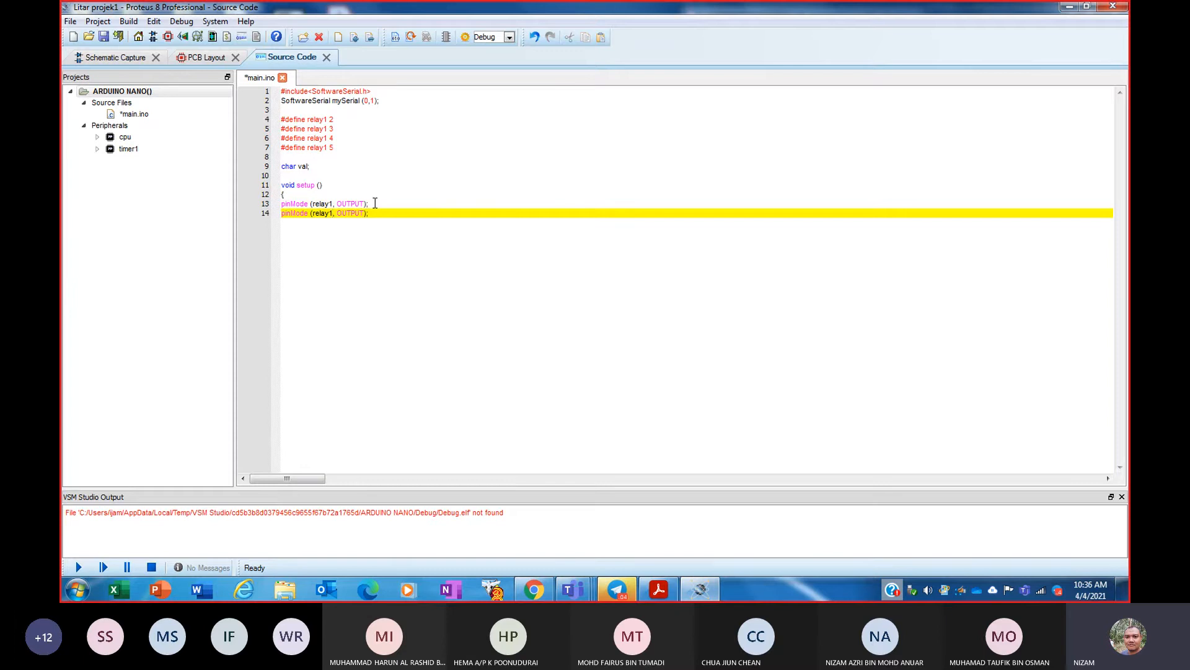
{"action": "key", "text": "BackSpace"}
{"action": "type", "text": "2"}
{"action": "key", "text": "Return"}
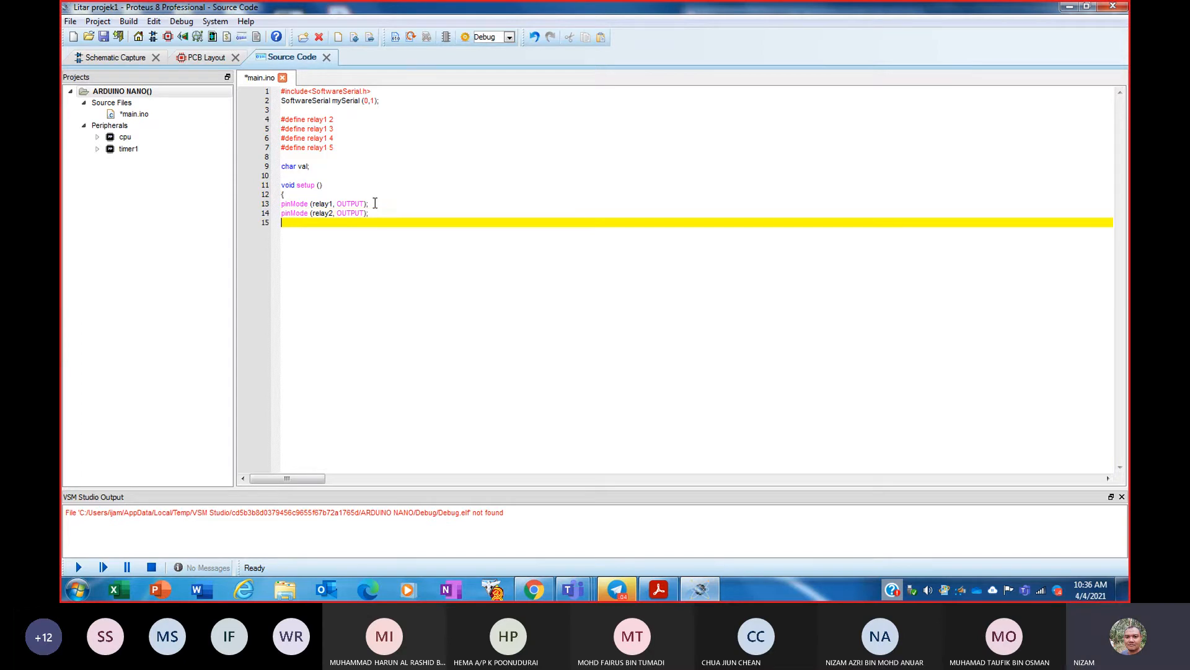
- Add pinMode statements that configure relay3 and relay4 as OUTPUT, followed by a blank line
{"action": "key", "text": "ctrl+v"}
{"action": "key", "text": "BackSpace"}
{"action": "type", "text": "3"}
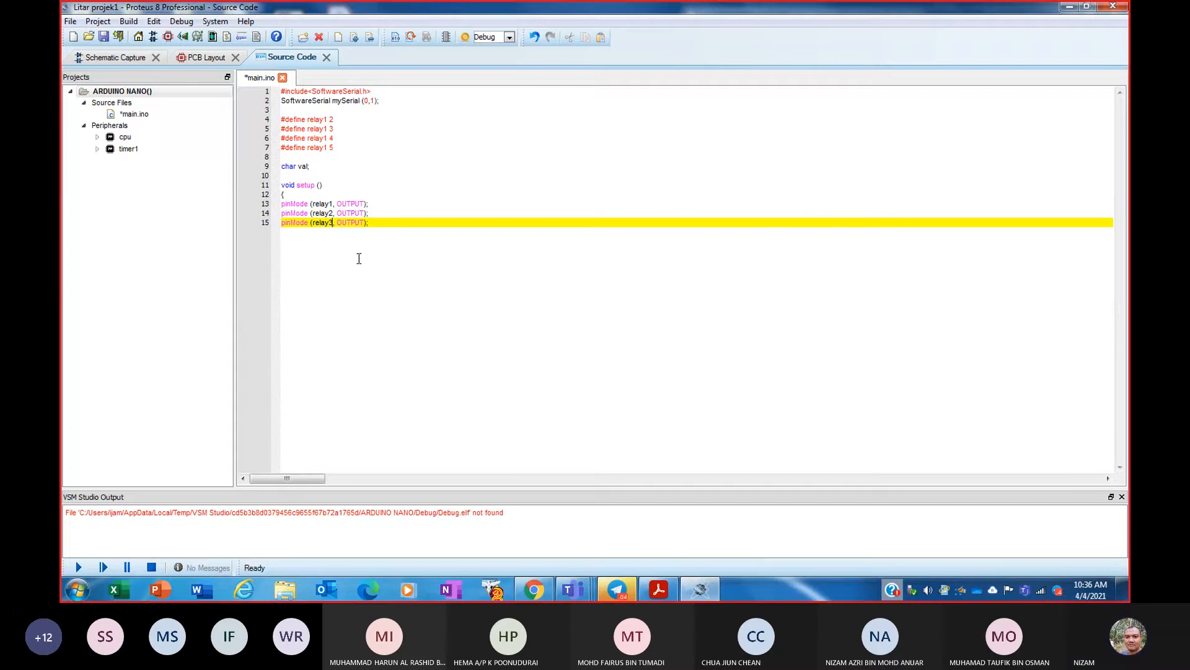
{"action": "left_click", "coordinate": [371, 222]}
{"action": "key", "text": "Return"}
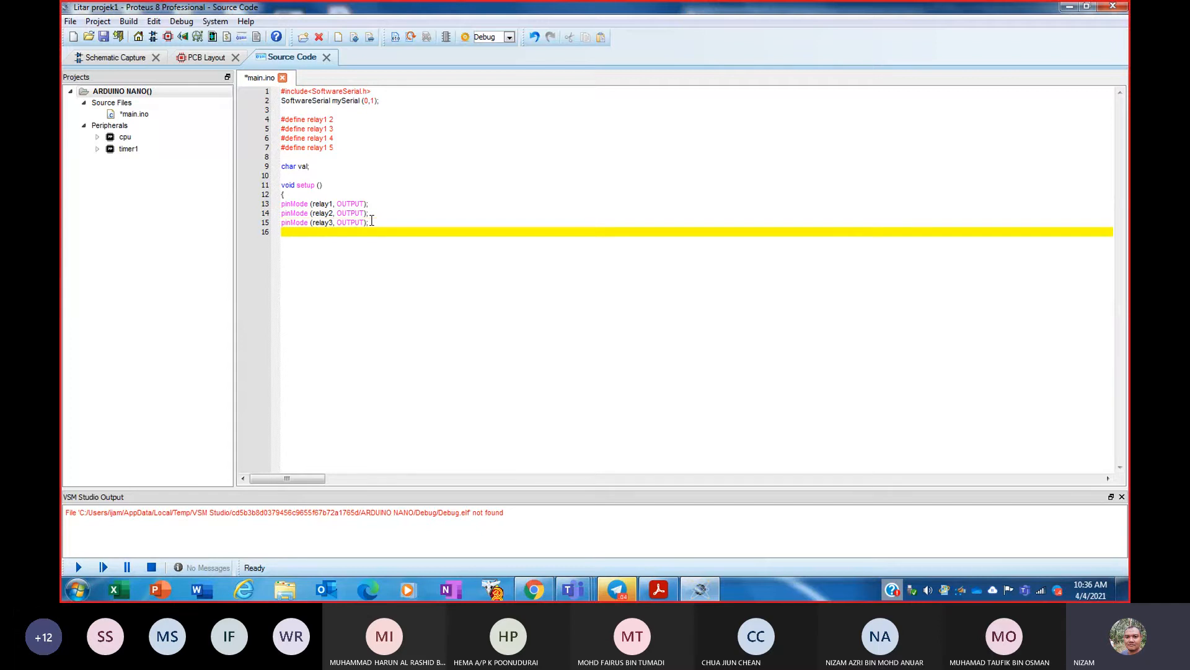
{"action": "key", "text": "ctrl+v"}
{"action": "left_click", "coordinate": [333, 232]}
{"action": "key", "text": "BackSpace"}
{"action": "type", "text": "4"}
{"action": "left_click", "coordinate": [394, 234]}
{"action": "key", "text": "Return"}
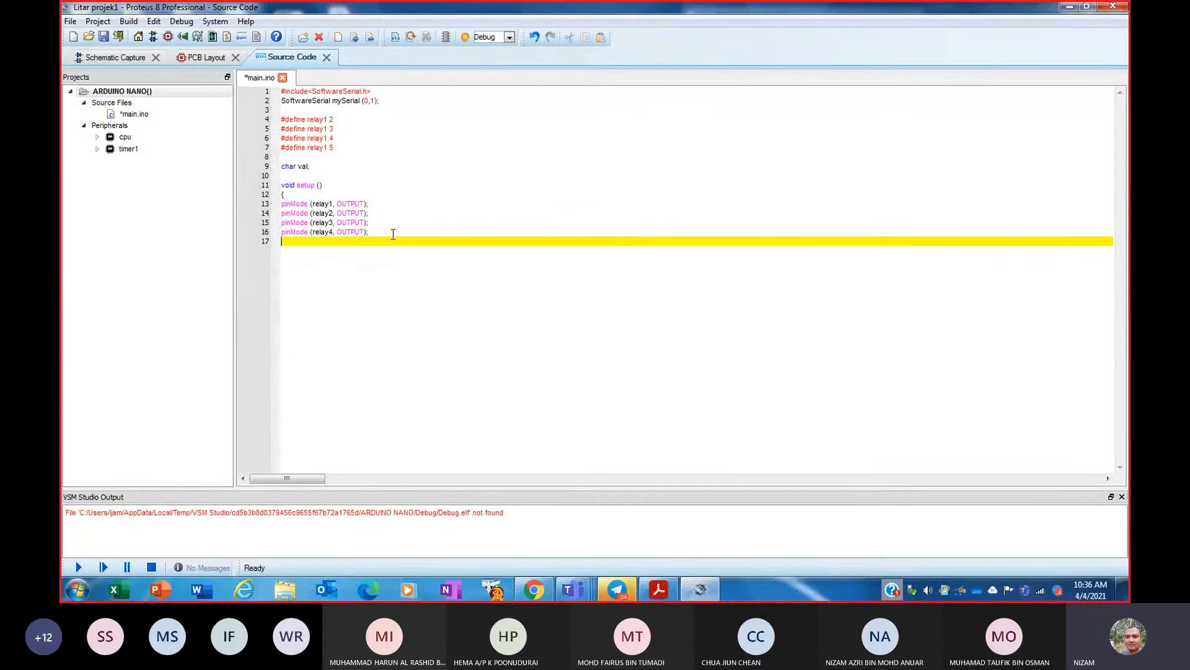
{"action": "key", "text": "Return"}
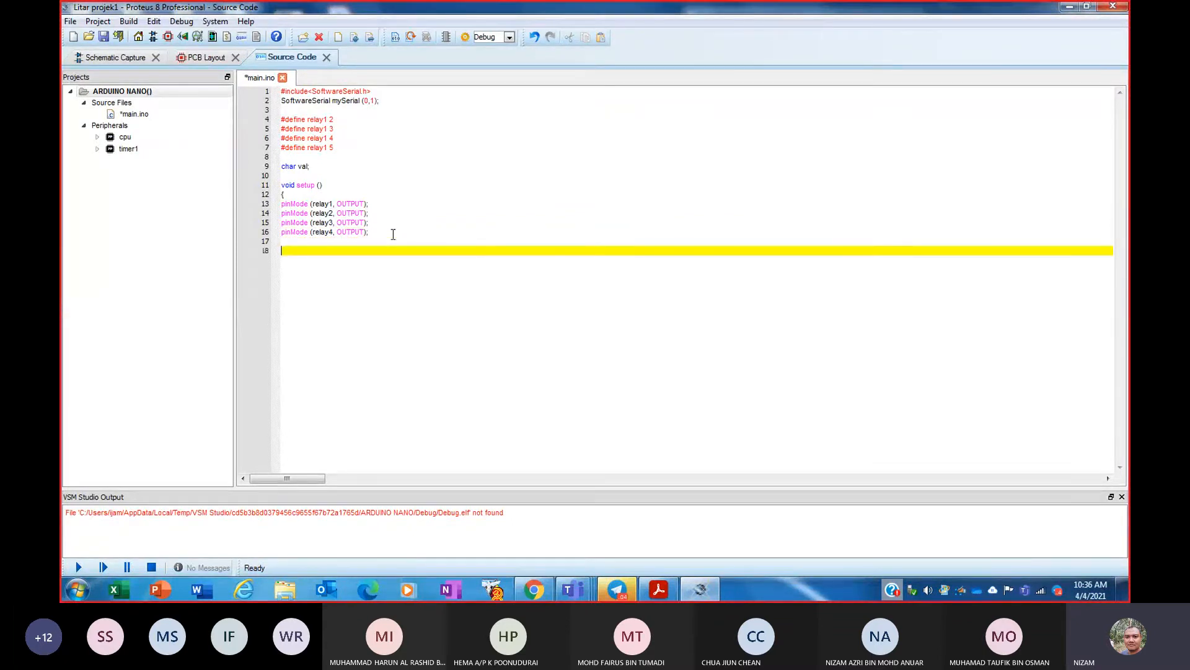
{"action": "type", "text": "DIGITALwRITE"}
{"action": "key", "text": "BackSpace"}
{"action": "key", "text": "BackSpace"}
{"action": "key", "text": "BackSpace"}
{"action": "key", "text": "BackSpace"}
{"action": "key", "text": "BackSpace"}
{"action": "key", "text": "BackSpace"}
{"action": "key", "text": "BackSpace"}
{"action": "key", "text": "BackSpace"}
{"action": "key", "text": "BackSpace"}
{"action": "key", "text": "BackSpace"}
{"action": "key", "text": "BackSpace"}
{"action": "key", "text": "BackSpace"}
- Write the statement "digitalWrite (relay1, LOW);" in setup below the pinMode lines
{"action": "type", "text": "digitalWrite (relay1, LOW"}
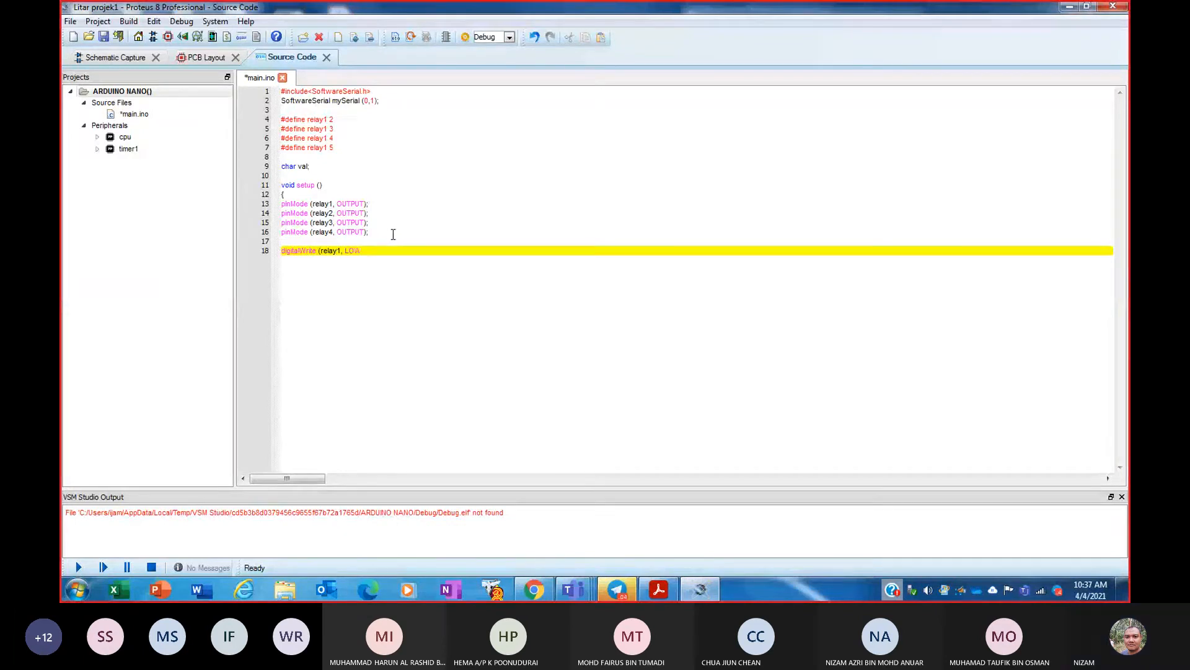
{"action": "type", "text": ")"}
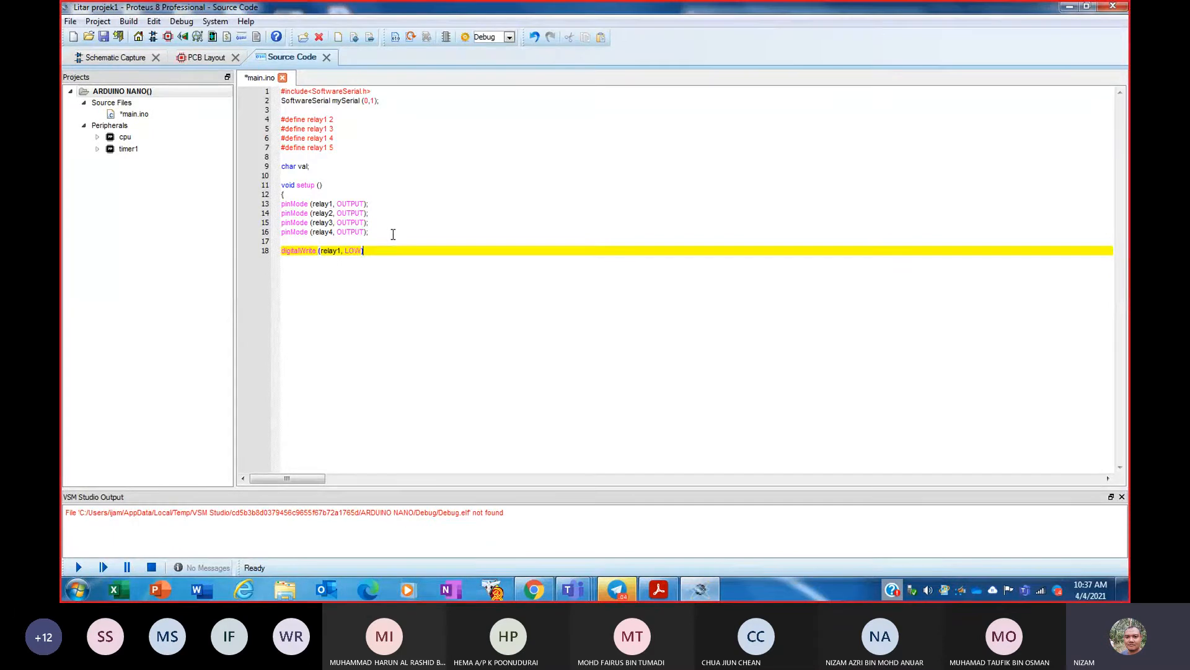
{"action": "type", "text": ";"}
- Duplicate the relay1 digitalWrite statement on the line below and change the copy to relay2
{"action": "left_click_drag", "start_coordinate": [365, 251], "coordinate": [281, 252]}
{"action": "key", "text": "ctrl+c"}
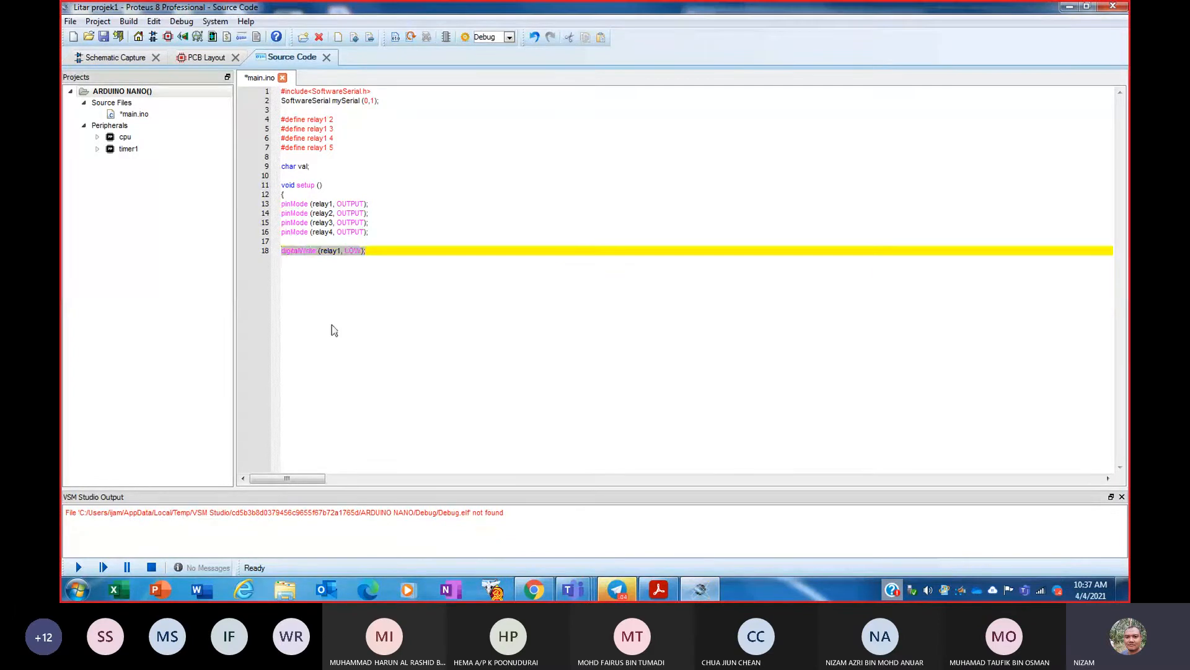
{"action": "left_click", "coordinate": [380, 253]}
{"action": "key", "text": "Return"}
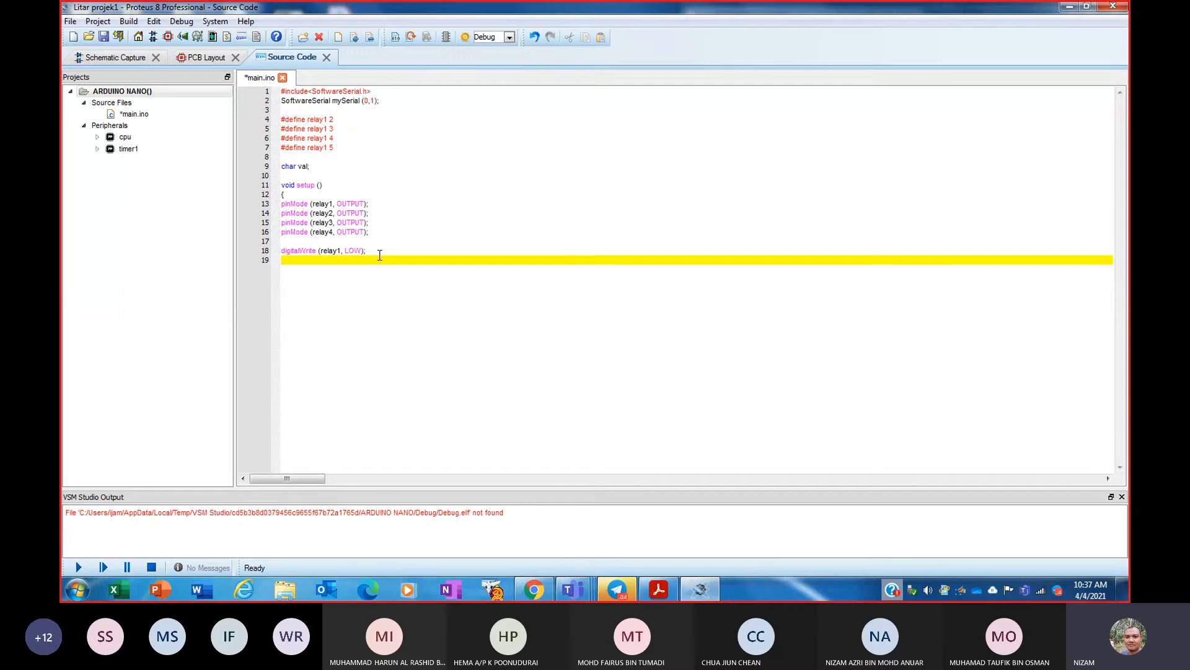
{"action": "key", "text": "ctrl+v"}
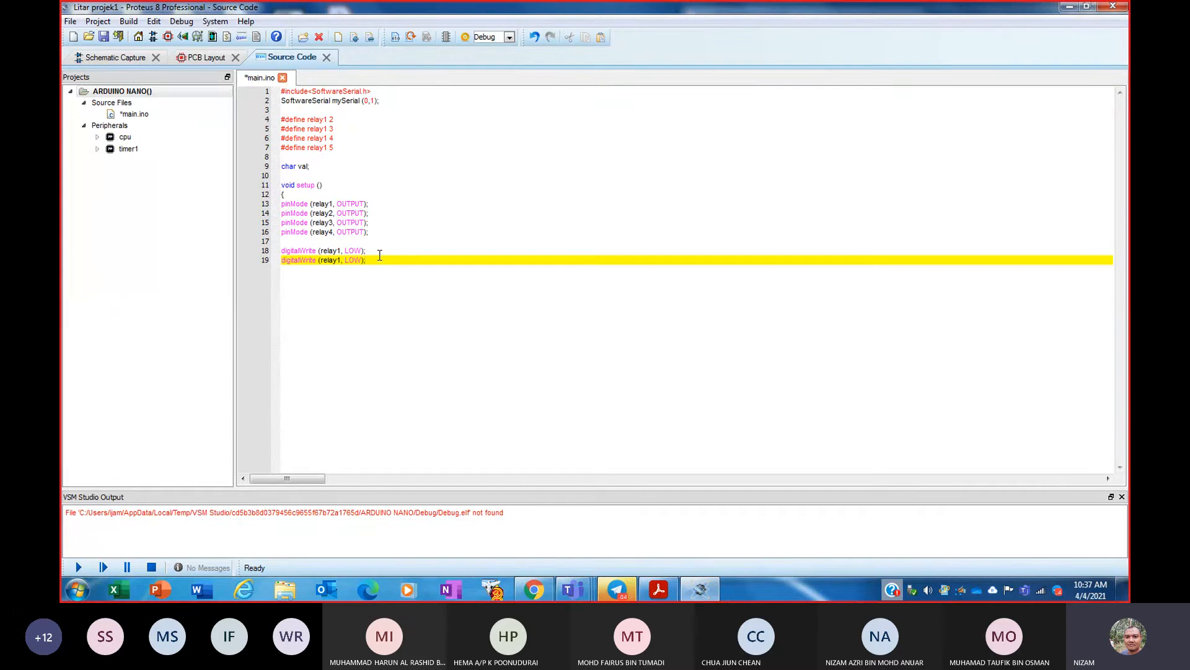
{"action": "left_click", "coordinate": [340, 261]}
{"action": "key", "text": "BackSpace"}
{"action": "type", "text": "2"}
- Add two more copies of the digitalWrite LOW statement, for relay3 and relay4
{"action": "key", "text": "Return"}
{"action": "key", "text": "ctrl+v"}
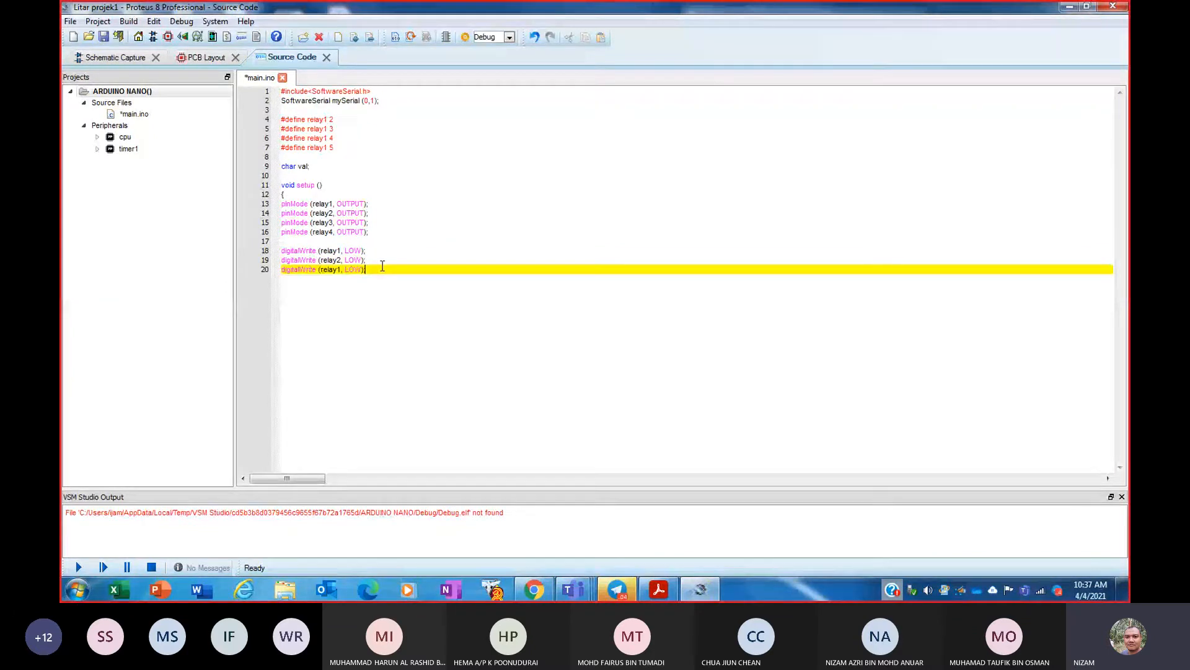
{"action": "left_click", "coordinate": [341, 268]}
{"action": "key", "text": "End"}
{"action": "key", "text": "Return"}
{"action": "key", "text": "ctrl+v"}
{"action": "key", "text": "Left"}
{"action": "key", "text": "Left"}
{"action": "key", "text": "Left"}
{"action": "key", "text": "Left"}
{"action": "key", "text": "Left"}
{"action": "key", "text": "Left"}
{"action": "key", "text": "Left"}
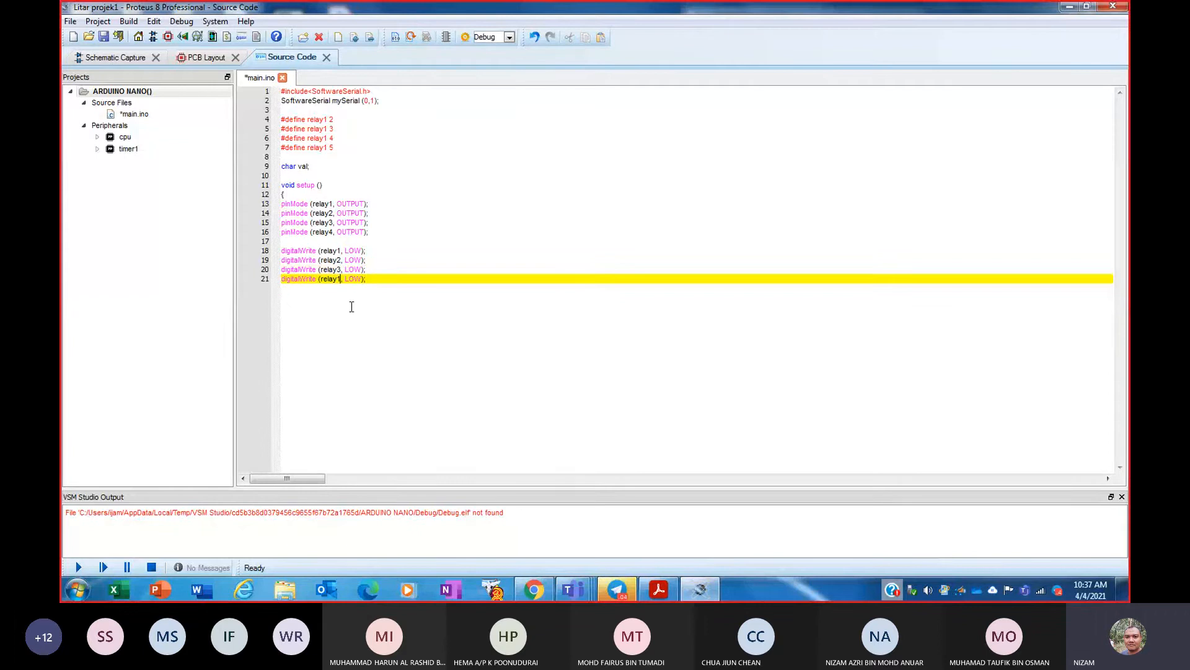
{"action": "key", "text": "BackSpace"}
{"action": "type", "text": "4"}
{"action": "left_click", "coordinate": [374, 283]}
{"action": "key", "text": "Return"}
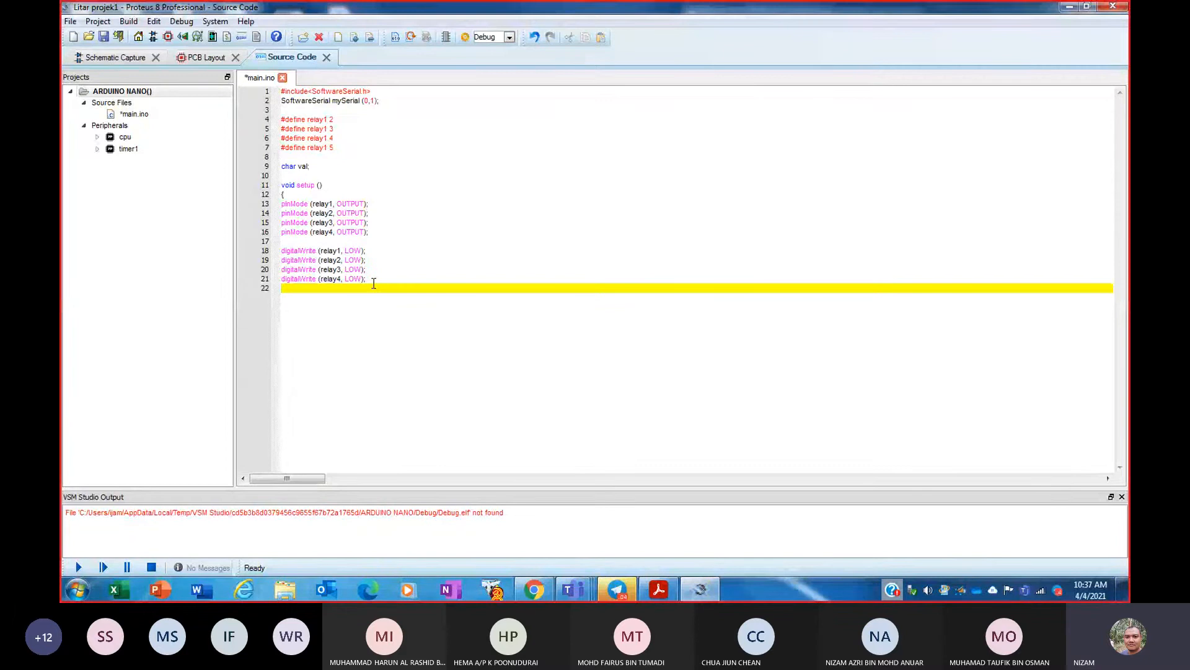
- Start serial communication with "mySerial.begin (9600);" and close the setup function with a brace
{"action": "key", "text": "Return"}
{"action": "type", "text": "my"}
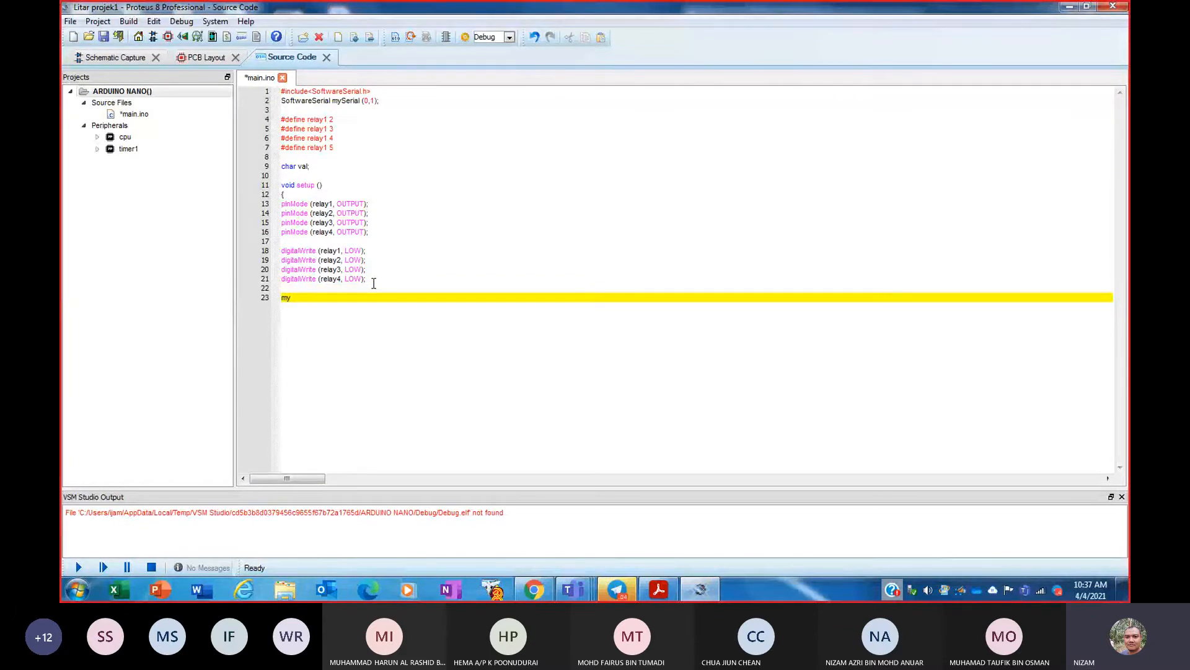
{"action": "type", "text": "Serial.begin (9600);"}
{"action": "key", "text": "Return"}
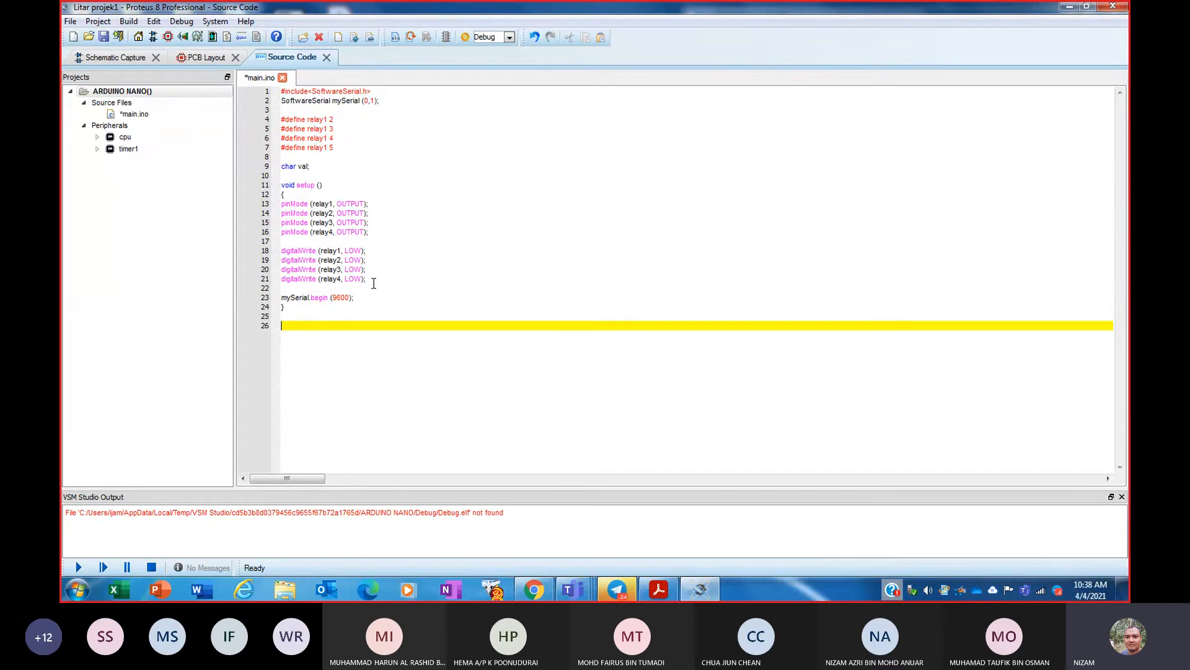
- Begin the "void loop ()" function with an opening brace and save the source file
{"action": "type", "text": "void loop ()"}
{"action": "key", "text": "Return"}
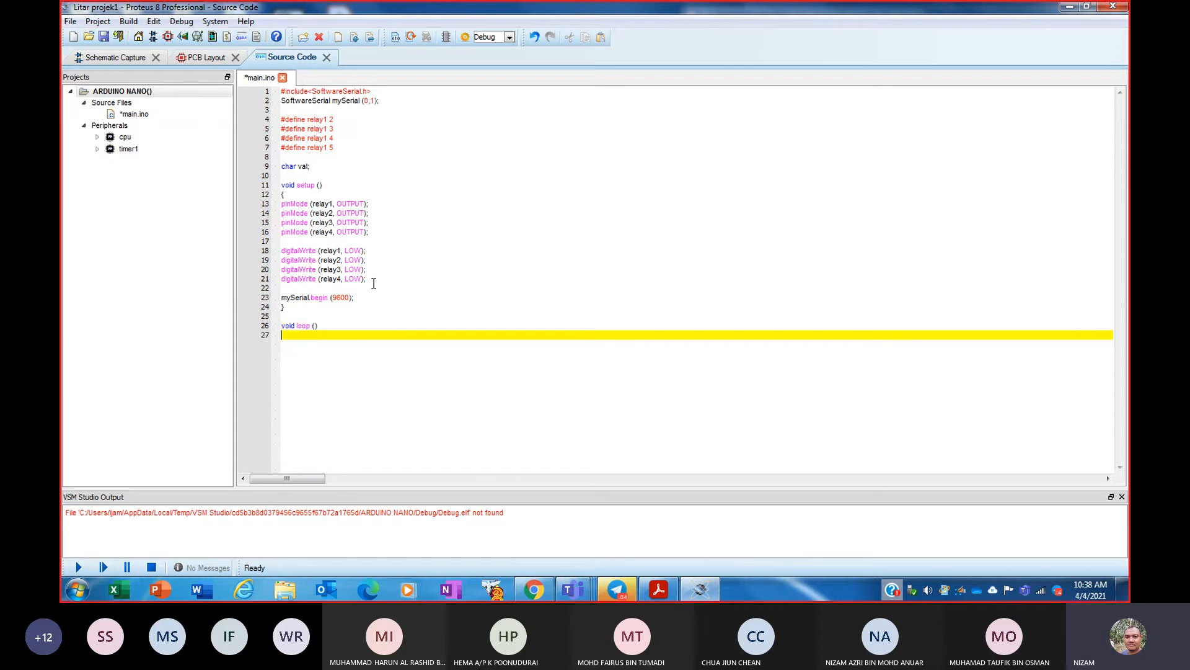
{"action": "type", "text": "{"}
{"action": "key", "text": "Return"}
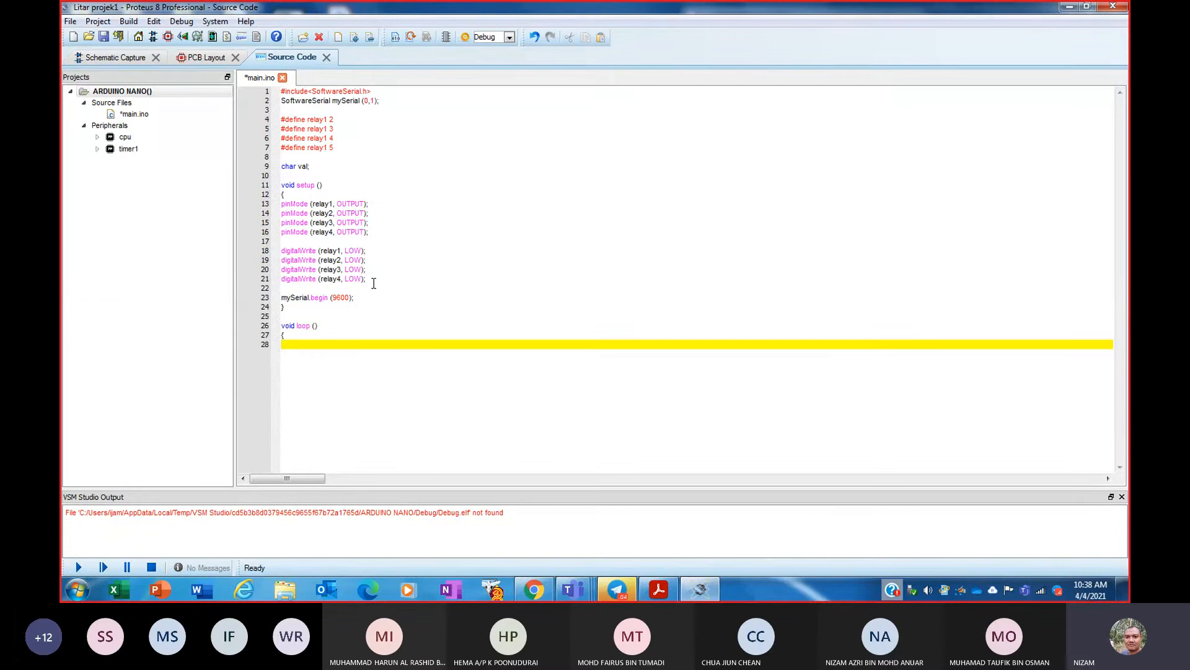
{"action": "key", "text": "ctrl+s"}
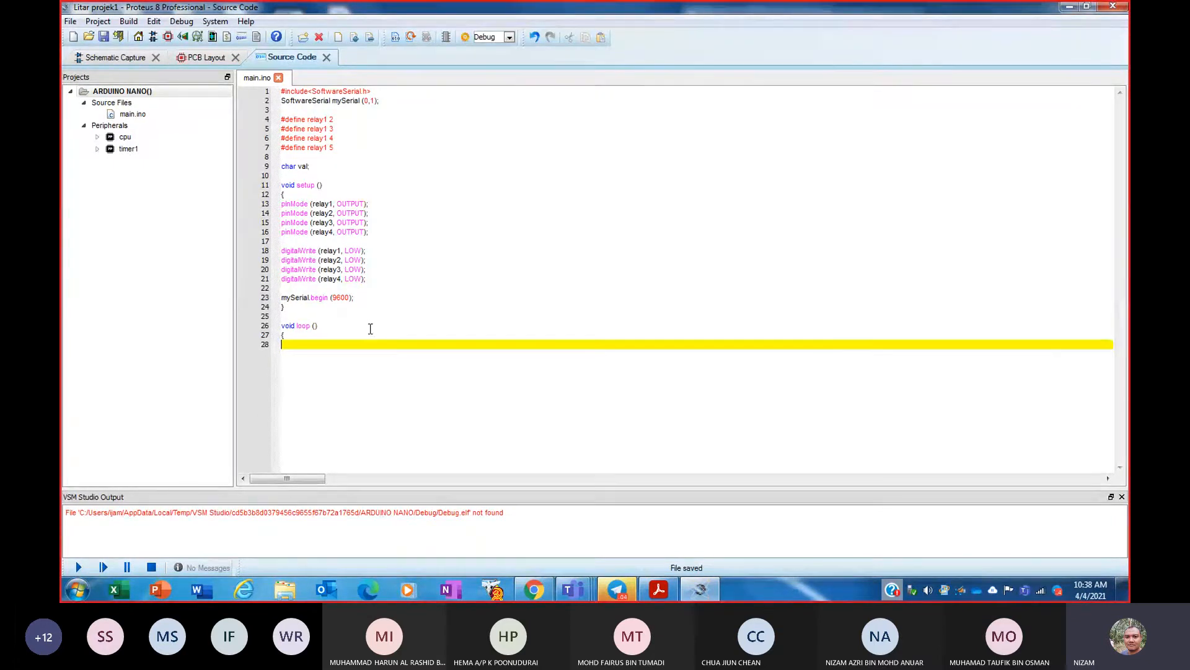
- Add the condition "if (mySerial.available() >0)" inside loop and open its block with an indented brace
{"action": "type", "text": "if (my"}
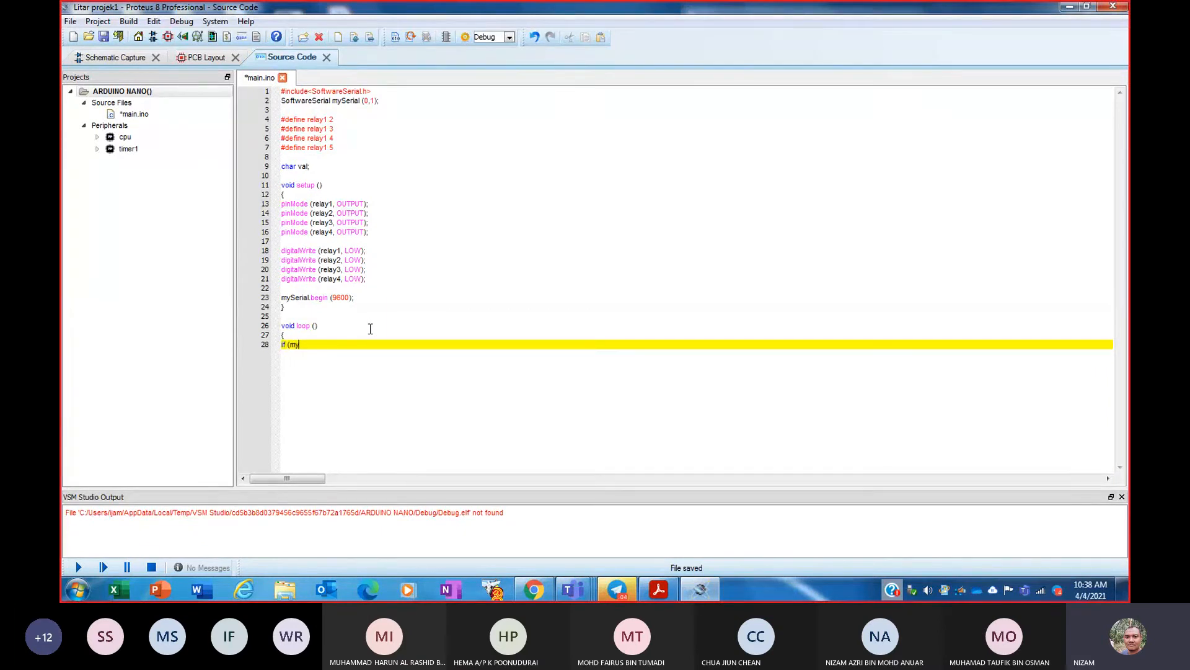
{"action": "type", "text": "Serial.available"}
{"action": "type", "text": ")>"}
{"action": "key", "text": "BackSpace"}
{"action": "type", "text": ">0"}
{"action": "key", "text": "Return"}
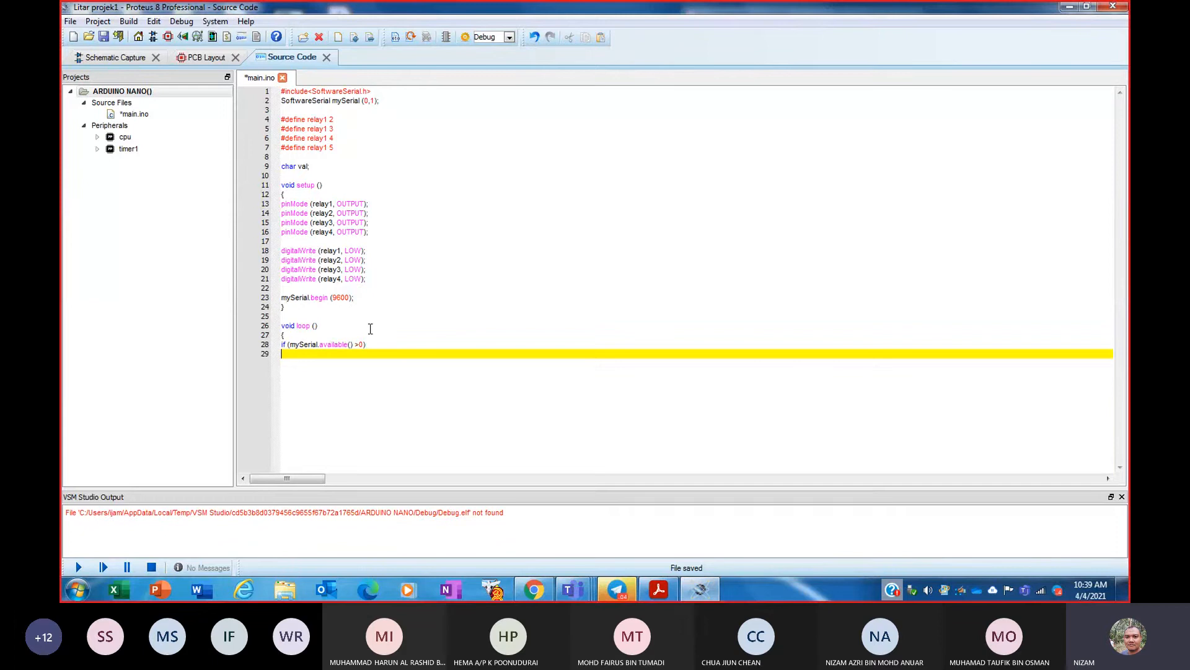
{"action": "key", "text": "Tab"}
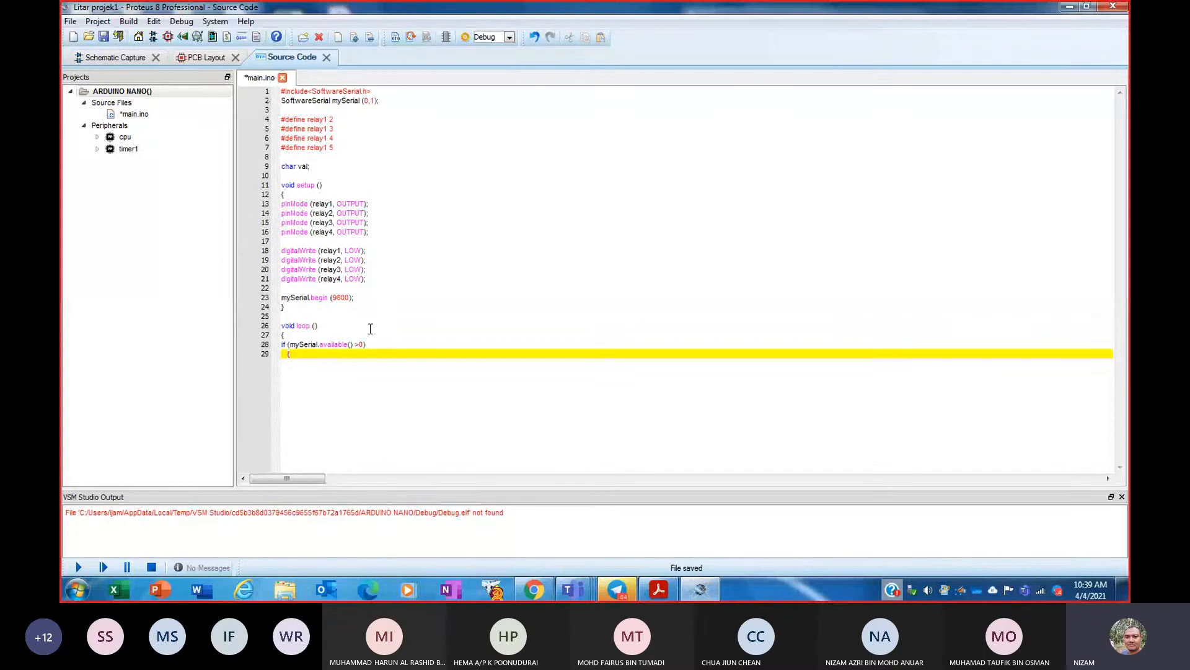
{"action": "type", "text": "val="}
{"action": "key", "text": "BackSpace"}
{"action": "key", "text": "BackSpace"}
{"action": "key", "text": "BackSpace"}
{"action": "key", "text": "BackSpace"}
- Add the statement "val=my.Serial.read();" on a new indented line inside the mySerial.available block
{"action": "key", "text": "Return"}
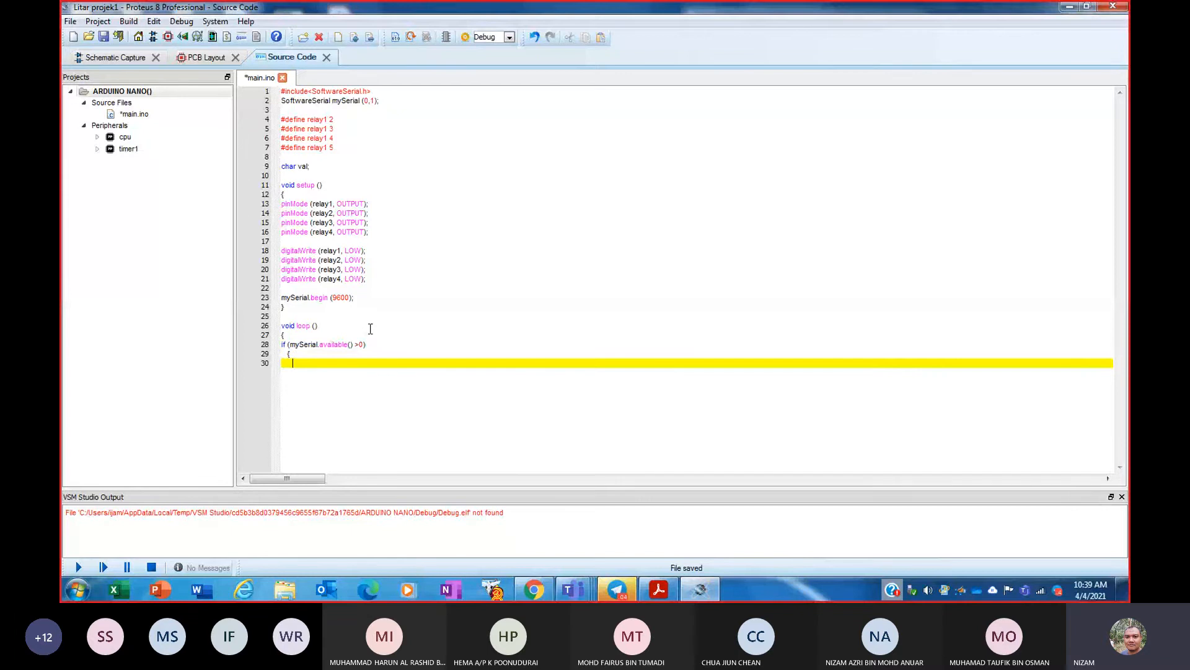
{"action": "type", "text": "val=my.Serial"}
{"action": "type", "text": ".read()"}
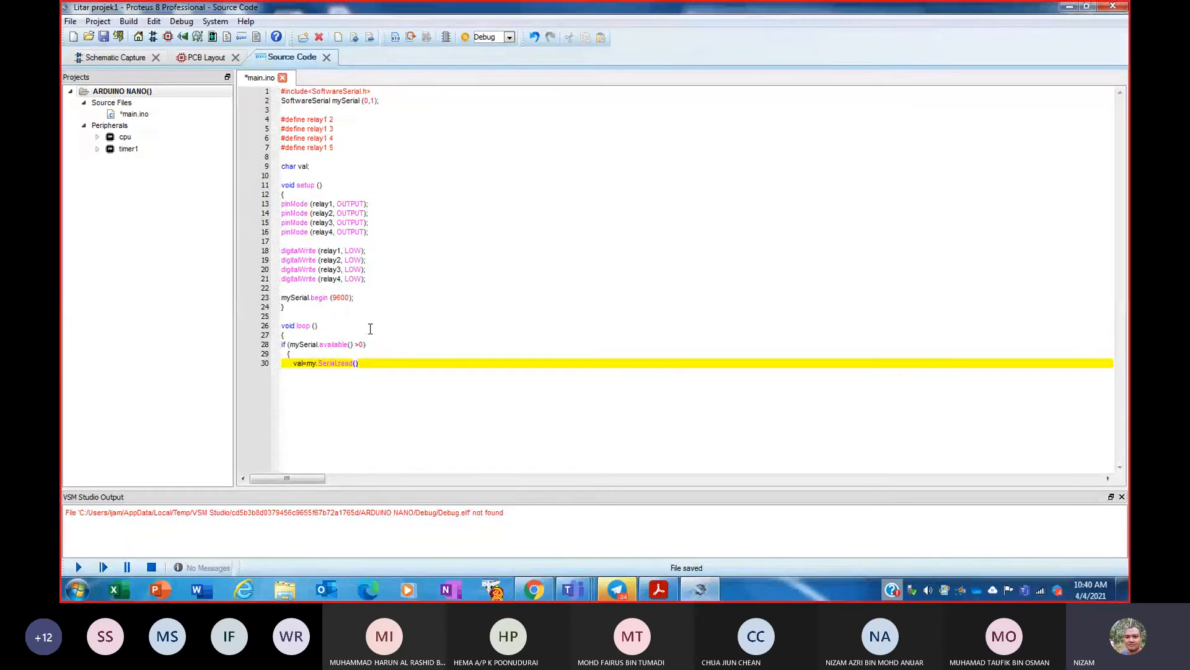
{"action": "type", "text": ";"}
{"action": "key", "text": "Return"}
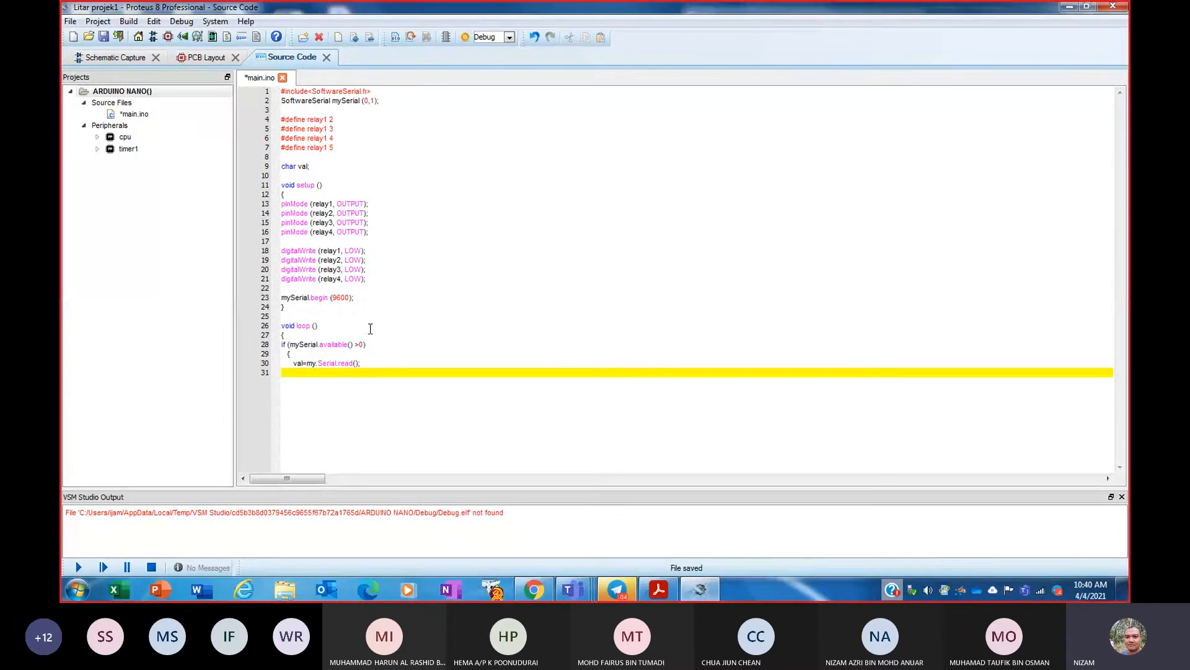
- Add "Serial.println(val);" below the read statement and close the mySerial.available block with a brace
{"action": "type", "text": "Serial"}
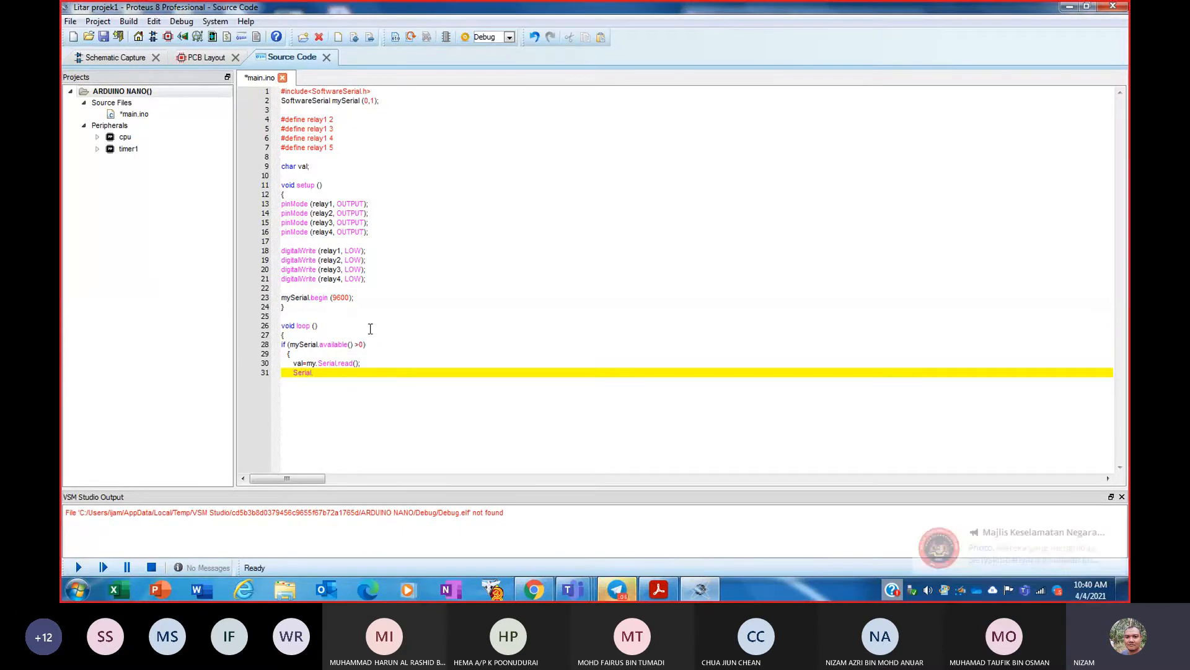
{"action": "type", "text": ".prin"}
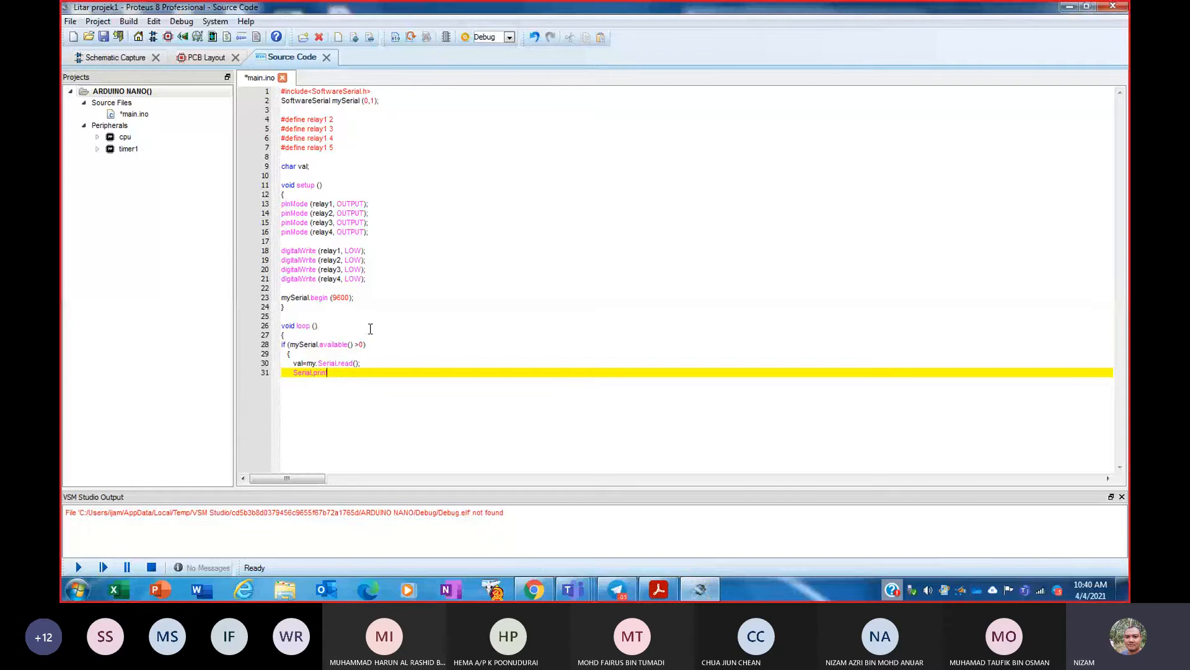
{"action": "type", "text": "tln"}
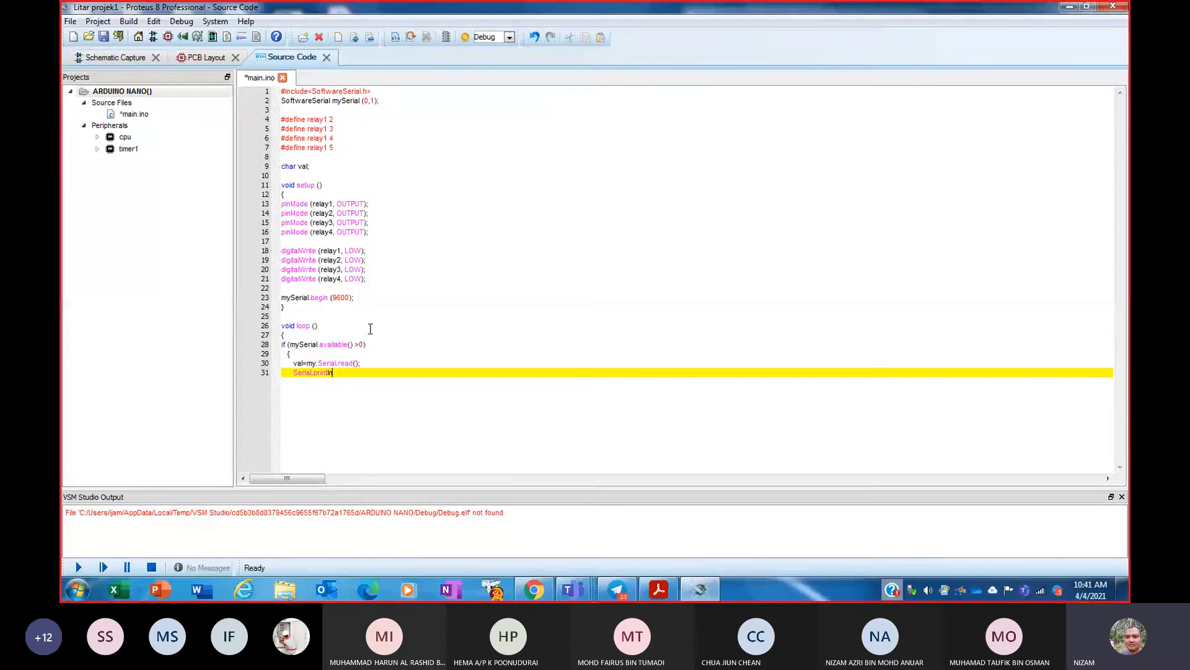
{"action": "type", "text": "(val);"}
{"action": "key", "text": "Return"}
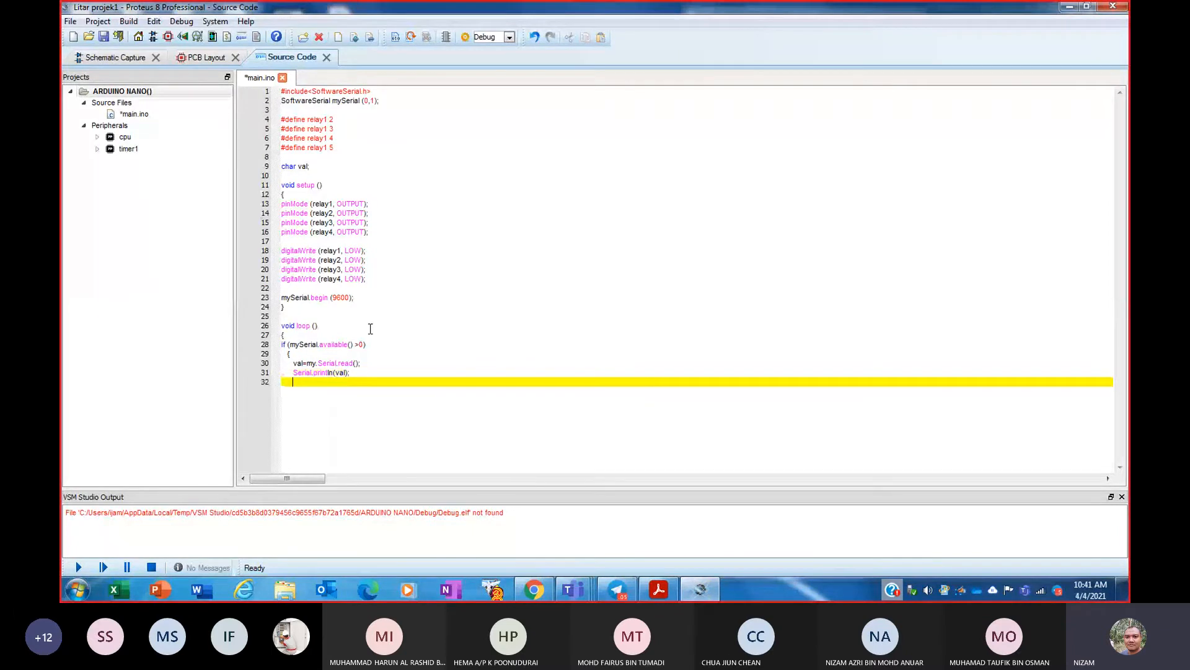
{"action": "key", "text": "BackSpace"}
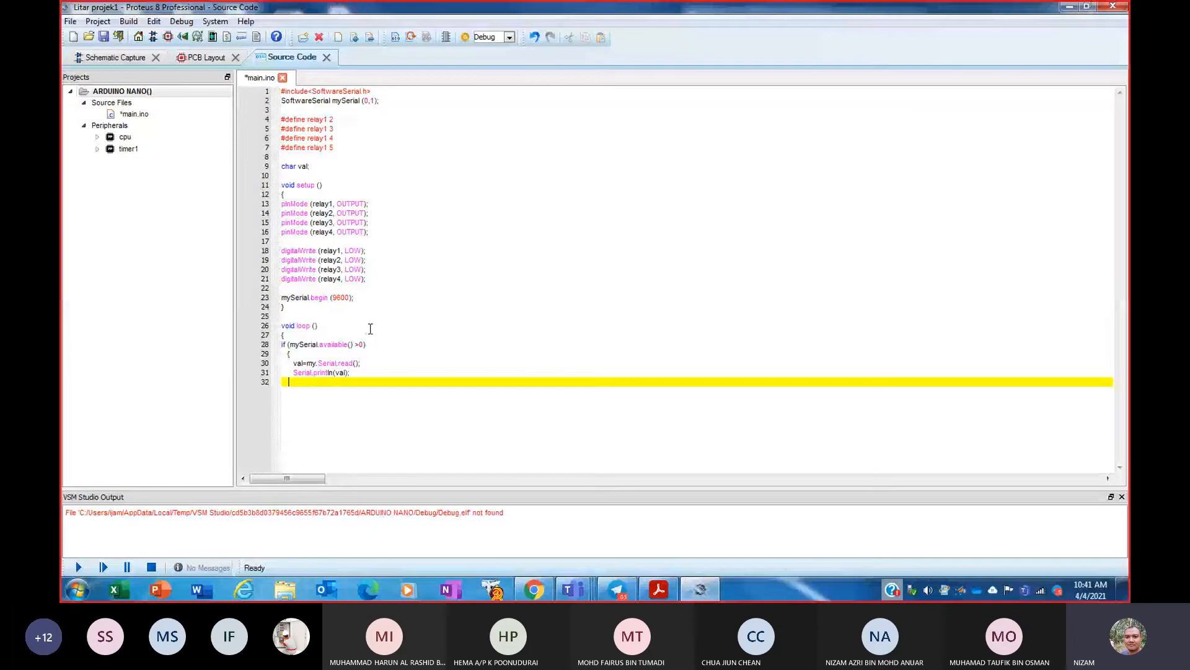
{"action": "type", "text": "}"}
{"action": "left_click", "coordinate": [330, 374]}
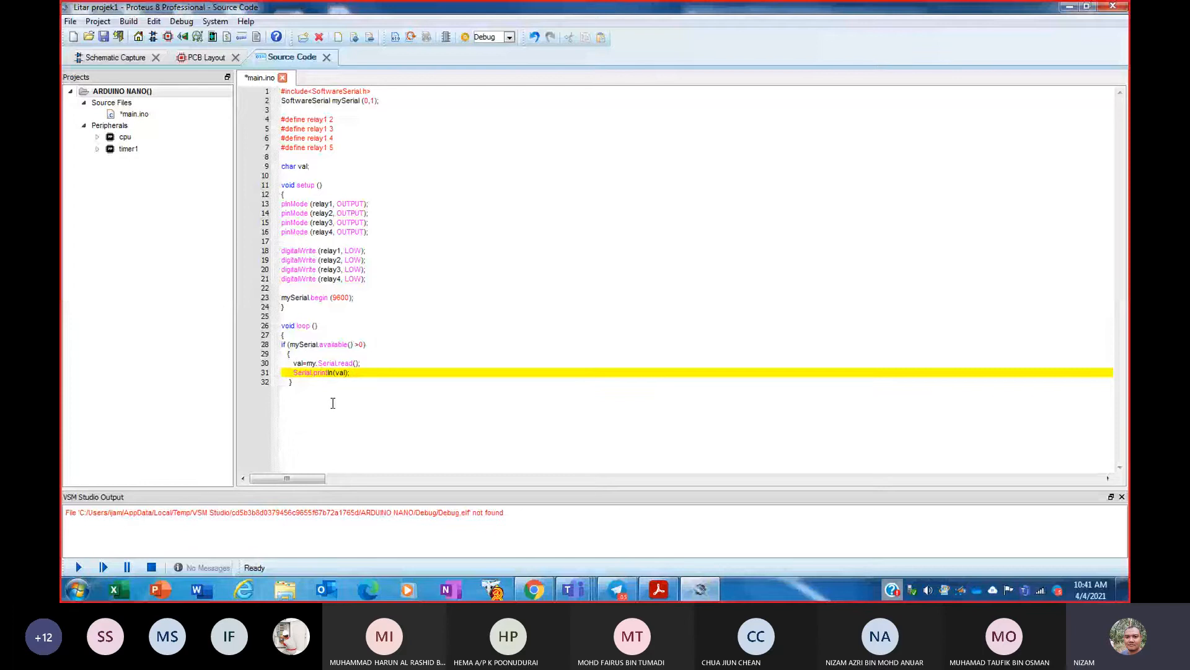
- Leave a blank line after the closed block, add the condition "if (val=='1')" and open its block with a brace
{"action": "left_click", "coordinate": [300, 407]}
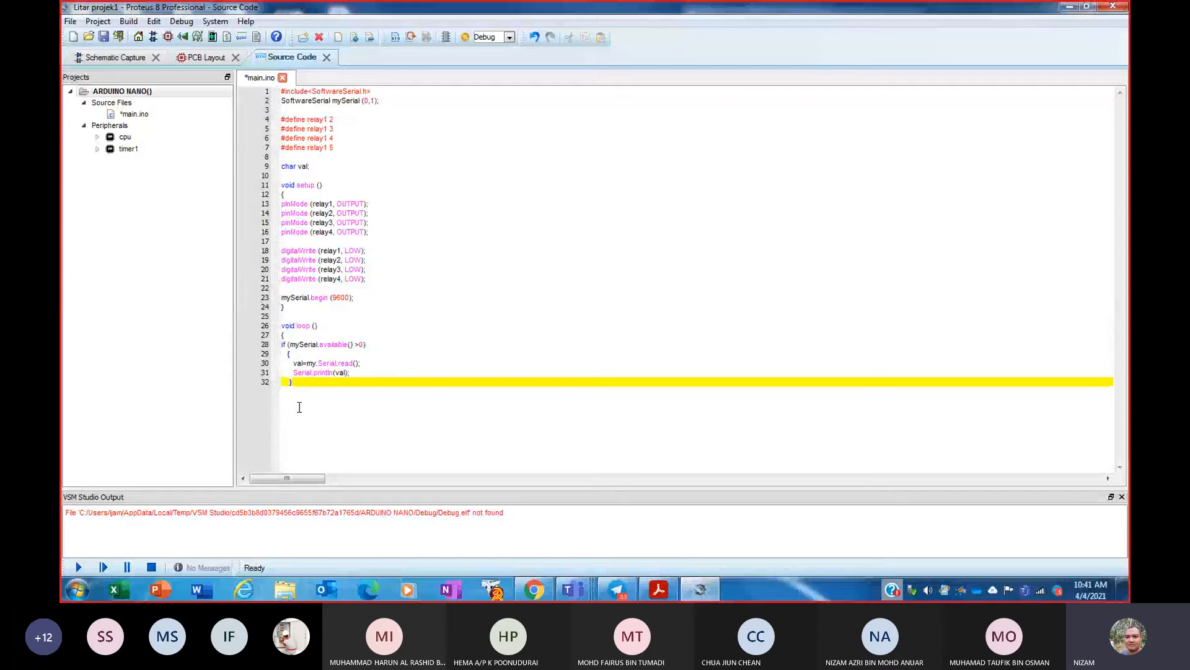
{"action": "key", "text": "Return"}
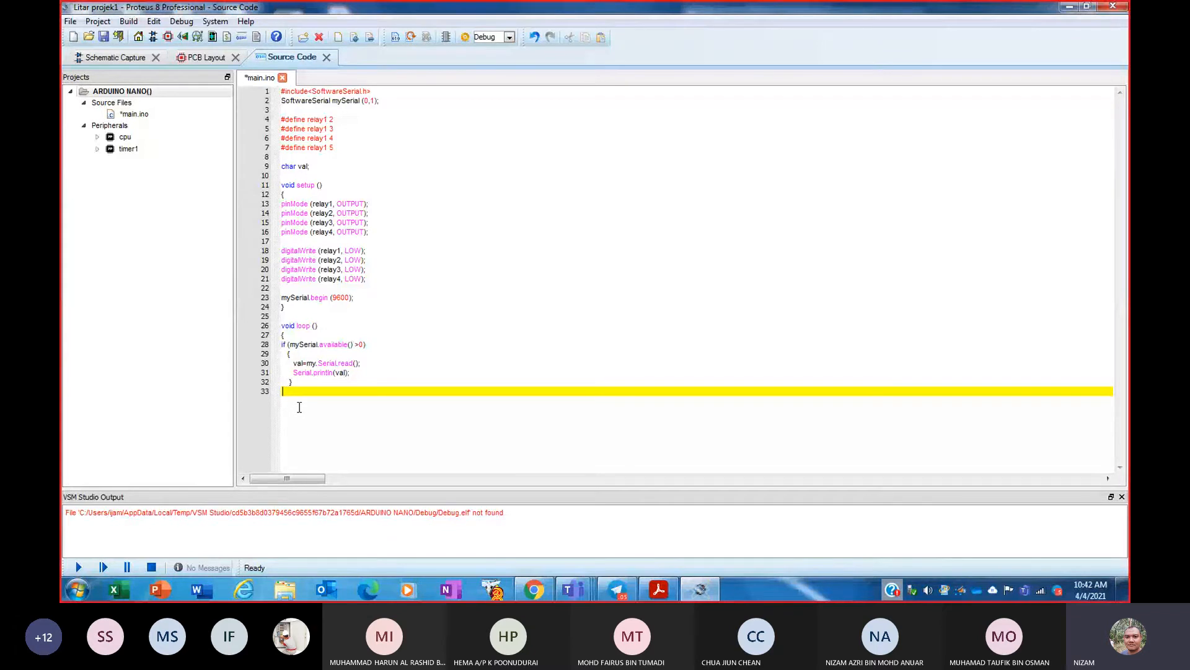
{"action": "key", "text": "Return"}
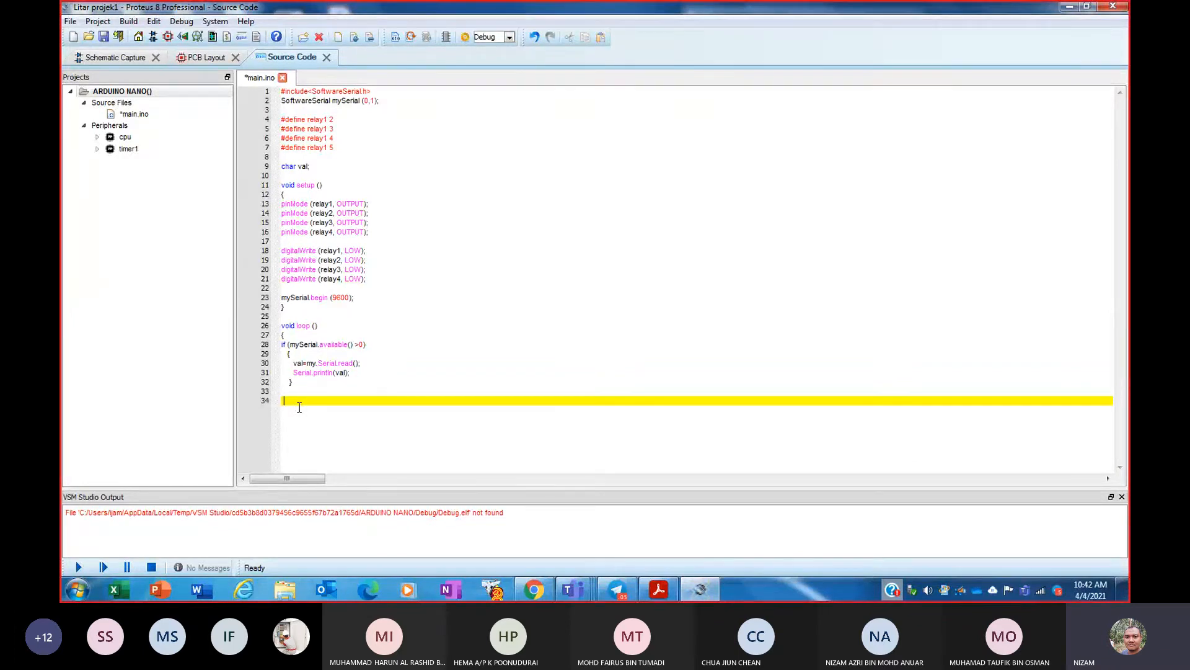
{"action": "type", "text": "if"}
{"action": "type", "text": "(val=="}
{"action": "type", "text": "'1"}
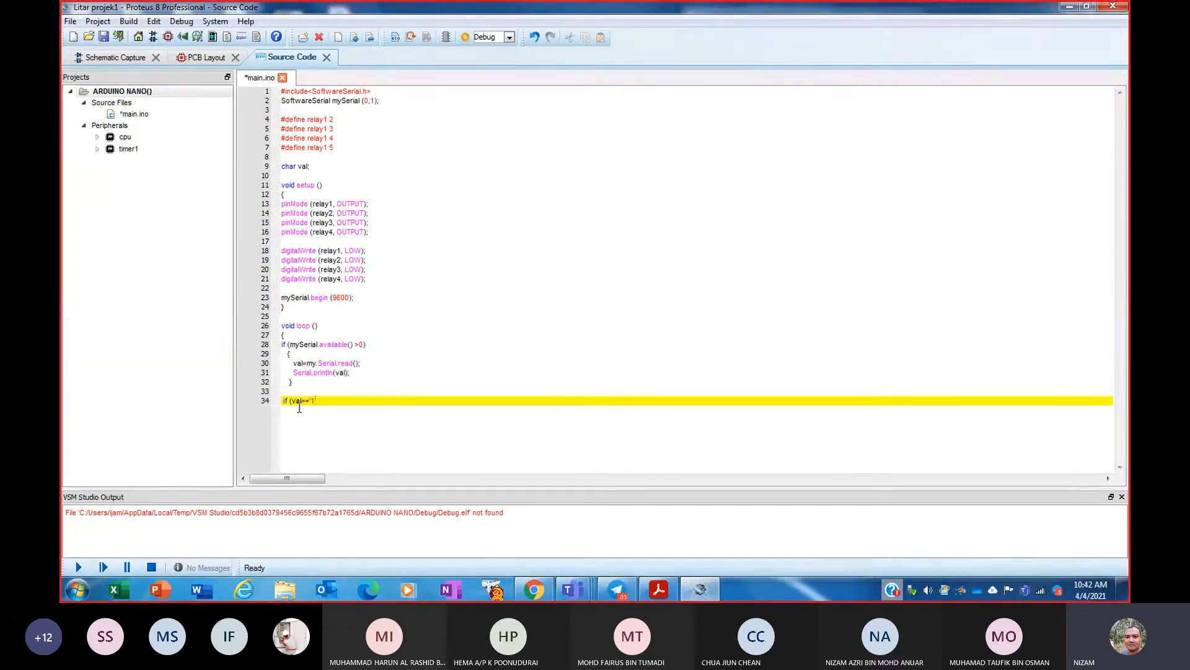
{"action": "type", "text": ")"}
{"action": "key", "text": "Return"}
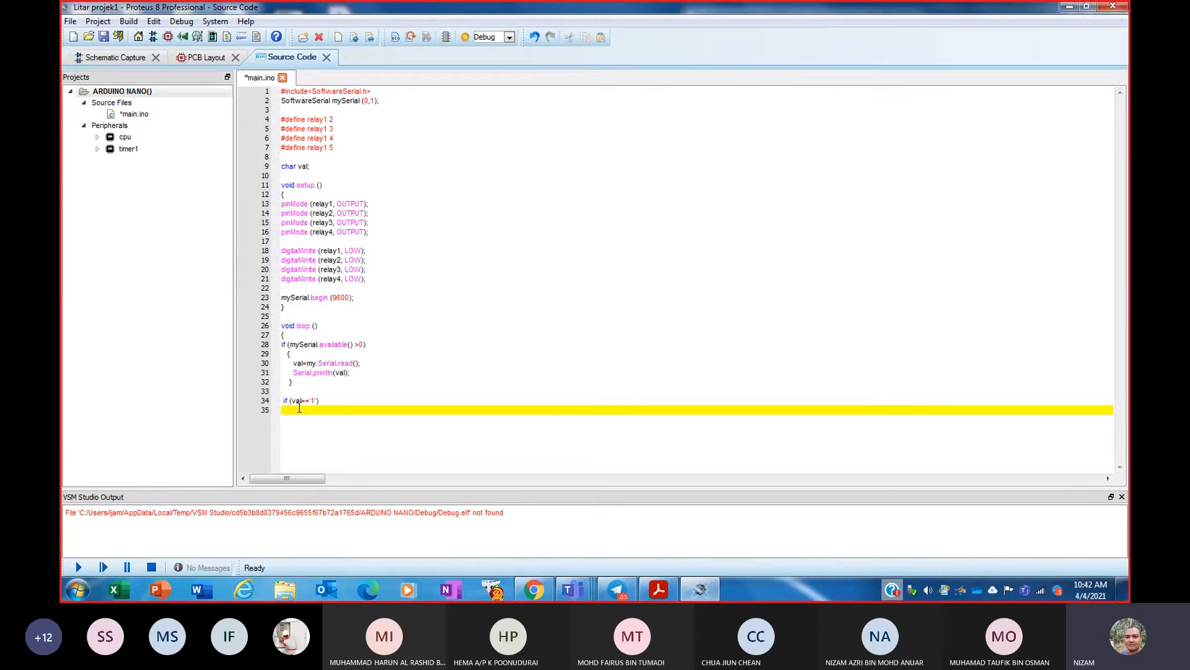
{"action": "key", "text": "Return"}
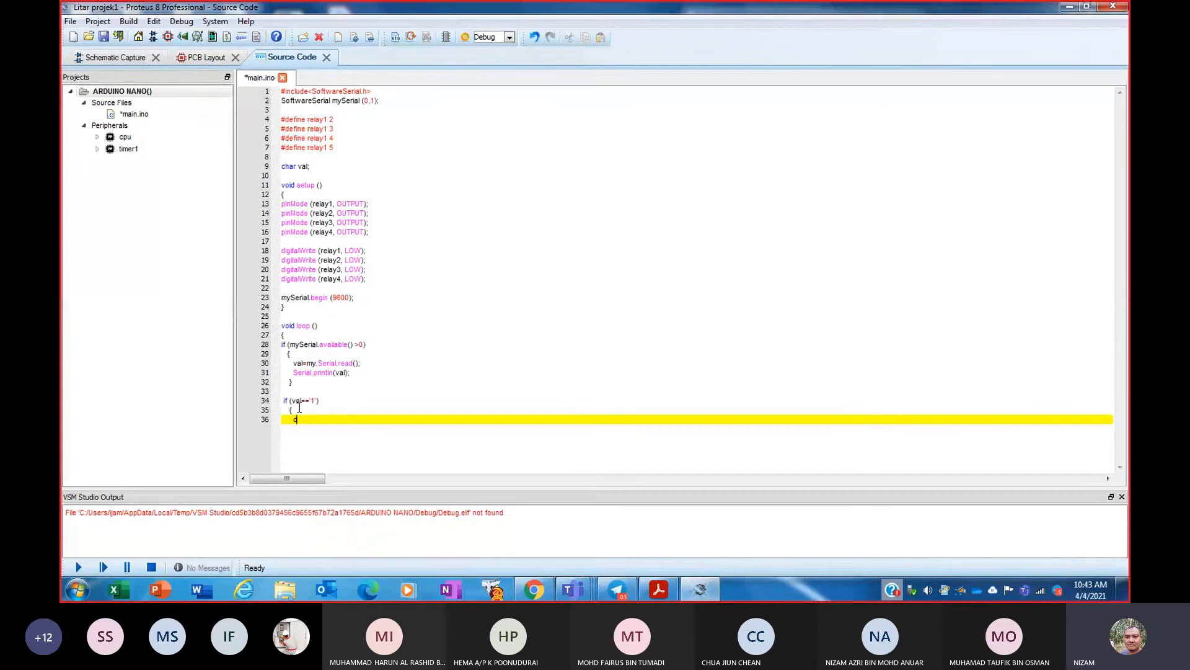
- Write "digitalWrite (relay1, HIGH);" in the val=='1' block and close the block with a brace
{"action": "type", "text": "igita"}
{"action": "type", "text": "lWrite (relay1, HIGH);"}
{"action": "key", "text": "Return"}
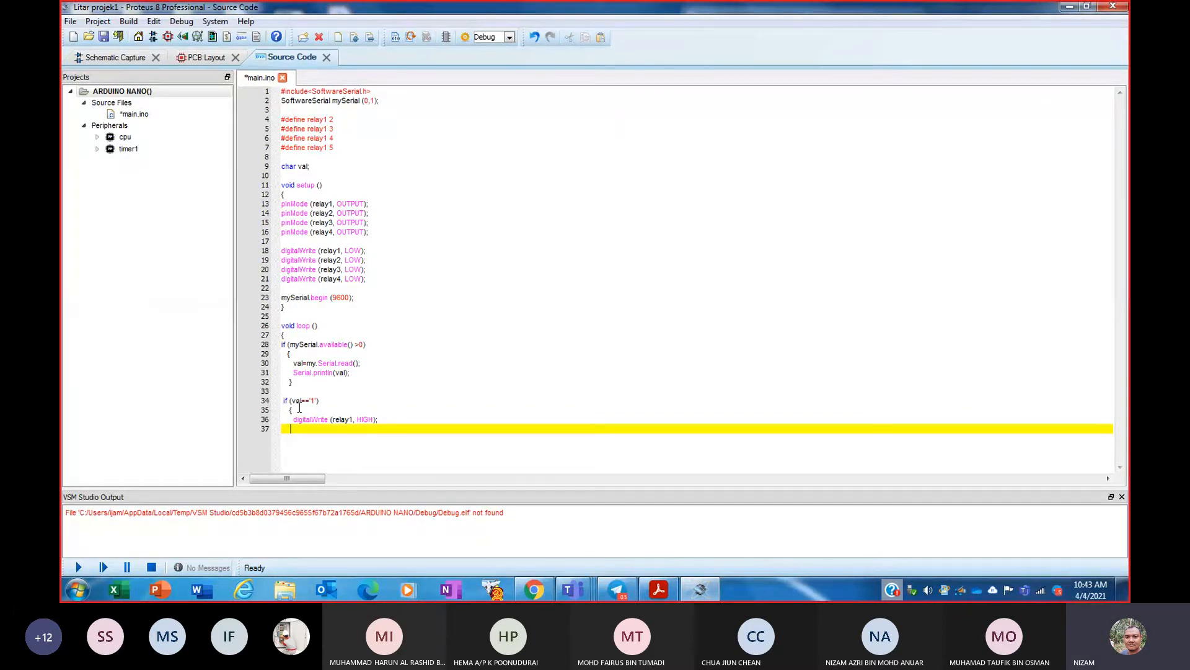
{"action": "type", "text": "}"}
{"action": "key", "text": "Return"}
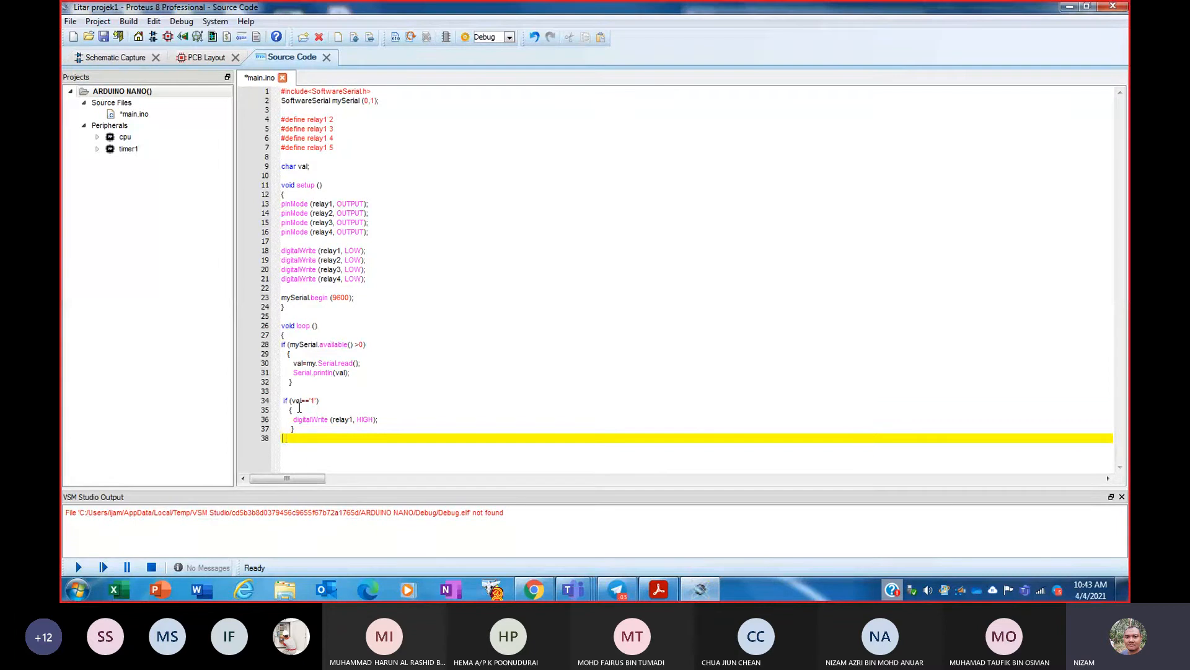
- Add the condition "else if (val=='2')" after the relay1 block and open its block with a brace
{"action": "type", "text": "else"}
{"action": "type", "text": "if"}
{"action": "type", "text": "(val=='2"}
{"action": "key", "text": "BackSpace"}
{"action": "key", "text": "BackSpace"}
{"action": "key", "text": "BackSpace"}
{"action": "key", "text": "BackSpace"}
{"action": "type", "text": "'2"}
{"action": "type", "text": "')"}
{"action": "key", "text": "Return"}
{"action": "type", "text": "{"}
{"action": "key", "text": "Return"}
- Write "digitalWrite (relay2, HIGH);" in the val=='2' block and close the block with a brace
{"action": "type", "text": "digitalWrite"}
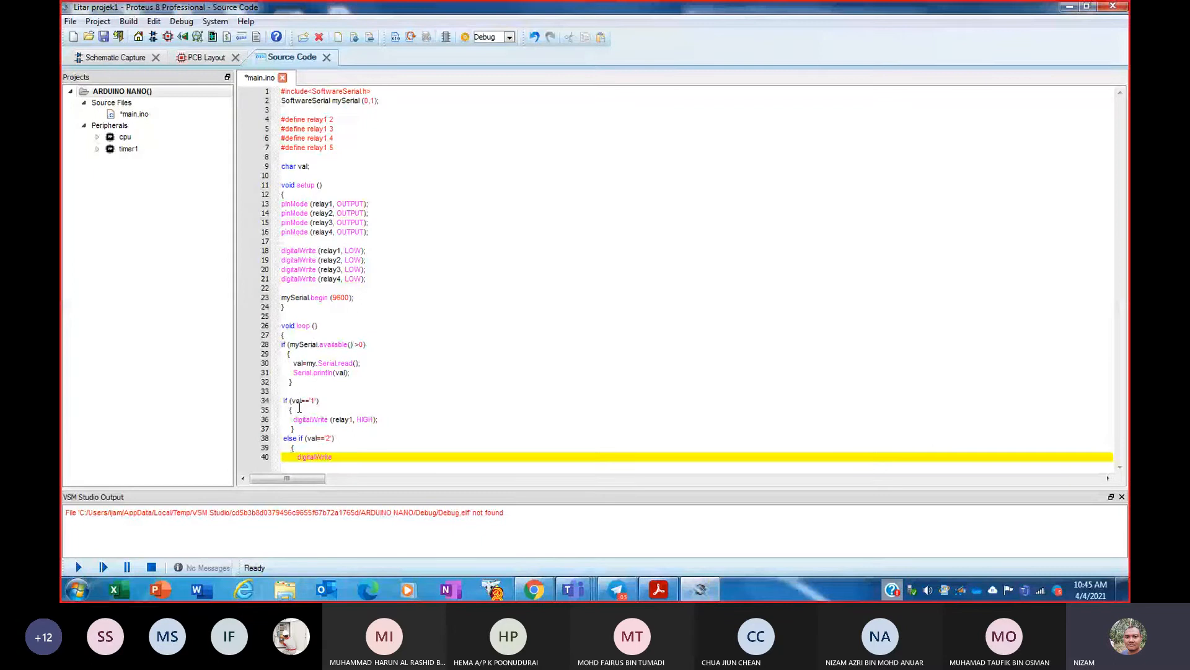
{"action": "type", "text": " (relay2"}
{"action": "type", "text": ", HIGH)"}
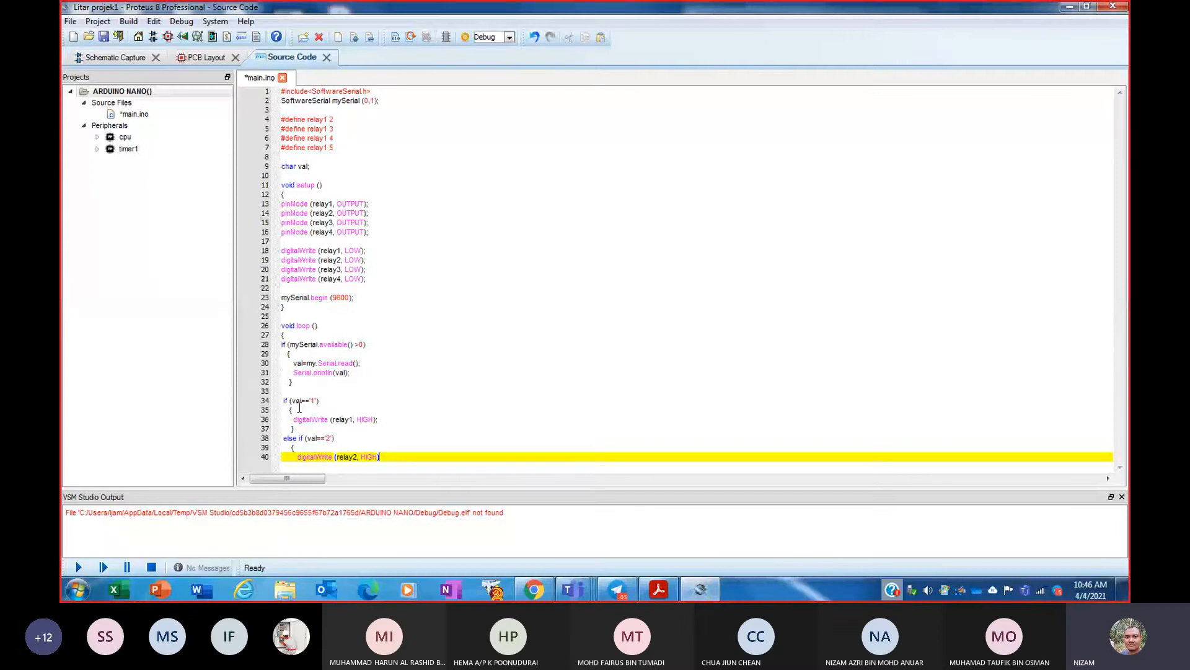
{"action": "type", "text": ";"}
{"action": "key", "text": "Return"}
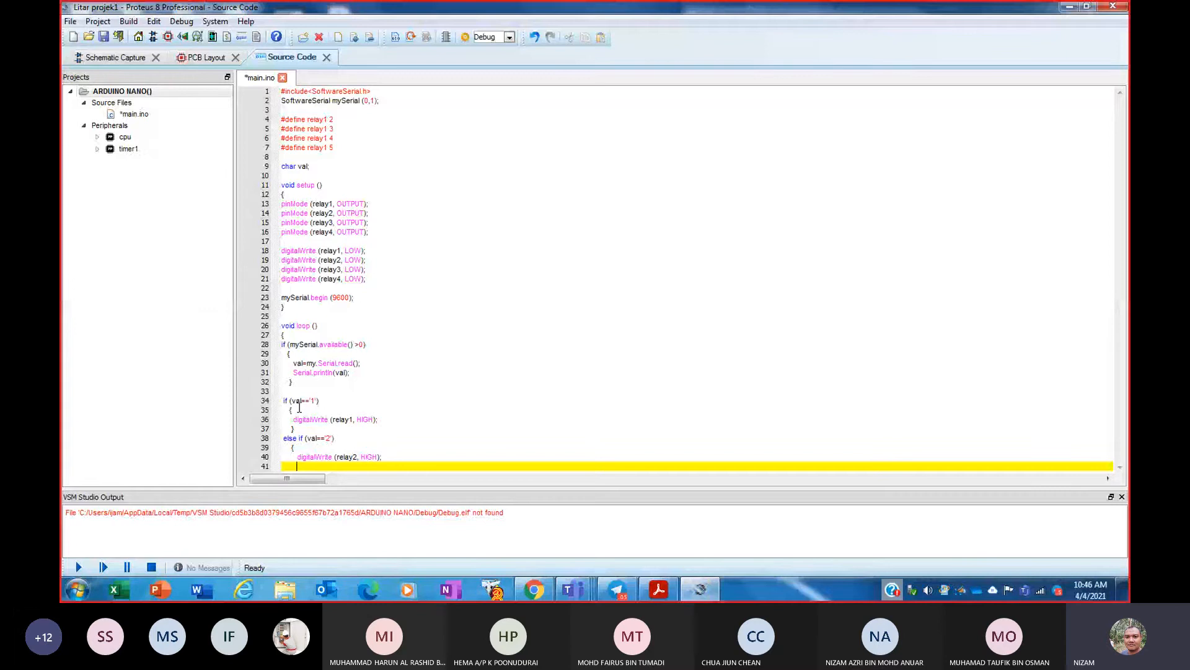
{"action": "key", "text": "BackSpace"}
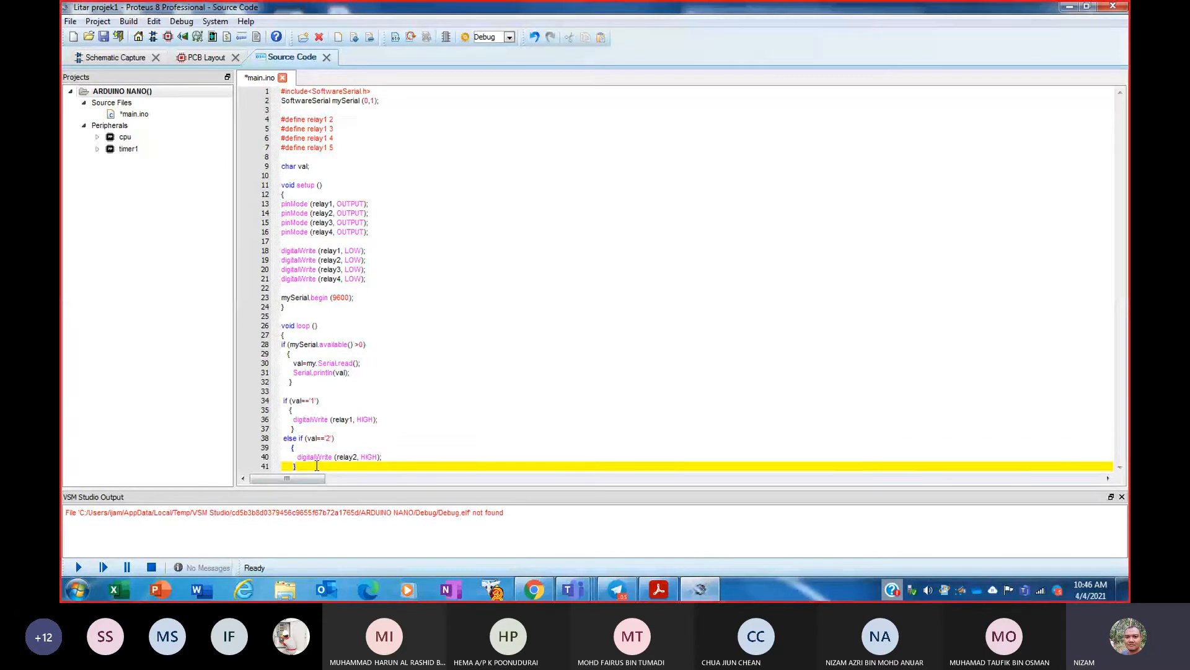
- Duplicate the whole else if (val=='2') block below itself, separated by a blank line
{"action": "left_click_drag", "start_coordinate": [319, 466], "coordinate": [282, 439]}
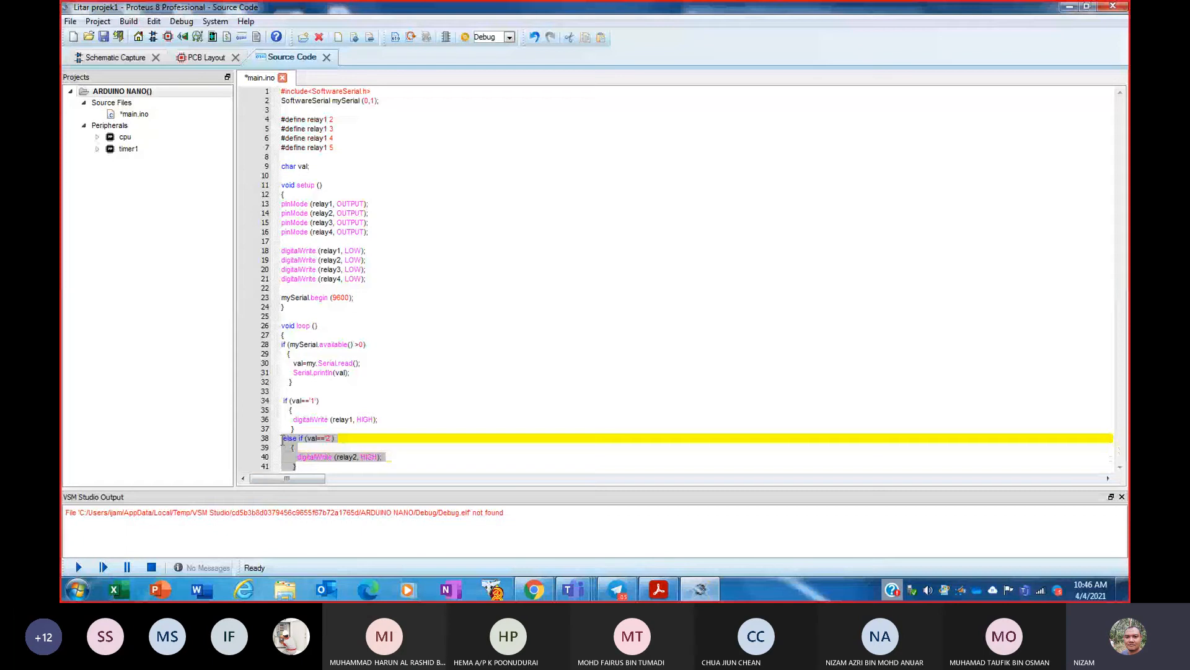
{"action": "key", "text": "ctrl+c"}
{"action": "left_click", "coordinate": [315, 465]}
{"action": "key", "text": "Return"}
{"action": "key", "text": "Return"}
{"action": "key", "text": "ctrl+v"}
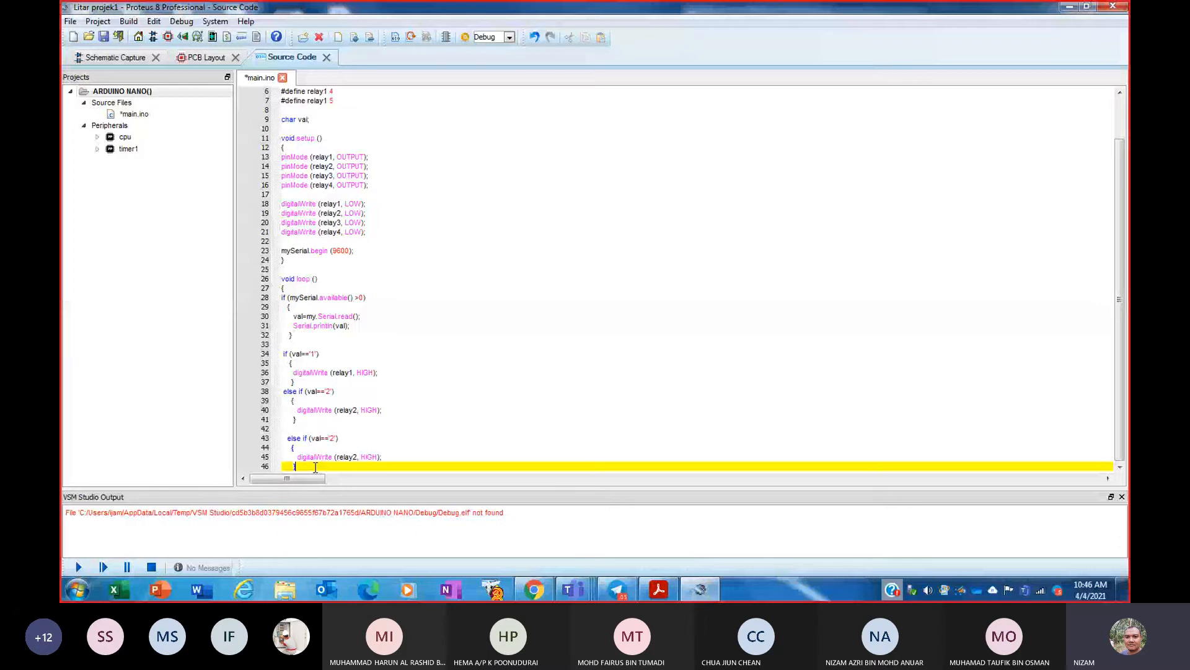
- Change the duplicated block's condition value to '3' and its output to relay3
{"action": "left_click", "coordinate": [333, 438]}
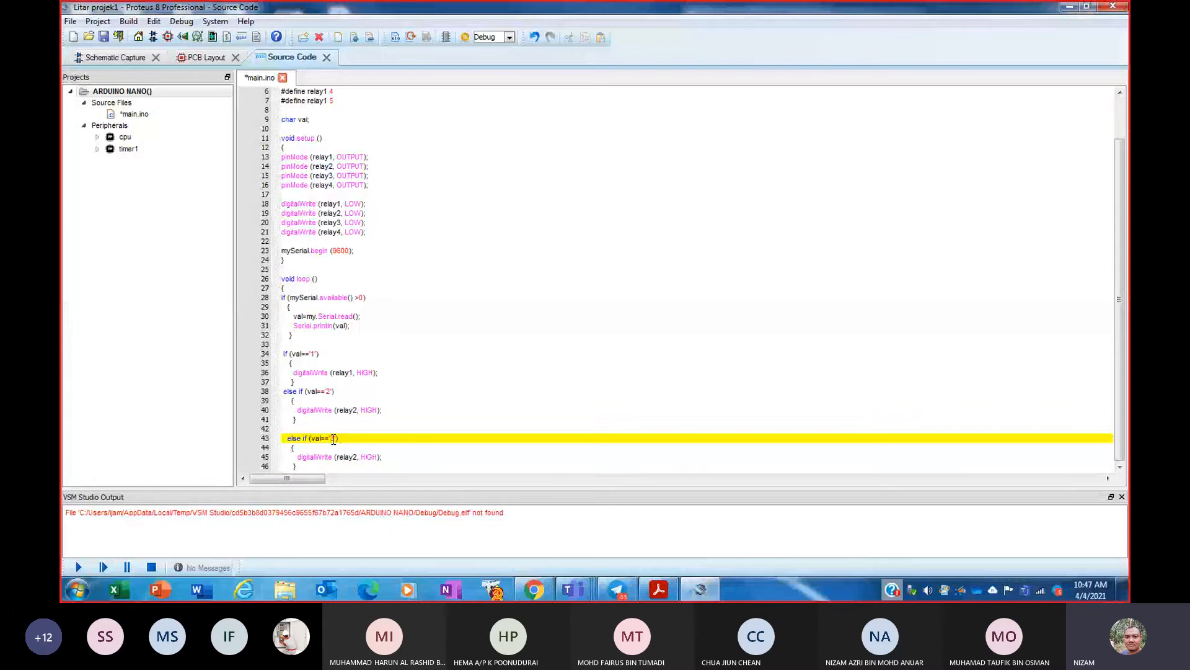
{"action": "left_click", "coordinate": [358, 457]}
{"action": "key", "text": "BackSpace"}
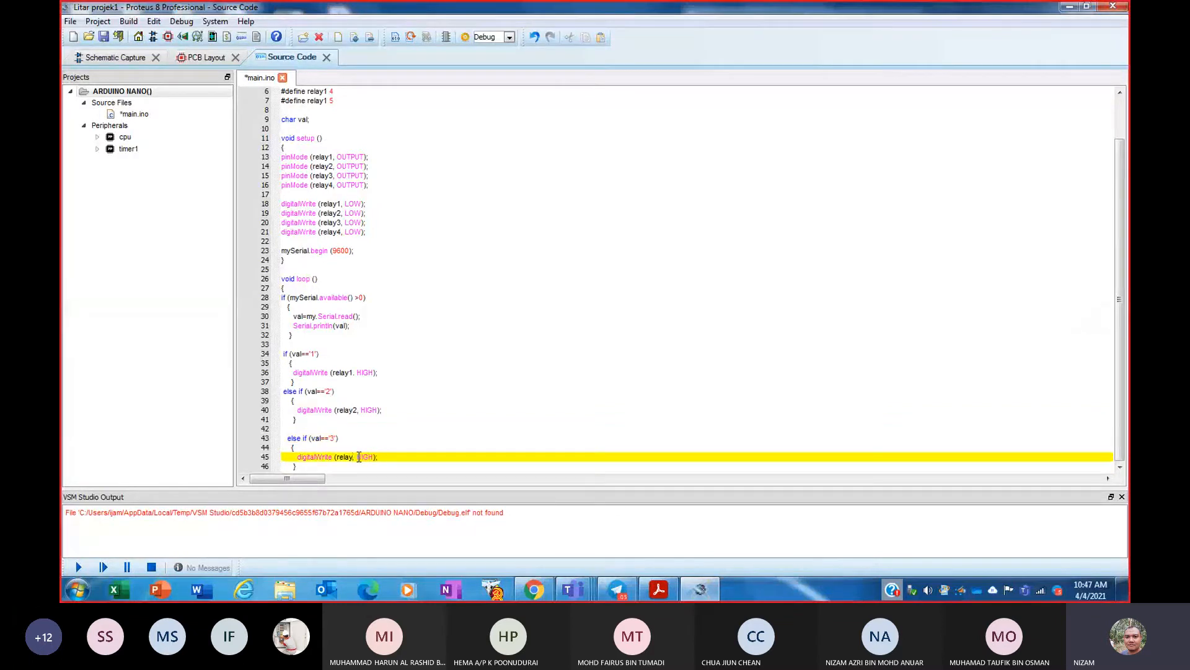
{"action": "type", "text": "3"}
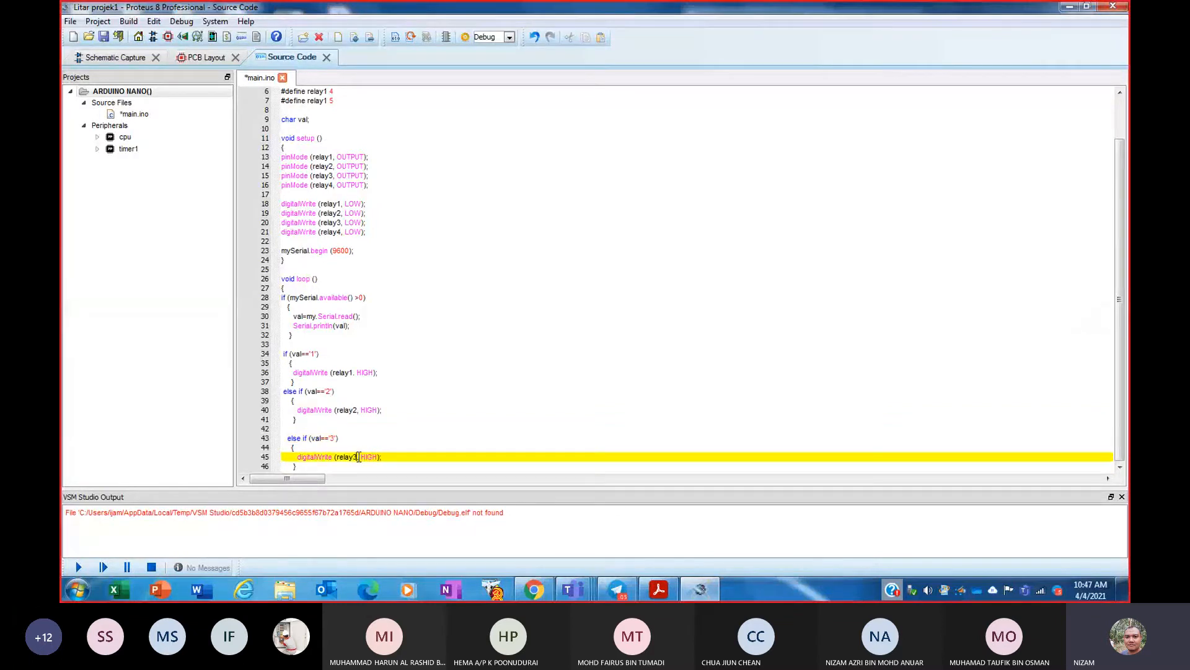
- Paste another copy of the else if (val=='2') block below the relay3 block, separated by a blank line
{"action": "left_click", "coordinate": [300, 465]}
{"action": "key", "text": "Return"}
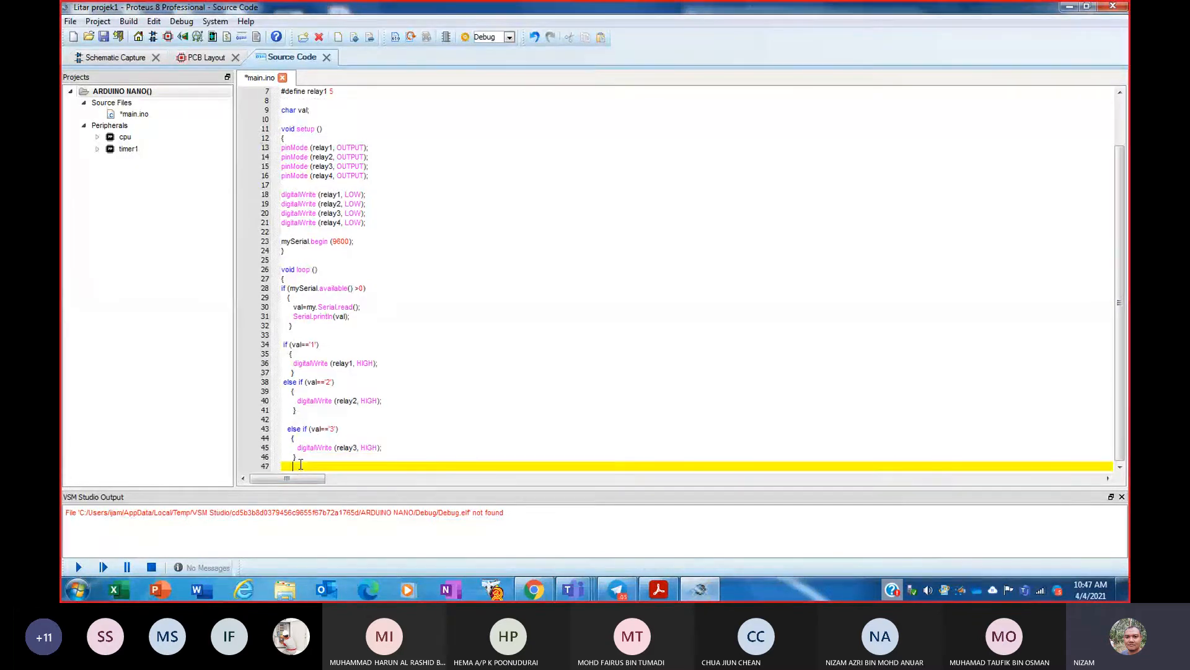
{"action": "key", "text": "Return"}
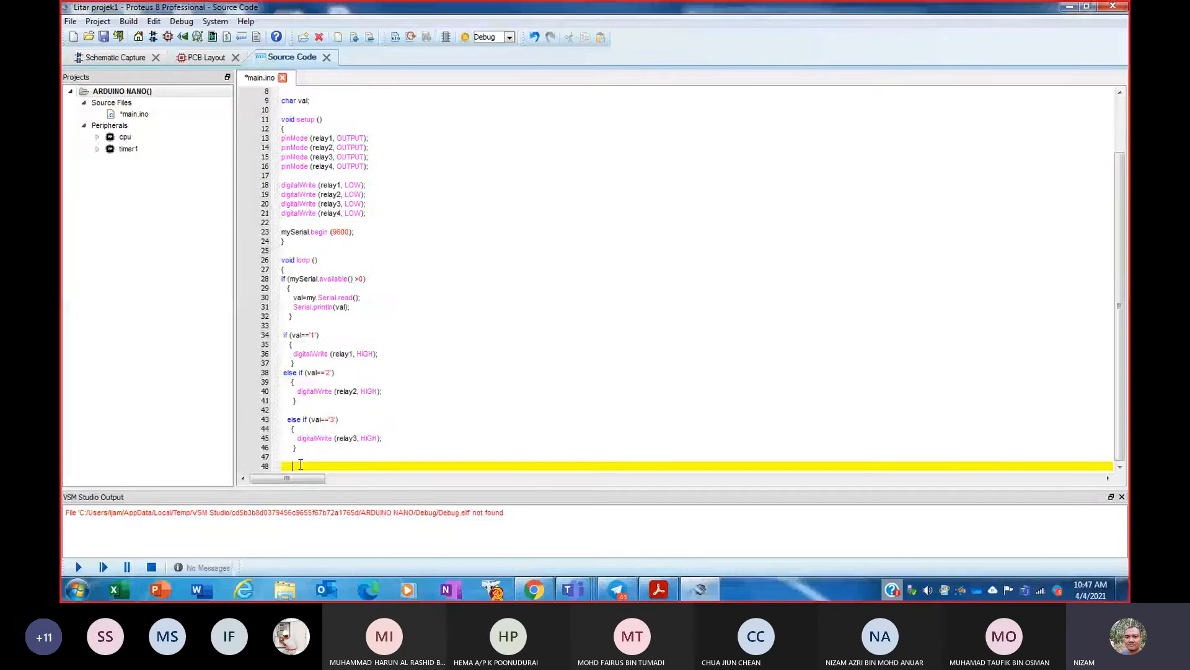
{"action": "key", "text": "ctrl+v"}
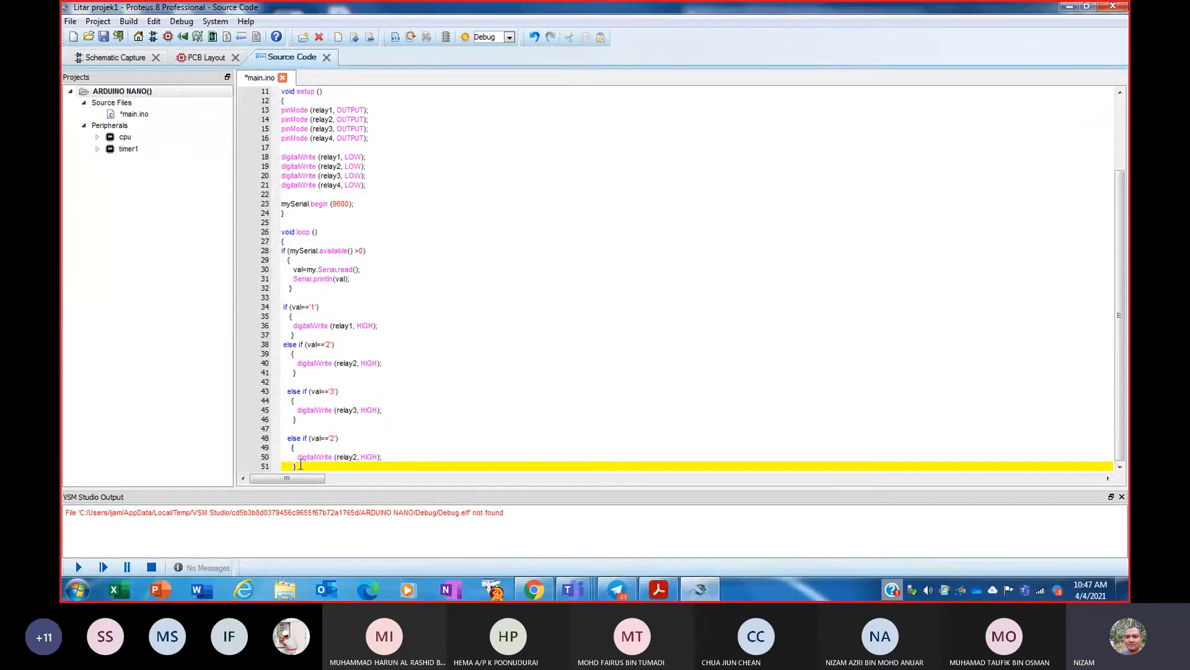
- Change the last pasted block's condition value to '4' and its output to relay4
{"action": "left_click", "coordinate": [364, 438]}
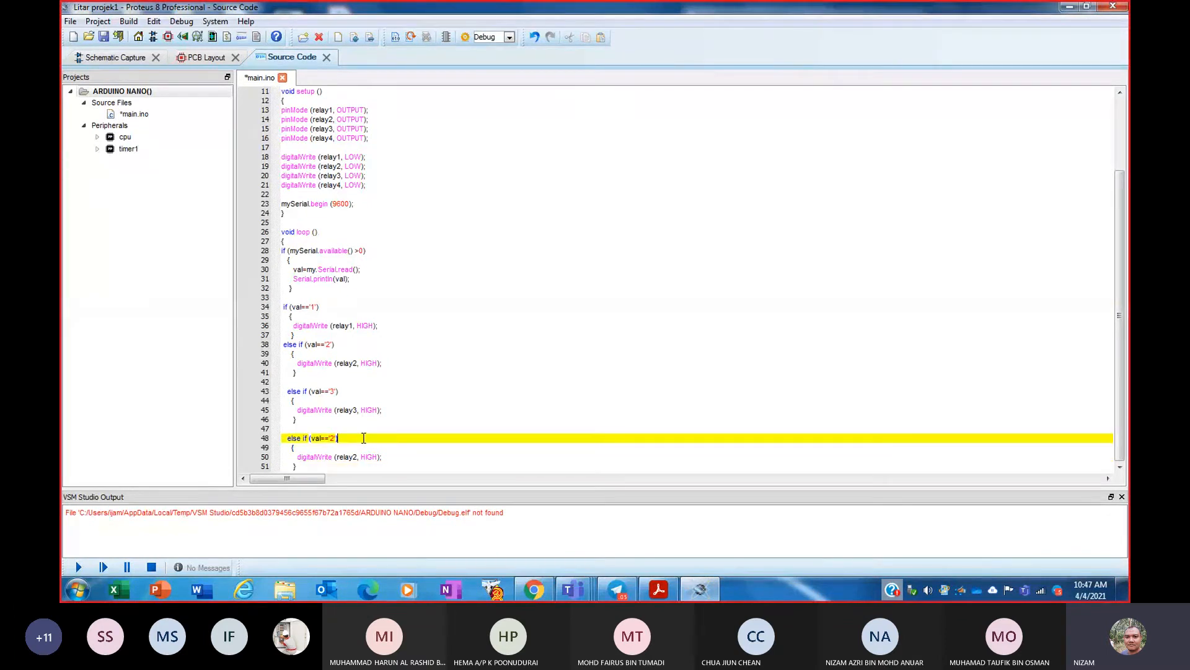
{"action": "double_click", "coordinate": [331, 439]}
{"action": "type", "text": "4"}
{"action": "double_click", "coordinate": [356, 456]}
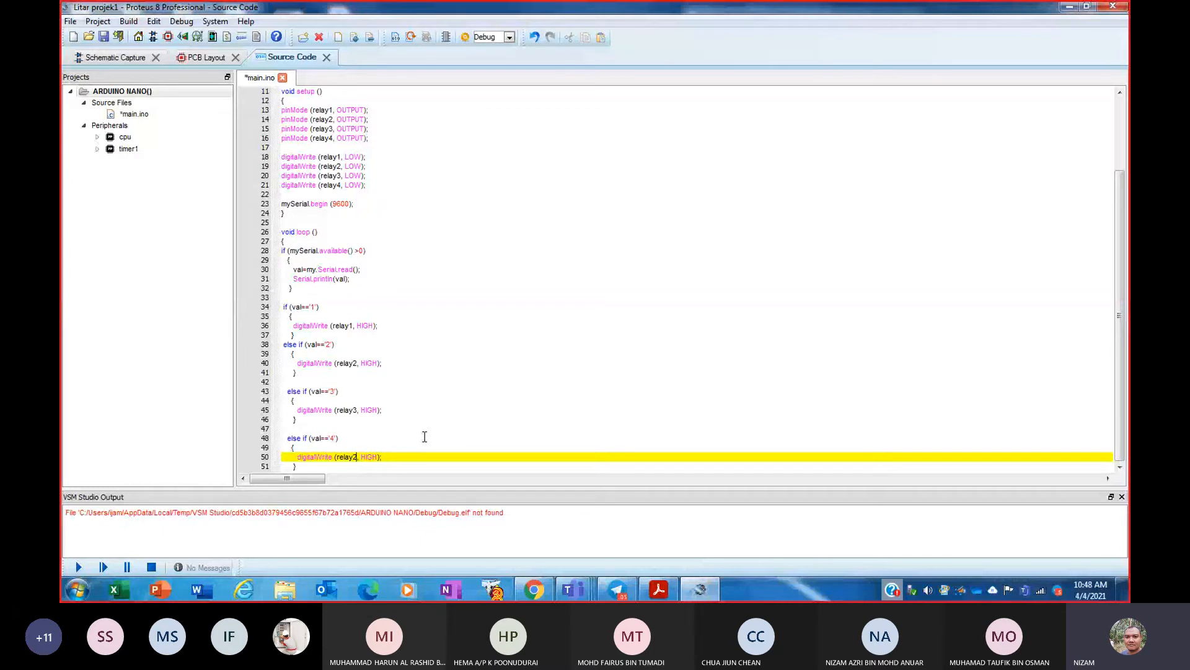
{"action": "key", "text": "BackSpace"}
{"action": "type", "text": "4"}
- Add the comment //all relay on below the relay4 block, separated by a blank line, and save the file
{"action": "left_click", "coordinate": [306, 467]}
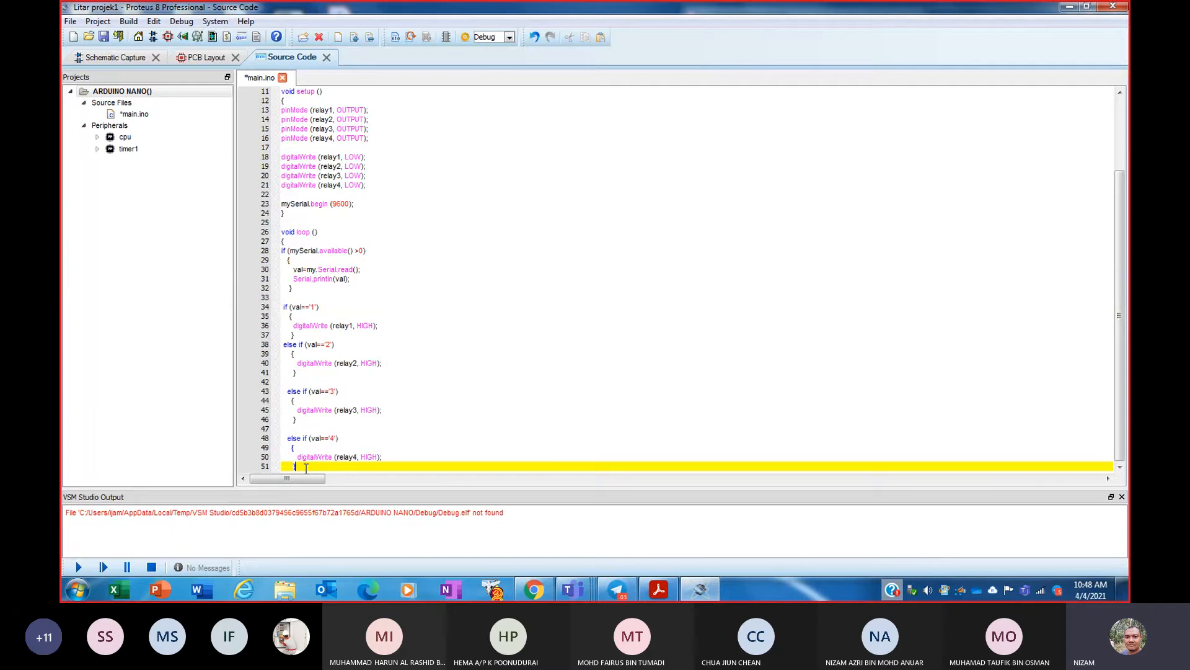
{"action": "key", "text": "Return"}
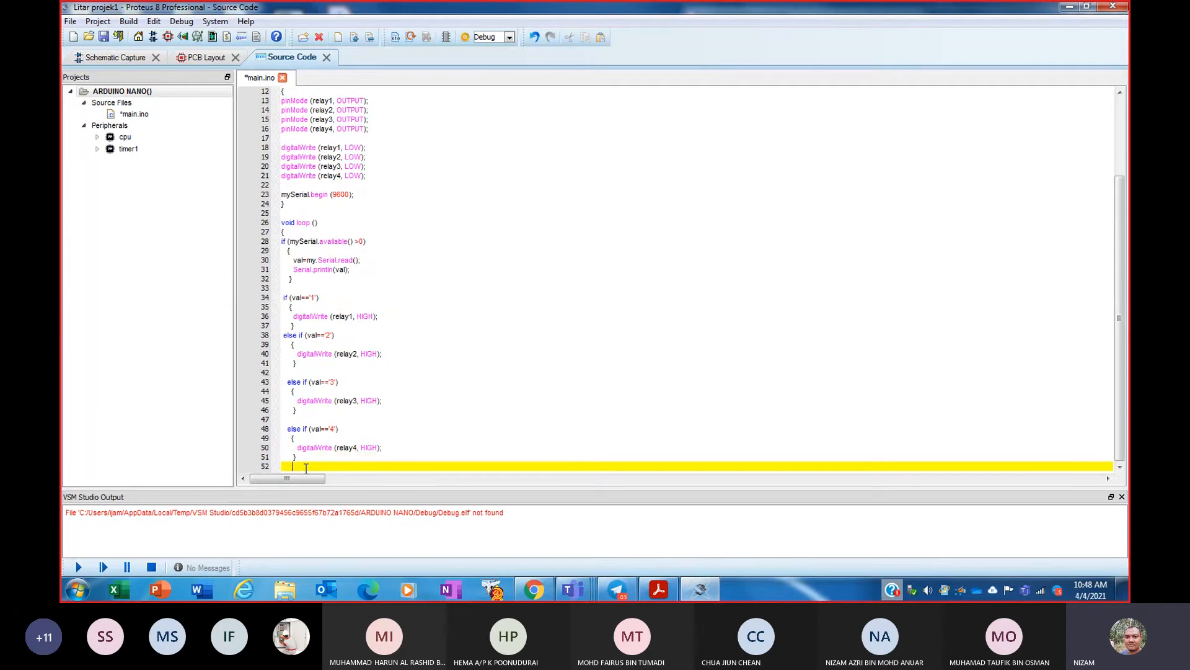
{"action": "key", "text": "Return"}
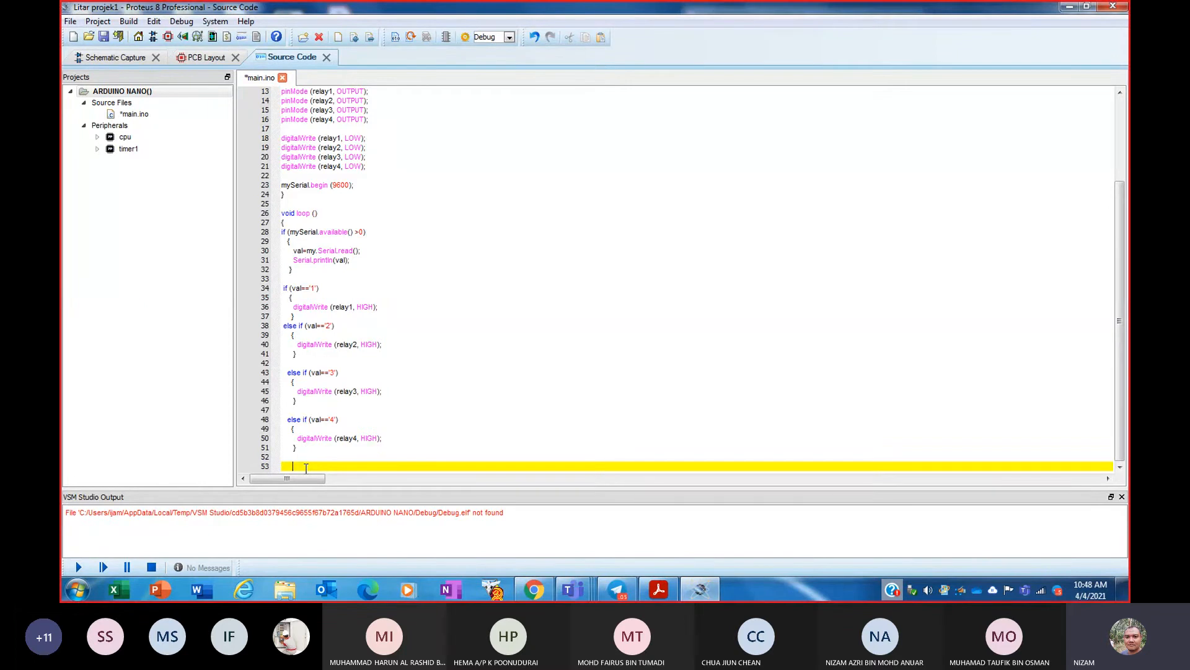
{"action": "type", "text": "//all"}
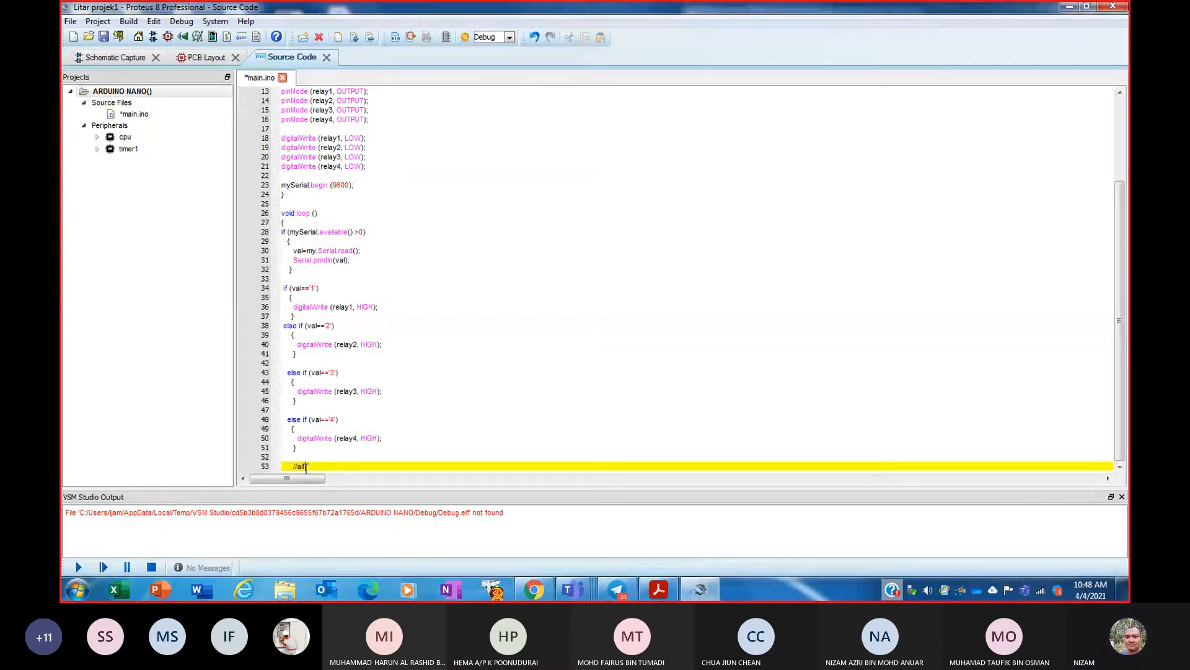
{"action": "type", "text": " relay on"}
{"action": "key", "text": "Return"}
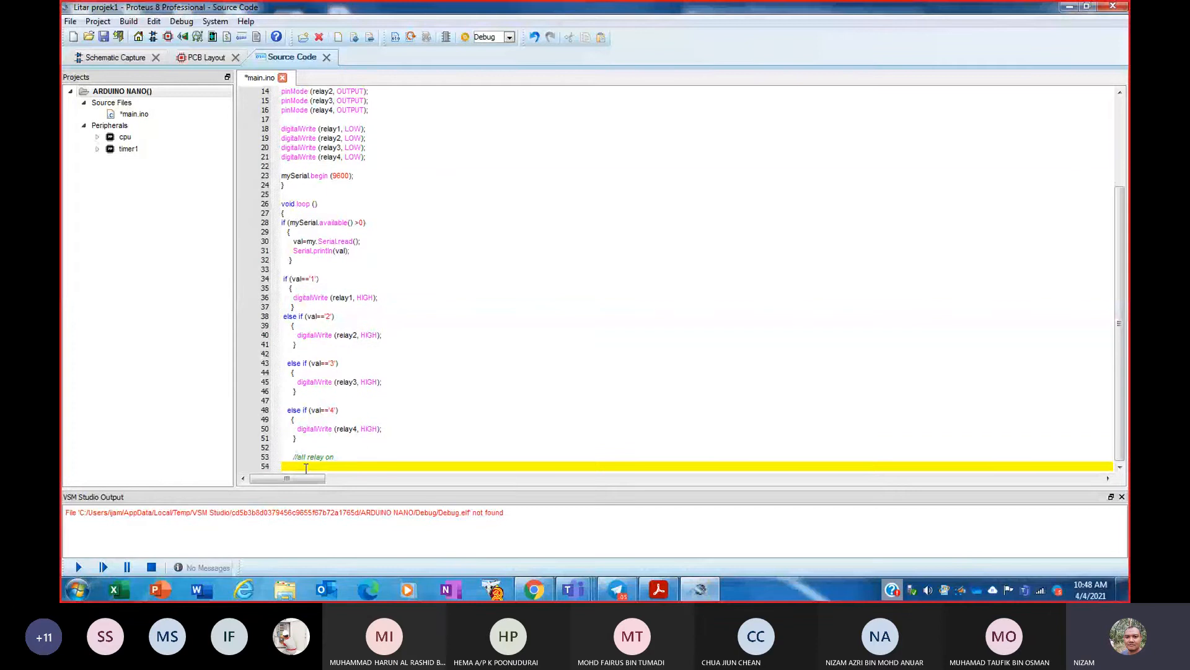
{"action": "key", "text": "Return"}
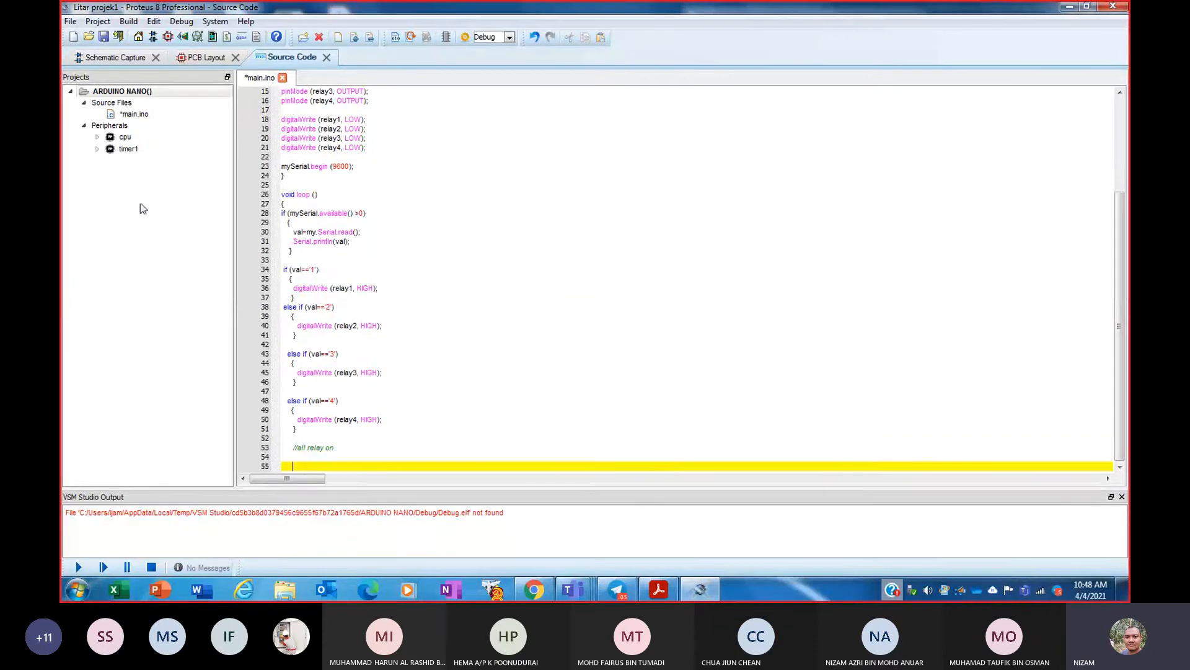
{"action": "left_click", "coordinate": [103, 37]}
- Write the condition else if (val == '9') below the //all relay on comment
{"action": "type", "text": "e"}
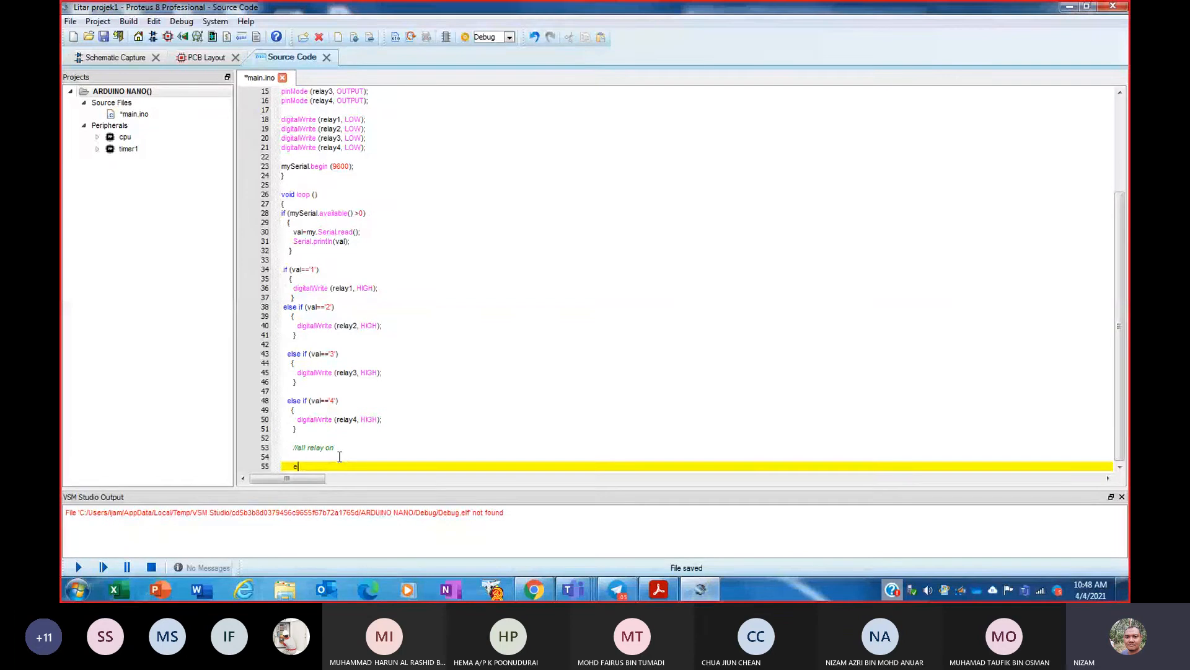
{"action": "type", "text": "lse"}
{"action": "type", "text": "if (val=="}
{"action": "key", "text": "BackSpace"}
{"action": "key", "text": "BackSpace"}
{"action": "type", "text": "'"}
{"action": "key", "text": "Return"}
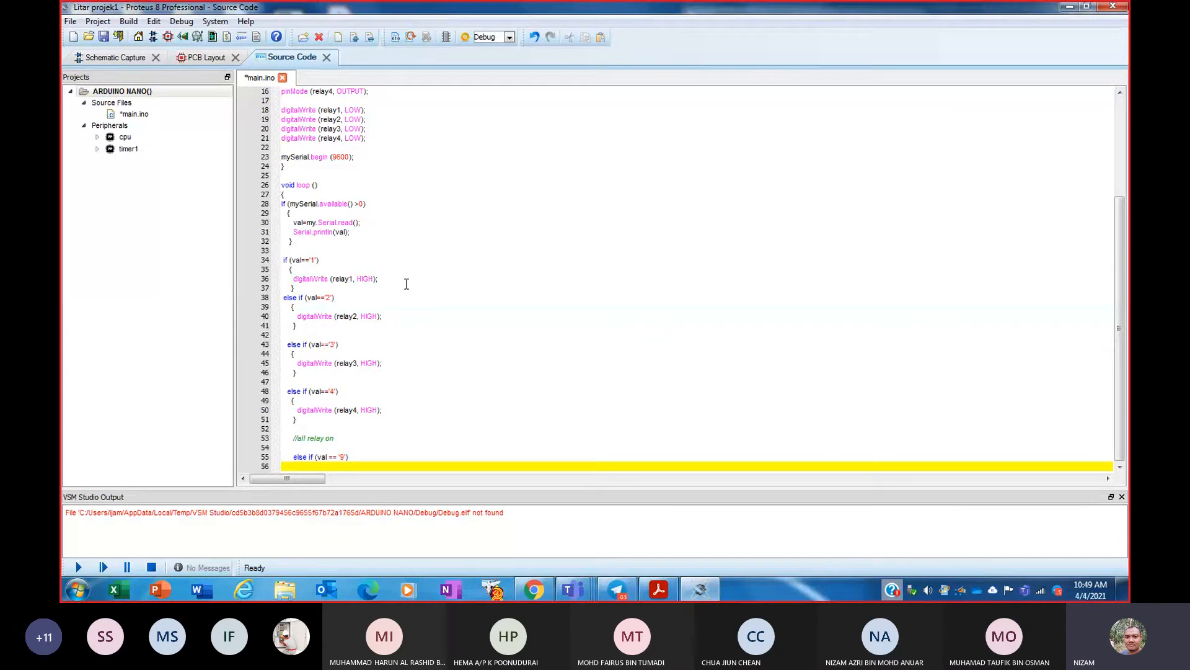
- Open a brace under the '9' condition and paste a copy of the digitalWrite (relay1, HIGH); statement inside it
{"action": "left_click_drag", "start_coordinate": [403, 279], "coordinate": [293, 279]}
{"action": "key", "text": "ctrl+c"}
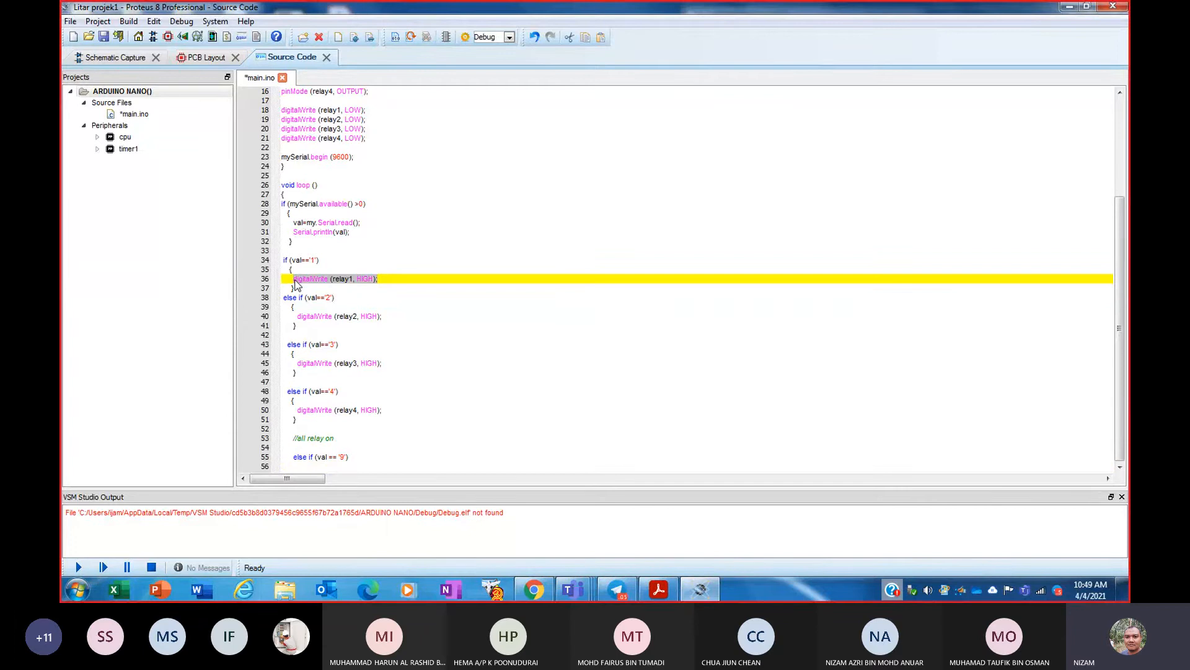
{"action": "left_click", "coordinate": [354, 458]}
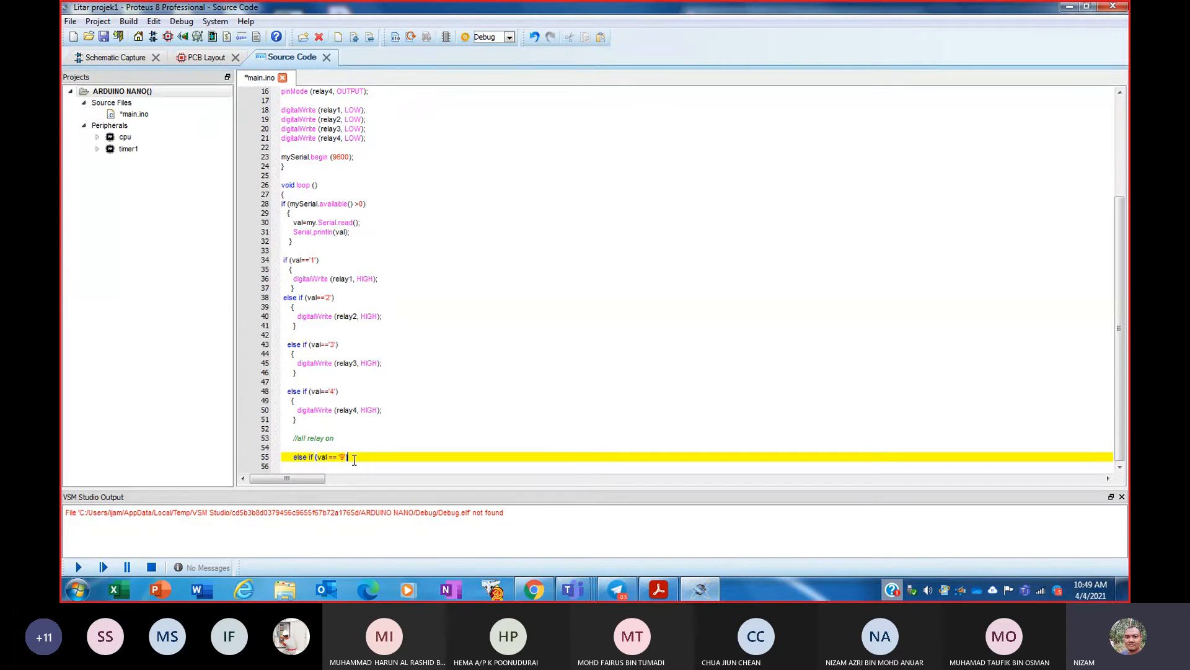
{"action": "key", "text": "Return"}
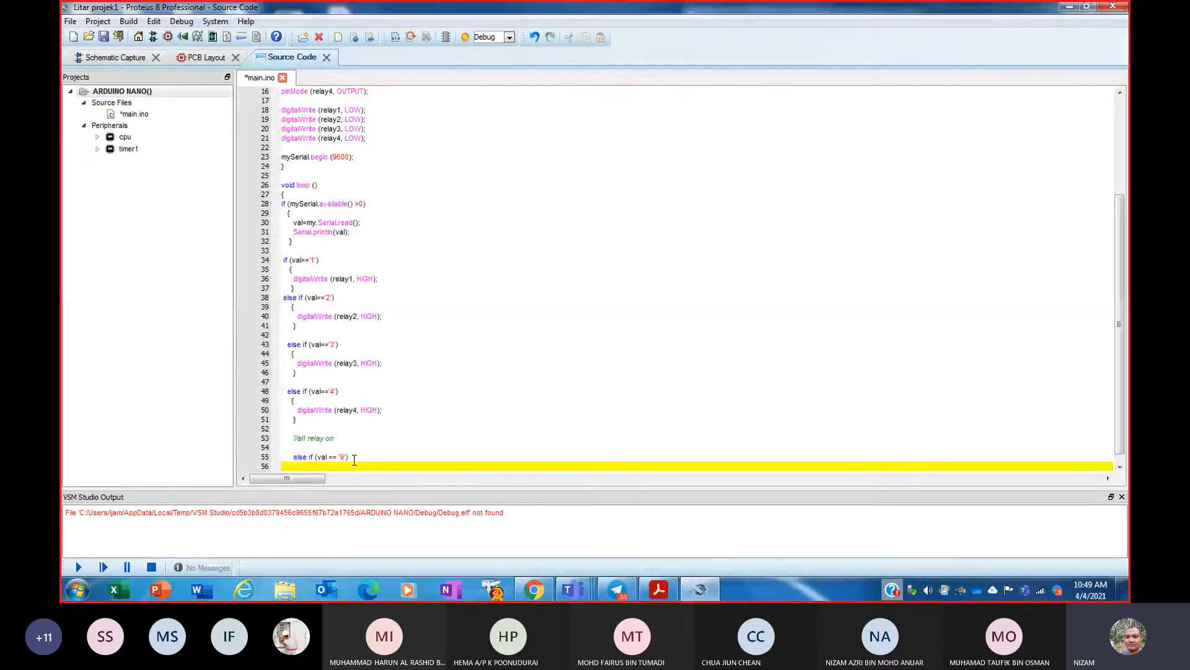
{"action": "type", "text": "{"}
{"action": "key", "text": "Return"}
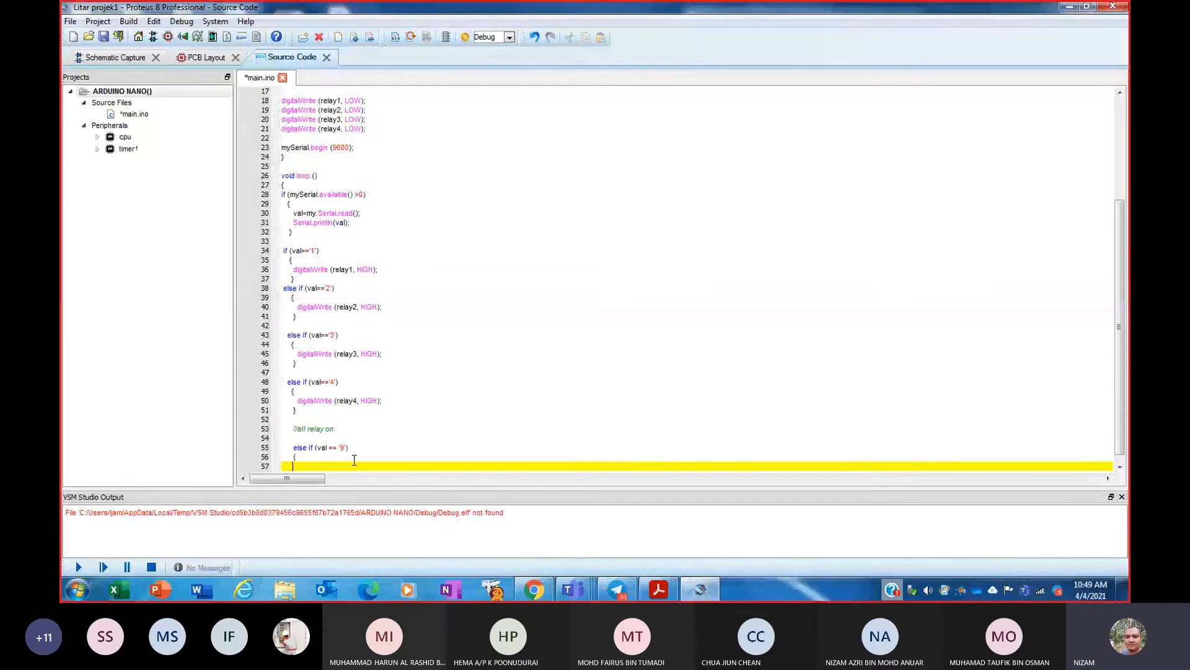
{"action": "key", "text": "ctrl+v"}
{"action": "scroll", "coordinate": [393, 451], "scroll_direction": "down", "scroll_amount": 1}
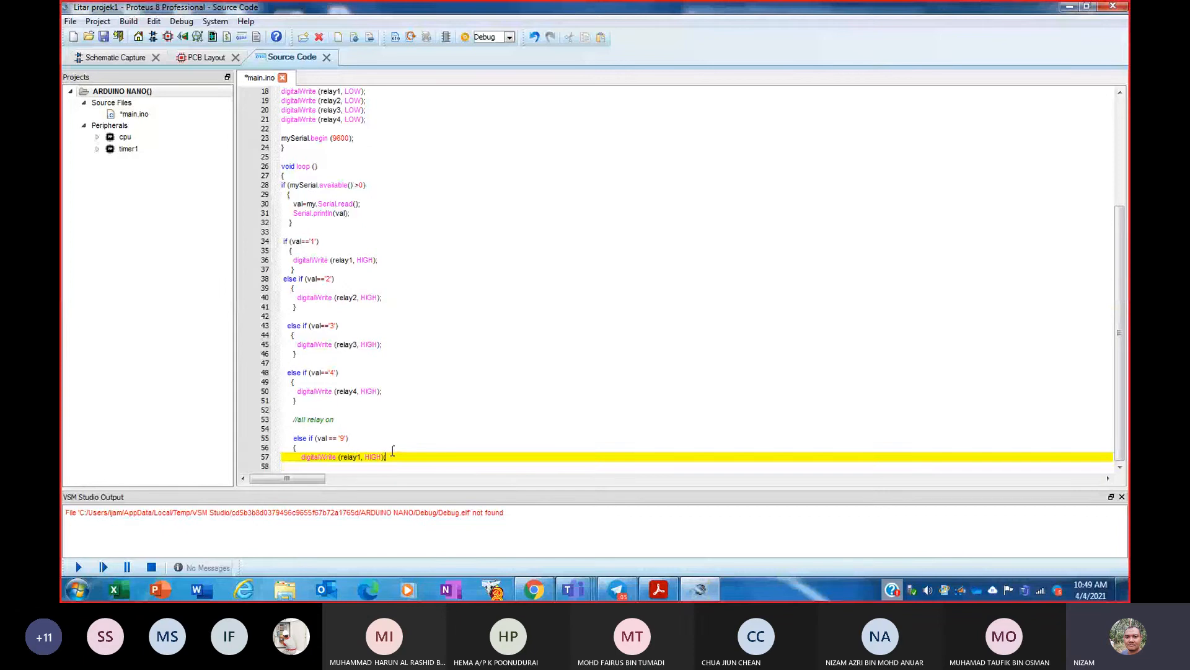
- Duplicate the relay1 HIGH statement three more times in the '9' block and close the block with a brace
{"action": "key", "text": "shift+Home"}
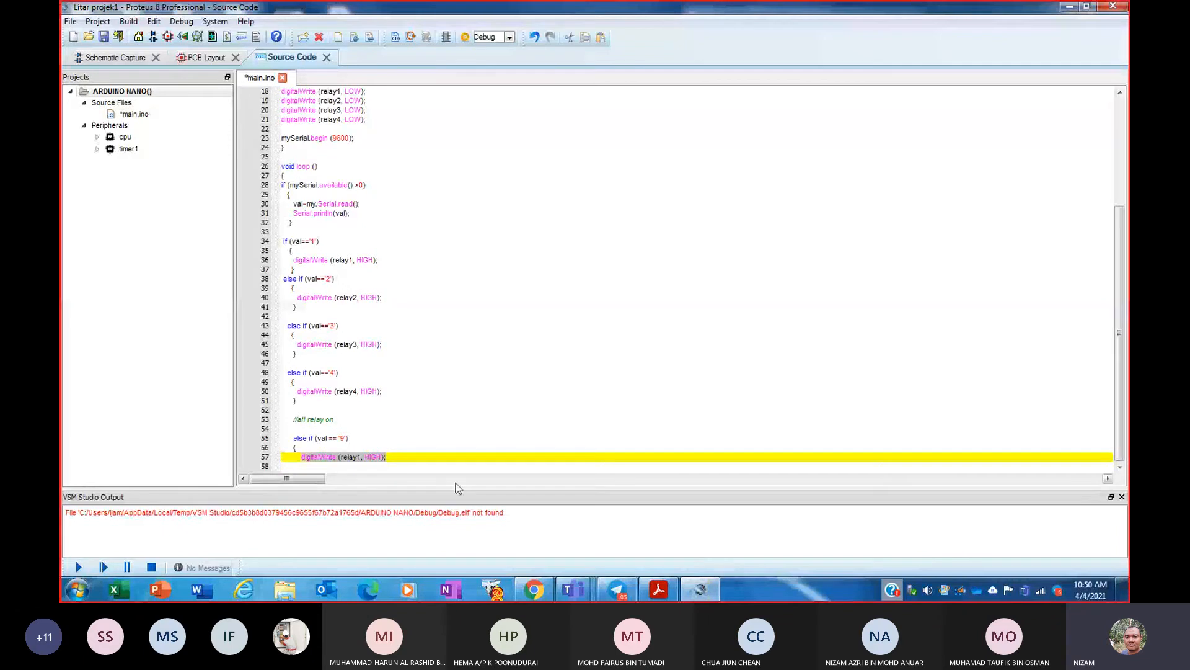
{"action": "key", "text": "ctrl+c"}
{"action": "left_click", "coordinate": [406, 465]}
{"action": "key", "text": "ctrl+v"}
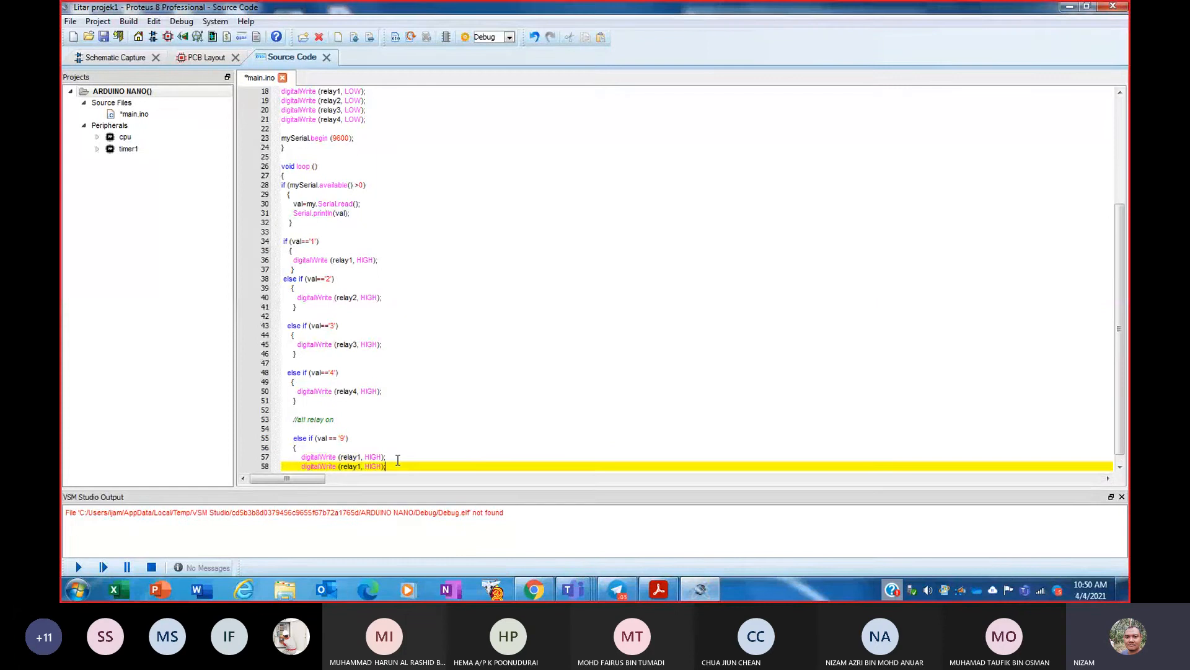
{"action": "key", "text": "Return"}
{"action": "key", "text": "ctrl+v"}
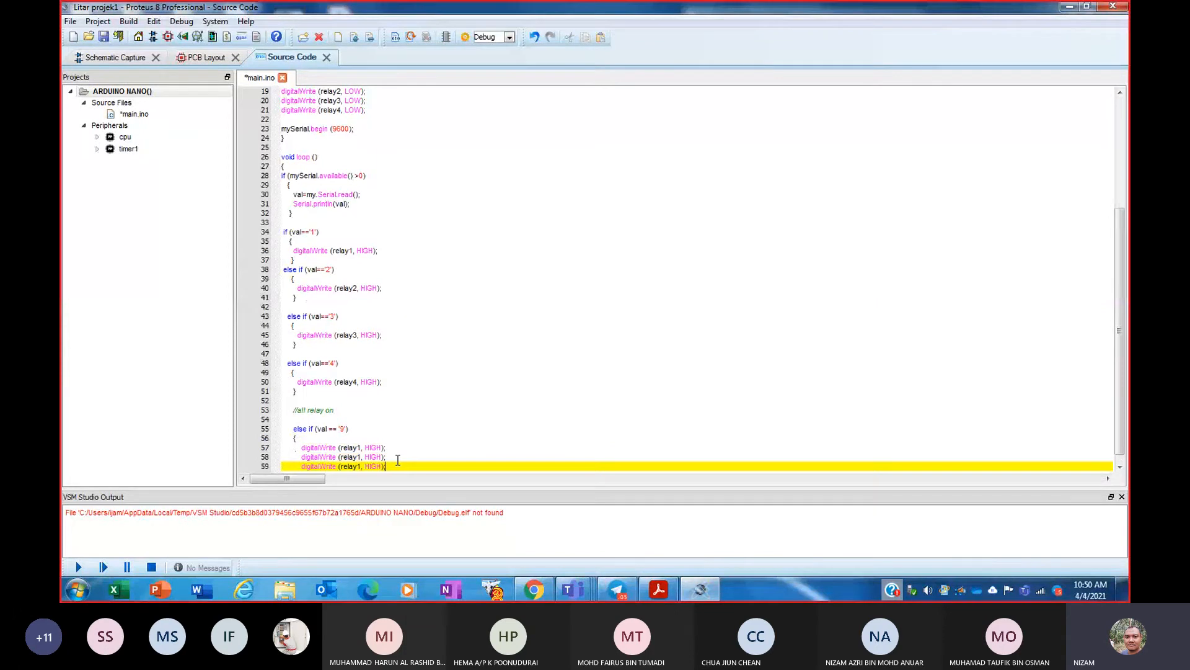
{"action": "key", "text": "Return"}
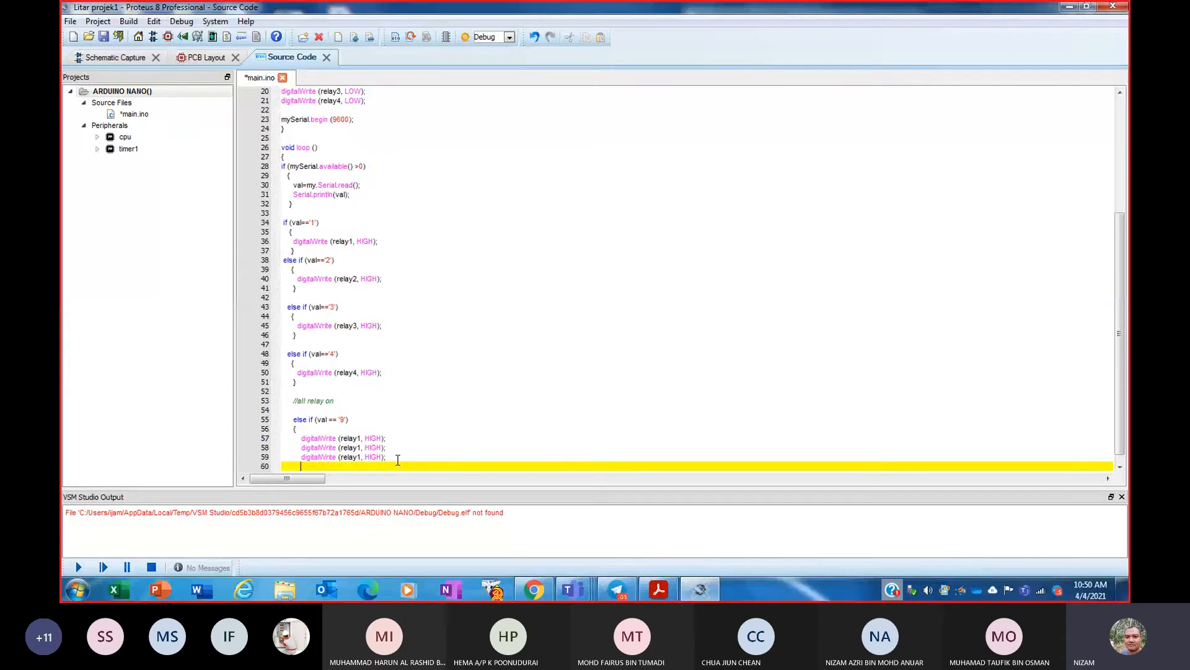
{"action": "key", "text": "ctrl+v"}
{"action": "scroll", "coordinate": [400, 439], "scroll_direction": "down", "scroll_amount": 1}
{"action": "key", "text": "Return"}
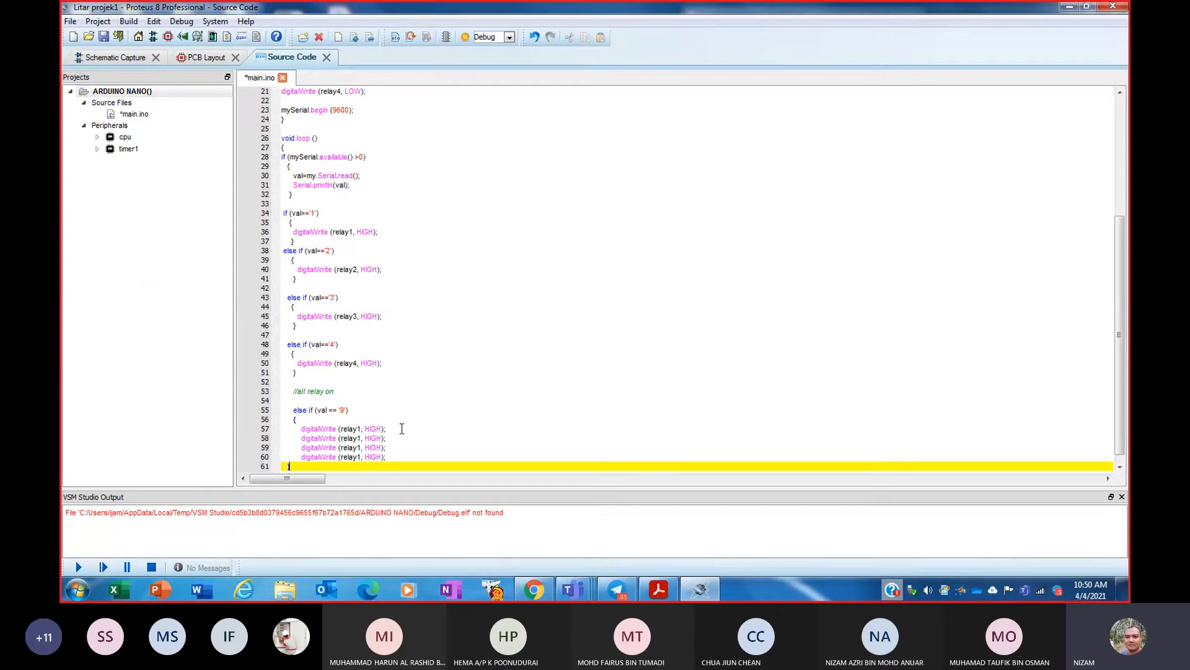
- Change the three duplicated statements in the '9' block to relay2, relay3 and relay4, and save the file
{"action": "left_click", "coordinate": [362, 437]}
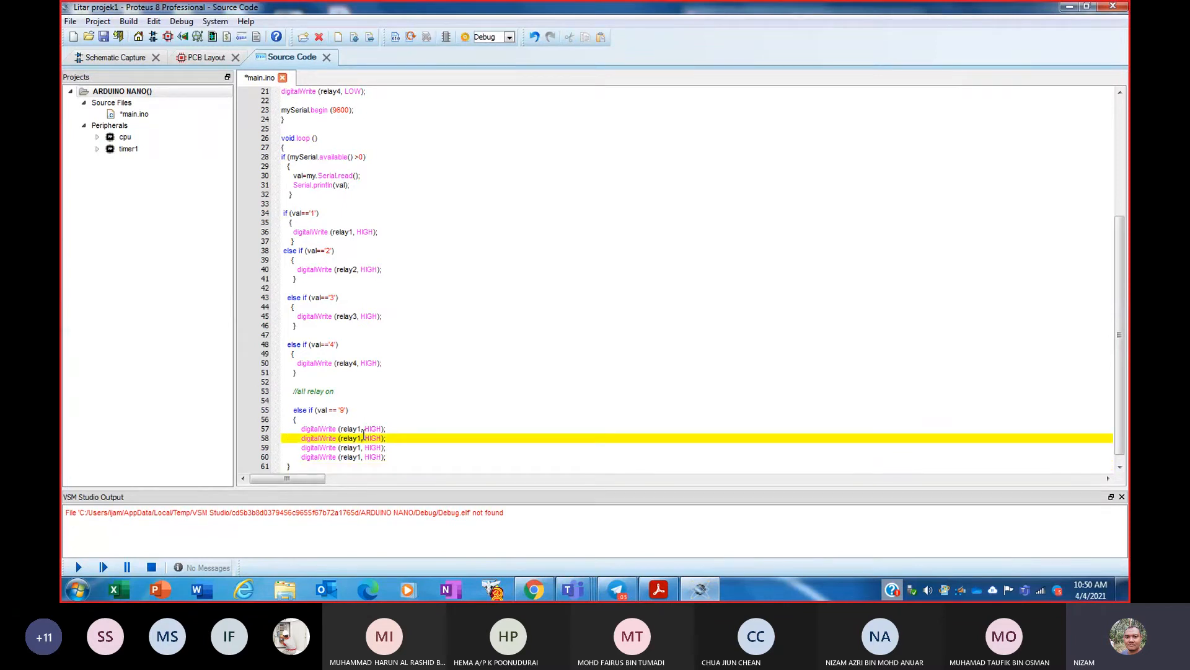
{"action": "key", "text": "BackSpace"}
{"action": "type", "text": "2"}
{"action": "left_click", "coordinate": [362, 447]}
{"action": "key", "text": "BackSpace"}
{"action": "type", "text": "3"}
{"action": "left_click", "coordinate": [364, 457]}
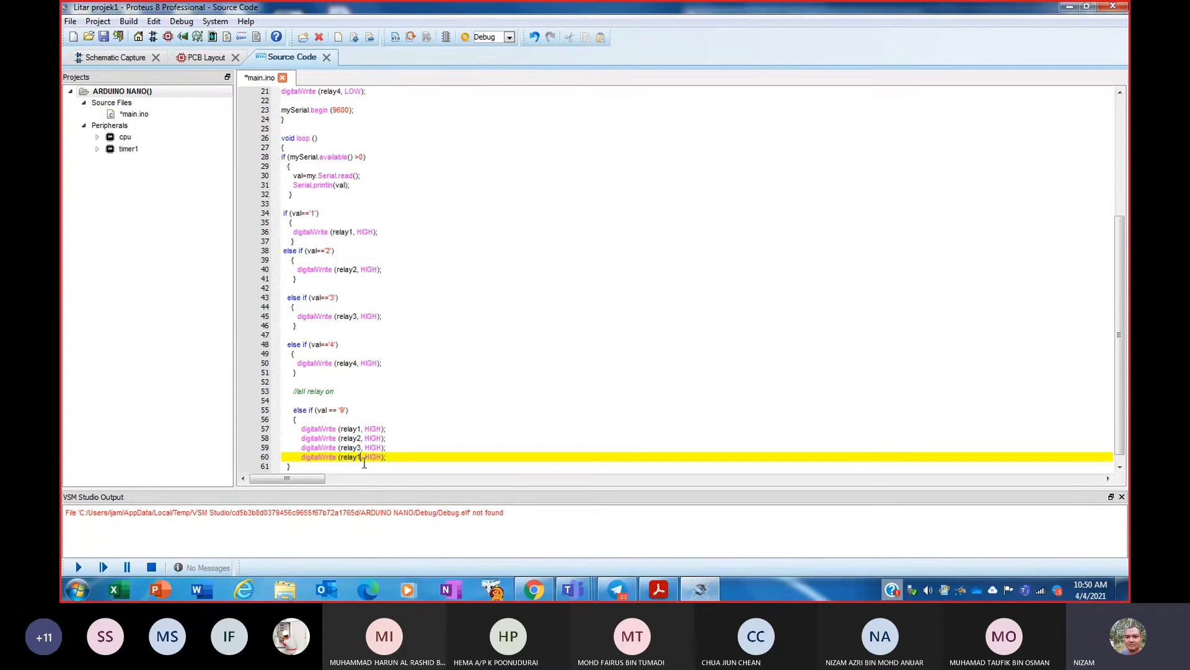
{"action": "key", "text": "BackSpace"}
{"action": "type", "text": "4"}
{"action": "key", "text": "ctrl+s"}
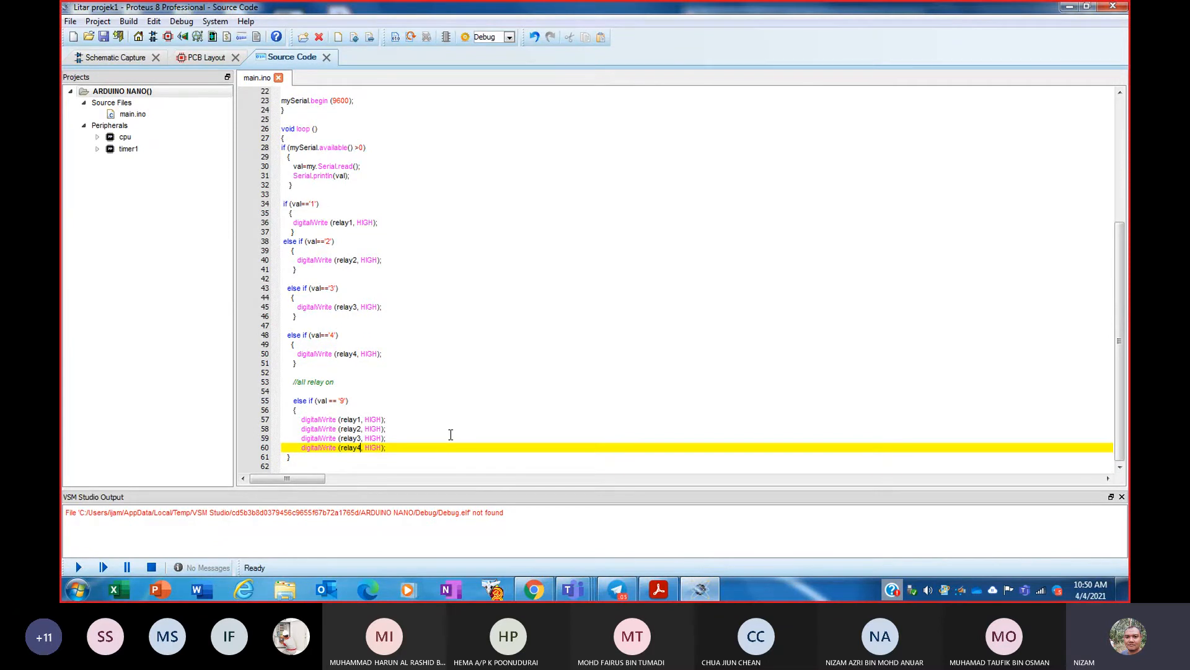
- Add the comment //relay is off below the '9' block, with blank lines around it
{"action": "left_click", "coordinate": [302, 464]}
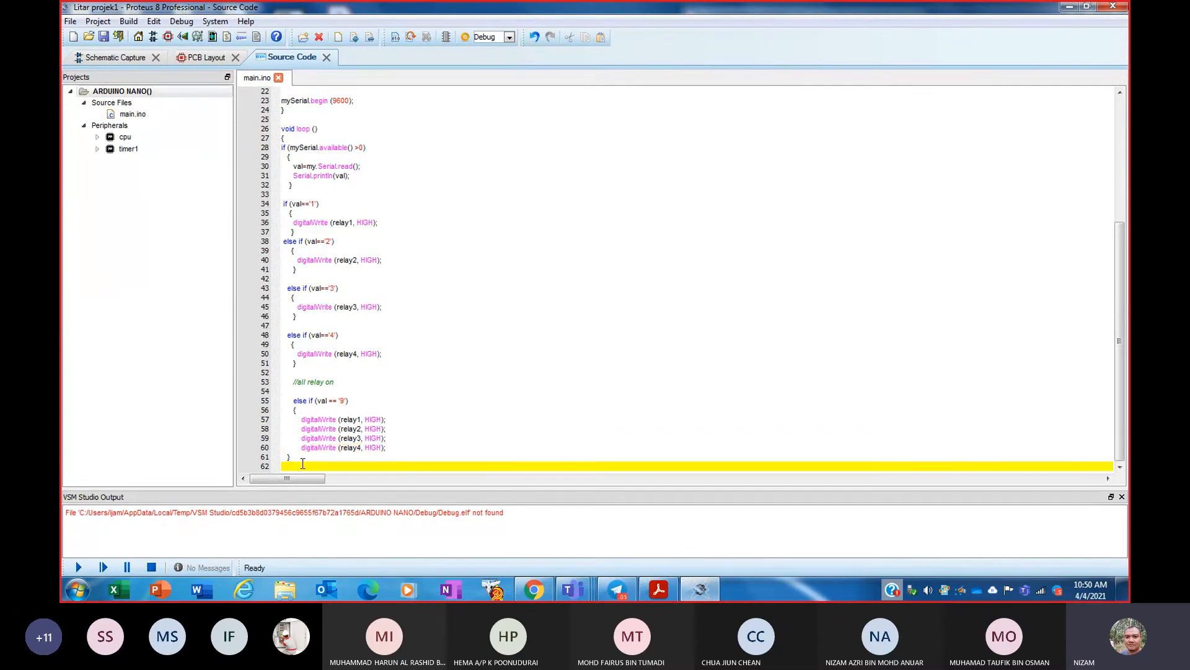
{"action": "key", "text": "Return"}
{"action": "key", "text": "Return"}
{"action": "type", "text": "//relay is"}
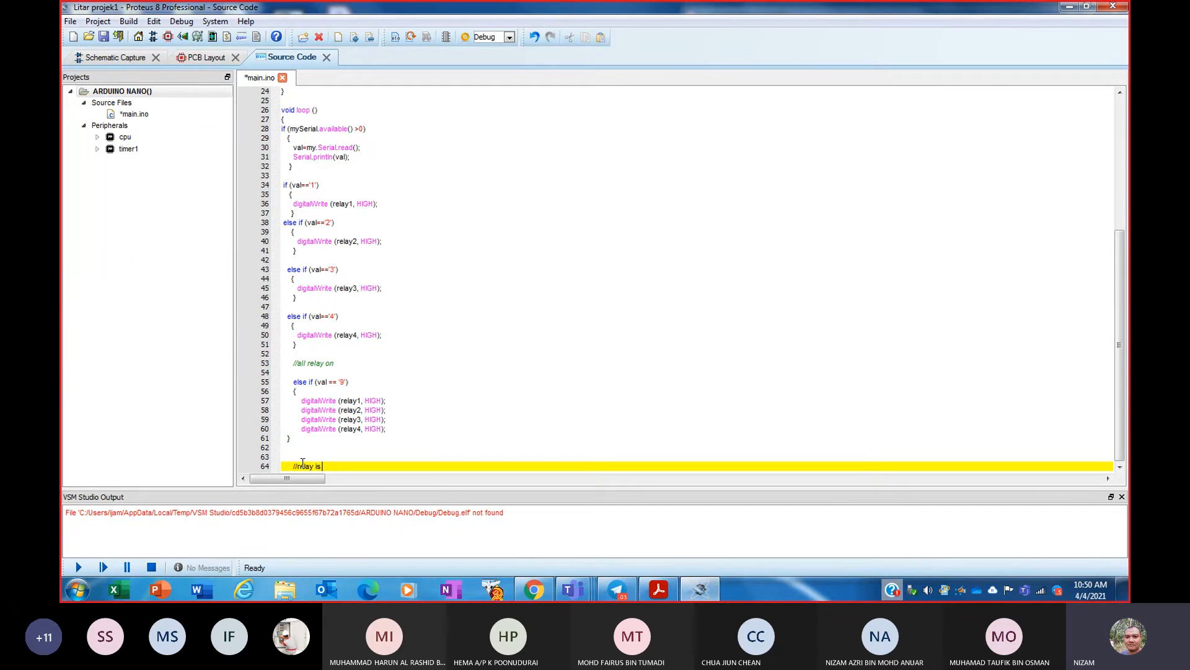
{"action": "type", "text": " off"}
{"action": "key", "text": "Return"}
{"action": "key", "text": "Return"}
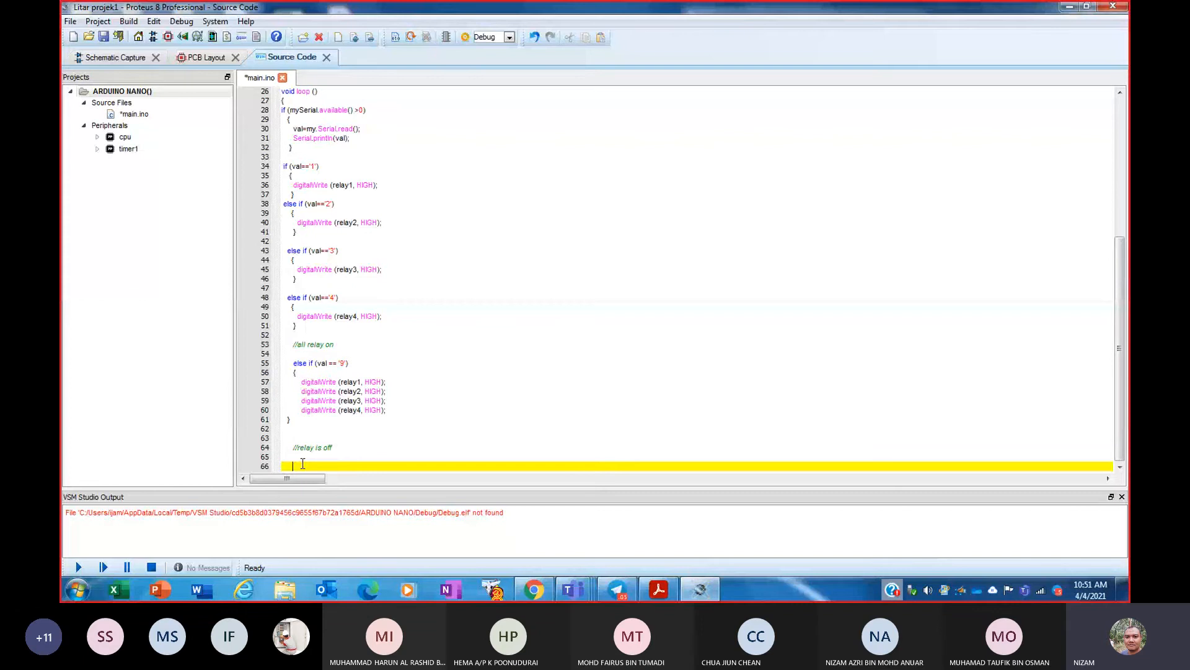
- Write an else if (val== 'A' ) block containing digitalWrite (relay1, LOW); below the //relay is off comment
{"action": "type", "text": "else if (val== 'A'"}
{"action": "key", "text": "Return"}
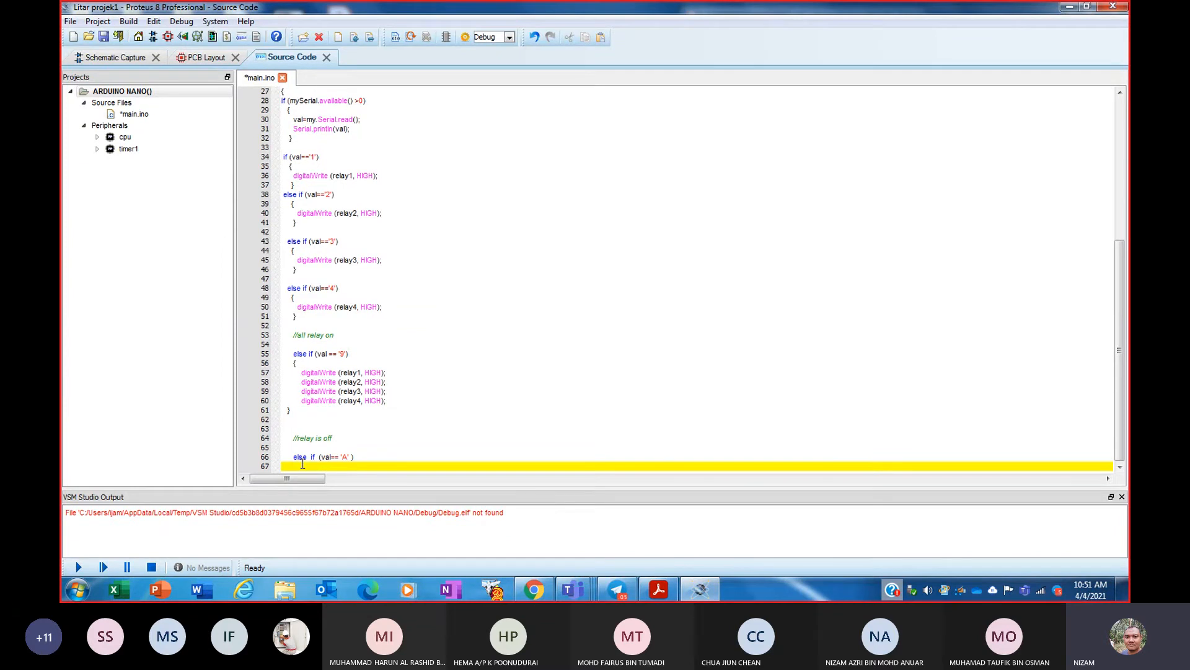
{"action": "key", "text": "Return"}
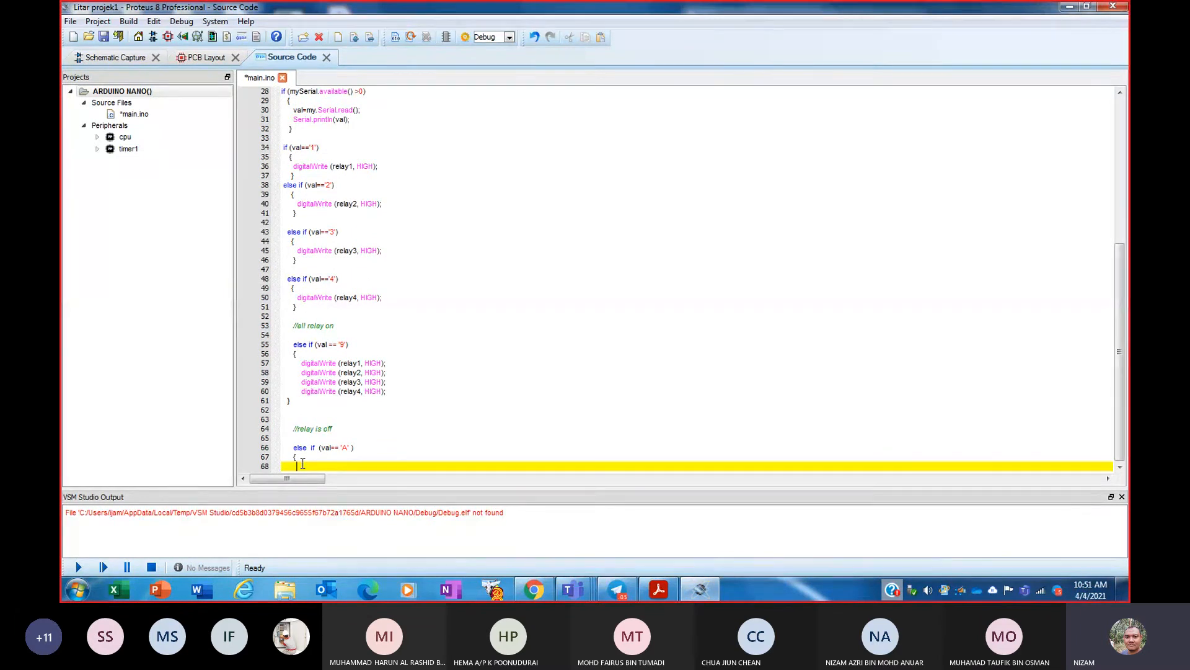
{"action": "type", "text": "digitalWrite (relay1,"}
{"action": "type", "text": "LOW"}
{"action": "type", "text": ");"}
{"action": "key", "text": "Return"}
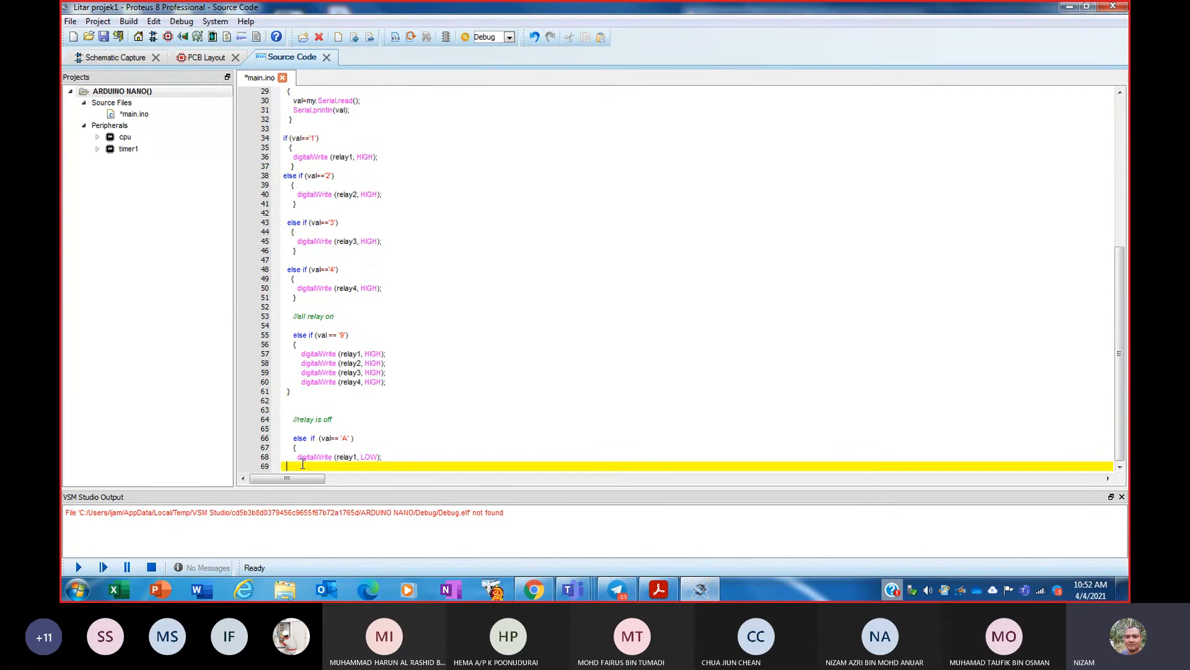
{"action": "type", "text": "}"}
- Duplicate the whole else if (val== 'A' ) block below itself, separated by a blank line
{"action": "left_click_drag", "start_coordinate": [298, 467], "coordinate": [292, 438]}
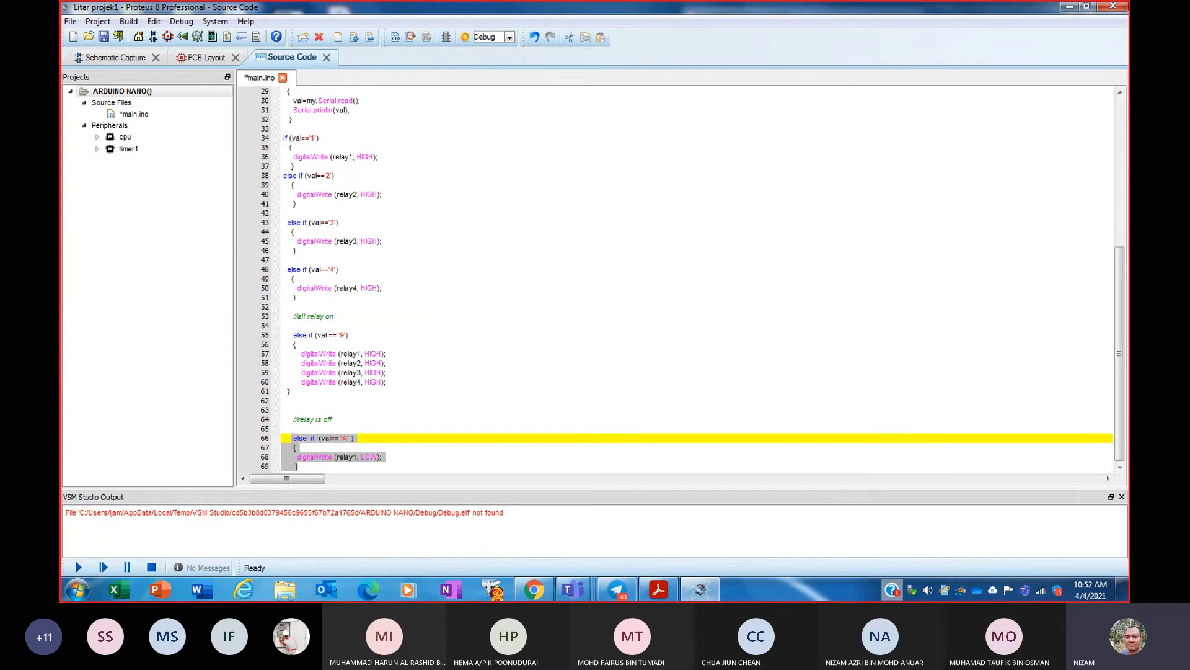
{"action": "right_click", "coordinate": [295, 437]}
{"action": "left_click", "coordinate": [319, 466]}
{"action": "left_click", "coordinate": [319, 469]}
{"action": "key", "text": "Return"}
{"action": "key", "text": "Return"}
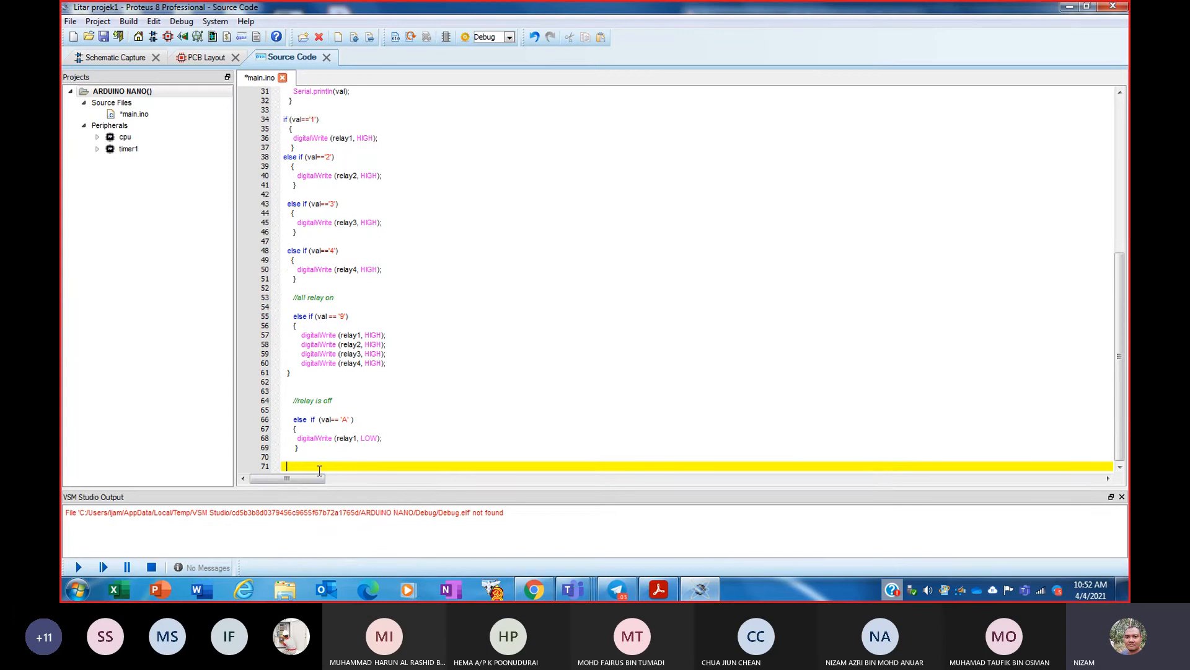
{"action": "key", "text": "ctrl+v"}
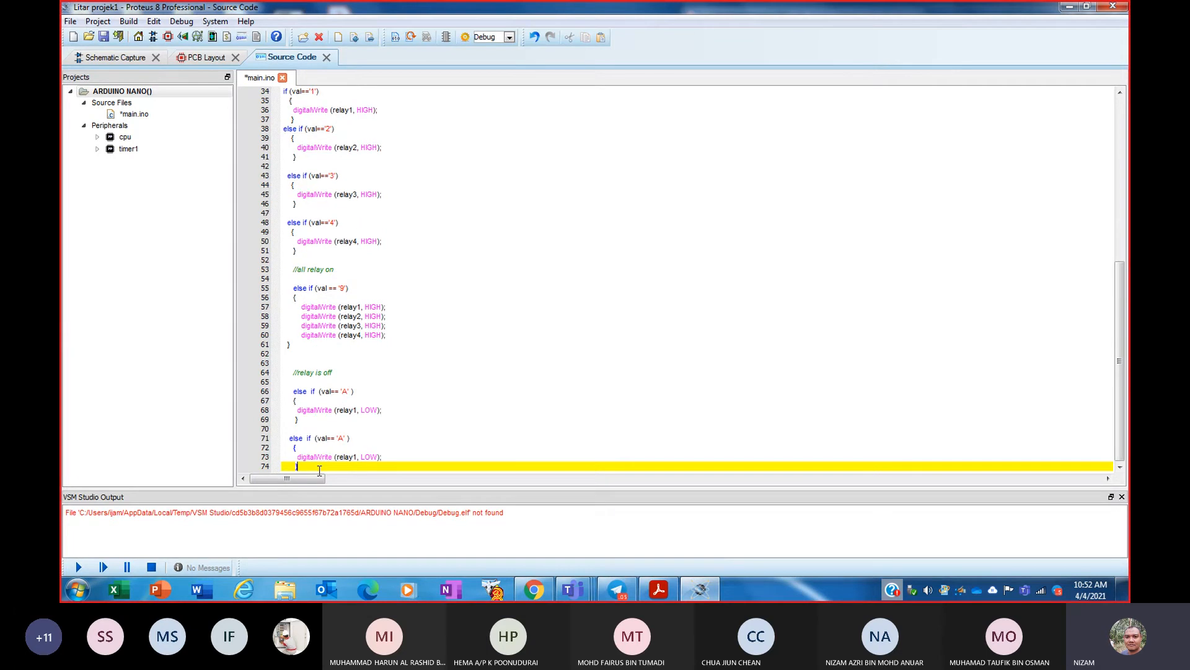
- Change the duplicated block's condition value to 'B' and its output to relay2
{"action": "double_click", "coordinate": [342, 443]}
{"action": "type", "text": "B"}
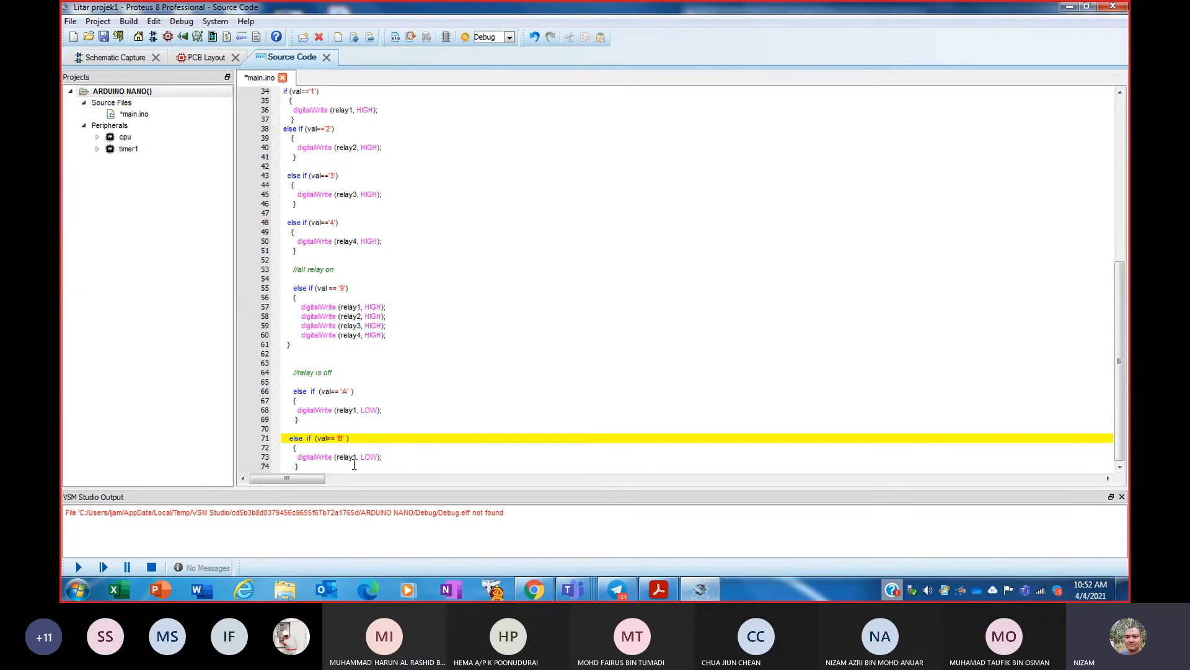
{"action": "left_click", "coordinate": [358, 457]}
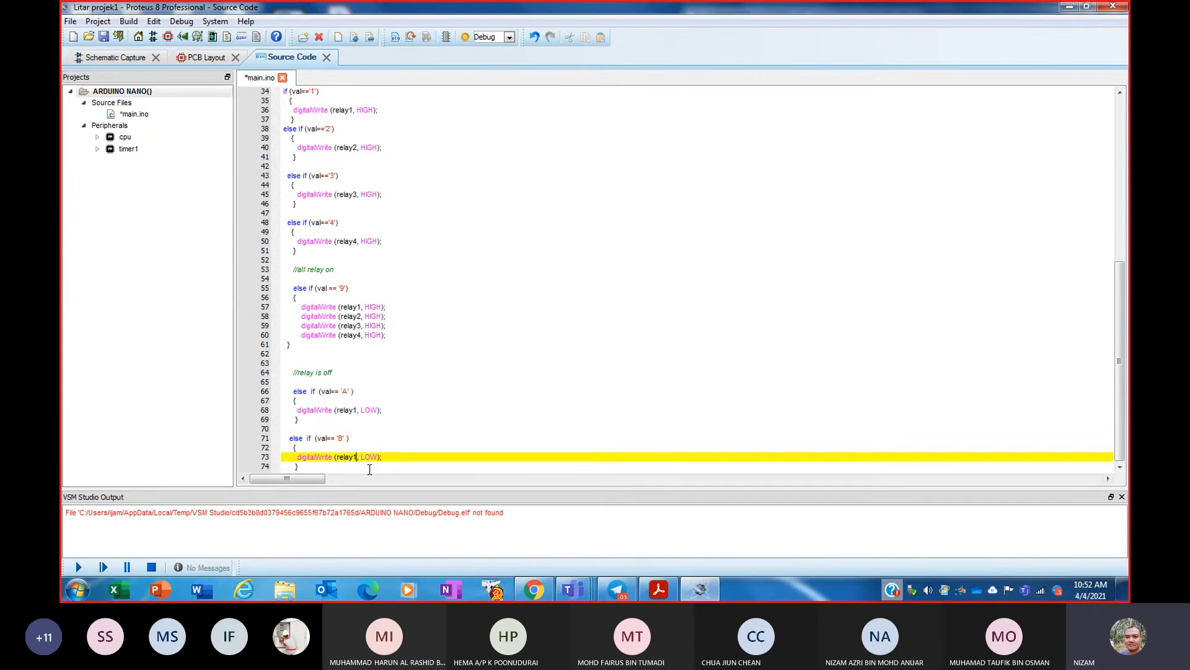
{"action": "key", "text": "BackSpace"}
{"action": "type", "text": "2"}
- Paste another copy of the else if (val== 'A' ) block below the 'B' block, separated by a blank line
{"action": "left_click", "coordinate": [317, 466]}
{"action": "key", "text": "Return"}
{"action": "key", "text": "Return"}
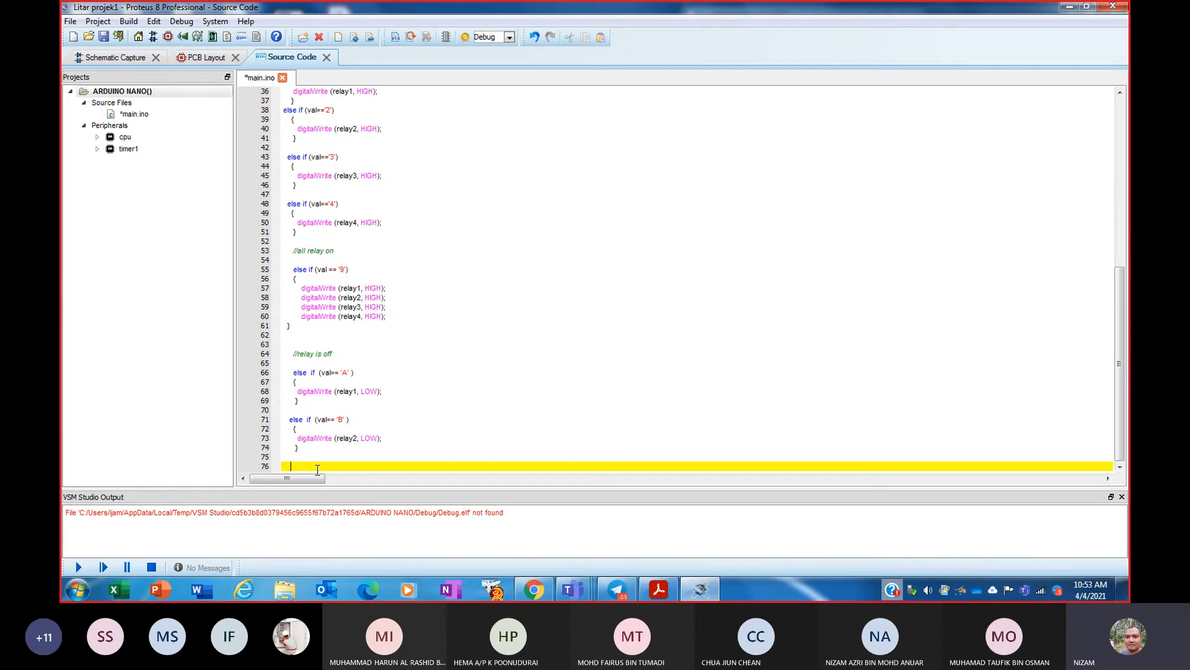
{"action": "key", "text": "ctrl+v"}
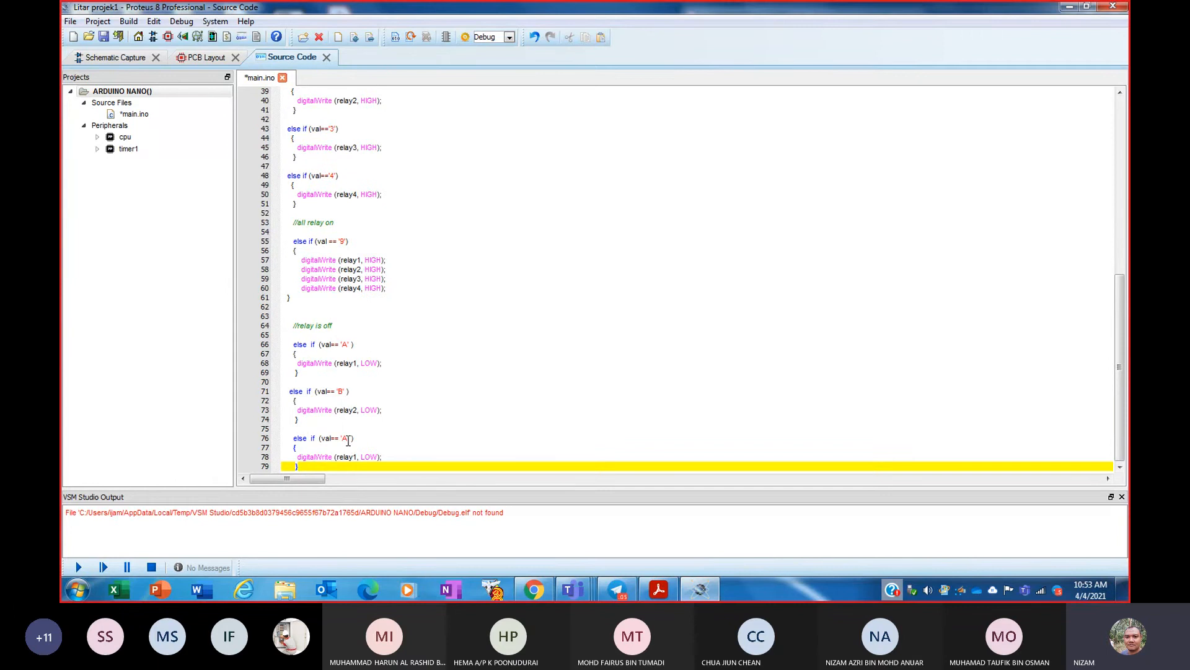
- Change the last pasted else if block's condition value to 'C' and its output to relay3
{"action": "left_click", "coordinate": [348, 440]}
{"action": "key", "text": "BackSpace"}
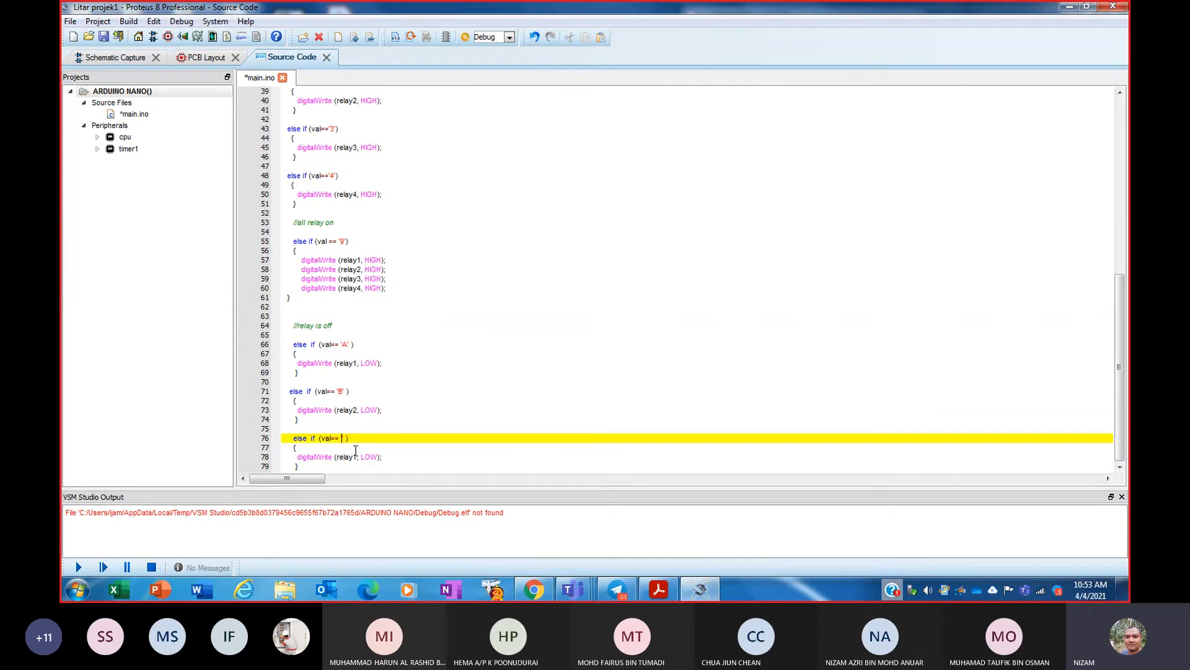
{"action": "type", "text": "C"}
{"action": "left_click", "coordinate": [358, 459]}
{"action": "key", "text": "BackSpace"}
{"action": "type", "text": "3"}
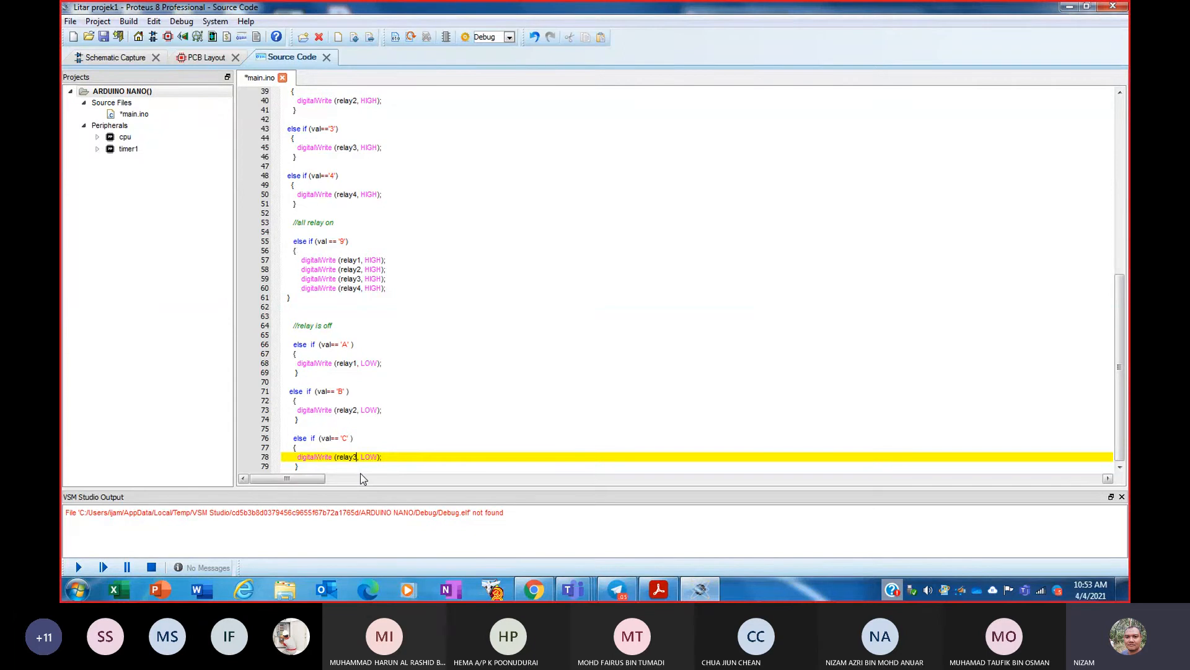
- Paste another copy of the else if (val== 'A' ) block below the 'C' block, separated by a blank line
{"action": "left_click", "coordinate": [304, 466]}
{"action": "key", "text": "Return"}
{"action": "key", "text": "Return"}
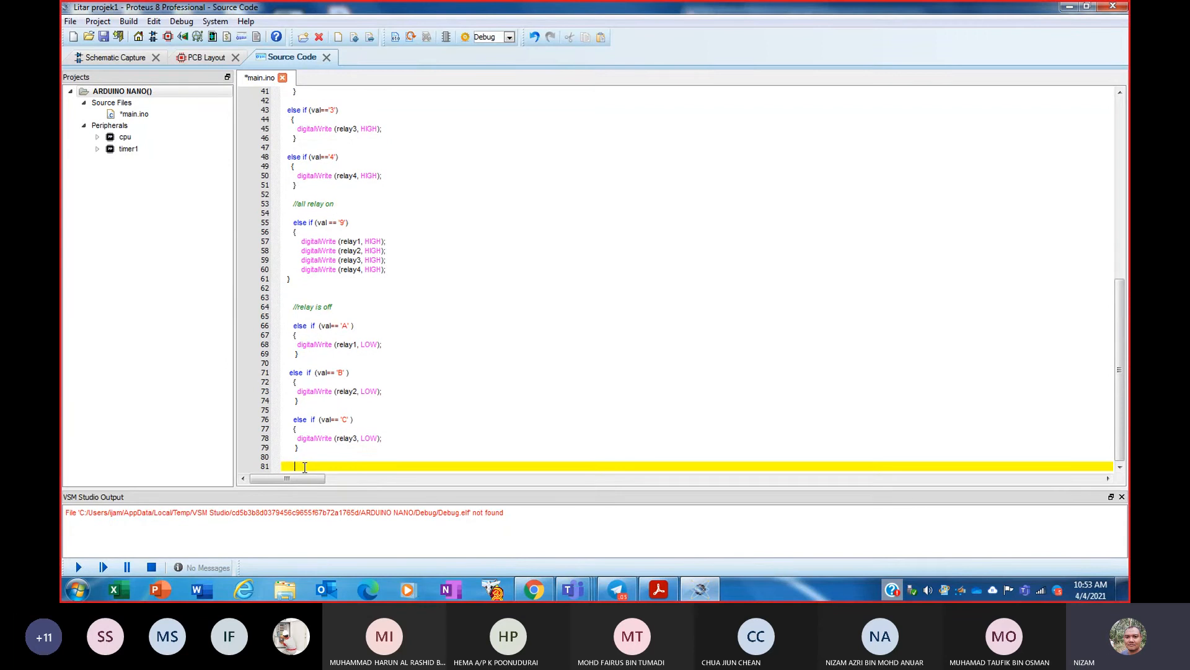
{"action": "key", "text": "ctrl+v"}
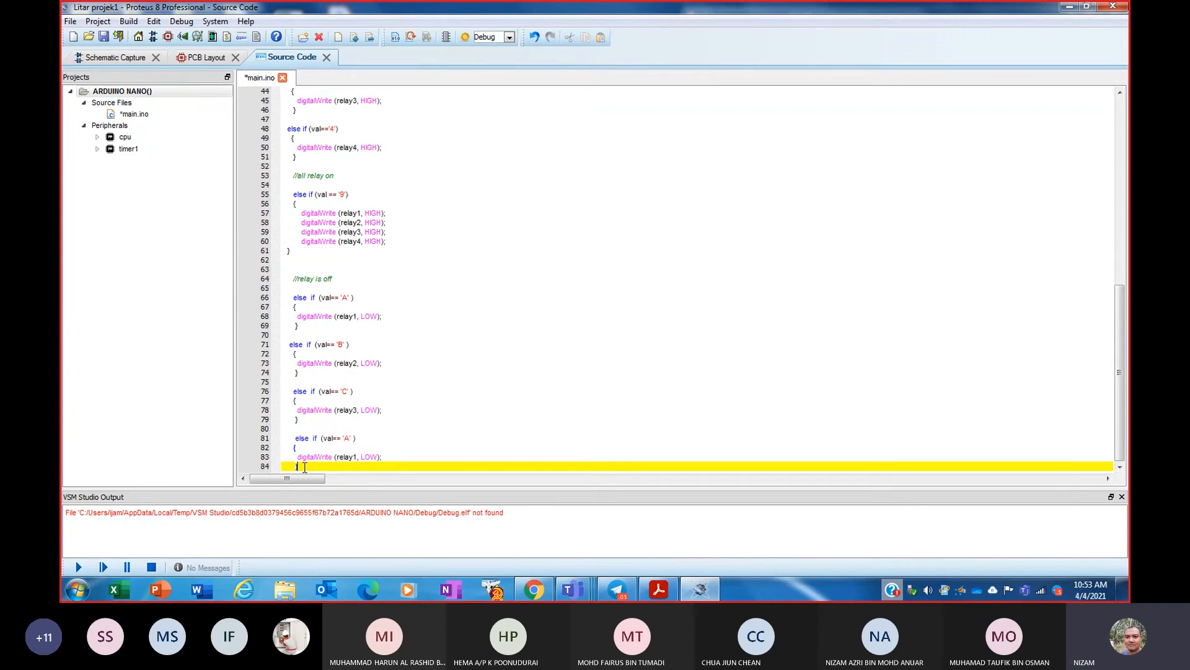
- Change the new block's condition value to 'D' and its output to relay4, add blank lines below it, and save main.ino
{"action": "left_click", "coordinate": [350, 438]}
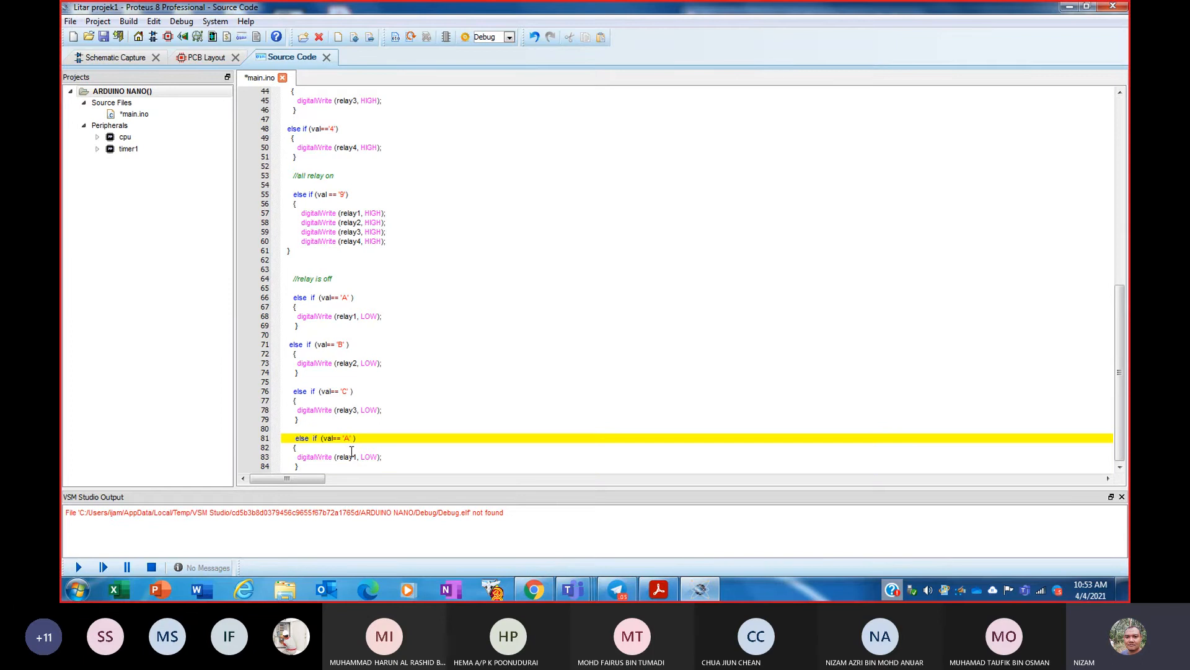
{"action": "key", "text": "BackSpace"}
{"action": "type", "text": "D"}
{"action": "left_click", "coordinate": [358, 457]}
{"action": "key", "text": "BackSpace"}
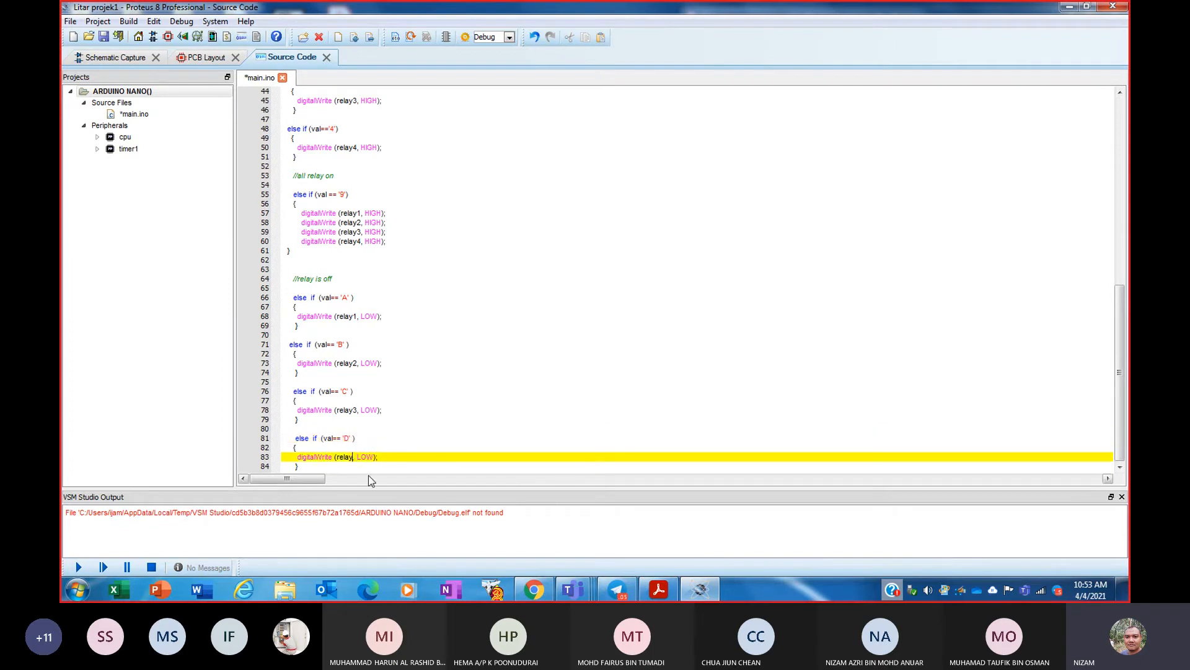
{"action": "left_click", "coordinate": [307, 468]}
{"action": "key", "text": "Return"}
{"action": "key", "text": "Return"}
{"action": "key", "text": "Return"}
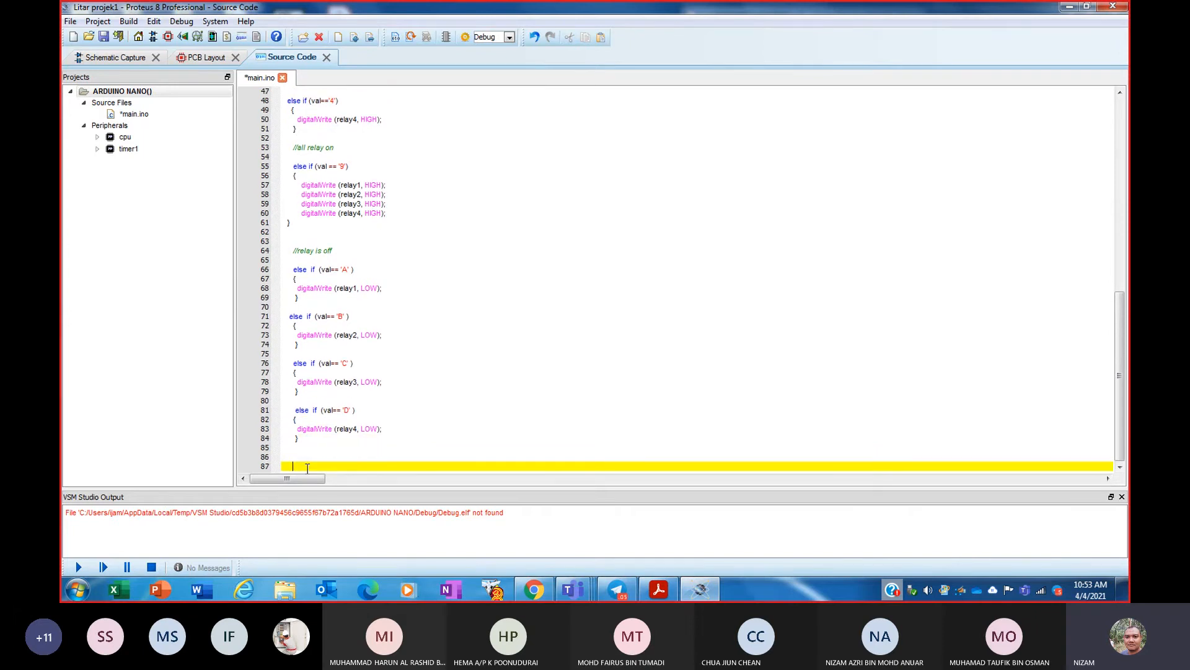
{"action": "key", "text": "ctrl+s"}
- Add the comment //all relay off below the 'D' block, followed by a blank line
{"action": "left_click", "coordinate": [295, 455]}
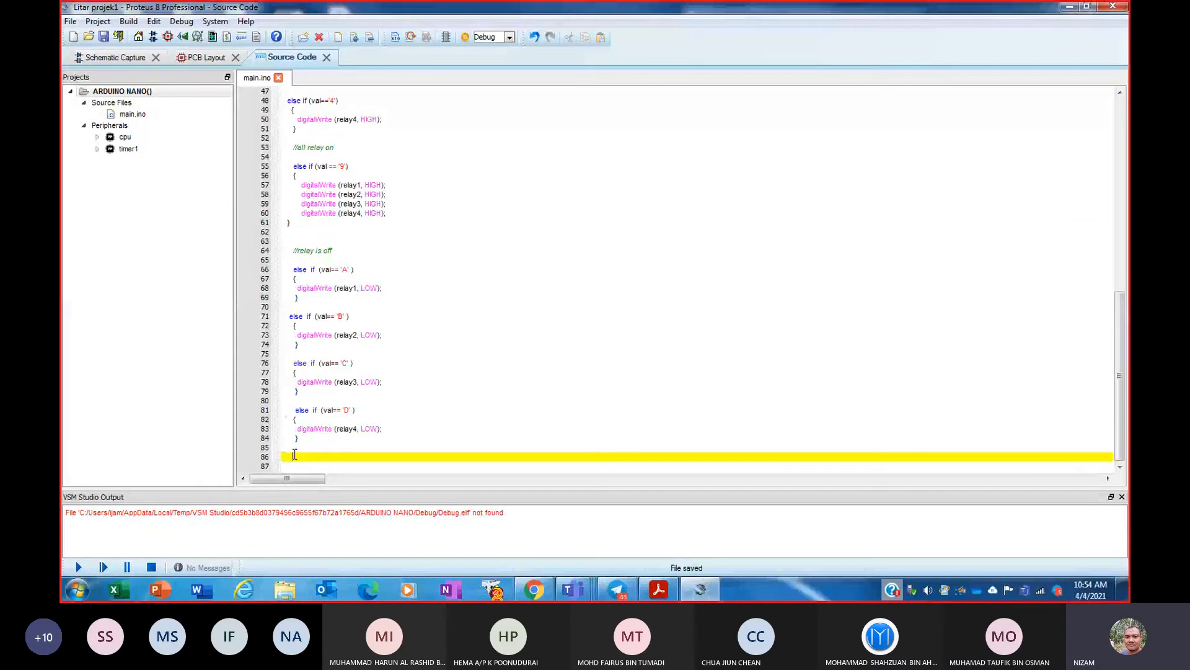
{"action": "key", "text": "Return"}
{"action": "type", "text": "//"}
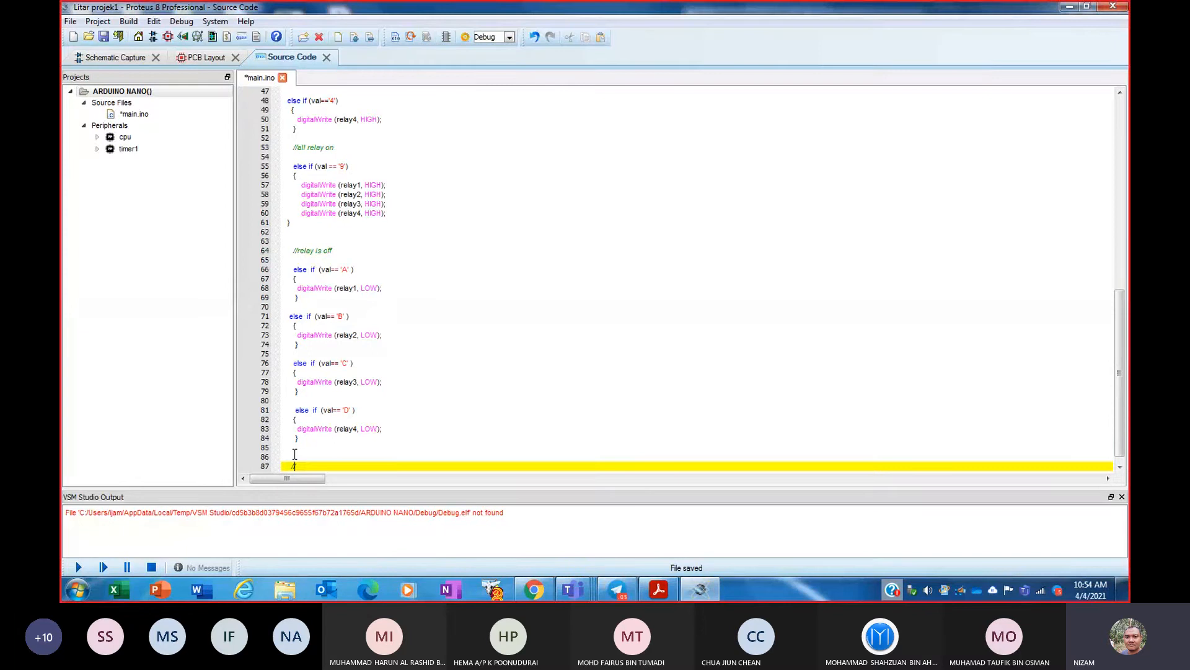
{"action": "type", "text": "all relay off"}
{"action": "key", "text": "Return"}
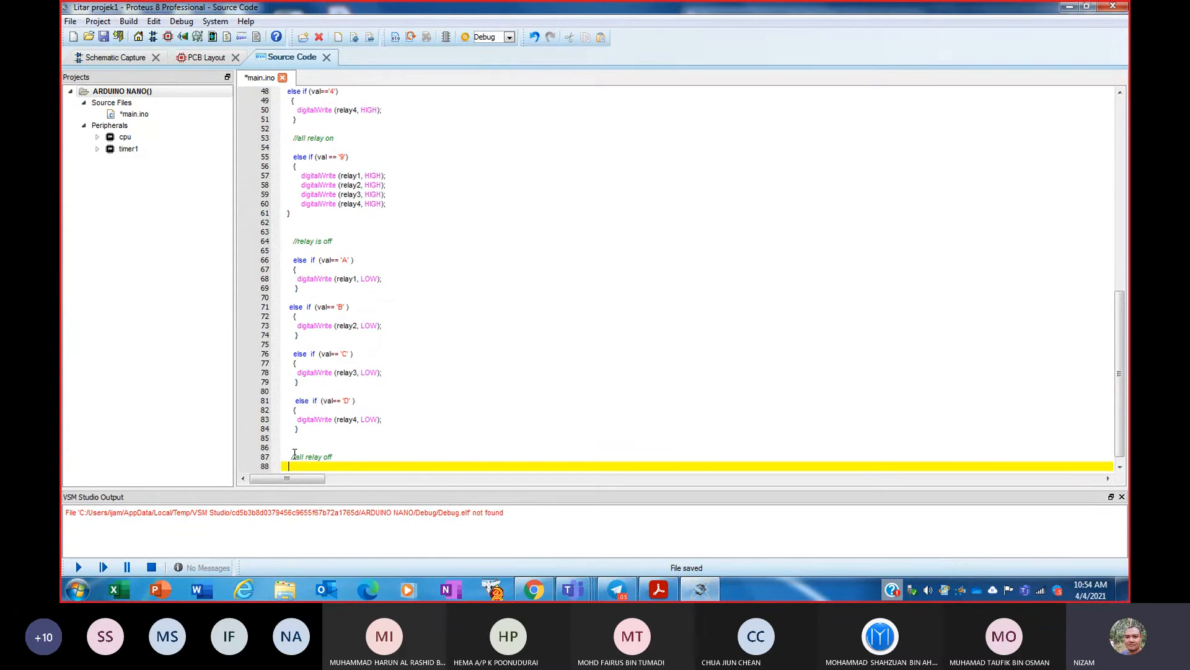
{"action": "key", "text": "Return"}
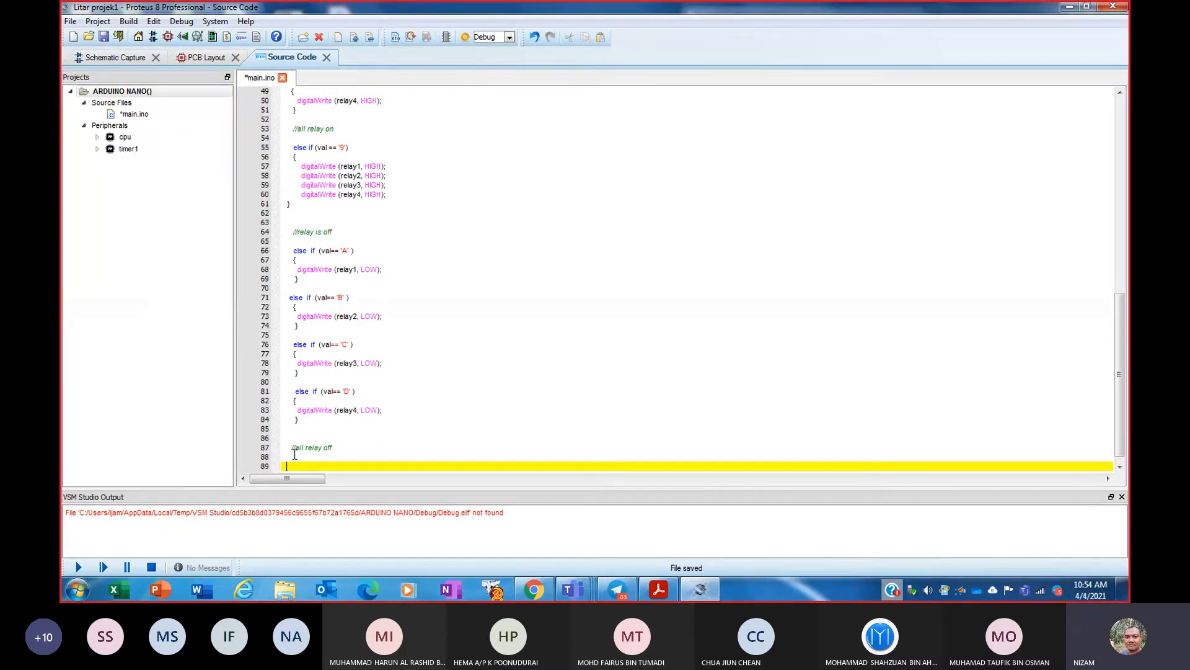
- Start an else if (val == 'I') block below the //all relay off comment, containing digitalWrite (relay1, LOW);
{"action": "type", "text": "else if"}
{"action": "type", "text": "(val"}
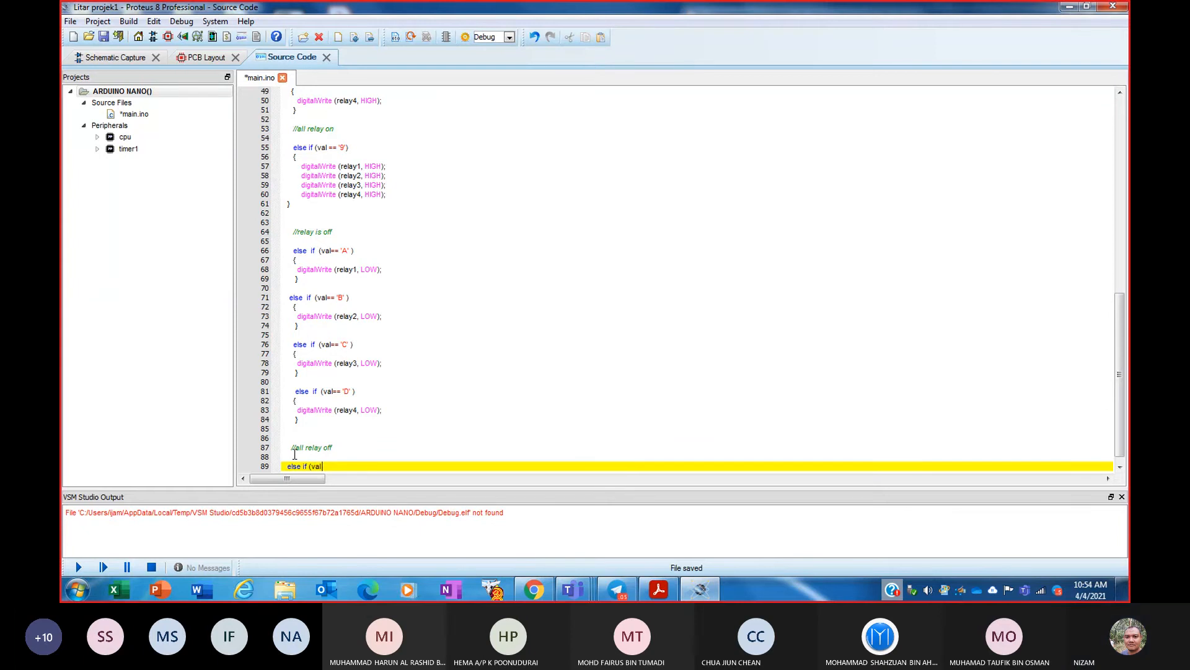
{"action": "type", "text": "== '1"}
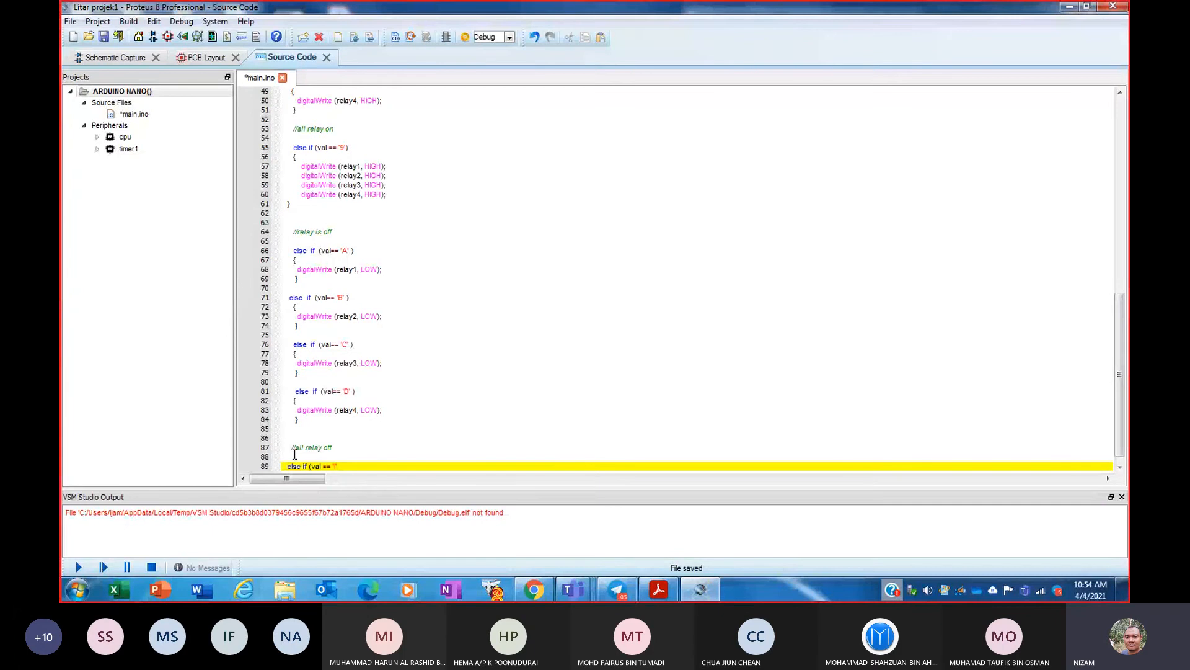
{"action": "type", "text": "0')"}
{"action": "key", "text": "Return"}
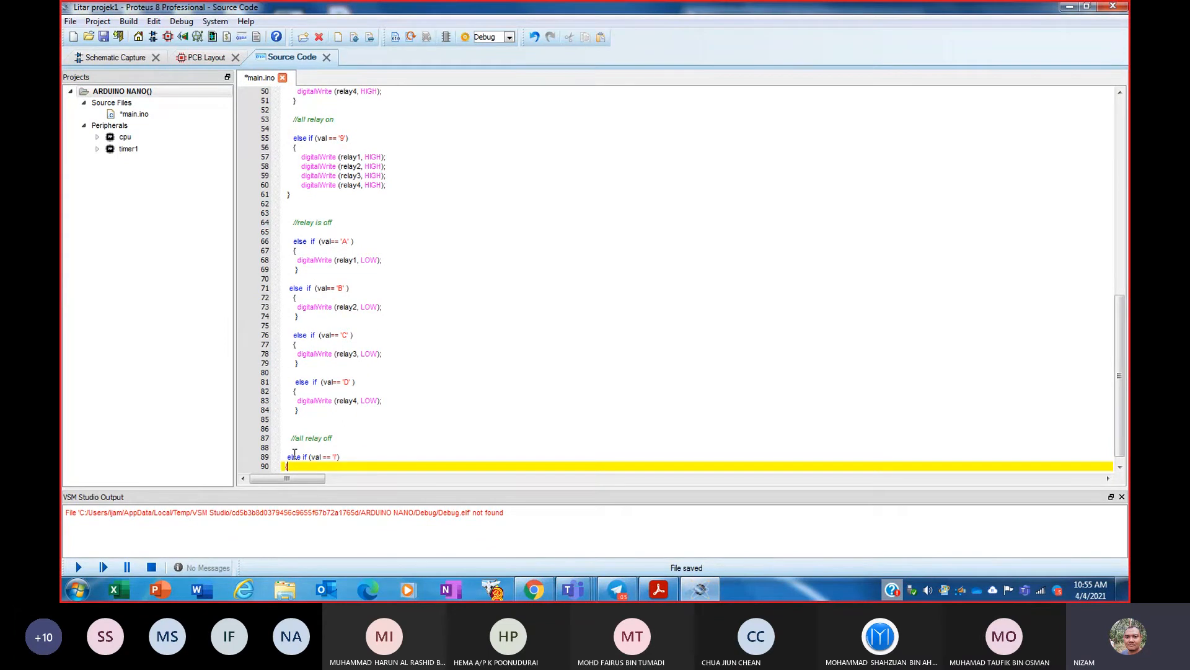
{"action": "type", "text": "{"}
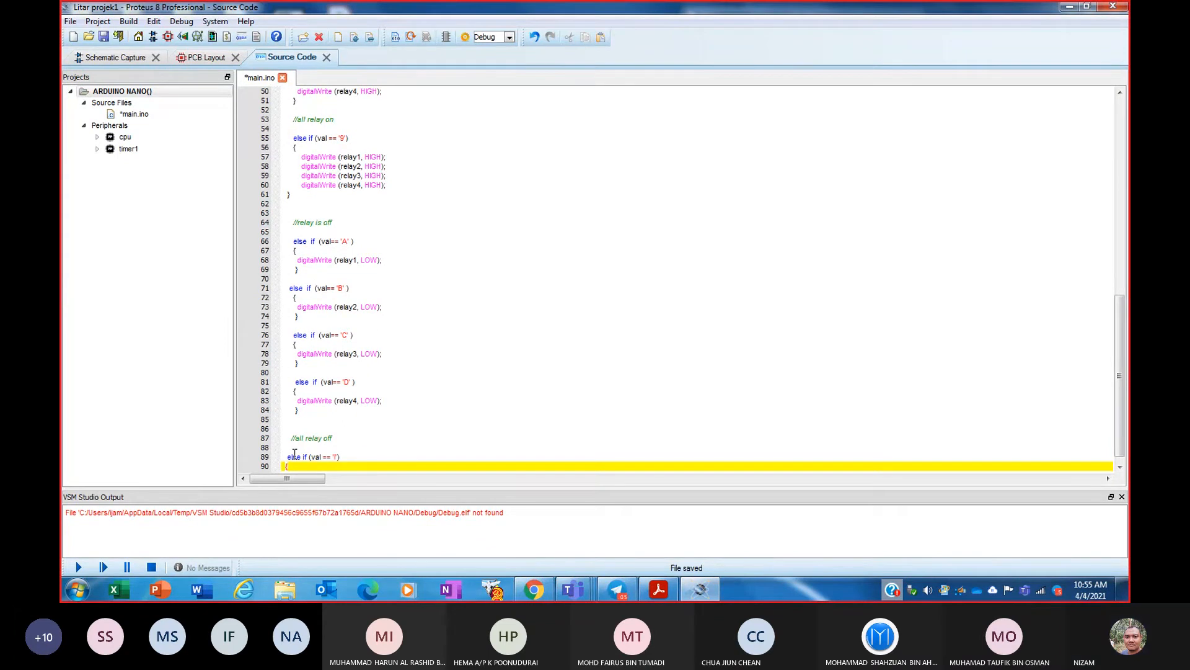
{"action": "key", "text": "Return"}
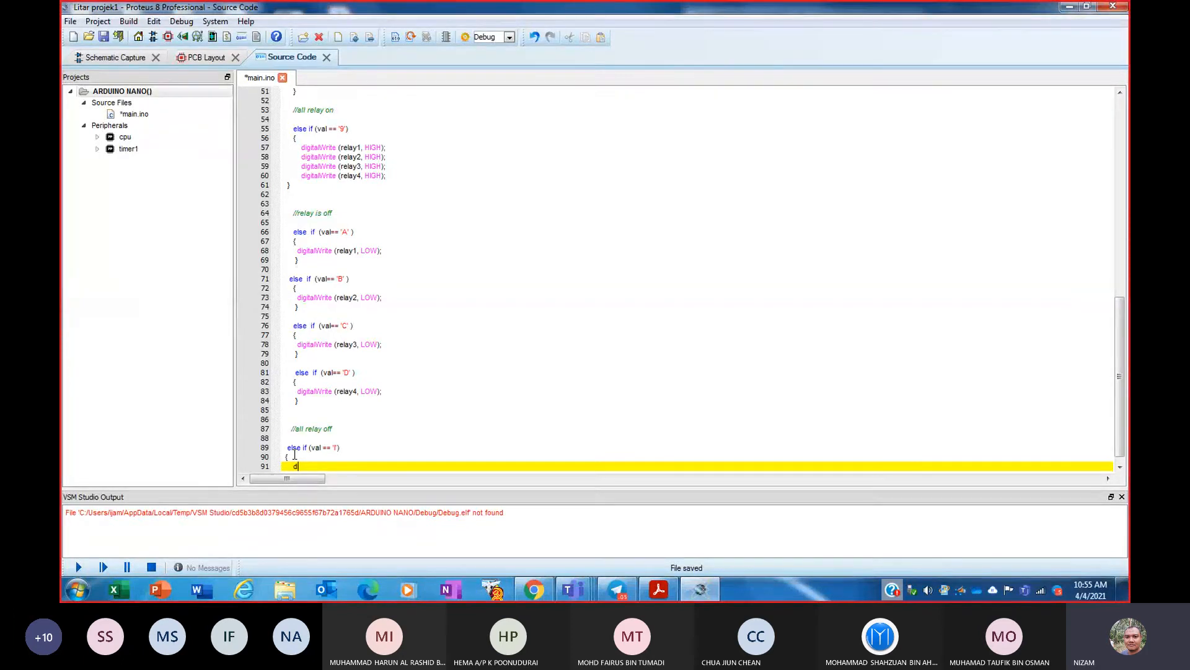
{"action": "type", "text": "igitalWrite (relay1, LOW"}
- Duplicate the digitalWrite (relay1, LOW); line below itself in the 'I' block and change the copy to relay2
{"action": "scroll", "coordinate": [415, 409], "scroll_direction": "down", "scroll_amount": 1}
{"action": "left_click", "coordinate": [401, 440]}
{"action": "left_click_drag", "start_coordinate": [387, 460], "coordinate": [292, 457]}
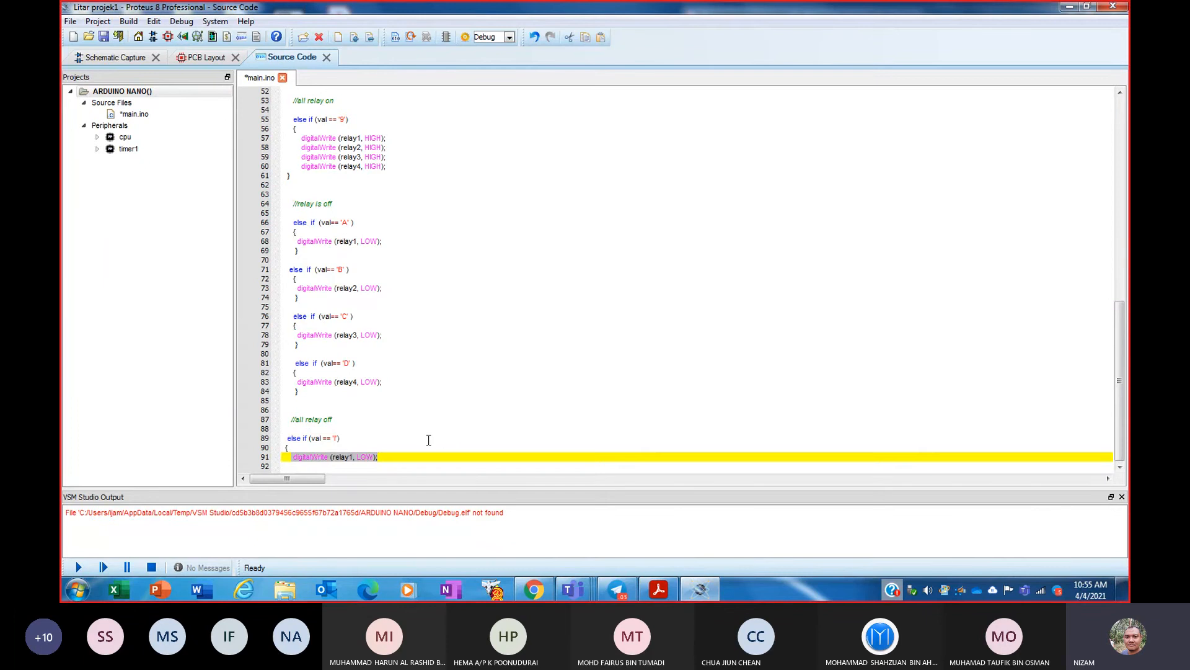
{"action": "left_click_drag", "start_coordinate": [379, 460], "coordinate": [294, 457]}
{"action": "right_click", "coordinate": [298, 461]}
{"action": "left_click", "coordinate": [330, 485]}
{"action": "left_click", "coordinate": [393, 456]}
{"action": "key", "text": "Return"}
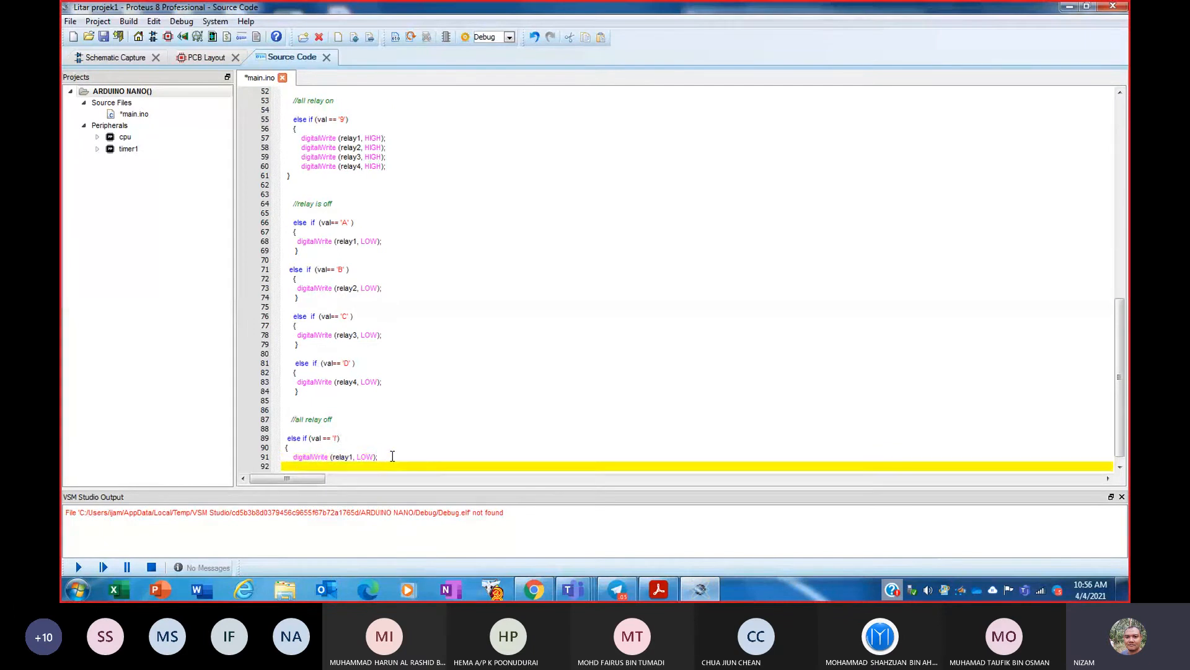
{"action": "key", "text": "ctrl+v"}
{"action": "left_click", "coordinate": [353, 466]}
{"action": "key", "text": "BackSpace"}
{"action": "type", "text": "2"}
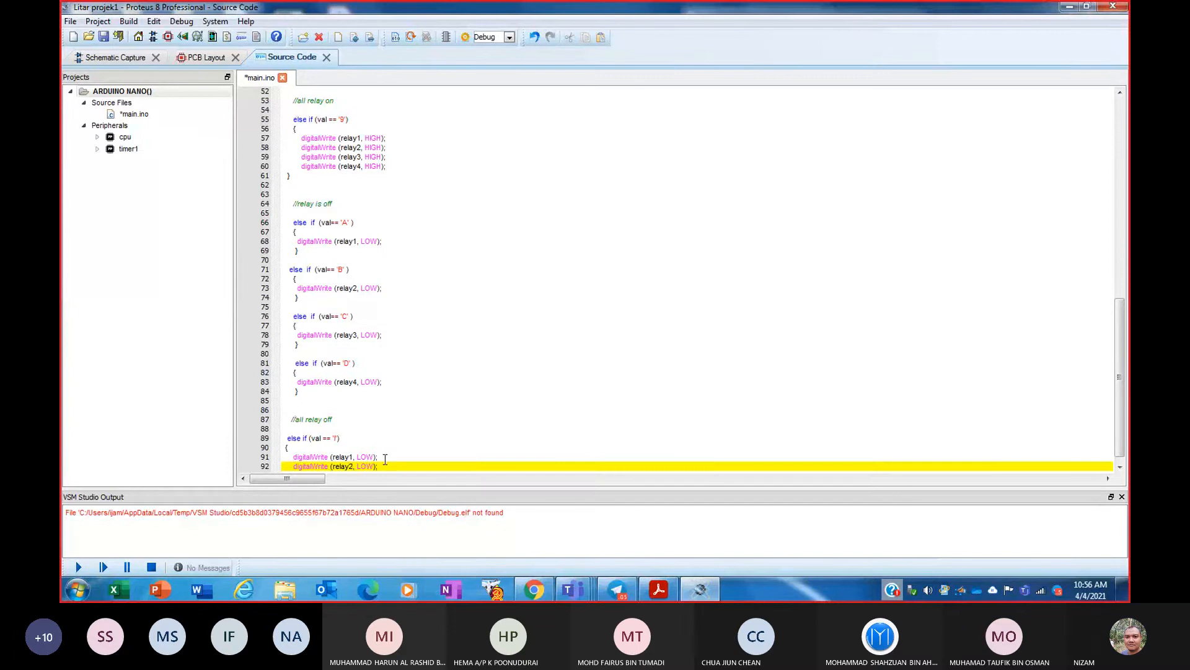
- Paste another digitalWrite line below the relay2 line in the 'I' block and change it to relay3
{"action": "left_click", "coordinate": [387, 466]}
{"action": "key", "text": "Return"}
{"action": "key", "text": "ctrl+v"}
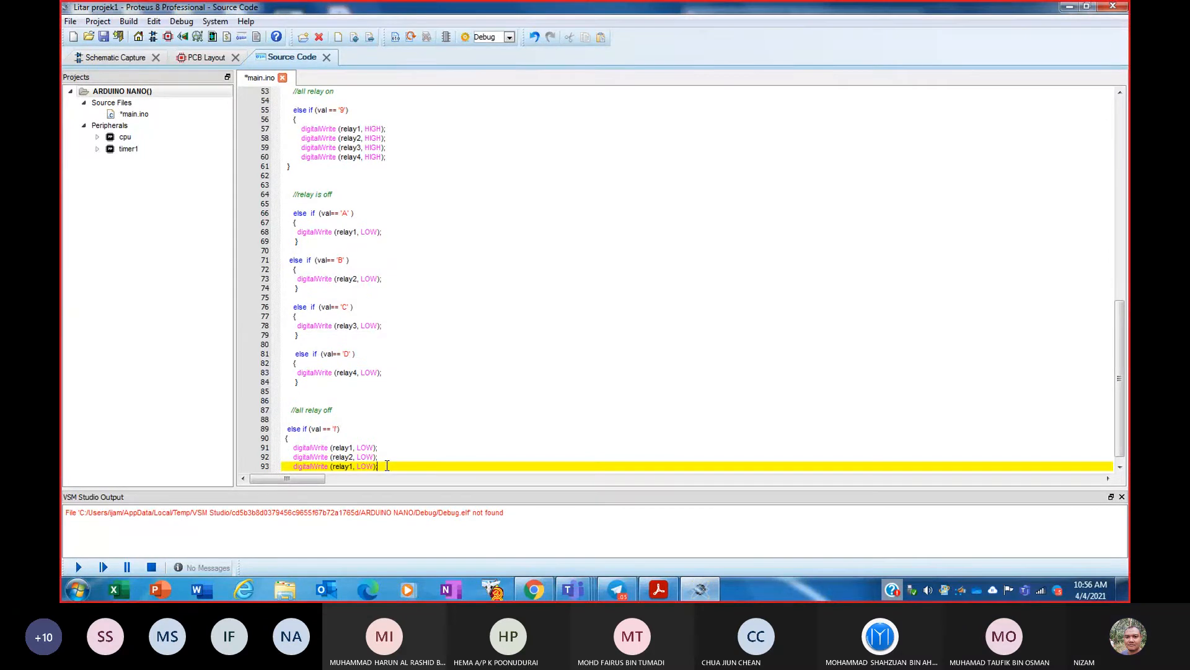
{"action": "left_click", "coordinate": [354, 466]}
{"action": "key", "text": "BackSpace"}
{"action": "type", "text": "3"}
- Paste a further digitalWrite line below the relay3 line in the 'I' block and change it to relay4
{"action": "left_click", "coordinate": [382, 466]}
{"action": "key", "text": "Return"}
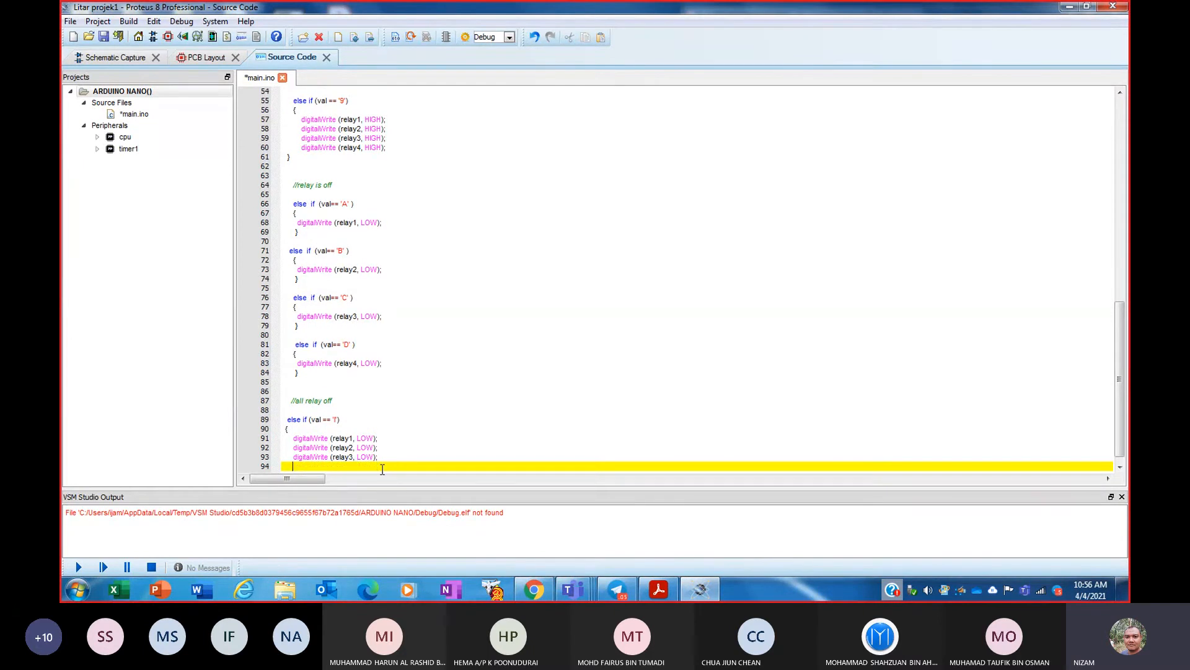
{"action": "key", "text": "ctrl+v"}
{"action": "left_click", "coordinate": [353, 468]}
{"action": "key", "text": "BackSpace"}
{"action": "type", "text": "4"}
- Add closing braces for the 'I' block and the loop function, and save main.ino
{"action": "left_click", "coordinate": [380, 464]}
{"action": "key", "text": "Return"}
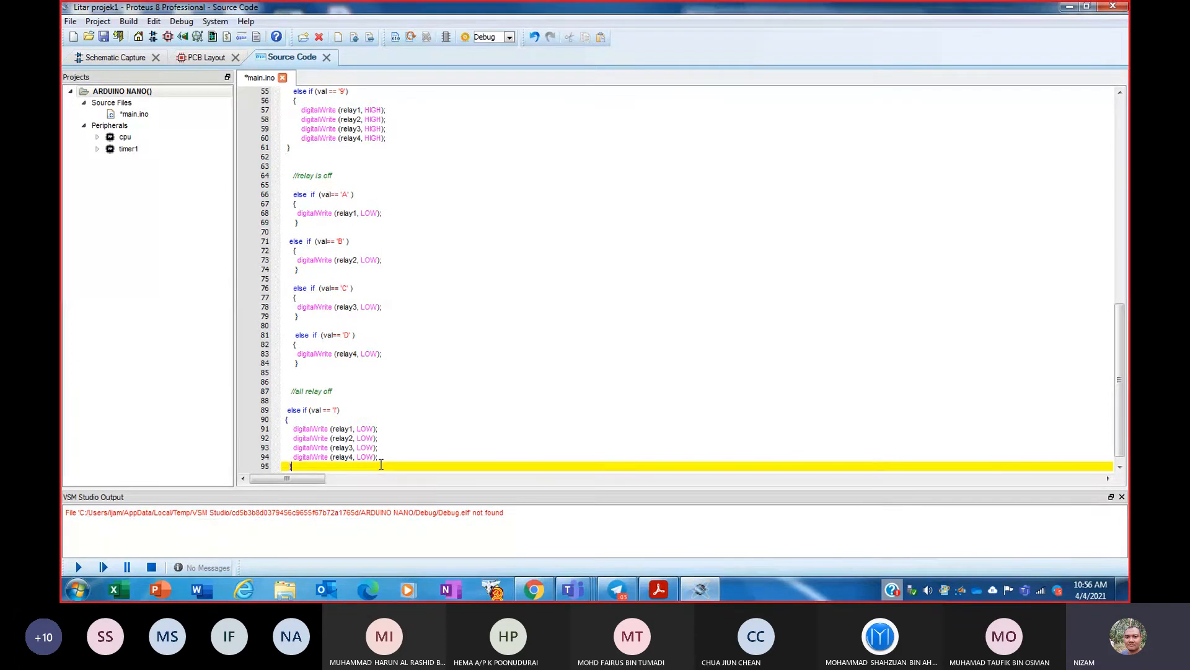
{"action": "key", "text": "Return"}
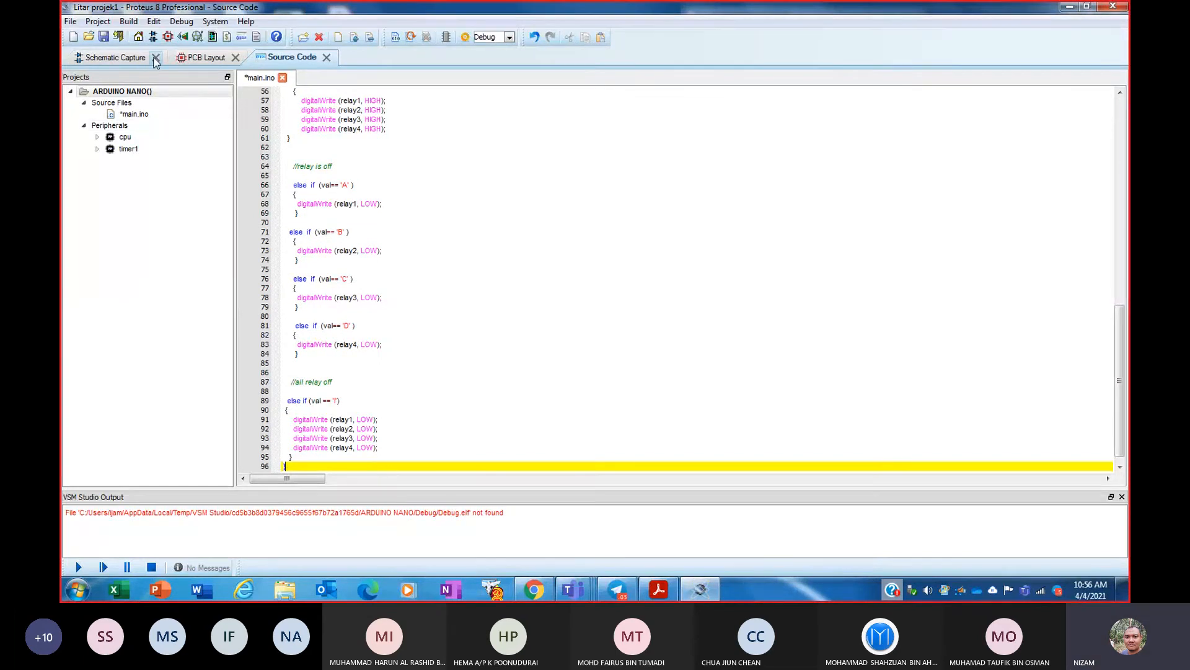
{"action": "left_click", "coordinate": [103, 37]}
- Compile main.ino and build the project
{"action": "scroll", "coordinate": [713, 367], "scroll_direction": "up", "scroll_amount": 18}
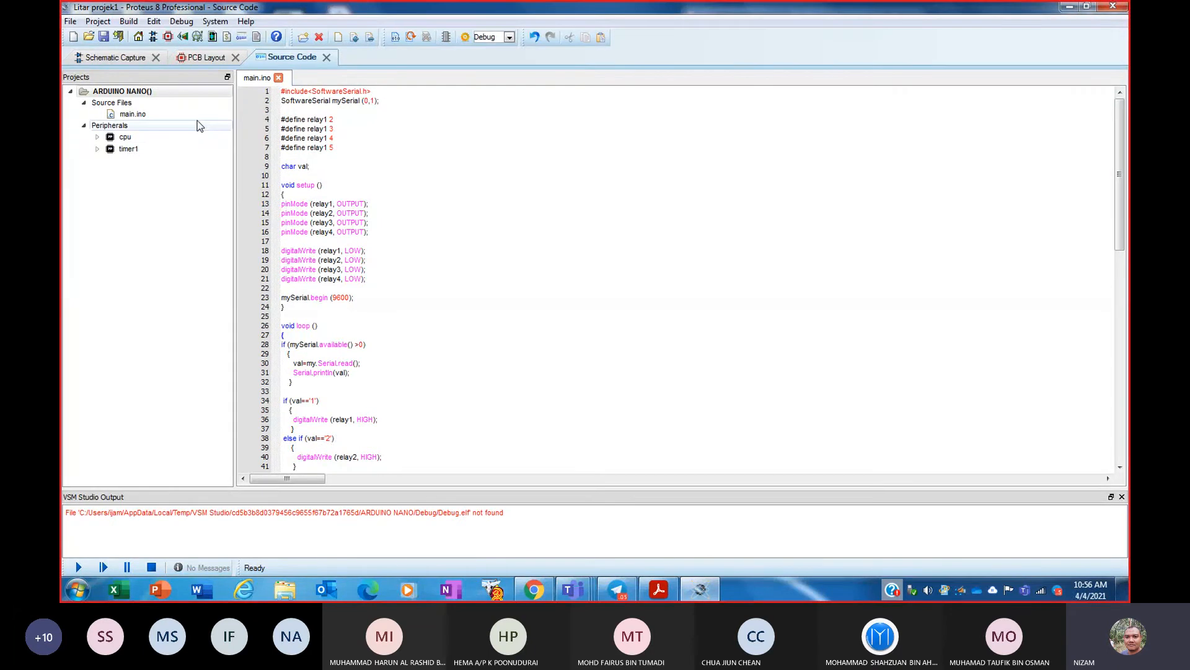
{"action": "right_click", "coordinate": [131, 115]}
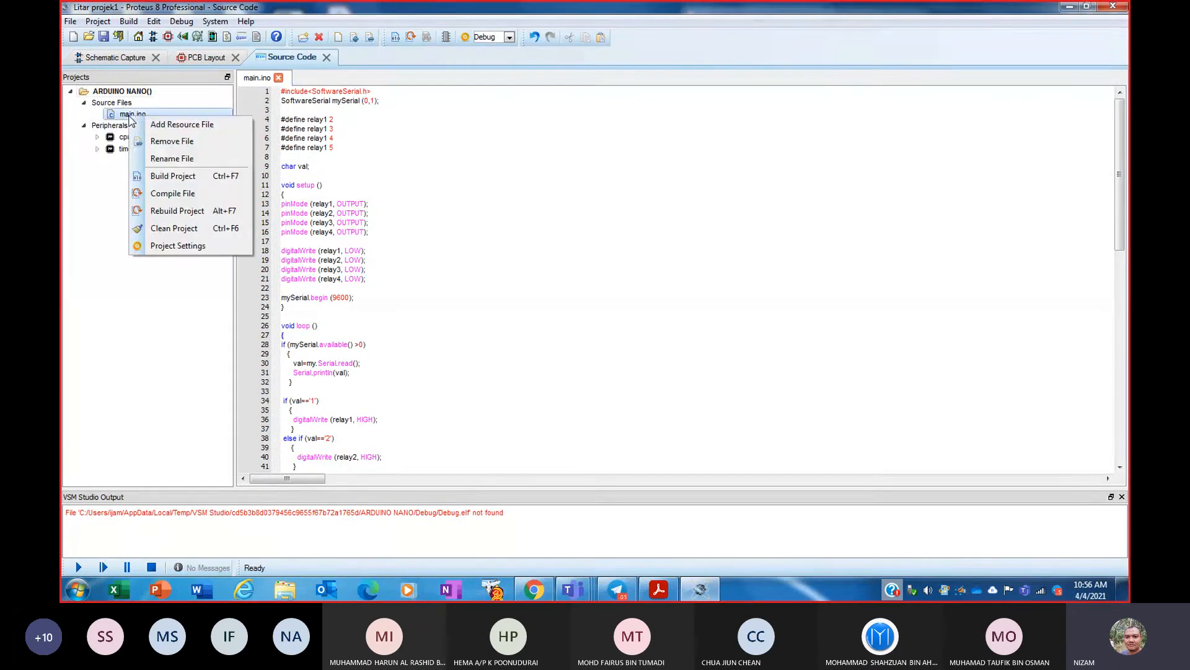
{"action": "left_click", "coordinate": [172, 194]}
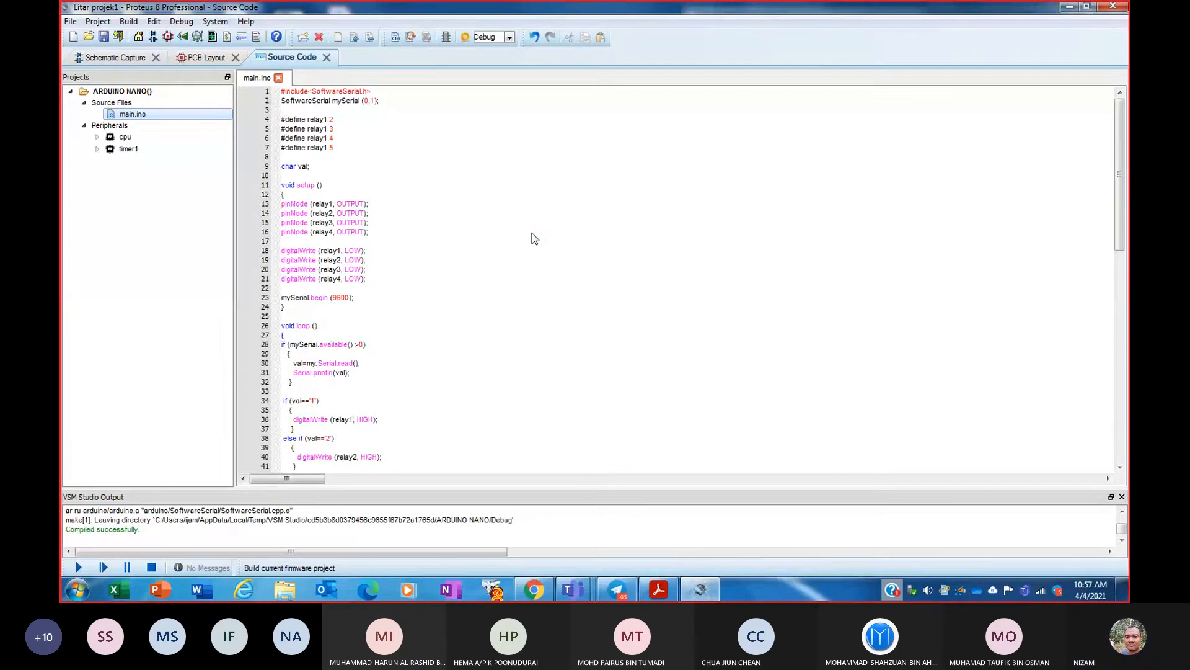
{"action": "right_click", "coordinate": [136, 115]}
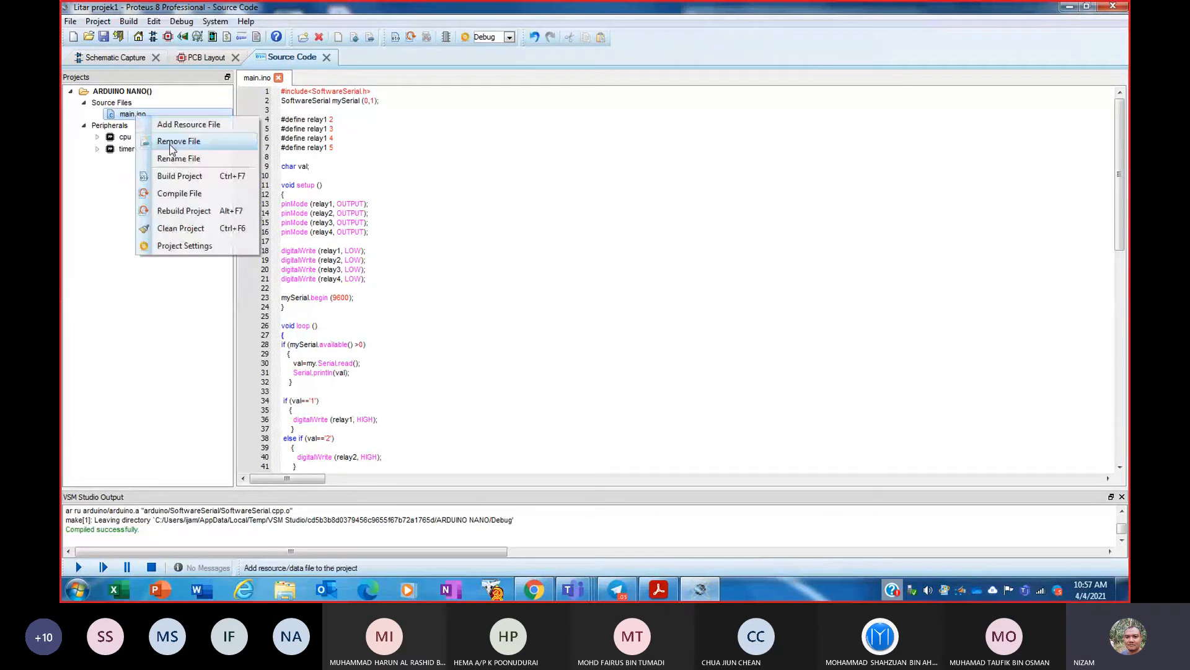
{"action": "left_click", "coordinate": [191, 179]}
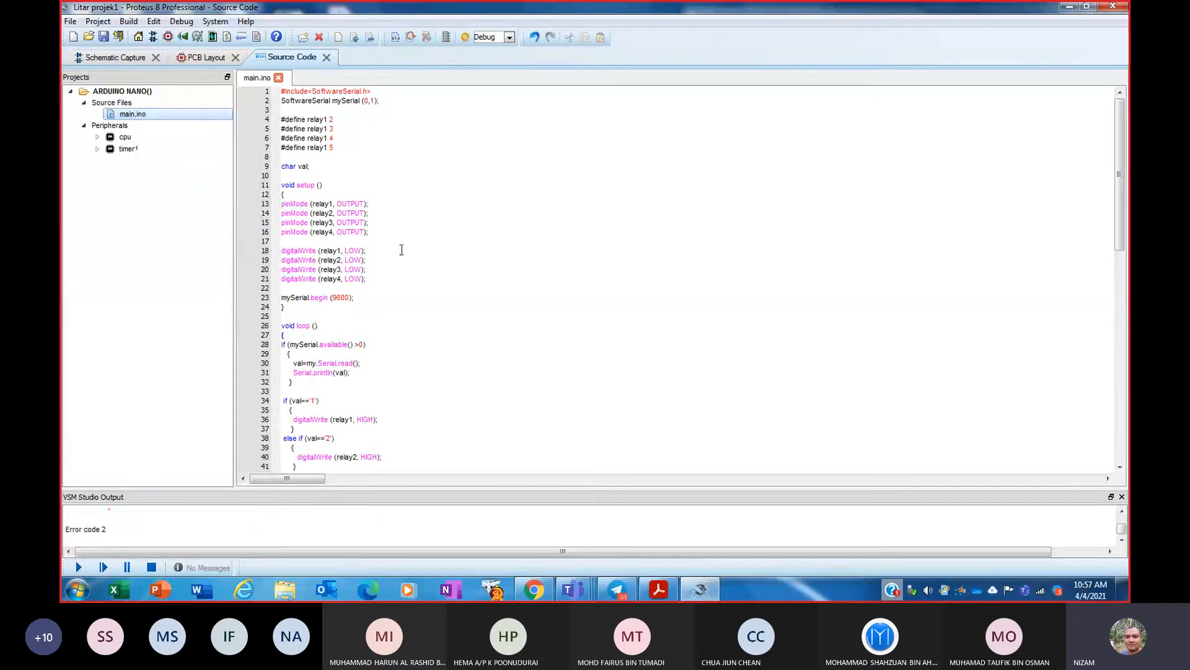
- Examine the build errors in the output log and locate the reported relay4 and relay3 lines in the code
{"action": "left_click", "coordinate": [1123, 513]}
{"action": "left_click", "coordinate": [1122, 512]}
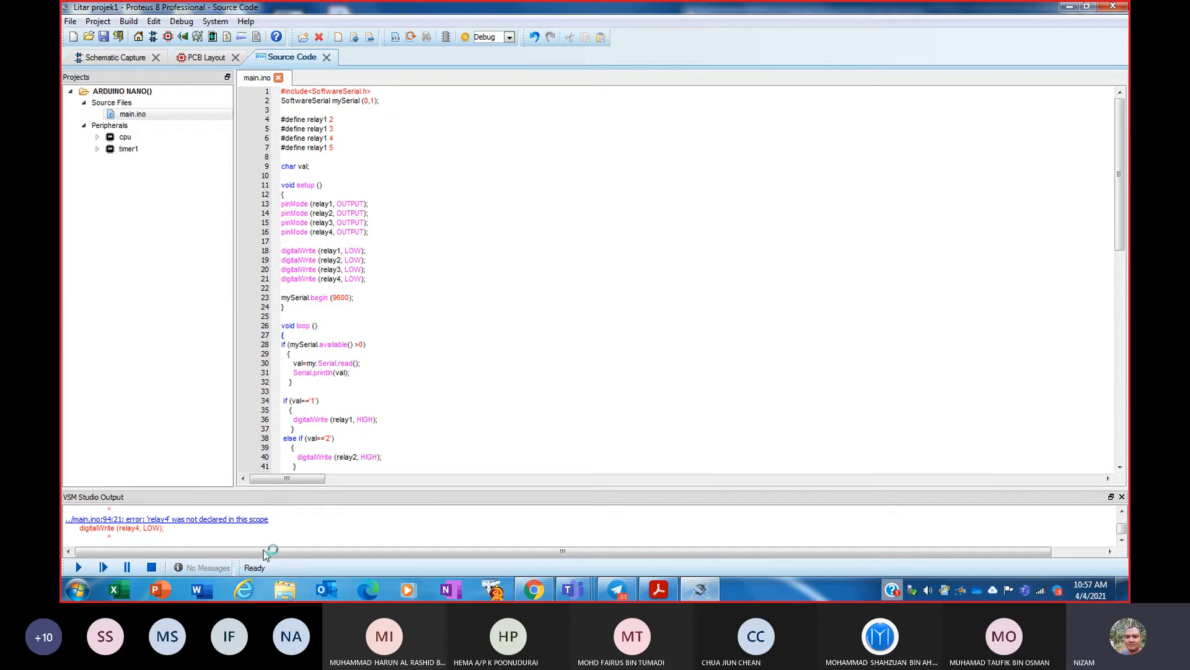
{"action": "left_click", "coordinate": [232, 527]}
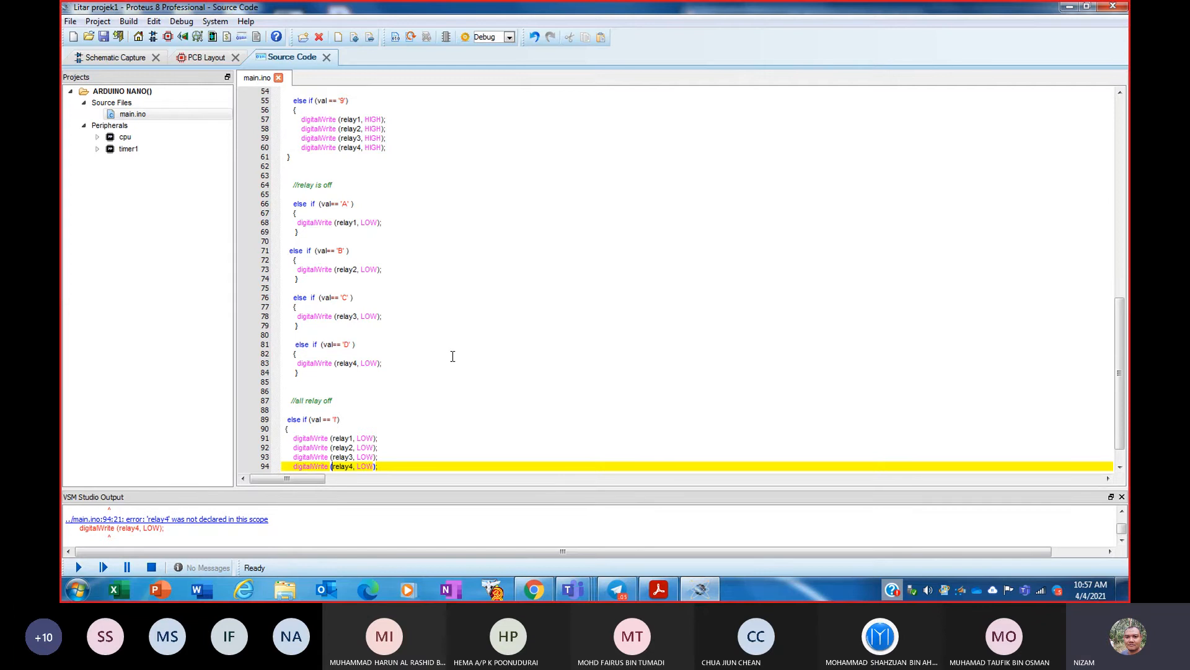
{"action": "scroll", "coordinate": [452, 356], "scroll_direction": "down", "scroll_amount": 1}
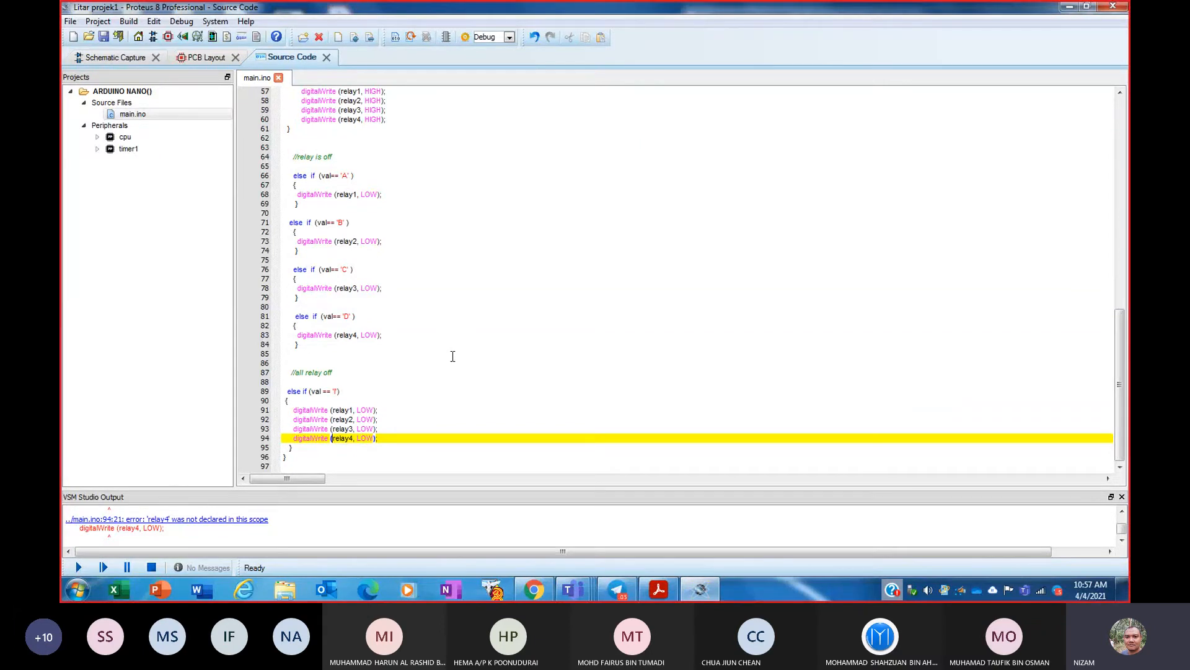
{"action": "left_click", "coordinate": [457, 429]}
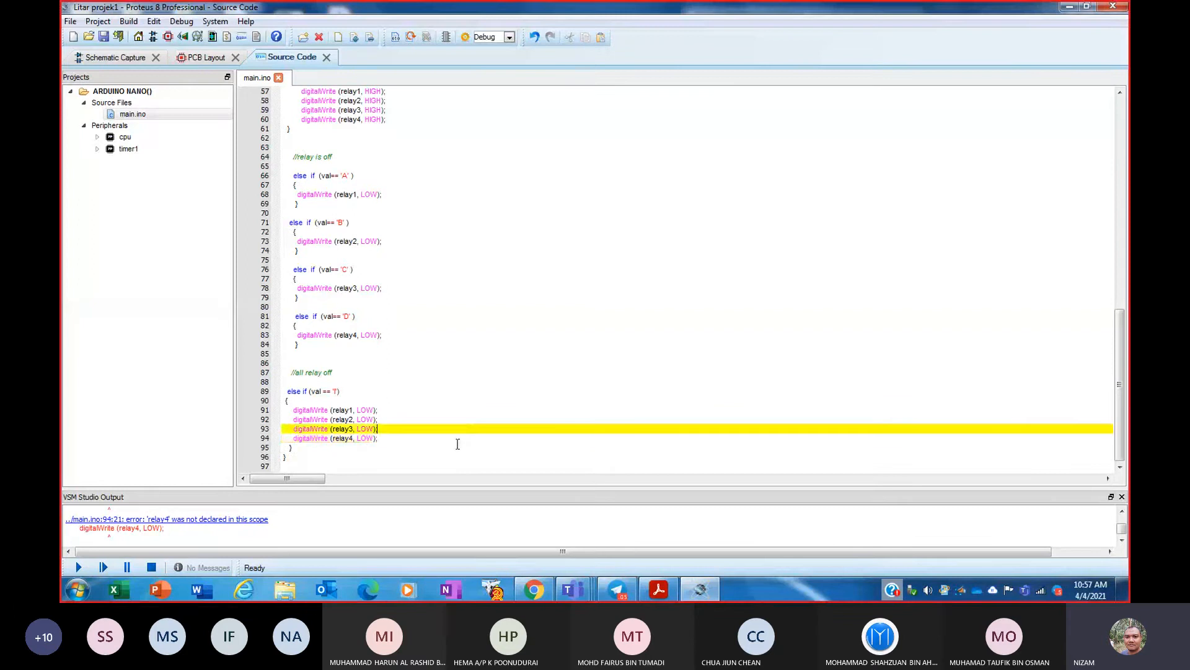
{"action": "left_click", "coordinate": [463, 467]}
{"action": "left_click", "coordinate": [722, 542]}
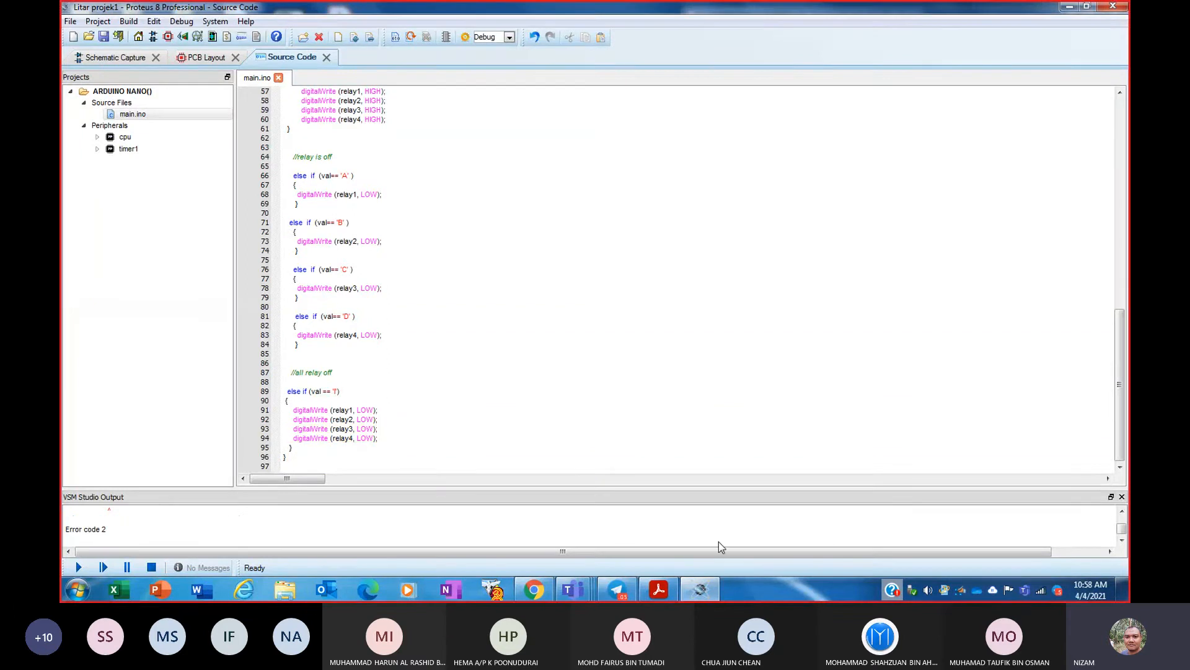
{"action": "scroll", "coordinate": [361, 532], "scroll_direction": "up", "scroll_amount": 1}
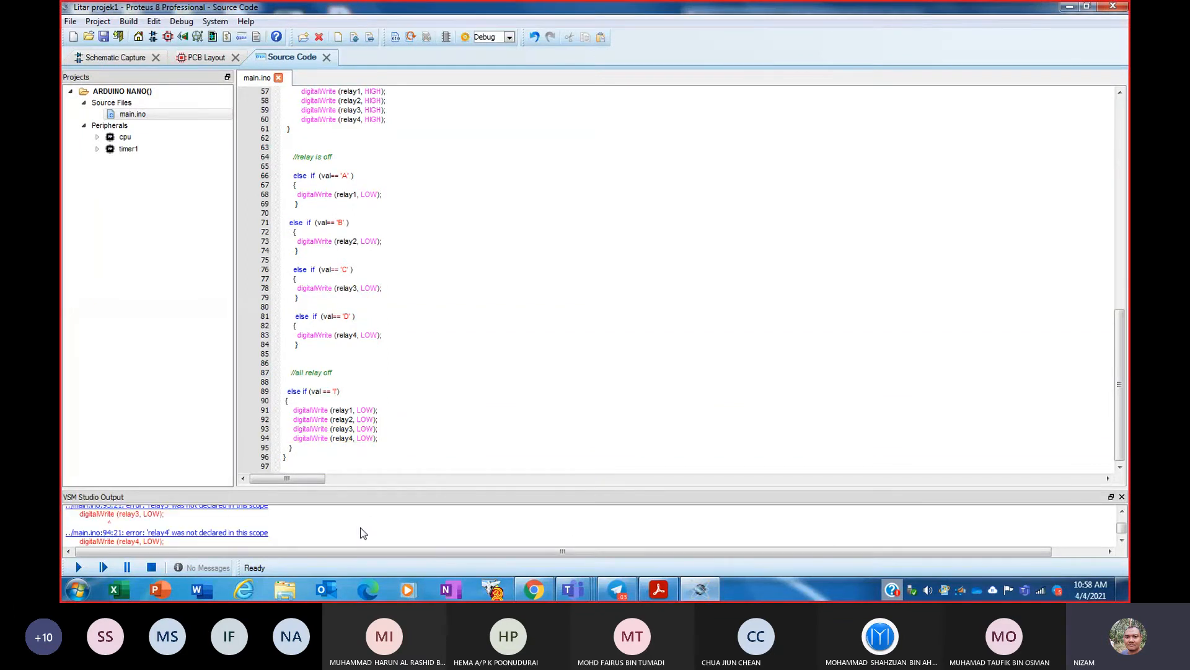
{"action": "left_click", "coordinate": [236, 509]}
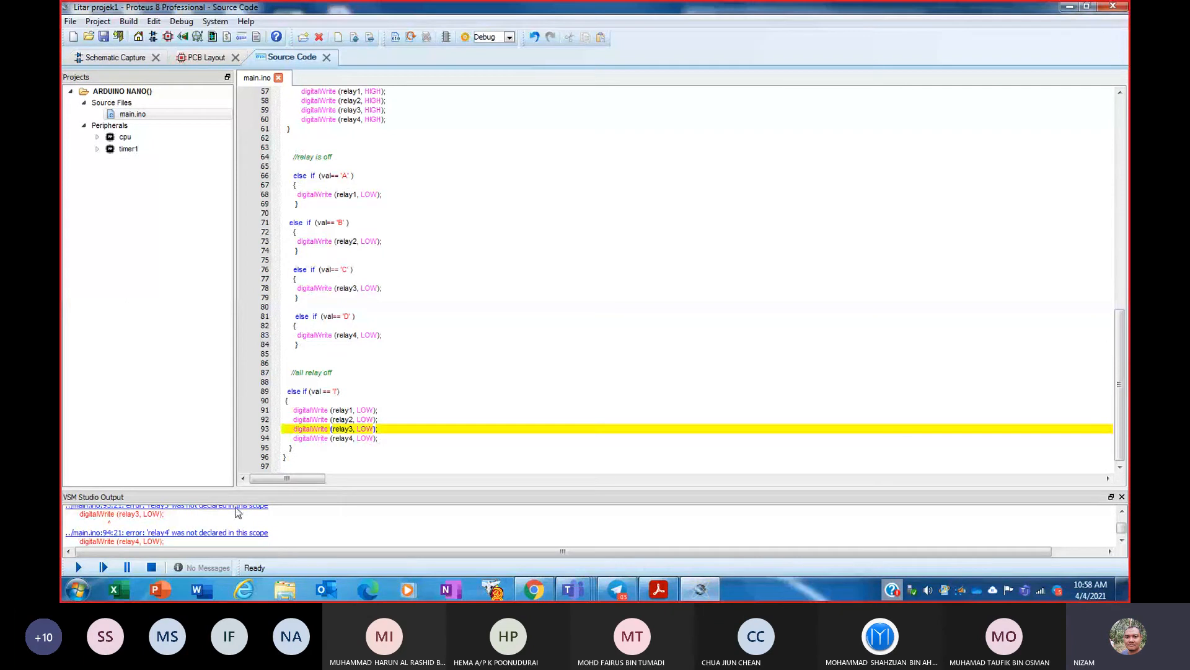
- Examine the remaining build messages, locating the reported relay2 line and the relay1 redefinition notes
{"action": "scroll", "coordinate": [237, 510], "scroll_direction": "up", "scroll_amount": 1}
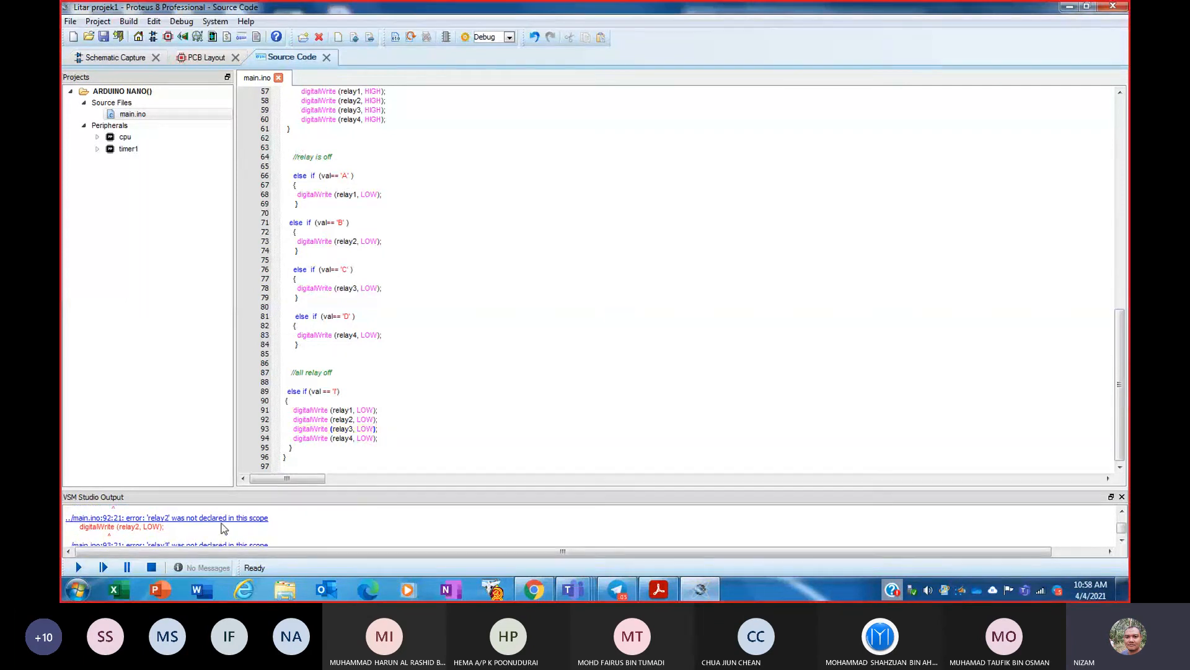
{"action": "left_click", "coordinate": [223, 518]}
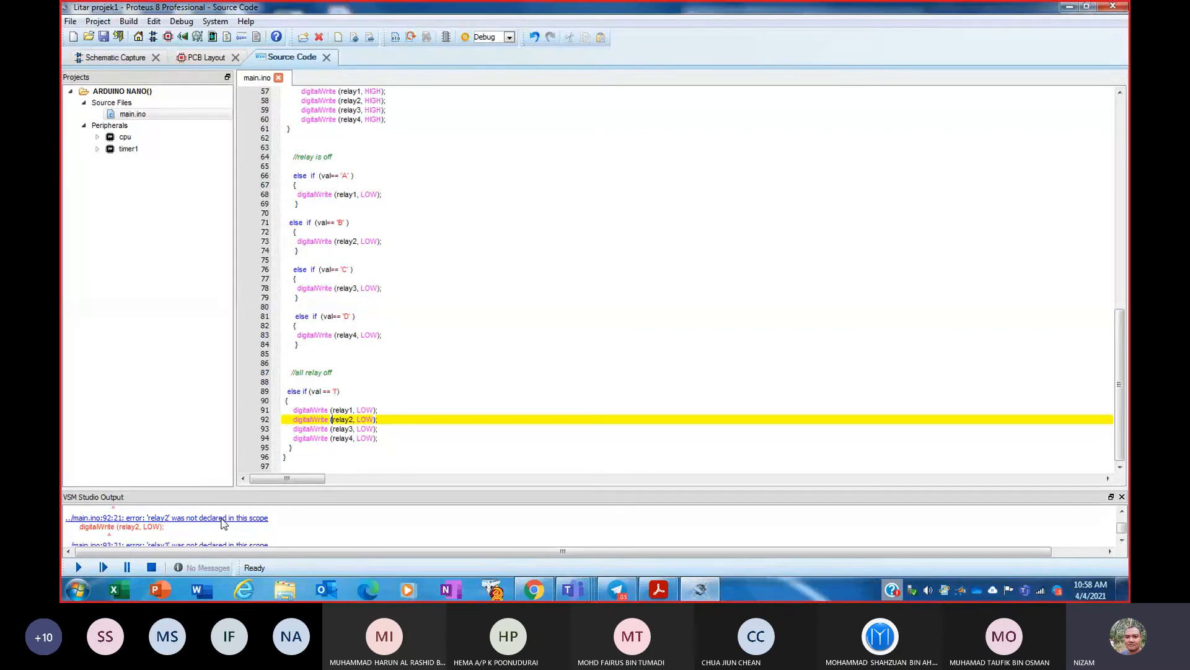
{"action": "scroll", "coordinate": [223, 524], "scroll_direction": "up", "scroll_amount": 5}
{"action": "scroll", "coordinate": [223, 524], "scroll_direction": "up", "scroll_amount": 8}
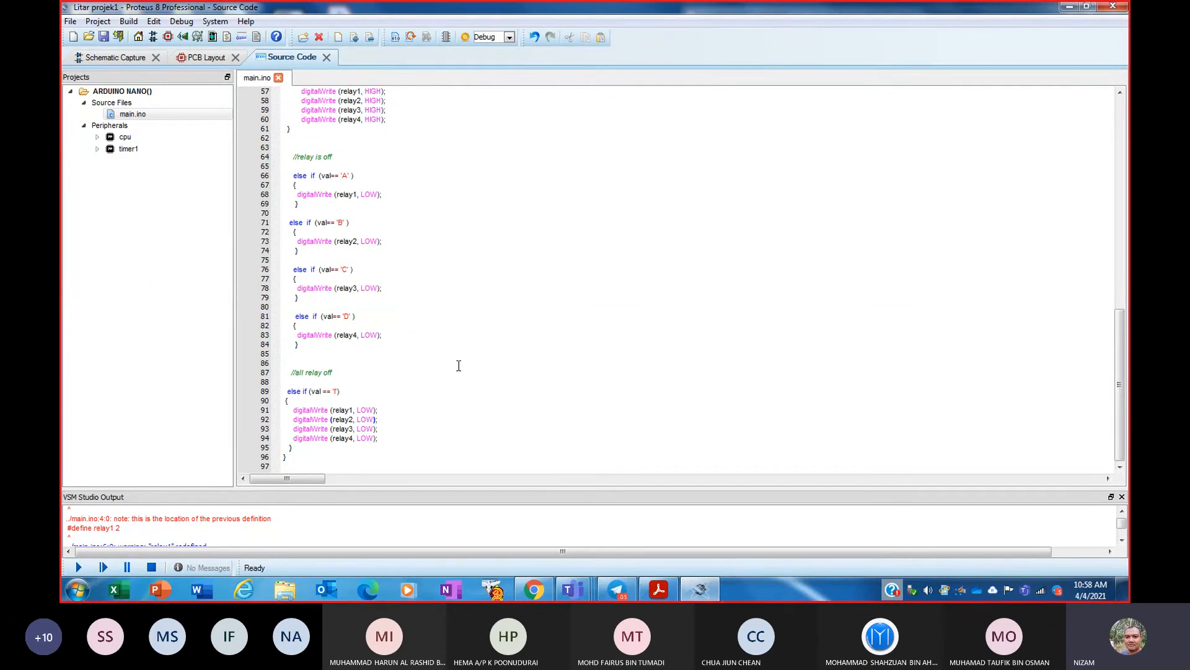
{"action": "scroll", "coordinate": [470, 344], "scroll_direction": "down", "scroll_amount": 1}
- Copy the complete main.ino sketch, from the SoftwareSerial include to the last line
{"action": "left_click", "coordinate": [307, 466]}
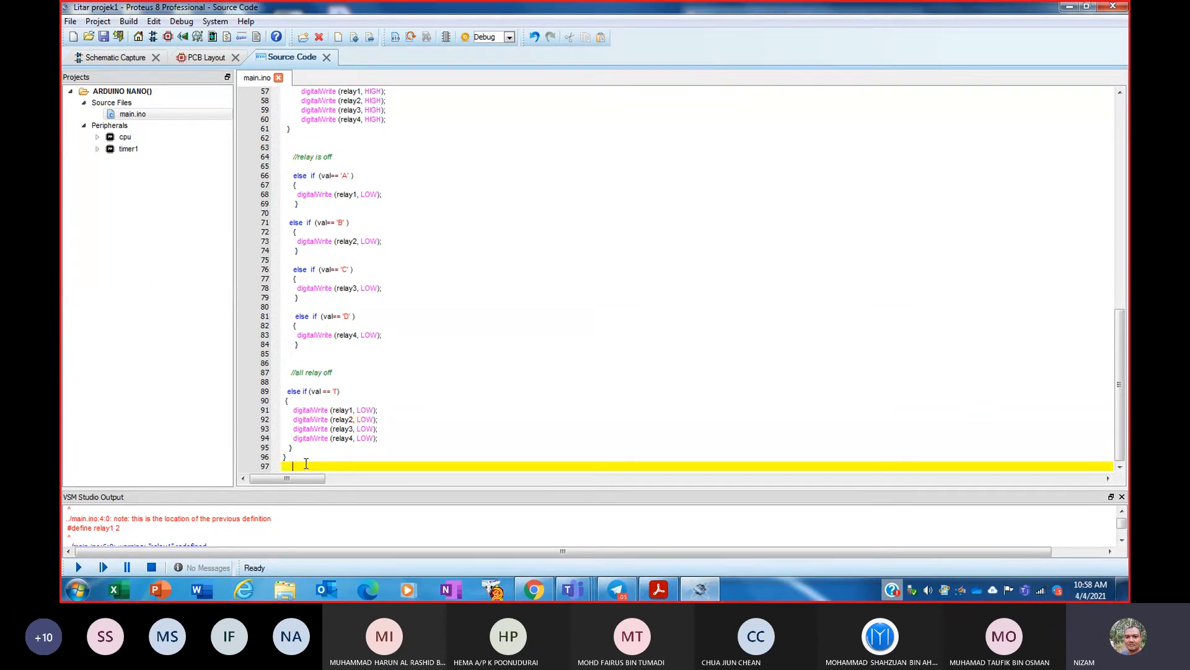
{"action": "left_click_drag", "start_coordinate": [307, 465], "coordinate": [304, 96]}
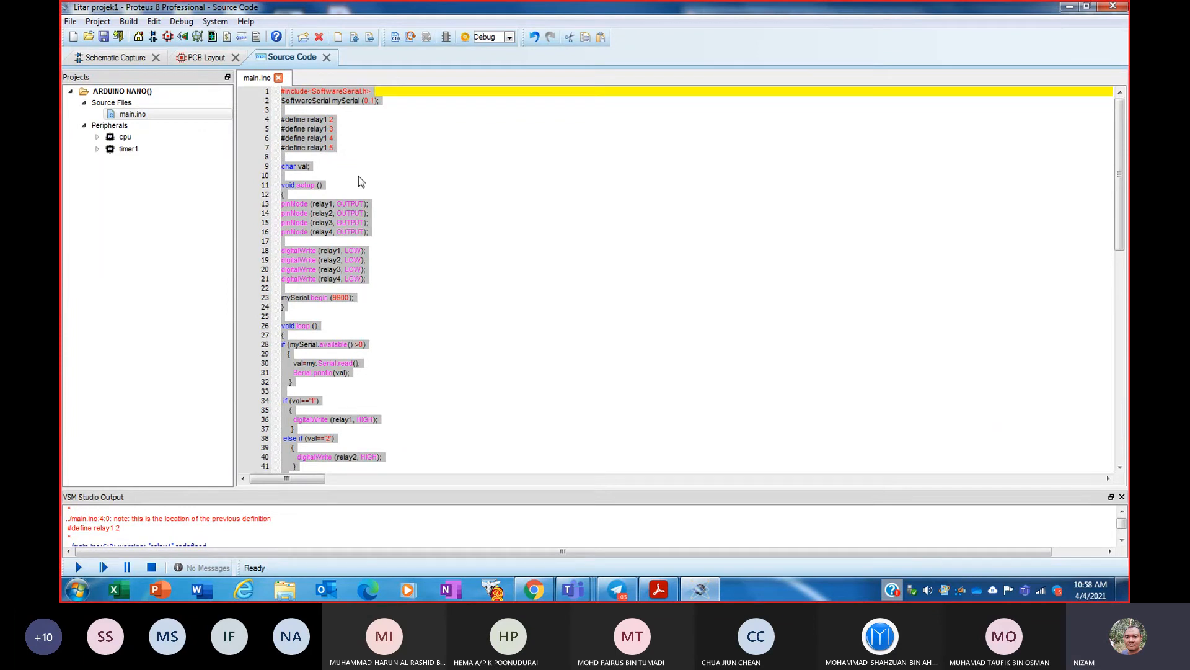
{"action": "left_click", "coordinate": [357, 127]}
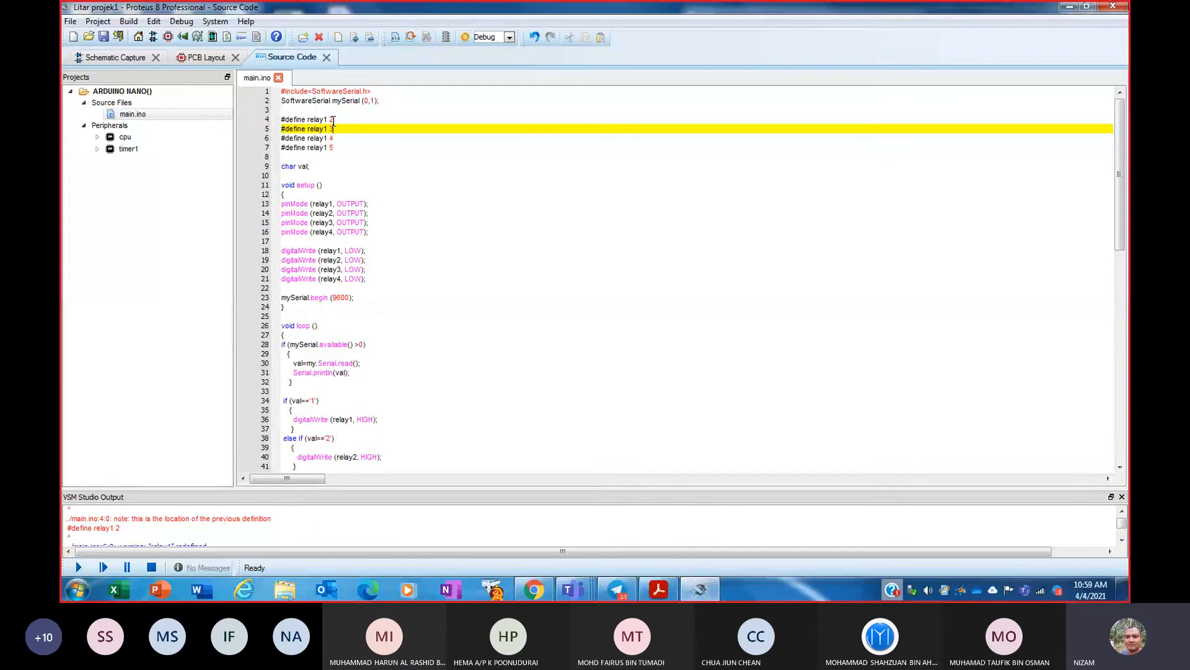
{"action": "scroll", "coordinate": [478, 263], "scroll_direction": "down", "scroll_amount": 18}
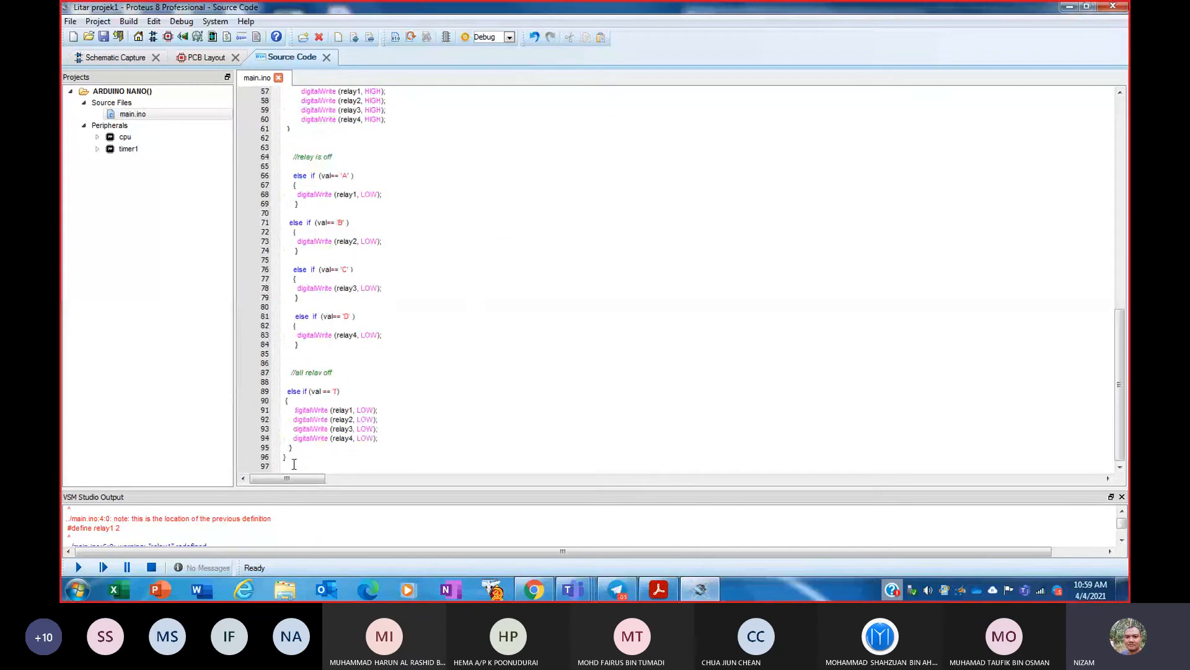
{"action": "left_click_drag", "start_coordinate": [294, 464], "coordinate": [280, 87]}
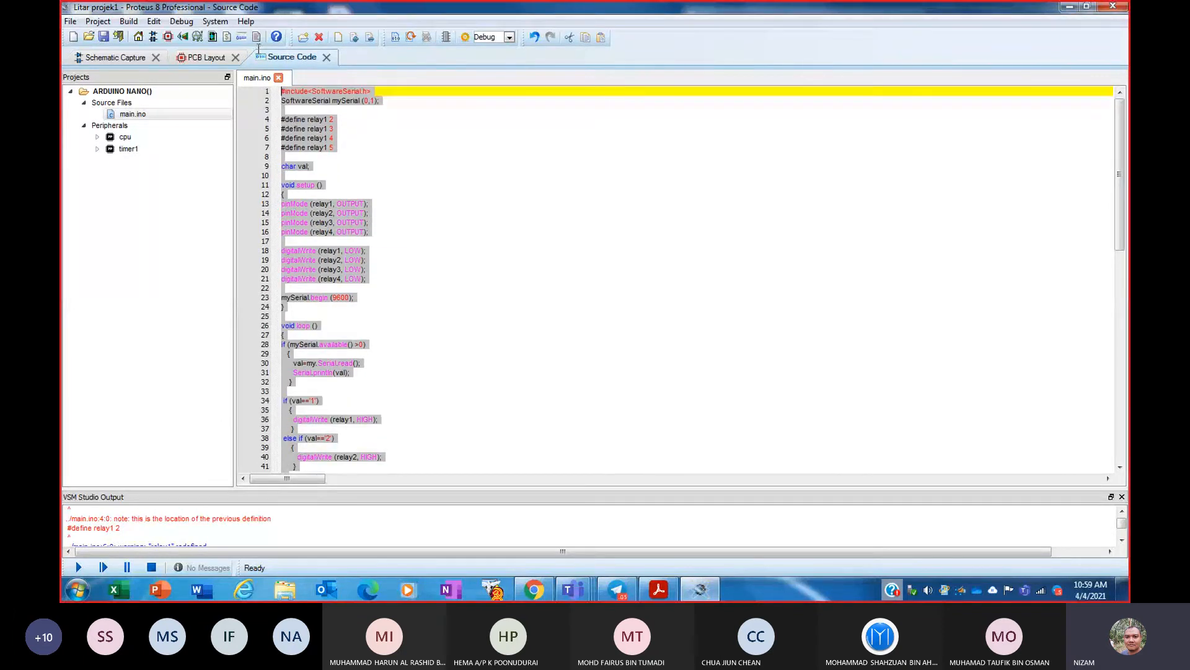
{"action": "right_click", "coordinate": [310, 97]}
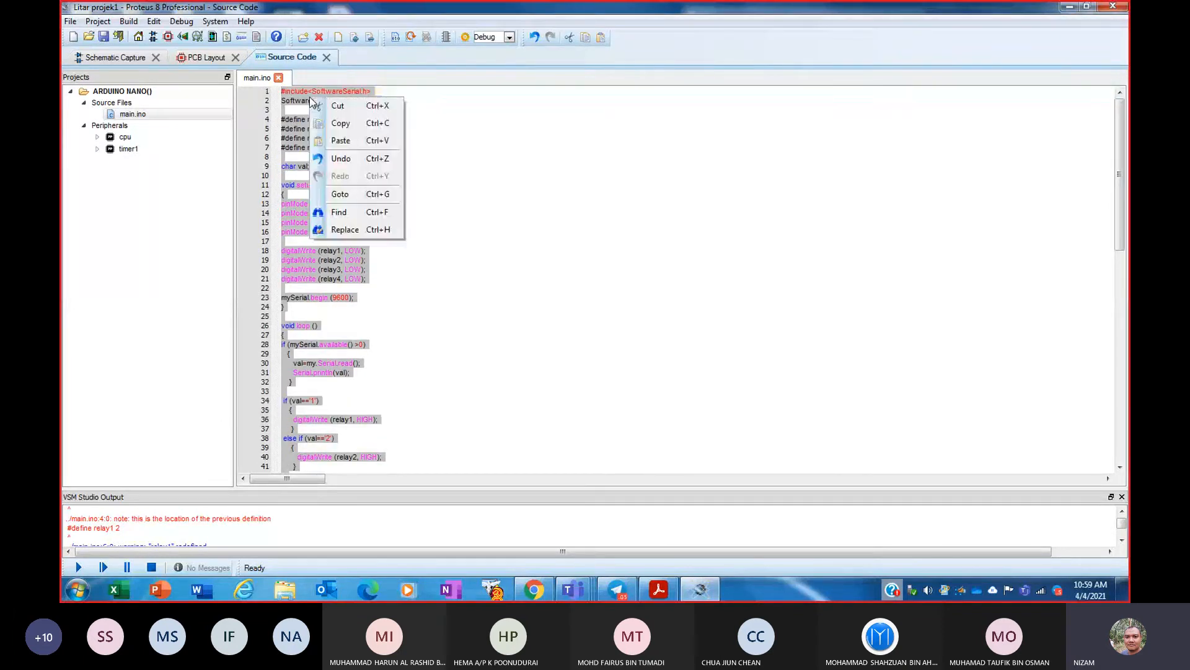
{"action": "left_click", "coordinate": [340, 124]}
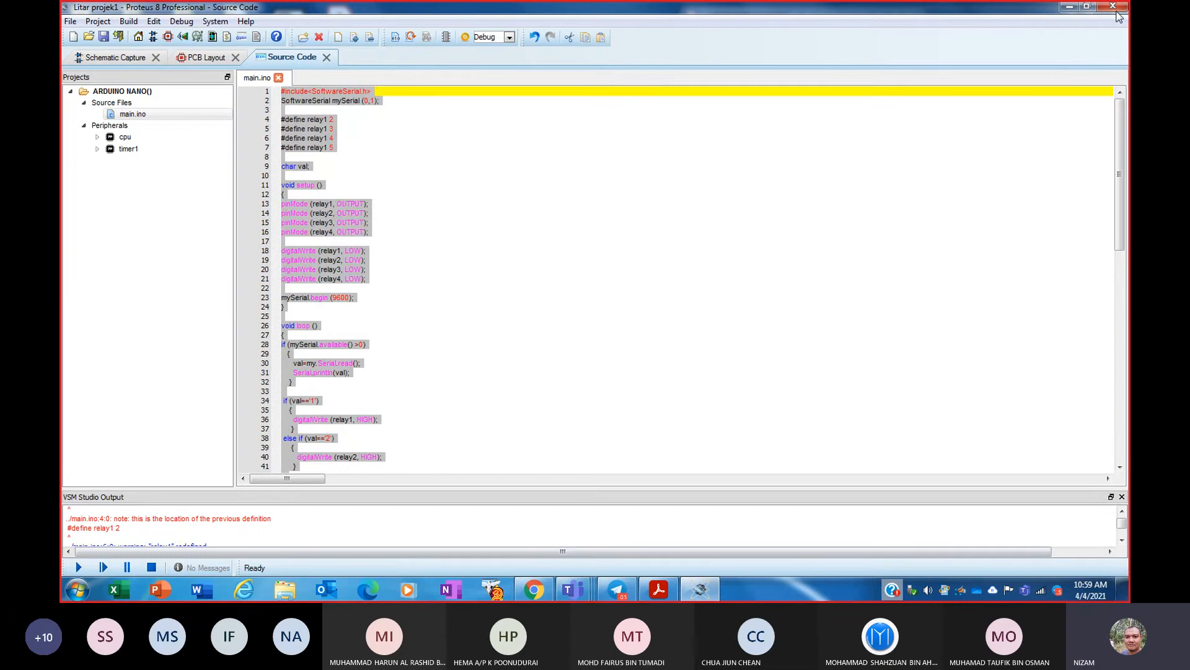
- Minimize Proteus and the circuit PDF, run the Arduino installer from the desktop, accept its license and install to the default folder
{"action": "left_click", "coordinate": [1070, 9]}
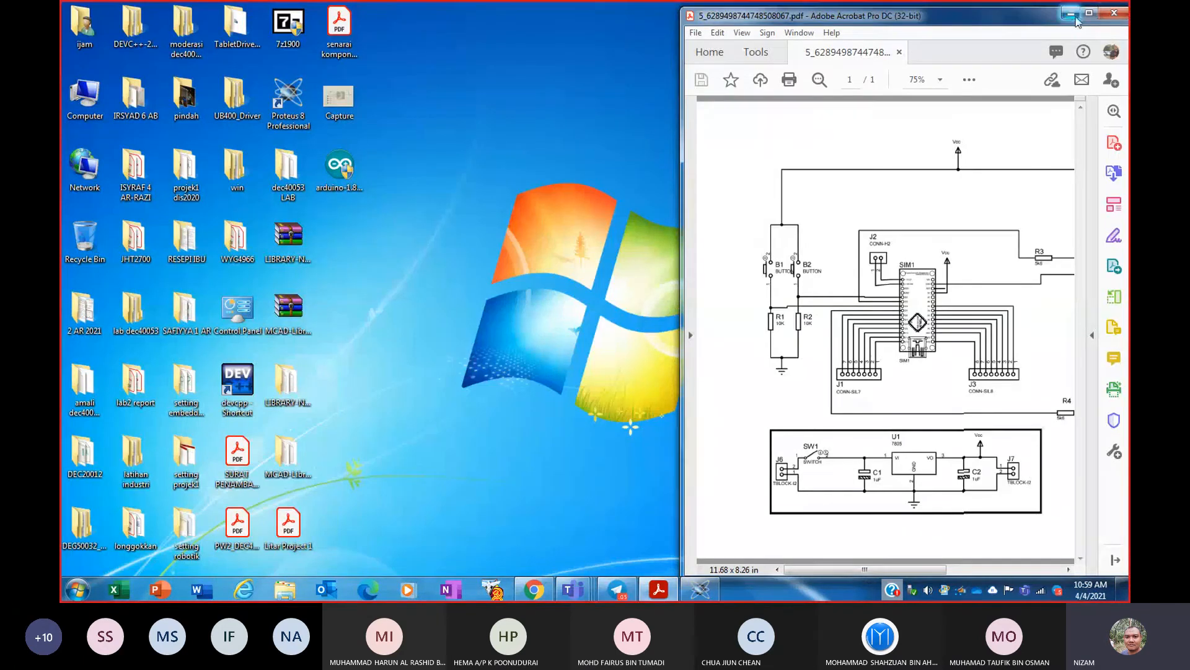
{"action": "left_click", "coordinate": [1072, 12]}
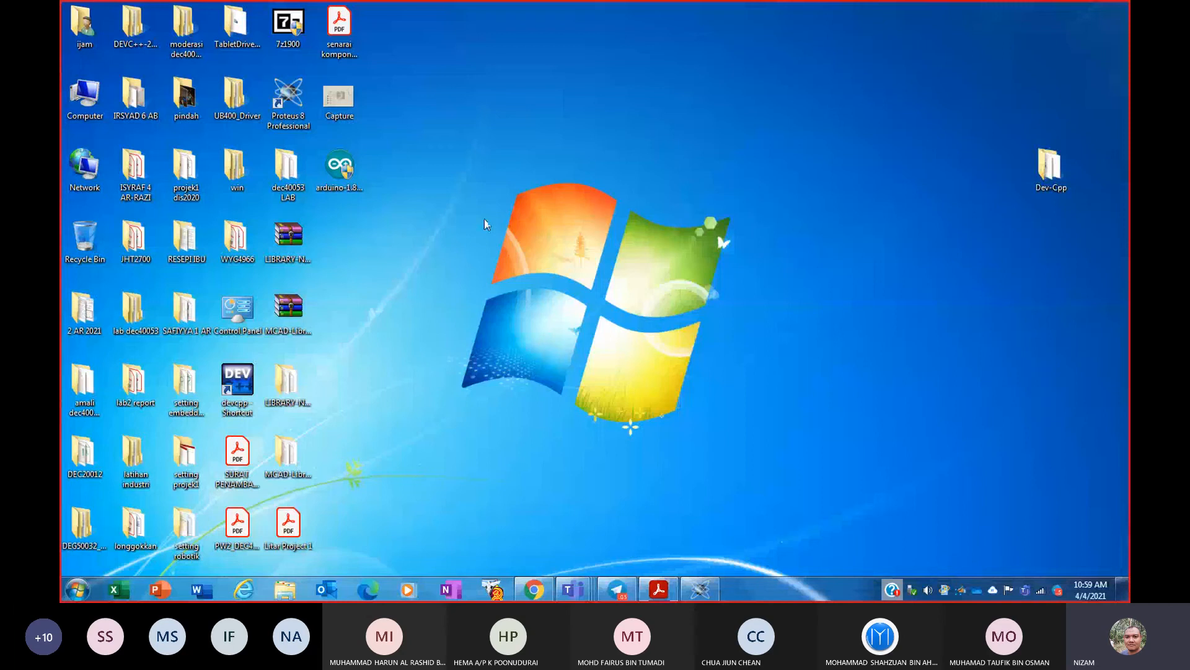
{"action": "double_click", "coordinate": [339, 166]}
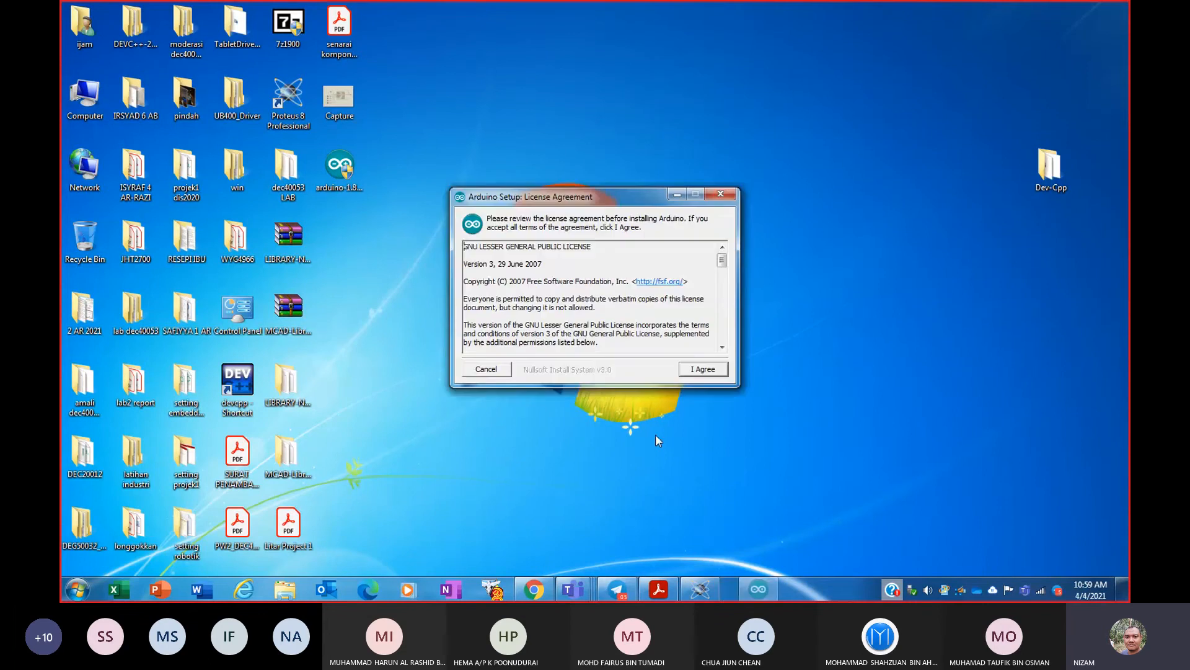
{"action": "left_click", "coordinate": [706, 369]}
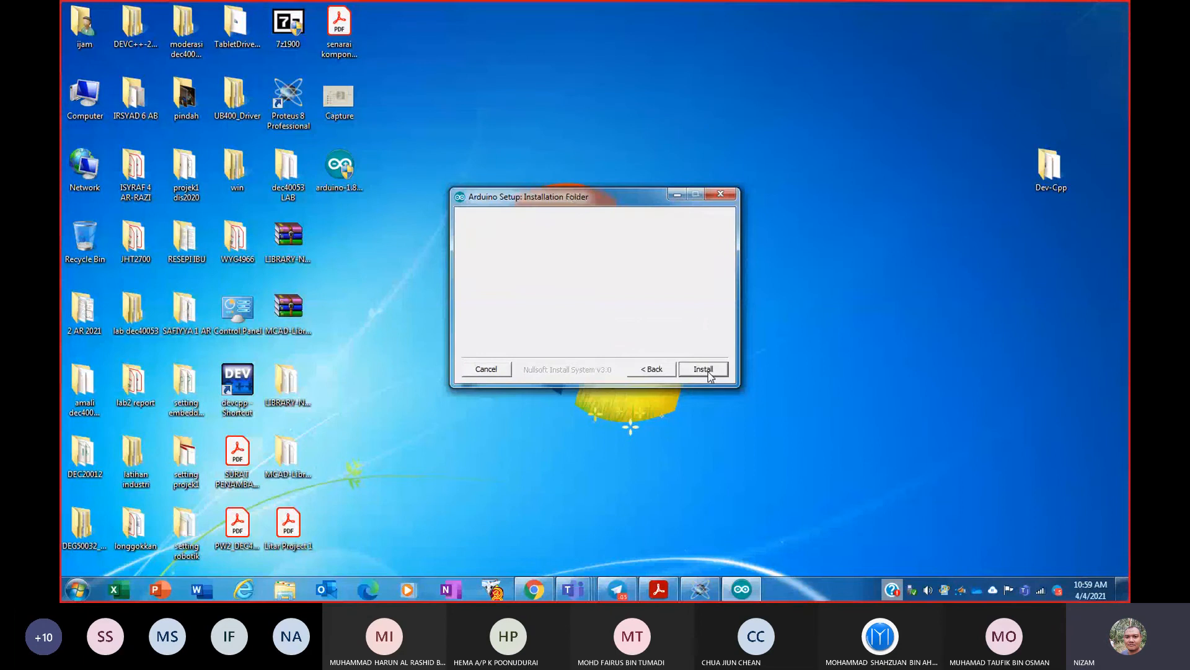
{"action": "left_click", "coordinate": [708, 370]}
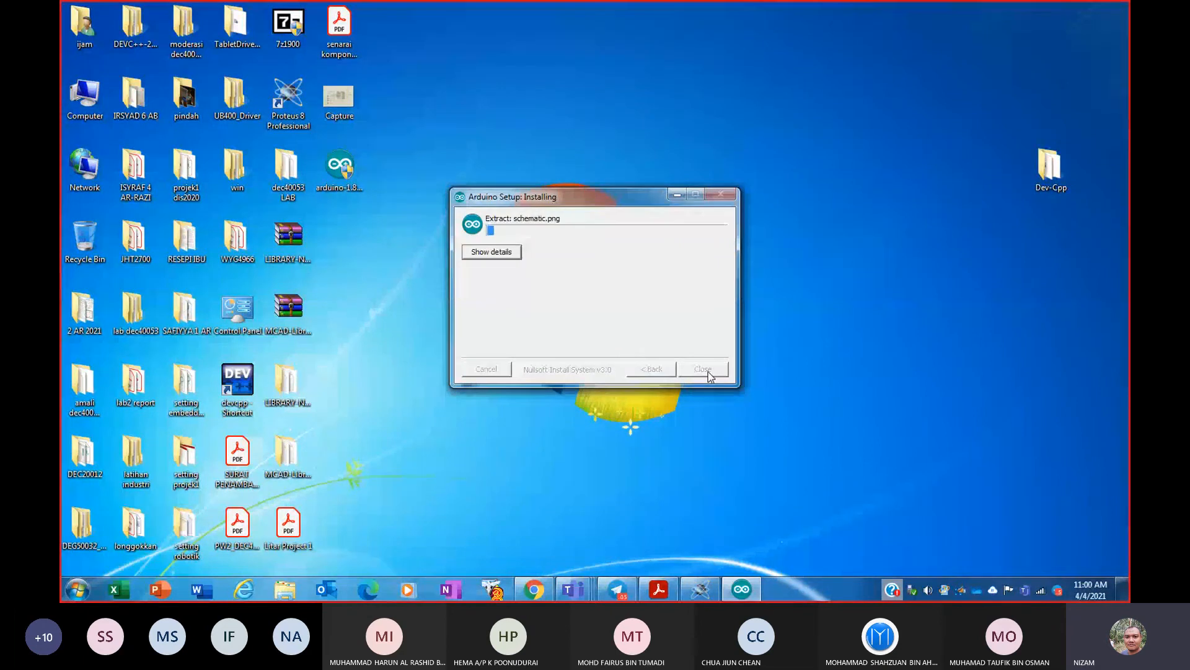
- Switch to Chrome and load spmp.polipd.edu.my/login.jsp
{"action": "left_click", "coordinate": [528, 594]}
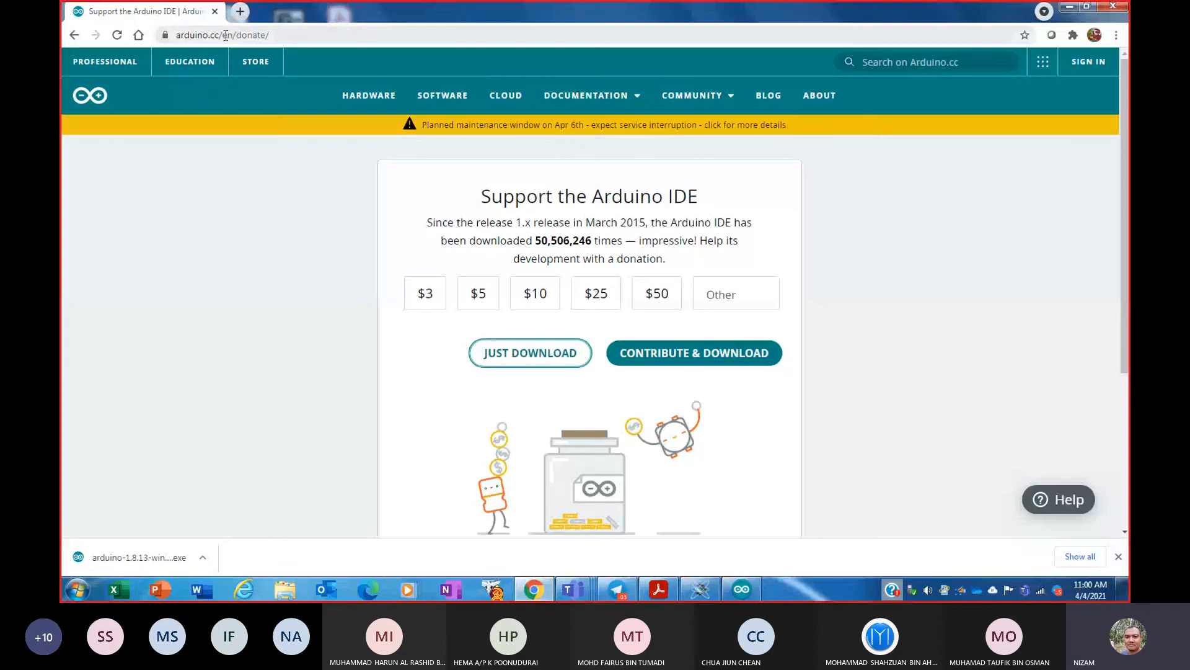
{"action": "left_click", "coordinate": [224, 36]}
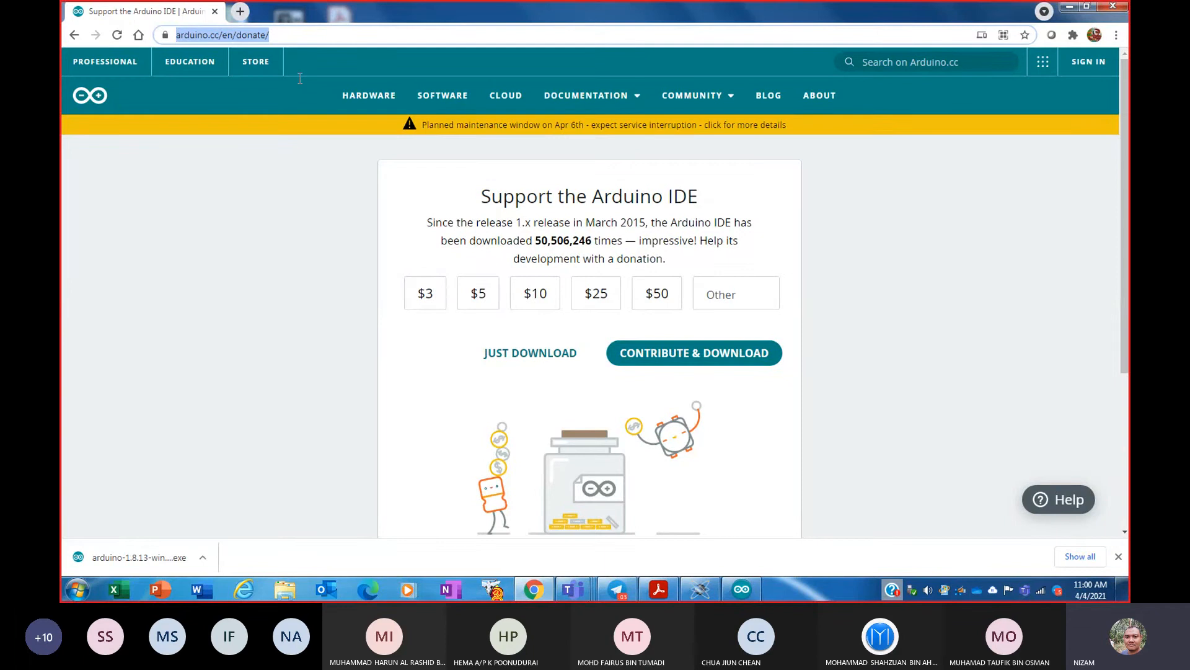
{"action": "type", "text": "spmp.polipd.edu.my/login.jsp"}
{"action": "key", "text": "Return"}
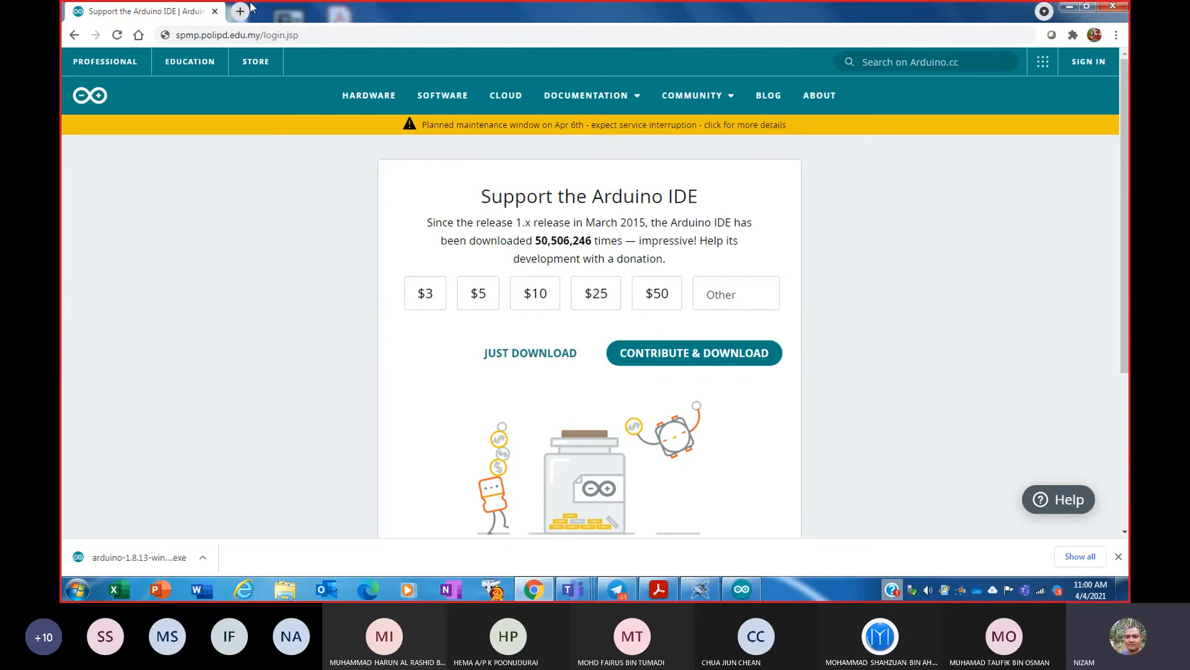
{"action": "left_click", "coordinate": [328, 37]}
{"action": "left_click", "coordinate": [328, 36]}
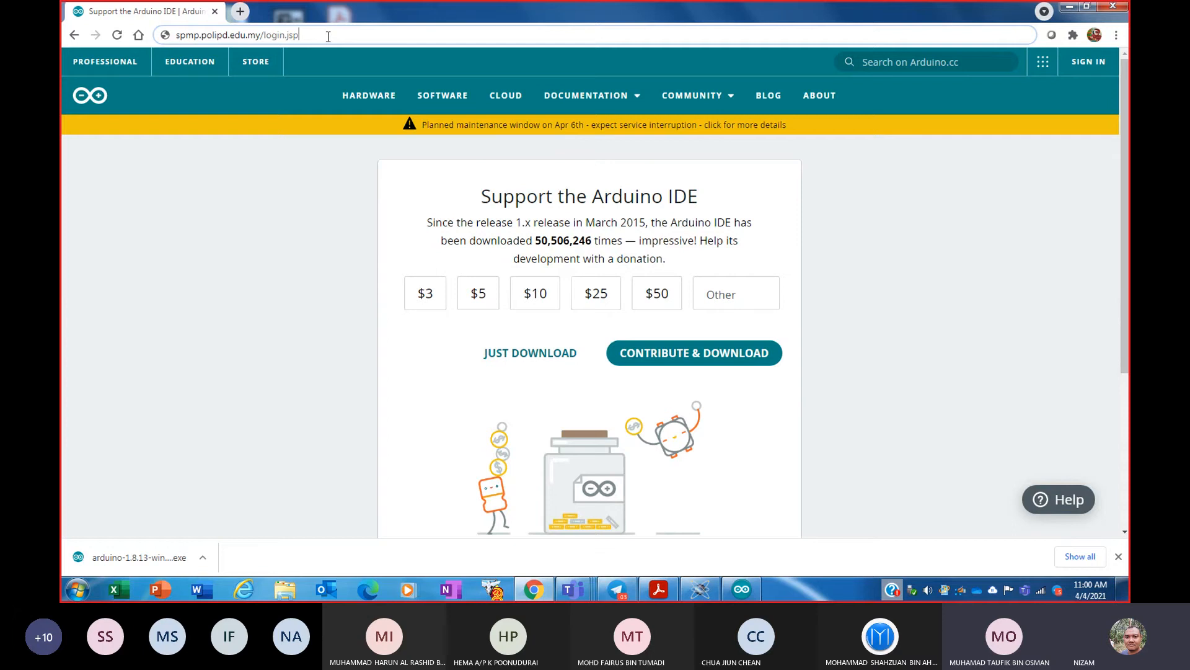
{"action": "key", "text": "Return"}
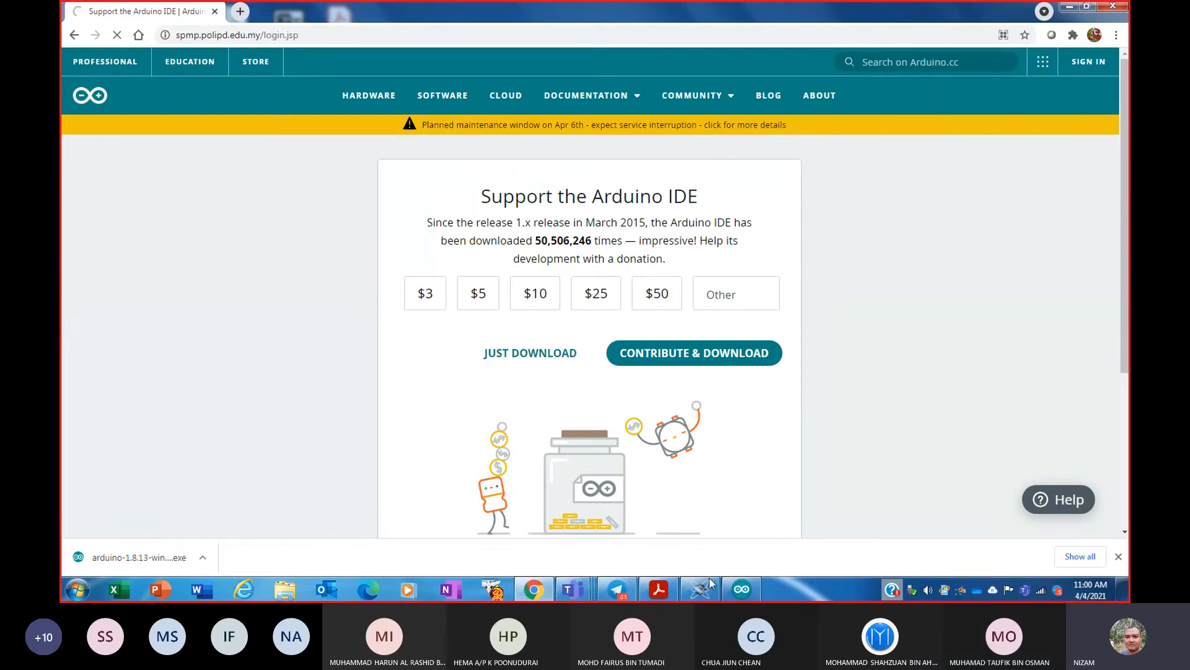
- Check the Arduino installation progress and return to Proteus to view the schematic
{"action": "left_click", "coordinate": [740, 590]}
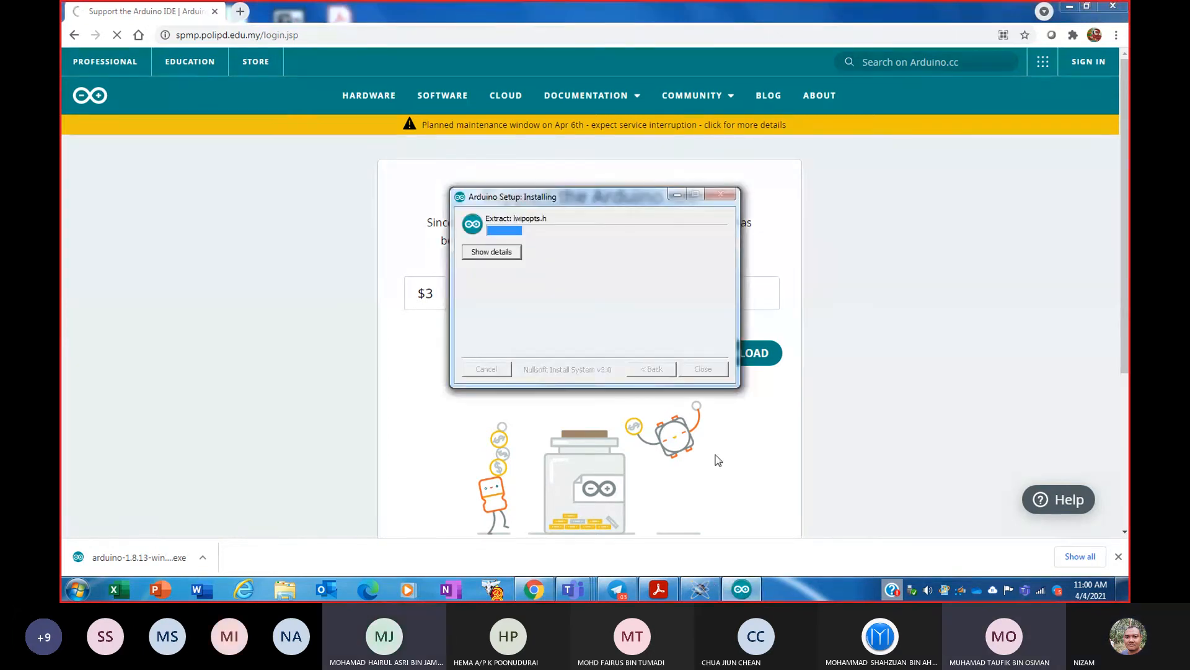
{"action": "left_click", "coordinate": [697, 594]}
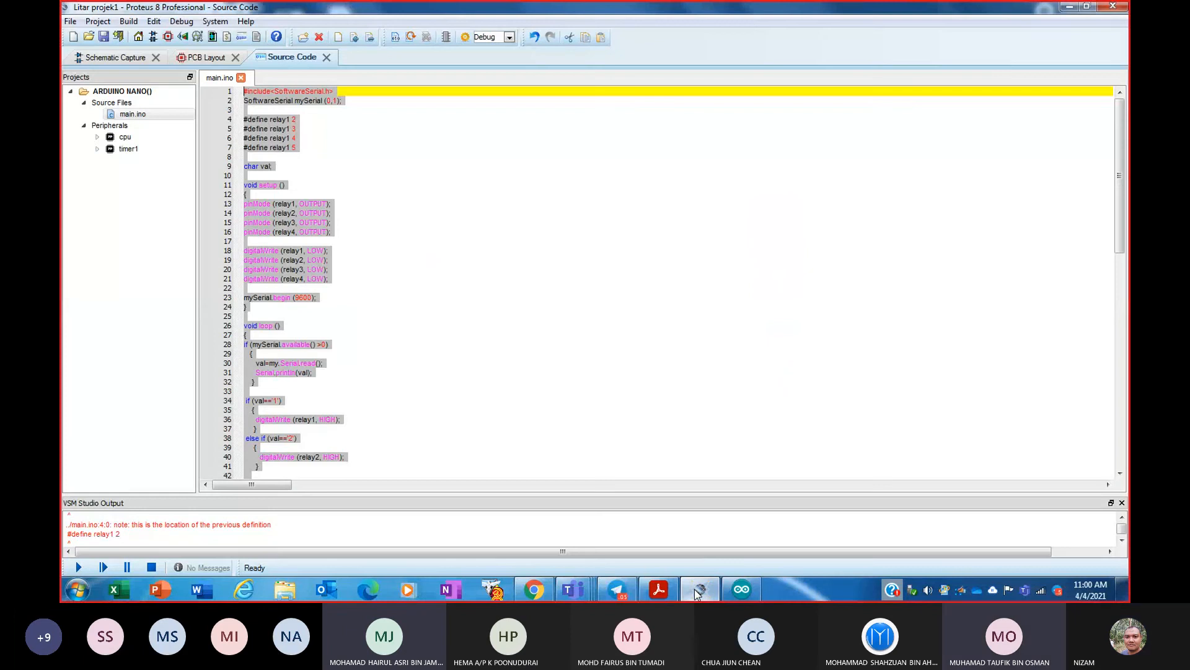
{"action": "left_click", "coordinate": [109, 58]}
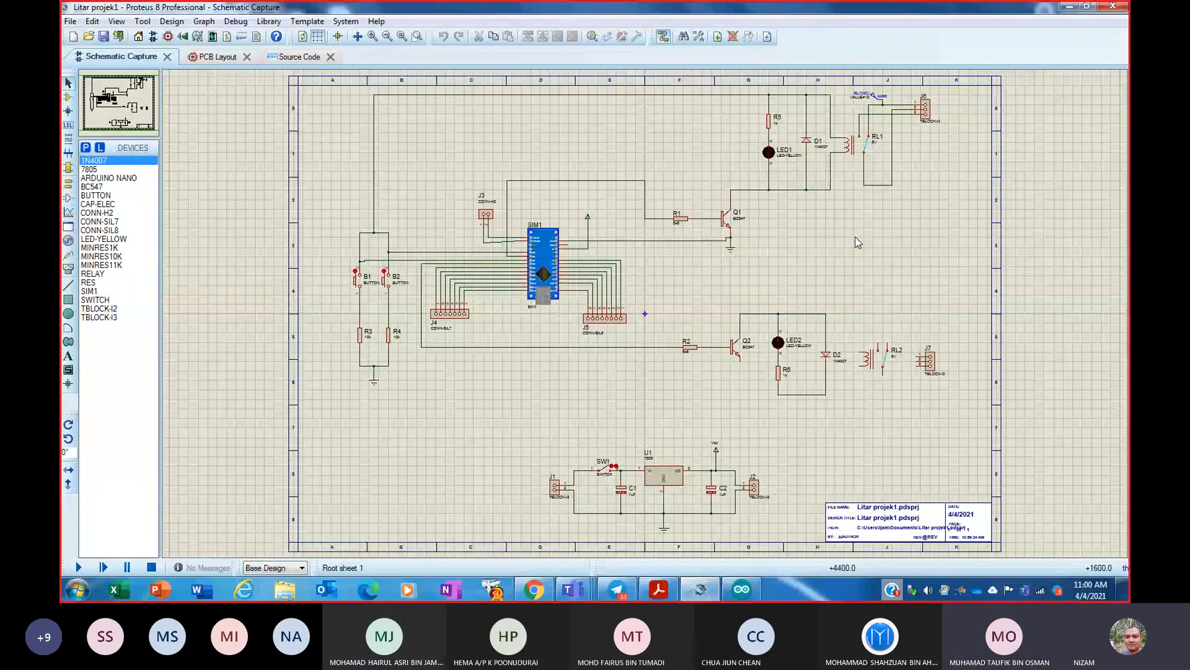
- Return to the schematic from the empty PCB layout and reopen the layout to load its components
{"action": "left_click", "coordinate": [206, 57]}
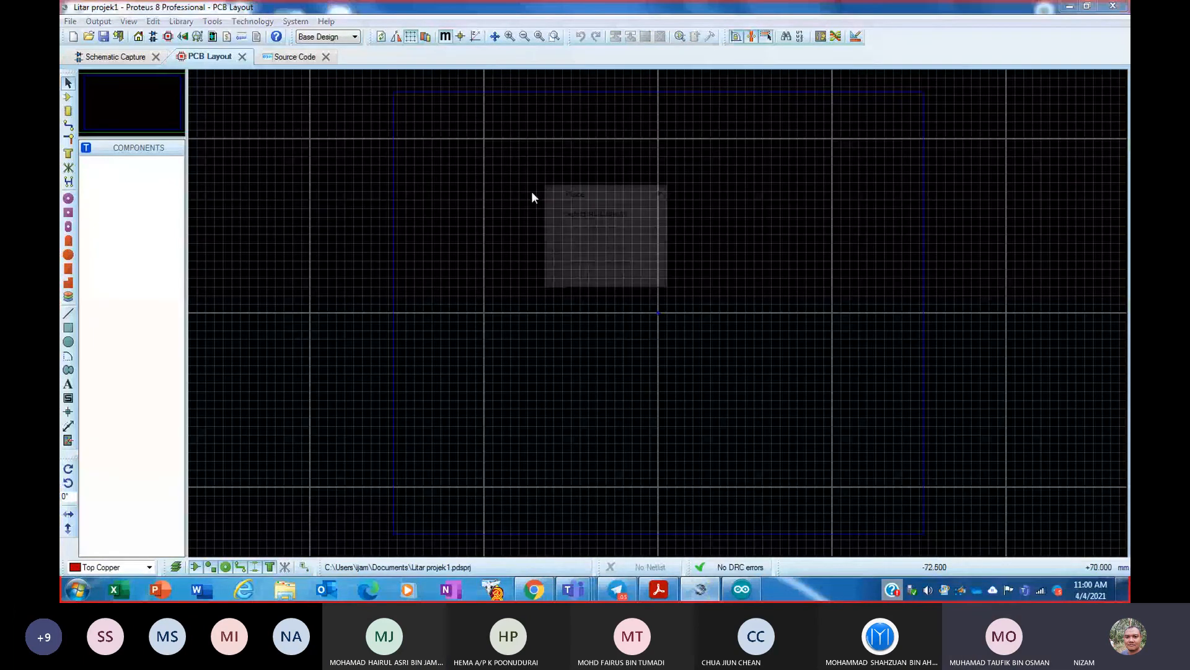
{"action": "mouse_move", "coordinate": [571, 195]}
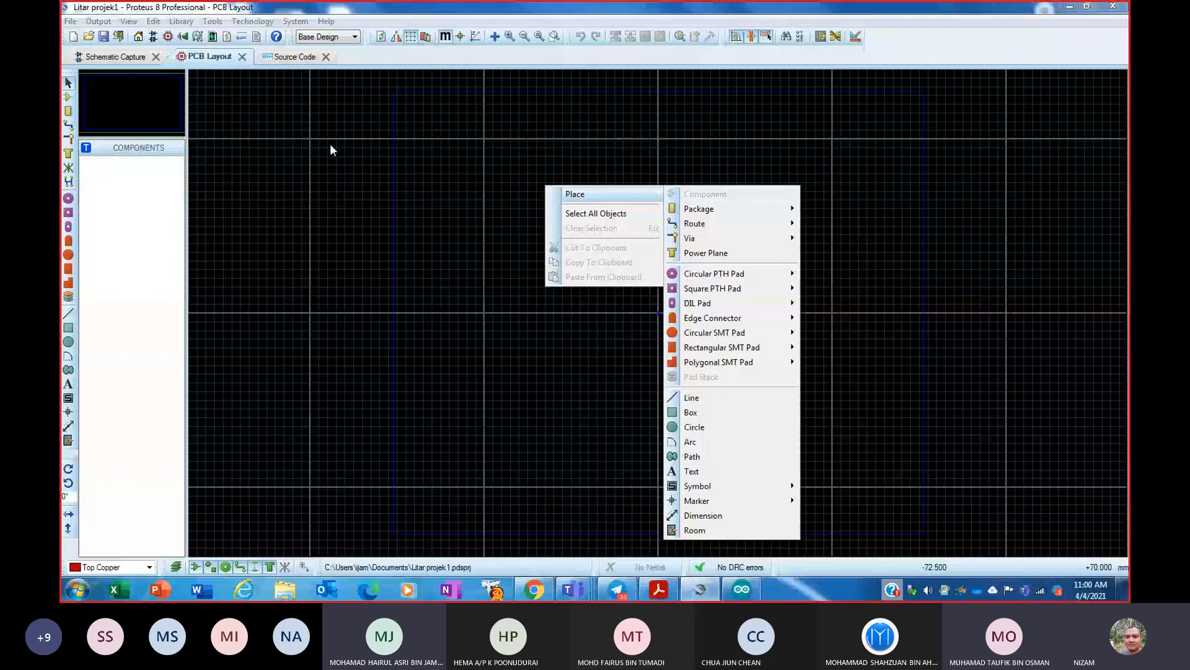
{"action": "left_click", "coordinate": [106, 57]}
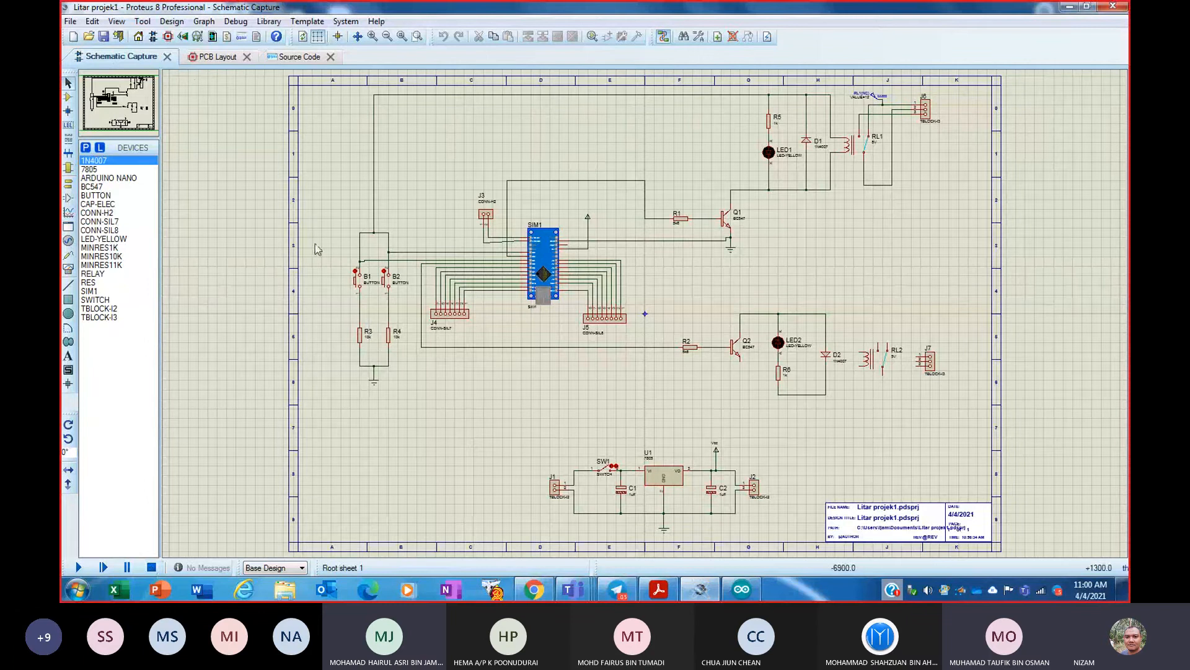
{"action": "left_click", "coordinate": [206, 59]}
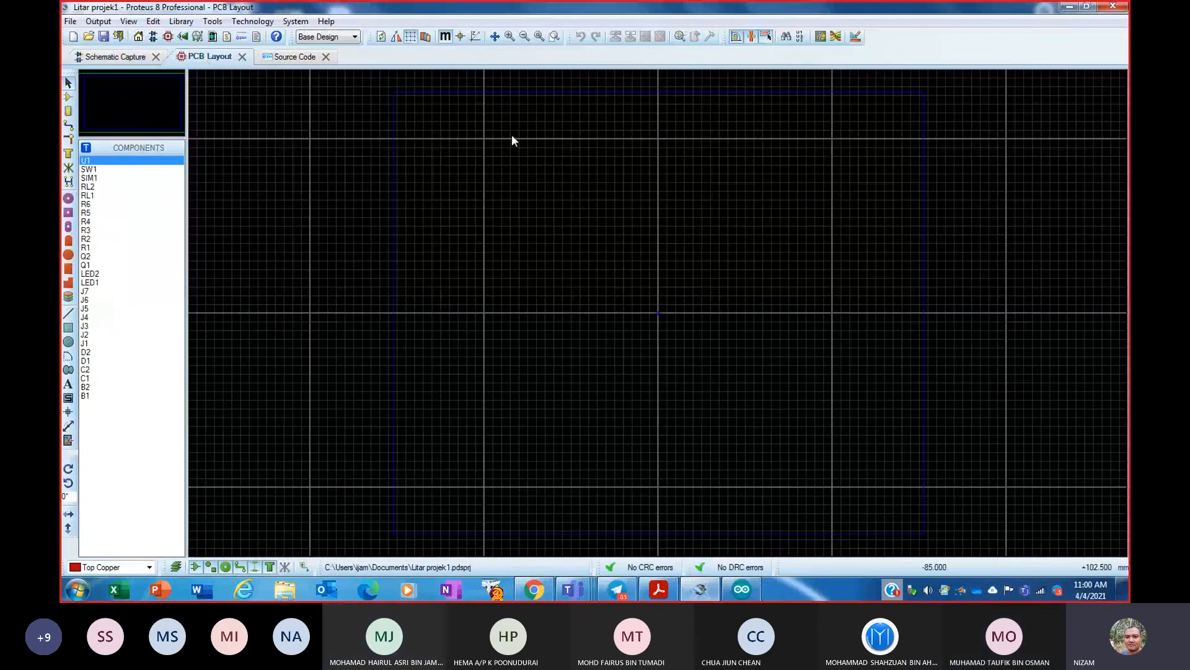
- Place push button B1 in the upper middle of the PCB board area
{"action": "right_click", "coordinate": [511, 134]}
{"action": "mouse_move", "coordinate": [568, 135]}
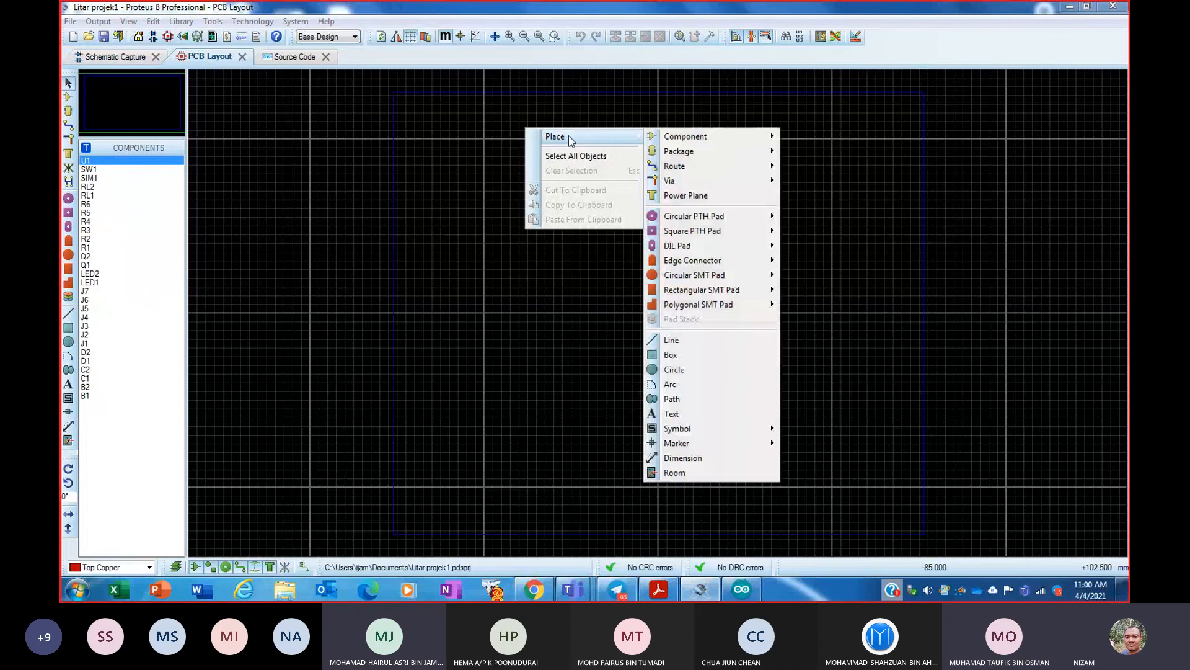
{"action": "mouse_move", "coordinate": [685, 136]}
{"action": "left_click", "coordinate": [806, 539]}
{"action": "left_click", "coordinate": [624, 219]}
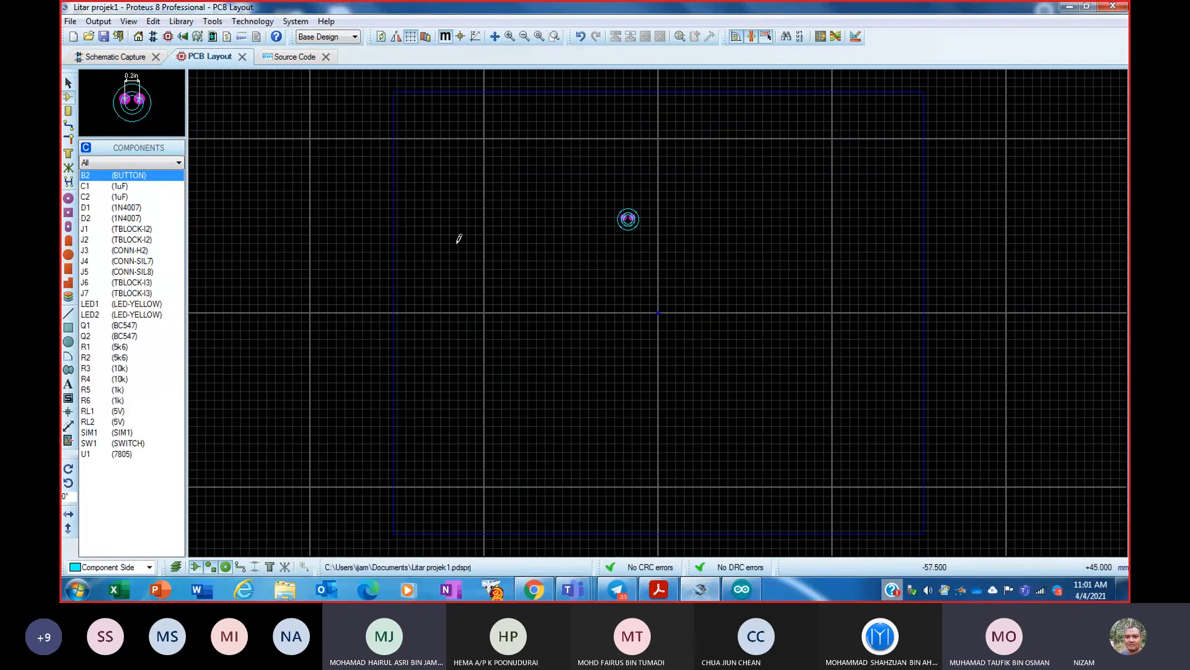
- Place push button B2 on the board, to the upper right of B1
{"action": "right_click", "coordinate": [533, 276]}
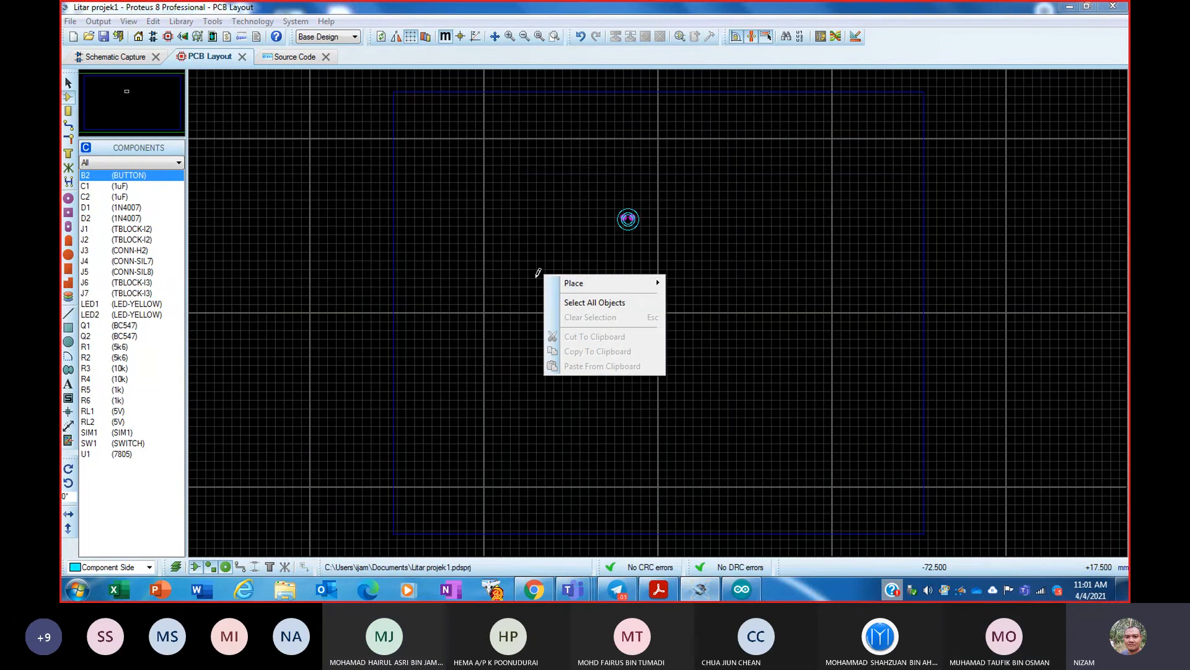
{"action": "mouse_move", "coordinate": [567, 283]}
{"action": "mouse_move", "coordinate": [767, 251]}
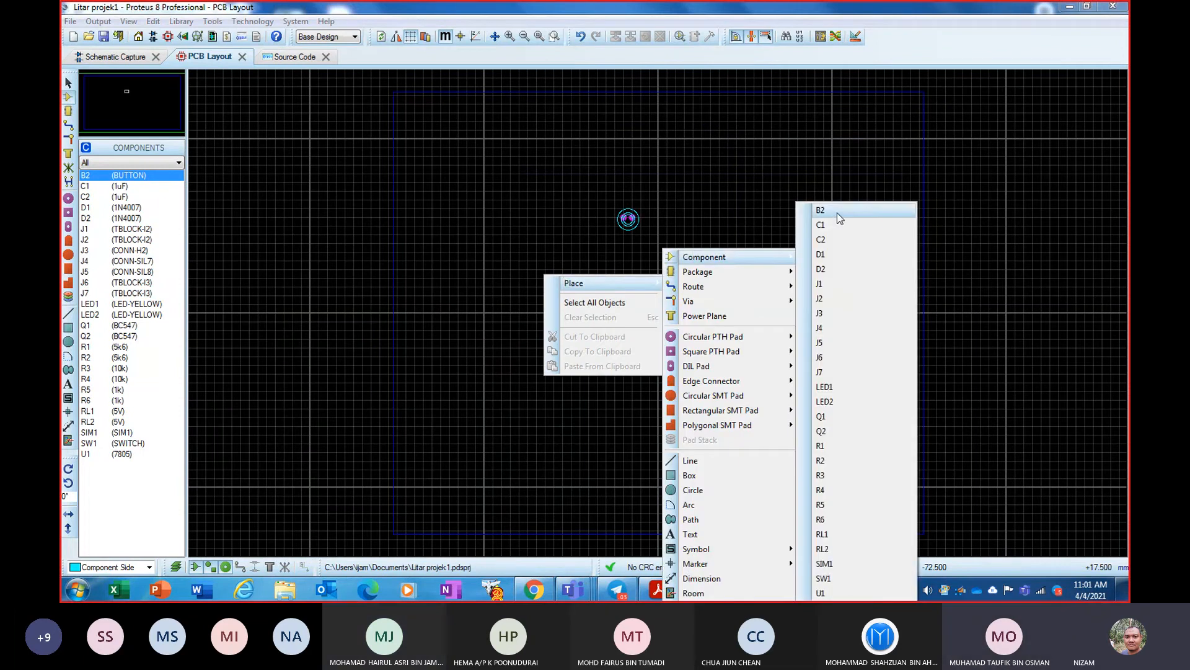
{"action": "left_click", "coordinate": [837, 214]}
- Place the 1uF capacitor C1 on the board just below B2
{"action": "right_click", "coordinate": [745, 242]}
{"action": "mouse_move", "coordinate": [767, 254]}
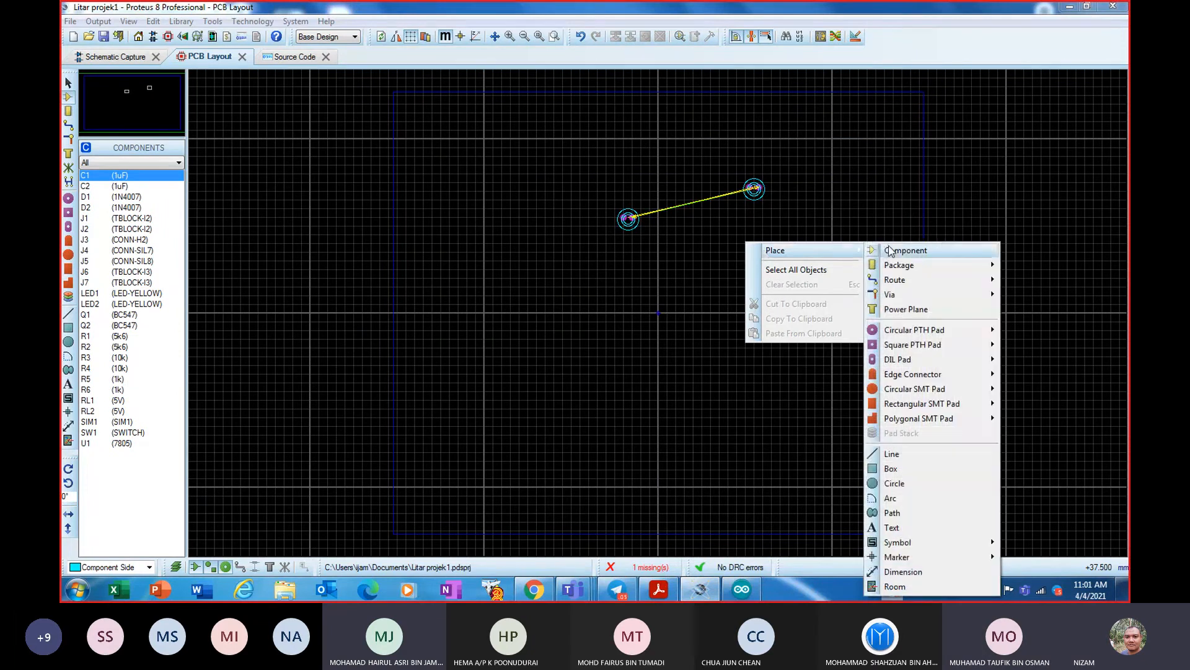
{"action": "mouse_move", "coordinate": [891, 251]}
{"action": "left_click", "coordinate": [1020, 219]}
{"action": "left_click", "coordinate": [754, 256]}
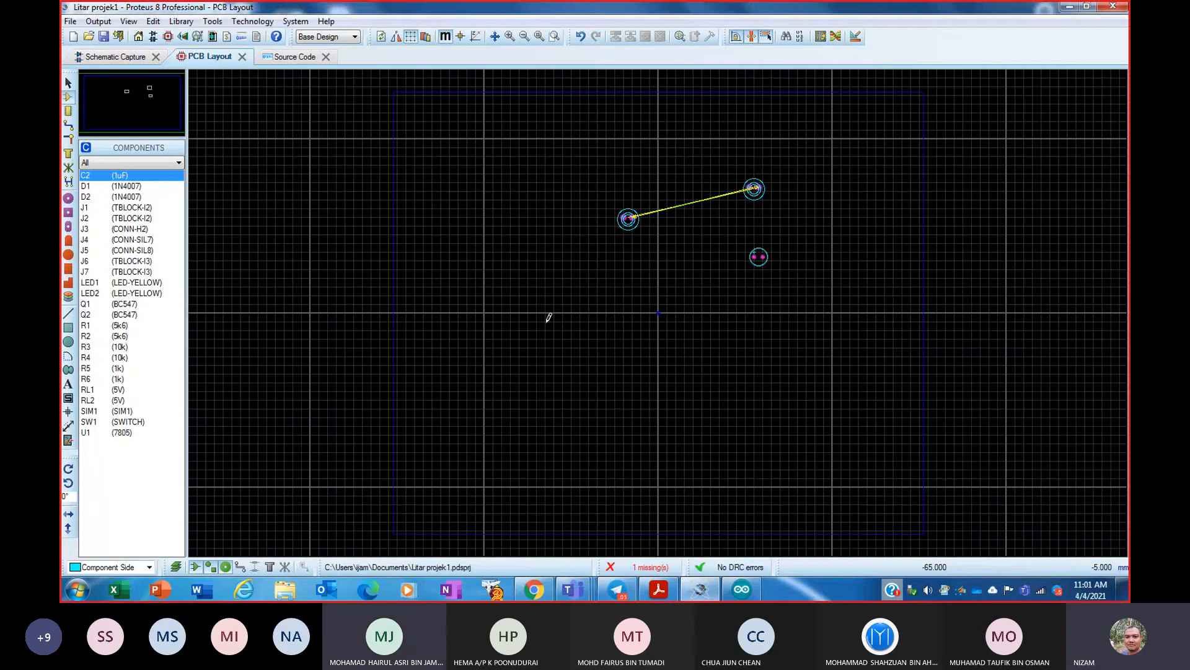
- Place the 1uF capacitor C2 on the board, to the lower left of C1
{"action": "right_click", "coordinate": [560, 317]}
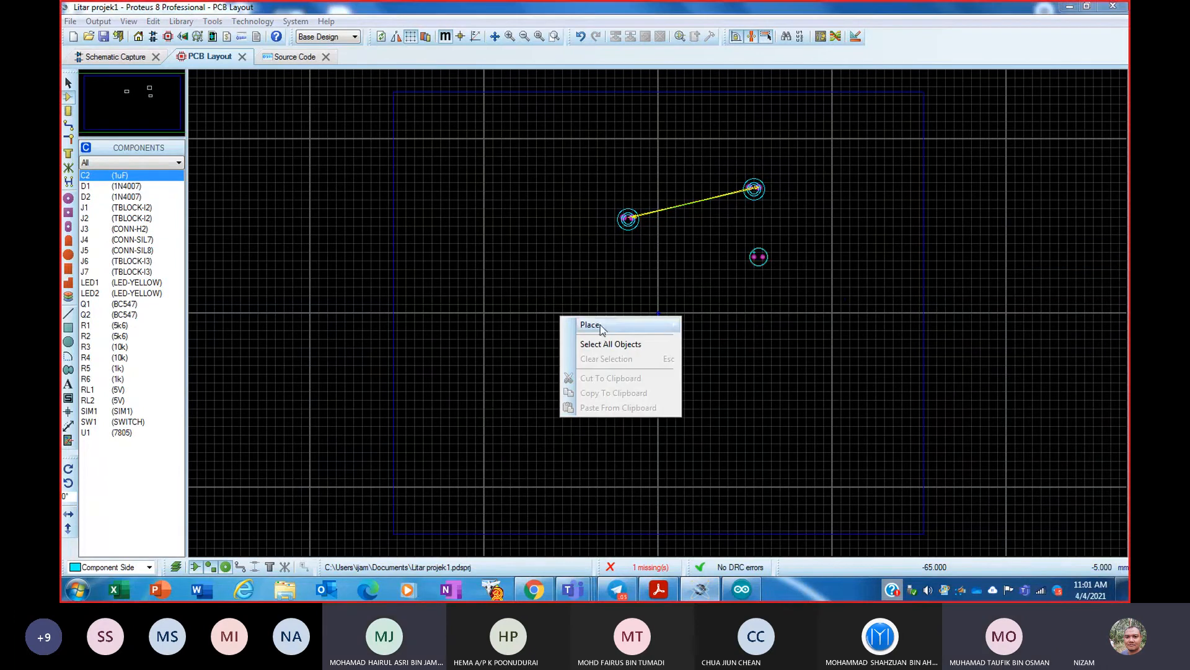
{"action": "mouse_move", "coordinate": [600, 326]}
{"action": "mouse_move", "coordinate": [719, 257]}
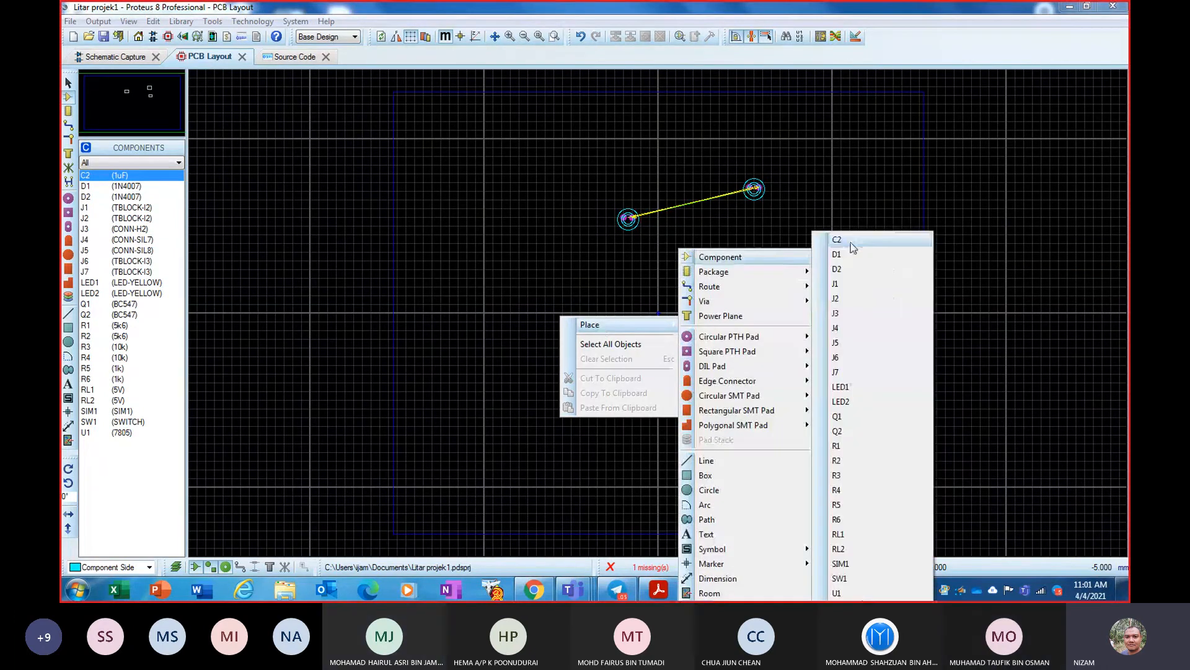
{"action": "left_click", "coordinate": [852, 243]}
{"action": "left_click", "coordinate": [662, 282]}
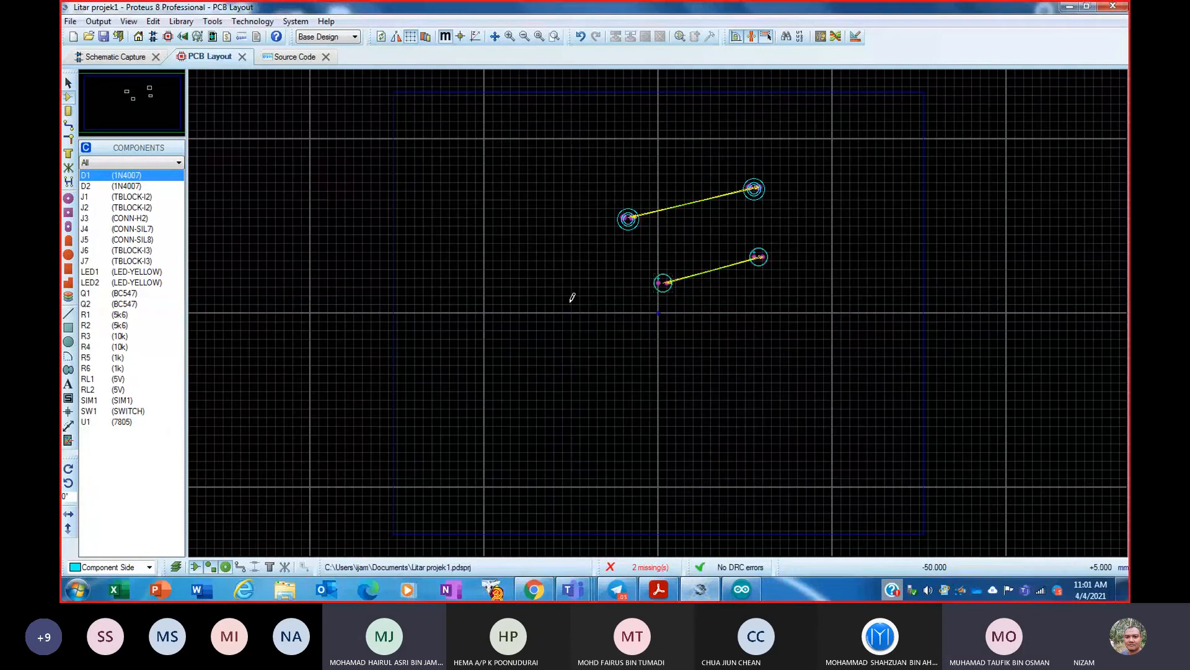
- Place the 1N4007 diode D1 on the board, to the lower left of C2
{"action": "right_click", "coordinate": [583, 293]}
{"action": "mouse_move", "coordinate": [620, 303]}
{"action": "mouse_move", "coordinate": [806, 258]}
{"action": "left_click", "coordinate": [867, 250]}
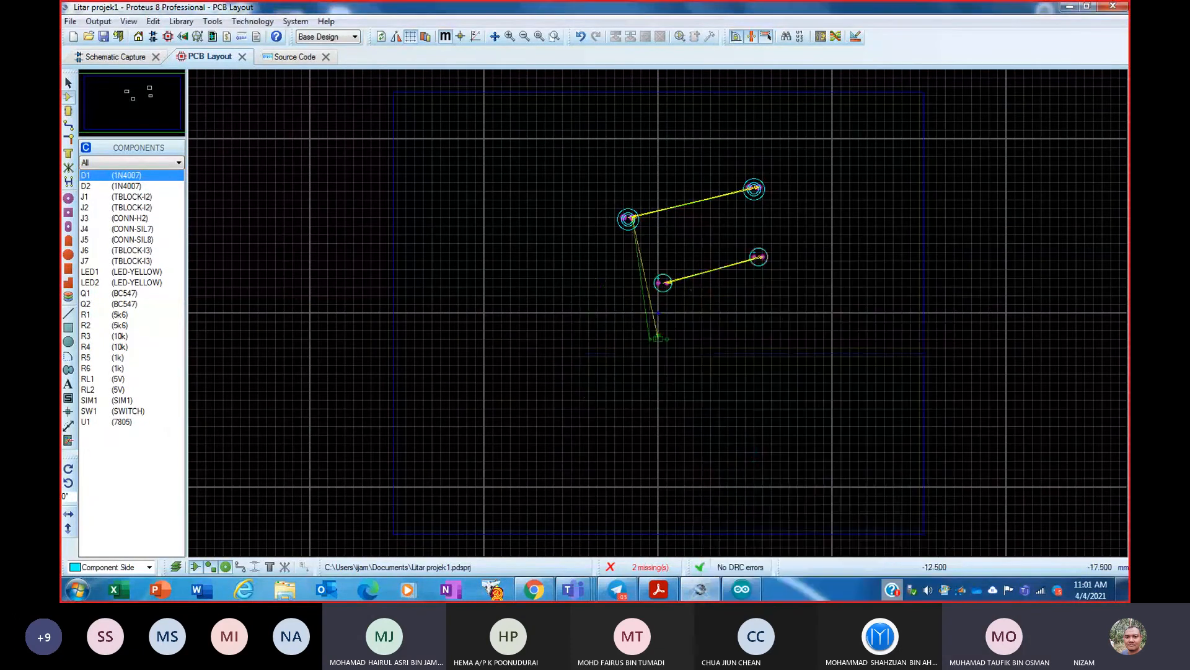
{"action": "left_click", "coordinate": [563, 330]}
- Place the second 1N4007 diode D2 on the board, just to the right of C1
{"action": "right_click", "coordinate": [697, 363]}
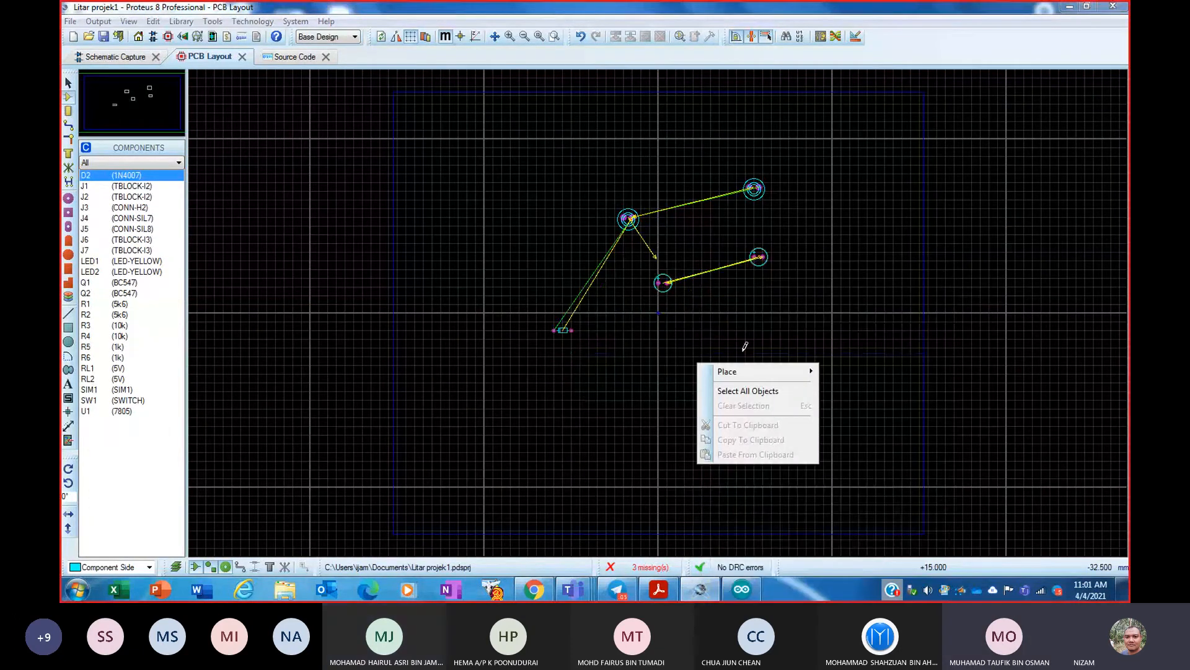
{"action": "mouse_move", "coordinate": [803, 372]}
{"action": "left_click", "coordinate": [983, 37]}
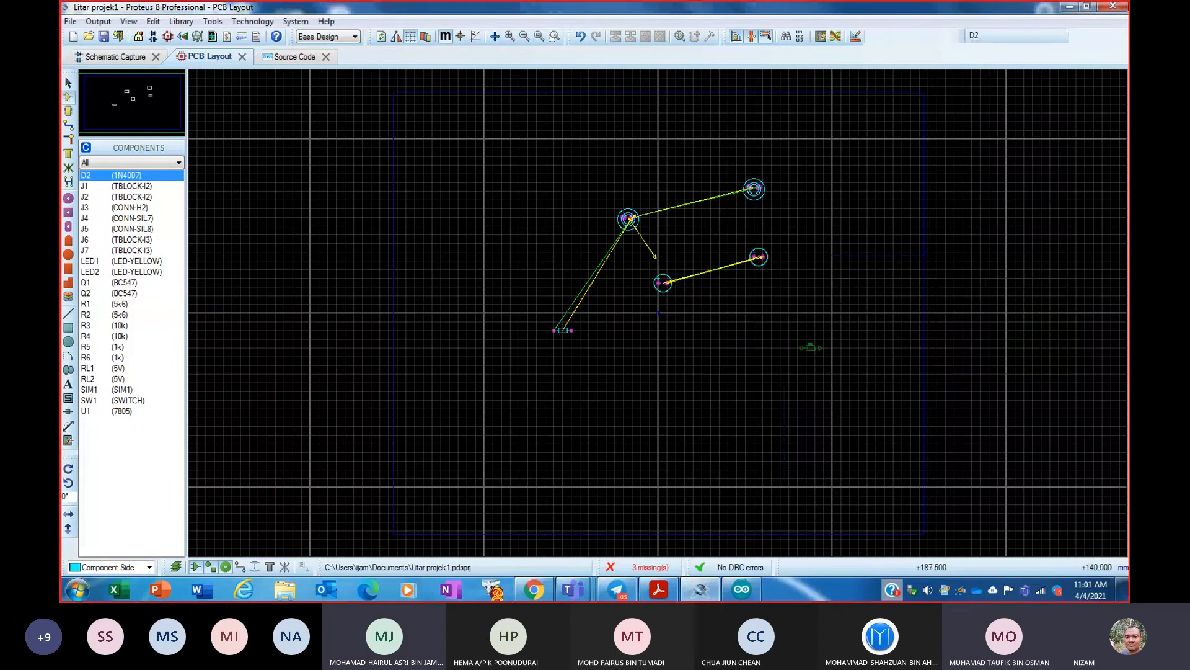
{"action": "left_click", "coordinate": [828, 283]}
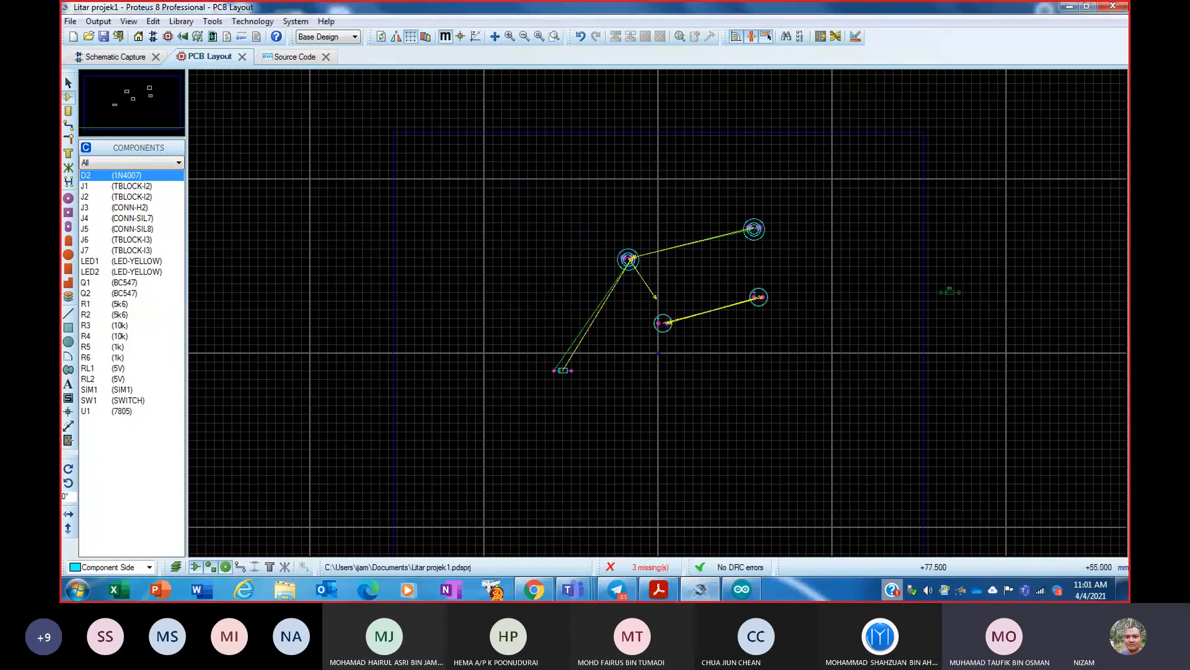
- Place the two-way terminal block J1 (TBLOCK-I2) on the board, below diode D2
{"action": "right_click", "coordinate": [740, 377]}
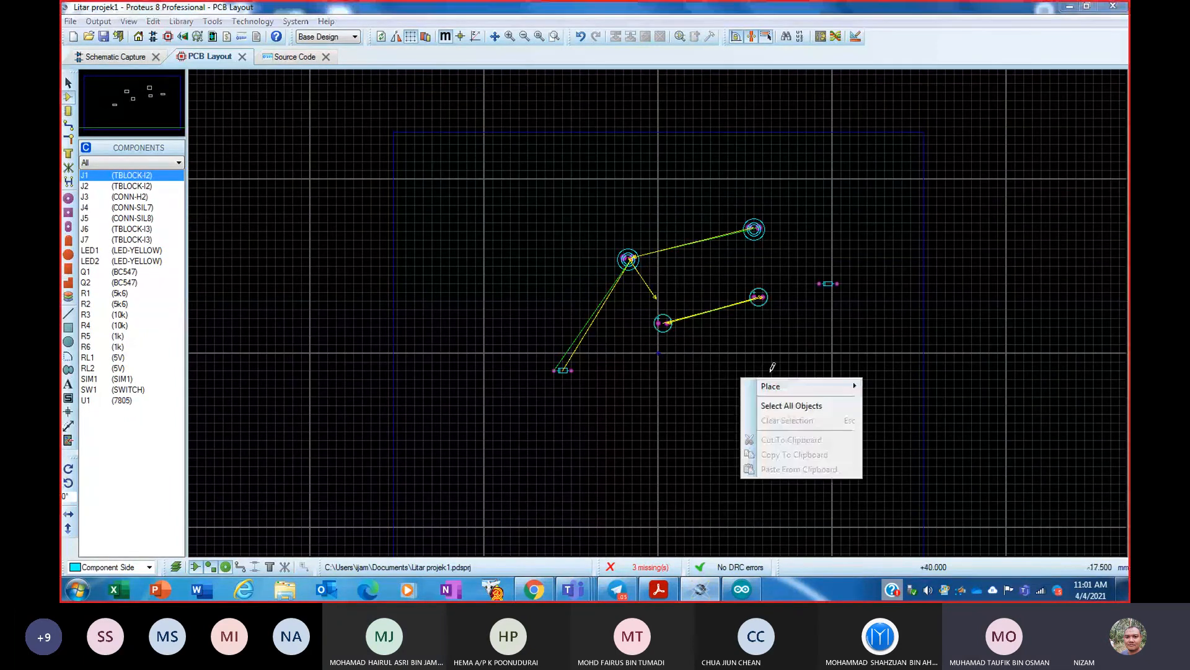
{"action": "mouse_move", "coordinate": [773, 386]}
{"action": "mouse_move", "coordinate": [918, 47]}
{"action": "left_click", "coordinate": [1048, 48]}
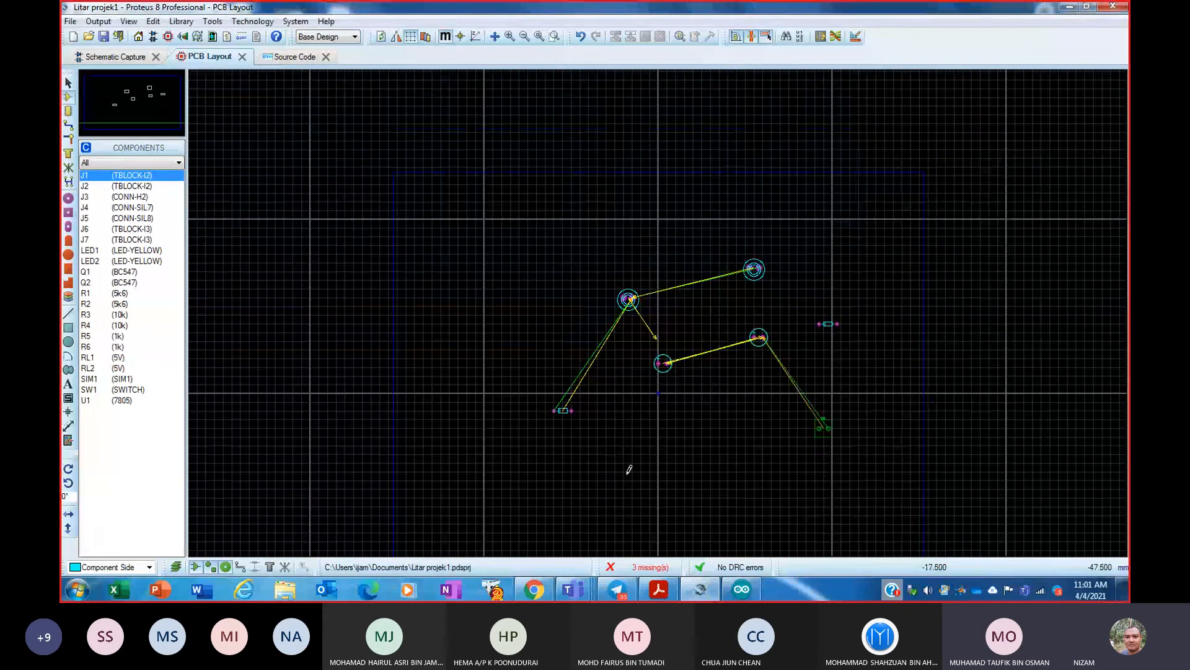
{"action": "left_click", "coordinate": [823, 428]}
- Place the two-way terminal block J2 (TBLOCK-I2) on the board, below capacitor C2
{"action": "right_click", "coordinate": [707, 461]}
{"action": "mouse_move", "coordinate": [759, 467]}
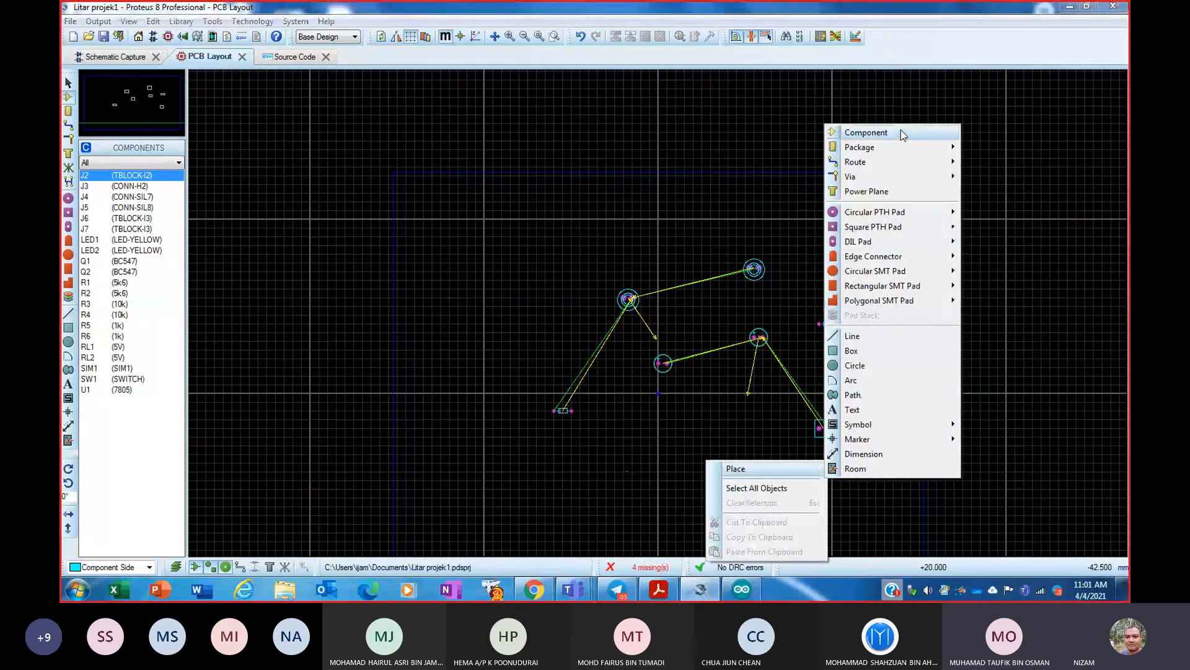
{"action": "mouse_move", "coordinate": [901, 131]}
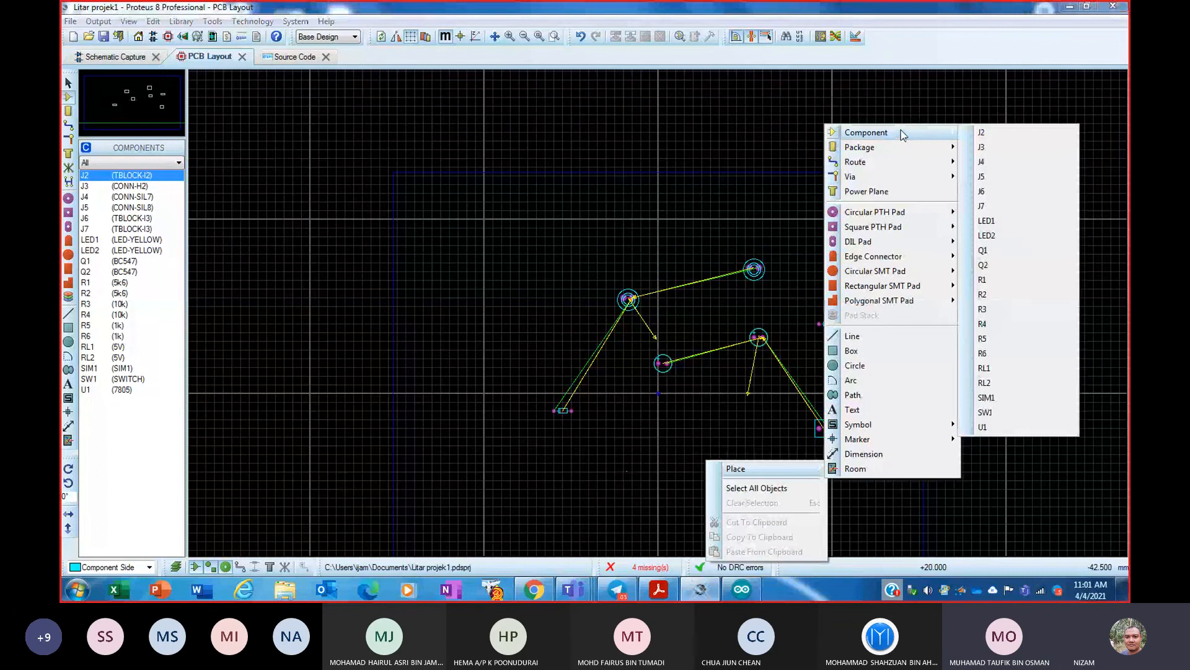
{"action": "left_click", "coordinate": [982, 132]}
{"action": "left_click", "coordinate": [649, 445]}
- Place connector J3 (CONN-H2) on the board between terminal blocks J2 and J1, slightly below them
{"action": "right_click", "coordinate": [719, 443]}
{"action": "mouse_move", "coordinate": [747, 449]}
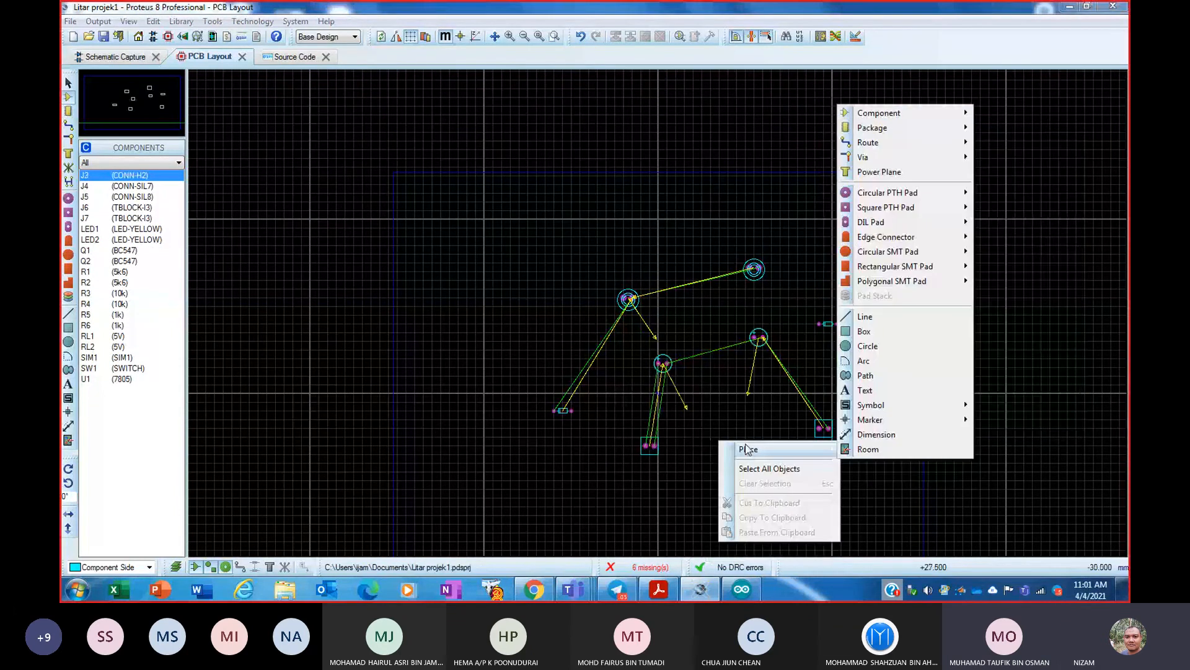
{"action": "mouse_move", "coordinate": [891, 119]}
{"action": "left_click", "coordinate": [998, 113]}
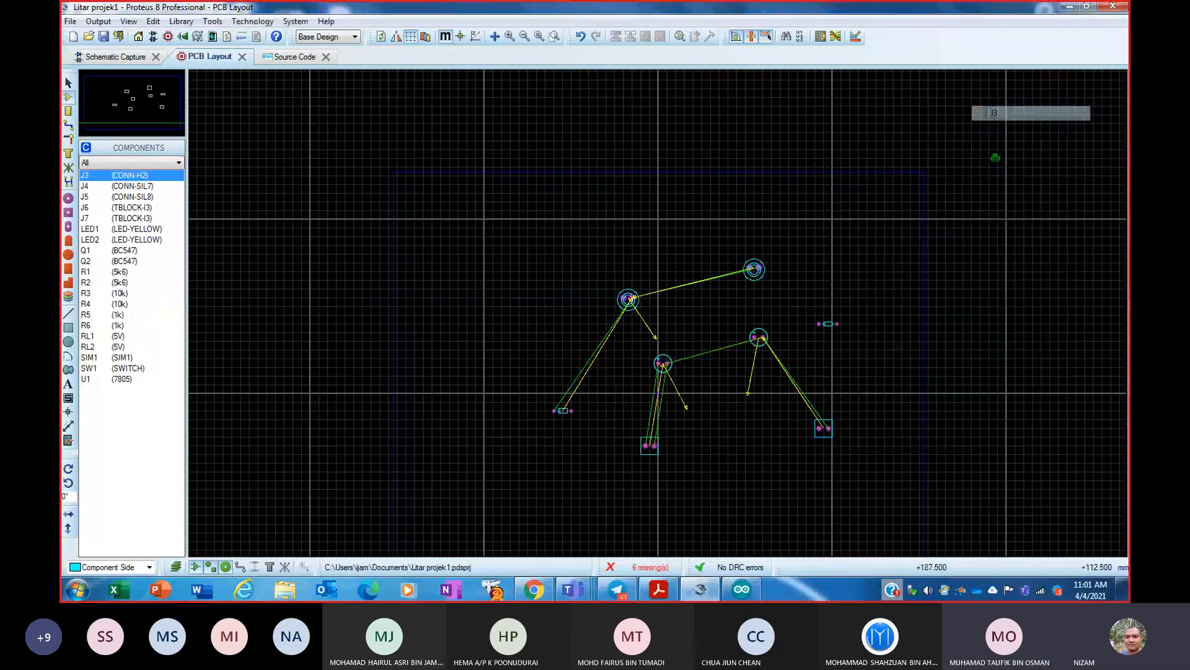
{"action": "left_click", "coordinate": [717, 477]}
- Place the seven-pin connector J4 (CONN-SIL7) on the board, below diode D1
{"action": "right_click", "coordinate": [791, 380]}
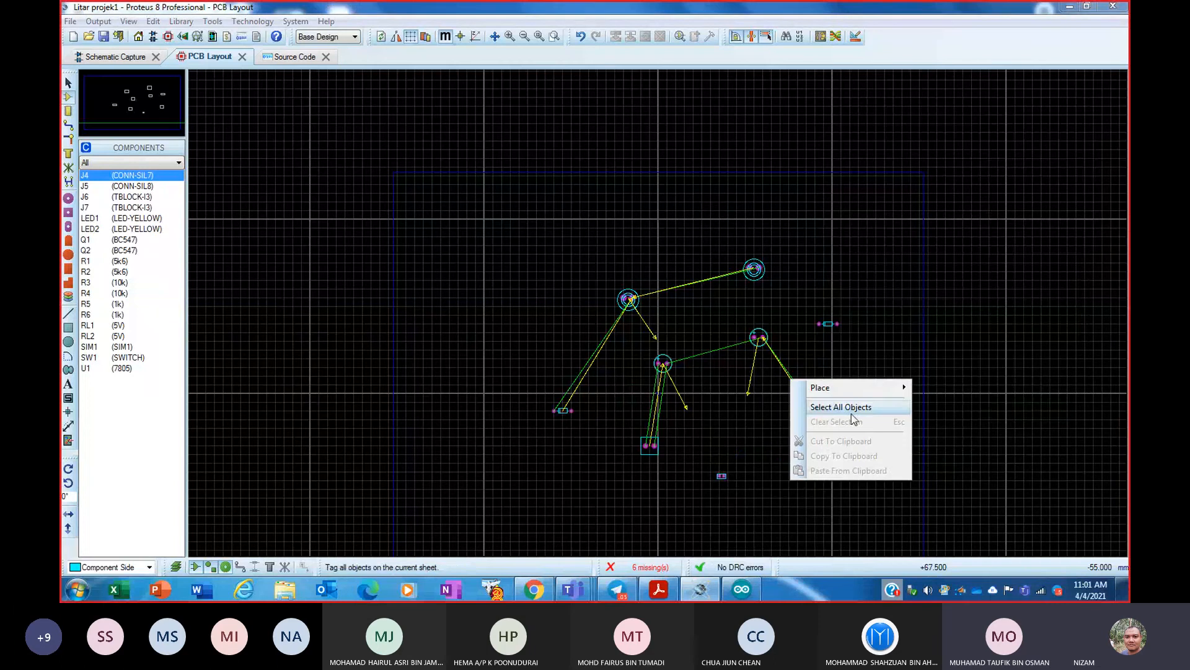
{"action": "mouse_move", "coordinate": [869, 390]}
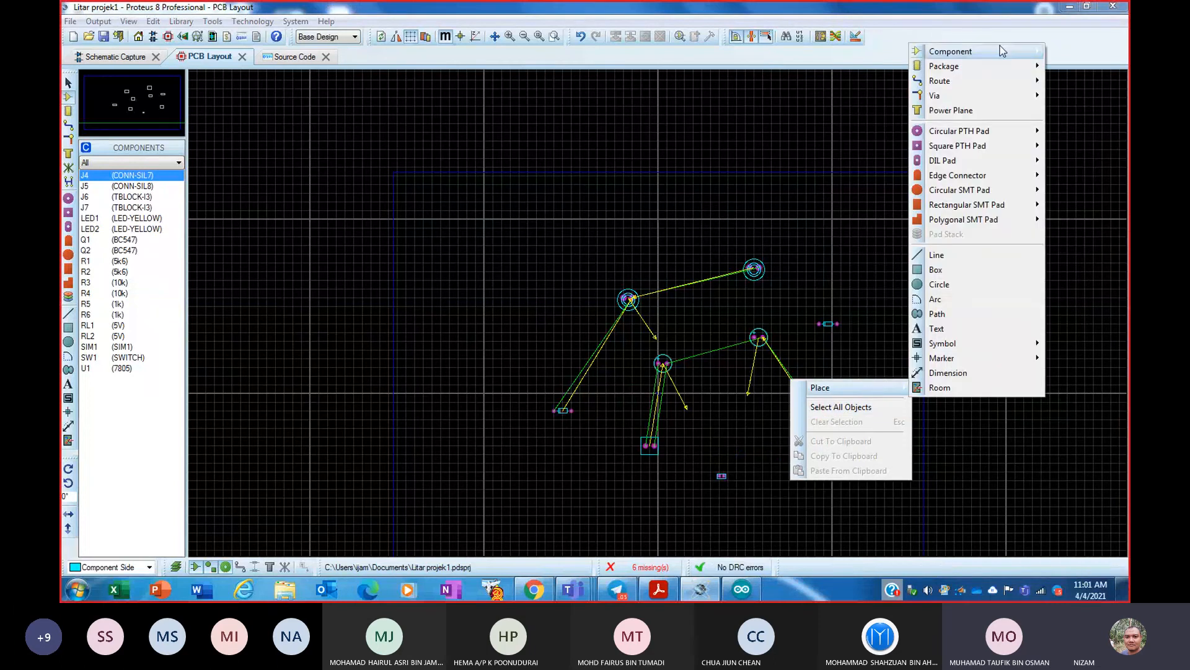
{"action": "mouse_move", "coordinate": [1001, 47]}
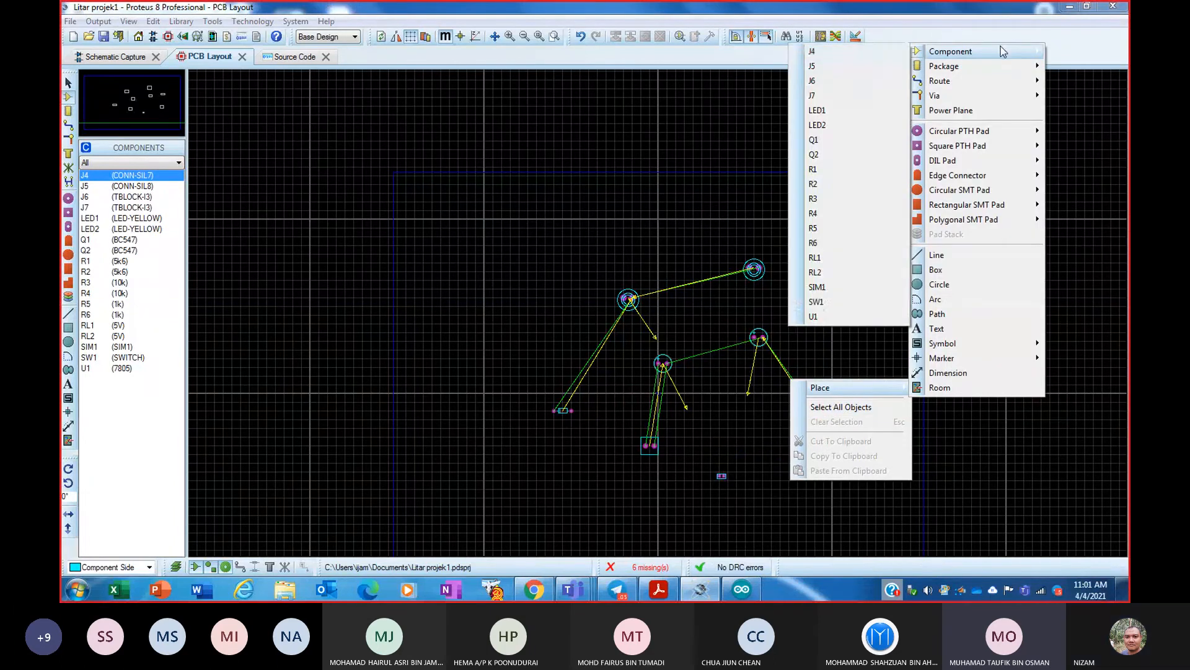
{"action": "left_click", "coordinate": [842, 56]}
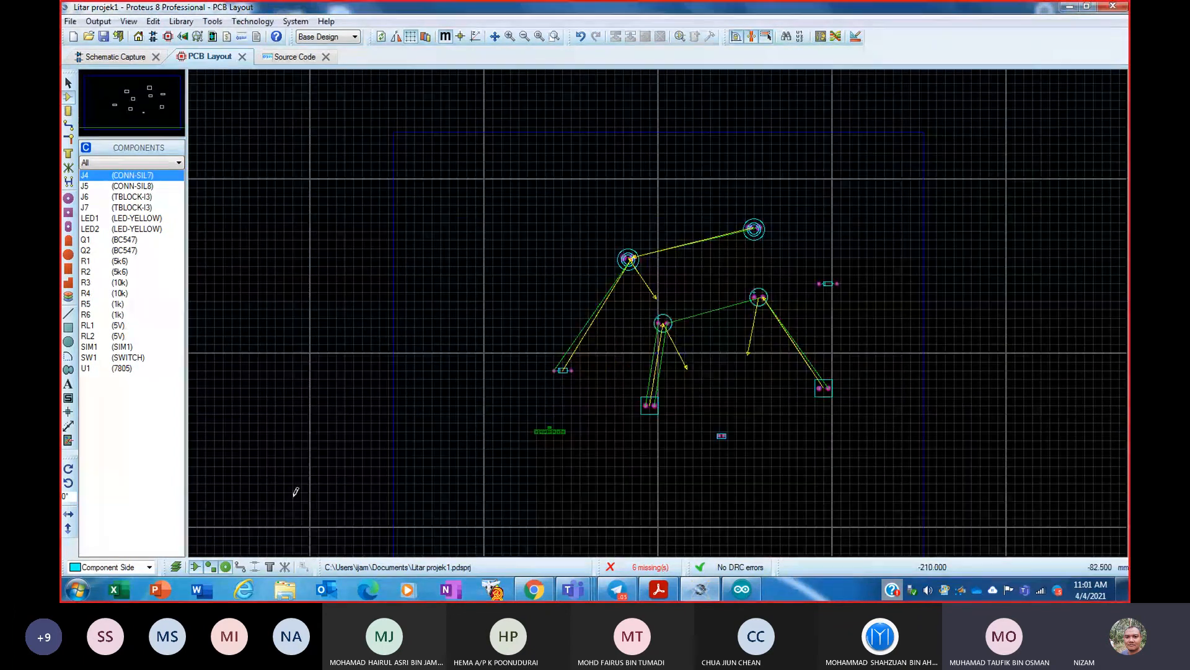
{"action": "left_click", "coordinate": [550, 431]}
- Place the eight-pin connector J5 (CONN-SIL8) between diode D1 and connector J4
{"action": "right_click", "coordinate": [610, 455]}
{"action": "mouse_move", "coordinate": [649, 469]}
{"action": "mouse_move", "coordinate": [818, 126]}
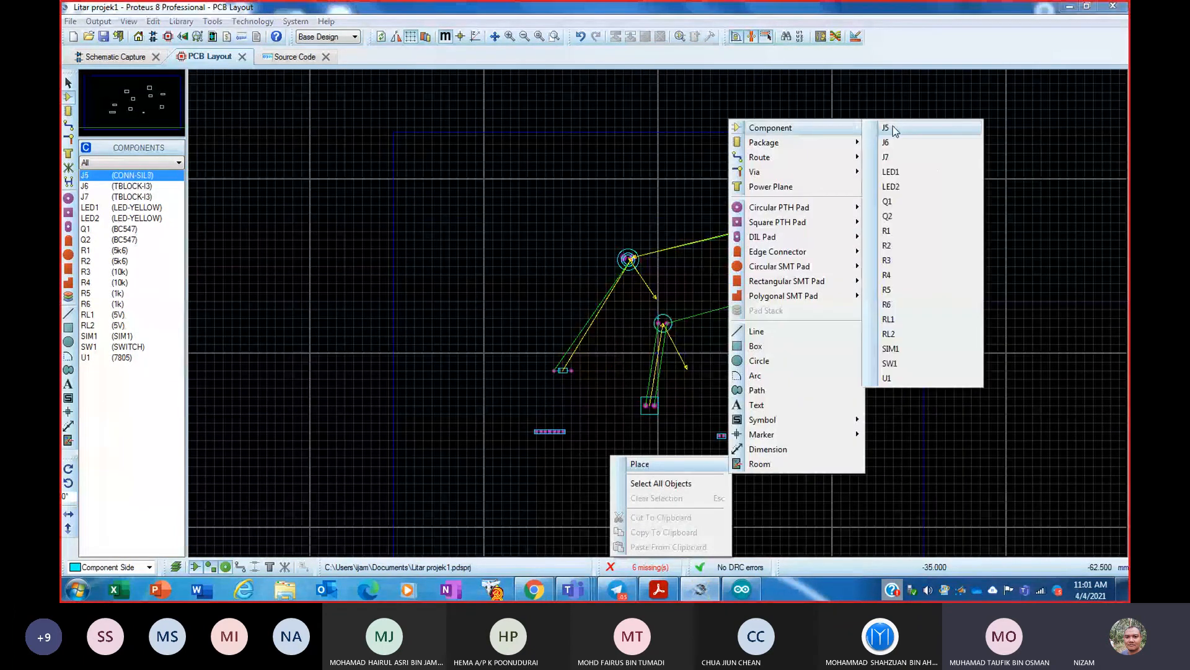
{"action": "left_click", "coordinate": [889, 127]}
{"action": "left_click", "coordinate": [547, 401]}
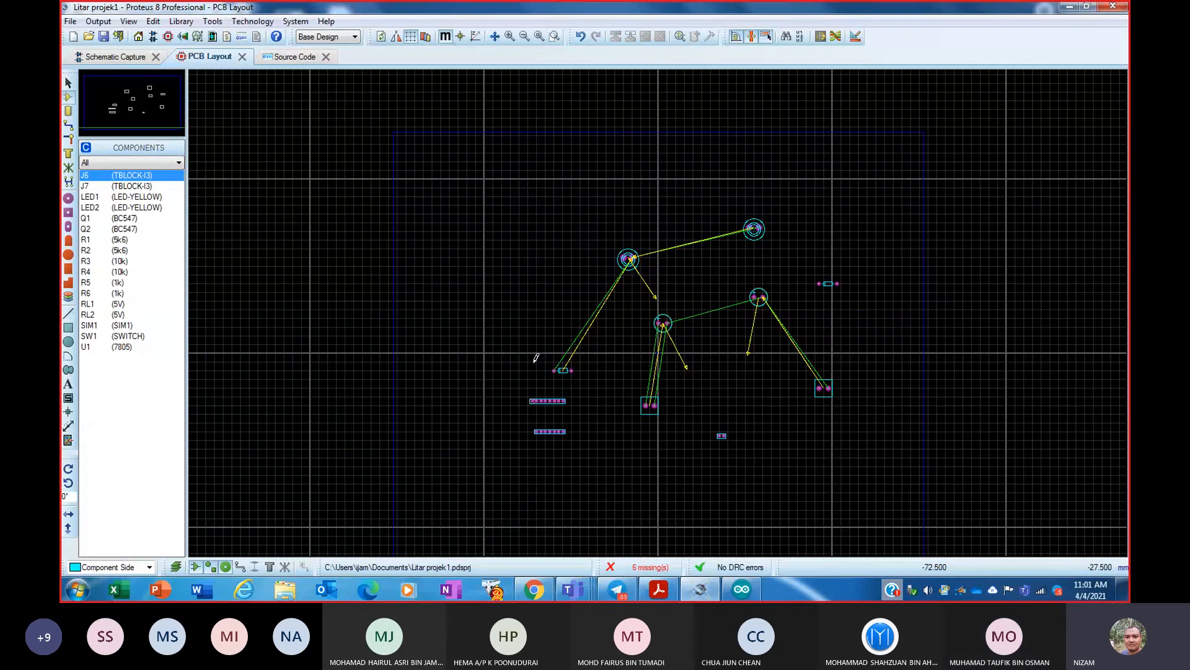
- Place the three-way terminal block J6 (TBLOCK-I3) near the board's left edge, level with B1
{"action": "right_click", "coordinate": [540, 288]}
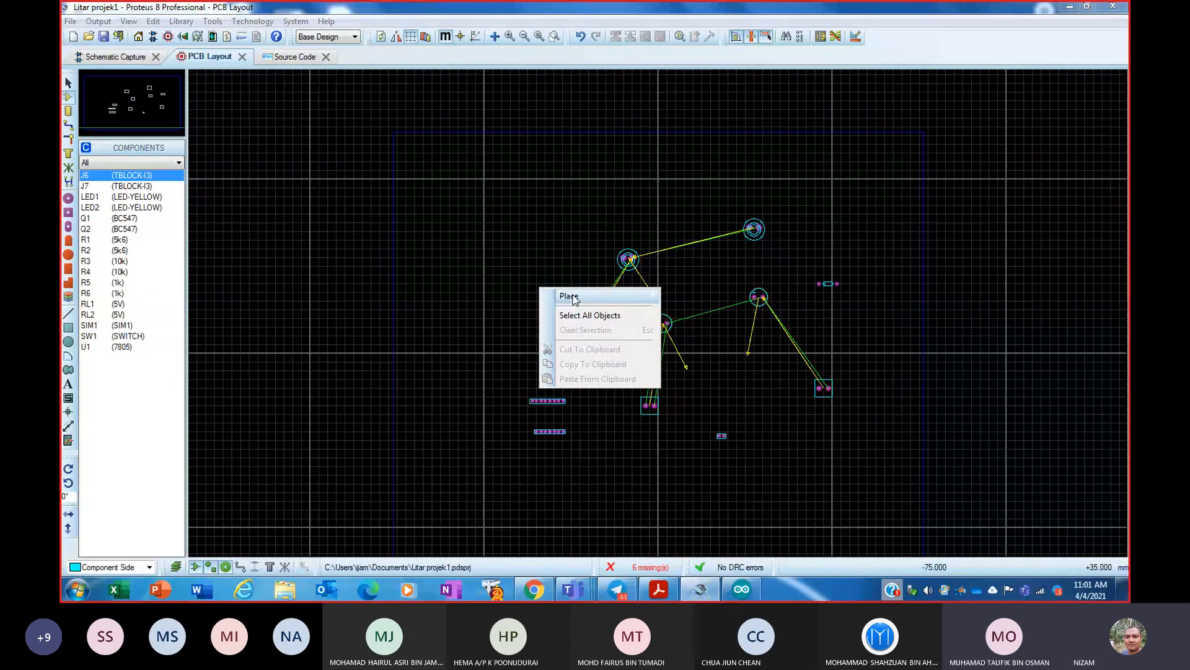
{"action": "left_click", "coordinate": [571, 297]}
{"action": "mouse_move", "coordinate": [697, 256]}
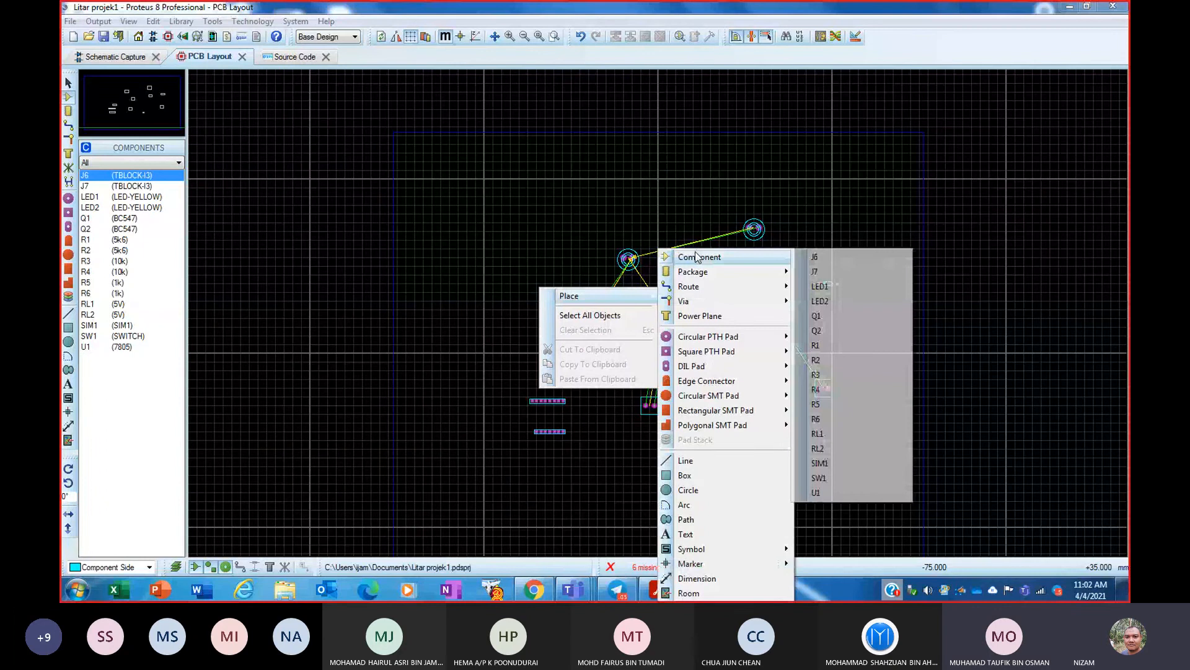
{"action": "left_click", "coordinate": [816, 258]}
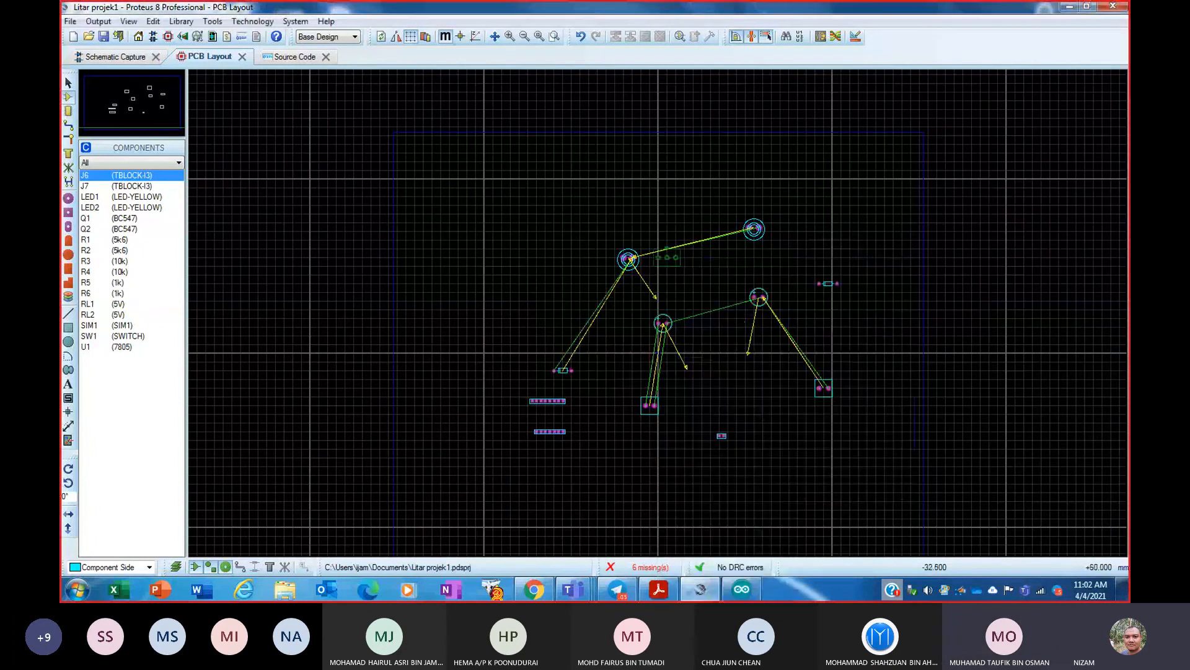
{"action": "left_click", "coordinate": [440, 271]}
- Place the three-way terminal block J7 (TBLOCK-I3) near the board's right edge, level with B2
{"action": "right_click", "coordinate": [570, 206]}
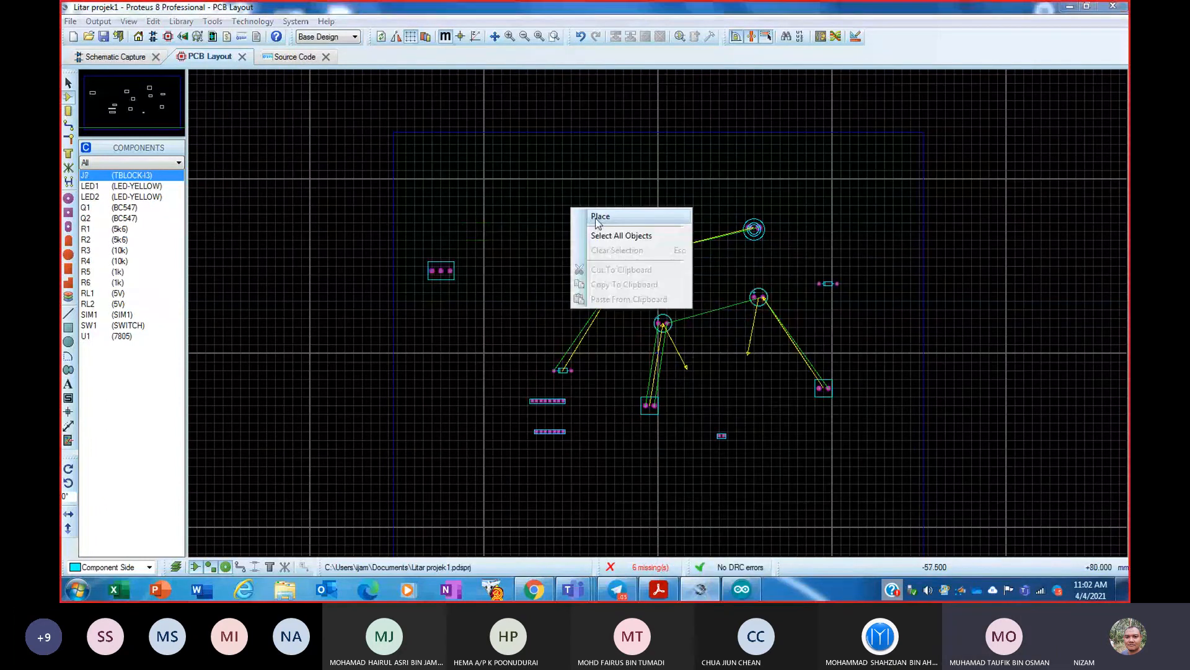
{"action": "mouse_move", "coordinate": [599, 217]}
{"action": "mouse_move", "coordinate": [730, 217]}
{"action": "left_click", "coordinate": [848, 219]}
{"action": "left_click", "coordinate": [884, 232]}
- Place the yellow LED1 near the board's top edge, above and between B1 and B2
{"action": "right_click", "coordinate": [888, 277]}
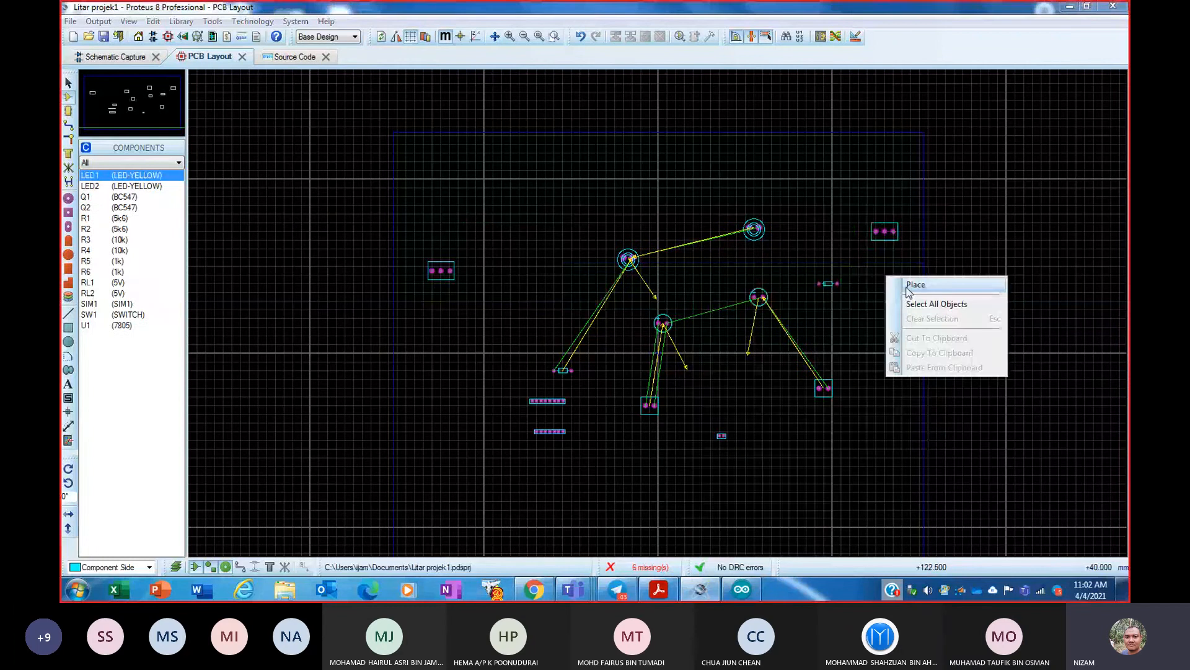
{"action": "mouse_move", "coordinate": [889, 285]}
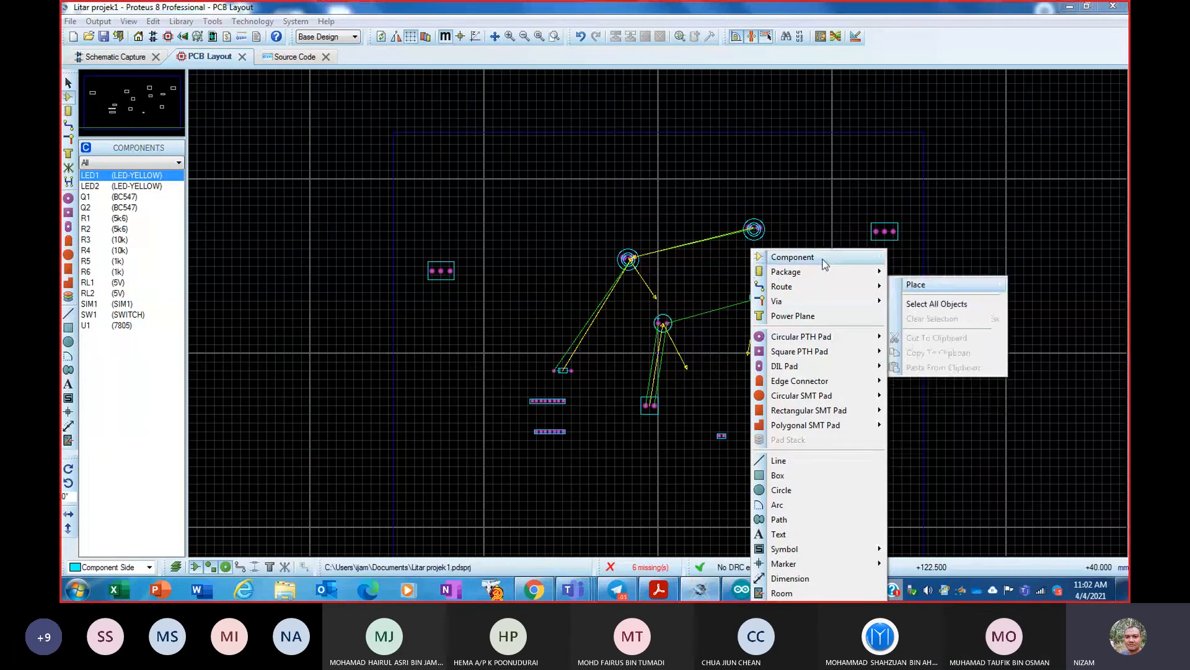
{"action": "mouse_move", "coordinate": [823, 264]}
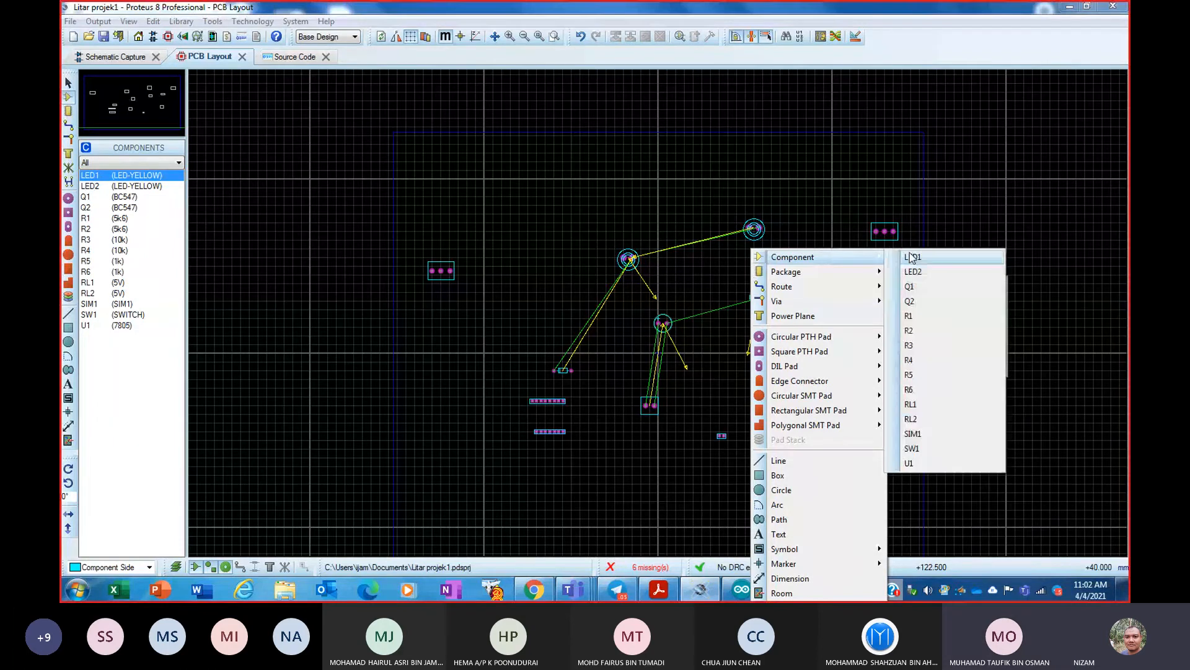
{"action": "left_click", "coordinate": [915, 257]}
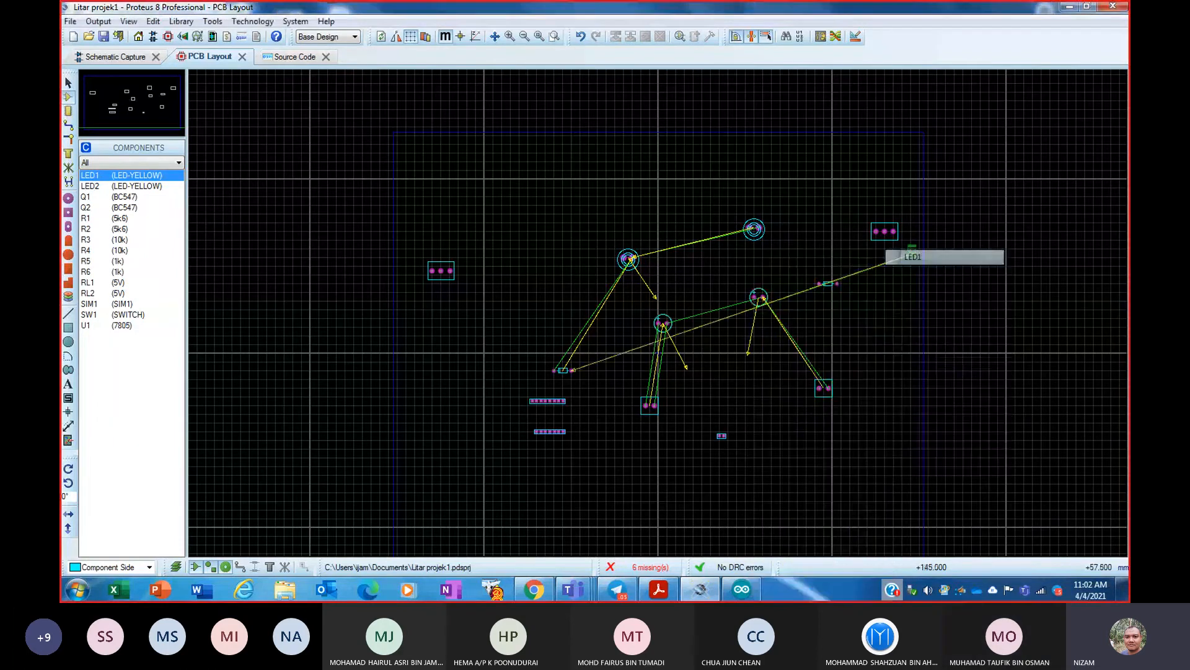
- Place the yellow LED2 on the board, below terminal block J2
{"action": "right_click", "coordinate": [796, 222]}
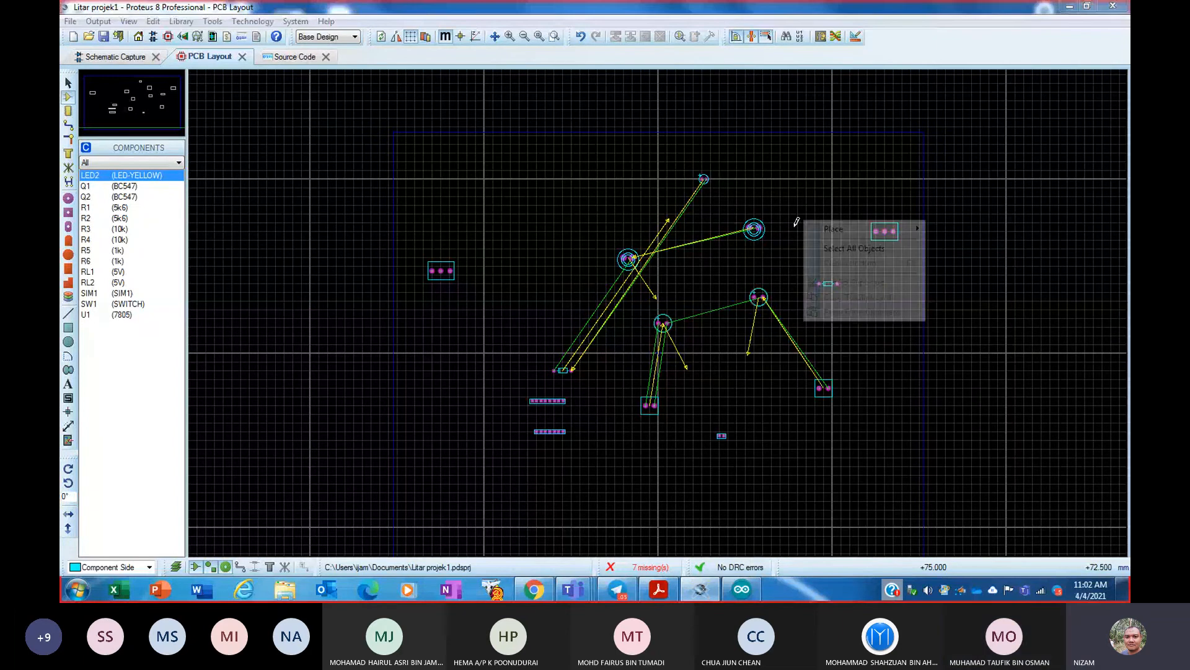
{"action": "left_click", "coordinate": [641, 472]}
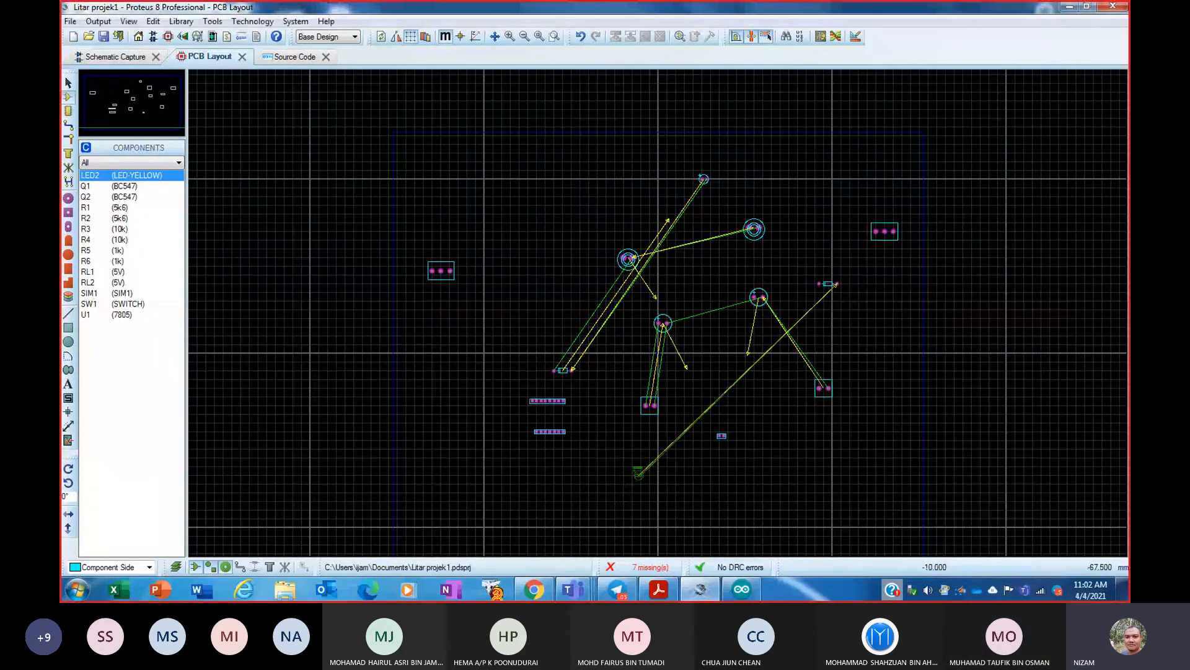
{"action": "left_click", "coordinate": [643, 470]}
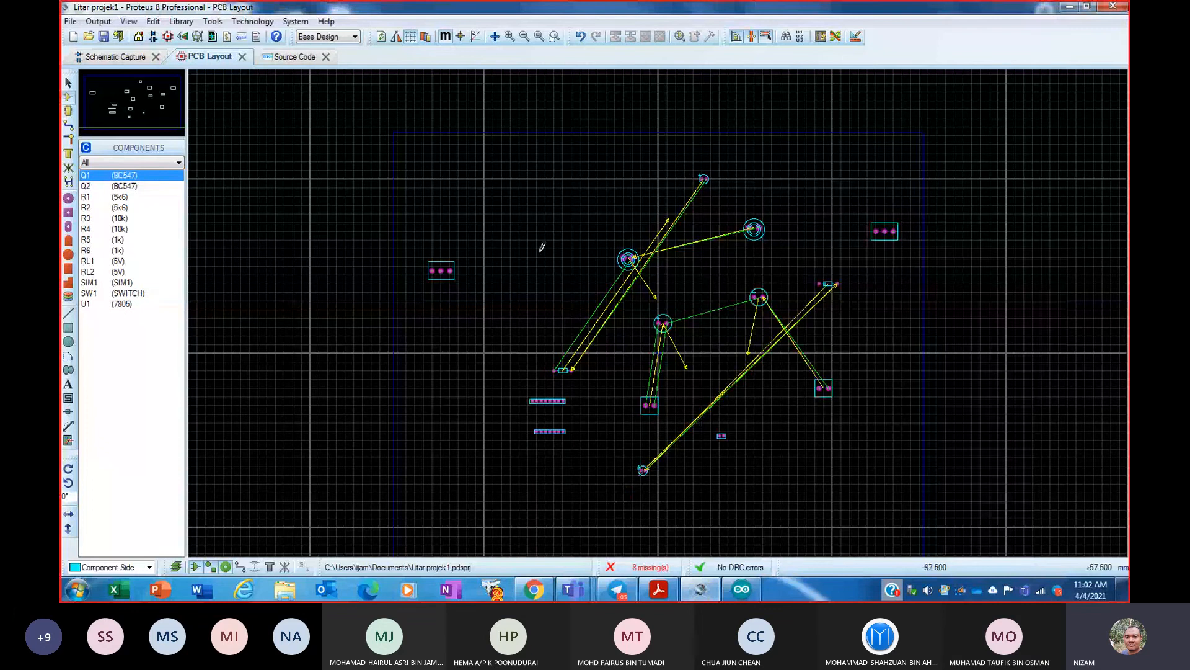
- Place the BC547 transistor Q1 in the upper left of the board, above and right of J6
{"action": "right_click", "coordinate": [553, 246]}
{"action": "mouse_move", "coordinate": [610, 255]}
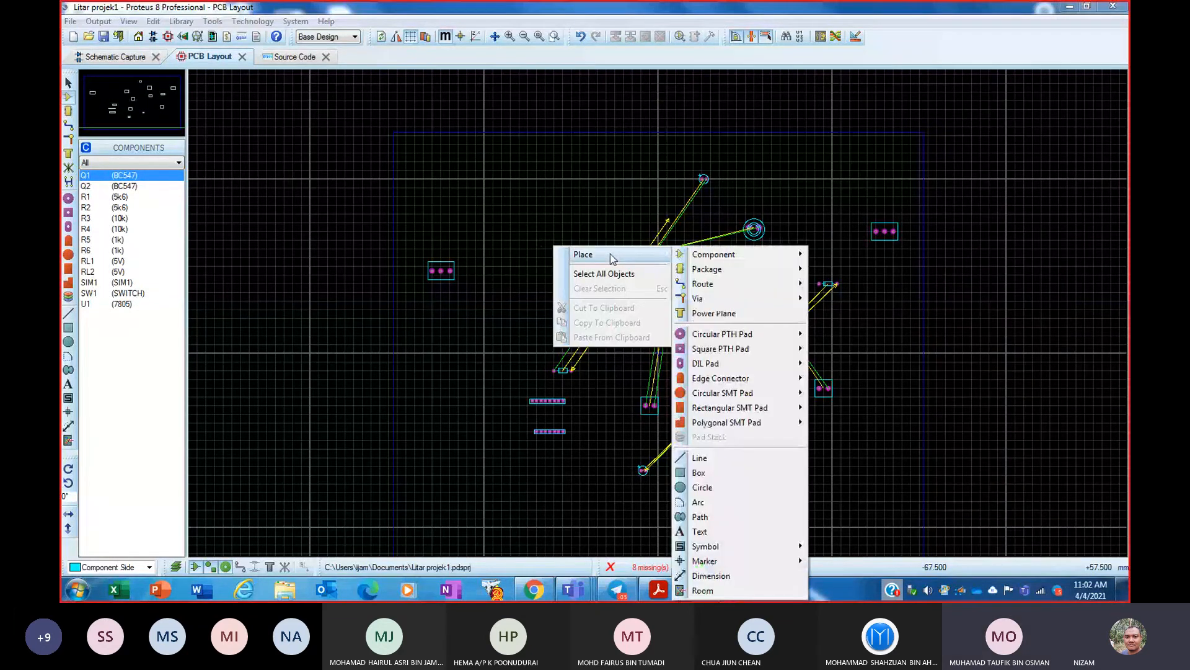
{"action": "mouse_move", "coordinate": [713, 254]}
{"action": "left_click", "coordinate": [853, 254]}
{"action": "left_click", "coordinate": [488, 204]}
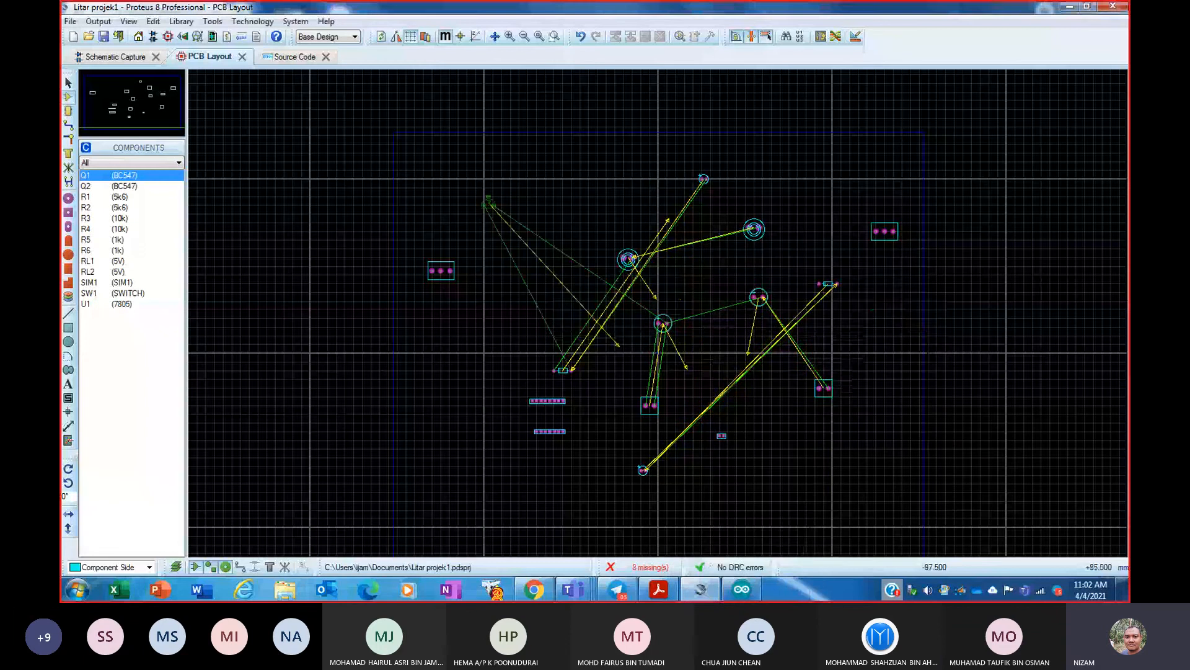
- Place the BC547 transistor Q2 in the lower left of the board, below and left of J4
{"action": "right_click", "coordinate": [504, 290]}
{"action": "mouse_move", "coordinate": [548, 303]}
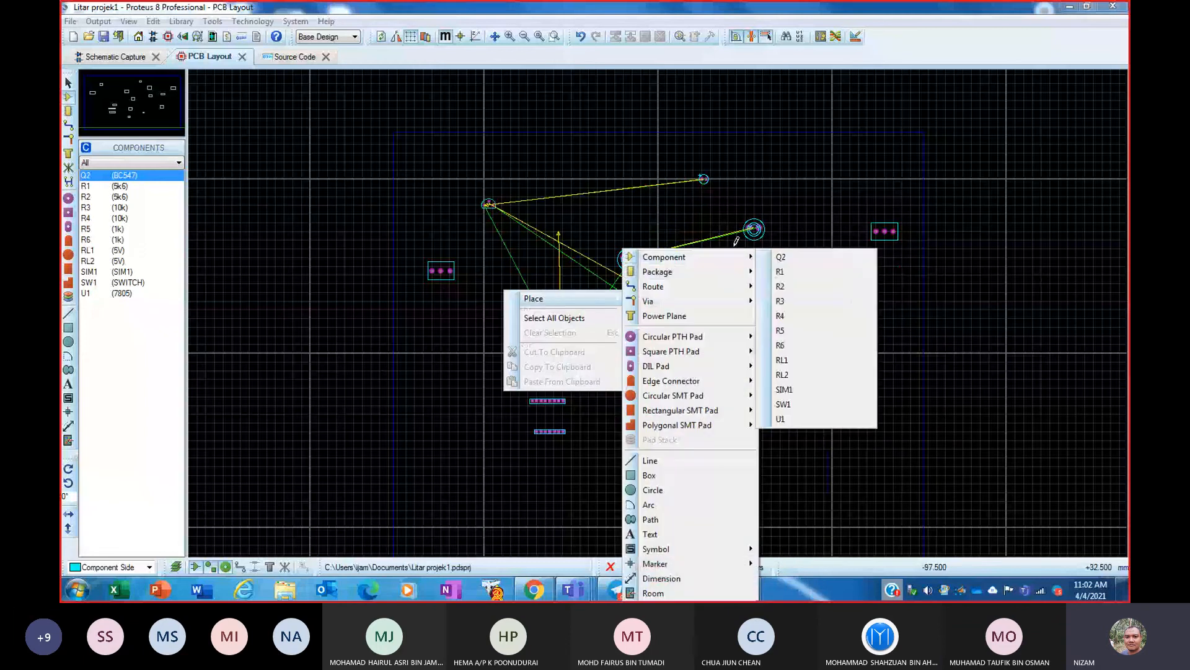
{"action": "mouse_move", "coordinate": [744, 257]}
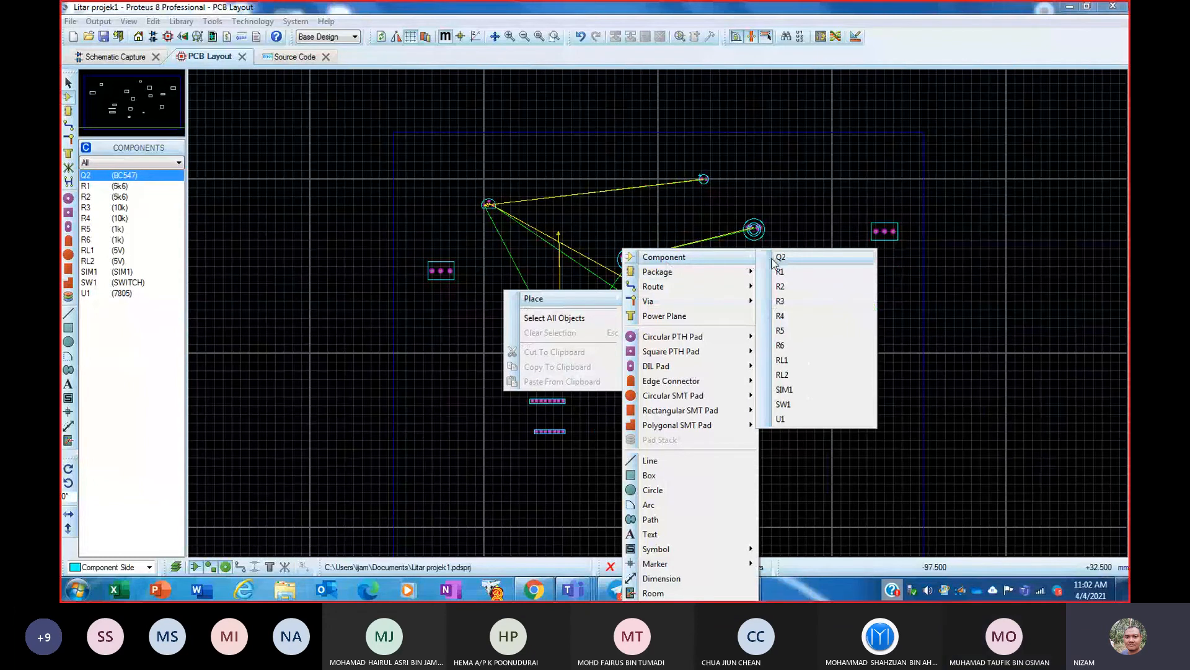
{"action": "left_click", "coordinate": [776, 258]}
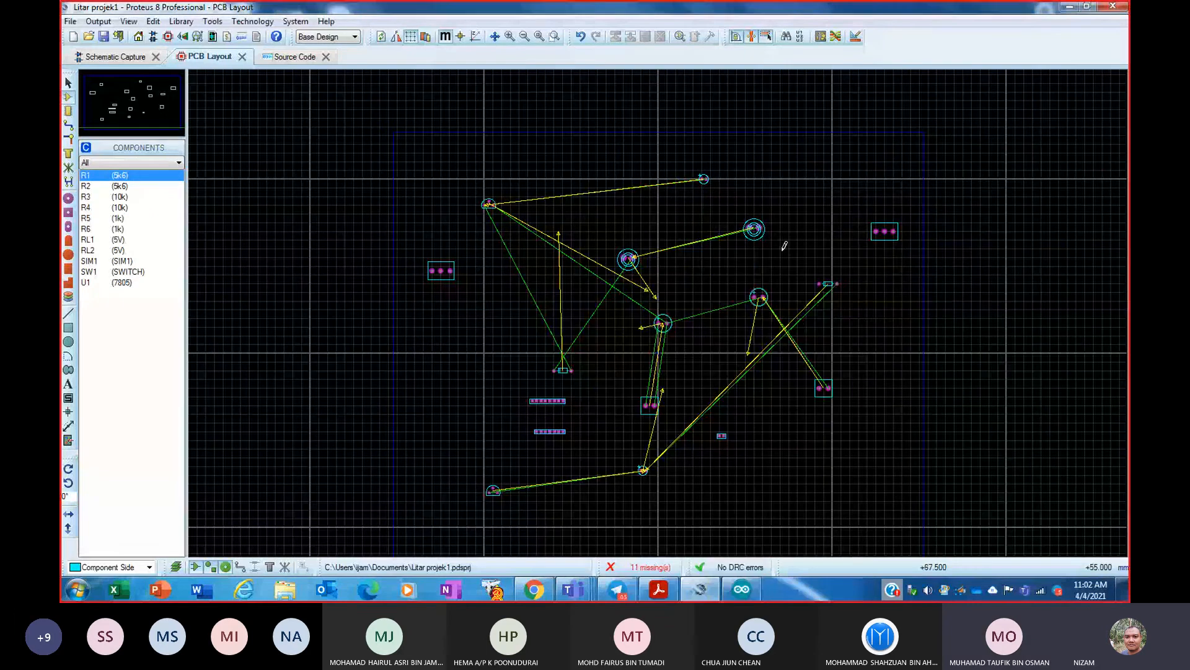
- Place resistors R1, R2 and R3 one below another in the lower right of the board
{"action": "right_click", "coordinate": [836, 218]}
{"action": "mouse_move", "coordinate": [917, 229]}
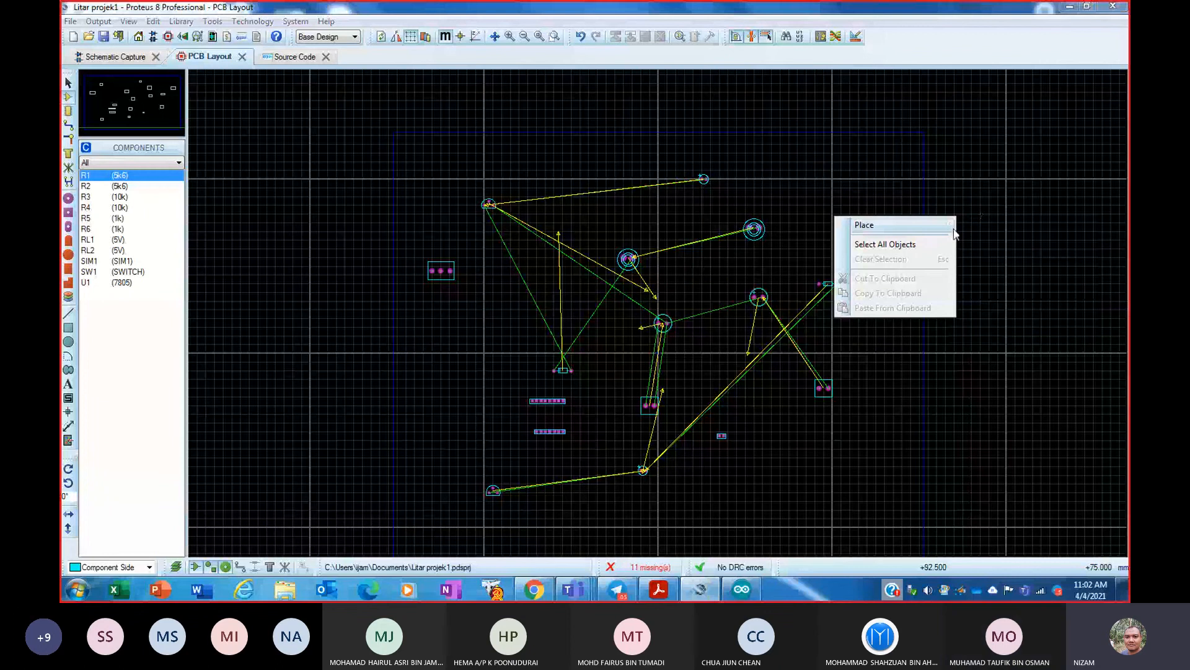
{"action": "left_click", "coordinate": [781, 432]}
{"action": "left_click", "coordinate": [782, 450]}
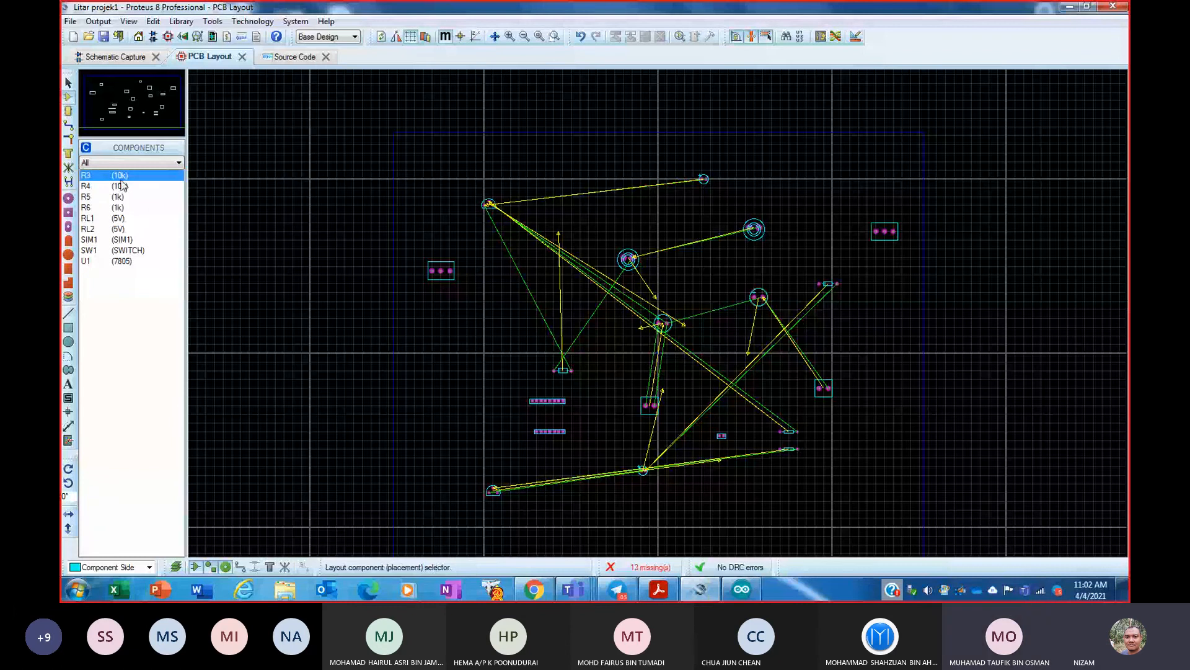
{"action": "left_click", "coordinate": [784, 482]}
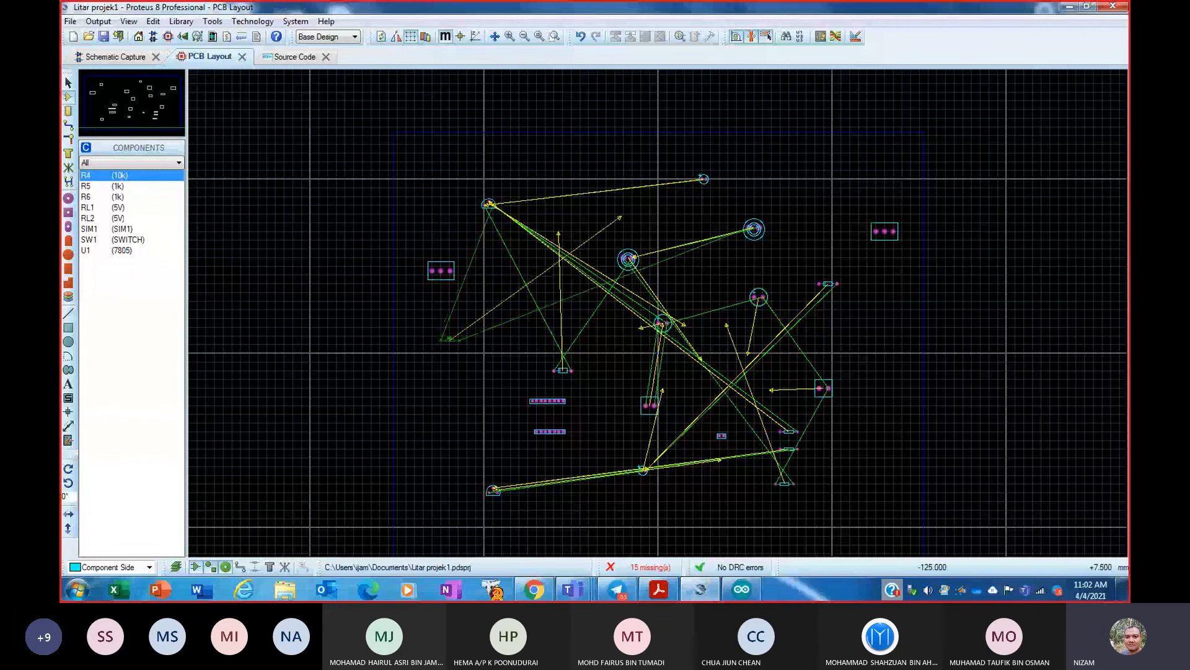
- Place resistors R4, R5 and R6 one below another along the board's left side, below the three-pin terminal block
{"action": "left_click", "coordinate": [449, 340]}
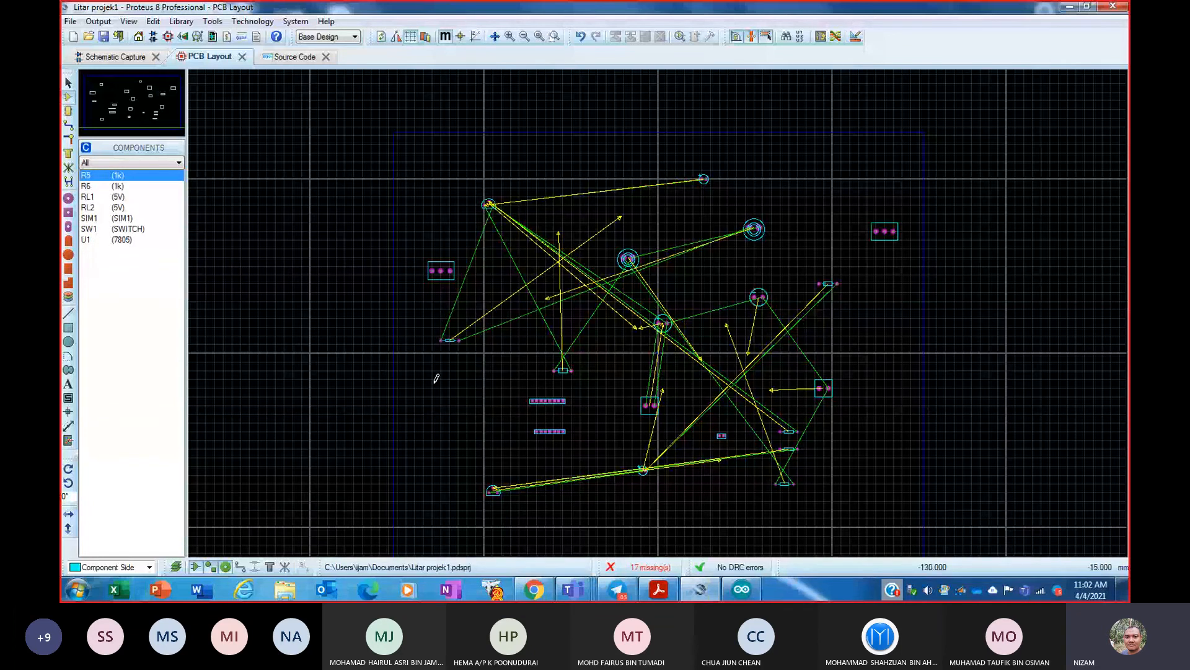
{"action": "left_click", "coordinate": [445, 383]}
{"action": "left_click", "coordinate": [449, 431]}
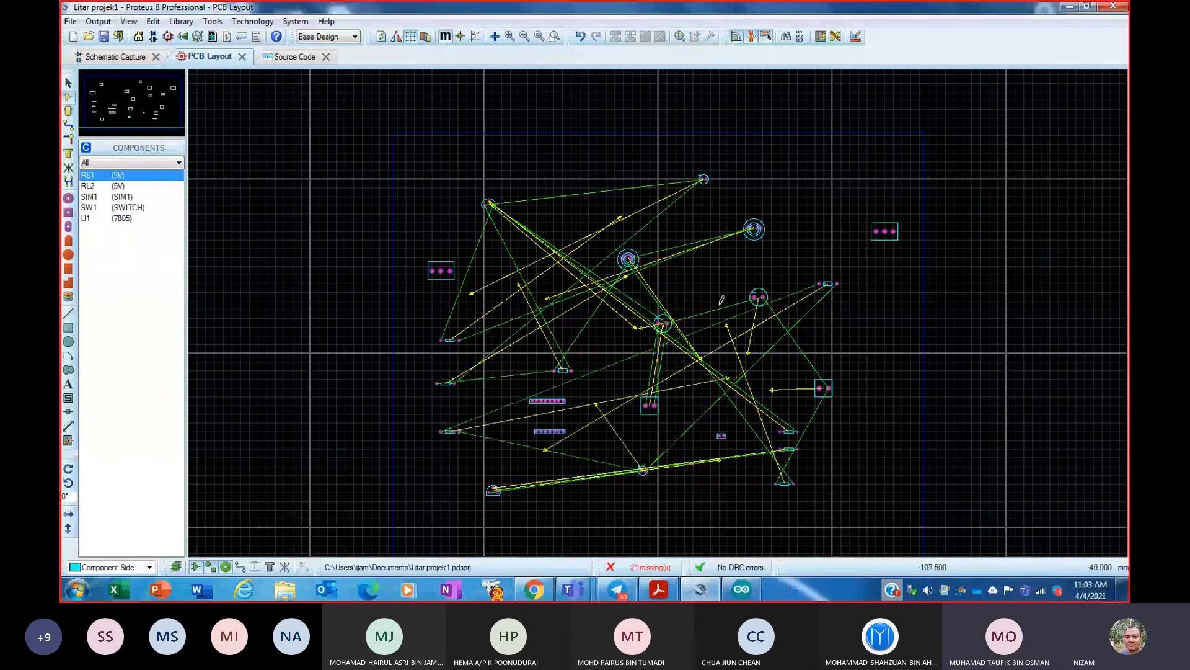
- Place relays RL1 and RL2 on the board's right side, U1 between them, SW1 above RL1, and SIM1 near the top edge
{"action": "left_click", "coordinate": [852, 250]}
{"action": "left_click", "coordinate": [861, 433]}
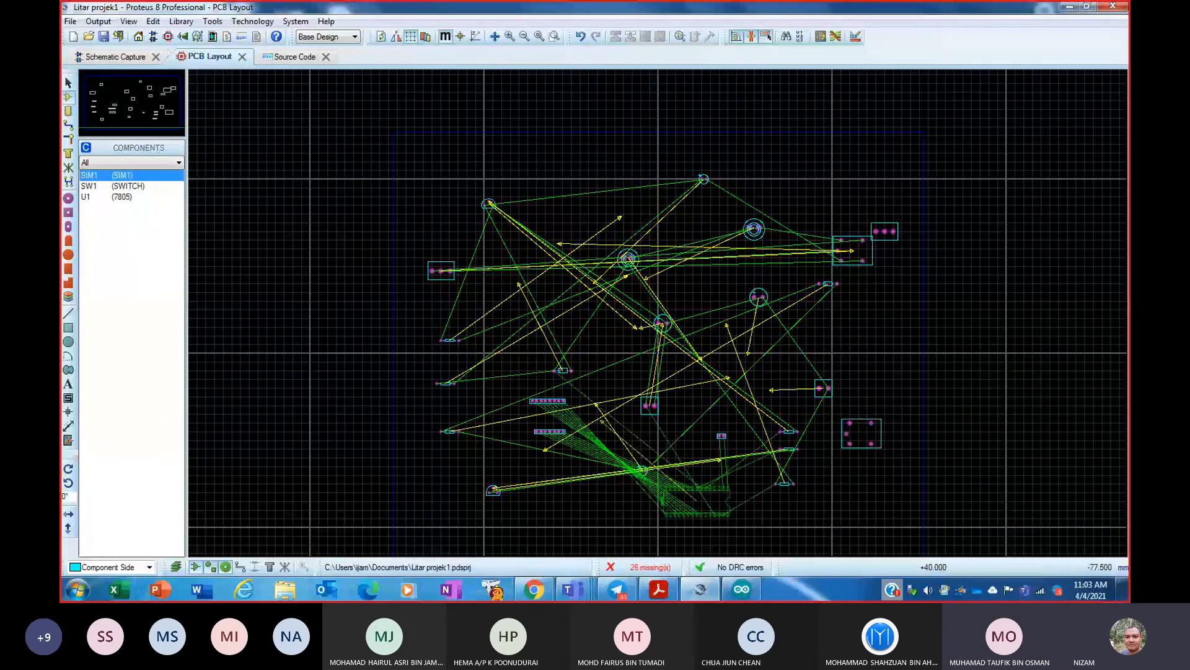
{"action": "left_click", "coordinate": [584, 183]}
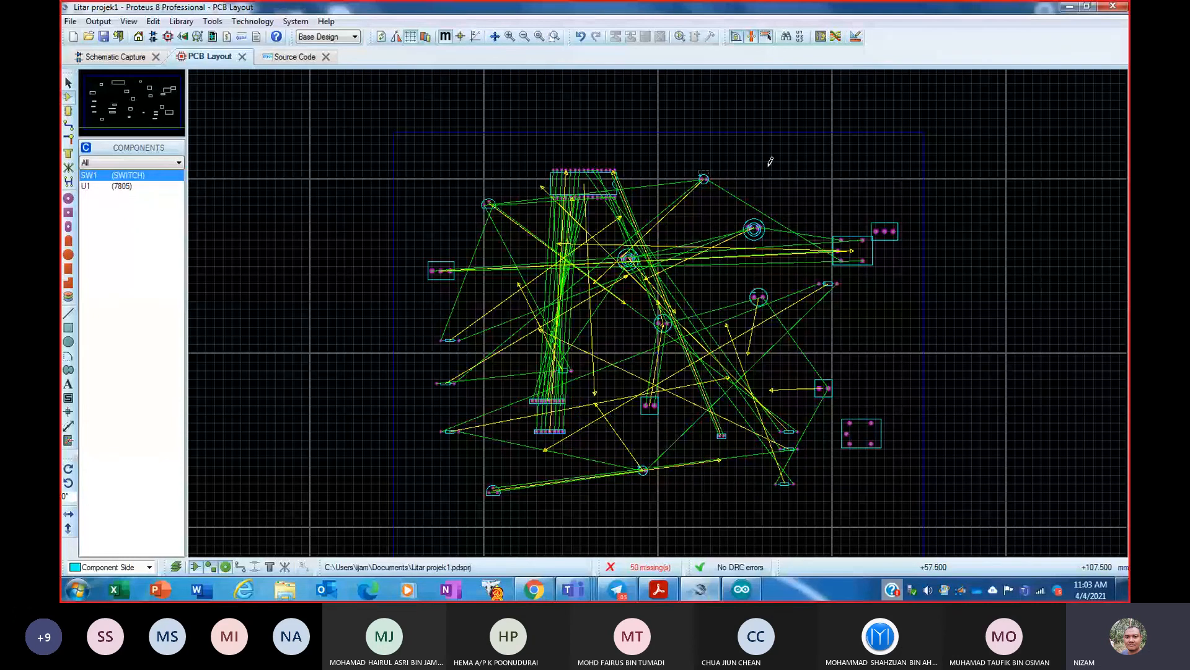
{"action": "left_click", "coordinate": [802, 171]}
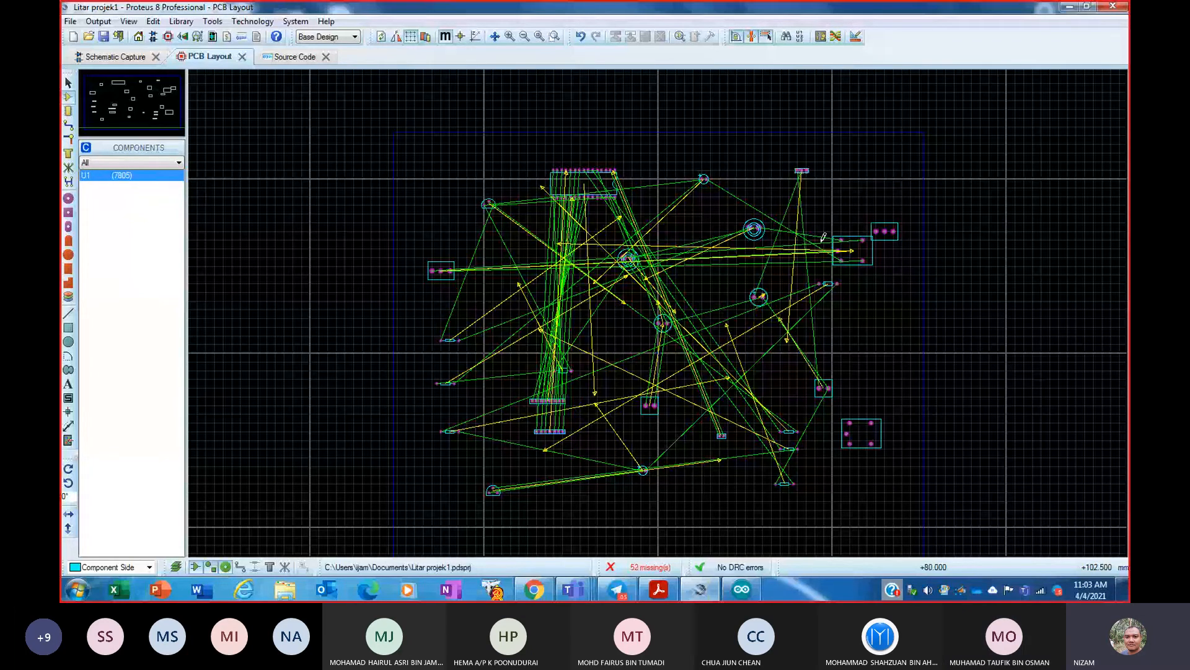
{"action": "left_click", "coordinate": [880, 325]}
- Inspect the placed components in the 3D Visualizer from several angles and close the 3D view
{"action": "left_click", "coordinate": [184, 37]}
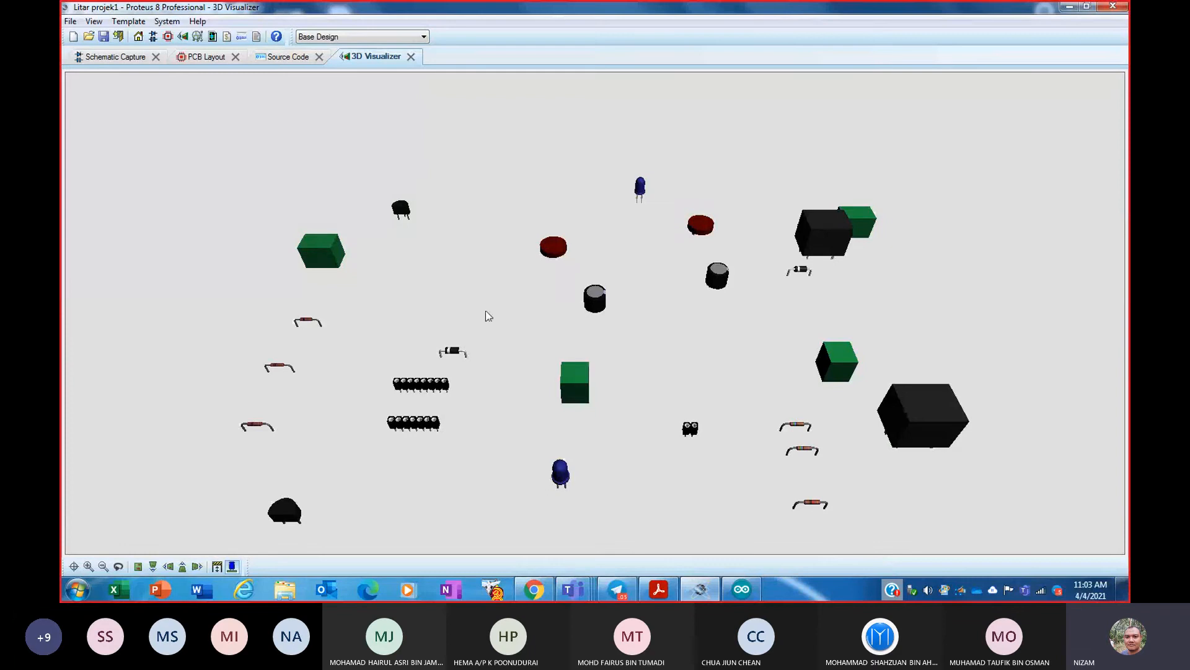
{"action": "left_click", "coordinate": [199, 567]}
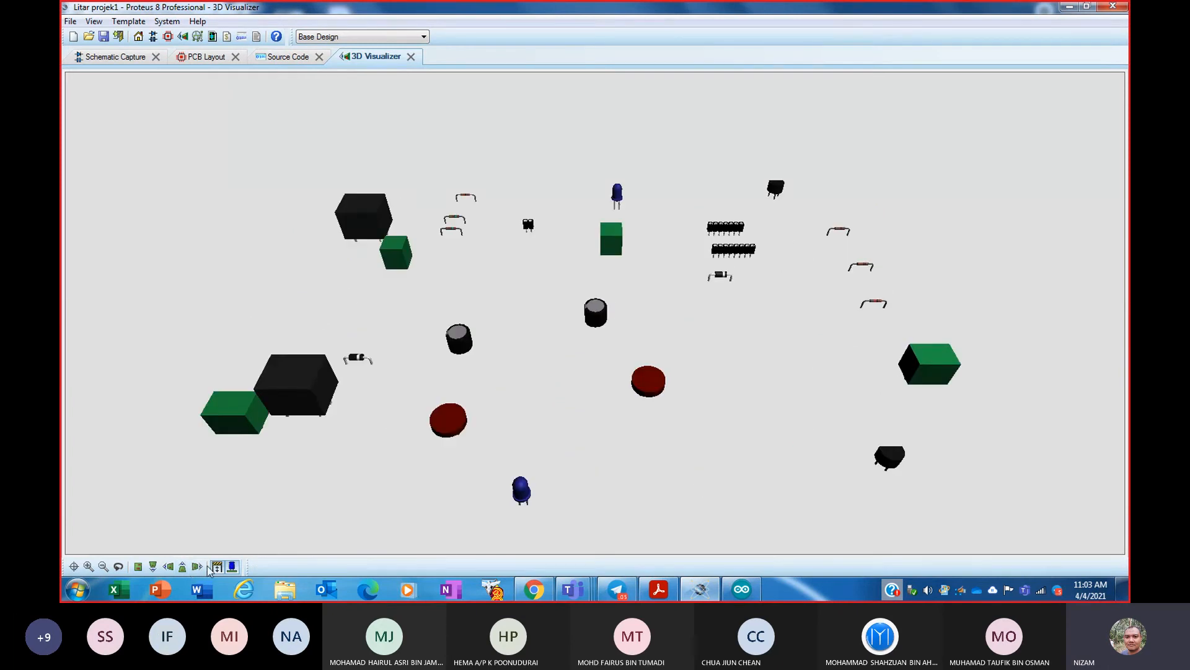
{"action": "left_click", "coordinate": [742, 379]}
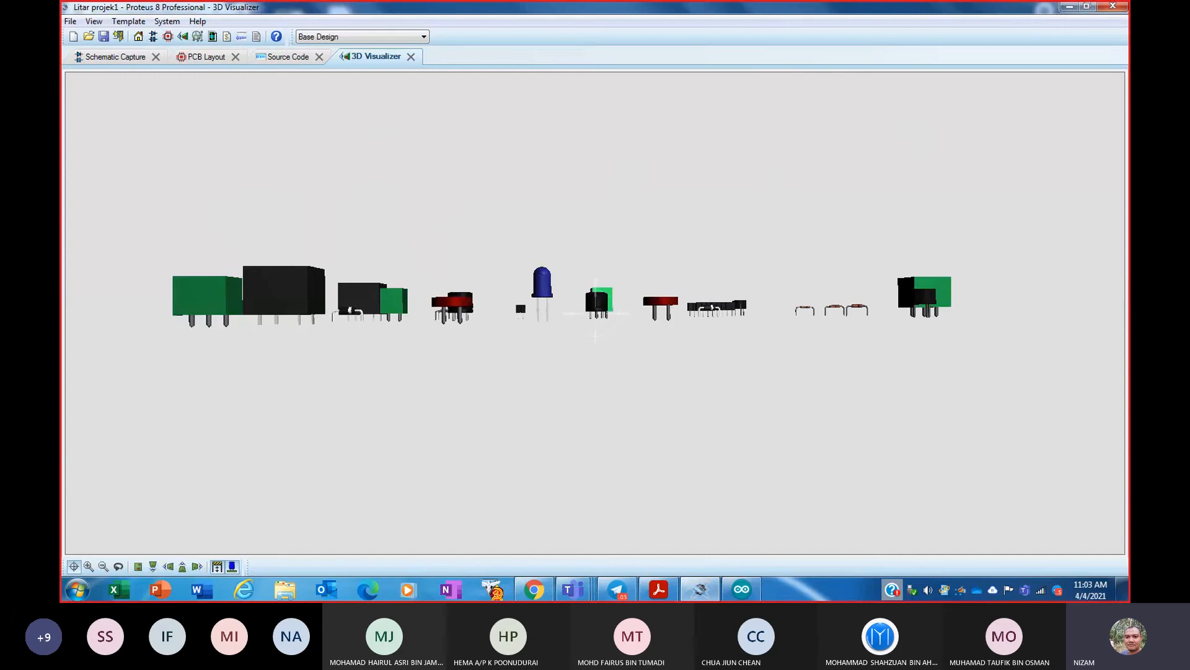
{"action": "left_click_drag", "start_coordinate": [595, 313], "coordinate": [459, 347]}
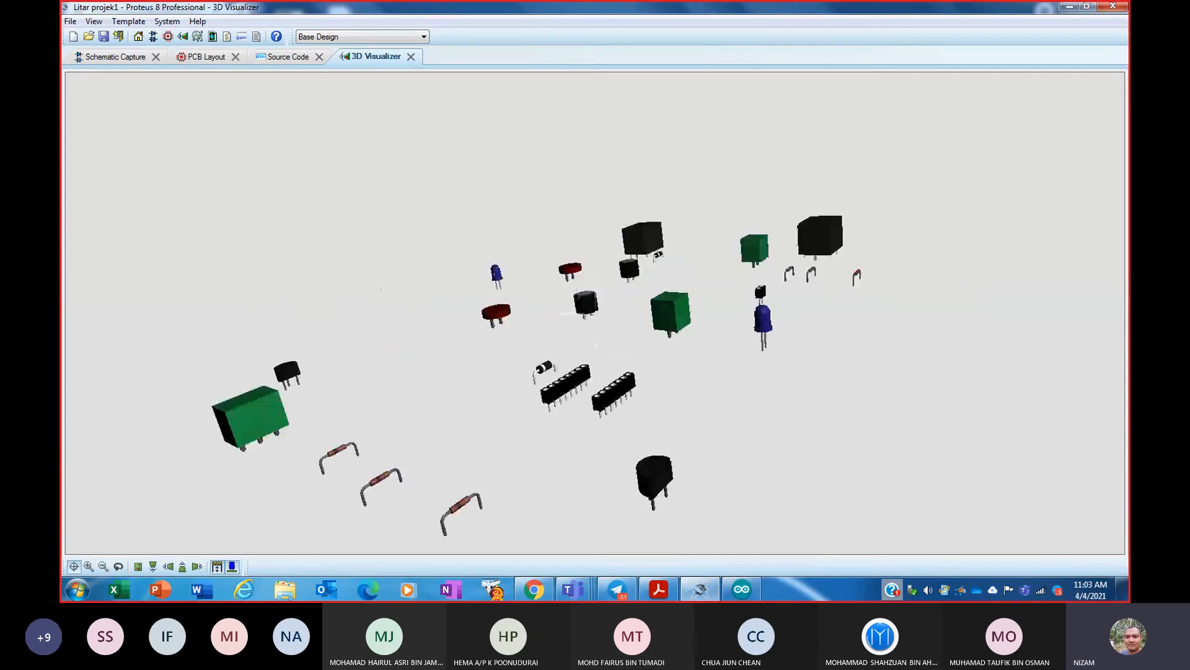
{"action": "left_click_drag", "start_coordinate": [595, 313], "coordinate": [471, 310]}
{"action": "left_click_drag", "start_coordinate": [596, 313], "coordinate": [508, 310]}
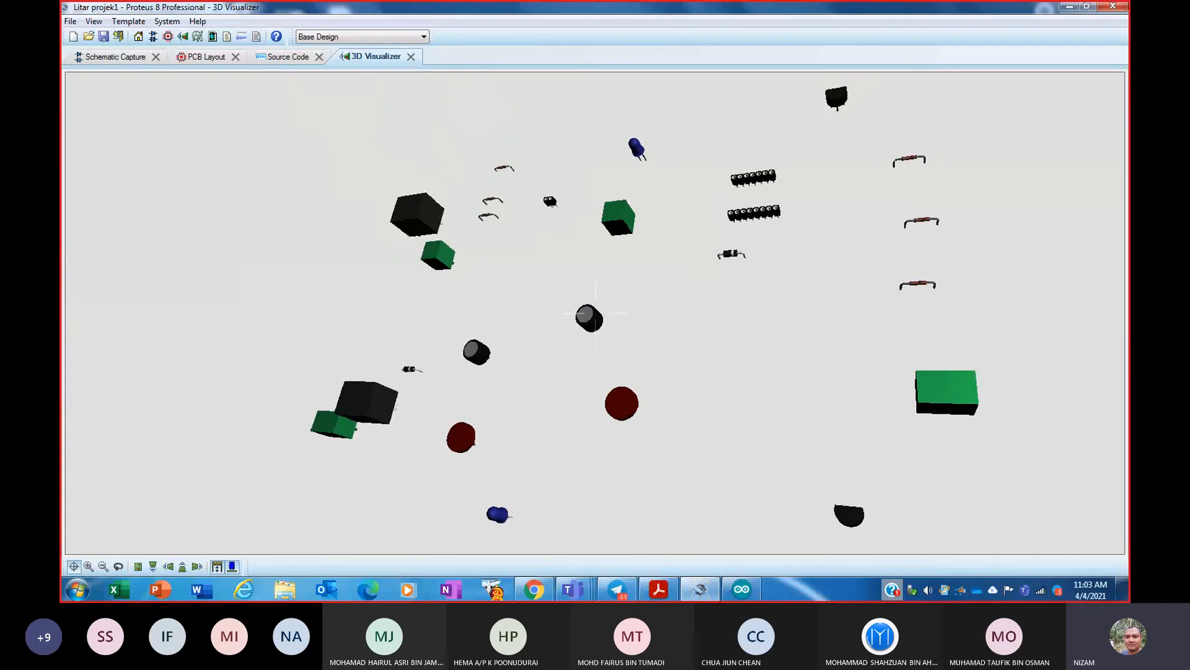
{"action": "right_click", "coordinate": [595, 314]}
{"action": "left_click", "coordinate": [411, 57]}
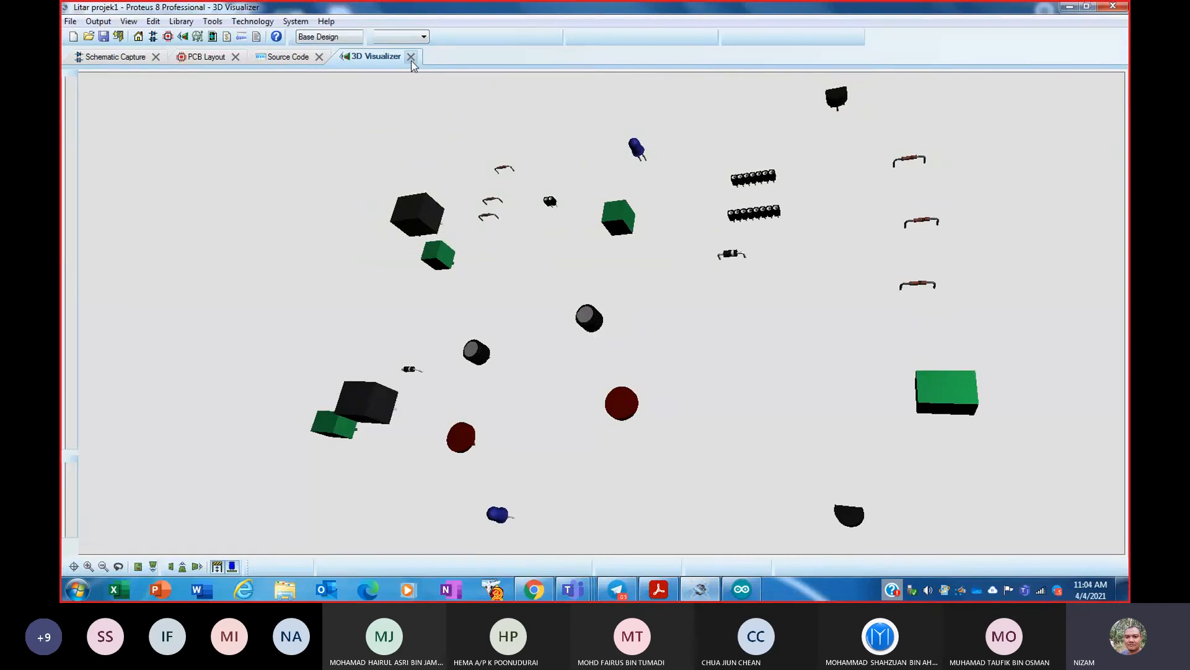
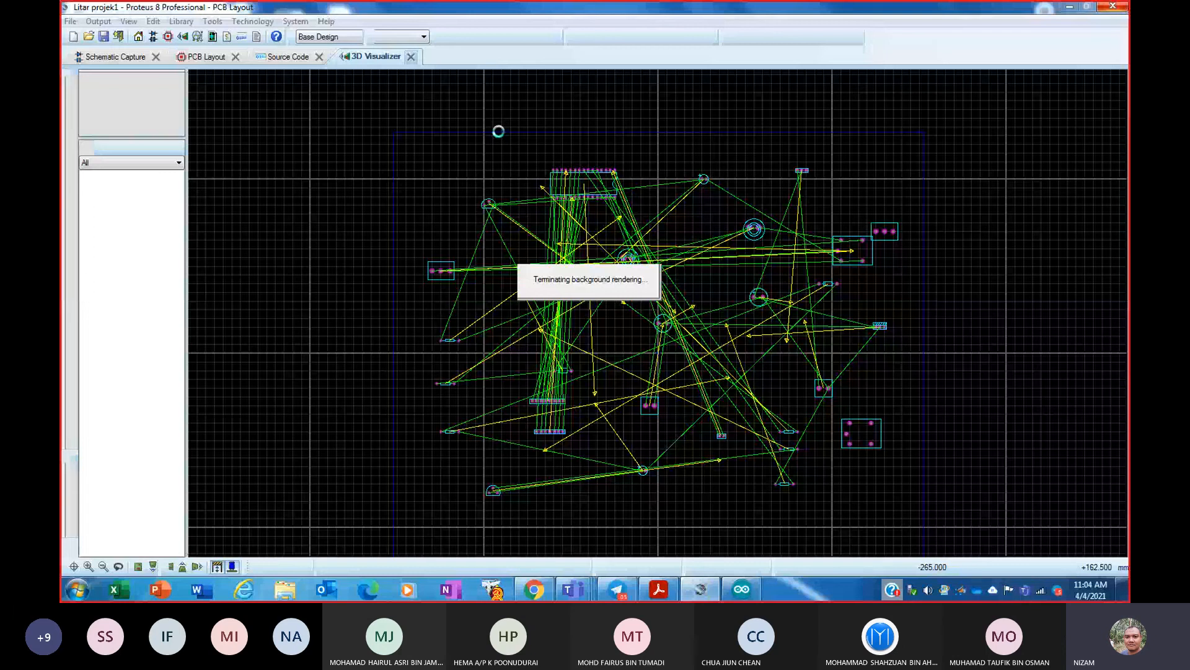
- Check the Arduino installer's progress, and switch to Chrome to reload the spmp.polipd.edu.my login page
{"action": "left_click", "coordinate": [741, 586]}
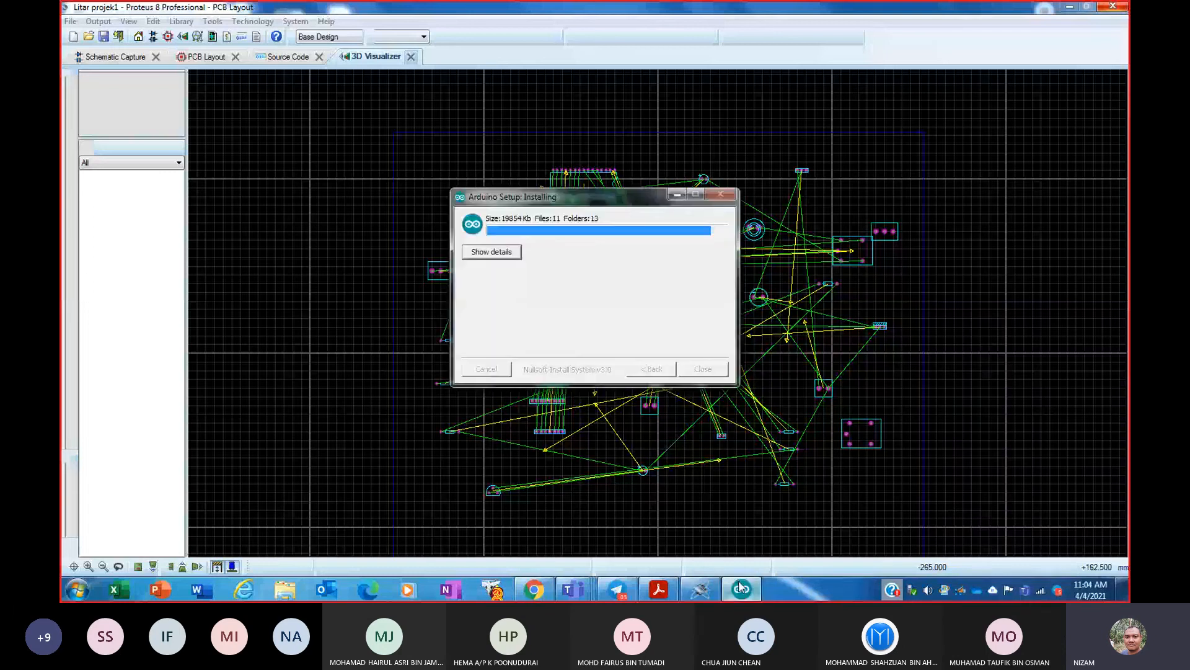
{"action": "left_click", "coordinate": [534, 589]}
{"action": "left_click", "coordinate": [378, 36]}
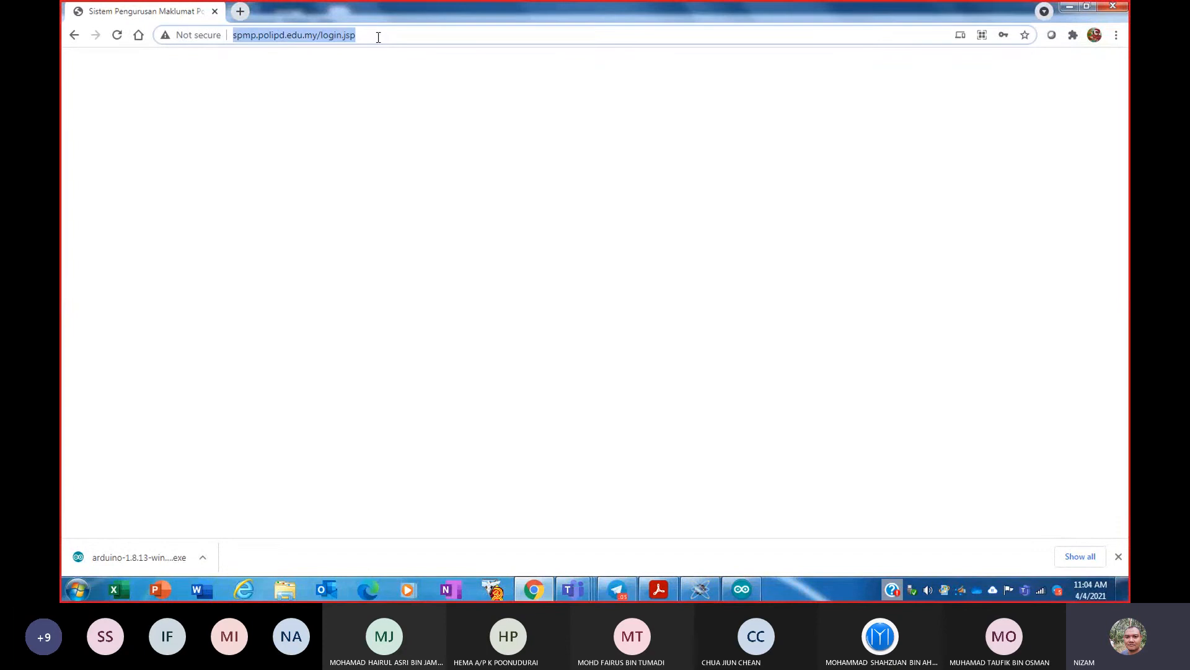
{"action": "left_click", "coordinate": [379, 37]}
{"action": "key", "text": "Return"}
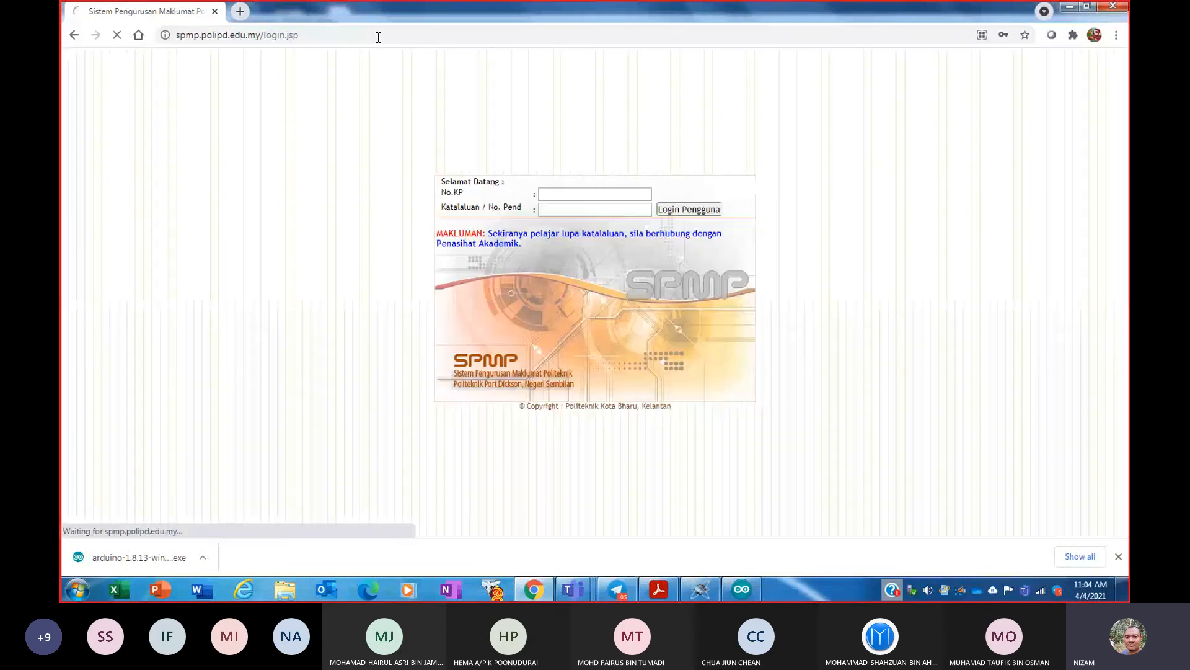
- Log in to the SPMP portal with the saved ID number and password, and dismiss the downloads bar
{"action": "left_click", "coordinate": [575, 192]}
{"action": "left_click", "coordinate": [589, 222]}
{"action": "left_click", "coordinate": [673, 209]}
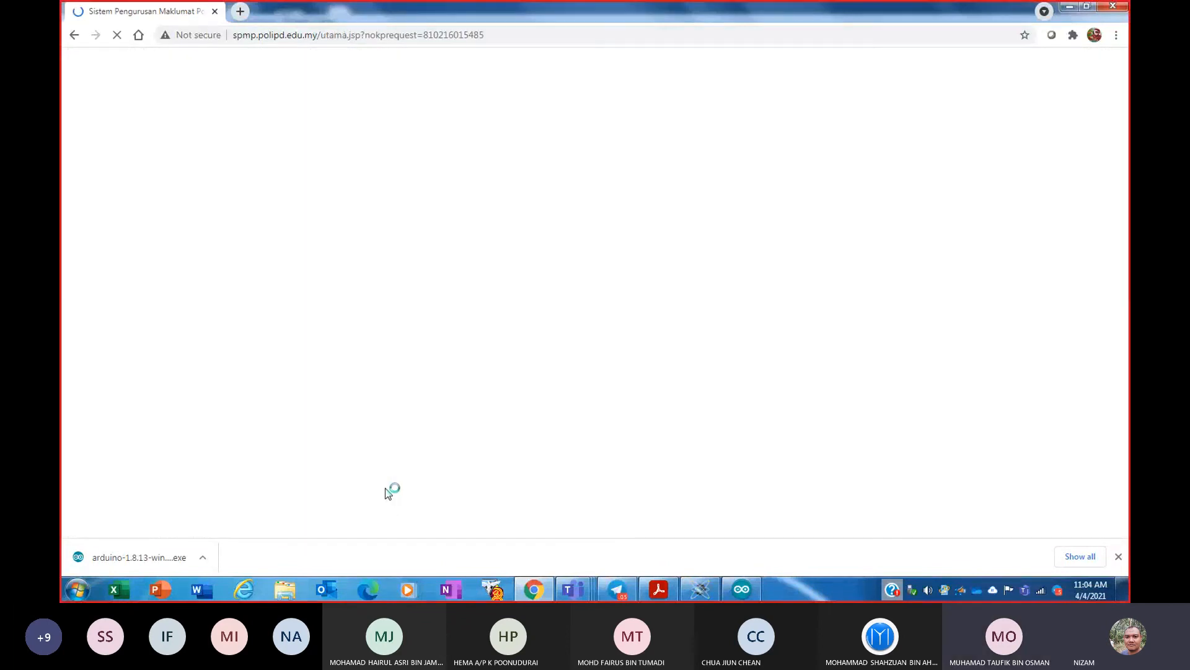
{"action": "left_click", "coordinate": [1120, 557]}
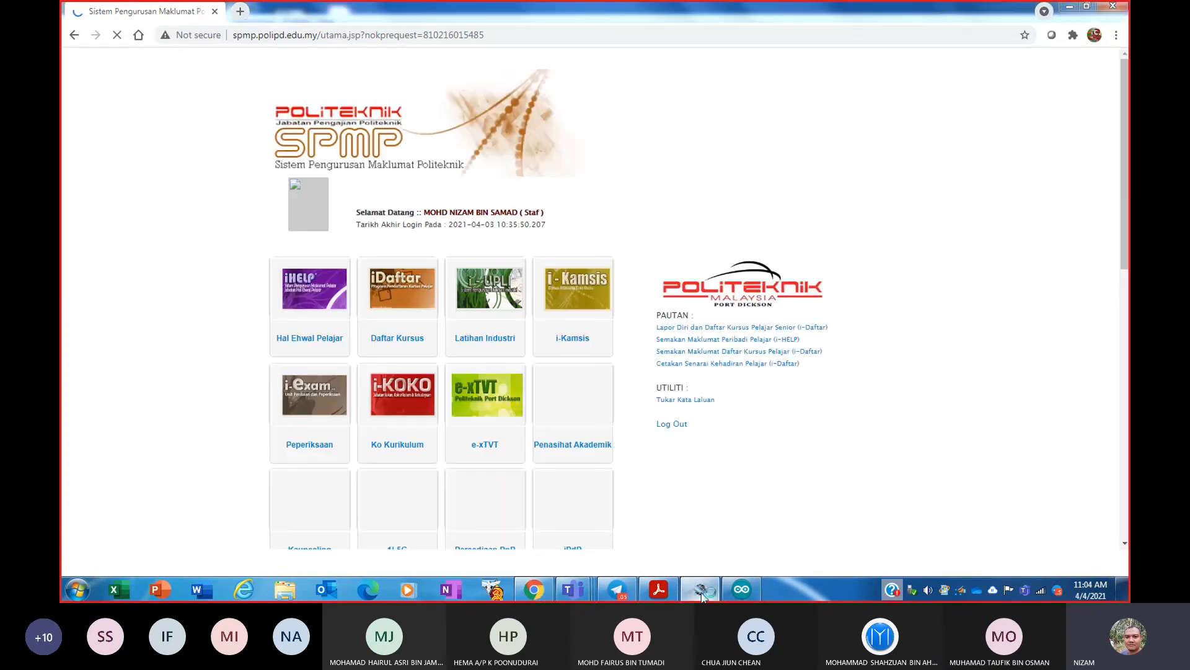
- Check on Proteus, return to the iDaftar portal in Chrome, and allow installation of the Adafruit Industries ports driver
{"action": "left_click", "coordinate": [703, 594]}
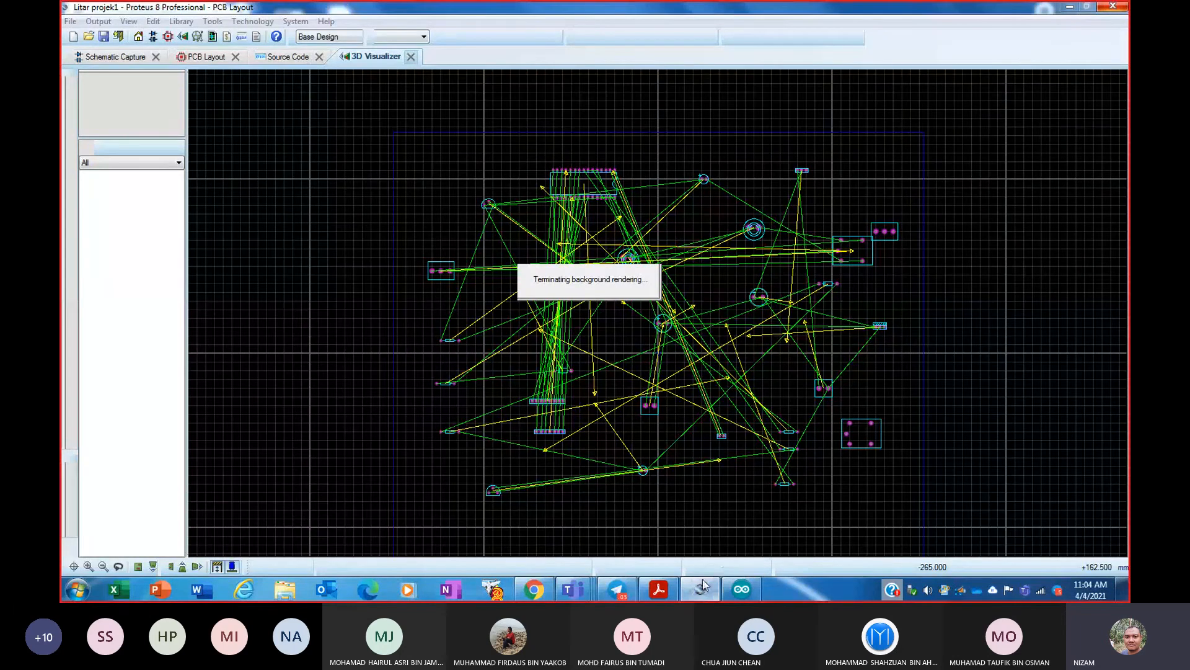
{"action": "left_click", "coordinate": [534, 589]}
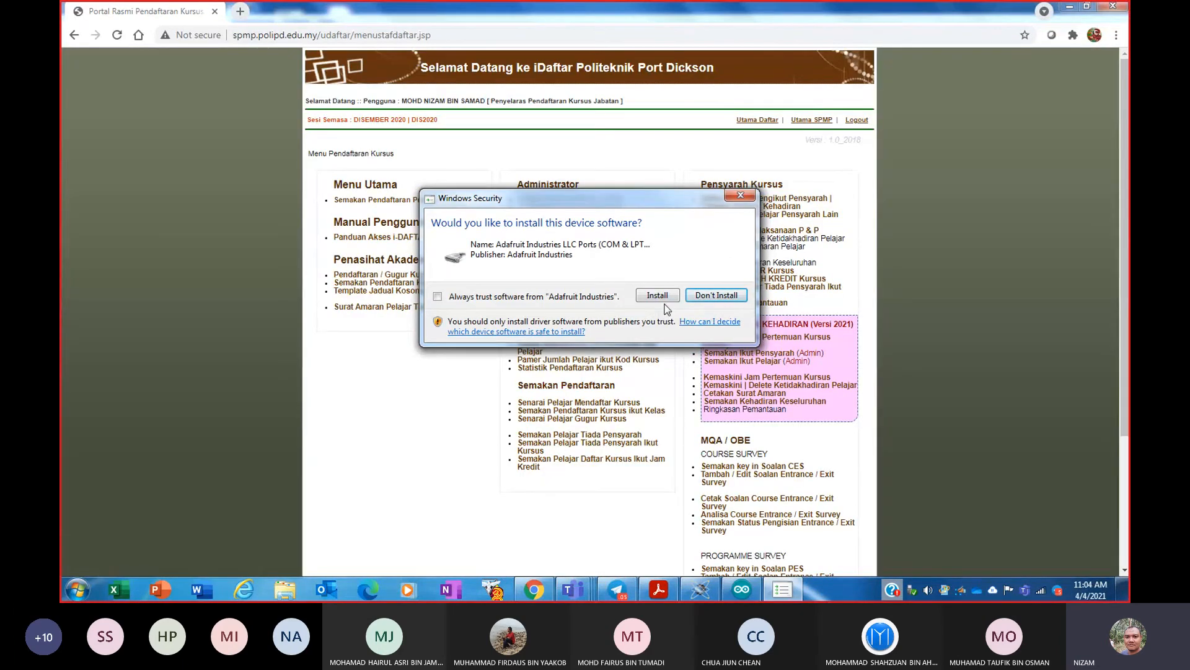
{"action": "left_click", "coordinate": [658, 296]}
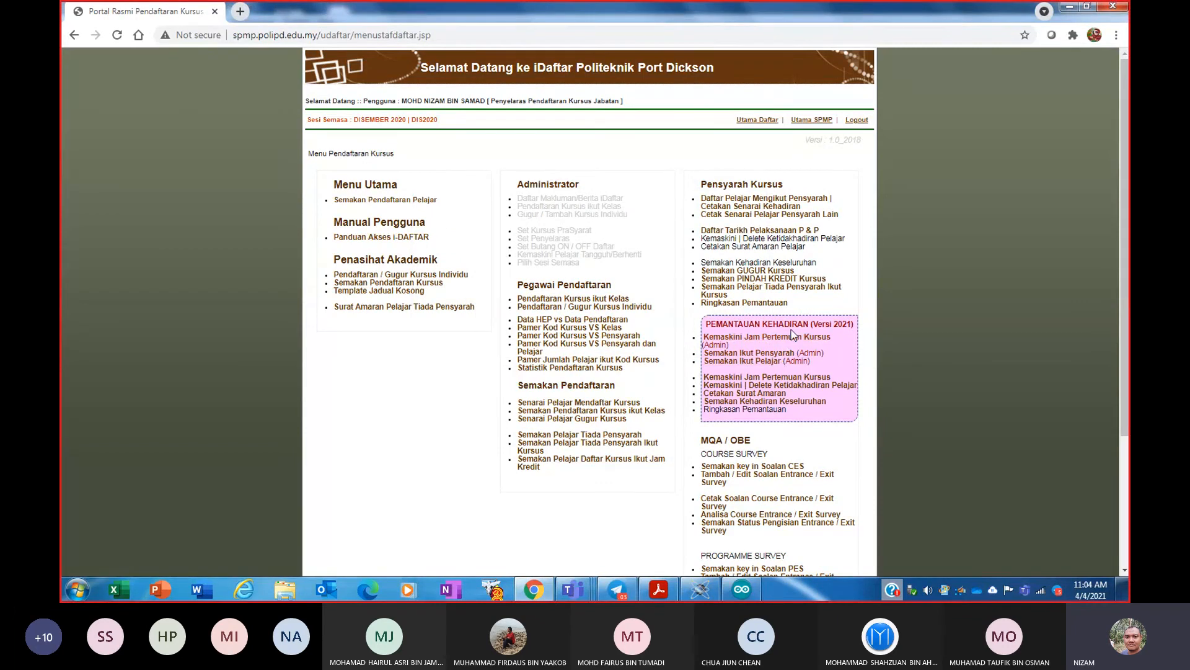
- Open the 2021 student absence update page and choose the JKE department
{"action": "left_click", "coordinate": [791, 353]}
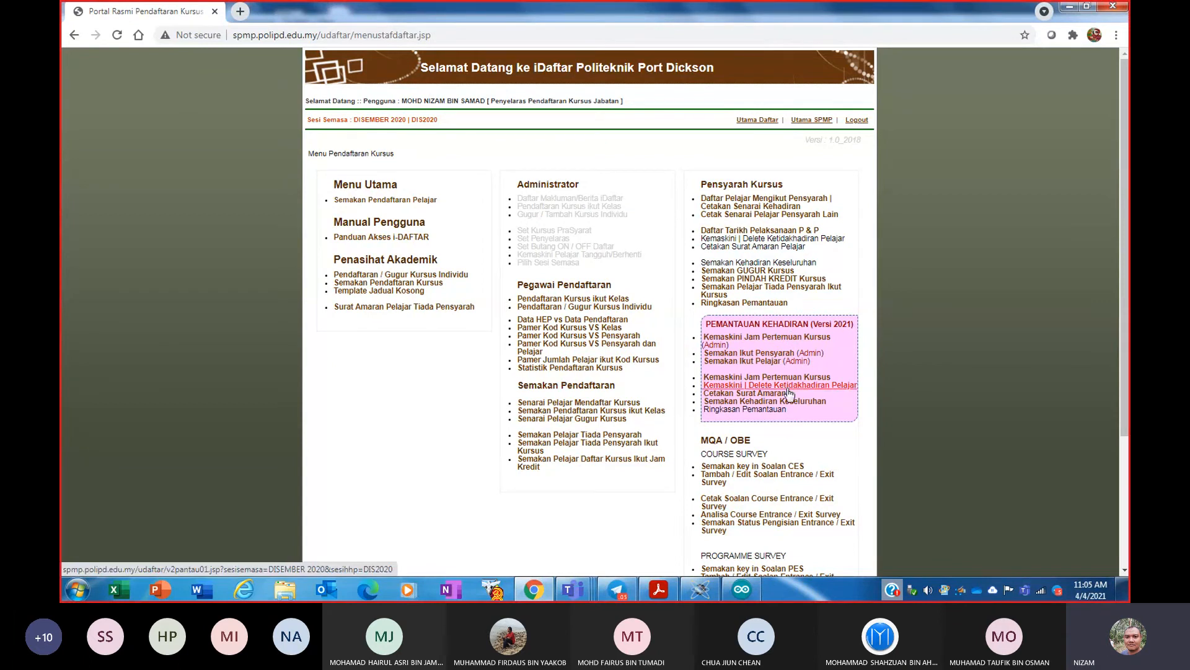
{"action": "left_click", "coordinate": [787, 388]}
{"action": "left_click", "coordinate": [561, 211]}
{"action": "left_click", "coordinate": [558, 241]}
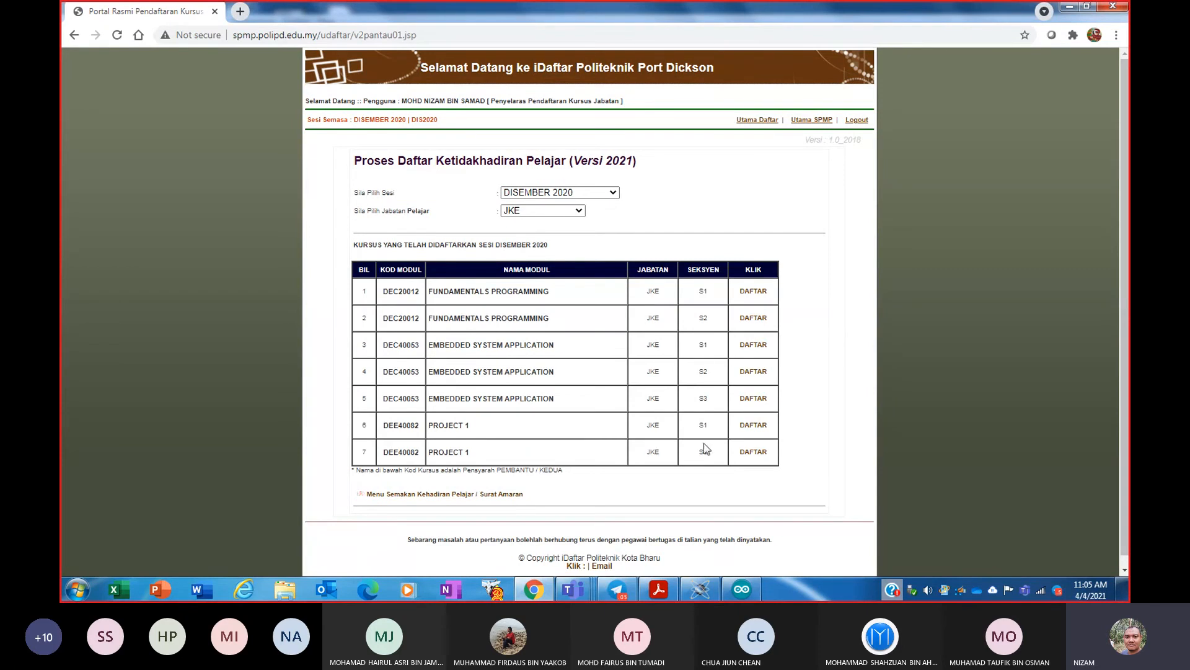
- Open the absence form for DEE40082 PROJECT 1, section S2, and mark it as Kelas Normal
{"action": "left_click", "coordinate": [756, 454]}
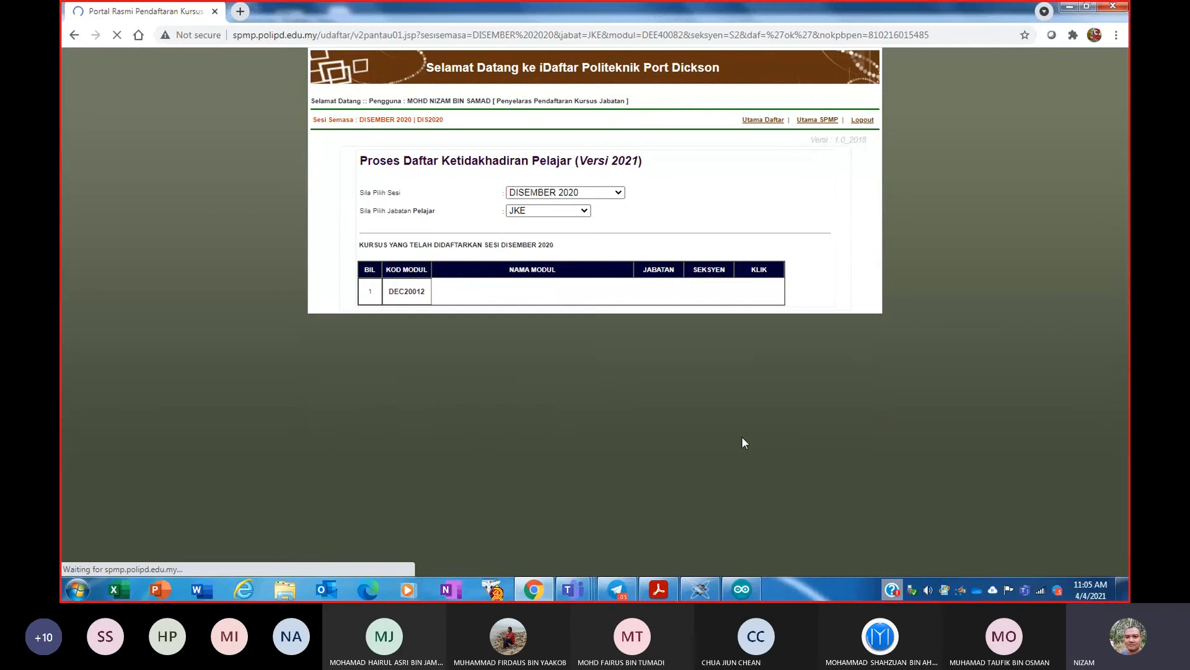
{"action": "scroll", "coordinate": [651, 344], "scroll_direction": "down", "scroll_amount": 5}
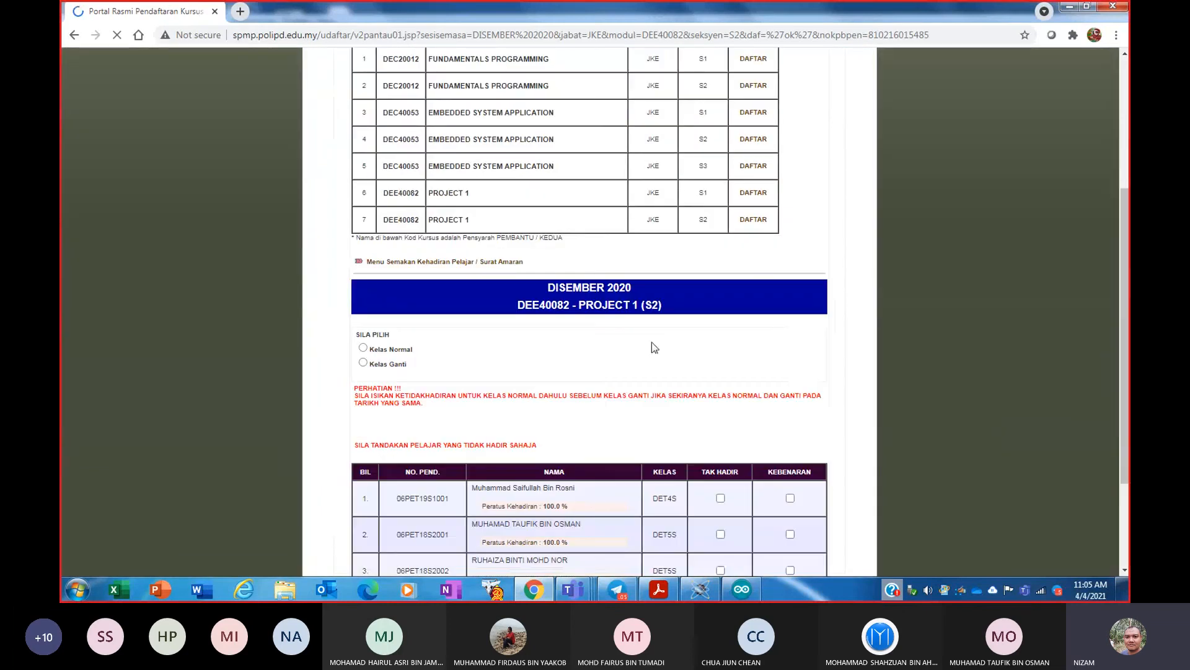
{"action": "scroll", "coordinate": [652, 341], "scroll_direction": "down", "scroll_amount": 3}
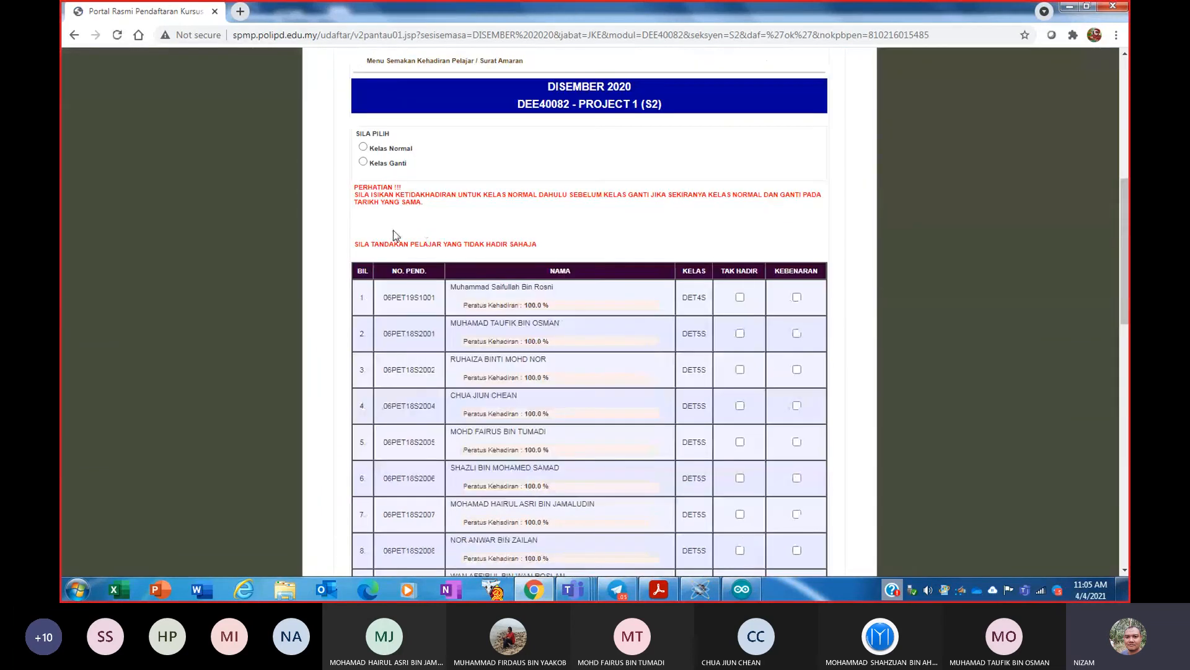
{"action": "left_click", "coordinate": [363, 146]}
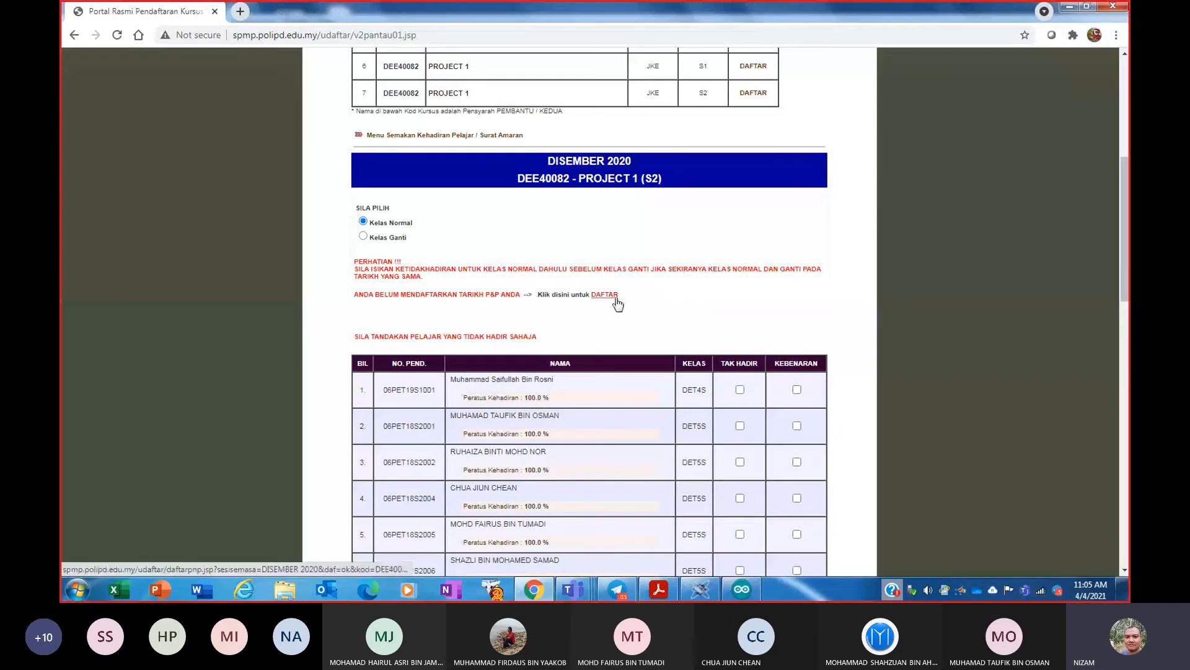
- Open the teaching date registration for DEE40082 section S2 and select week 4
{"action": "left_click", "coordinate": [615, 297]}
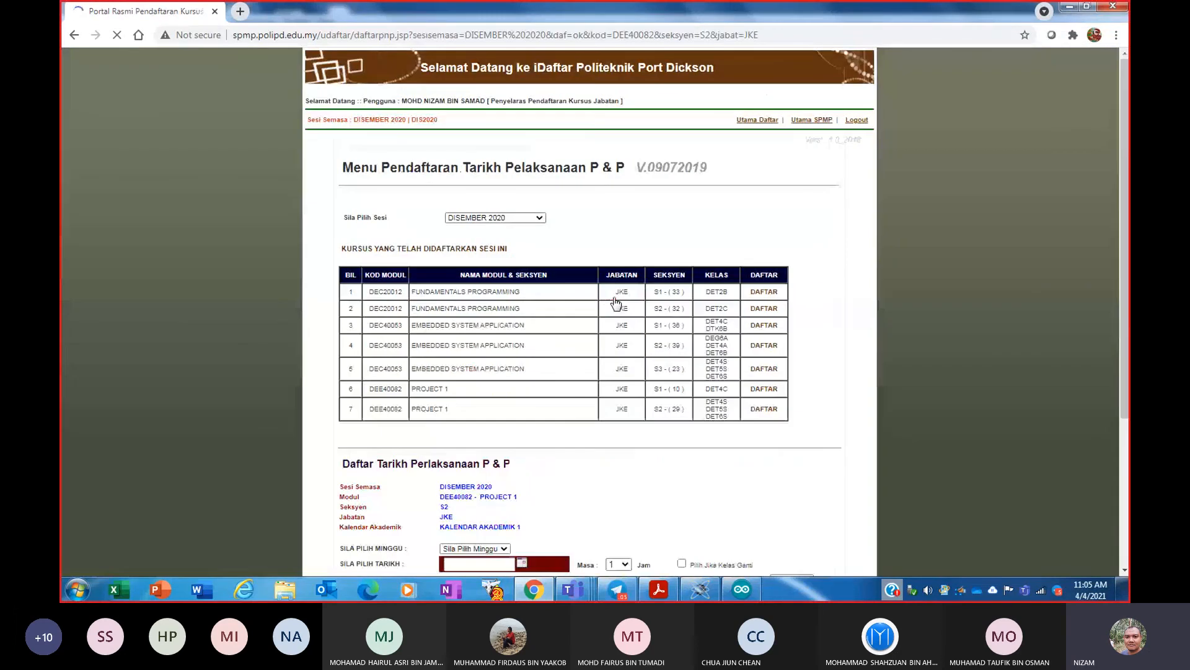
{"action": "scroll", "coordinate": [616, 304], "scroll_direction": "down", "scroll_amount": 4}
{"action": "left_click", "coordinate": [477, 267]}
{"action": "left_click", "coordinate": [471, 319]}
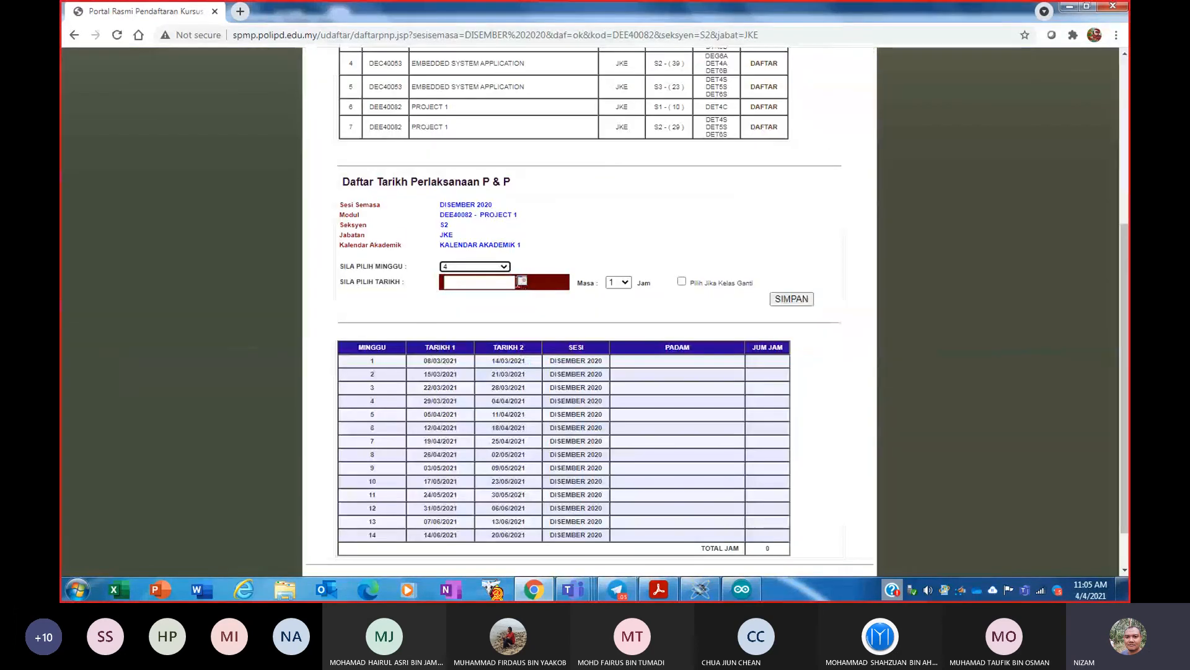
- Set the week 4 teaching date to 04/04/2021 with a duration of 3 hours, save it, and check the registered entry
{"action": "left_click", "coordinate": [523, 282]}
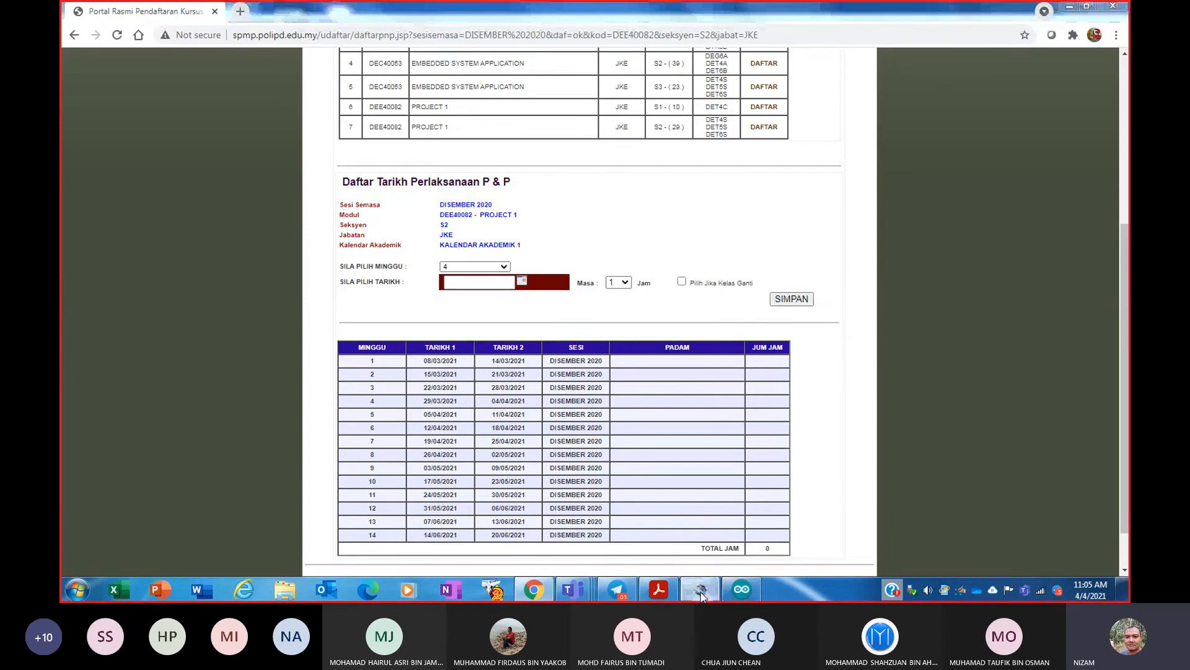
{"action": "left_click", "coordinate": [703, 595]}
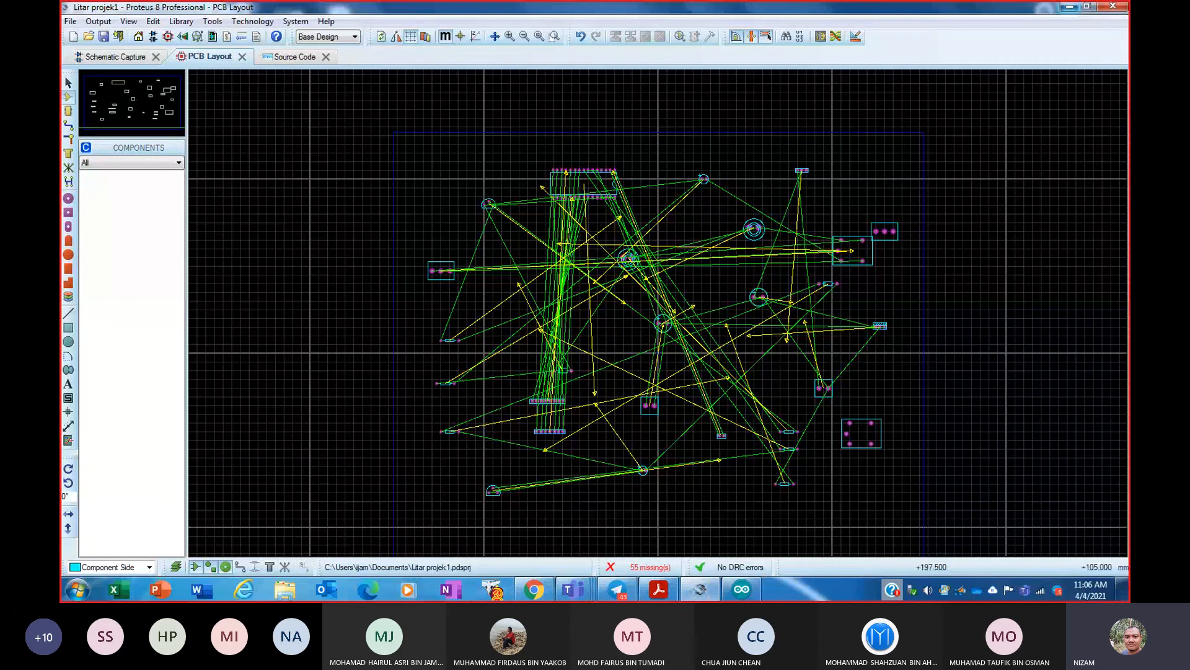
{"action": "left_click", "coordinate": [547, 588]}
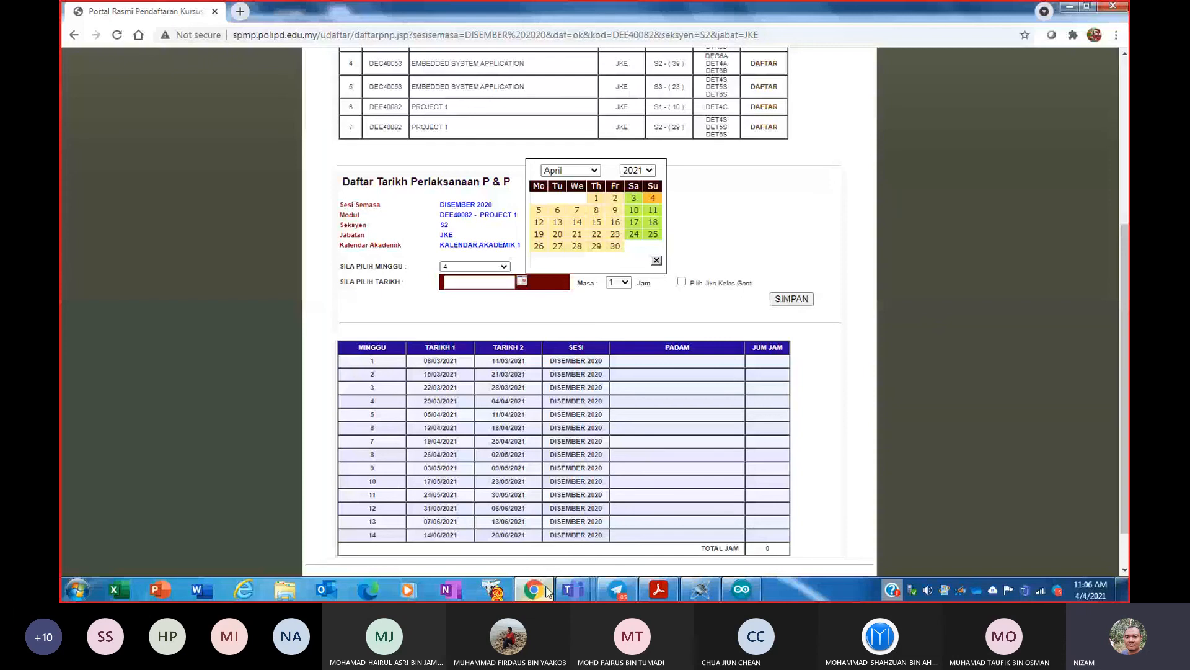
{"action": "left_click", "coordinate": [653, 198]}
{"action": "left_click", "coordinate": [625, 283]}
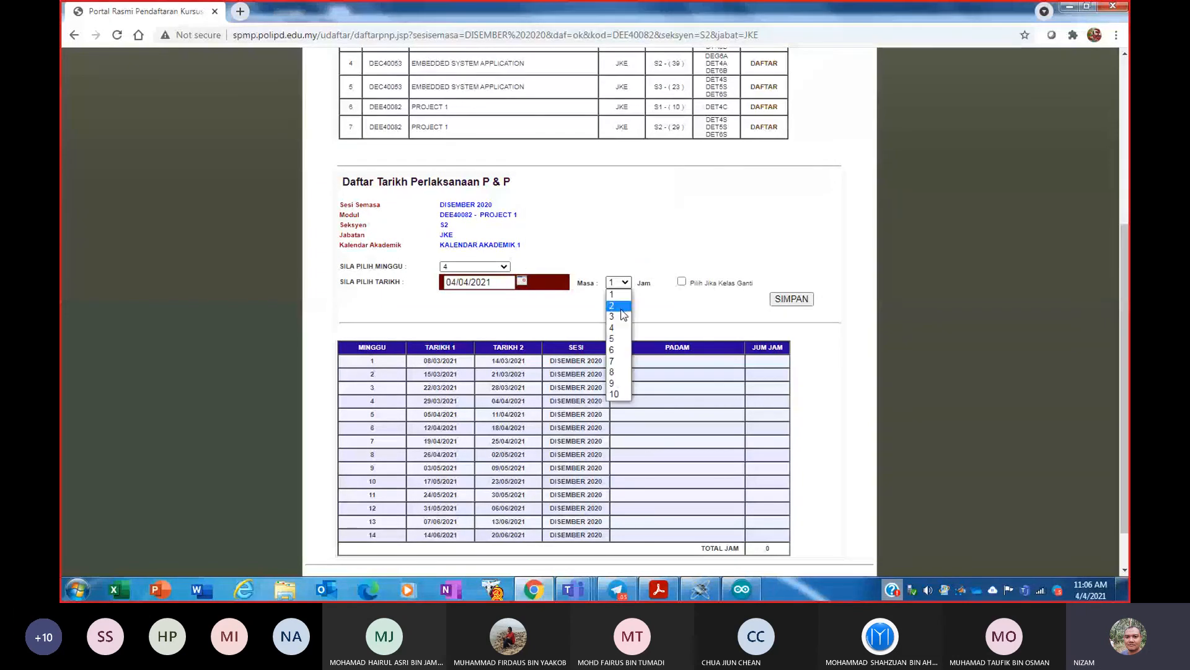
{"action": "left_click", "coordinate": [618, 311]}
{"action": "left_click", "coordinate": [792, 299]}
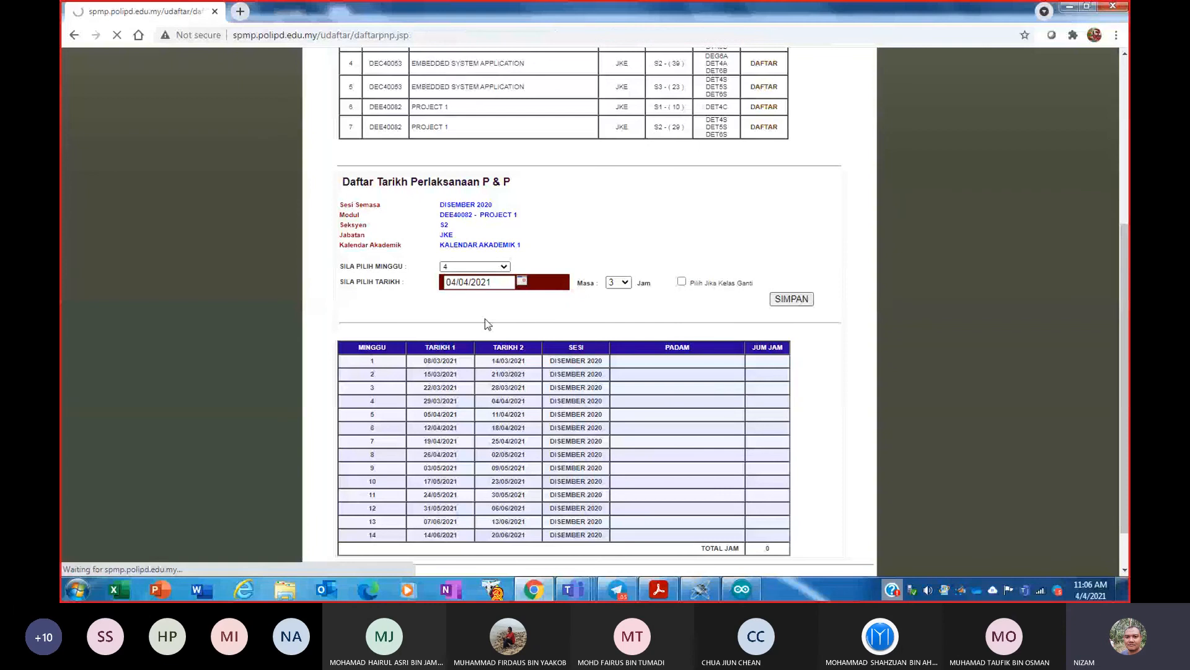
{"action": "scroll", "coordinate": [592, 333], "scroll_direction": "down", "scroll_amount": 3}
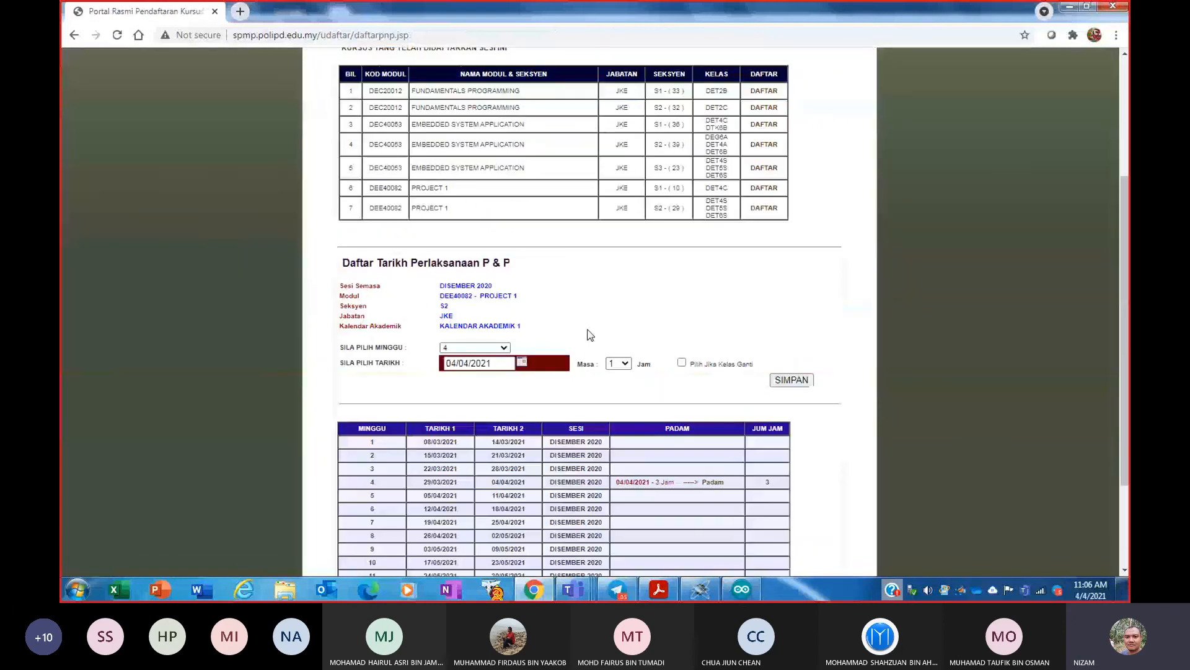
{"action": "scroll", "coordinate": [590, 335], "scroll_direction": "down", "scroll_amount": 2}
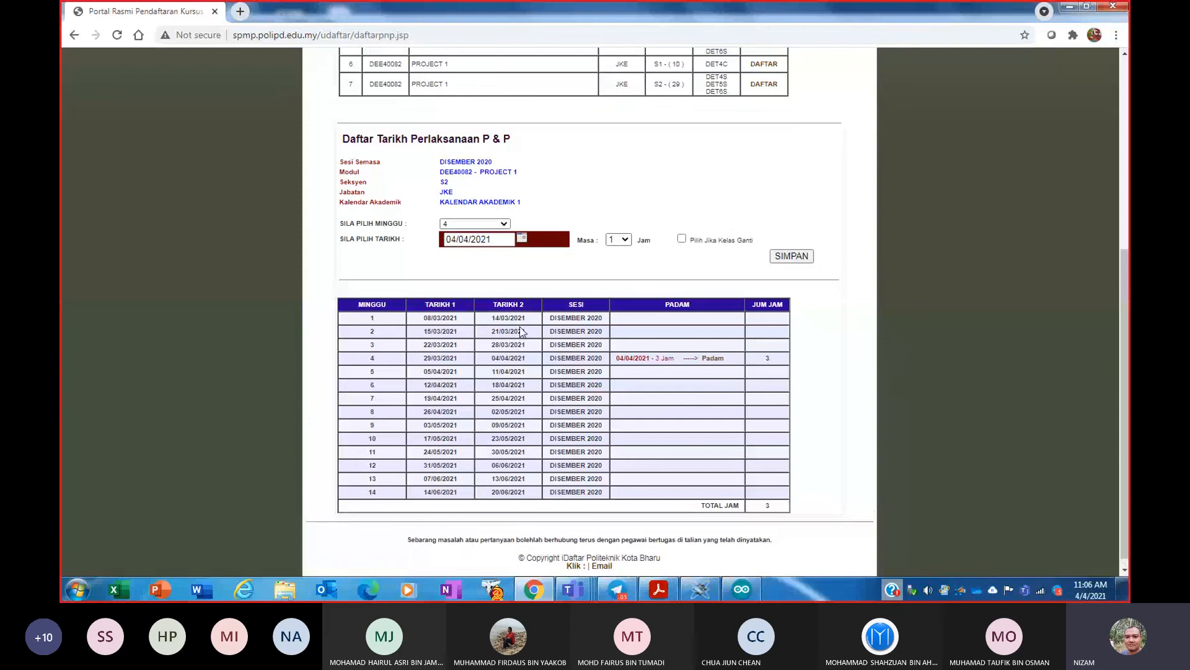
- Return to the 2021 student absence registration page, reloading it if necessary, and choose the JKE department
{"action": "scroll", "coordinate": [858, 136], "scroll_direction": "up", "scroll_amount": 5}
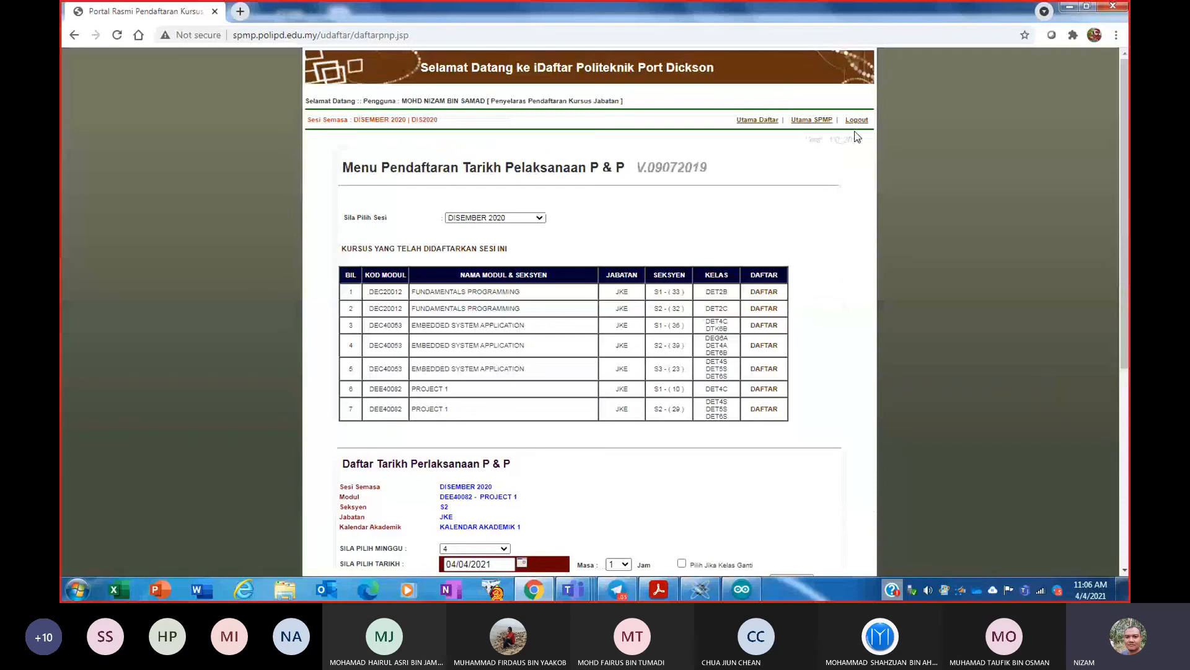
{"action": "left_click", "coordinate": [757, 120]}
{"action": "left_click", "coordinate": [769, 387]}
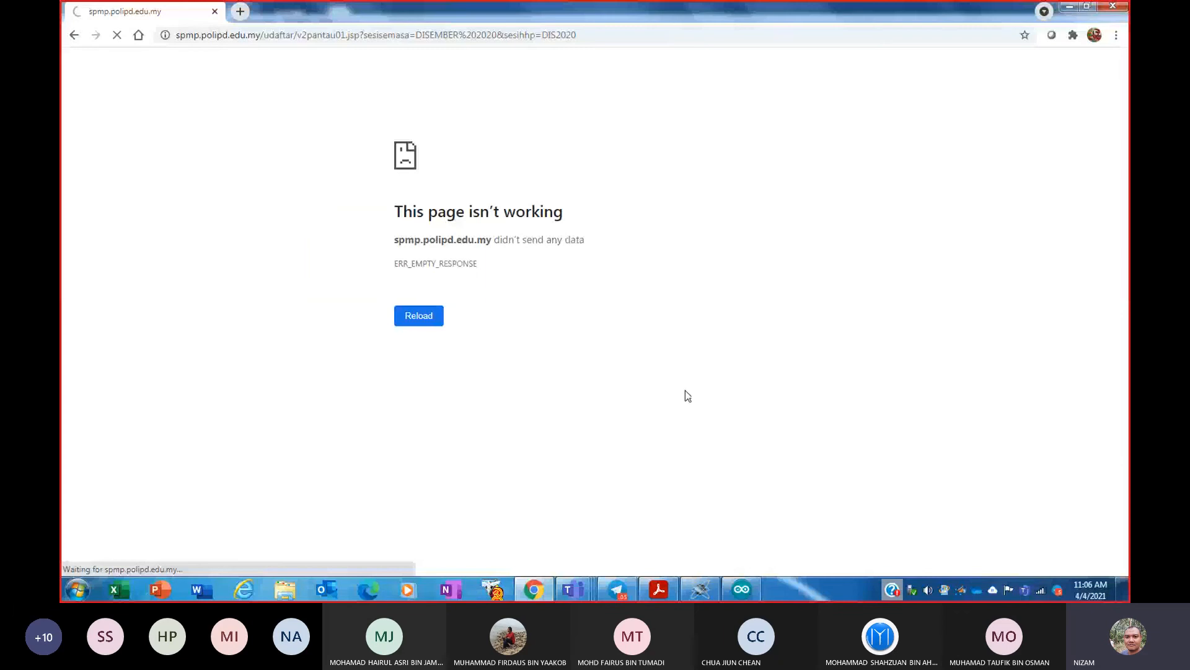
{"action": "left_click", "coordinate": [419, 318]}
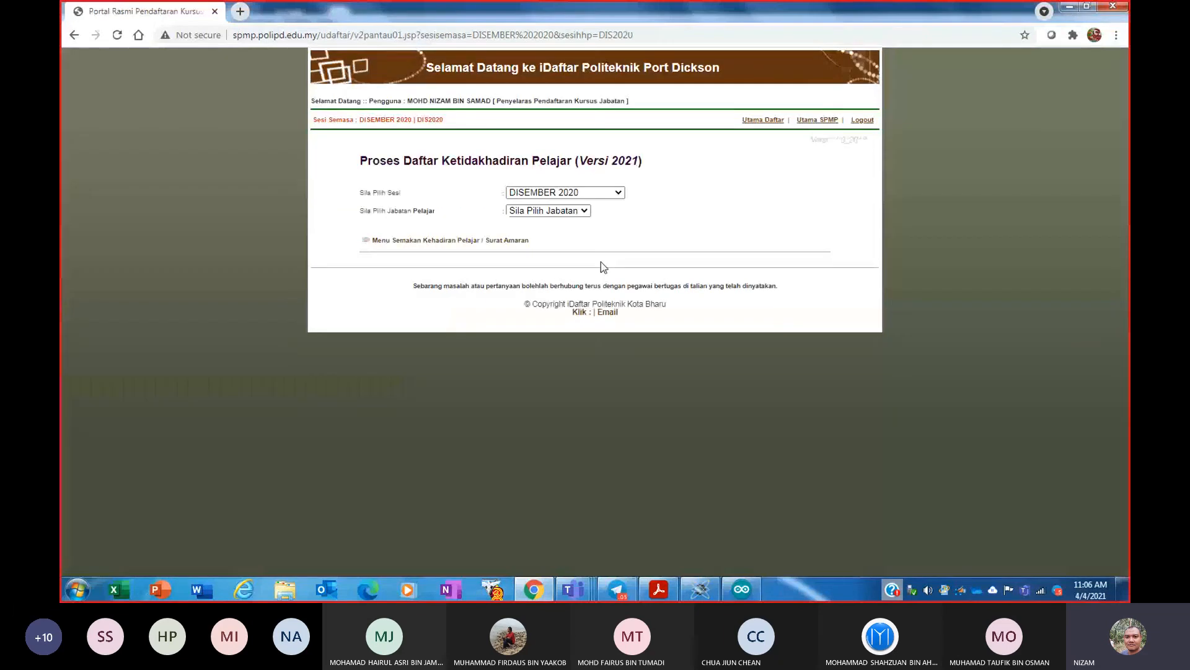
{"action": "left_click", "coordinate": [577, 211]}
{"action": "left_click", "coordinate": [558, 237]}
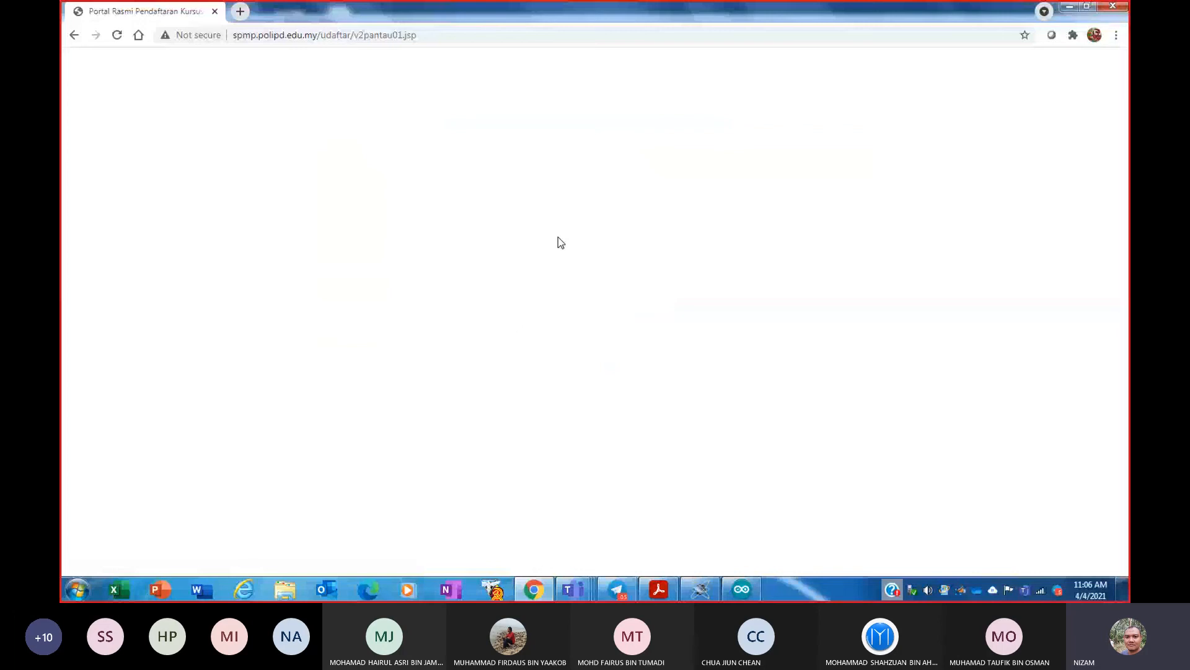
- Open the DEE40082 PROJECT 1 section S2 absence form as Kelas Normal and allow installation of the Arduino srl USB driver
{"action": "scroll", "coordinate": [575, 286], "scroll_direction": "down", "scroll_amount": 2}
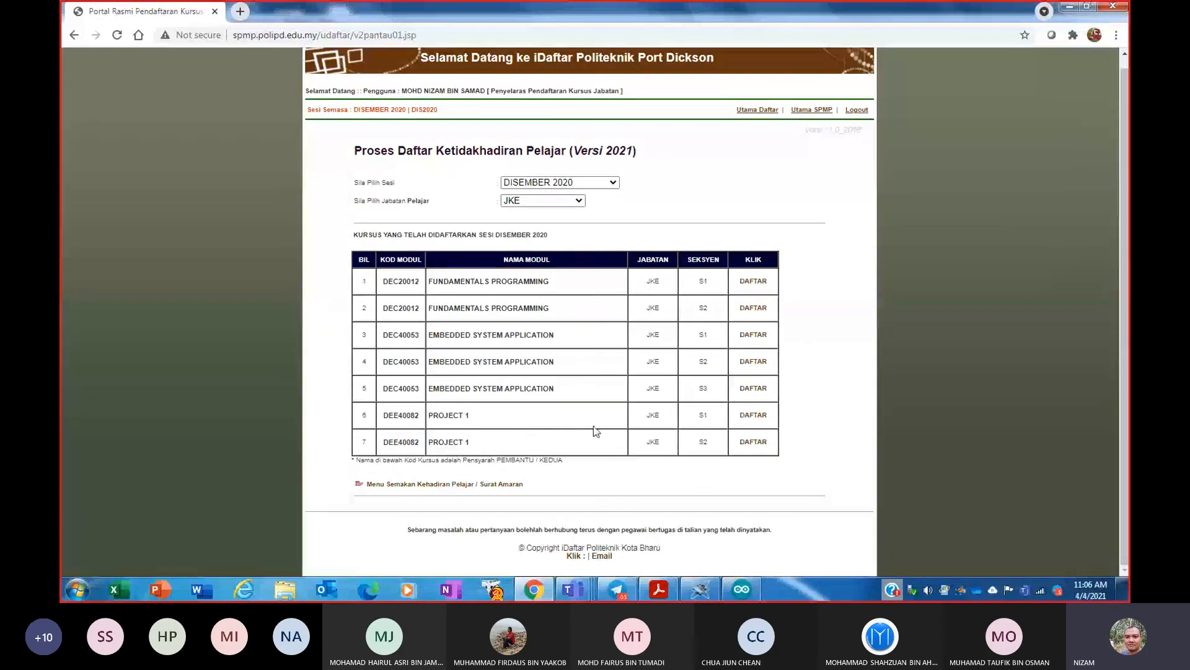
{"action": "left_click", "coordinate": [755, 442]}
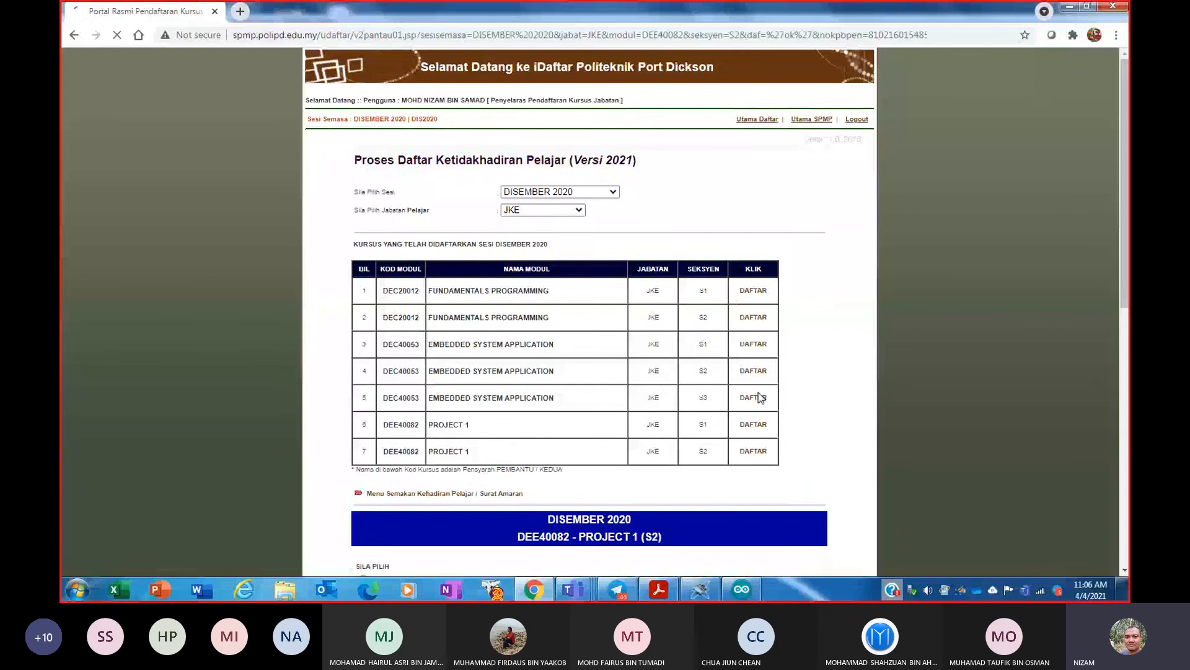
{"action": "scroll", "coordinate": [591, 382], "scroll_direction": "down", "scroll_amount": 5}
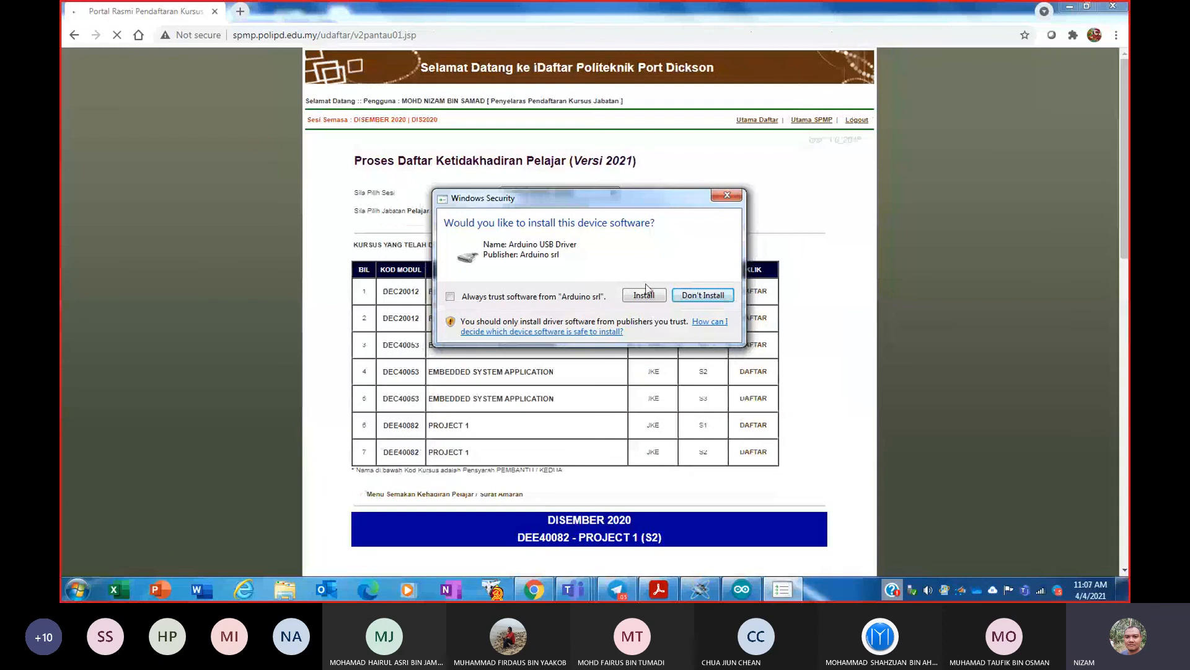
{"action": "left_click", "coordinate": [643, 295]}
- Choose the class date 04/04/2021 - 3 jam for the absence form and allow installation of the Arduino LLC USB driver
{"action": "scroll", "coordinate": [597, 358], "scroll_direction": "down", "scroll_amount": 5}
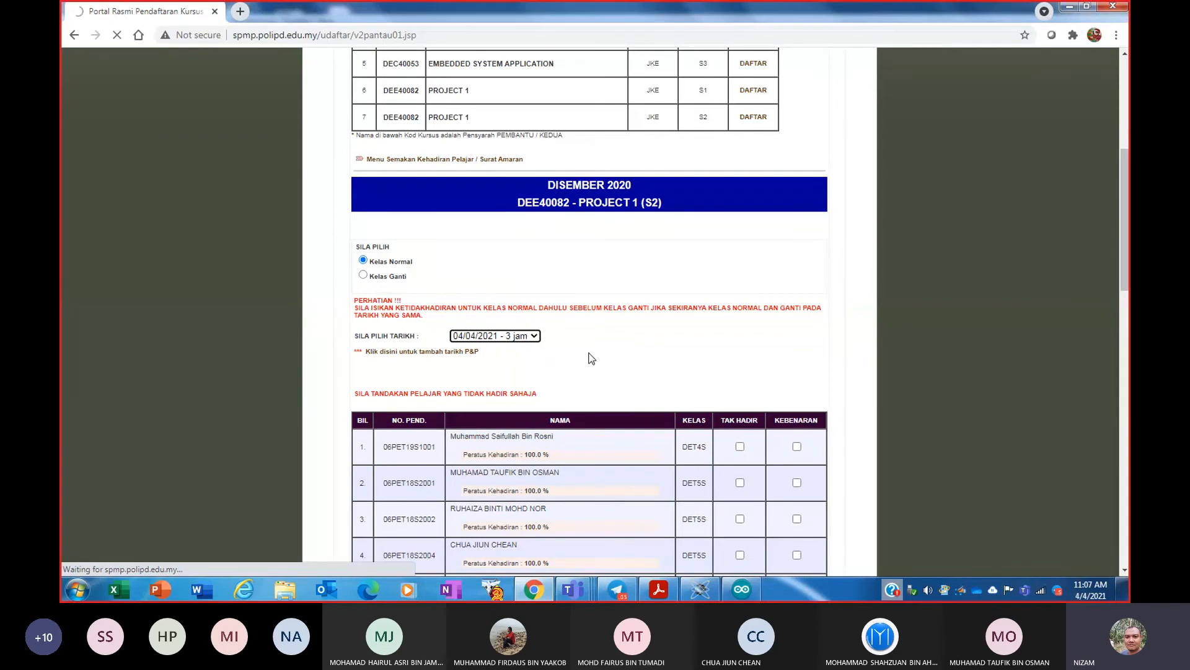
{"action": "scroll", "coordinate": [589, 353], "scroll_direction": "down", "scroll_amount": 1}
{"action": "scroll", "coordinate": [591, 358], "scroll_direction": "down", "scroll_amount": 3}
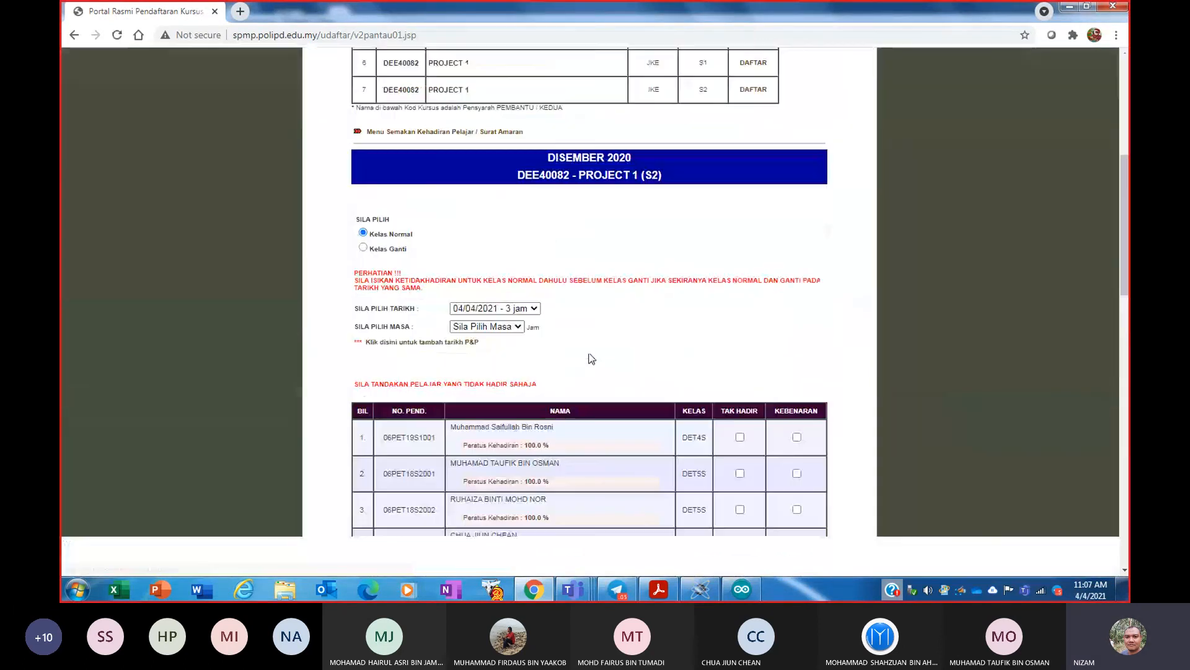
{"action": "scroll", "coordinate": [649, 379], "scroll_direction": "down", "scroll_amount": 4}
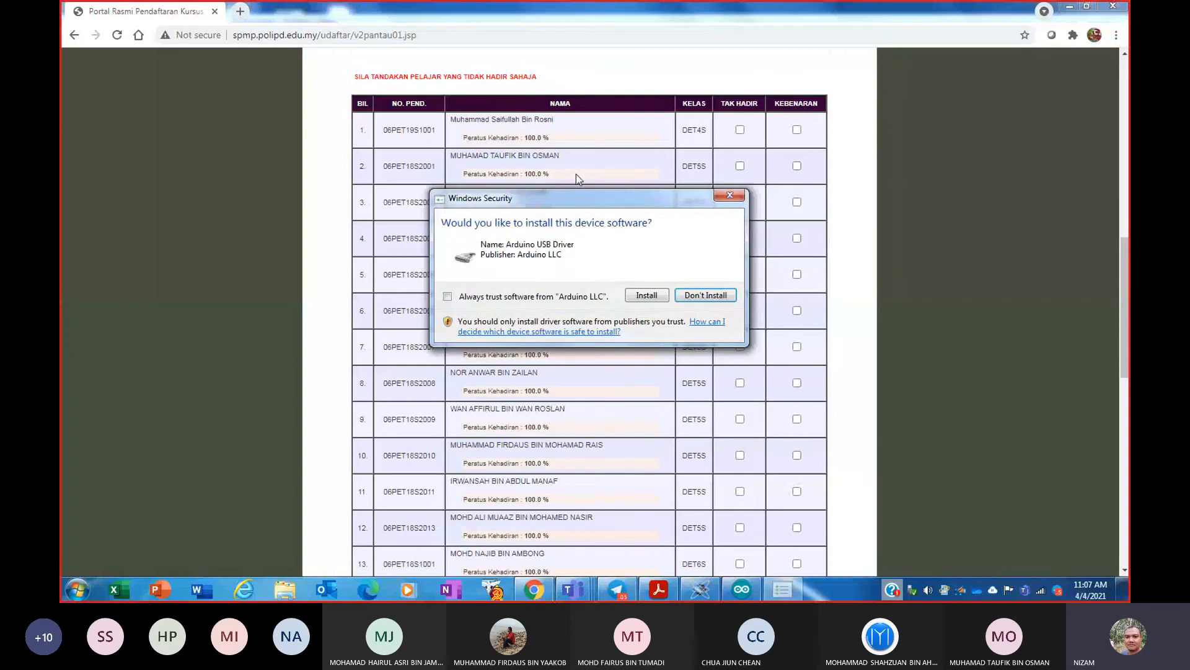
{"action": "left_click", "coordinate": [647, 295]}
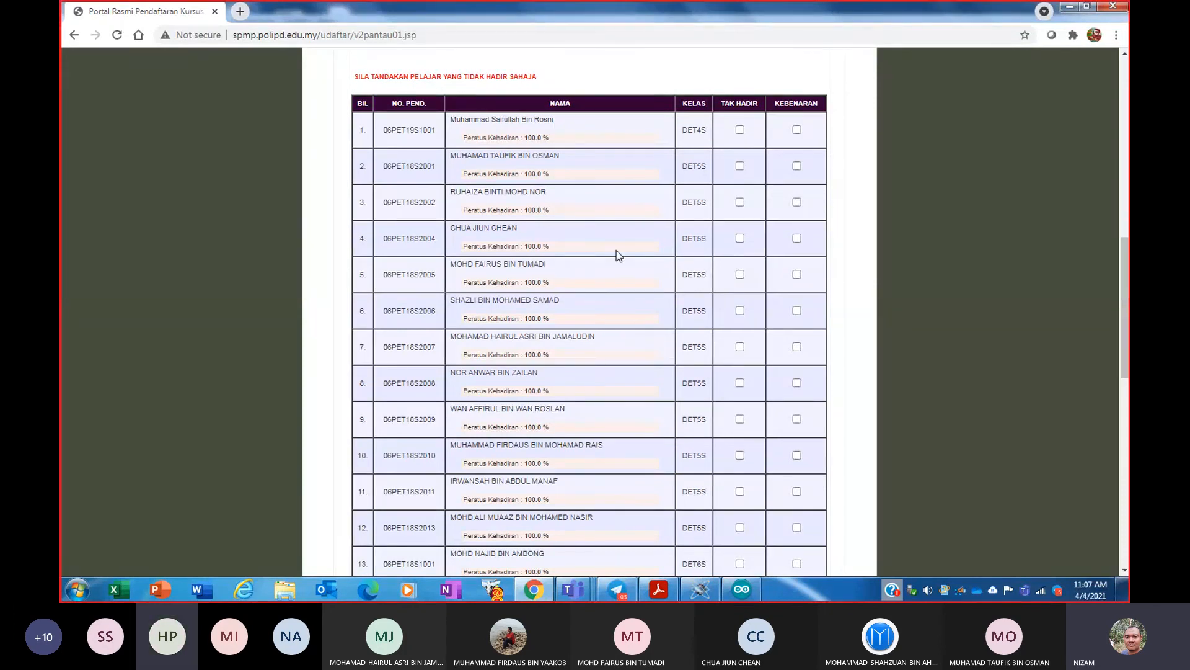
- Go through the class list and mark the students in rows 8 and 12 as Tak Hadir
{"action": "scroll", "coordinate": [619, 254], "scroll_direction": "down", "scroll_amount": 1}
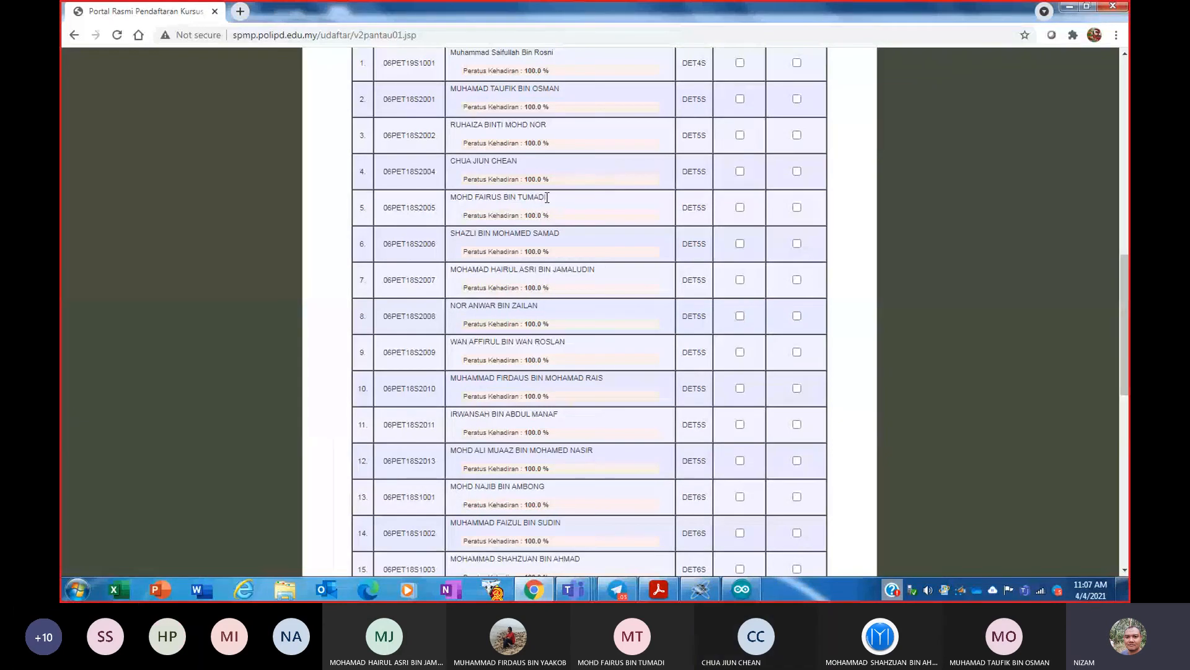
{"action": "left_click_drag", "start_coordinate": [547, 197], "coordinate": [539, 198]}
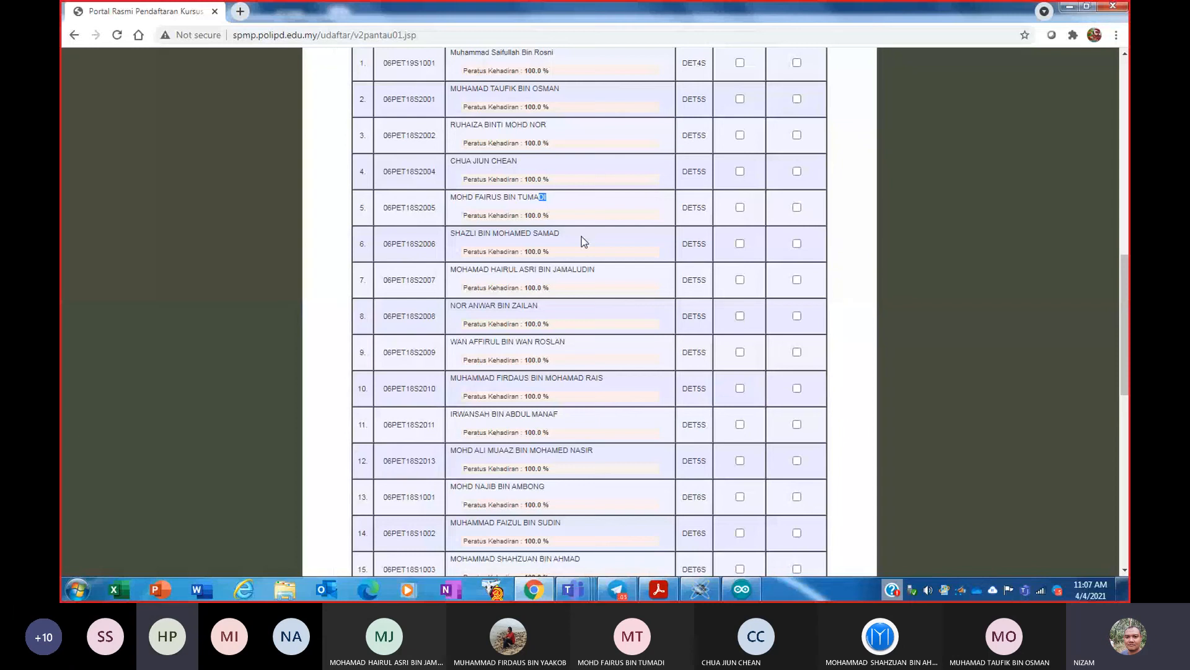
{"action": "scroll", "coordinate": [584, 241], "scroll_direction": "down", "scroll_amount": 1}
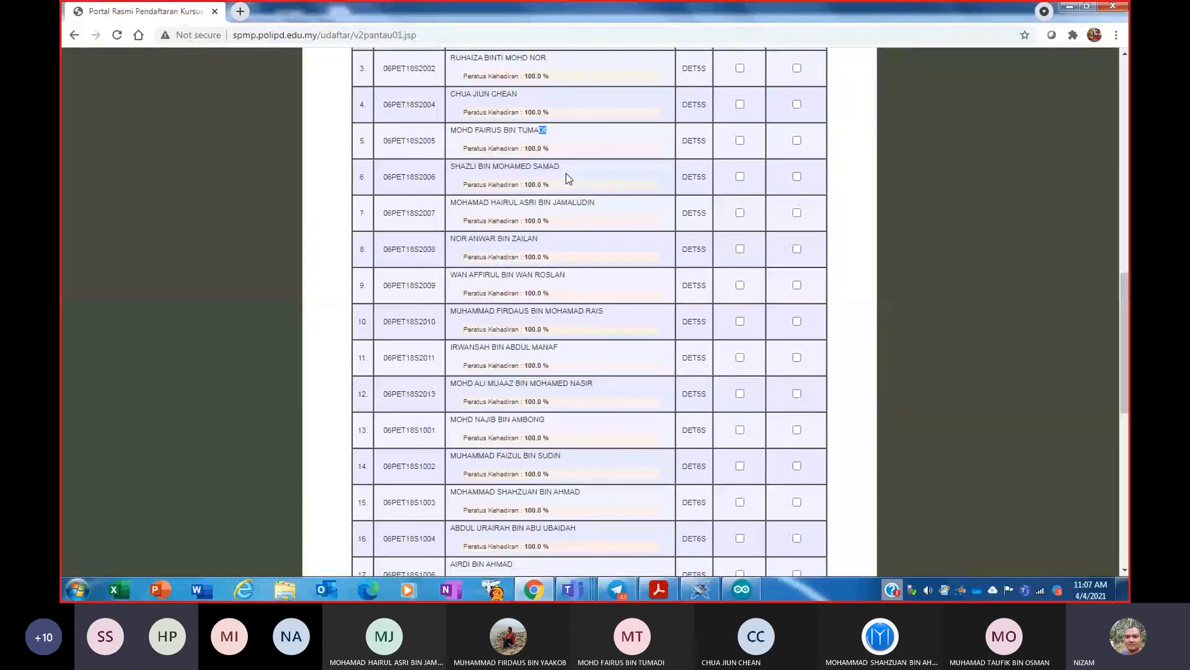
{"action": "left_click", "coordinate": [585, 206]}
{"action": "left_click_drag", "start_coordinate": [585, 205], "coordinate": [587, 205]}
{"action": "scroll", "coordinate": [577, 202], "scroll_direction": "down", "scroll_amount": 1}
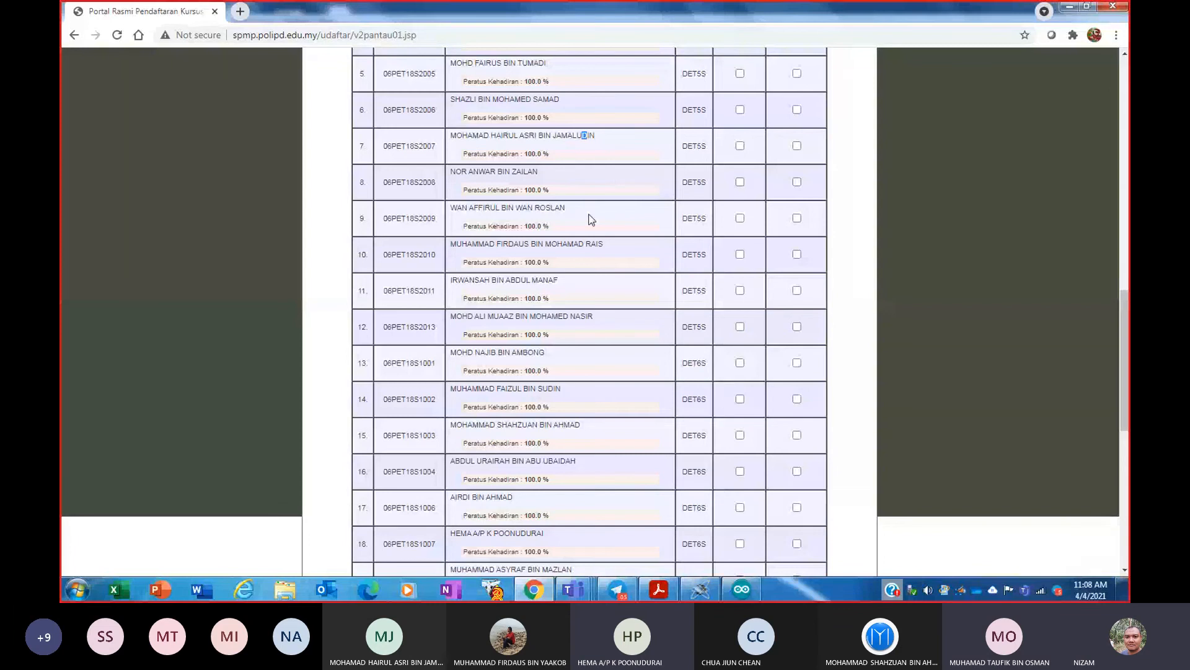
{"action": "left_click", "coordinate": [740, 185]}
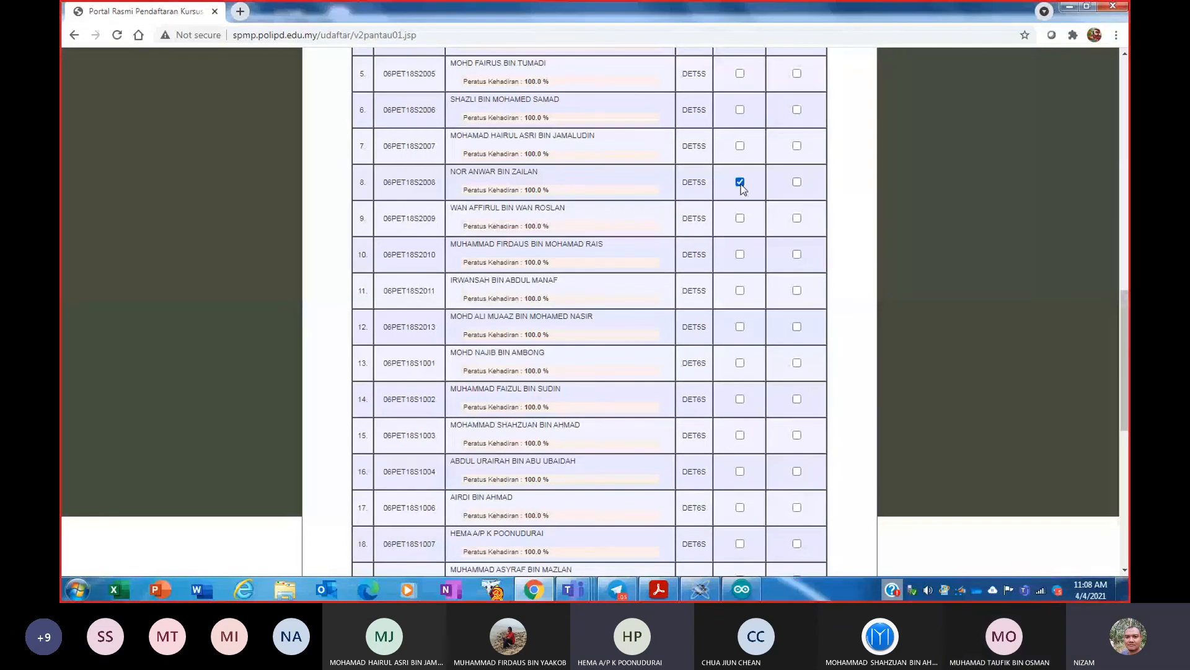
{"action": "scroll", "coordinate": [616, 215], "scroll_direction": "down", "scroll_amount": 2}
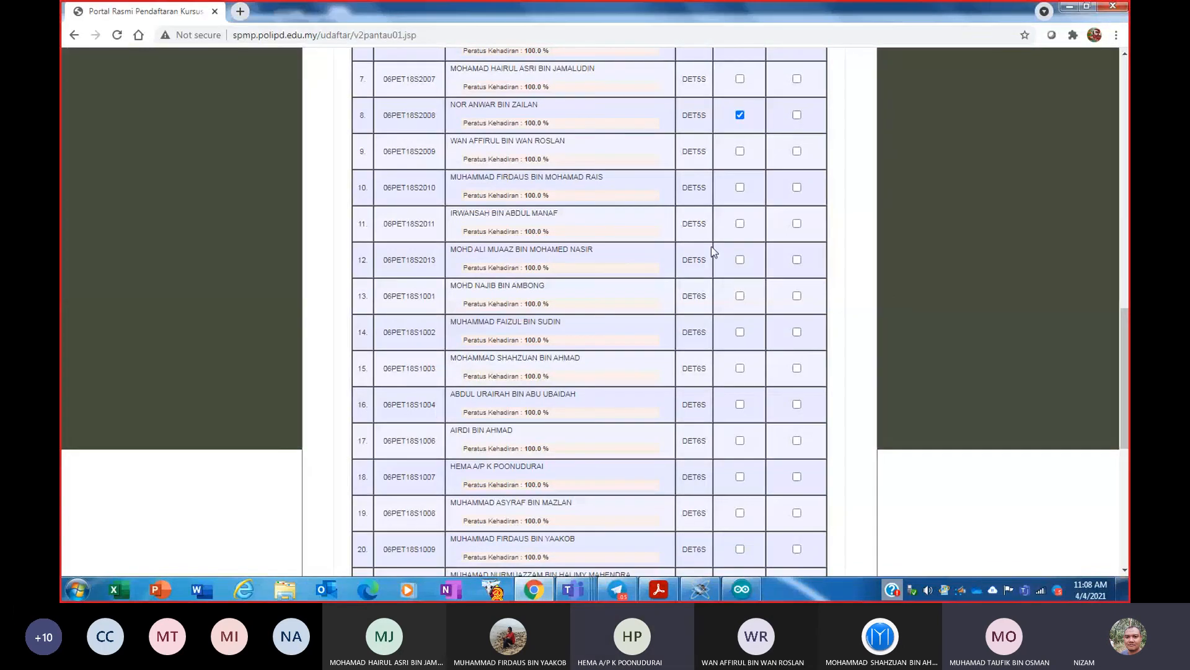
{"action": "left_click", "coordinate": [740, 259]}
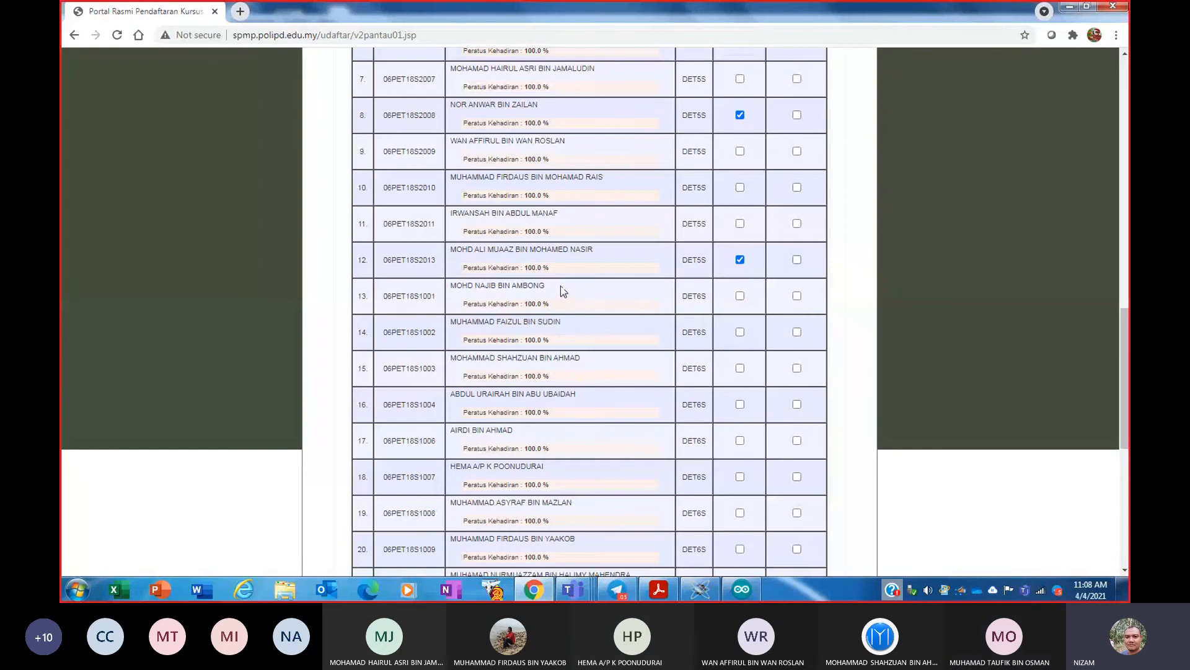
- Mark the students in rows 14, 16 and 17 of the class list as Tak Hadir
{"action": "left_click", "coordinate": [703, 296]}
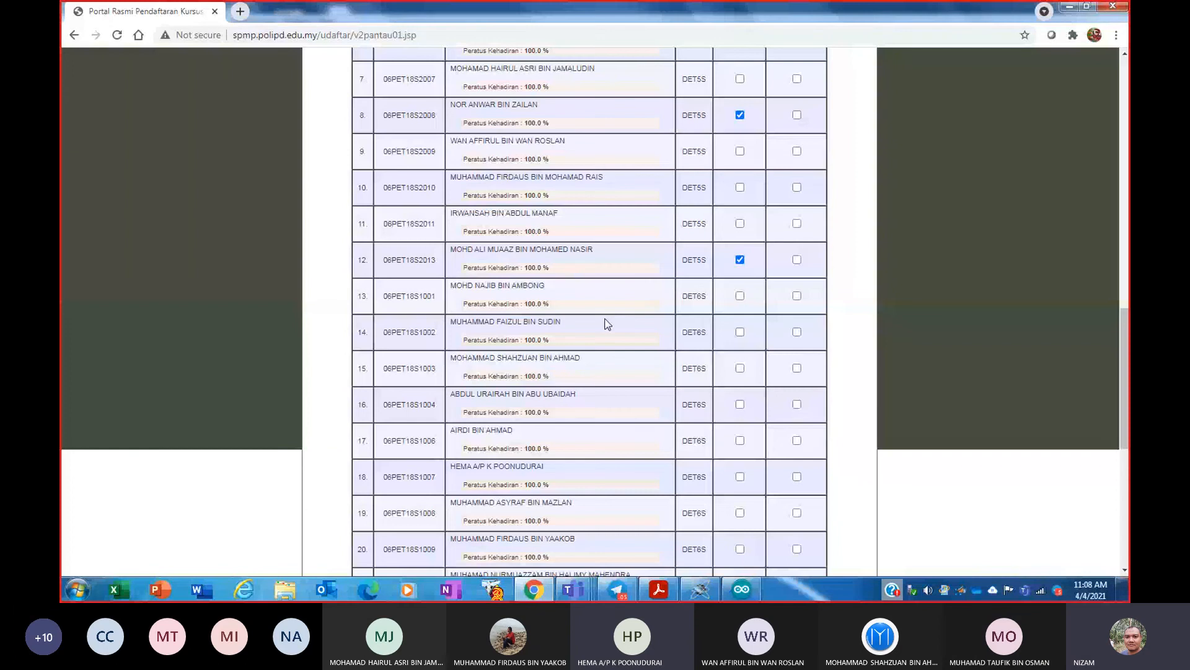
{"action": "scroll", "coordinate": [607, 324], "scroll_direction": "down", "scroll_amount": 1}
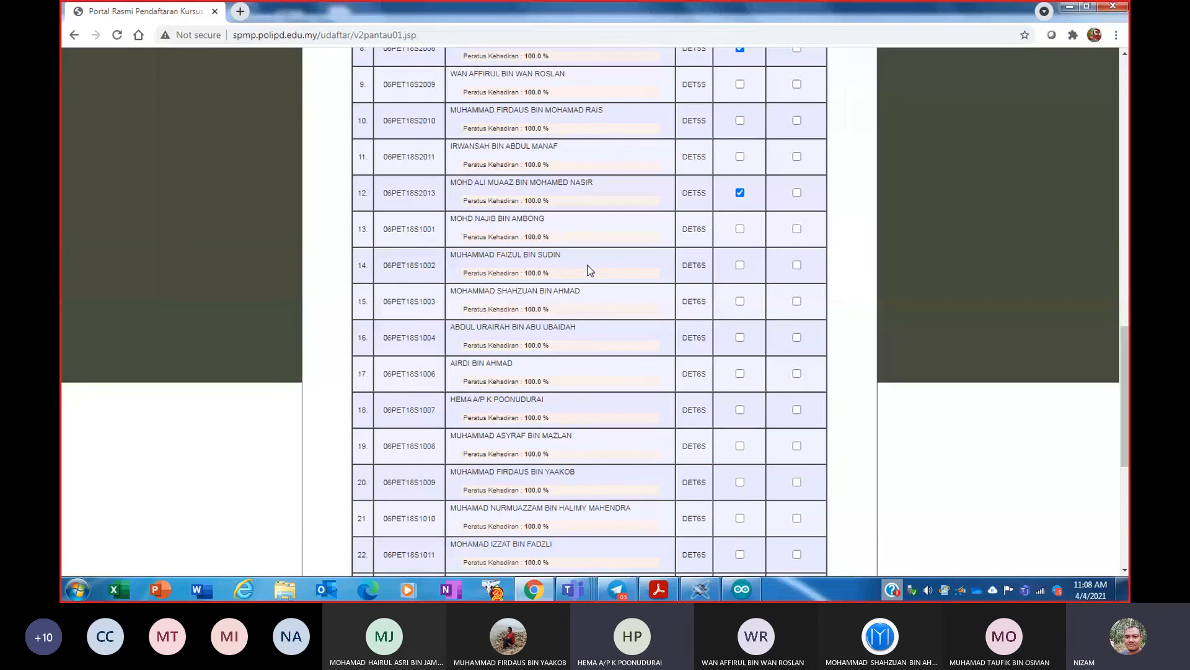
{"action": "left_click", "coordinate": [742, 266]}
{"action": "scroll", "coordinate": [609, 310], "scroll_direction": "down", "scroll_amount": 1}
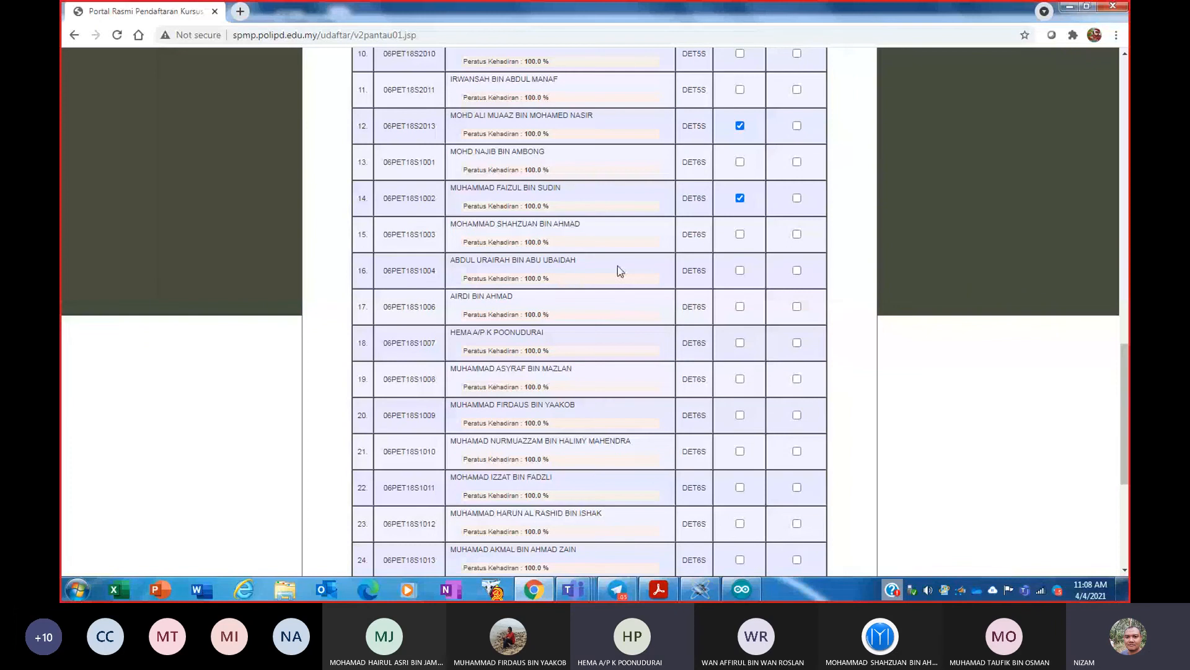
{"action": "left_click", "coordinate": [740, 271]}
{"action": "scroll", "coordinate": [567, 232], "scroll_direction": "down", "scroll_amount": 1}
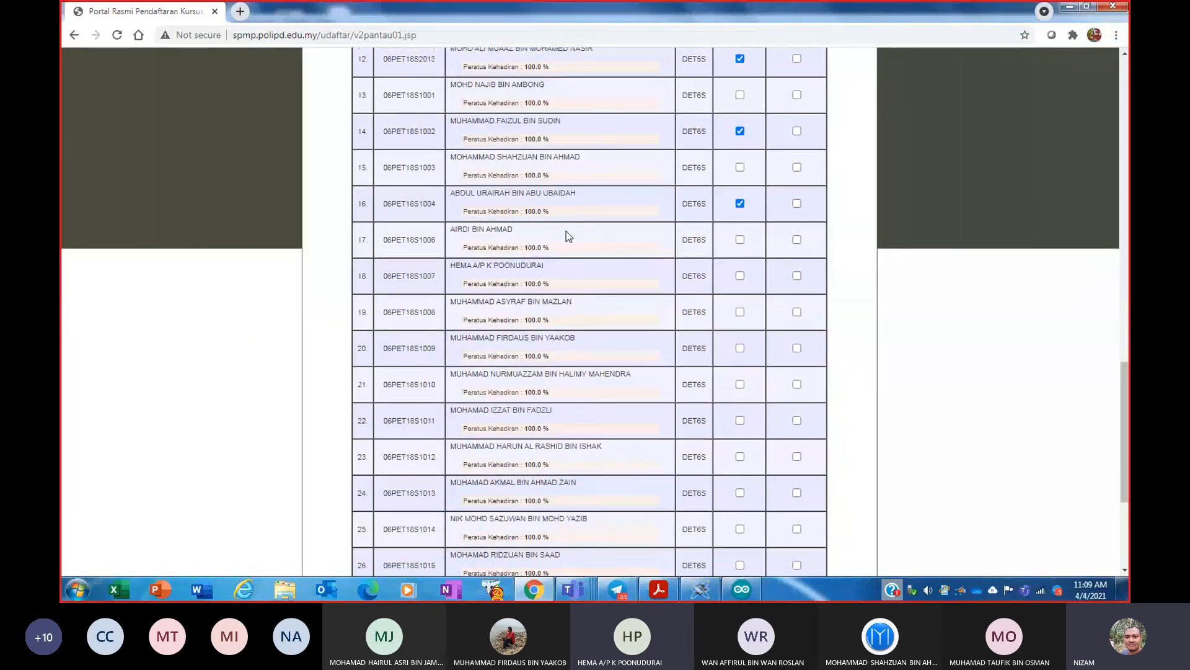
{"action": "left_click", "coordinate": [739, 241]}
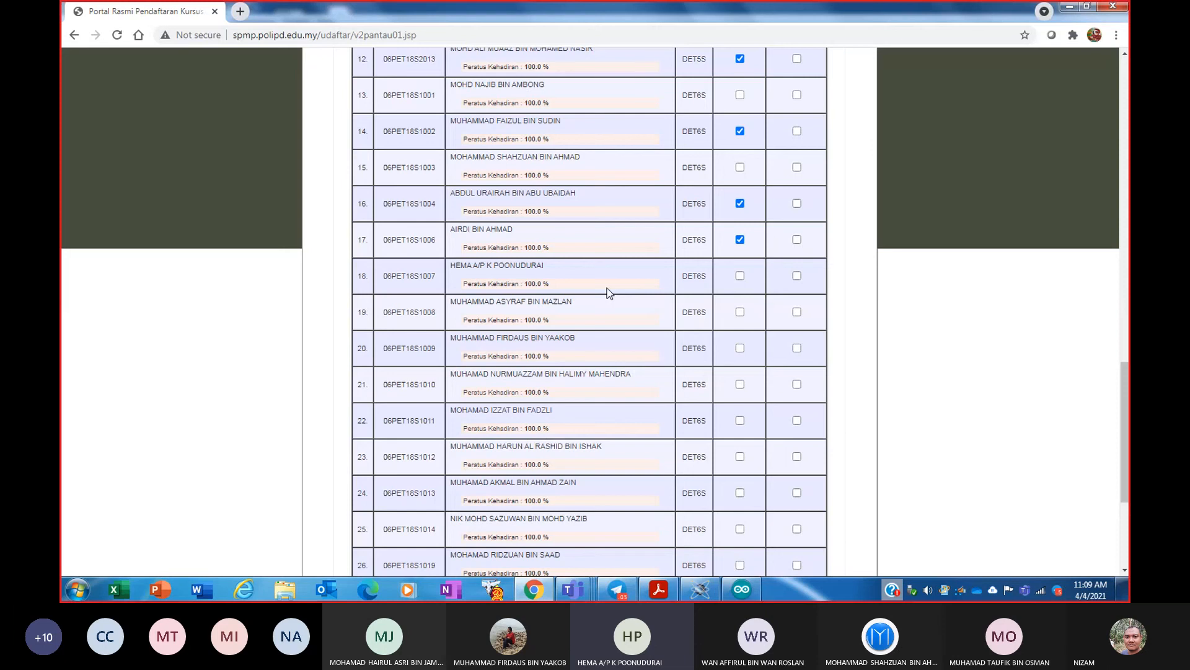
- Mark the students in rows 22 and 23 of the class list as Tak Hadir
{"action": "scroll", "coordinate": [511, 273], "scroll_direction": "down", "scroll_amount": 1}
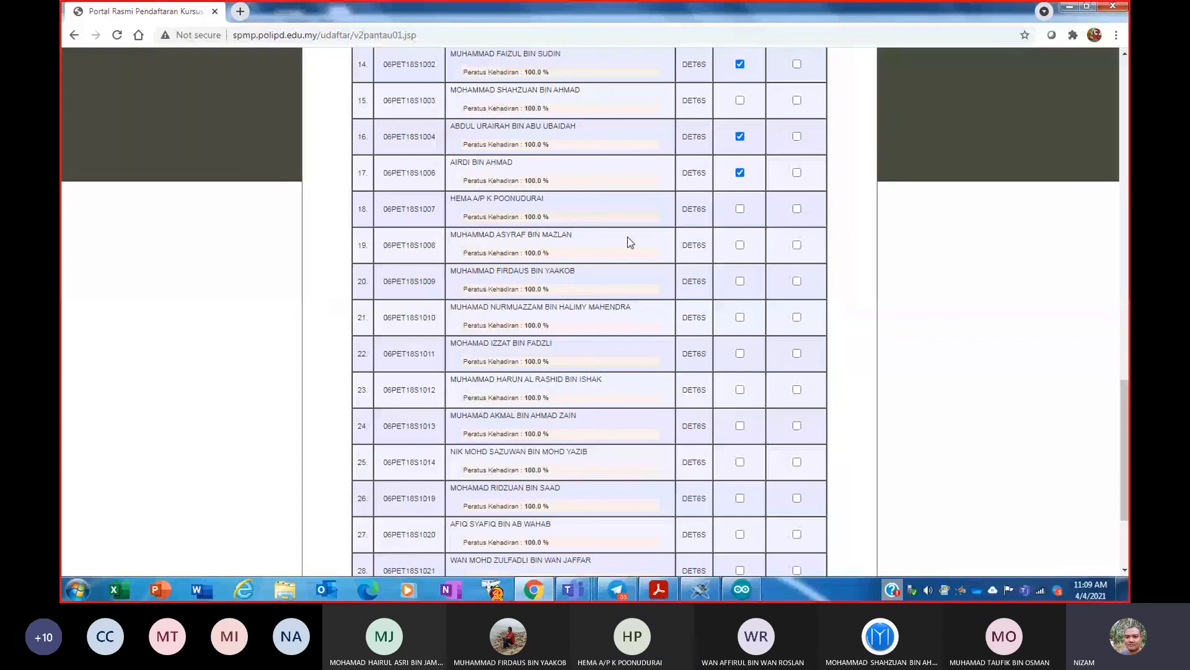
{"action": "scroll", "coordinate": [564, 257], "scroll_direction": "down", "scroll_amount": 2}
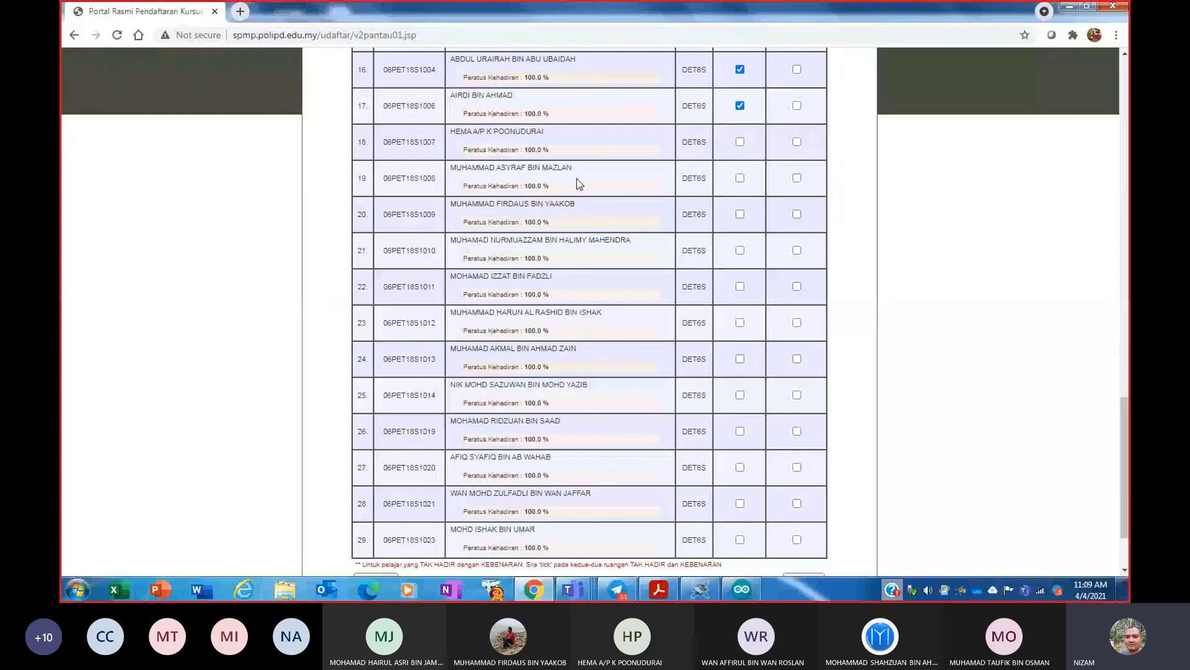
{"action": "scroll", "coordinate": [576, 221], "scroll_direction": "down", "scroll_amount": 2}
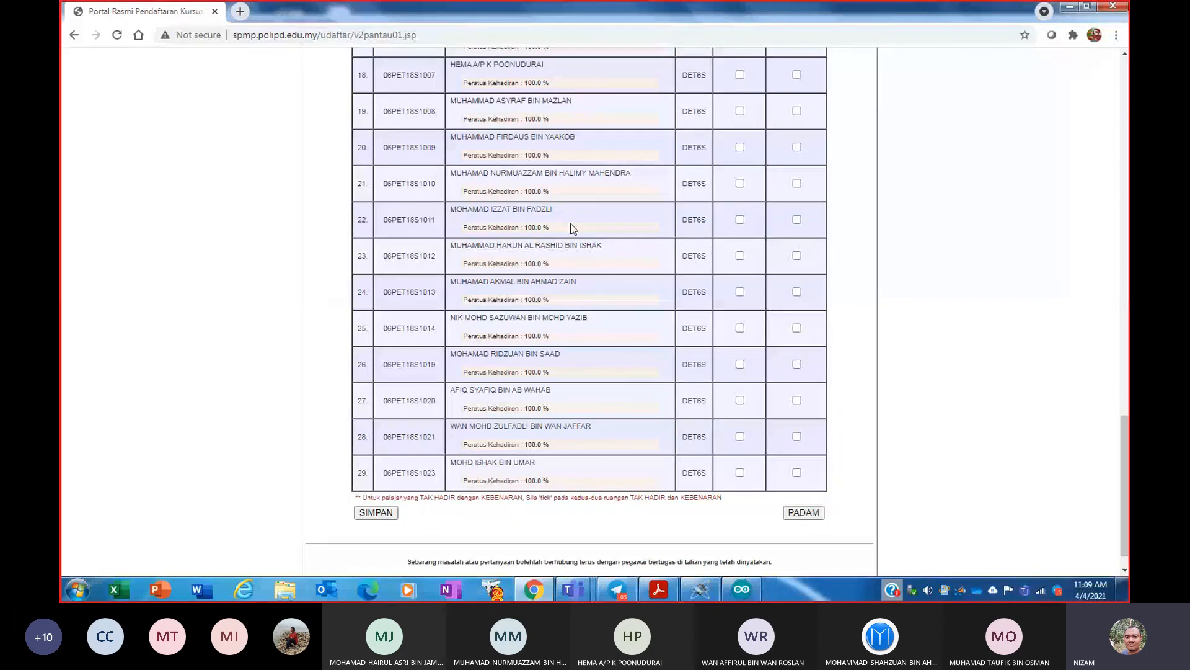
{"action": "left_click", "coordinate": [740, 220]}
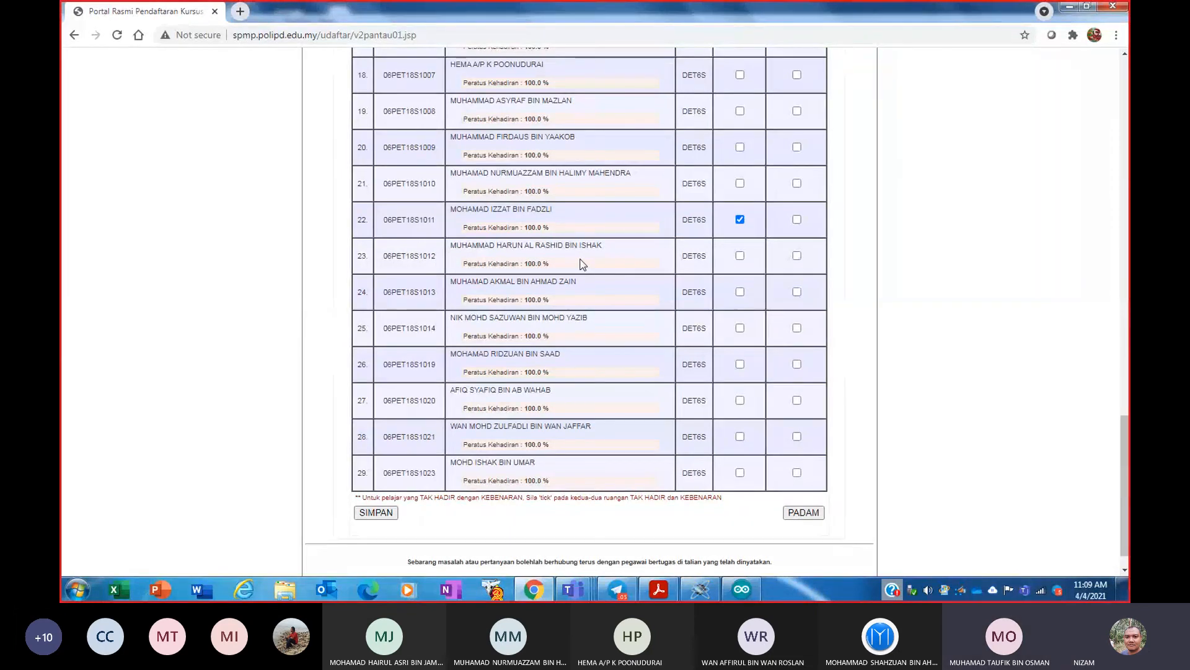
{"action": "left_click", "coordinate": [739, 255]}
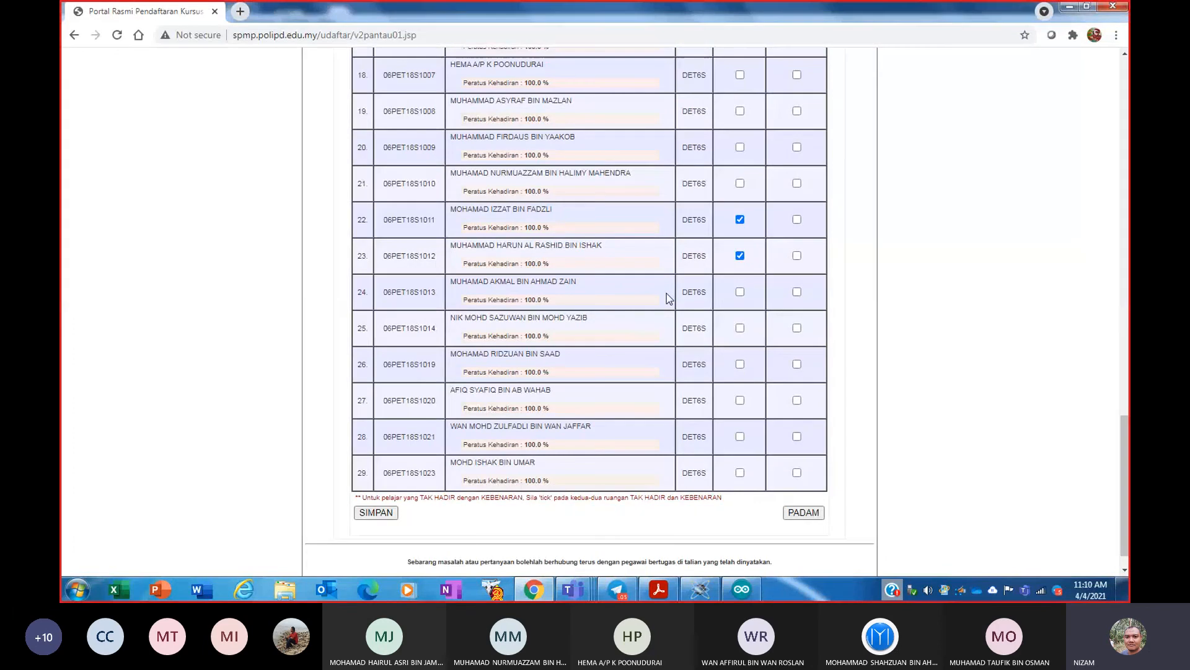
- Mark the students in rows 24, 25, 27 and 28 of the class list as Tak Hadir
{"action": "left_click", "coordinate": [740, 292]}
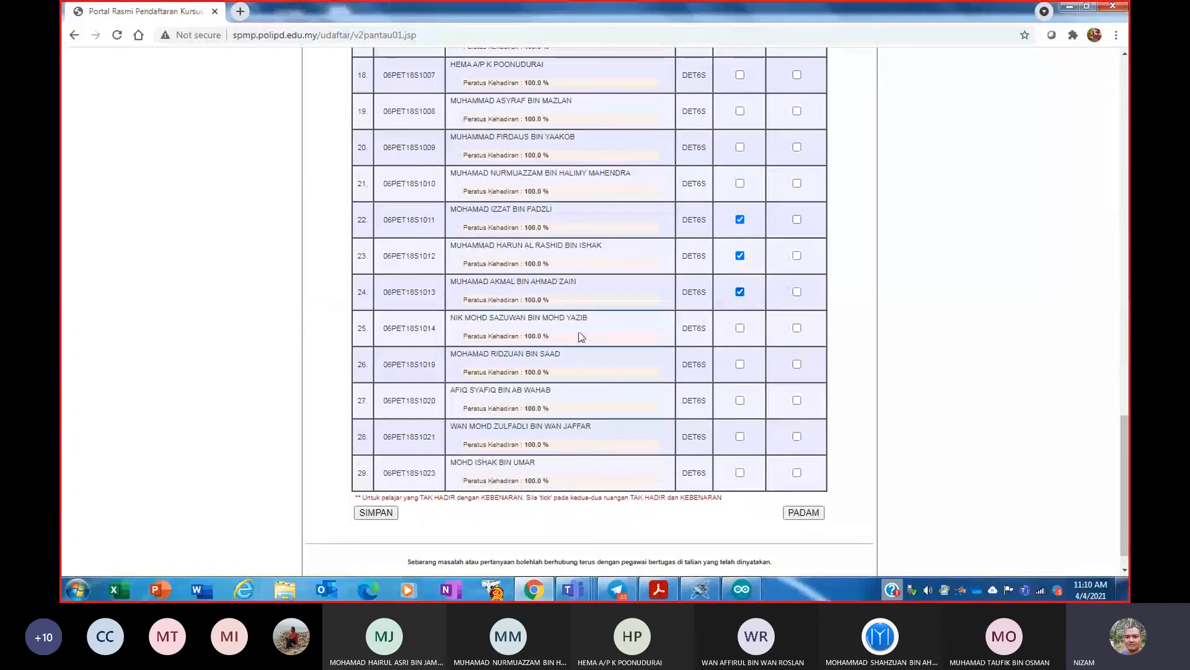
{"action": "left_click", "coordinate": [741, 329]}
{"action": "scroll", "coordinate": [554, 326], "scroll_direction": "down", "scroll_amount": 1}
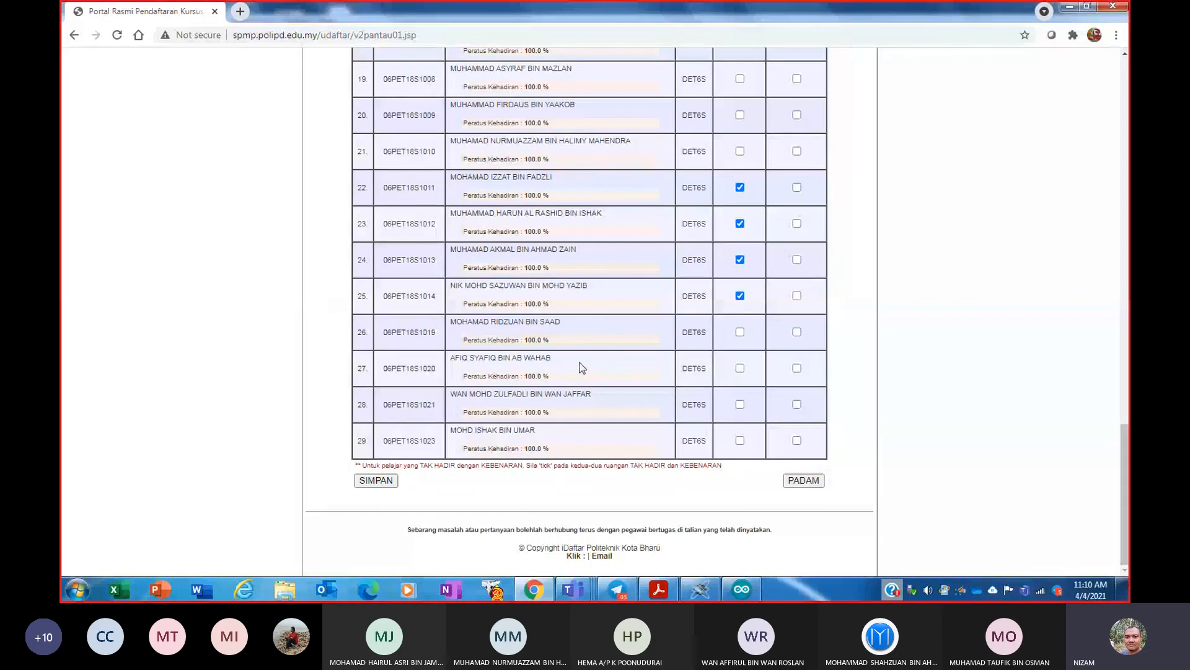
{"action": "left_click", "coordinate": [741, 369]}
{"action": "left_click", "coordinate": [742, 404]}
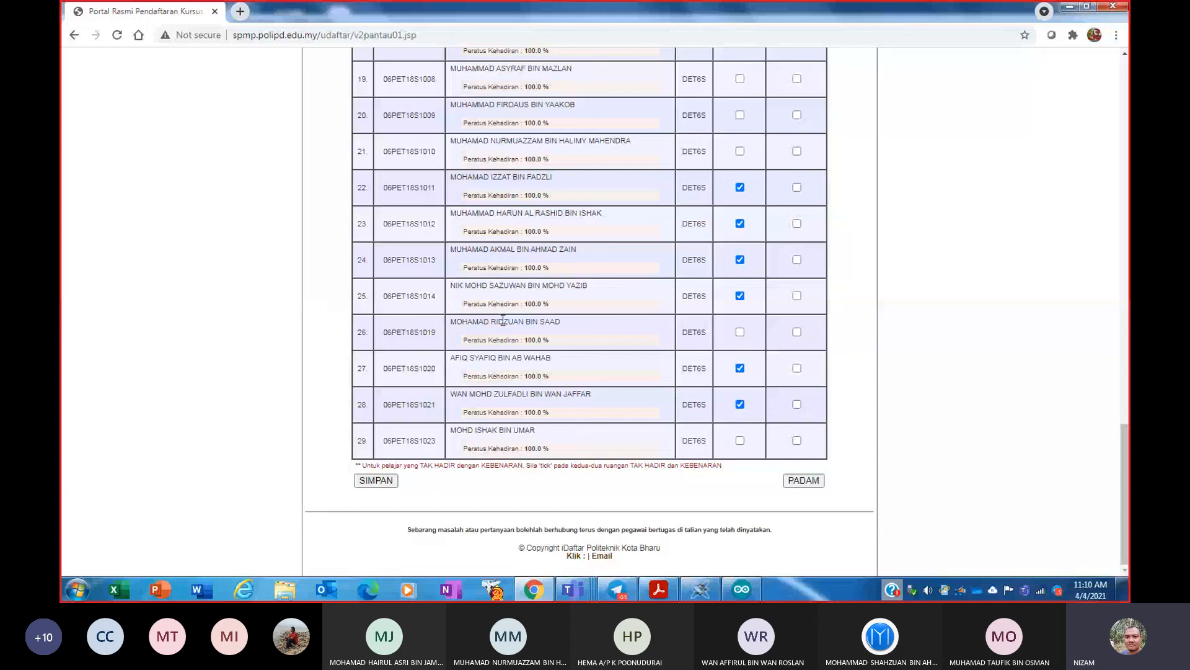
- Review the absence form from the course list down to row 29, checking the selected class date, hours and Tak Hadir marks
{"action": "scroll", "coordinate": [503, 318], "scroll_direction": "up", "scroll_amount": 8}
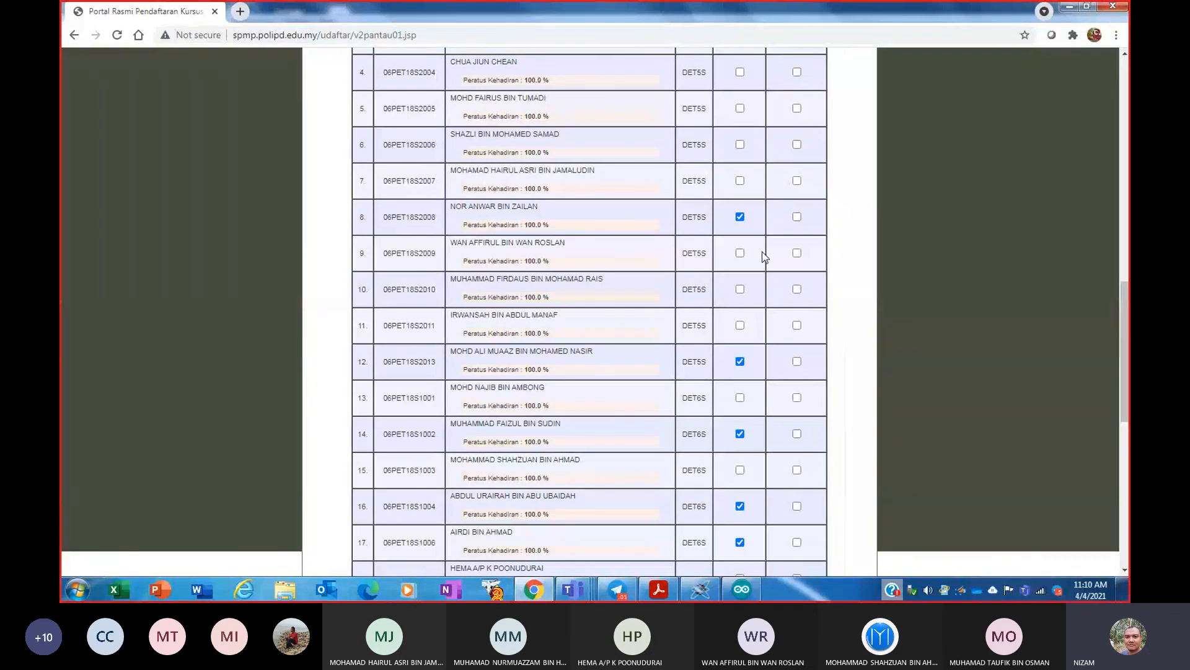
{"action": "scroll", "coordinate": [732, 250], "scroll_direction": "up", "scroll_amount": 3}
{"action": "scroll", "coordinate": [732, 249], "scroll_direction": "up", "scroll_amount": 2}
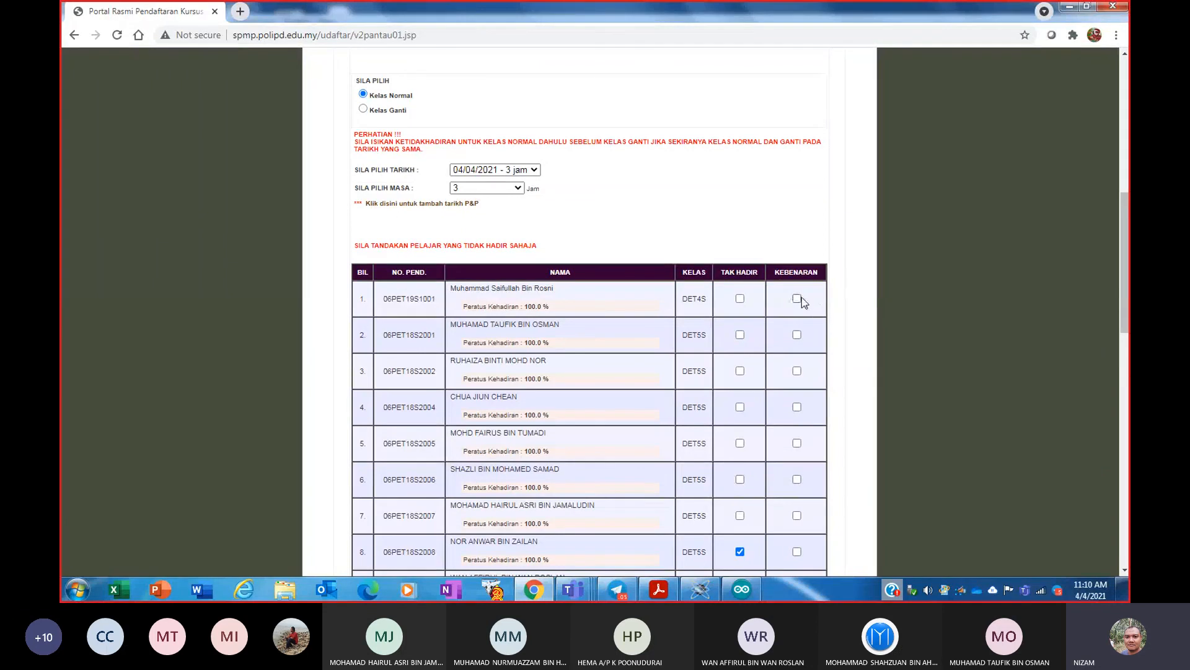
{"action": "scroll", "coordinate": [803, 302], "scroll_direction": "down", "scroll_amount": 2}
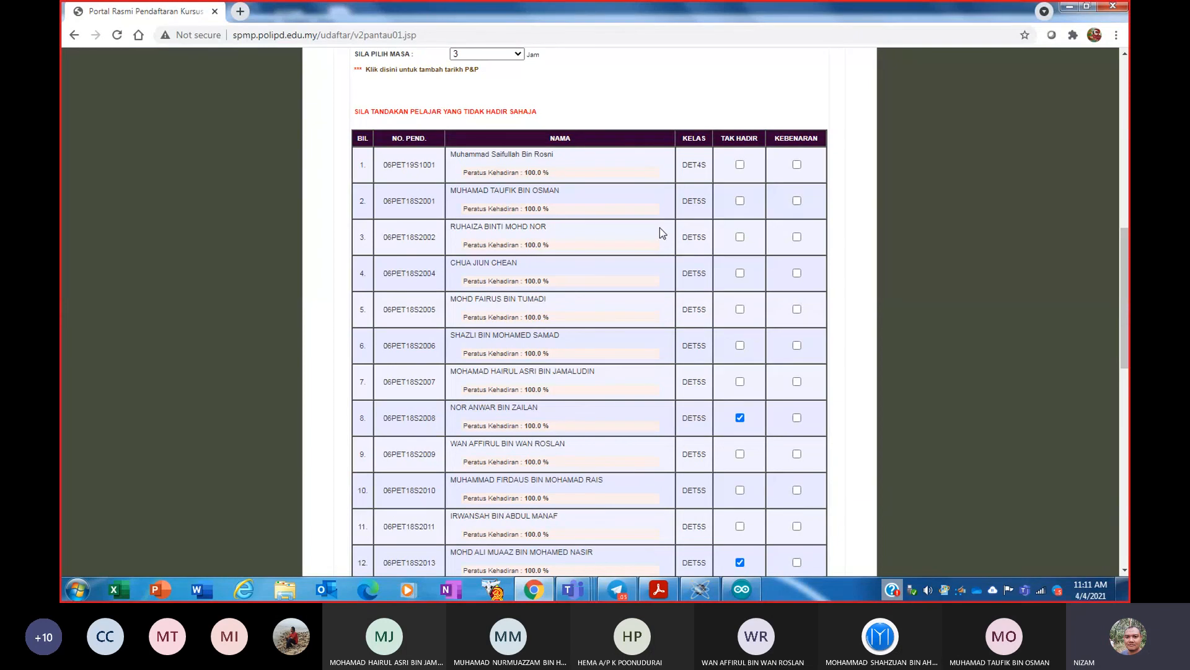
{"action": "scroll", "coordinate": [658, 266], "scroll_direction": "up", "scroll_amount": 3}
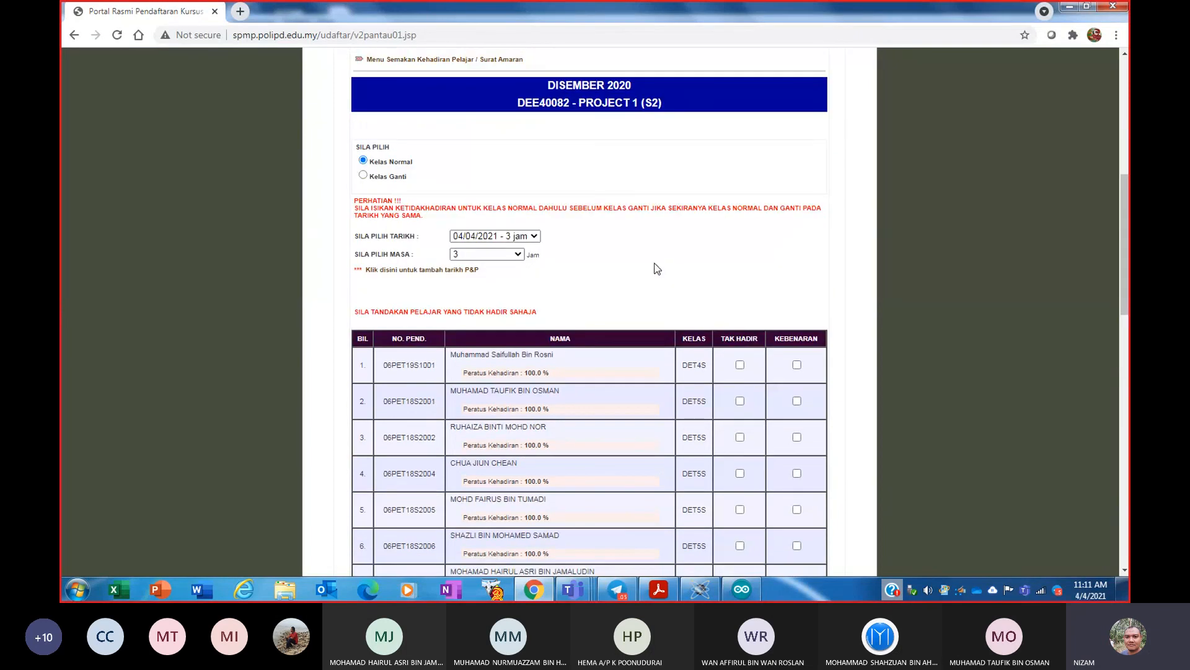
{"action": "scroll", "coordinate": [751, 229], "scroll_direction": "up", "scroll_amount": 4}
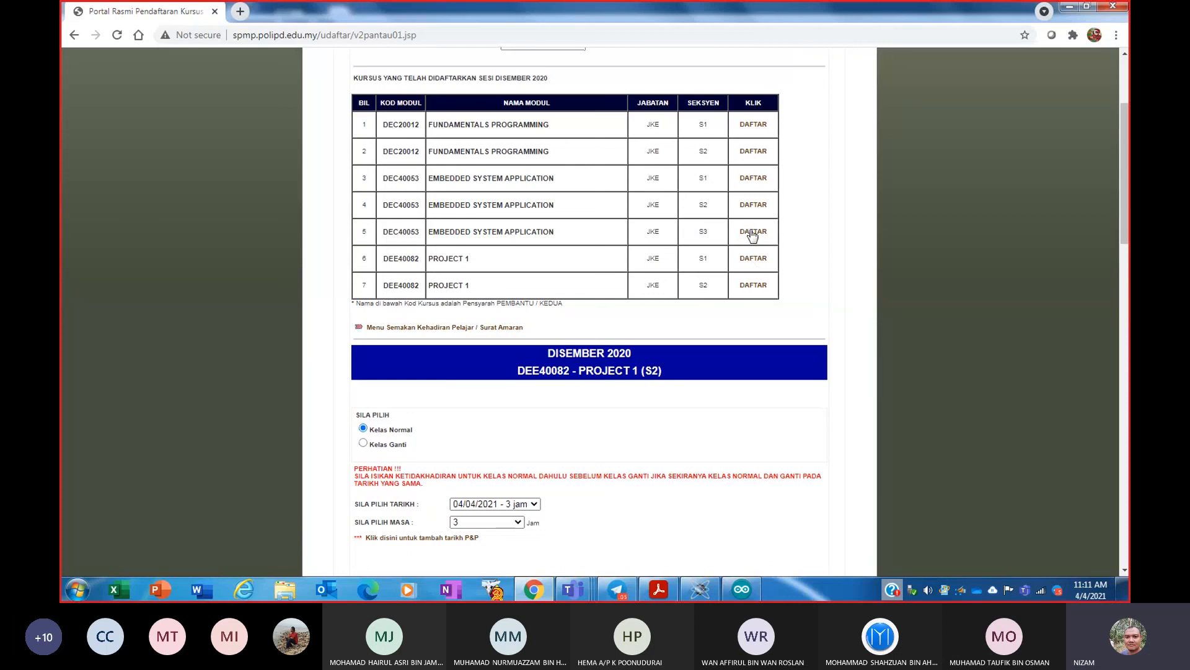
{"action": "scroll", "coordinate": [751, 231], "scroll_direction": "down", "scroll_amount": 3}
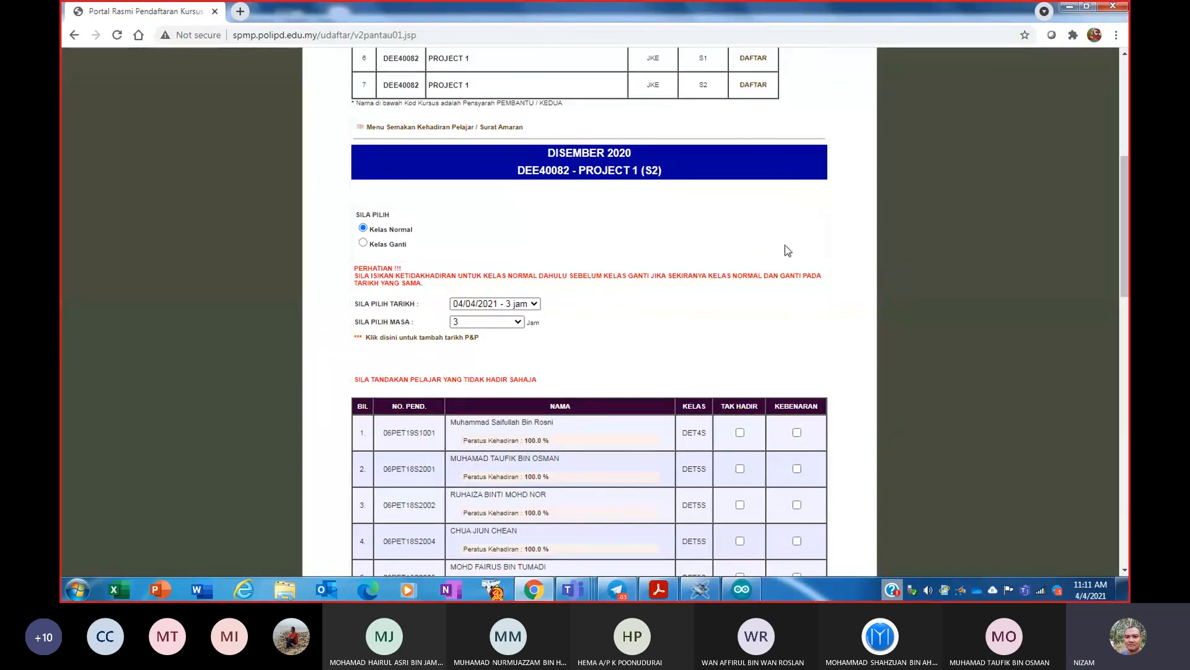
{"action": "scroll", "coordinate": [785, 244], "scroll_direction": "down", "scroll_amount": 12}
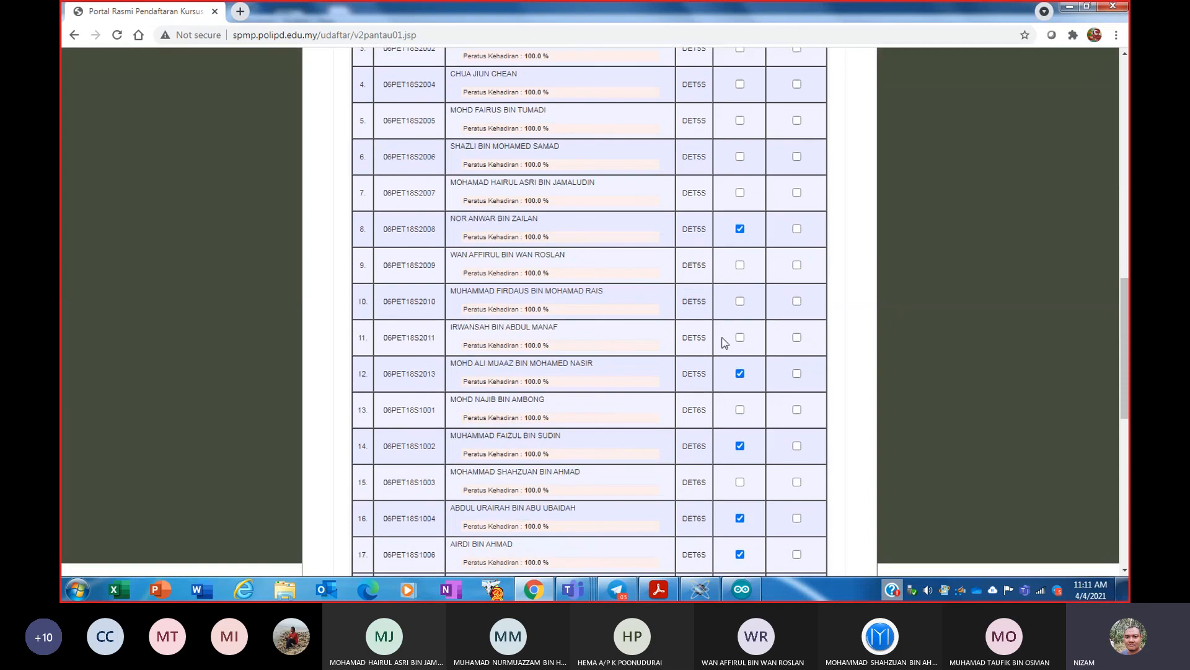
{"action": "scroll", "coordinate": [635, 391], "scroll_direction": "down", "scroll_amount": 3}
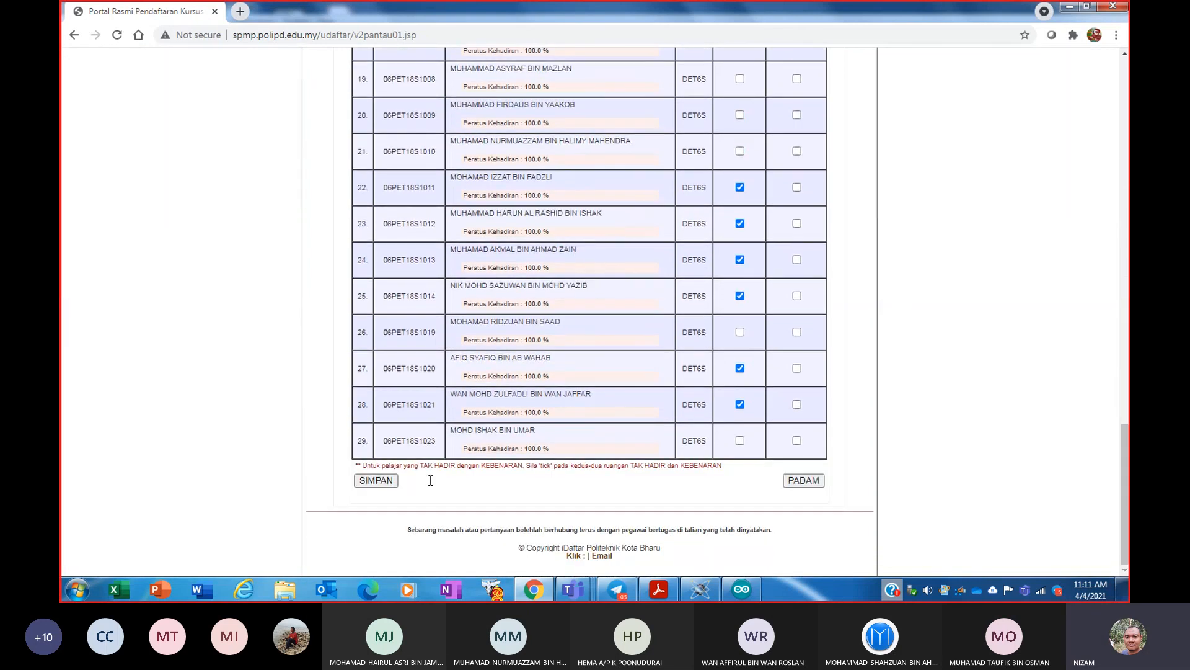
- Save the absence record for PROJECT 1 (S2) and log out of the portal
{"action": "left_click", "coordinate": [386, 485]}
{"action": "key", "text": "Return"}
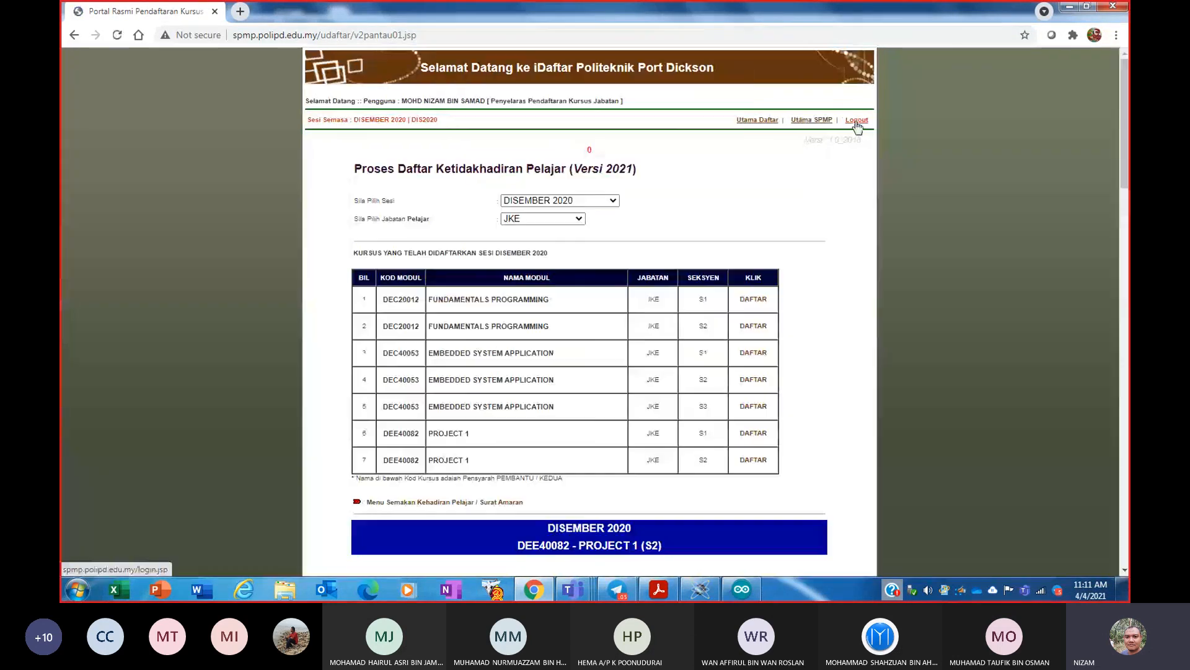
{"action": "left_click", "coordinate": [857, 122]}
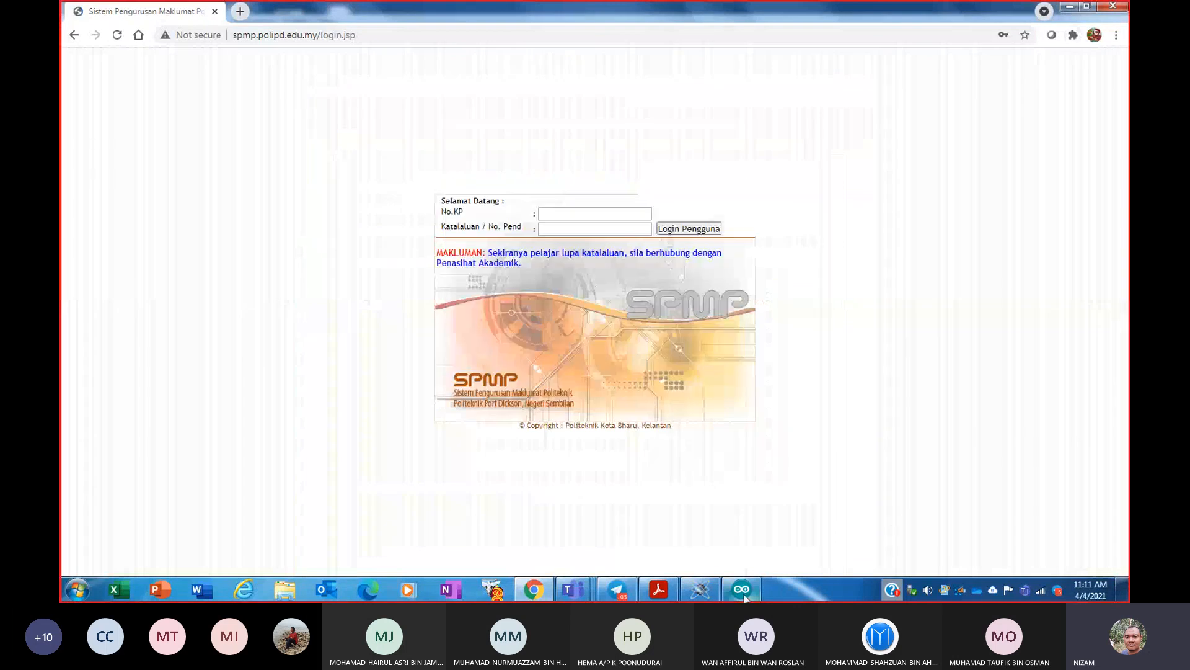
- Close the Arduino window and the browser
{"action": "left_click", "coordinate": [744, 594]}
{"action": "left_click", "coordinate": [897, 189]}
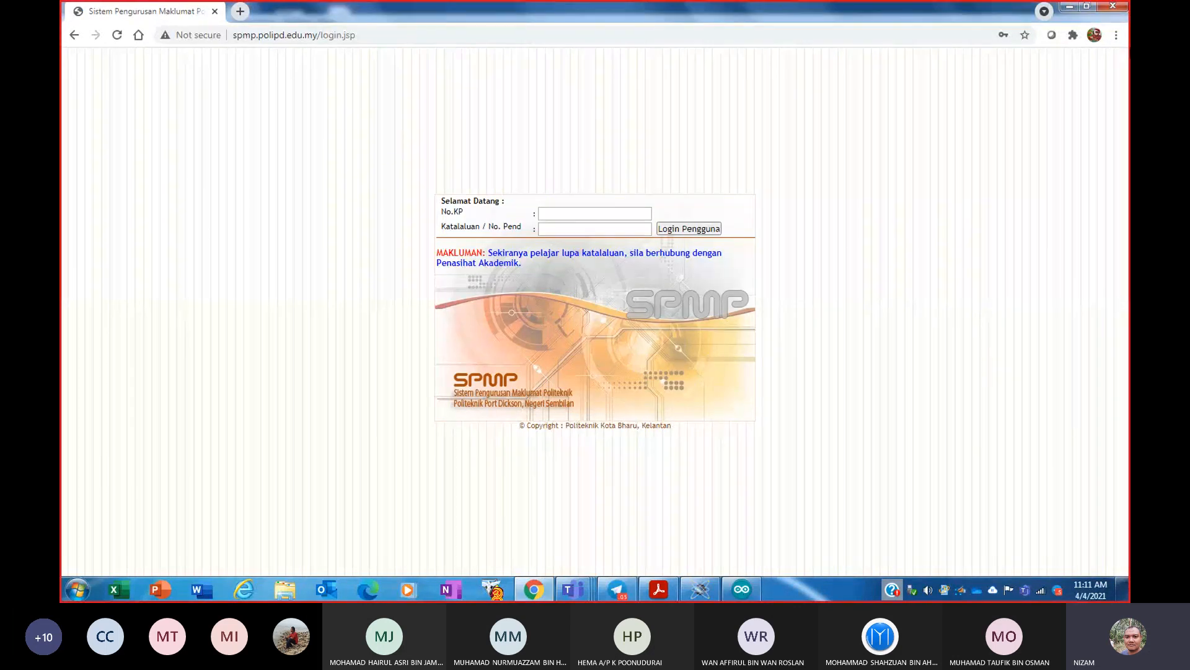
{"action": "left_click", "coordinate": [1112, 8]}
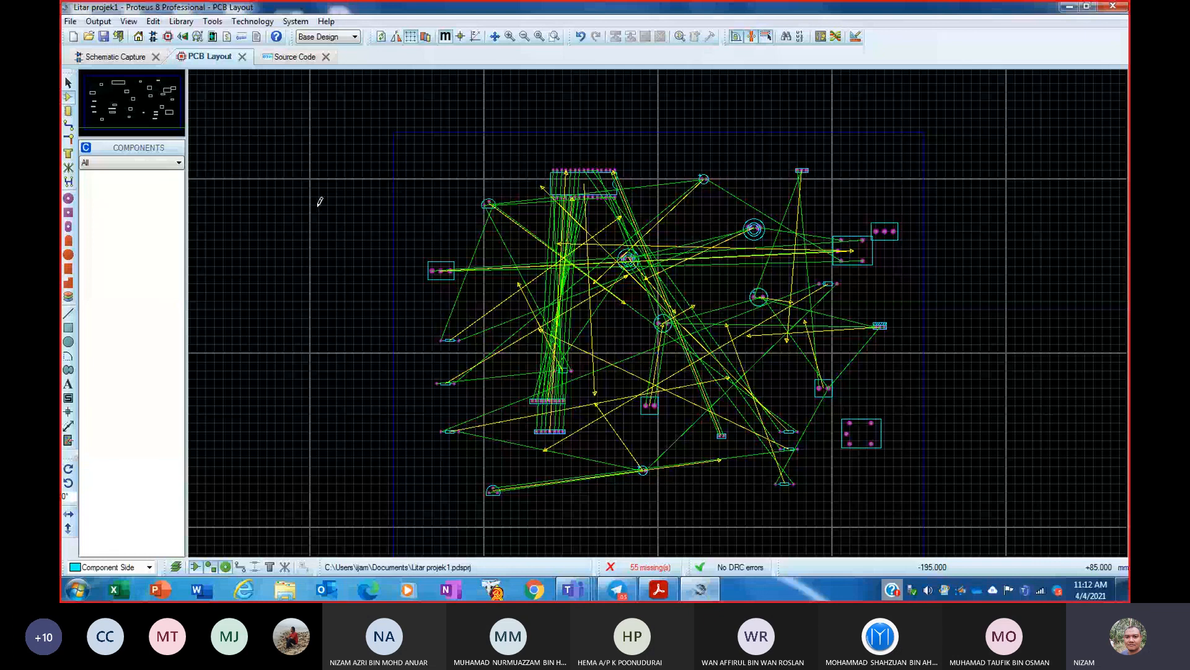
- Save the Litar projek1 project and close Proteus after looking through the main.ino source code
{"action": "left_click", "coordinate": [103, 37]}
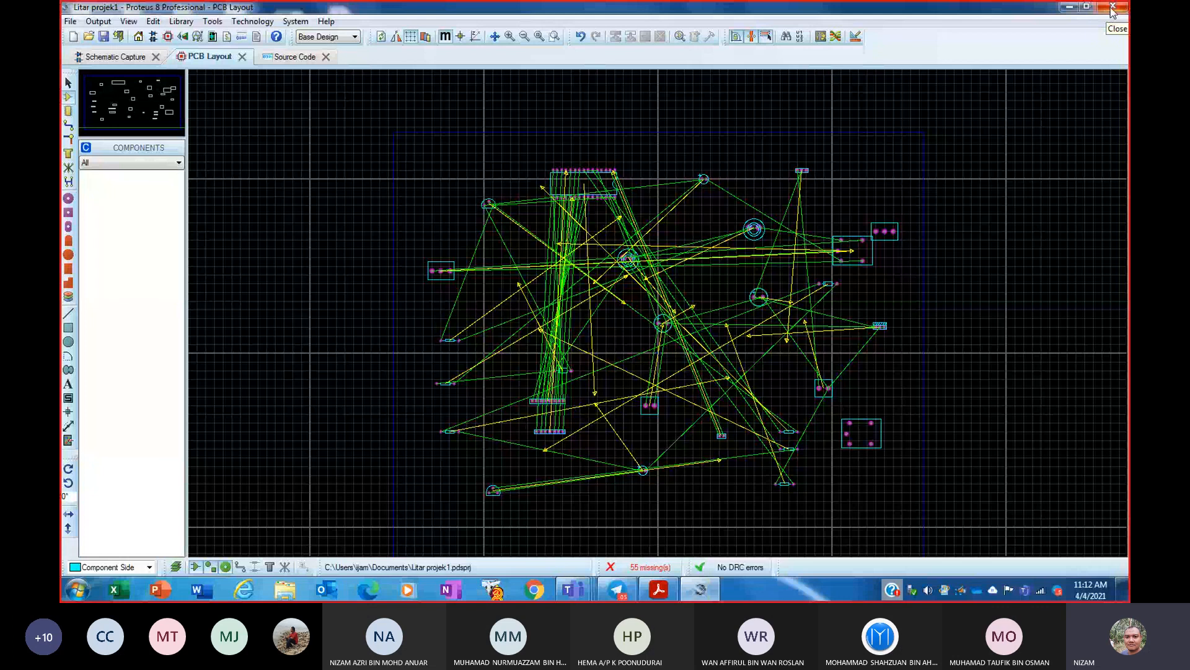
{"action": "left_click", "coordinate": [285, 58]}
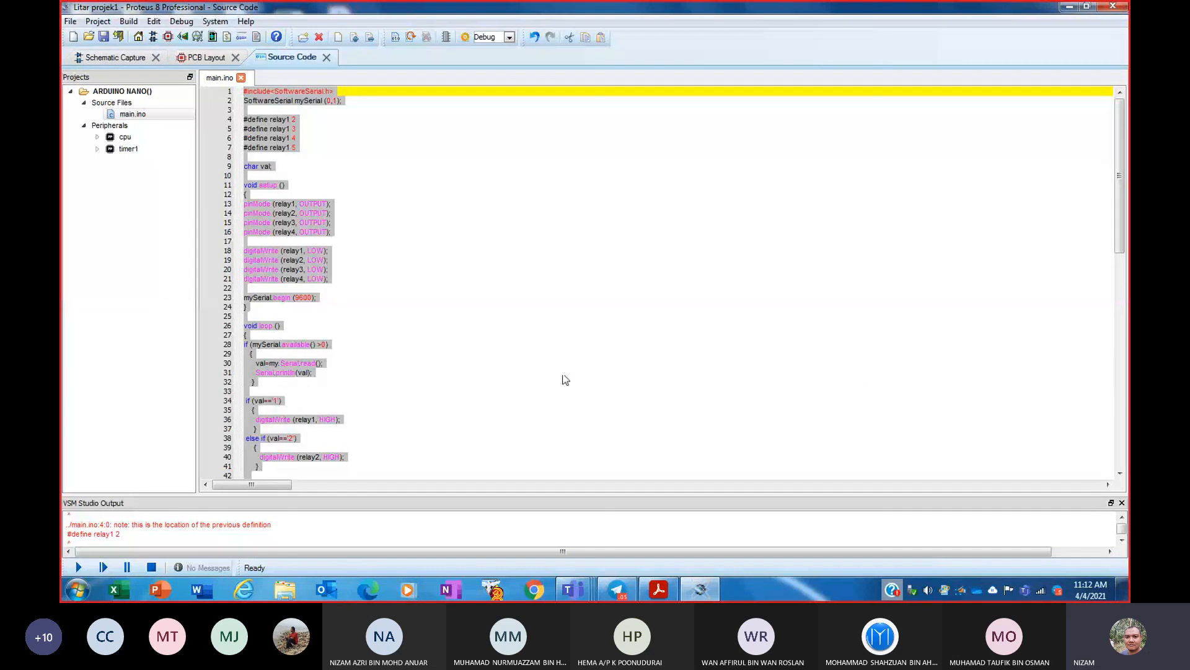
{"action": "scroll", "coordinate": [307, 431], "scroll_direction": "down", "scroll_amount": 8}
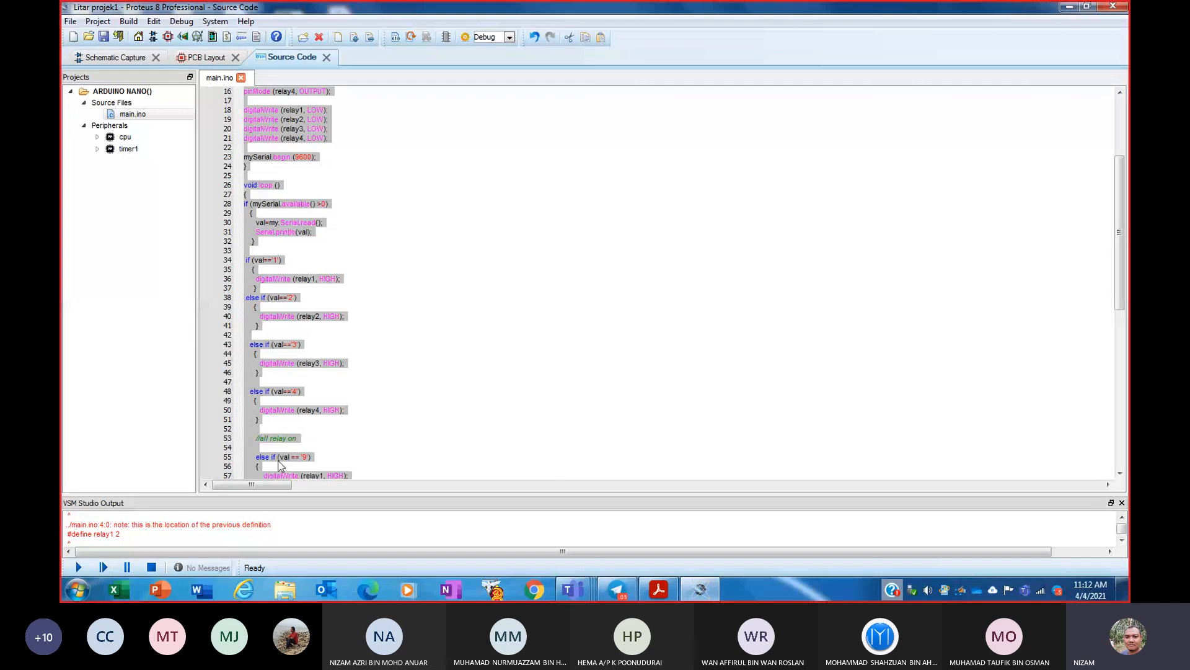
{"action": "scroll", "coordinate": [320, 424], "scroll_direction": "down", "scroll_amount": 8}
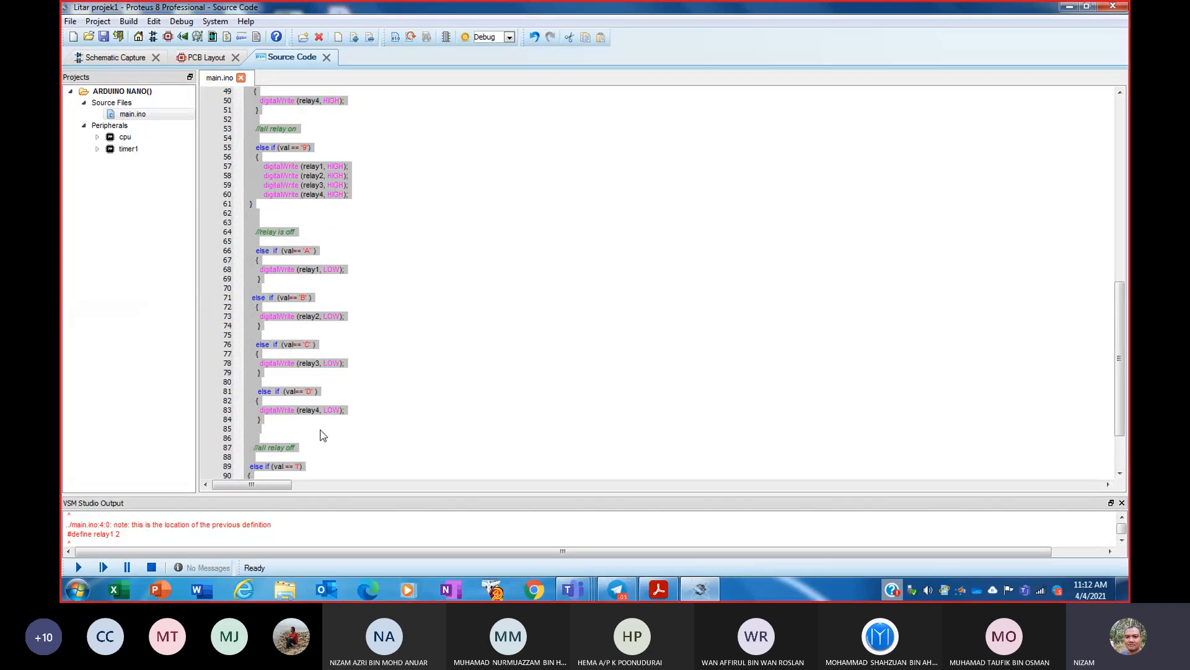
{"action": "left_click", "coordinate": [1114, 7]}
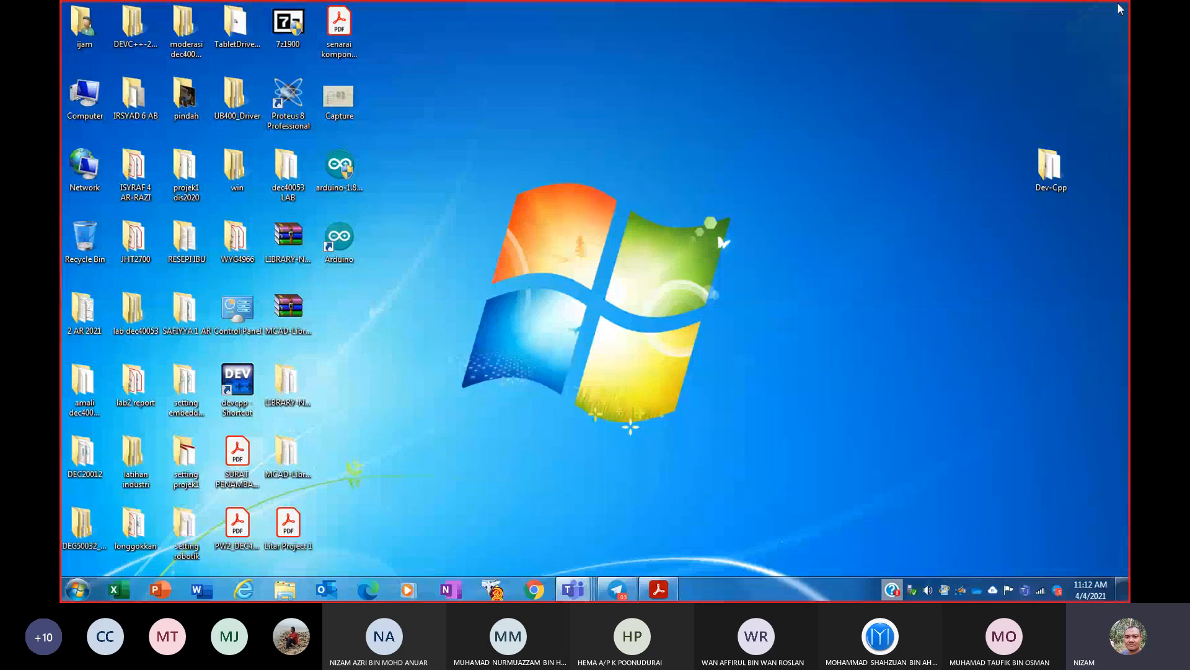
- Switch to the Microsoft Teams meeting in "General" and open its additional actions to stop the recording
{"action": "mouse_move", "coordinate": [573, 589]}
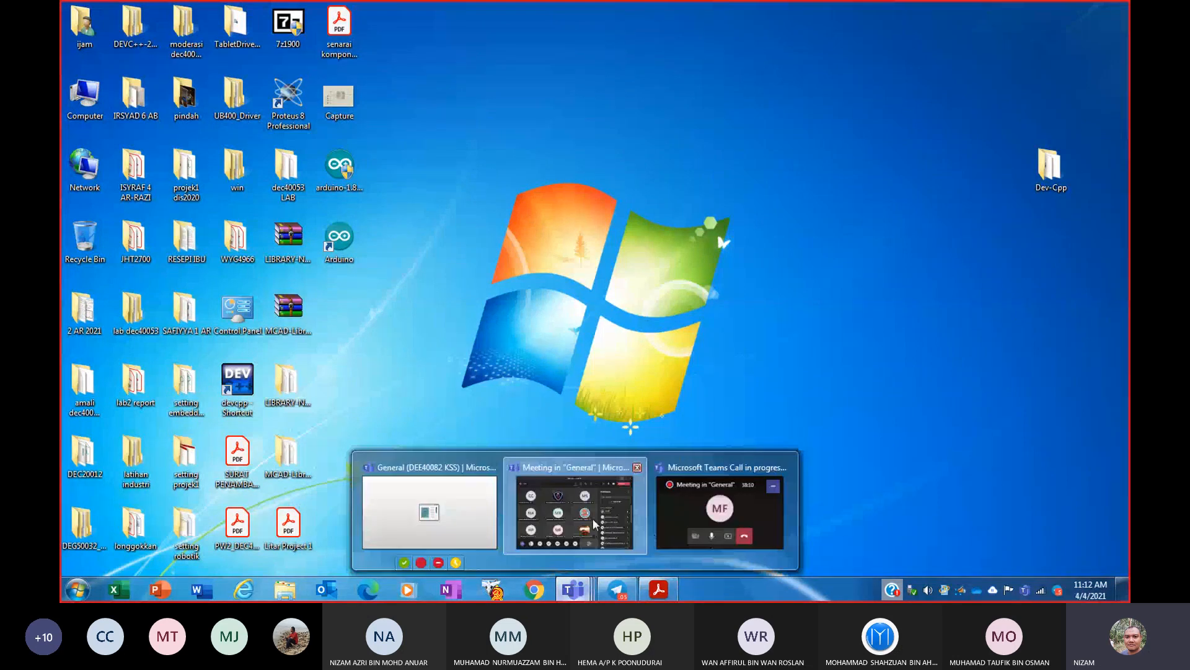
{"action": "mouse_move", "coordinate": [592, 518]}
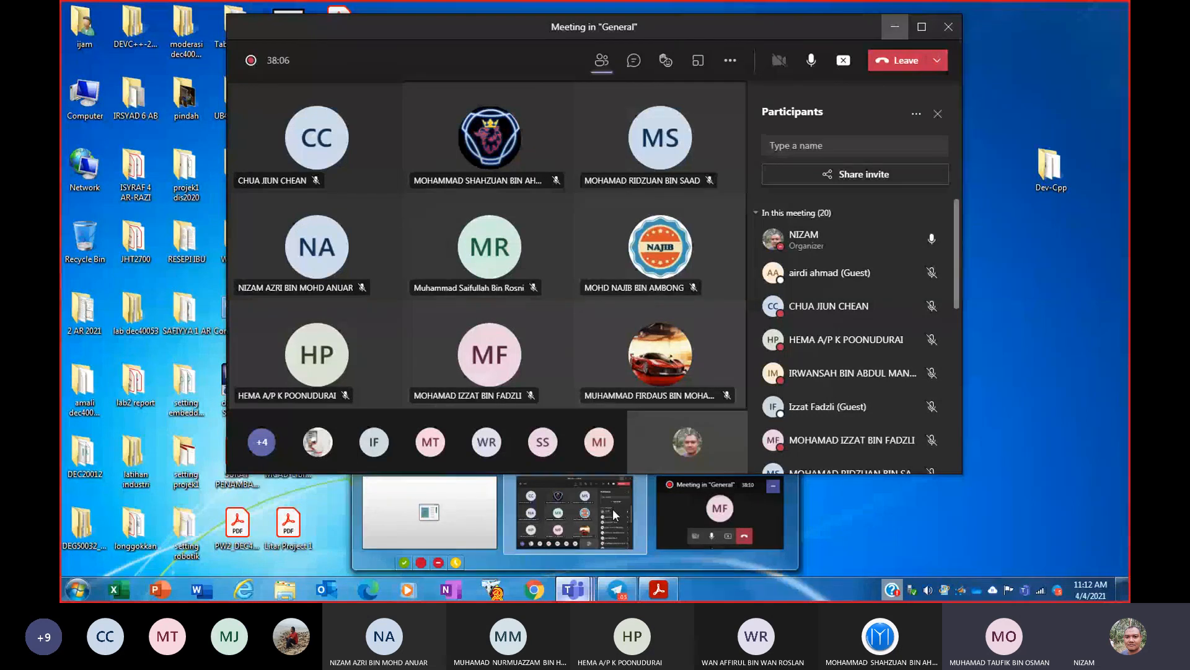
{"action": "left_click", "coordinate": [612, 515]}
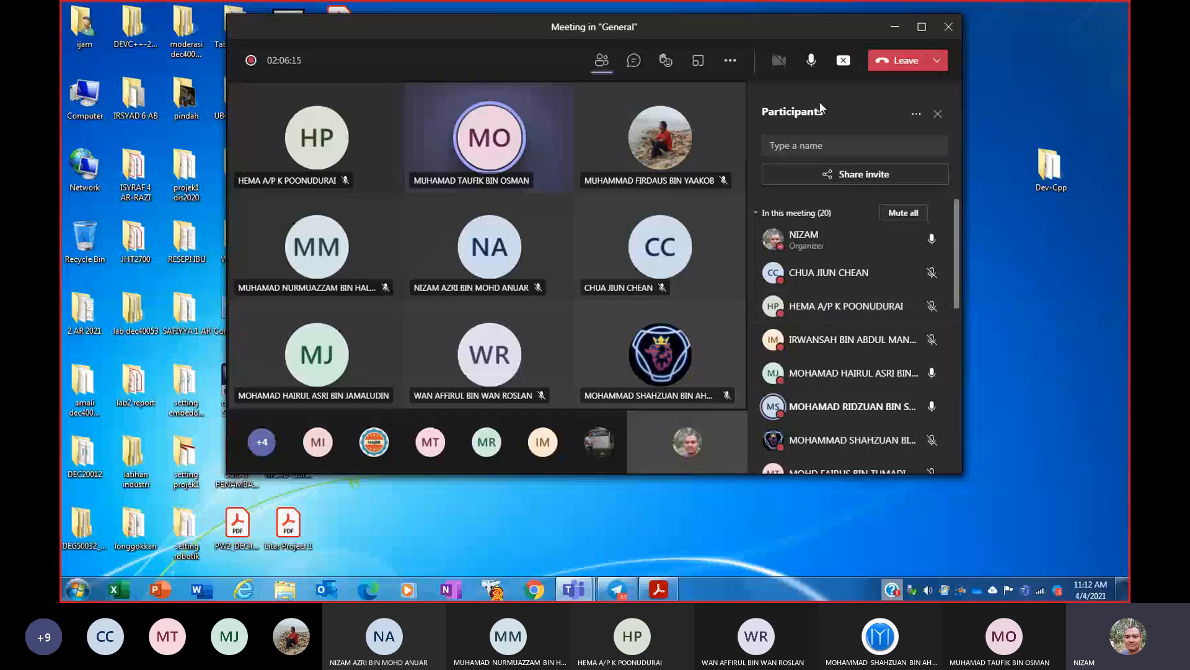
{"action": "left_click", "coordinate": [727, 62]}
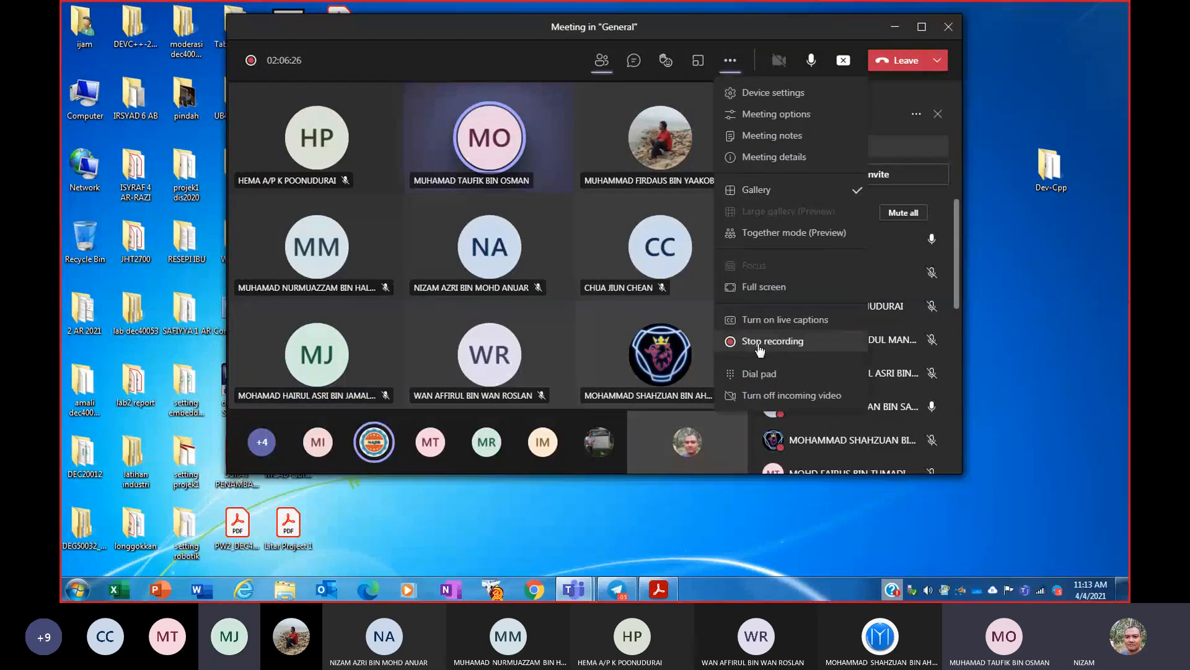